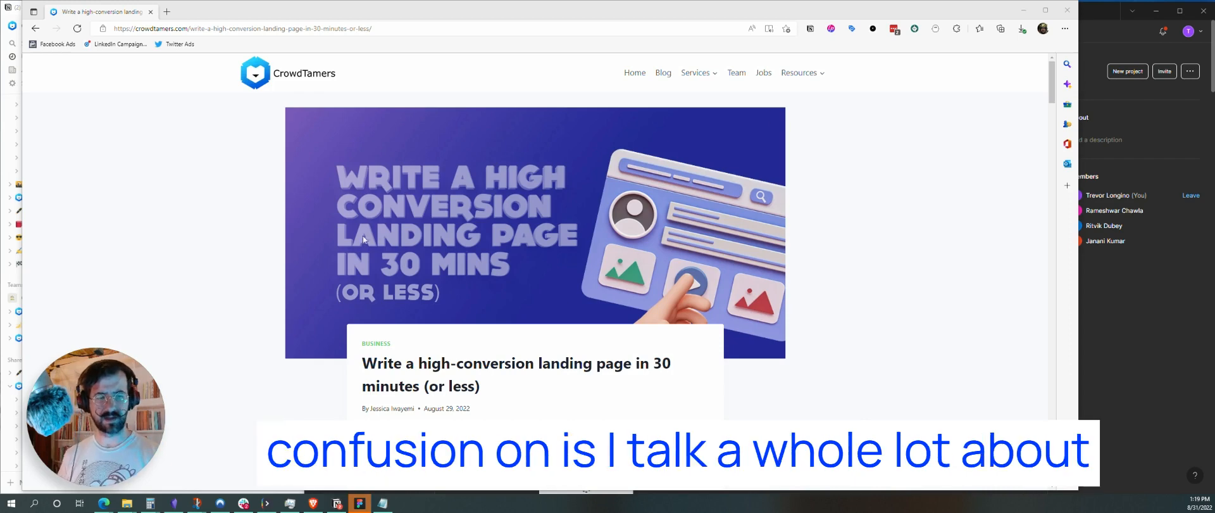
- Find the nine-part landing page outline in the article and highlight it from the attention-grabbing headline to the optional pricing
{"action": "scroll", "coordinate": [444, 259], "scroll_direction": "down", "scroll_amount": 7}
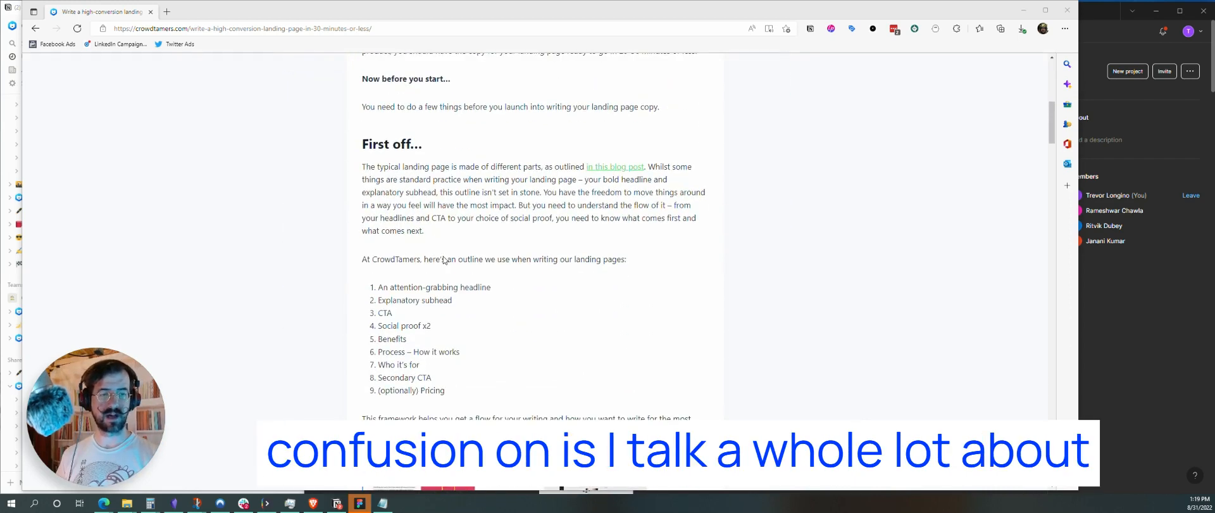
{"action": "double_click", "coordinate": [555, 250]}
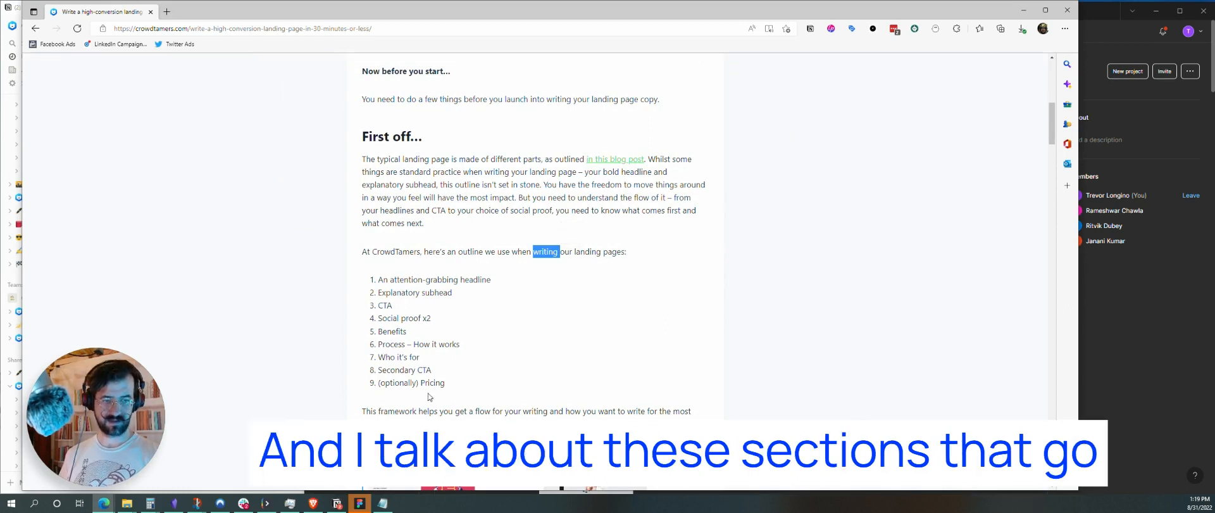
{"action": "left_click_drag", "start_coordinate": [447, 384], "coordinate": [360, 284]}
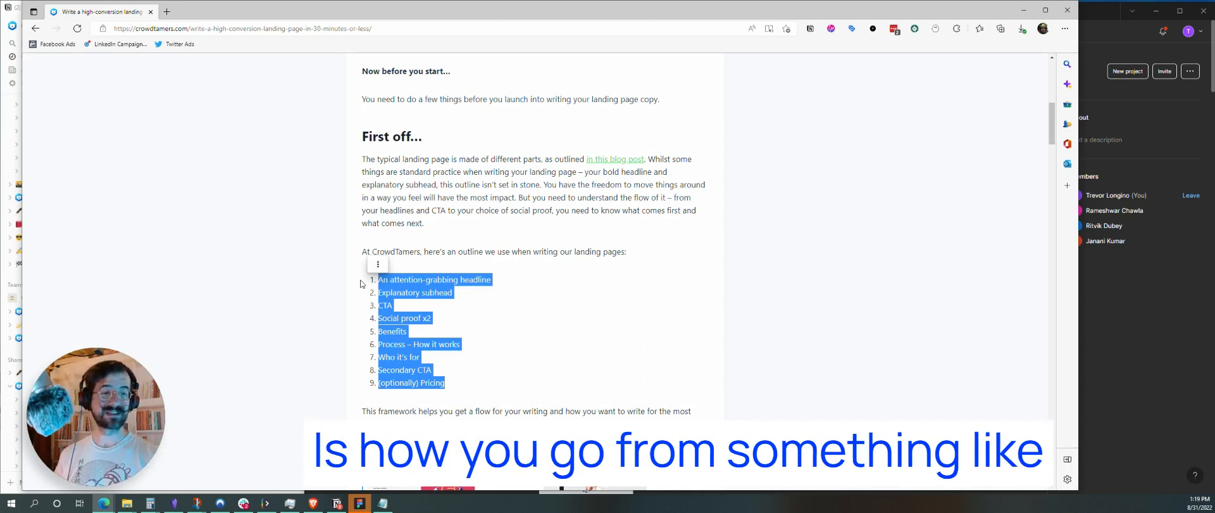
- Examine the article's example copy table and the finished landing page designs, and return to the outline list
{"action": "scroll", "coordinate": [530, 249], "scroll_direction": "down", "scroll_amount": 15}
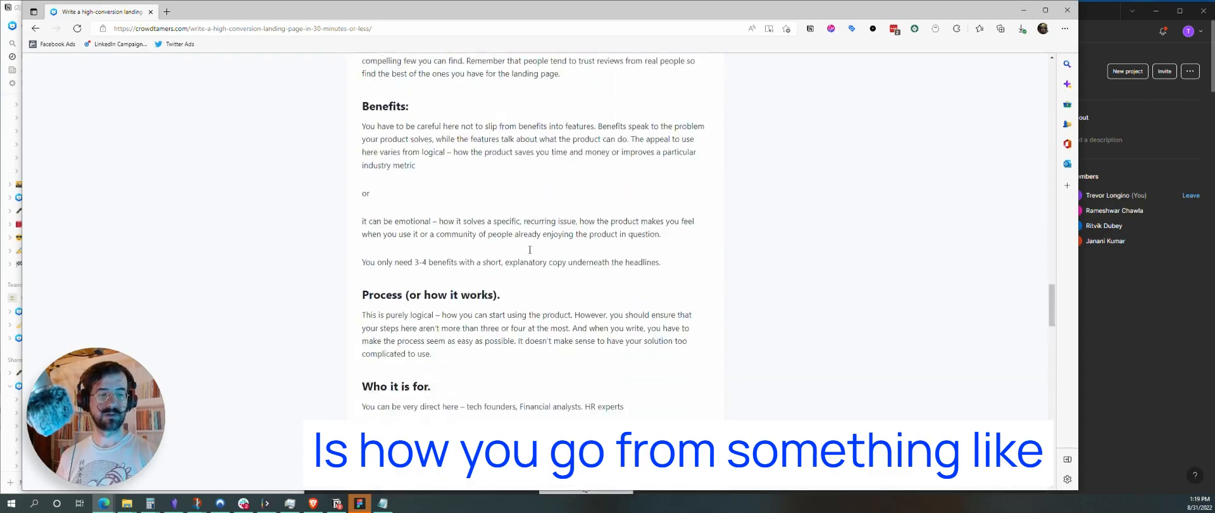
{"action": "scroll", "coordinate": [530, 249], "scroll_direction": "down", "scroll_amount": 15}
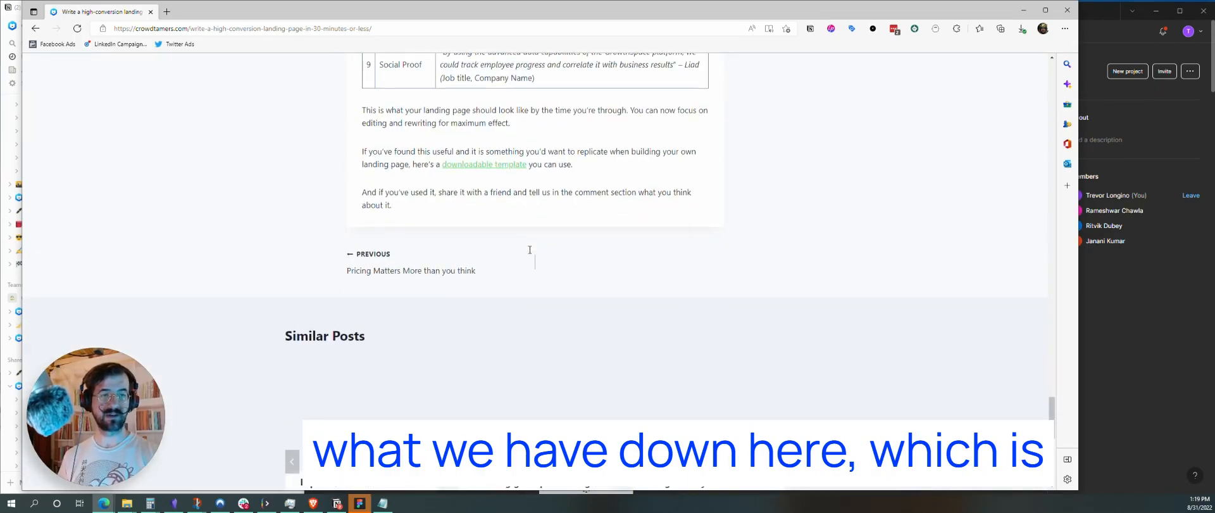
{"action": "scroll", "coordinate": [529, 249], "scroll_direction": "up", "scroll_amount": 12}
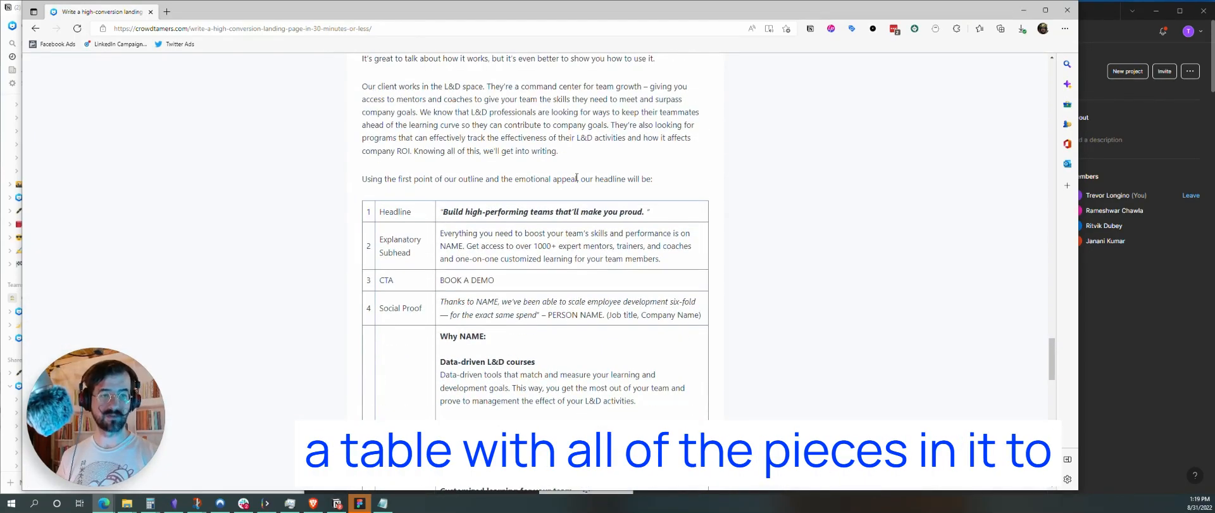
{"action": "scroll", "coordinate": [577, 178], "scroll_direction": "up", "scroll_amount": 15}
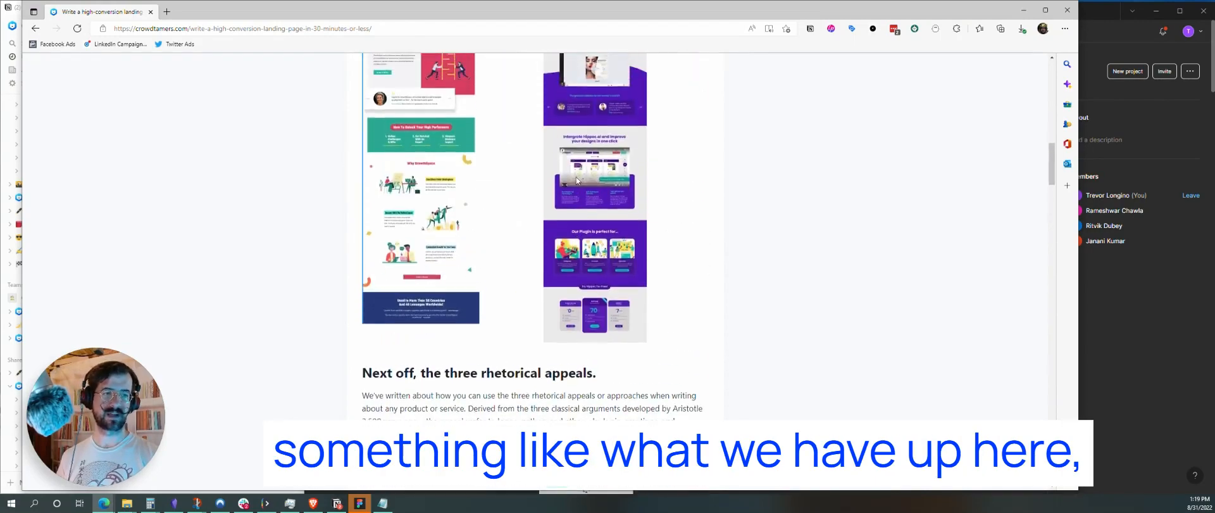
{"action": "scroll", "coordinate": [577, 180], "scroll_direction": "up", "scroll_amount": 2}
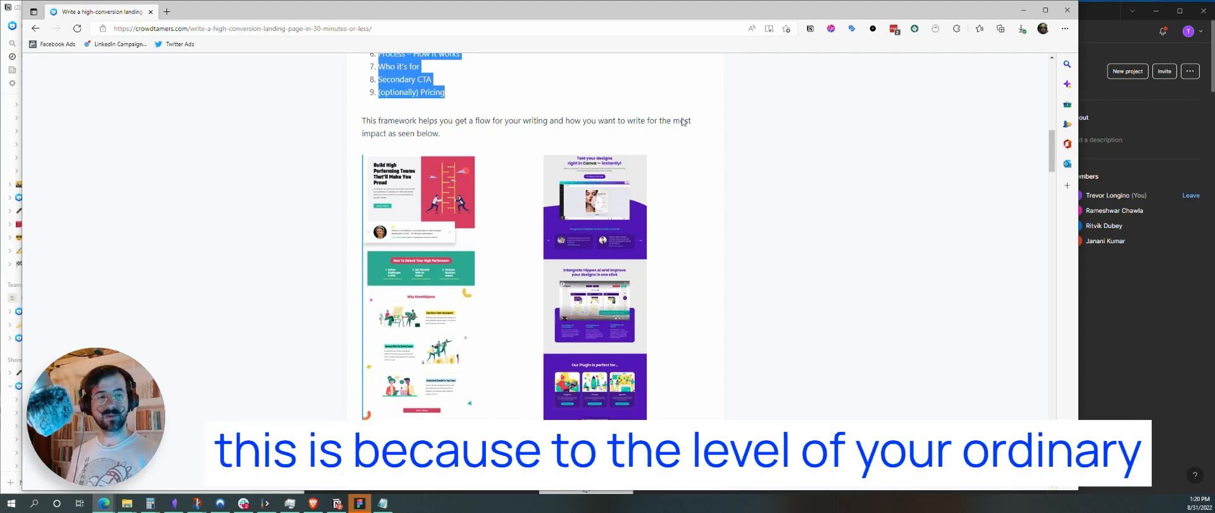
{"action": "scroll", "coordinate": [645, 224], "scroll_direction": "up", "scroll_amount": 3}
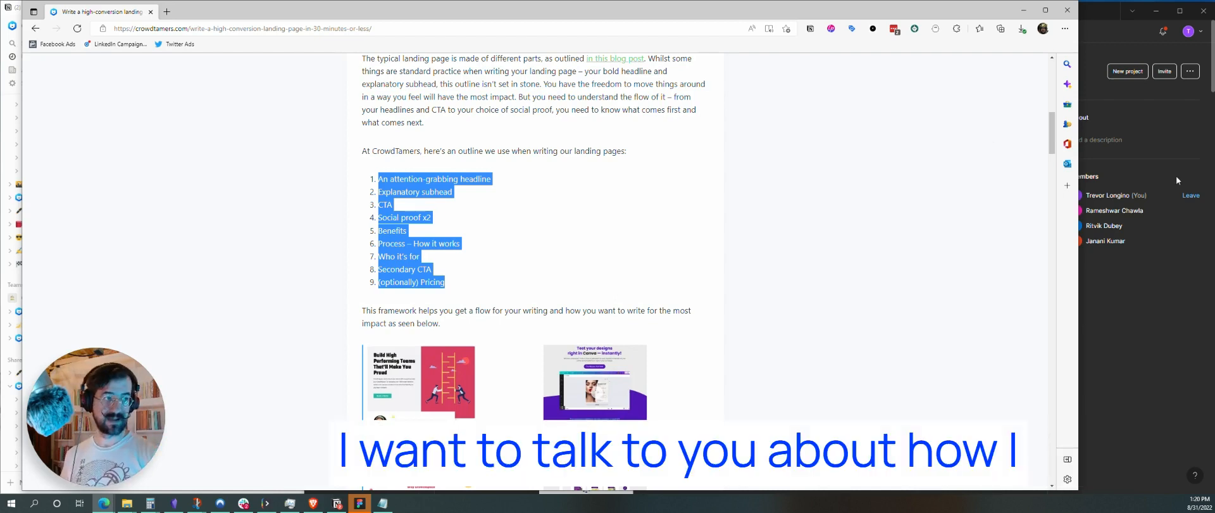
- Switch to Figma and open the CrowdTamers Design Assets project
{"action": "left_click", "coordinate": [1124, 389]}
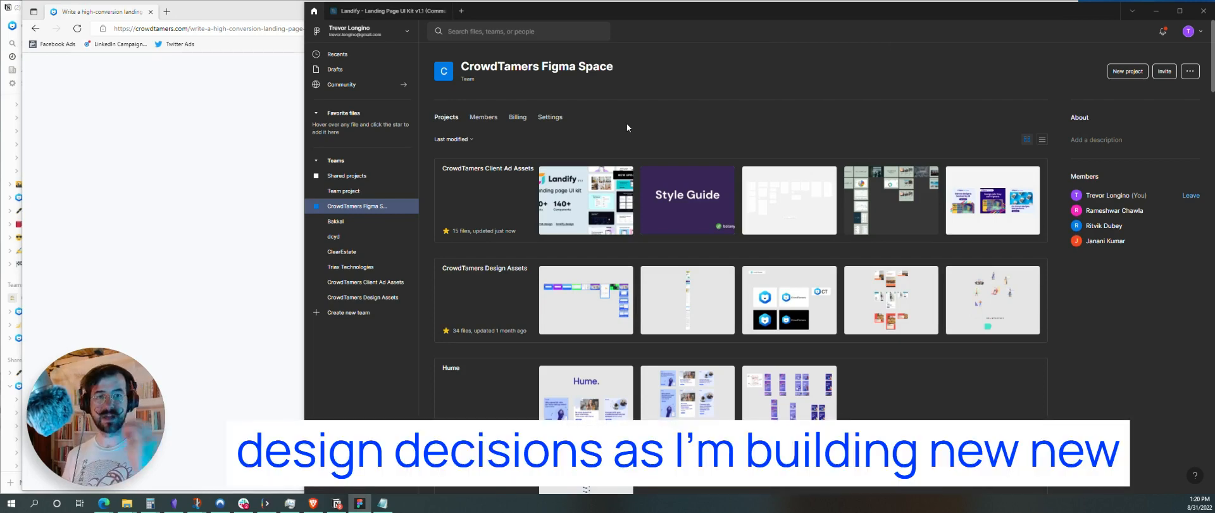
{"action": "left_click", "coordinate": [369, 297]}
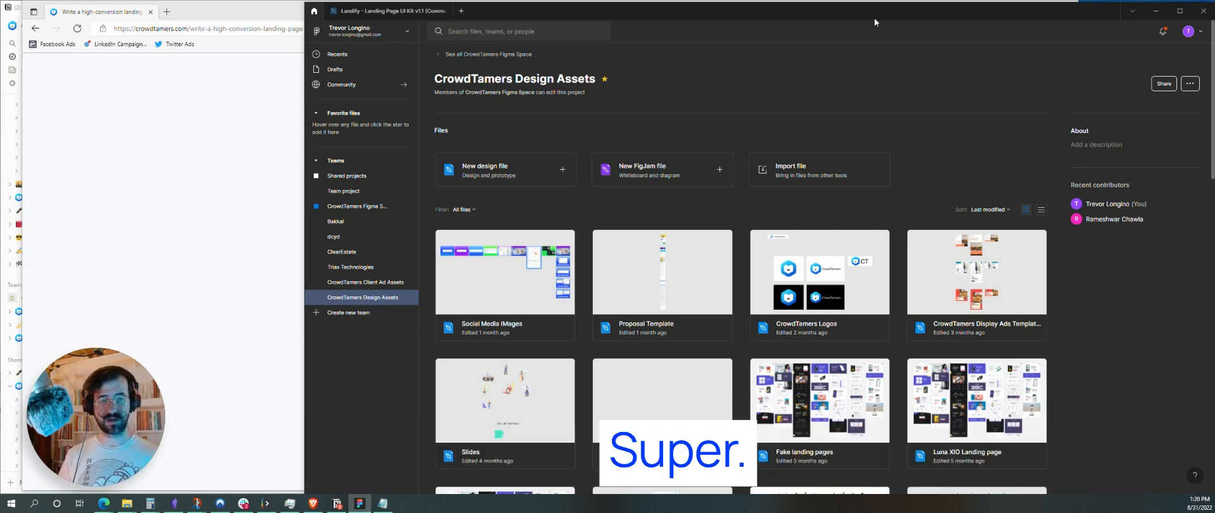
- Search the Figma Community for "landing page"
{"action": "left_click", "coordinate": [395, 87]}
{"action": "left_click", "coordinate": [495, 36]}
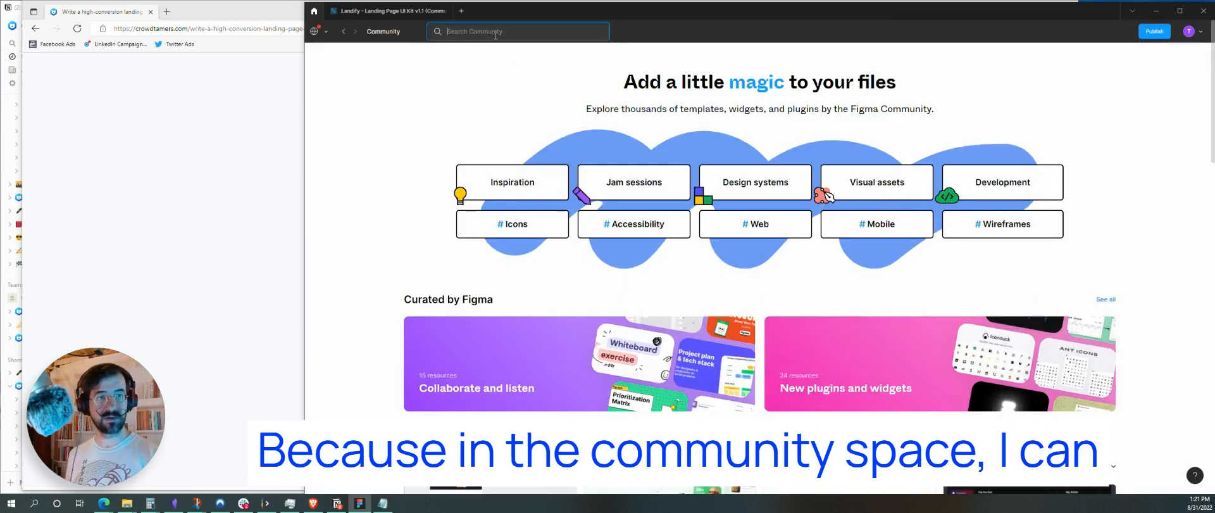
{"action": "type", "text": "landing page"}
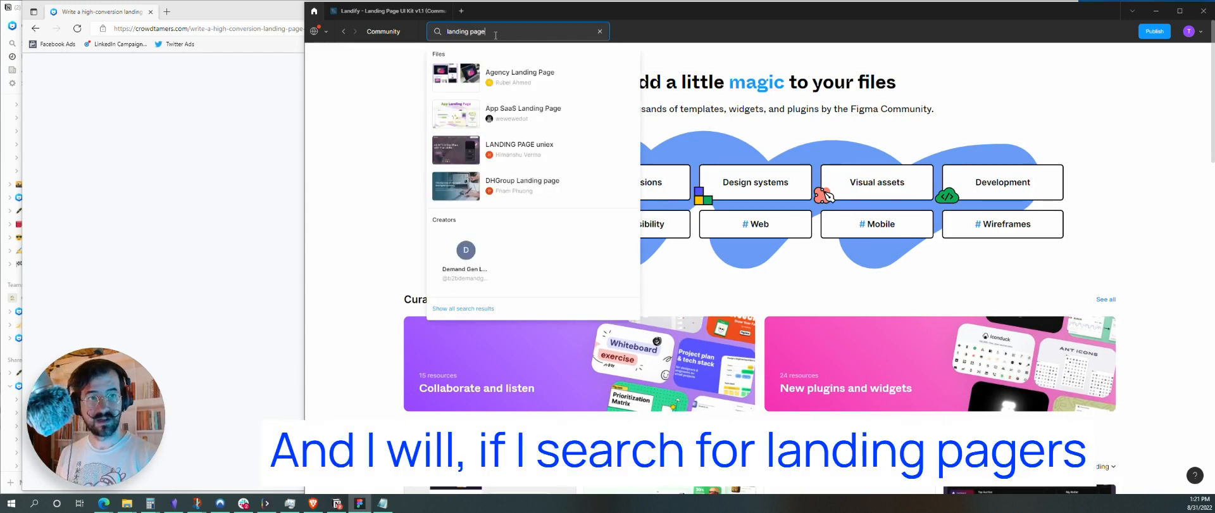
{"action": "key", "text": "Return"}
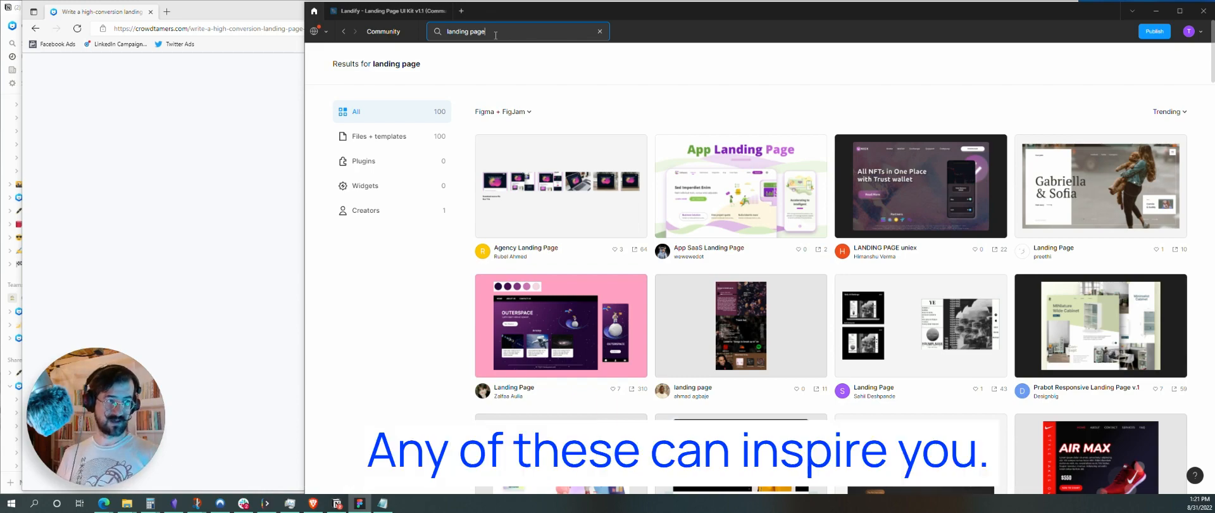
- Browse the landing page results, preview the Agency Landing Page file, and return to the results
{"action": "scroll", "coordinate": [844, 120], "scroll_direction": "down", "scroll_amount": 3}
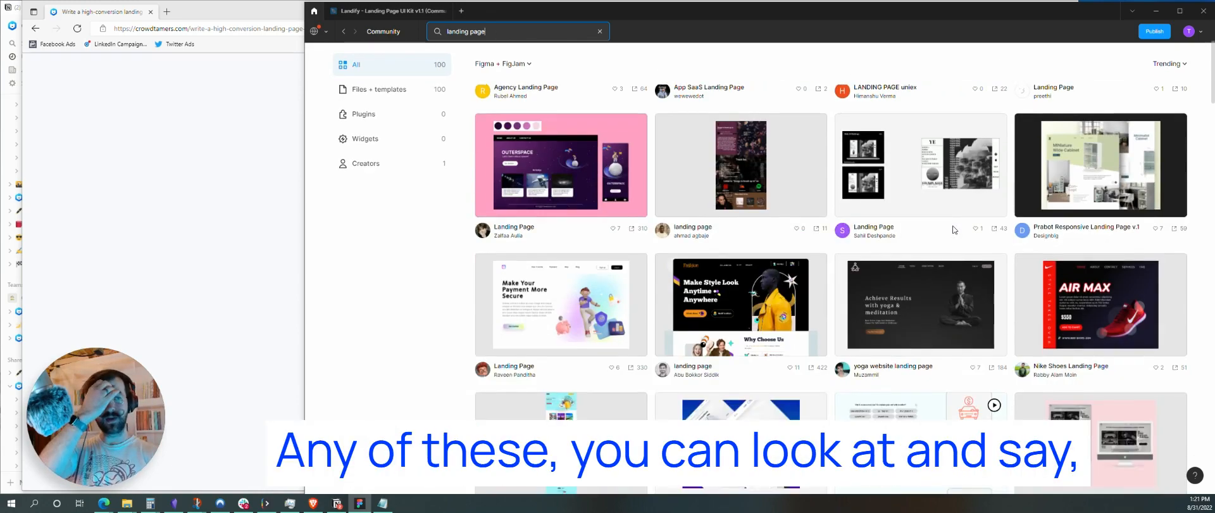
{"action": "scroll", "coordinate": [755, 187], "scroll_direction": "up", "scroll_amount": 2}
{"action": "left_click", "coordinate": [598, 159]}
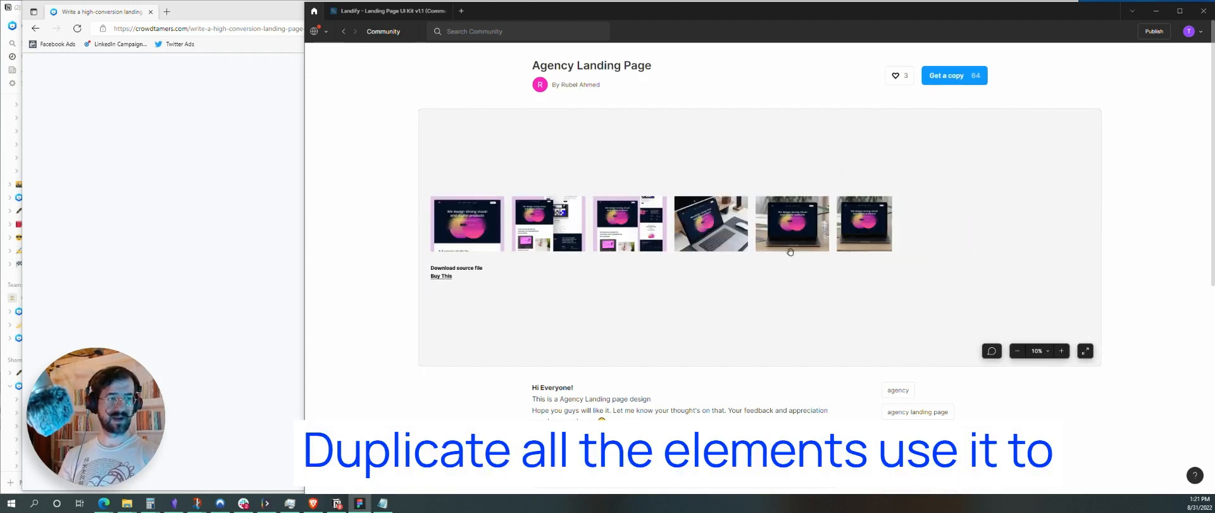
{"action": "left_click", "coordinate": [343, 33]}
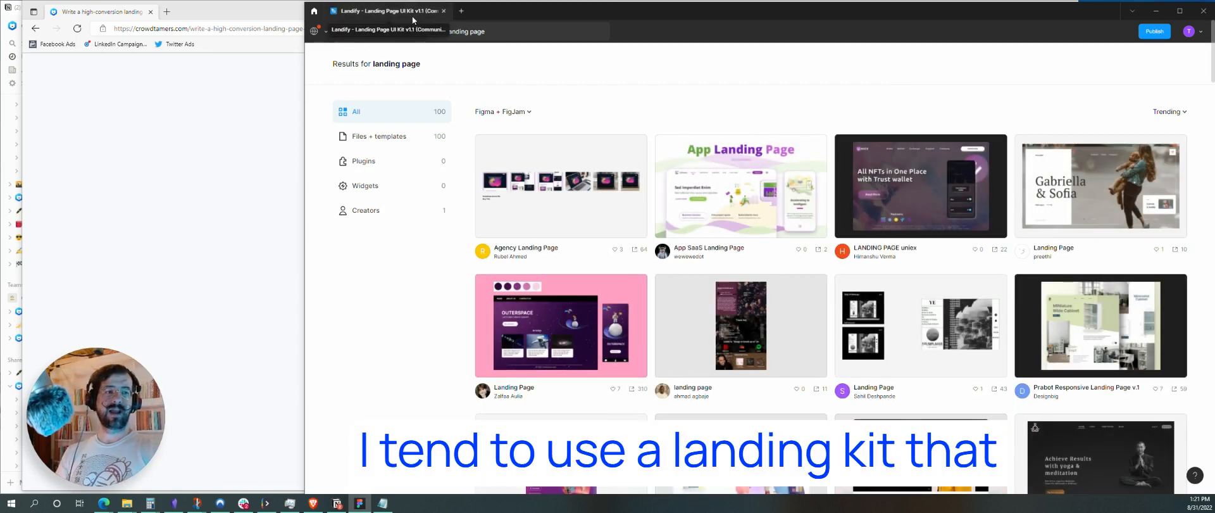
- Switch to the open Landify - Landing Page UI Kit v1.1 file and look over its Welcome page
{"action": "left_click", "coordinate": [412, 17]}
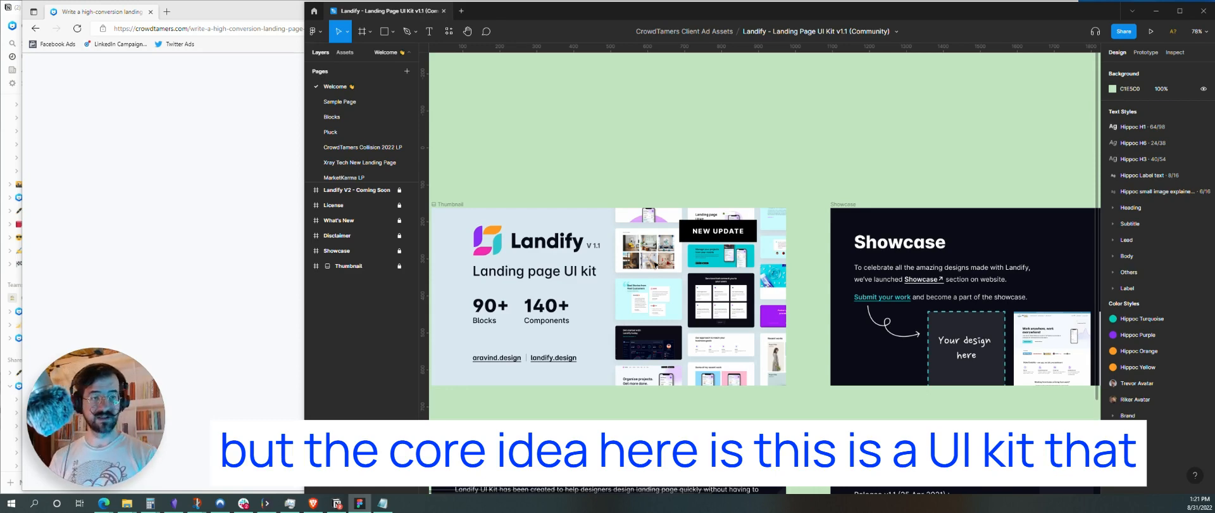
{"action": "scroll", "coordinate": [657, 264], "scroll_direction": "down", "scroll_amount": 3}
{"action": "scroll", "coordinate": [605, 265], "scroll_direction": "up", "scroll_amount": 2}
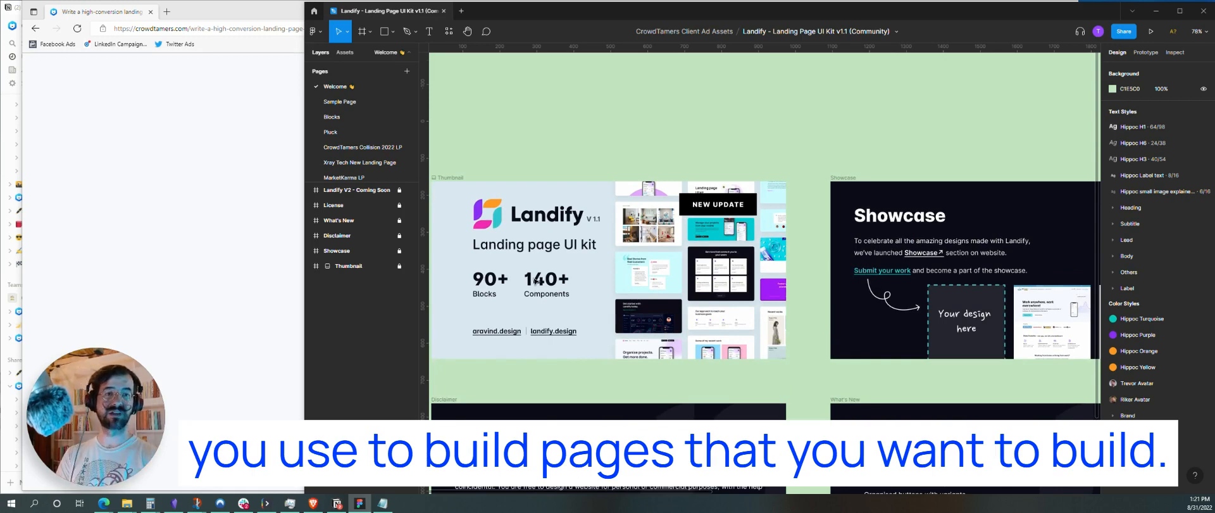
- Open the kit's Sample Page and examine the upper part of the sample landing page up close
{"action": "left_click", "coordinate": [349, 102]}
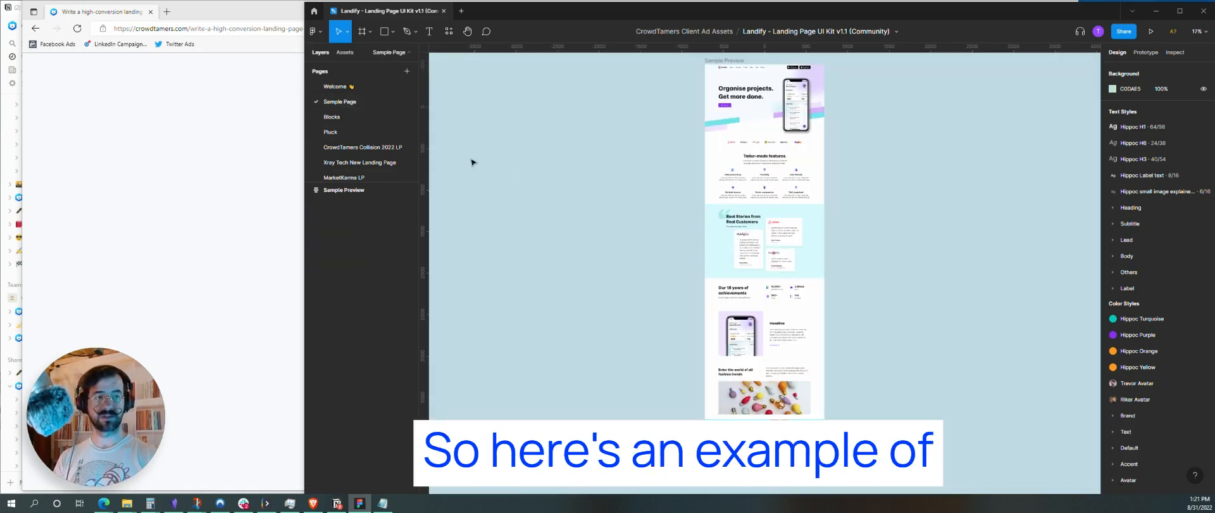
{"action": "scroll", "coordinate": [823, 271], "scroll_direction": "up", "scroll_amount": 3, "text": "ctrl"}
{"action": "scroll", "coordinate": [824, 273], "scroll_direction": "up", "scroll_amount": 3}
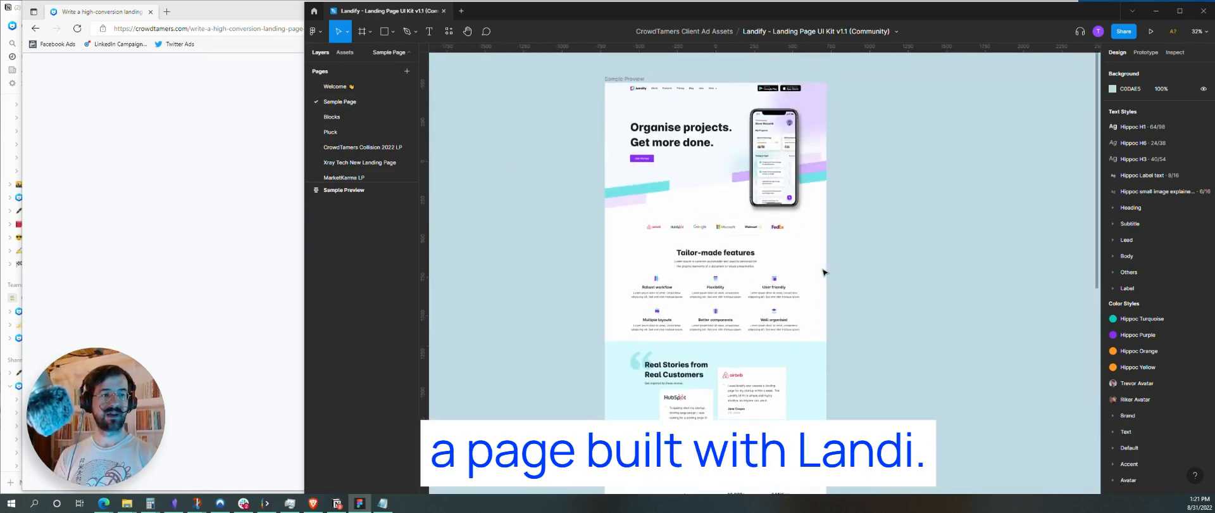
{"action": "scroll", "coordinate": [824, 273], "scroll_direction": "up", "scroll_amount": 3}
{"action": "scroll", "coordinate": [824, 273], "scroll_direction": "right", "scroll_amount": 1}
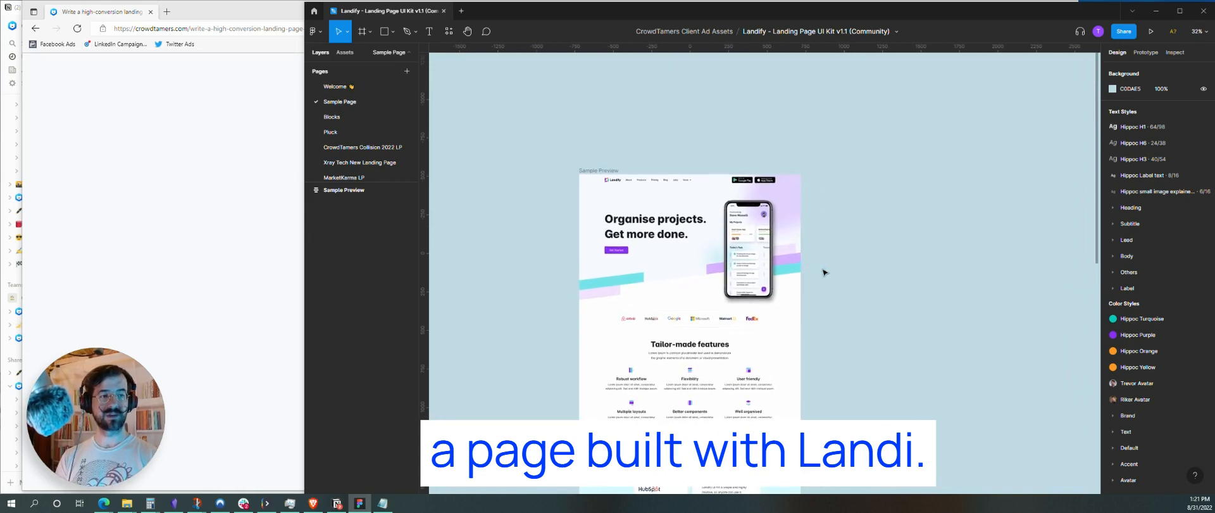
{"action": "scroll", "coordinate": [758, 251], "scroll_direction": "down", "scroll_amount": 1}
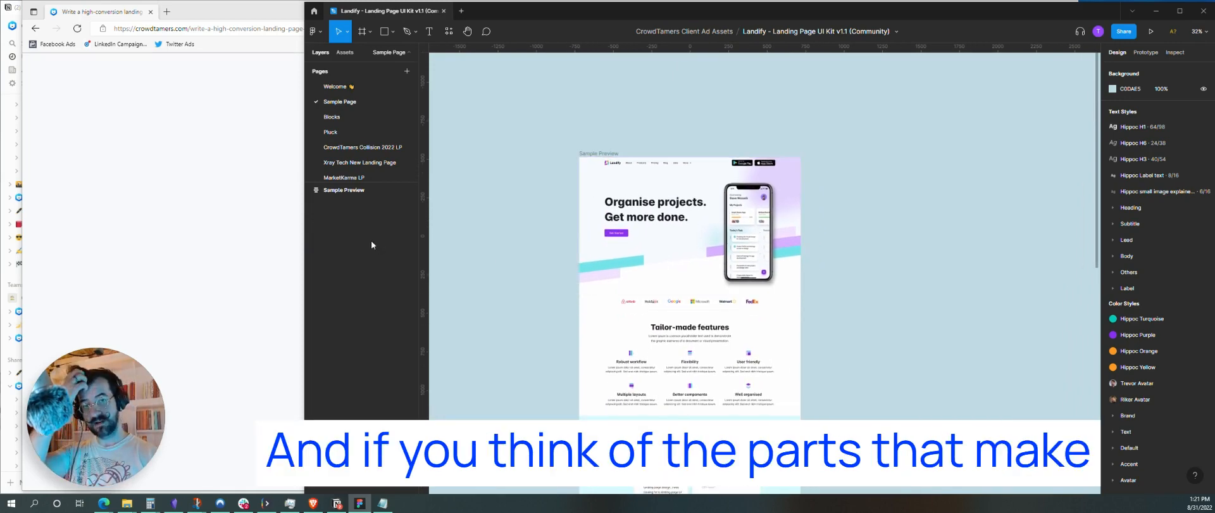
- Bring the article's browser window forward and narrow it so the outline sits beside the Figma sample page
{"action": "left_click", "coordinate": [239, 211]}
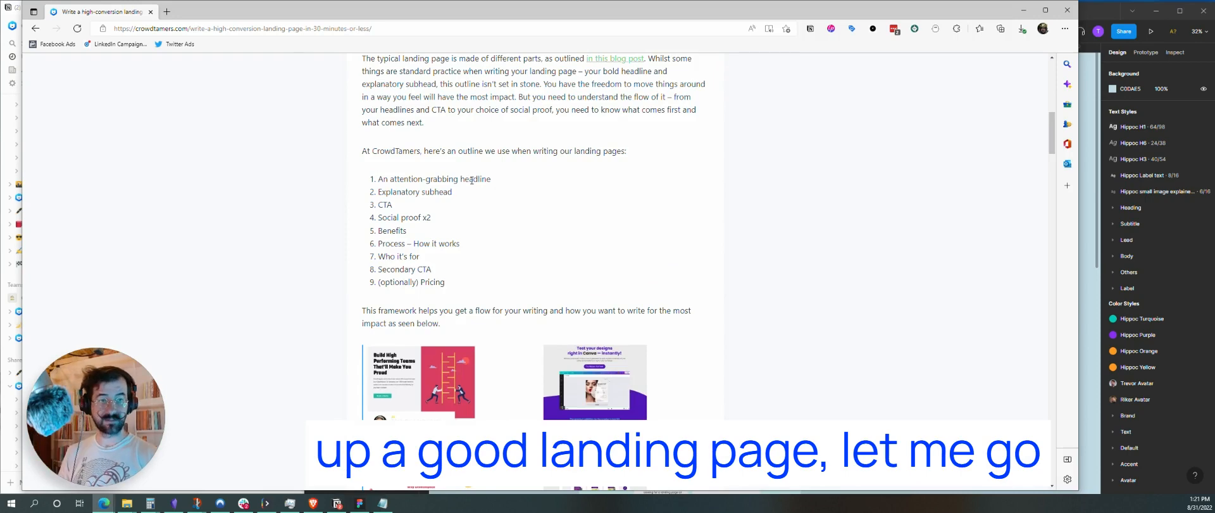
{"action": "left_click_drag", "start_coordinate": [1079, 258], "coordinate": [537, 220]}
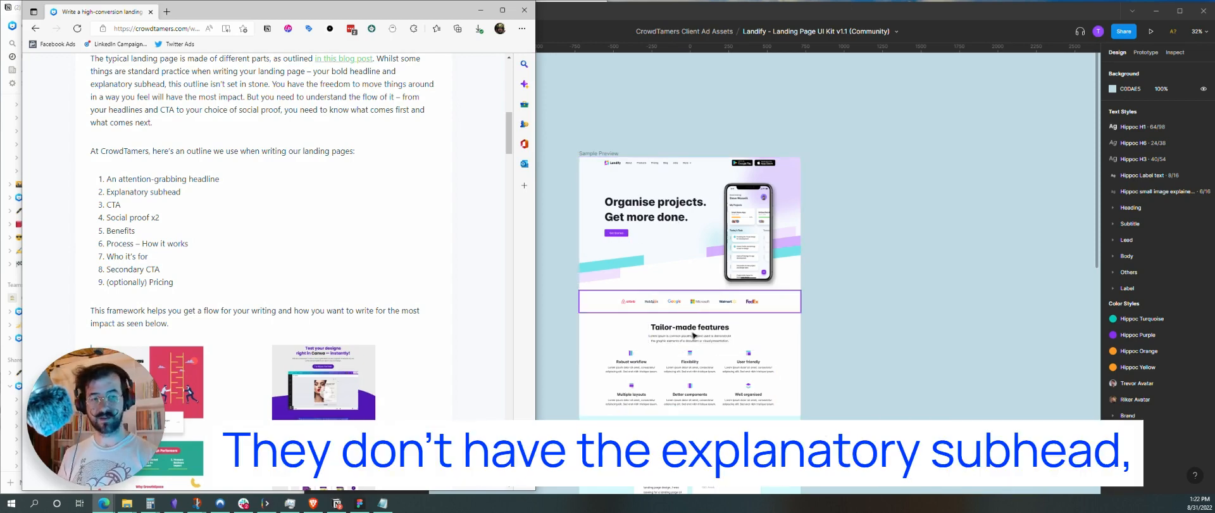
- Compare the sample page with the outline by selecting its testimonial, stats, feature and call-to-action sections in turn
{"action": "scroll", "coordinate": [705, 387], "scroll_direction": "down", "scroll_amount": 3}
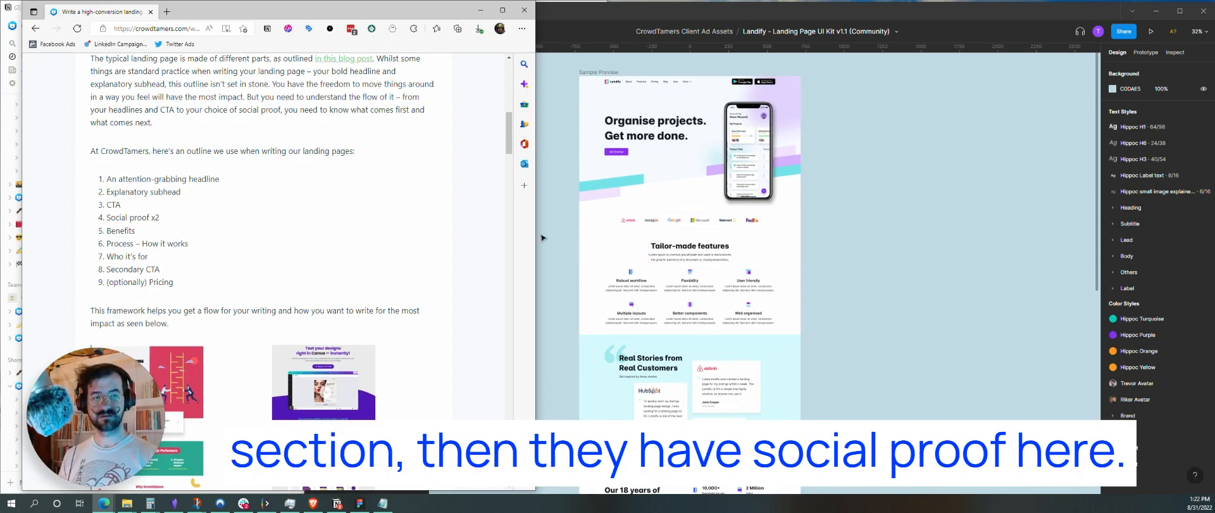
{"action": "scroll", "coordinate": [772, 288], "scroll_direction": "down", "scroll_amount": 6}
{"action": "left_click", "coordinate": [783, 272]}
{"action": "left_click", "coordinate": [783, 272]}
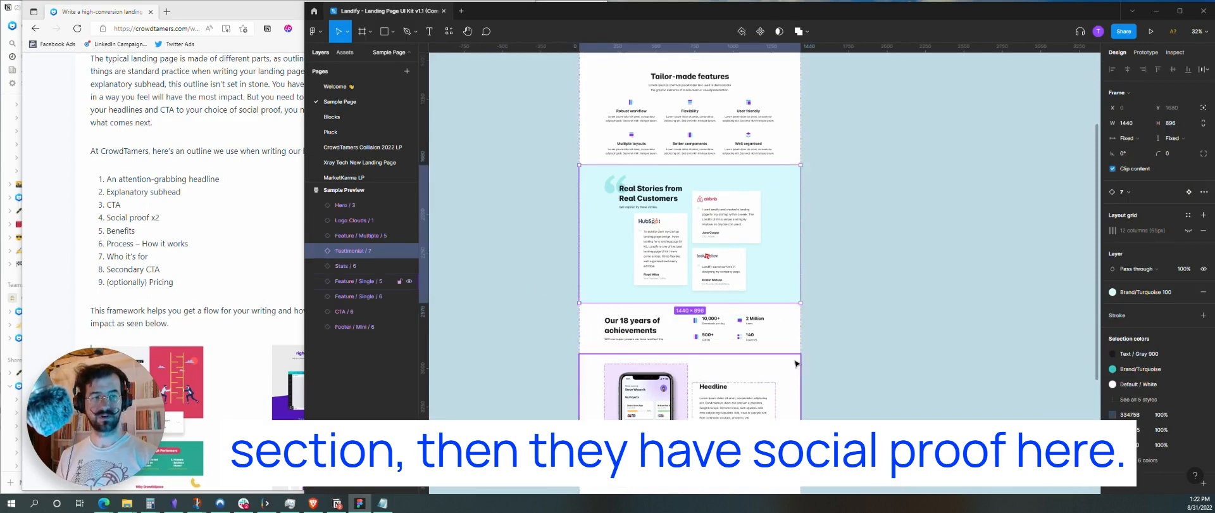
{"action": "scroll", "coordinate": [759, 253], "scroll_direction": "down", "scroll_amount": 3}
{"action": "left_click", "coordinate": [778, 202]}
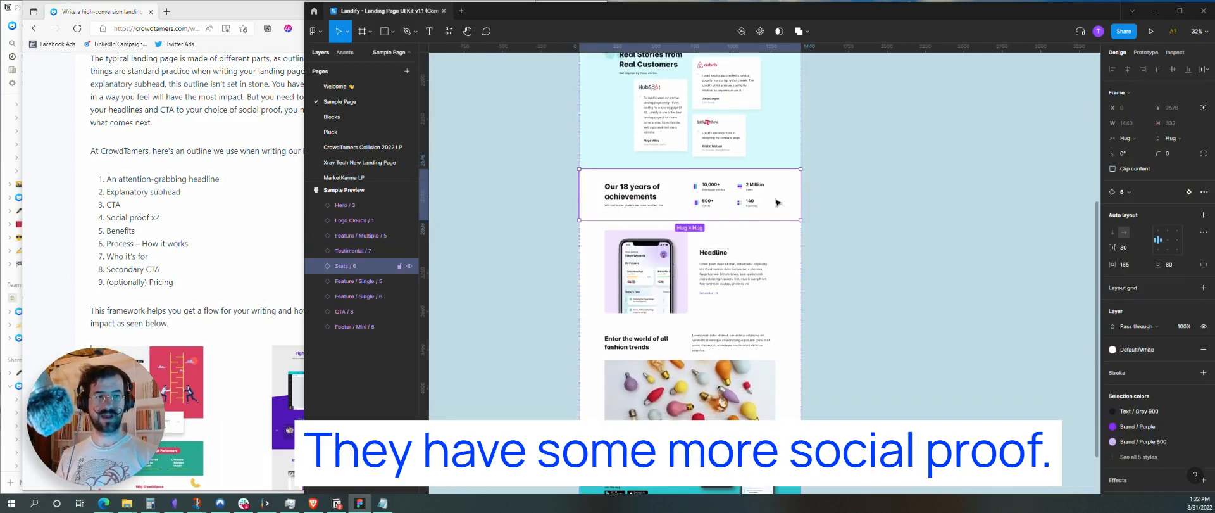
{"action": "left_click", "coordinate": [769, 283]}
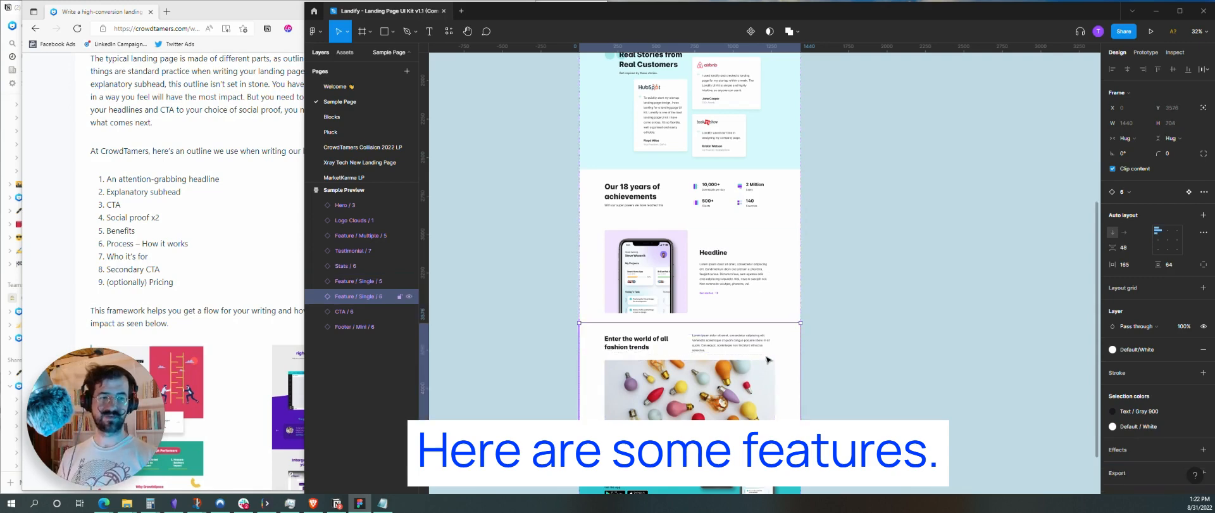
{"action": "scroll", "coordinate": [728, 342], "scroll_direction": "down", "scroll_amount": 3}
{"action": "left_click", "coordinate": [685, 323]}
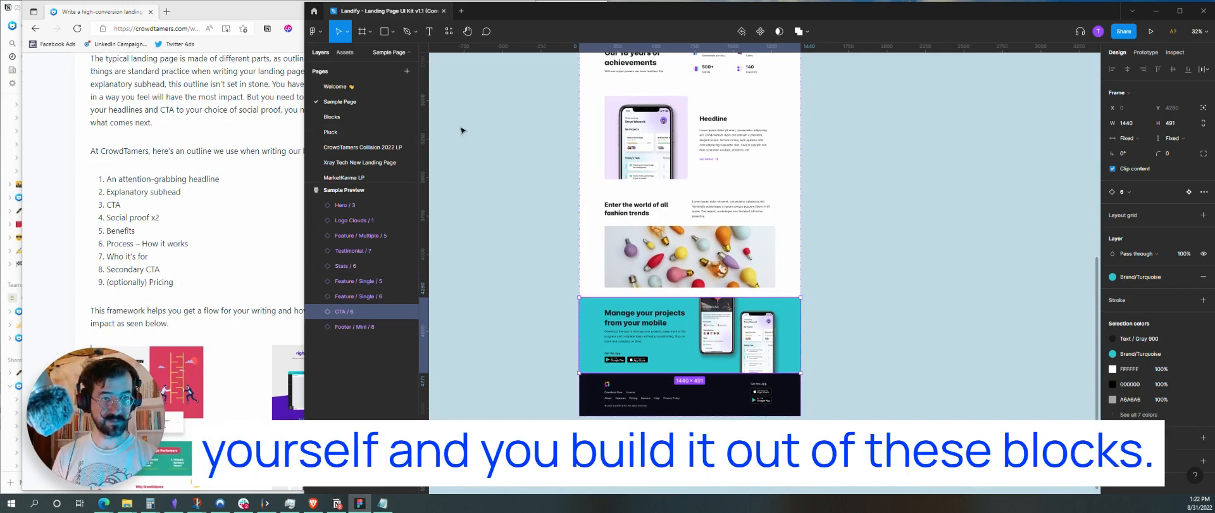
- Open the Blocks page of the kit and examine its ready-made header and footer blocks
{"action": "left_click", "coordinate": [366, 116]}
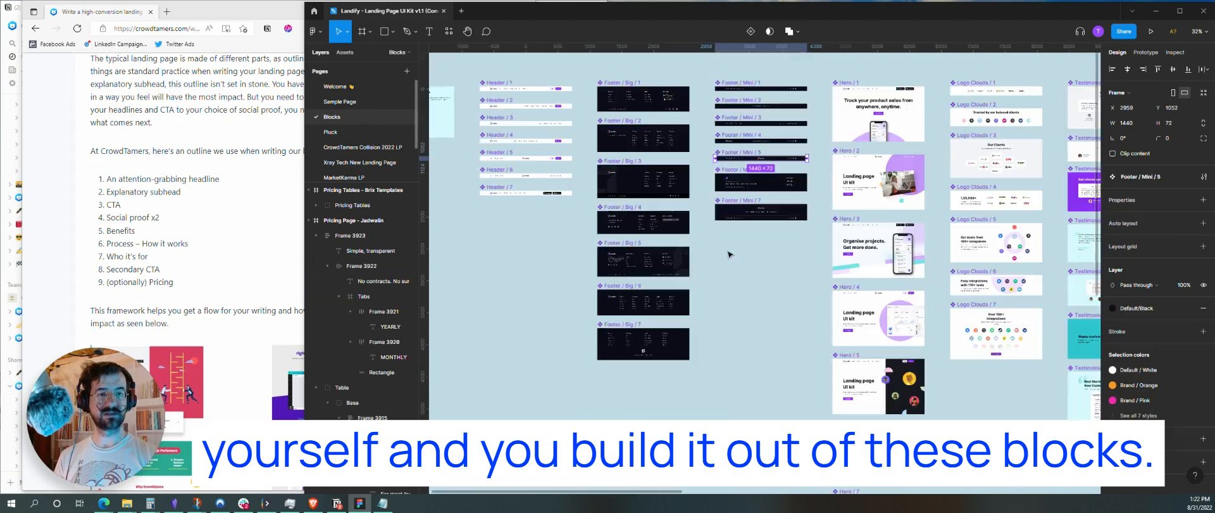
{"action": "scroll", "coordinate": [676, 209], "scroll_direction": "up", "scroll_amount": 3}
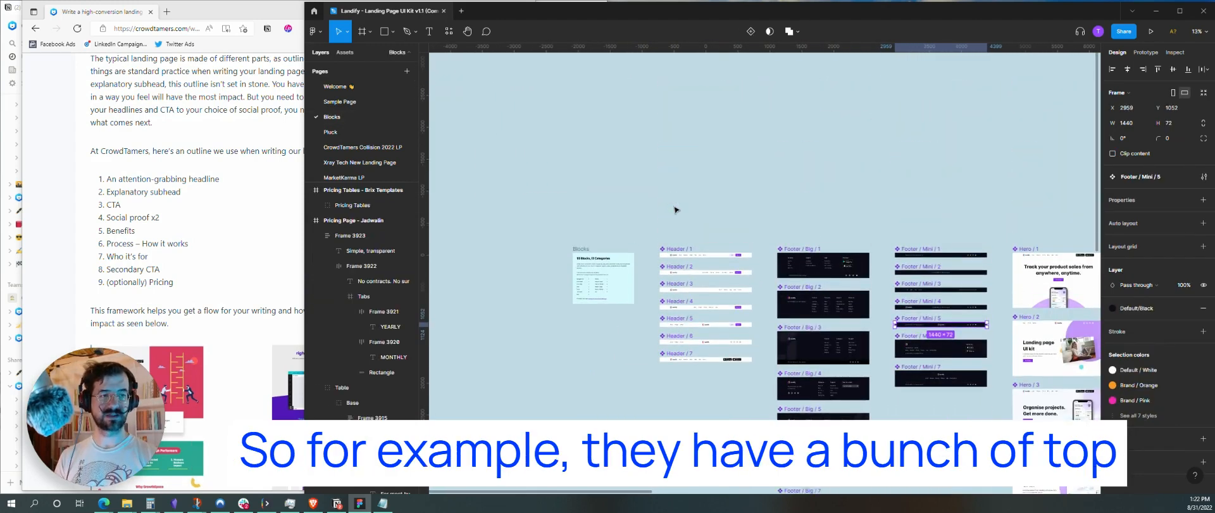
{"action": "scroll", "coordinate": [648, 241], "scroll_direction": "up", "scroll_amount": 3}
{"action": "scroll", "coordinate": [648, 241], "scroll_direction": "up", "scroll_amount": 3}
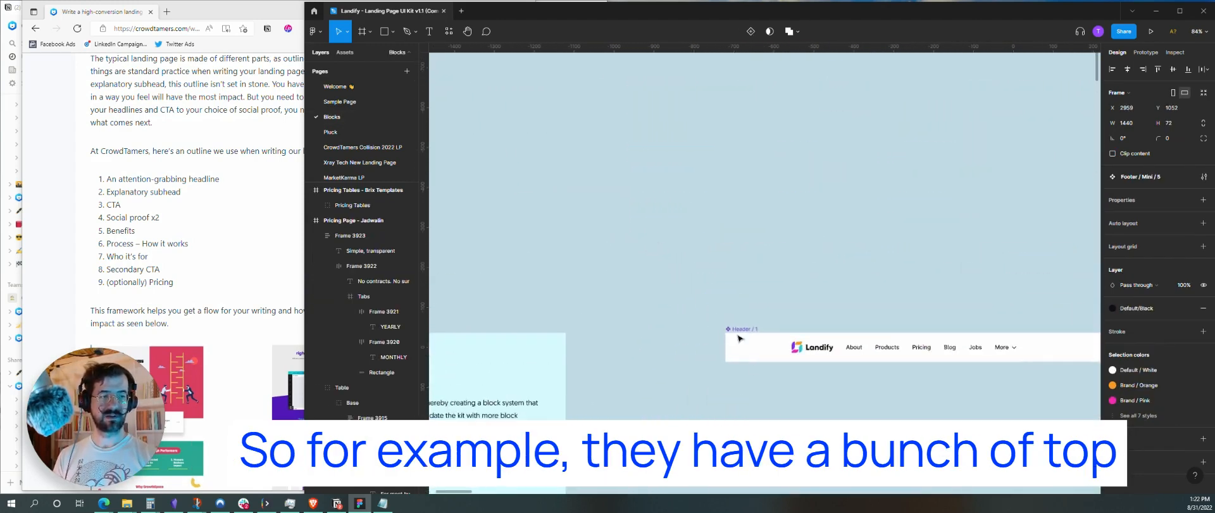
{"action": "scroll", "coordinate": [796, 362], "scroll_direction": "up", "scroll_amount": 1}
{"action": "scroll", "coordinate": [796, 362], "scroll_direction": "down", "scroll_amount": 6}
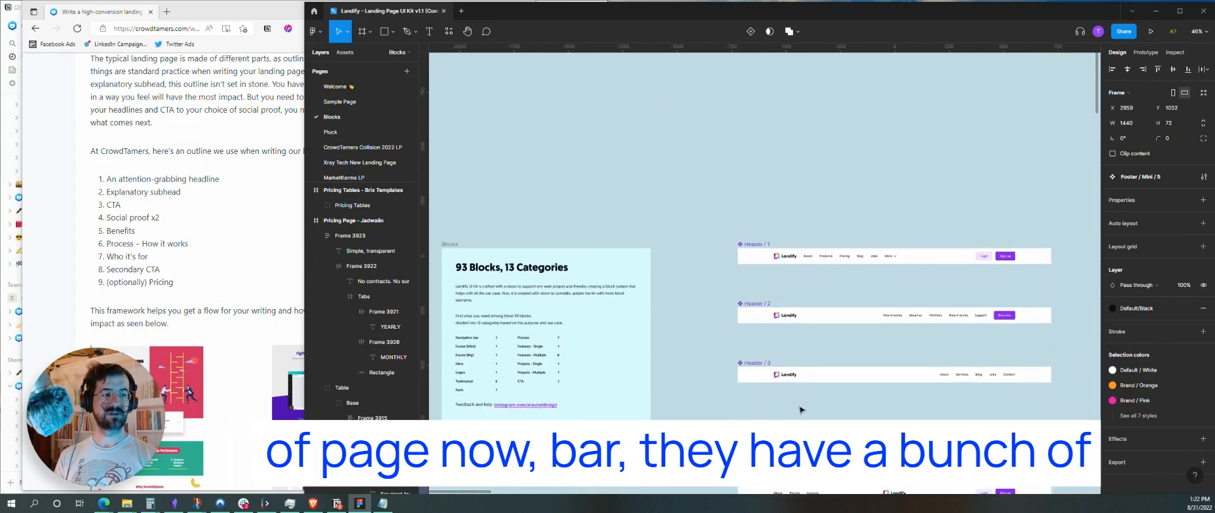
{"action": "scroll", "coordinate": [800, 410], "scroll_direction": "right", "scroll_amount": 20}
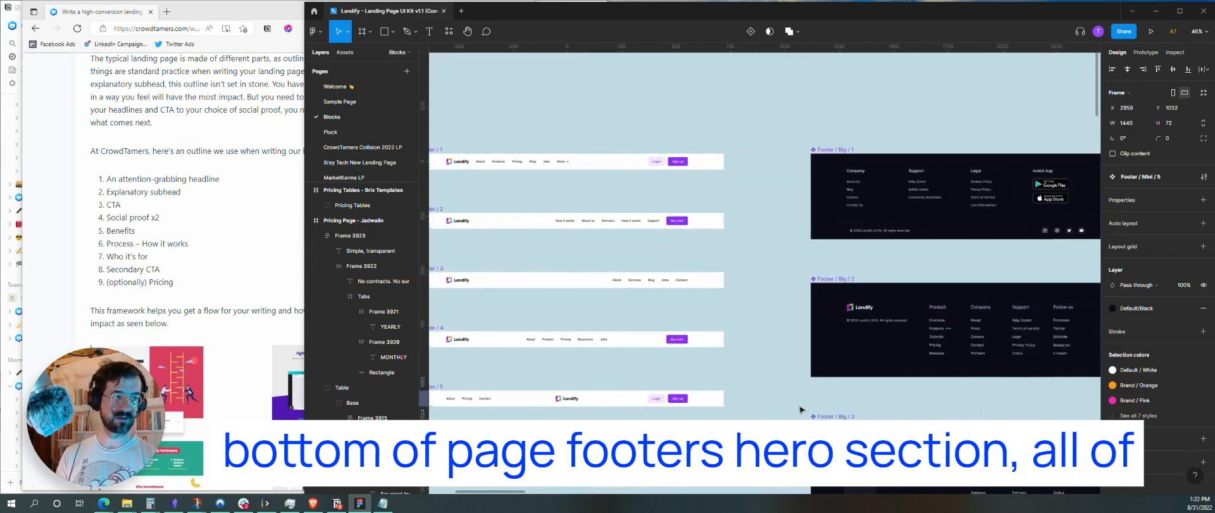
- Look over the hero, logo cloud, stats and steps blocks further along the Blocks page
{"action": "scroll", "coordinate": [799, 405], "scroll_direction": "right", "scroll_amount": 20}
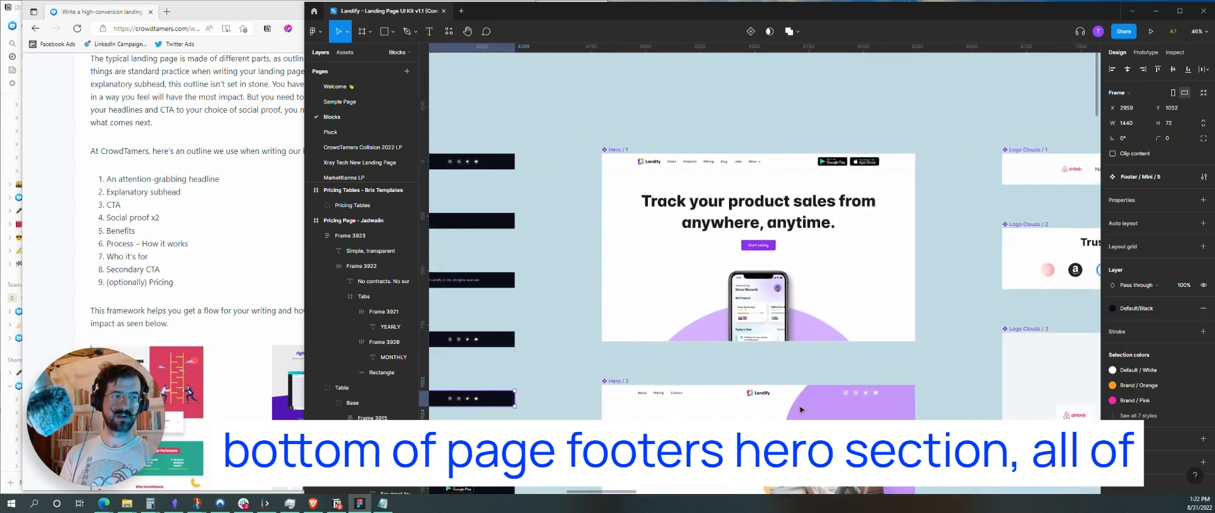
{"action": "scroll", "coordinate": [800, 410], "scroll_direction": "right", "scroll_amount": 20}
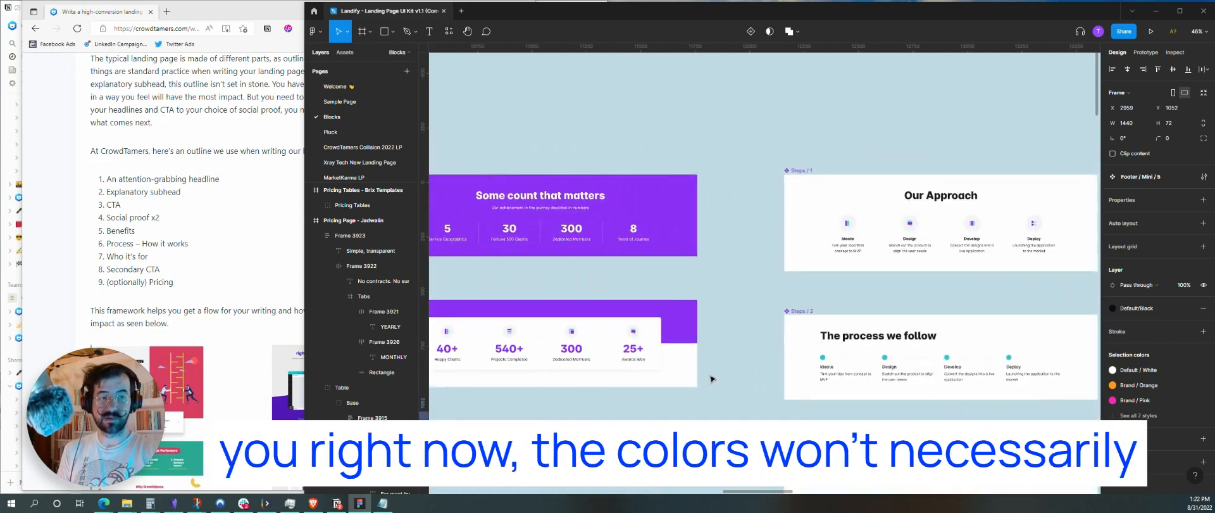
{"action": "scroll", "coordinate": [715, 380], "scroll_direction": "left", "scroll_amount": 8}
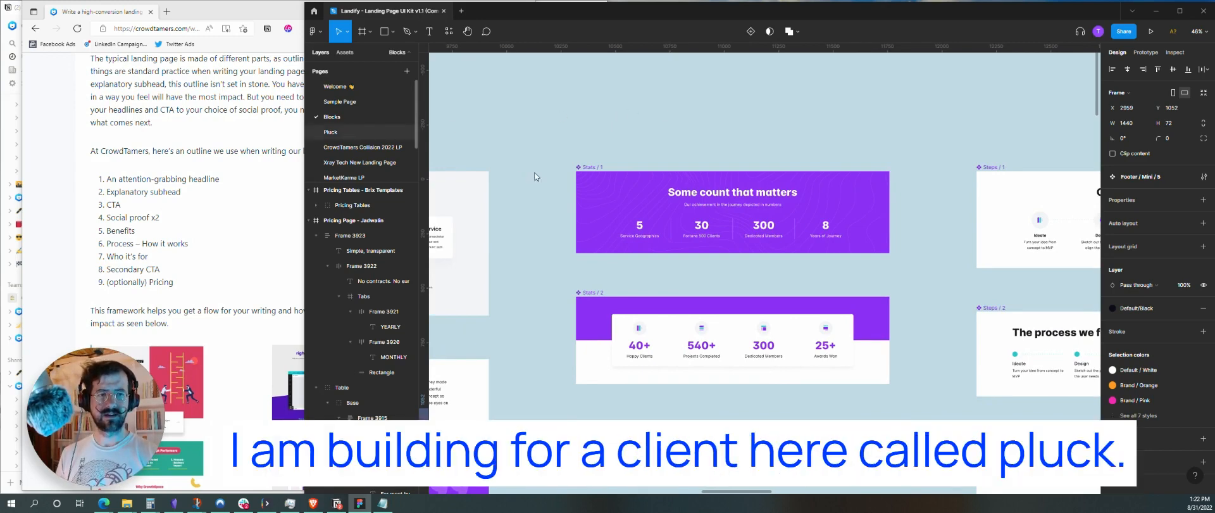
- Open the Pluck page and examine the existing client design from its hero section down through the feature, process and testimonial sections
{"action": "left_click", "coordinate": [330, 132]}
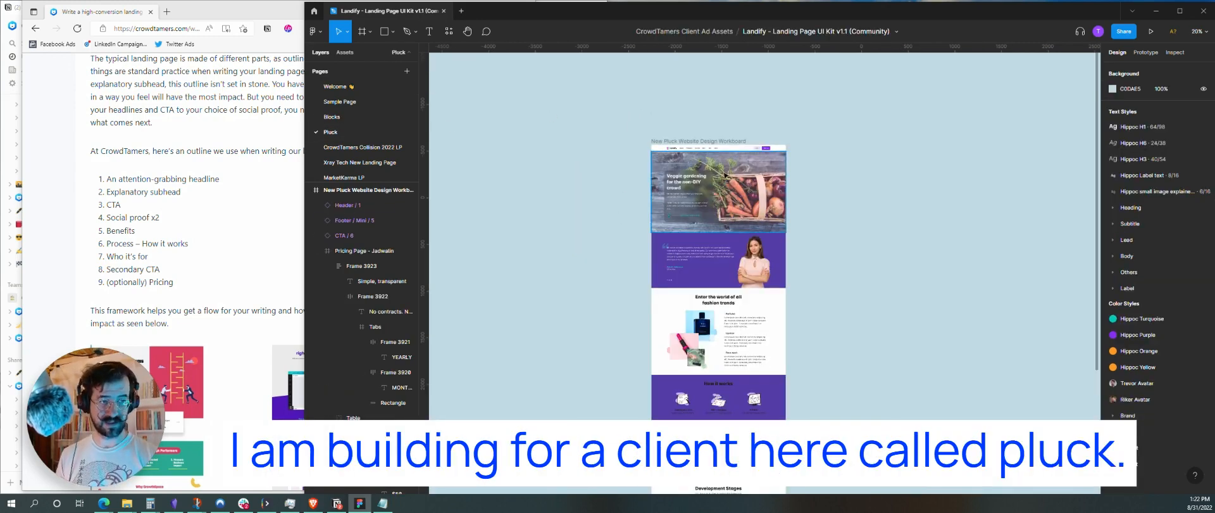
{"action": "scroll", "coordinate": [721, 171], "scroll_direction": "up", "scroll_amount": 2}
{"action": "scroll", "coordinate": [697, 161], "scroll_direction": "up", "scroll_amount": 5}
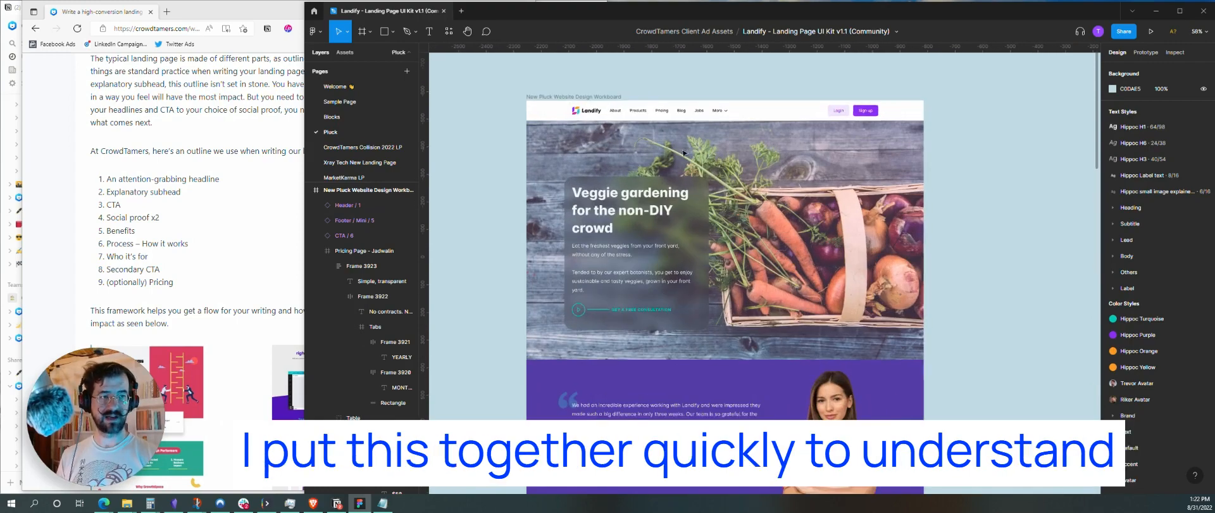
{"action": "scroll", "coordinate": [681, 253], "scroll_direction": "down", "scroll_amount": 10}
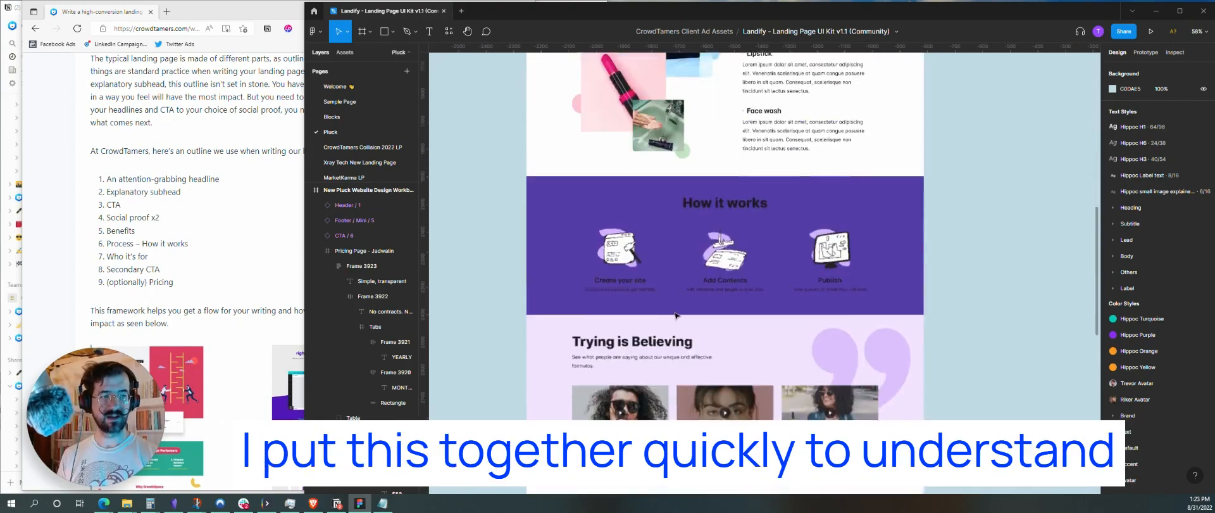
{"action": "scroll", "coordinate": [675, 315], "scroll_direction": "down", "scroll_amount": 7}
{"action": "scroll", "coordinate": [675, 315], "scroll_direction": "up", "scroll_amount": 9}
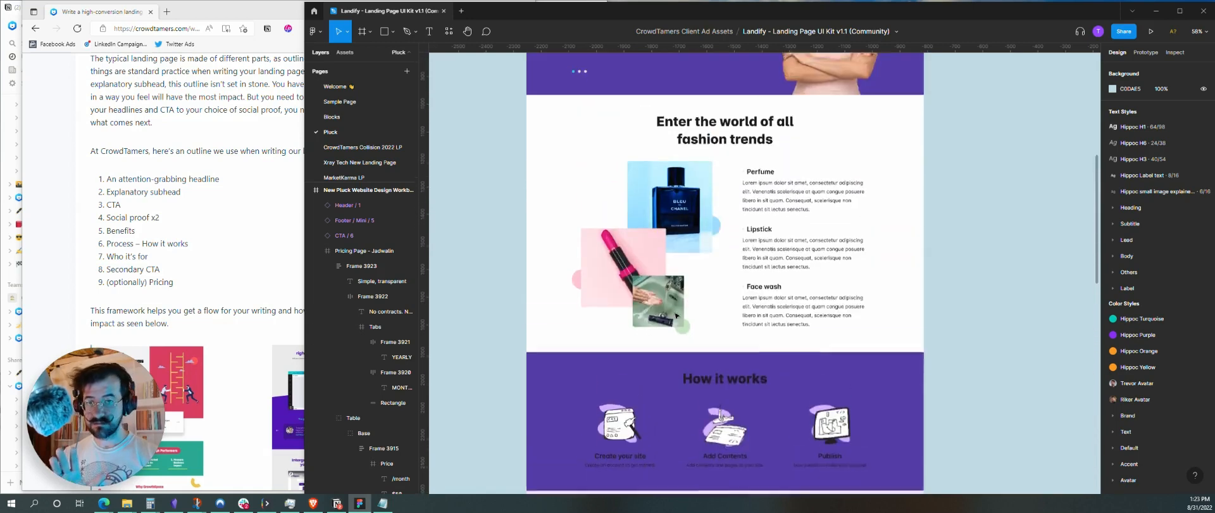
{"action": "scroll", "coordinate": [676, 314], "scroll_direction": "up", "scroll_amount": 8}
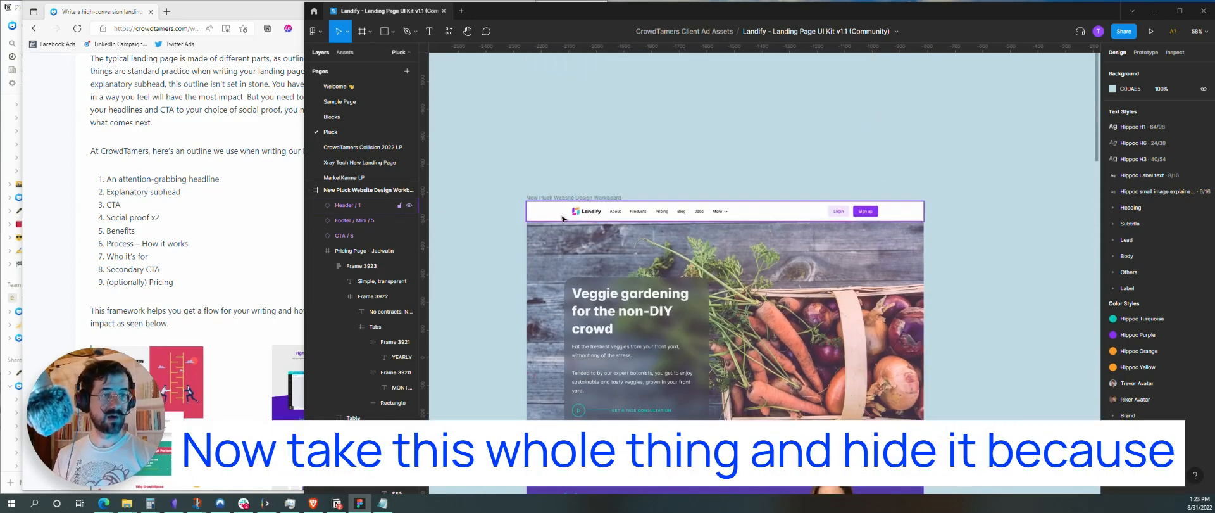
- Hide the existing New Pluck Website Design Workboard frame and clear the selection in an empty part of the canvas
{"action": "left_click", "coordinate": [545, 197]}
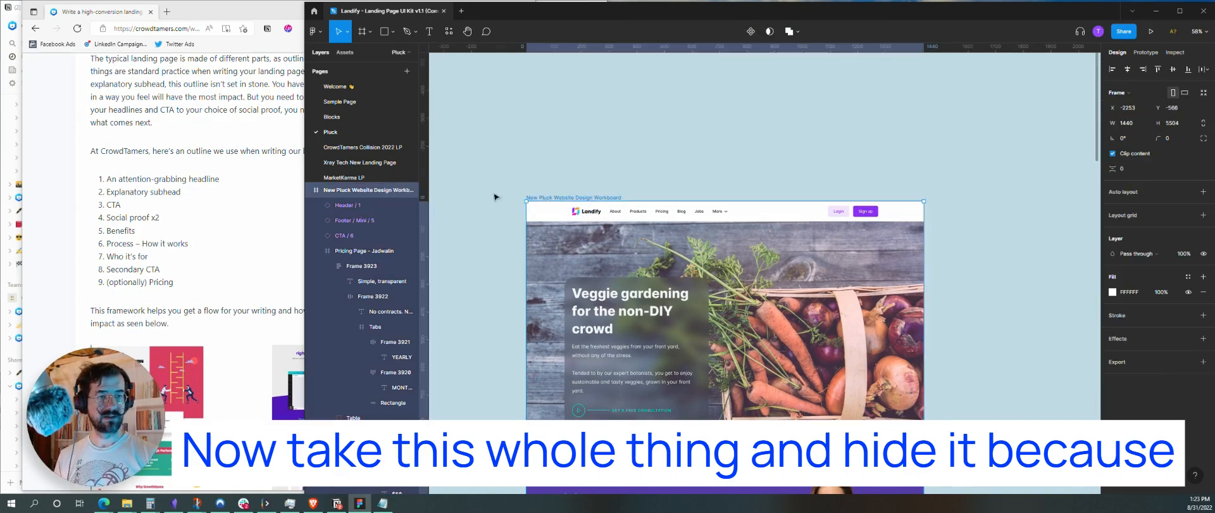
{"action": "left_click", "coordinate": [410, 190]}
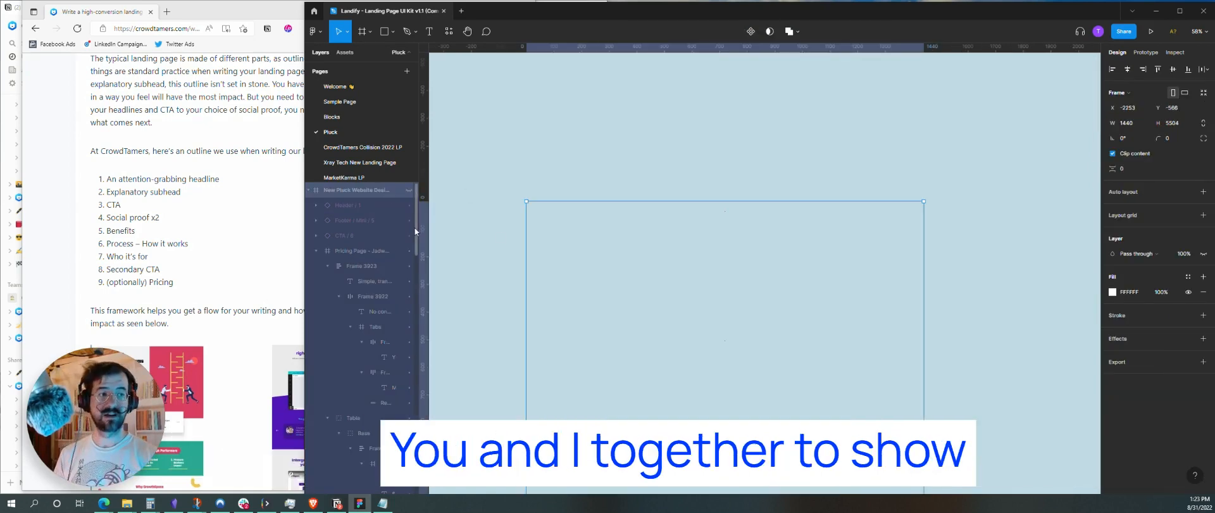
{"action": "scroll", "coordinate": [1020, 239], "scroll_direction": "right", "scroll_amount": 6}
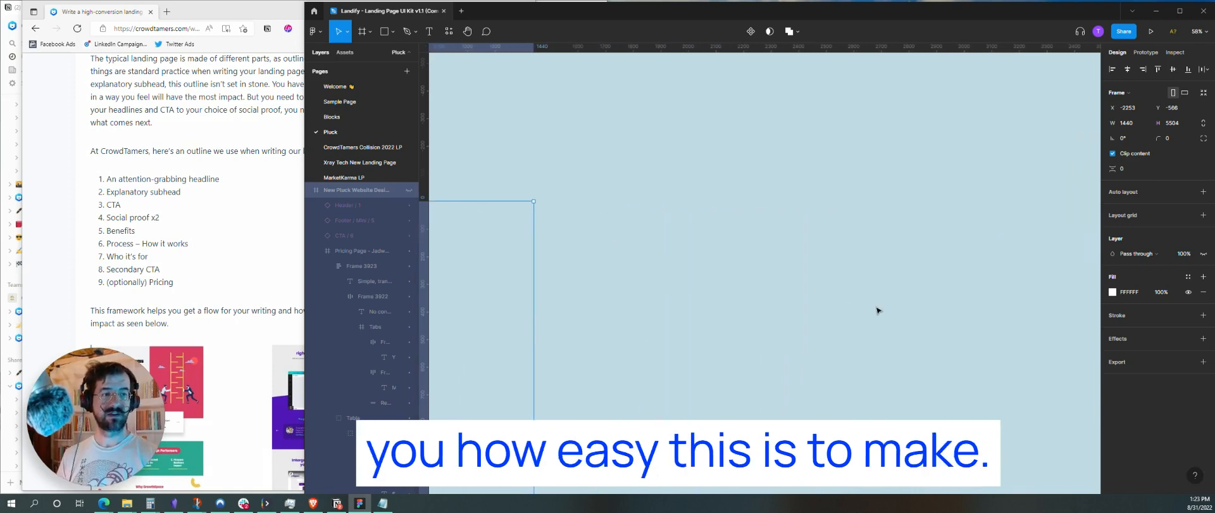
{"action": "left_click", "coordinate": [848, 308]}
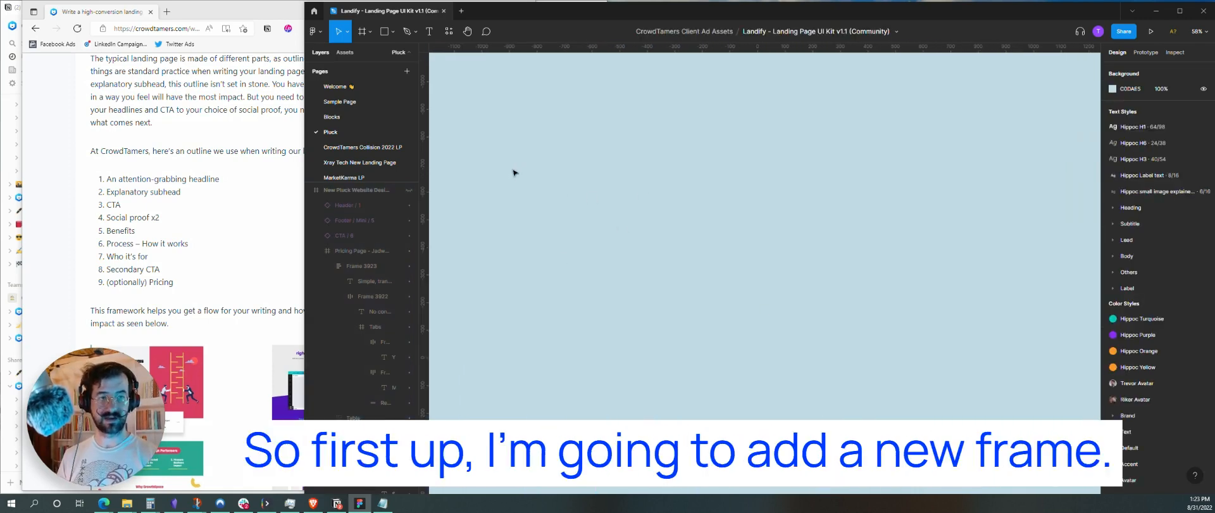
- Add a new frame on the empty canvas and set its width to 1440
{"action": "left_click", "coordinate": [362, 31]}
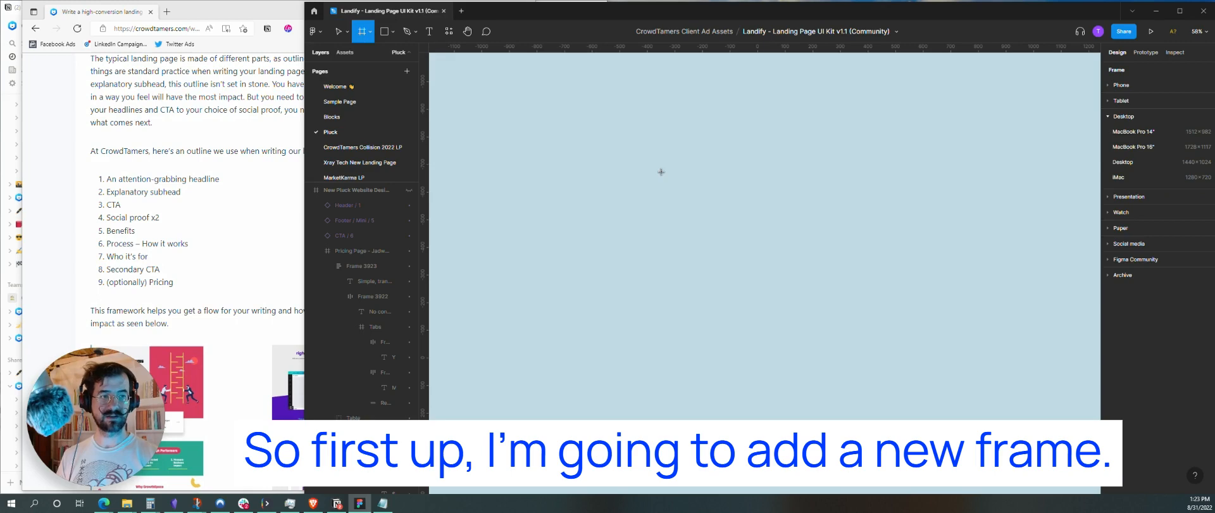
{"action": "left_click", "coordinate": [661, 172]}
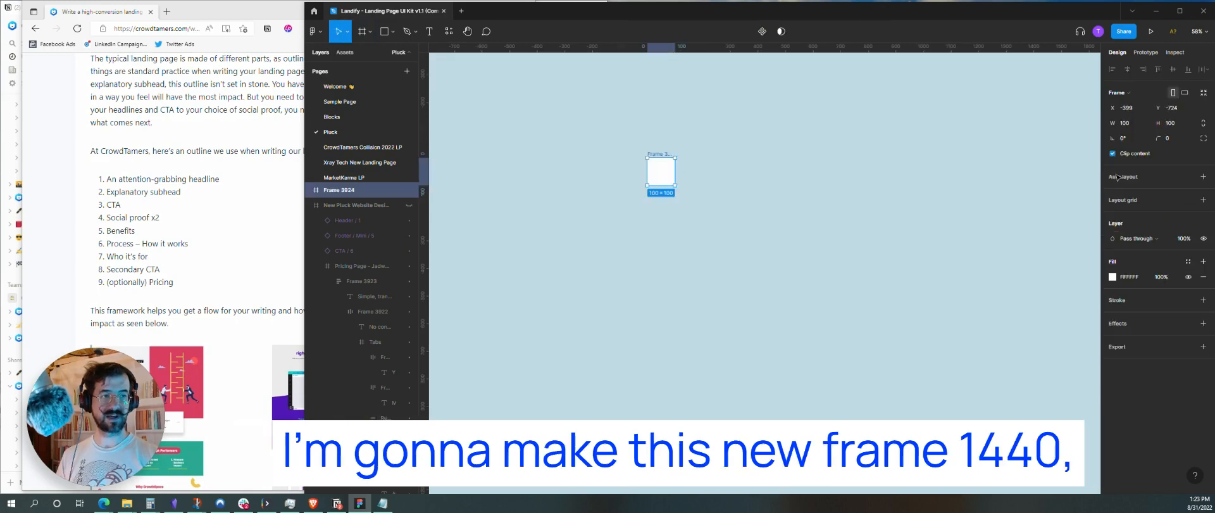
{"action": "left_click", "coordinate": [1124, 128]}
{"action": "type", "text": "1440"}
{"action": "key", "text": "Return"}
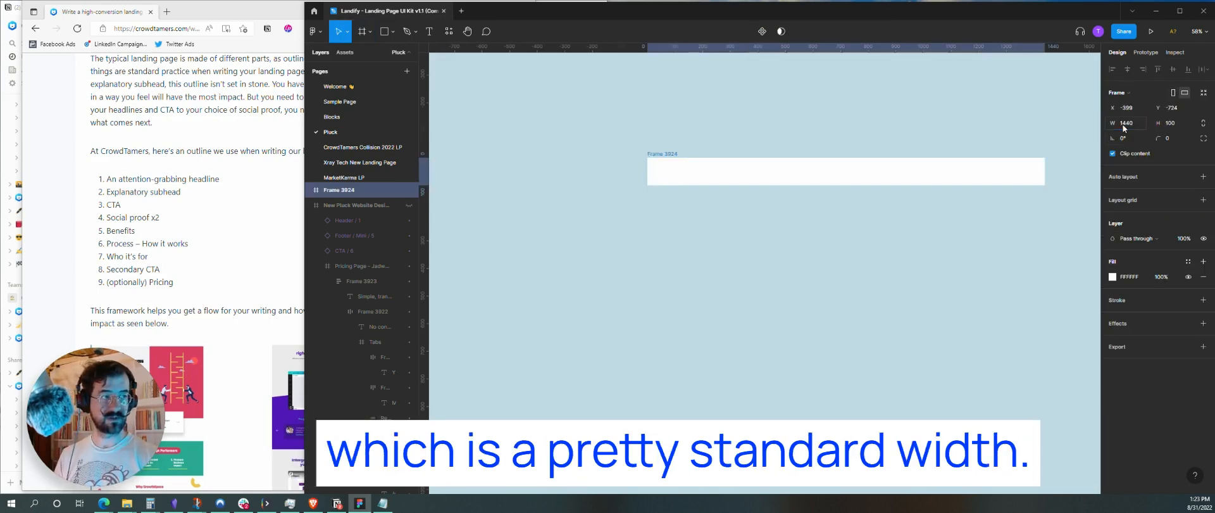
- Check the hidden workboard frame's height for reference and set the new frame's height to 6000
{"action": "scroll", "coordinate": [795, 234], "scroll_direction": "left", "scroll_amount": 5}
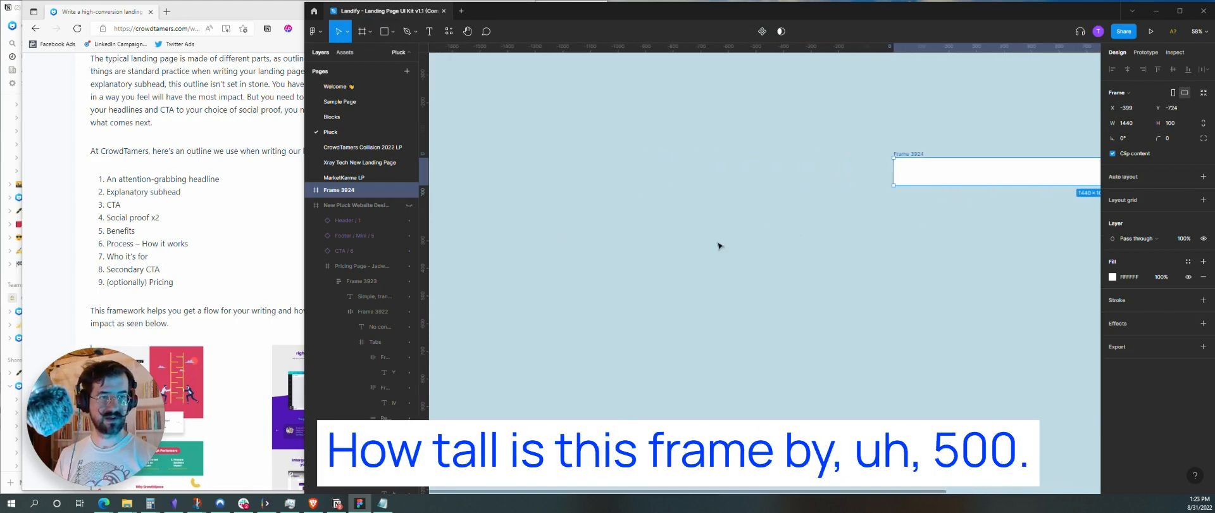
{"action": "left_click", "coordinate": [344, 206]}
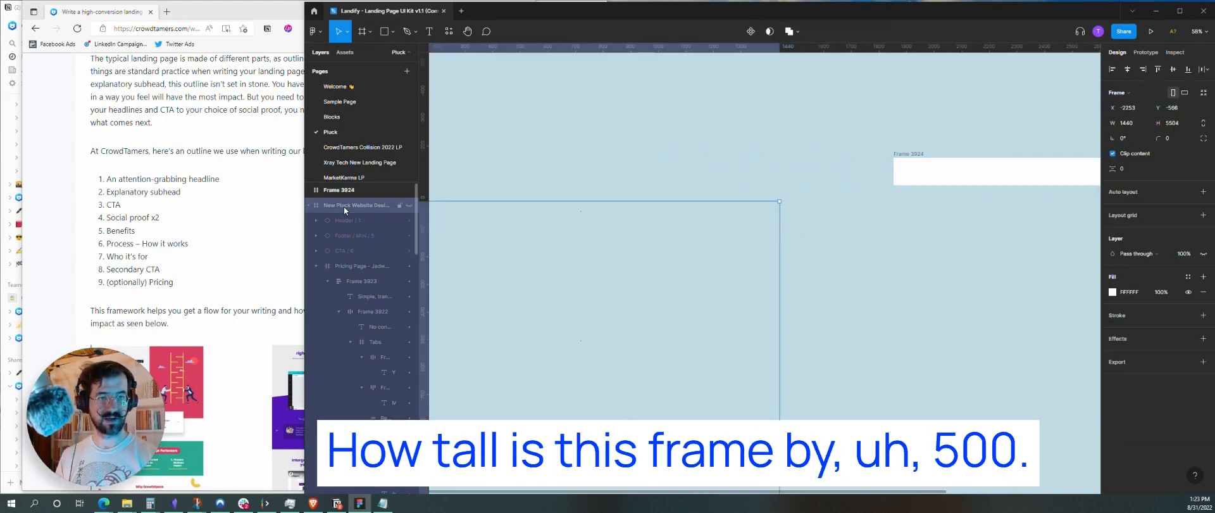
{"action": "left_click", "coordinate": [918, 167]}
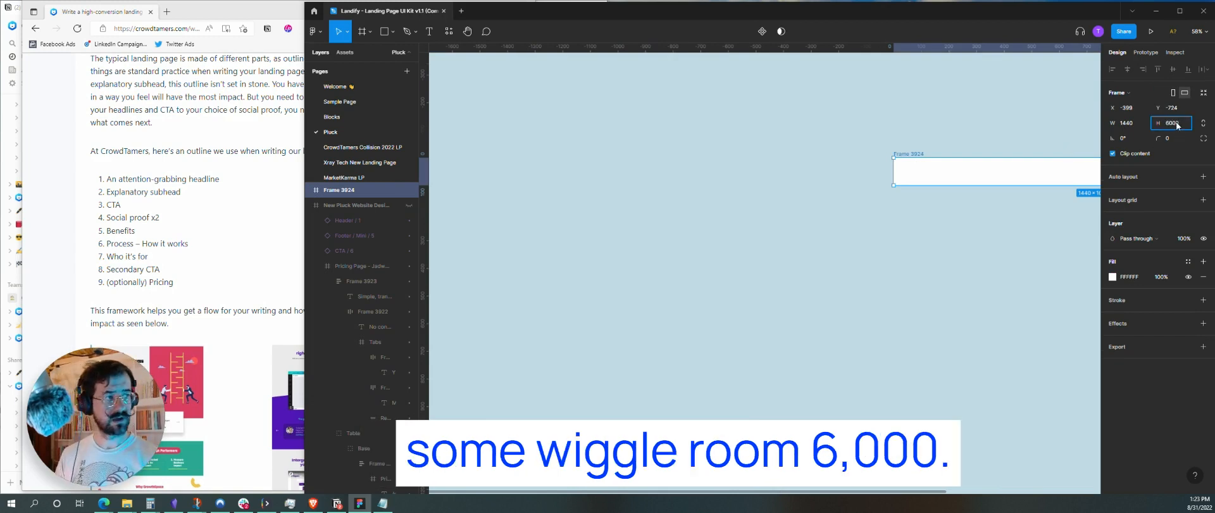
{"action": "key", "text": "Return"}
- Rename the new frame as "Pluck Demo Landing page"
{"action": "scroll", "coordinate": [825, 260], "scroll_direction": "left", "scroll_amount": 2}
{"action": "scroll", "coordinate": [825, 260], "scroll_direction": "down", "scroll_amount": 1}
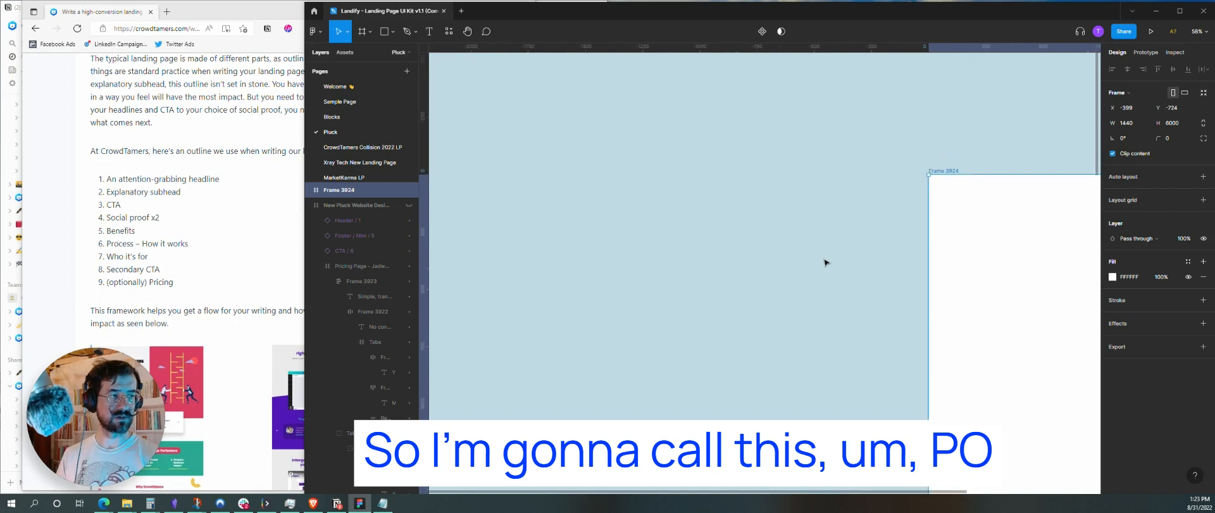
{"action": "scroll", "coordinate": [881, 213], "scroll_direction": "down", "scroll_amount": 2}
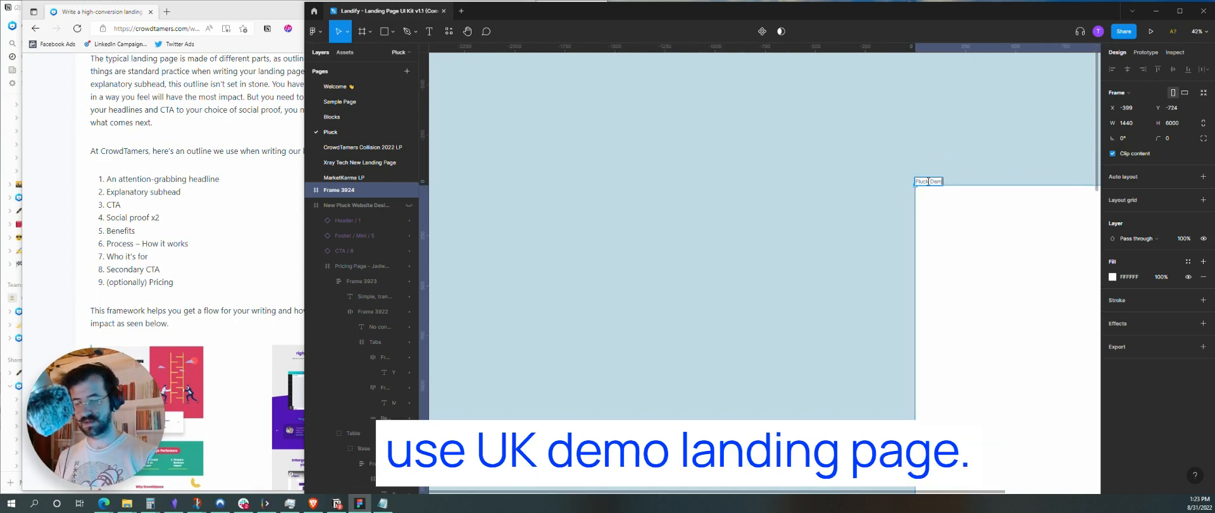
{"action": "type", "text": "ng page"}
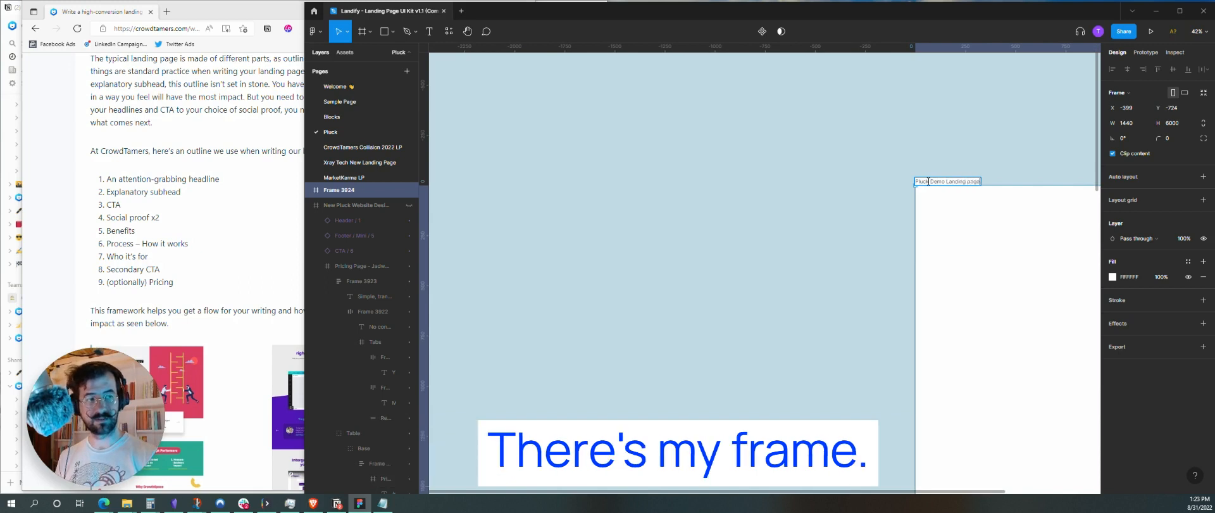
{"action": "key", "text": "Return"}
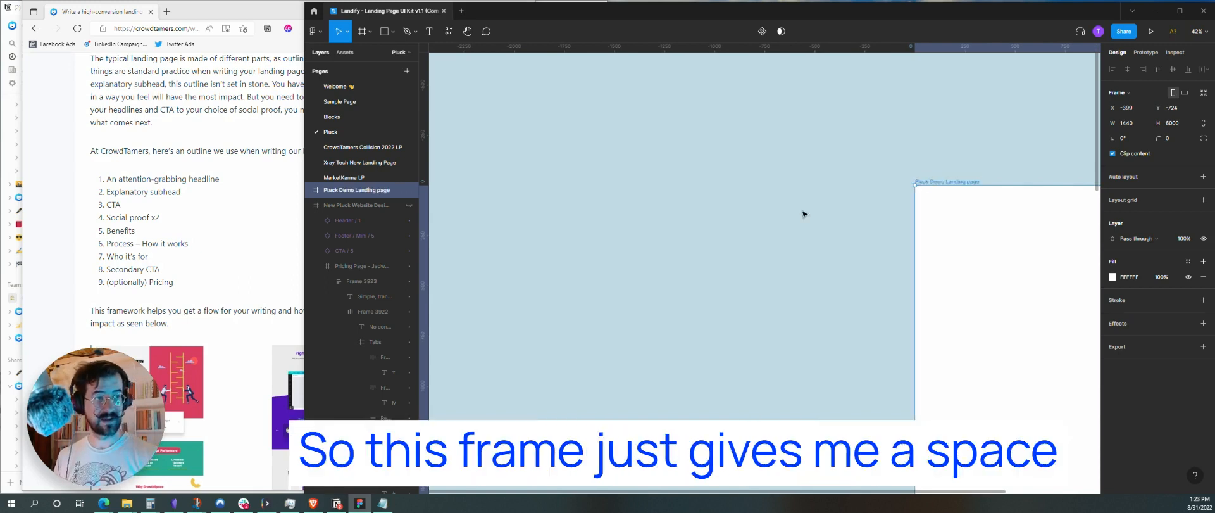
{"action": "scroll", "coordinate": [849, 205], "scroll_direction": "right", "scroll_amount": 5}
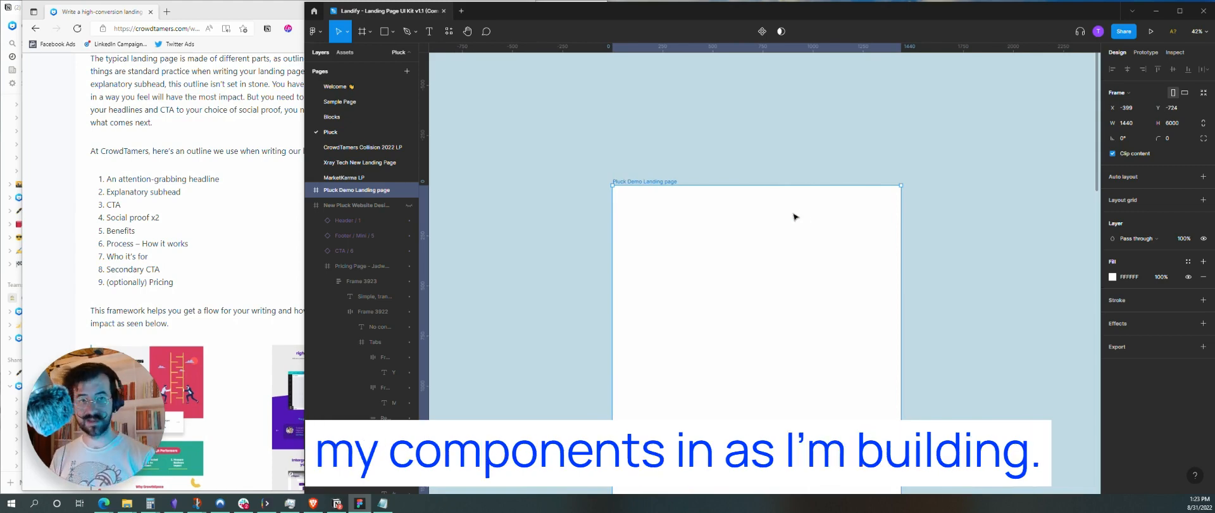
- Return to the Blocks page and look through its hero section variants for one with a navigation bar
{"action": "left_click", "coordinate": [332, 116]}
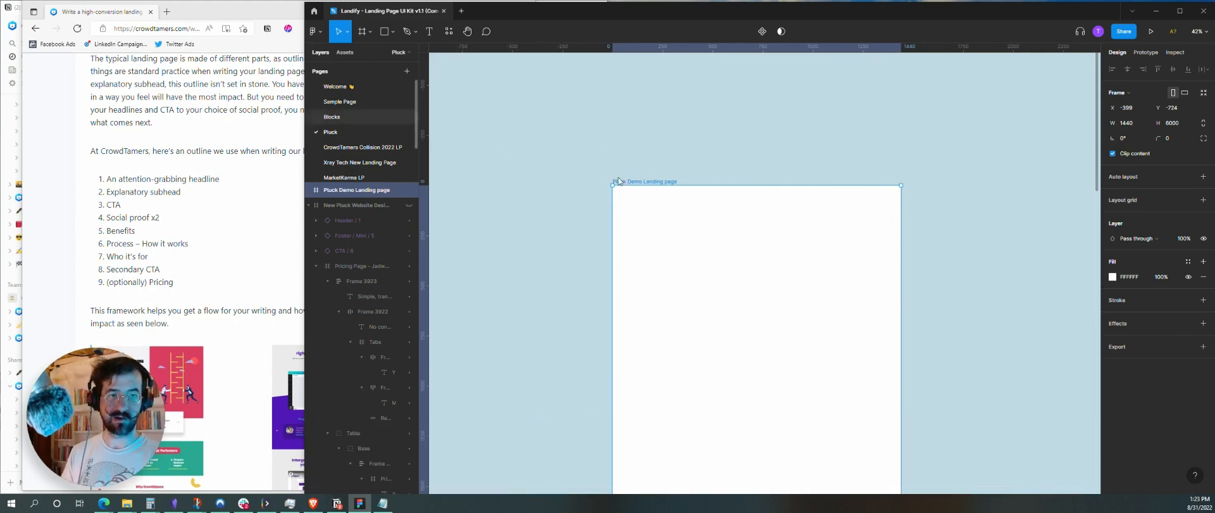
{"action": "scroll", "coordinate": [785, 298], "scroll_direction": "down", "scroll_amount": 6}
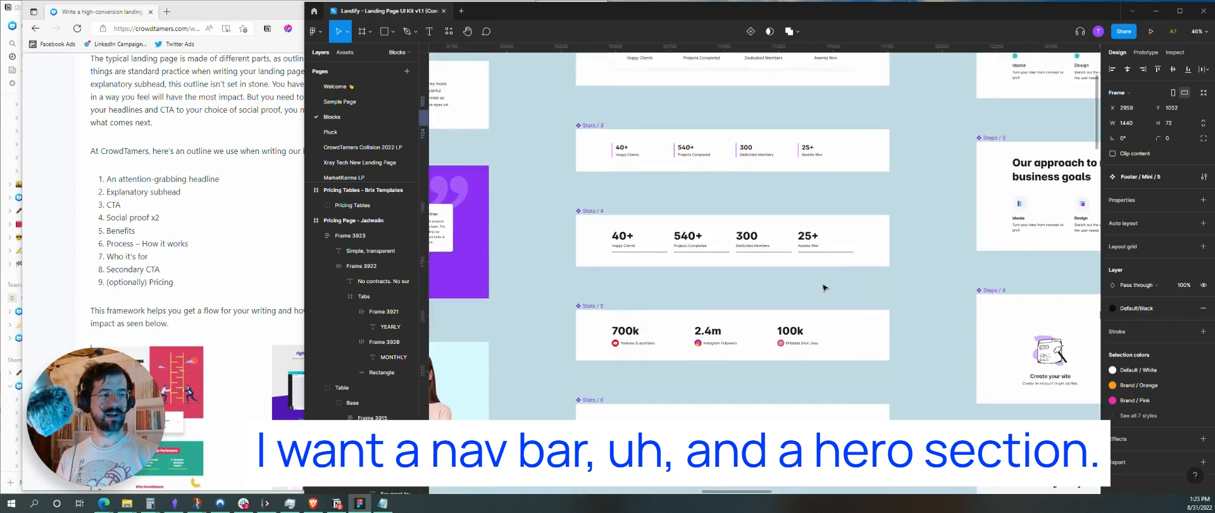
{"action": "scroll", "coordinate": [806, 326], "scroll_direction": "down", "scroll_amount": 3}
{"action": "scroll", "coordinate": [806, 326], "scroll_direction": "down", "scroll_amount": 4}
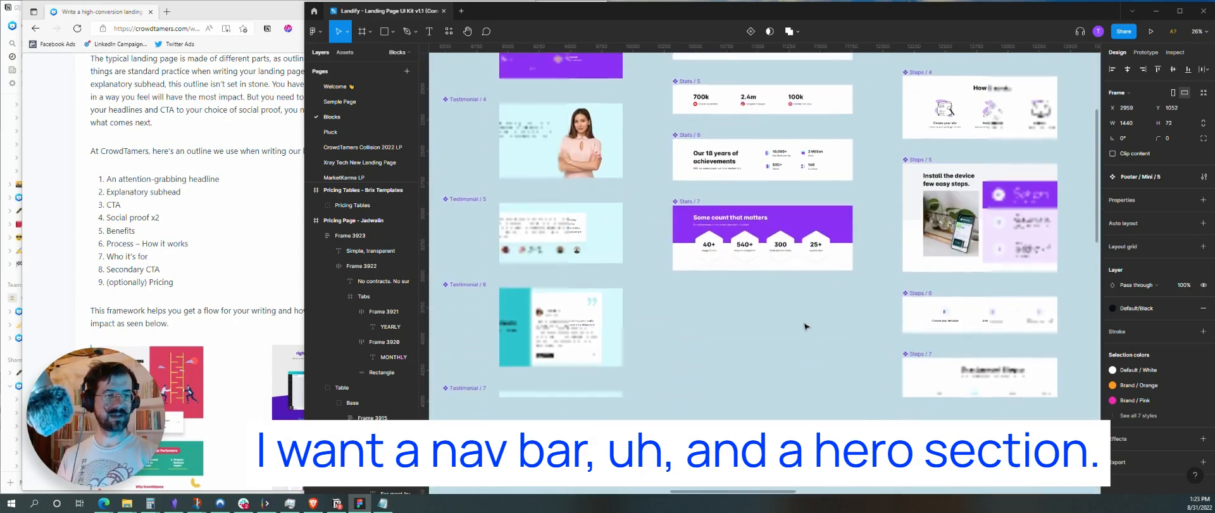
{"action": "scroll", "coordinate": [806, 327], "scroll_direction": "left", "scroll_amount": 3}
{"action": "scroll", "coordinate": [805, 326], "scroll_direction": "left", "scroll_amount": 15}
{"action": "scroll", "coordinate": [804, 326], "scroll_direction": "down", "scroll_amount": 2}
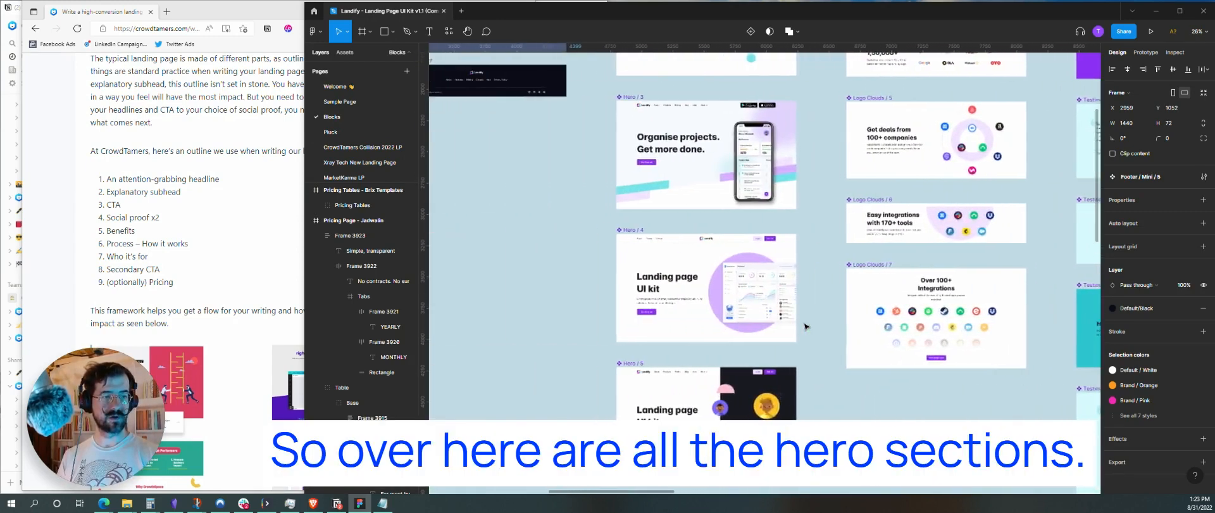
{"action": "scroll", "coordinate": [806, 326], "scroll_direction": "down", "scroll_amount": 5}
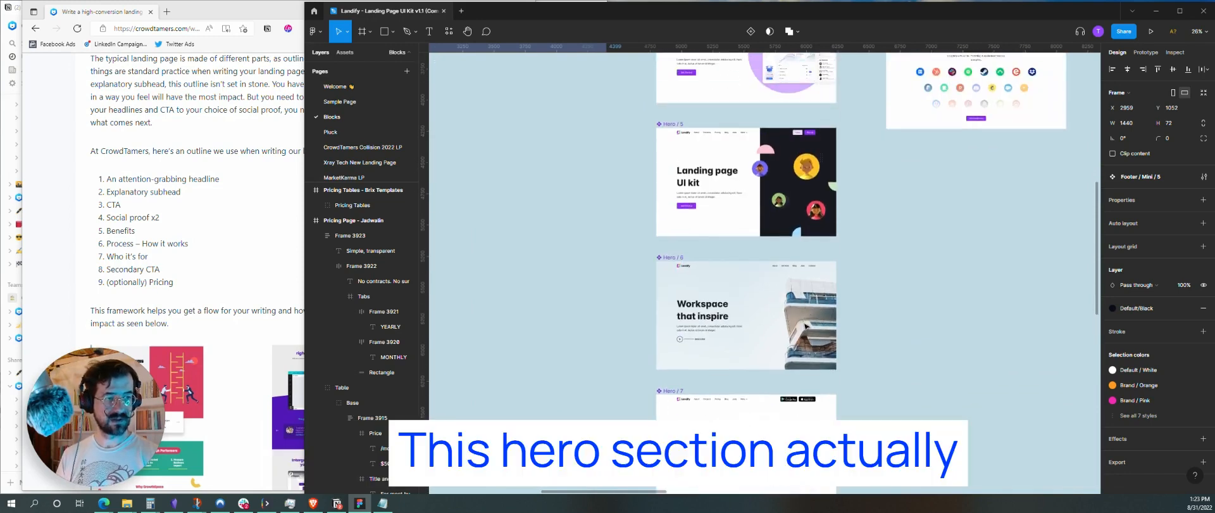
- Copy the Hero / 6 block into the Pluck Demo Landing page frame on the Pluck page and align it with the frame's top edge
{"action": "left_click", "coordinate": [766, 327]}
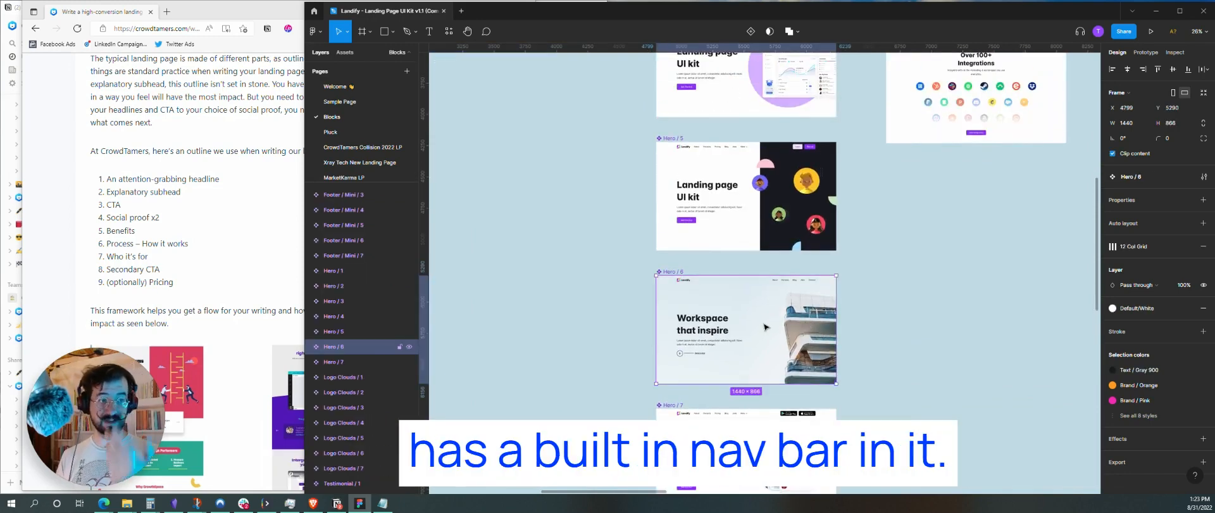
{"action": "scroll", "coordinate": [766, 327], "scroll_direction": "up", "scroll_amount": 10}
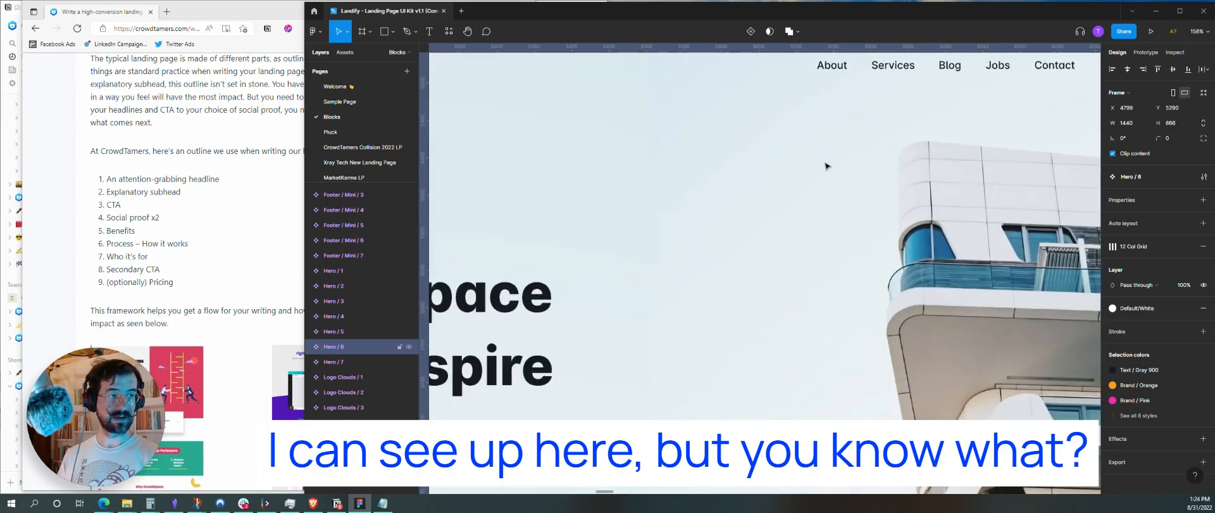
{"action": "scroll", "coordinate": [826, 165], "scroll_direction": "down", "scroll_amount": 3}
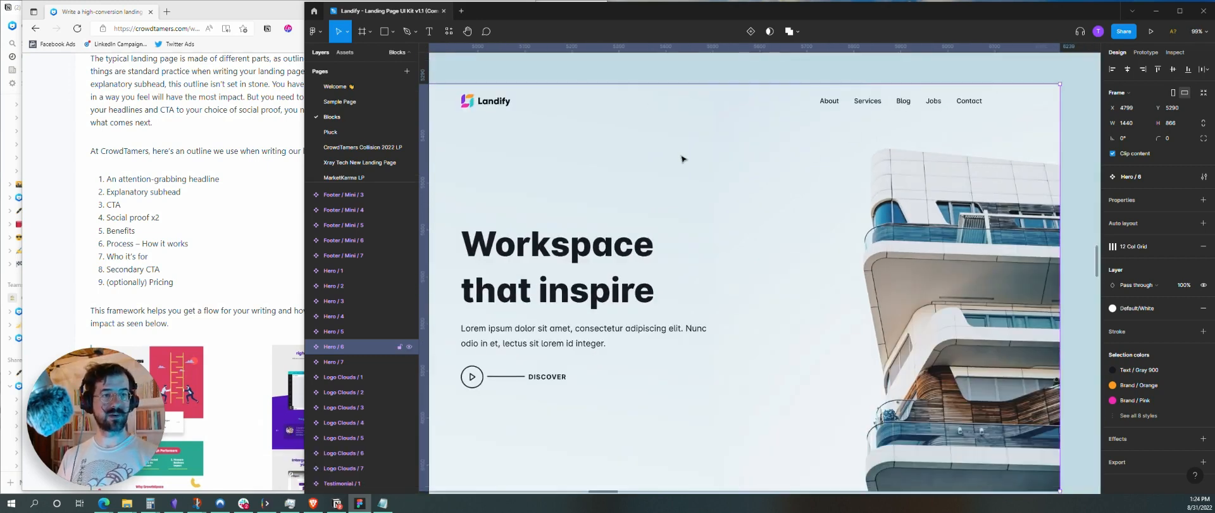
{"action": "scroll", "coordinate": [717, 154], "scroll_direction": "left", "scroll_amount": 2}
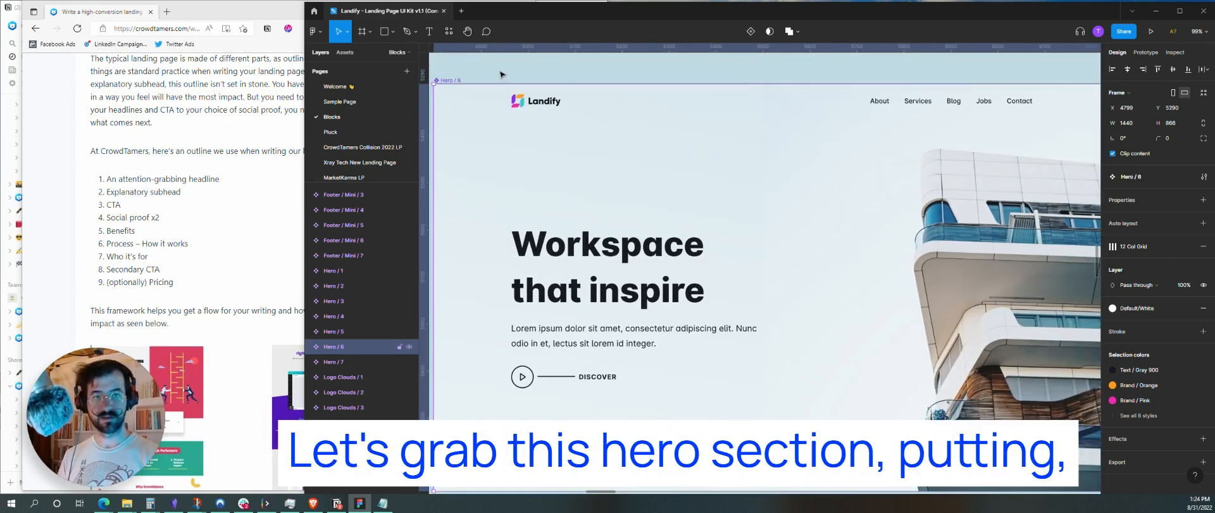
{"action": "left_click", "coordinate": [371, 134]}
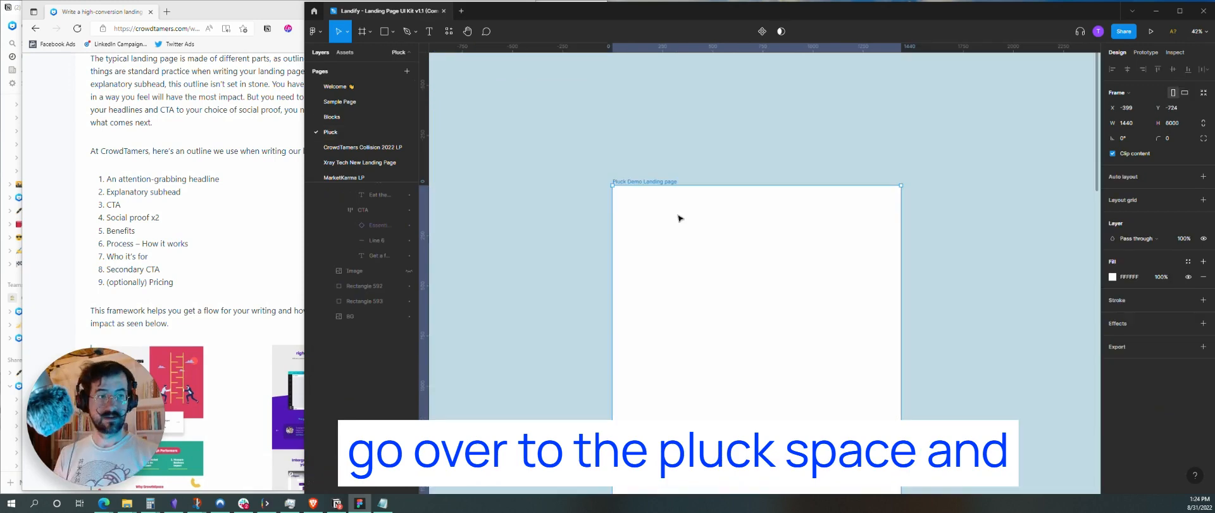
{"action": "key", "text": "ctrl+v"}
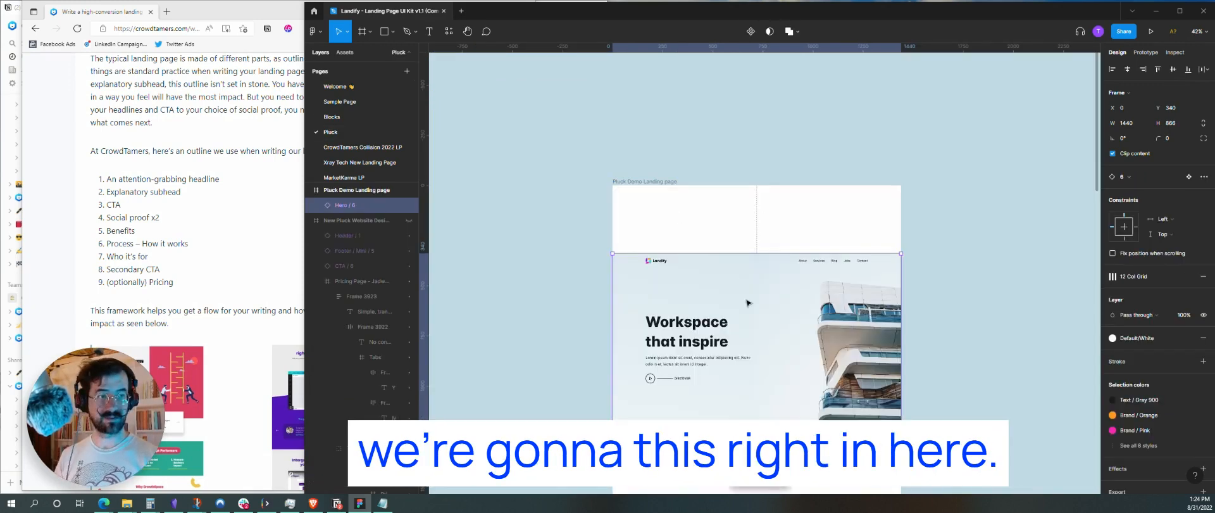
{"action": "left_click_drag", "start_coordinate": [748, 253], "coordinate": [744, 254]}
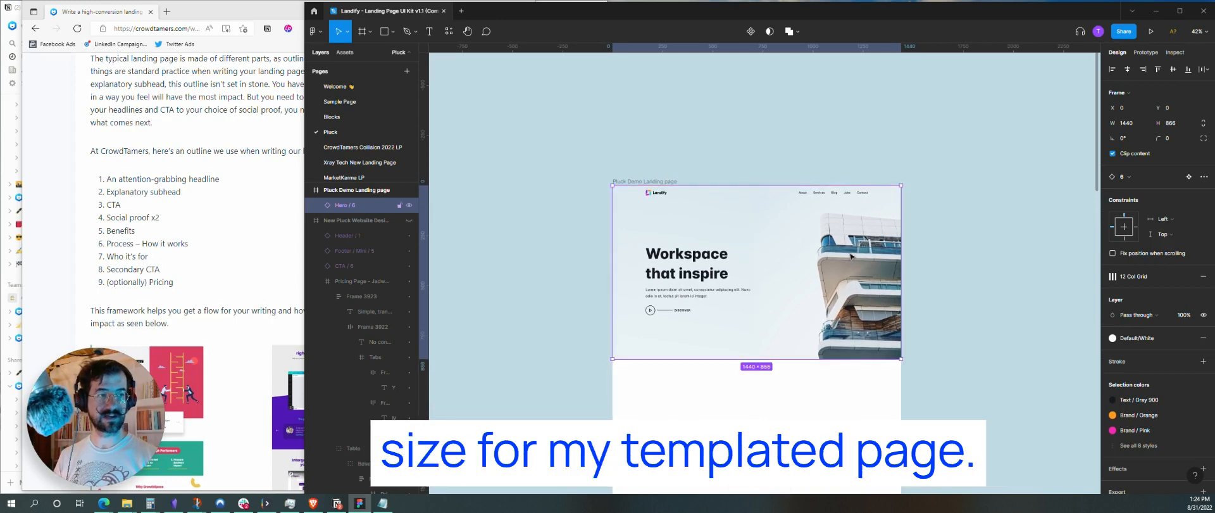
- Detach the Hero / 6 block in the Pluck Demo Landing page frame from its main component
{"action": "left_click", "coordinate": [1038, 267]}
{"action": "left_click", "coordinate": [794, 278]}
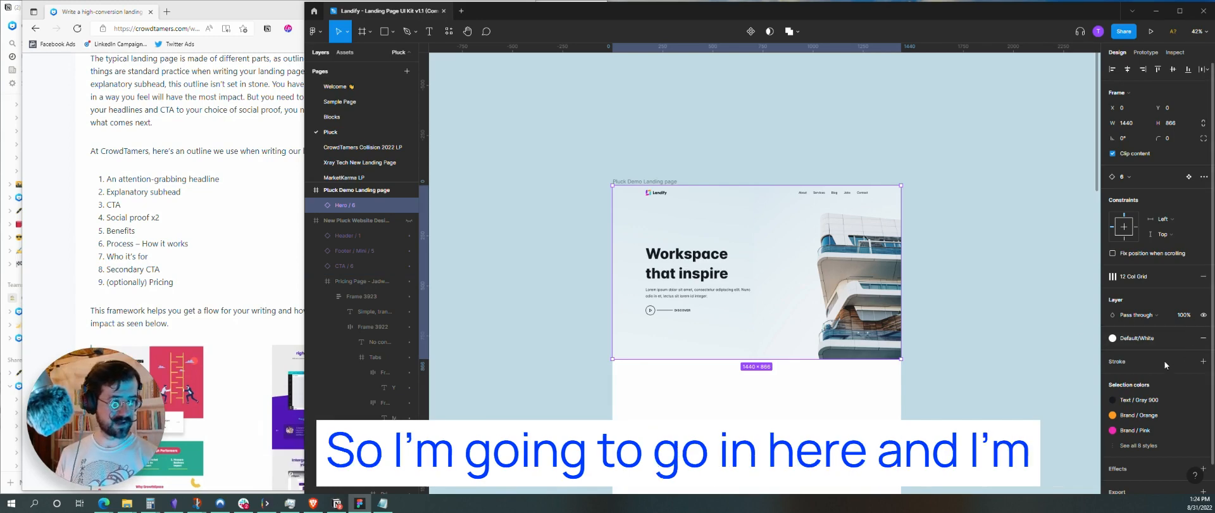
{"action": "double_click", "coordinate": [854, 280]}
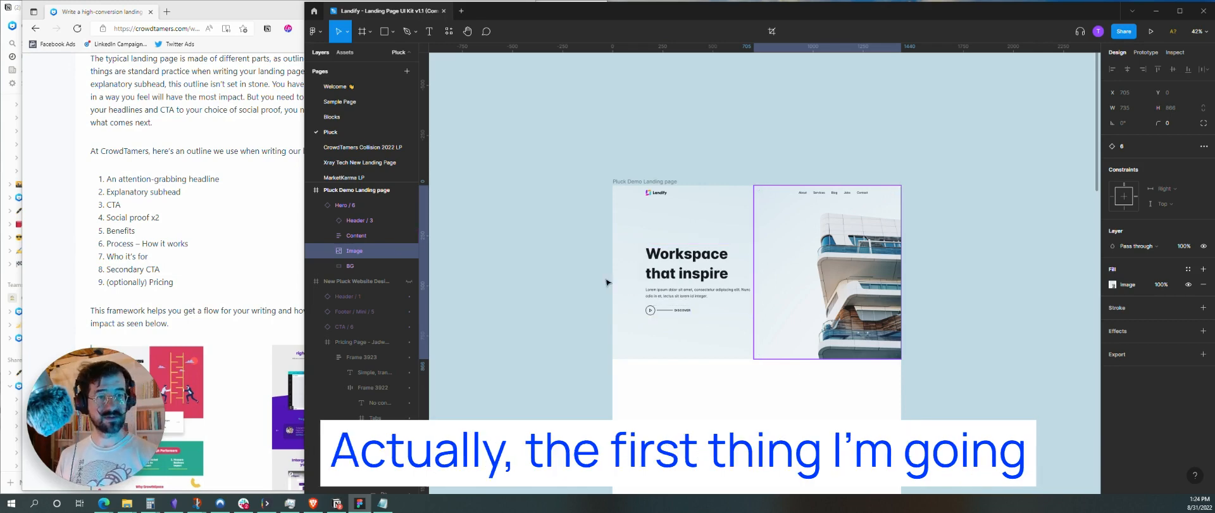
{"action": "left_click", "coordinate": [354, 220]}
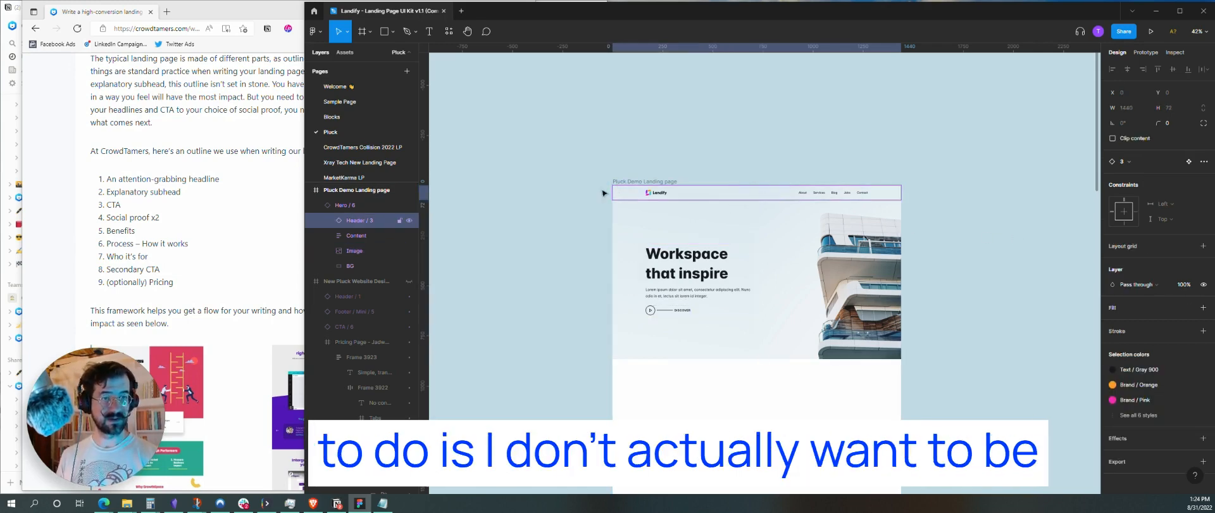
{"action": "left_click", "coordinate": [323, 205]}
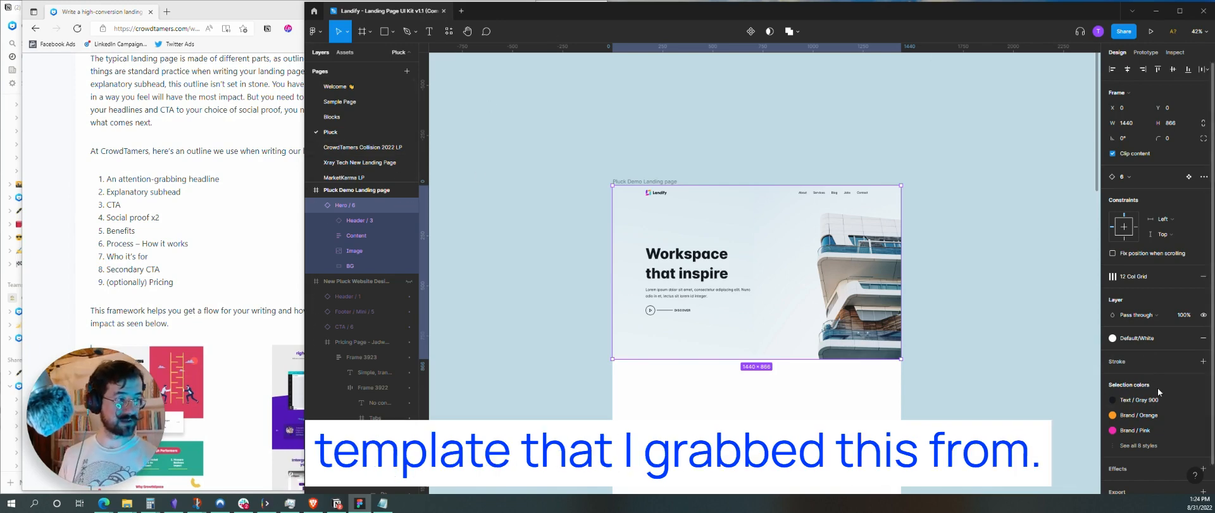
{"action": "right_click", "coordinate": [377, 203]}
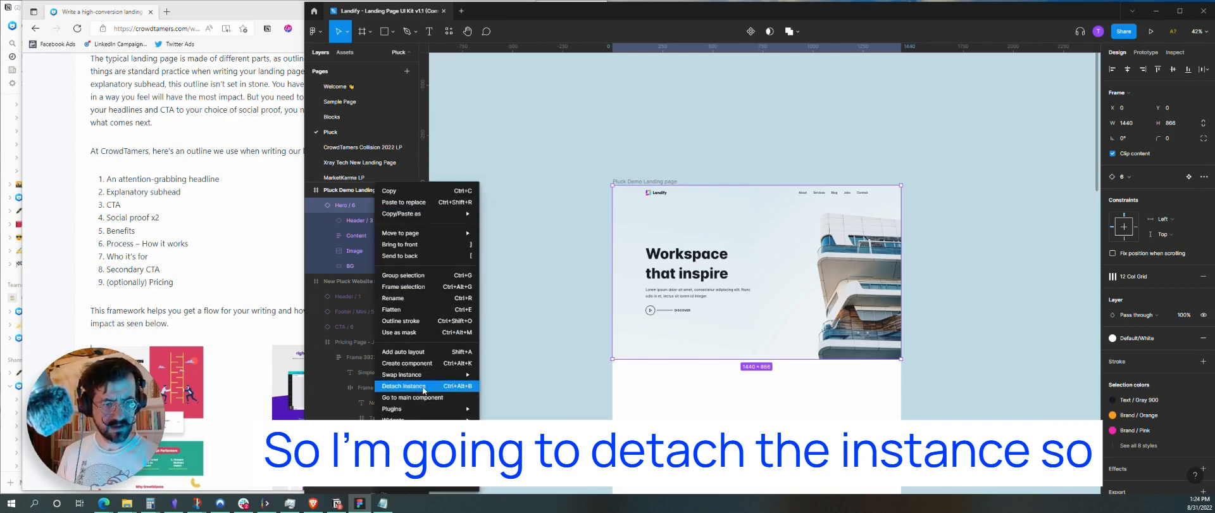
{"action": "left_click", "coordinate": [424, 388]}
{"action": "left_click", "coordinate": [533, 297]}
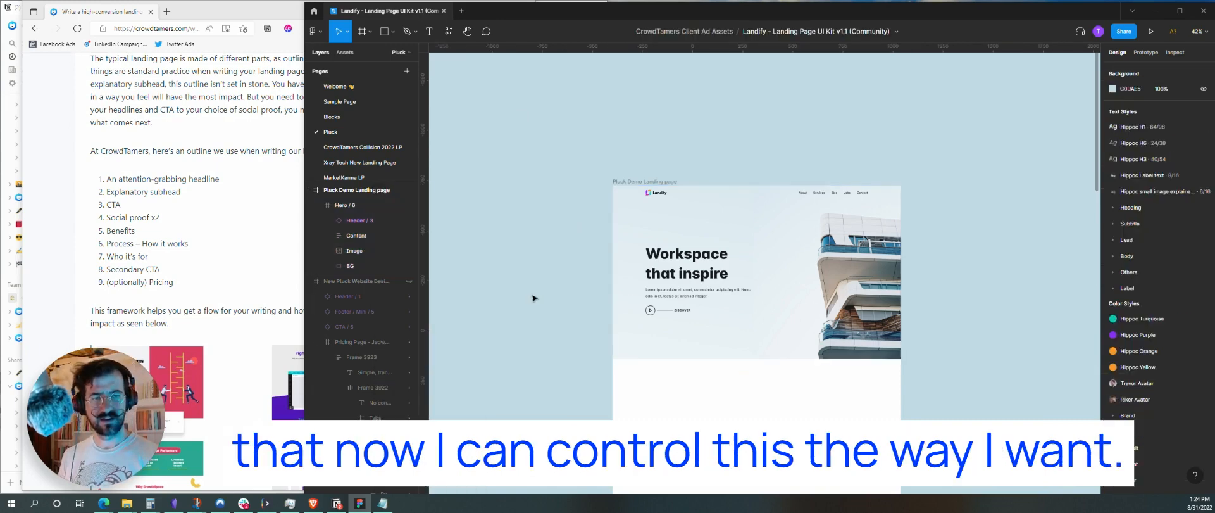
- Delete the building image from the Hero / 6 block and select the whole hero frame
{"action": "double_click", "coordinate": [888, 264]}
{"action": "key", "text": "Delete"}
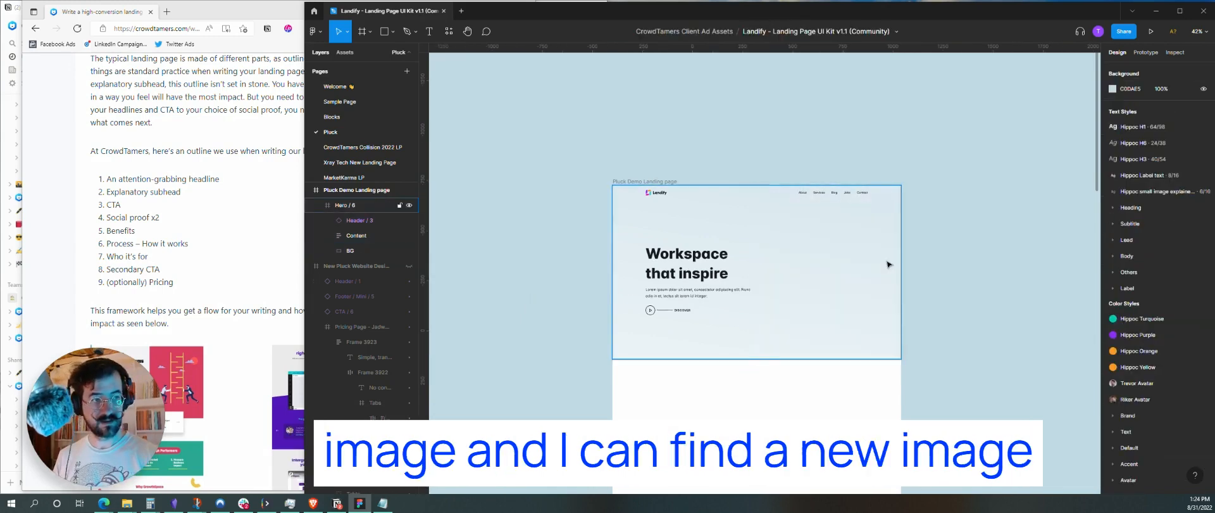
{"action": "left_click", "coordinate": [875, 271]}
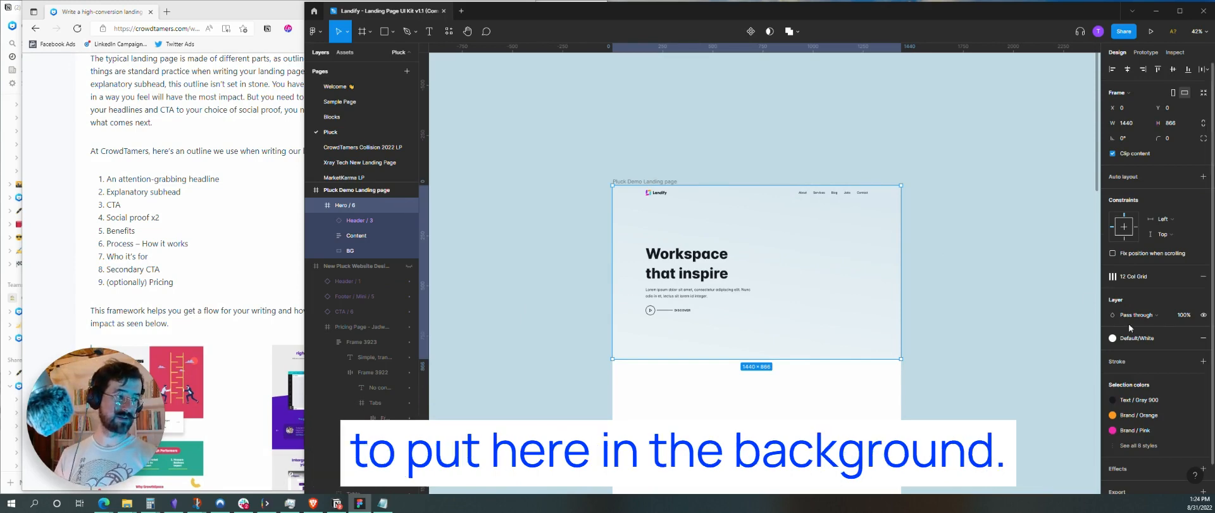
- Switch to the web browser and open unsplash.com in a new tab
{"action": "left_click", "coordinate": [167, 11]}
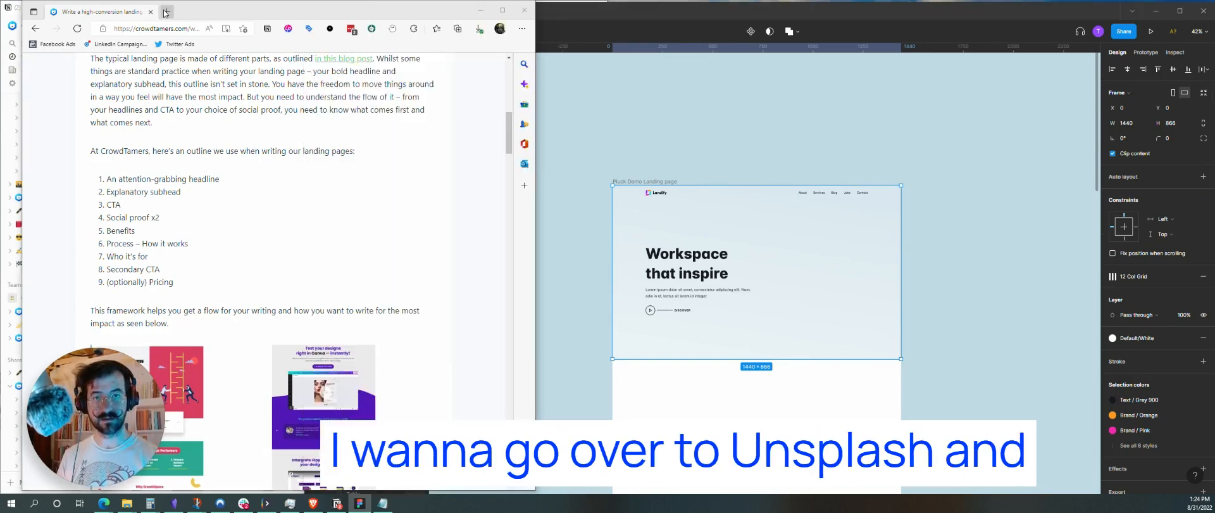
{"action": "type", "text": "unp"}
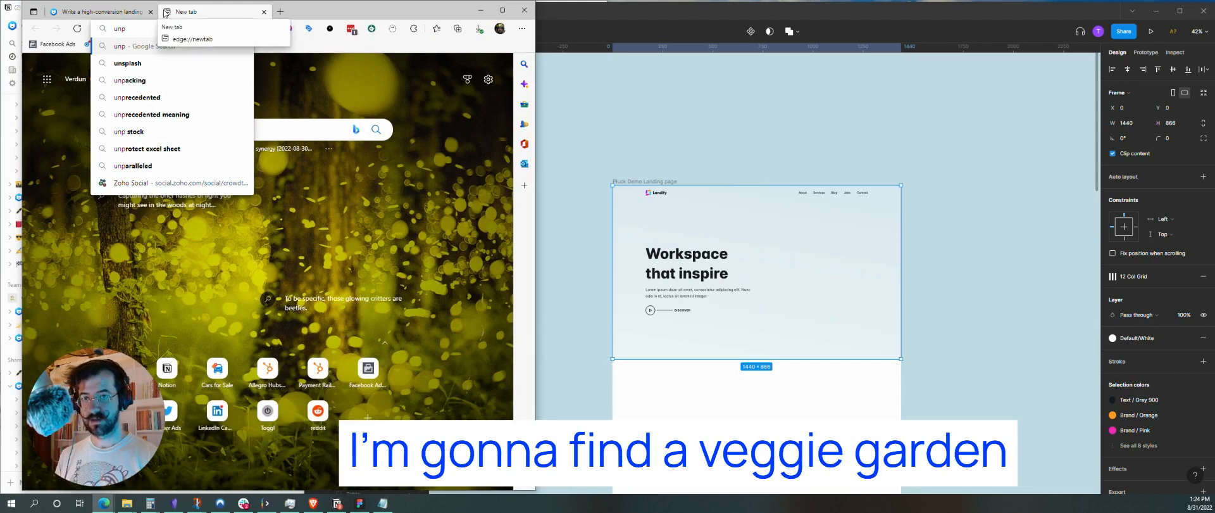
{"action": "key", "text": "BackSpace"}
{"action": "type", "text": "splash.com"}
{"action": "key", "text": "Return"}
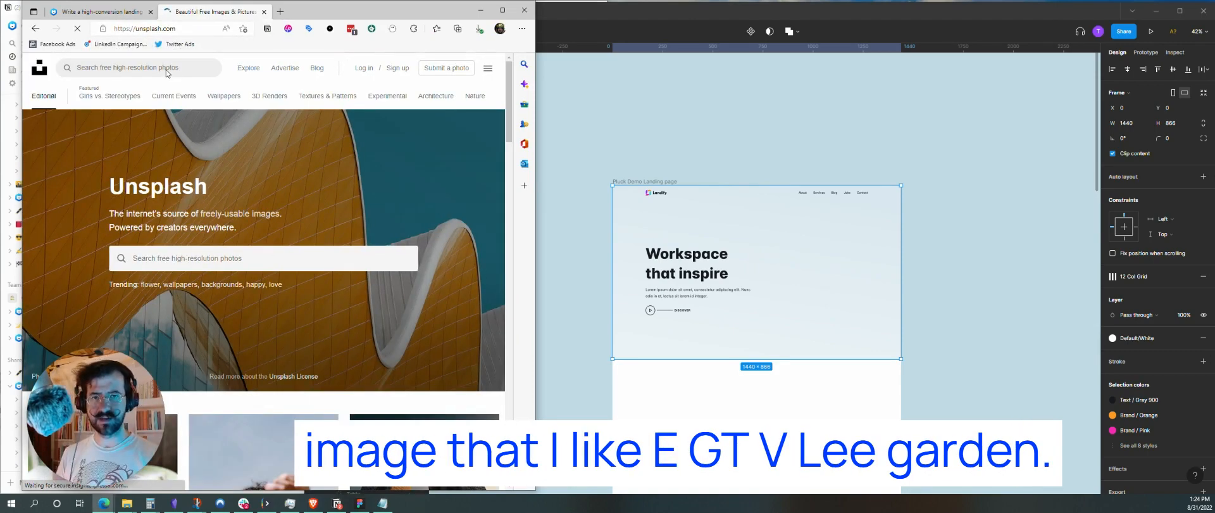
- Search Unsplash for "vegetabble garden" photos
{"action": "left_click", "coordinate": [162, 68]}
{"action": "type", "text": "v"}
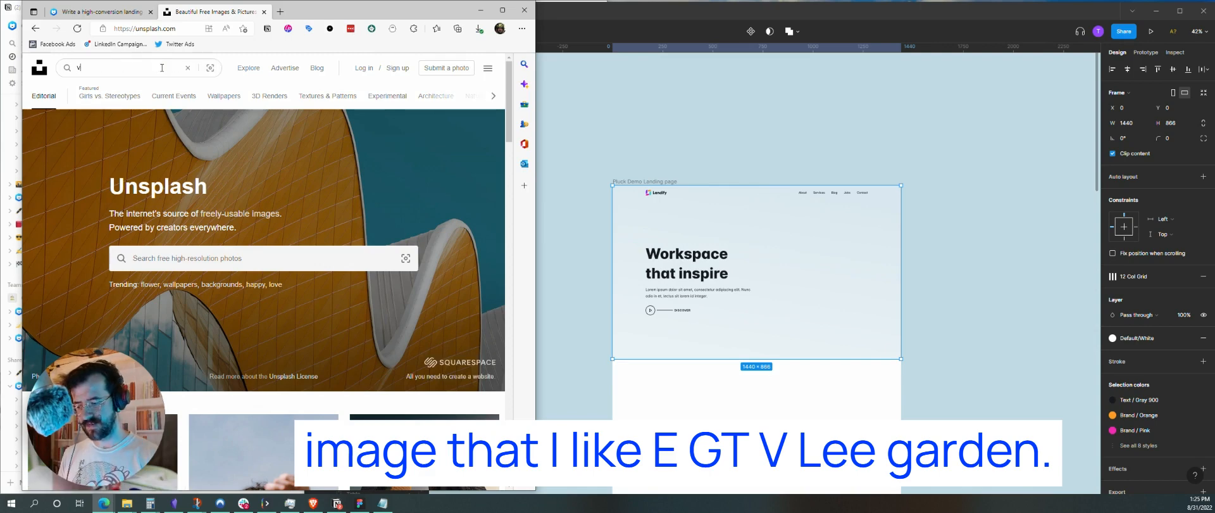
{"action": "type", "text": "egetabble gard"}
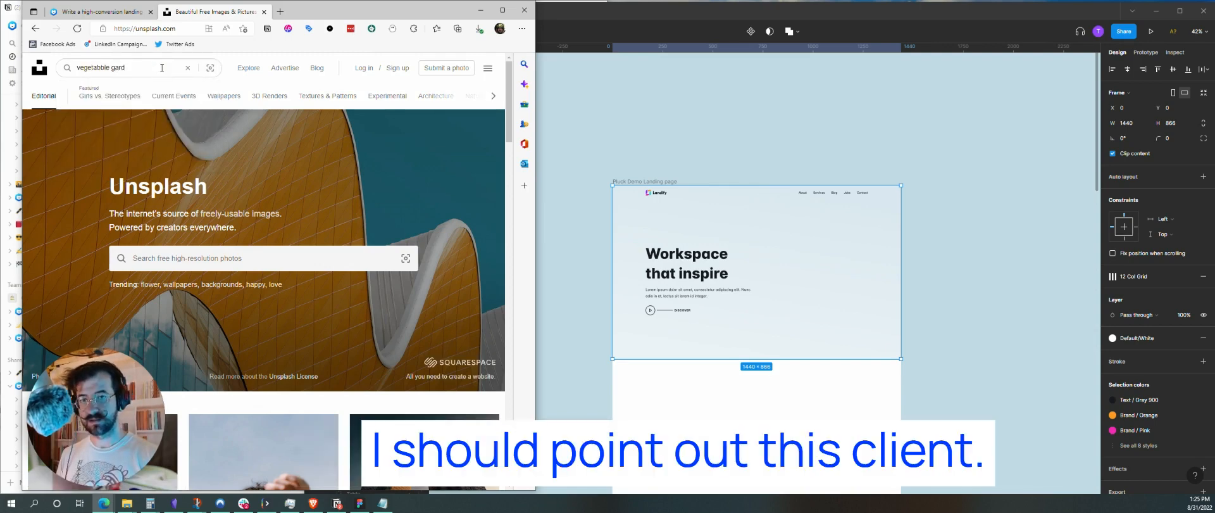
{"action": "type", "text": "en"}
{"action": "key", "text": "Return"}
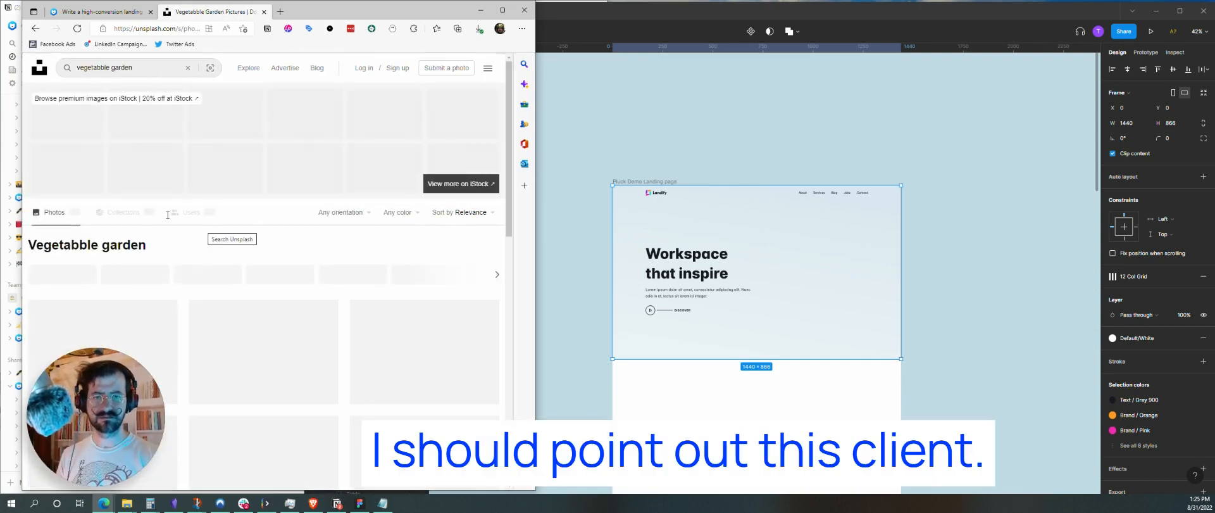
- Look through the vegetable garden photos and filter the results to Landscape orientation
{"action": "scroll", "coordinate": [264, 253], "scroll_direction": "down", "scroll_amount": 6}
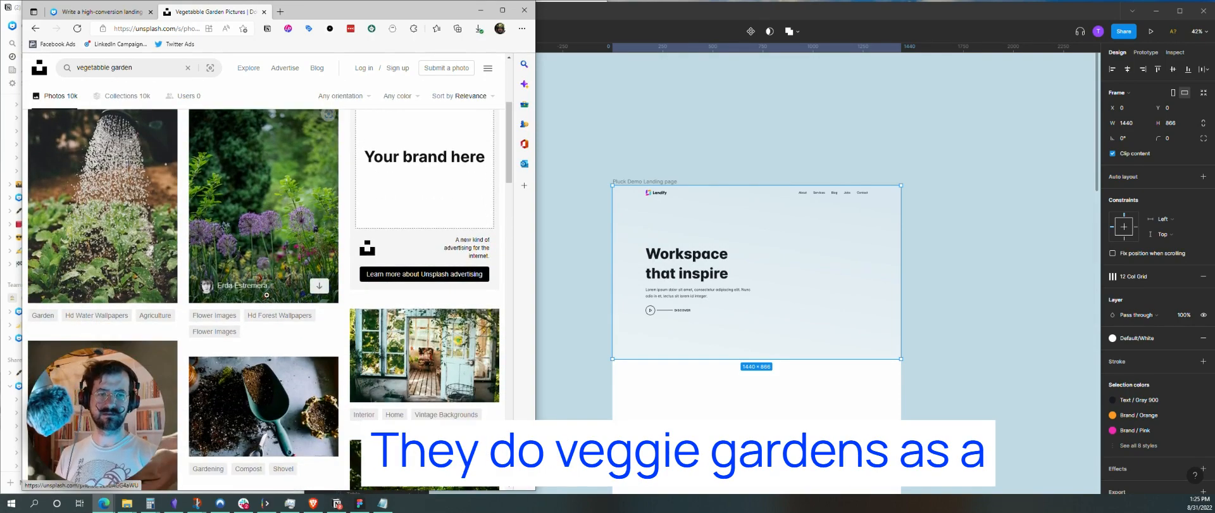
{"action": "scroll", "coordinate": [267, 299], "scroll_direction": "down", "scroll_amount": 8}
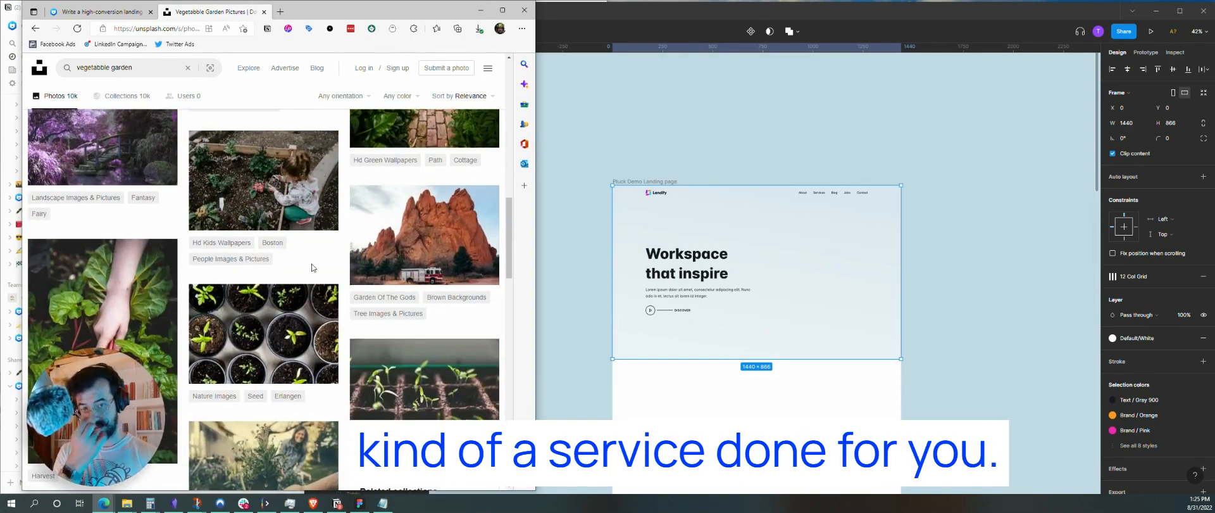
{"action": "scroll", "coordinate": [312, 268], "scroll_direction": "down", "scroll_amount": 10}
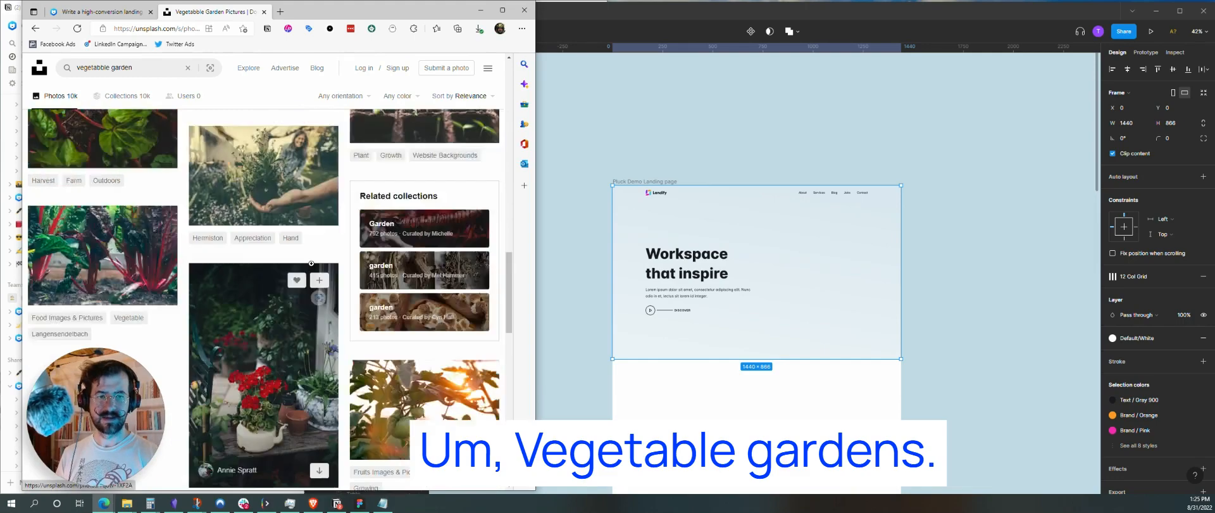
{"action": "scroll", "coordinate": [312, 267], "scroll_direction": "up", "scroll_amount": 20}
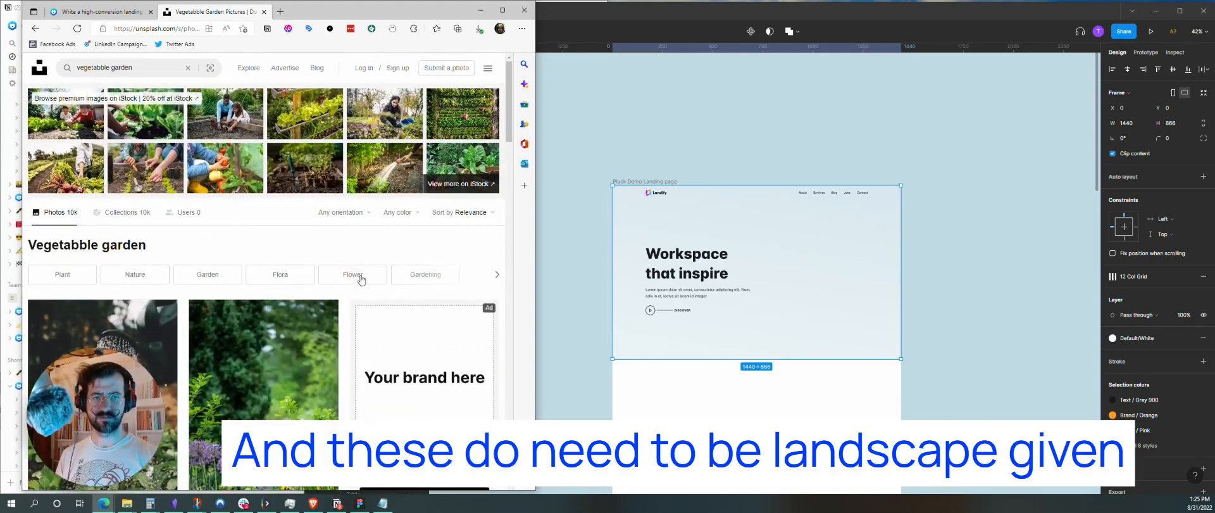
{"action": "left_click", "coordinate": [359, 218]}
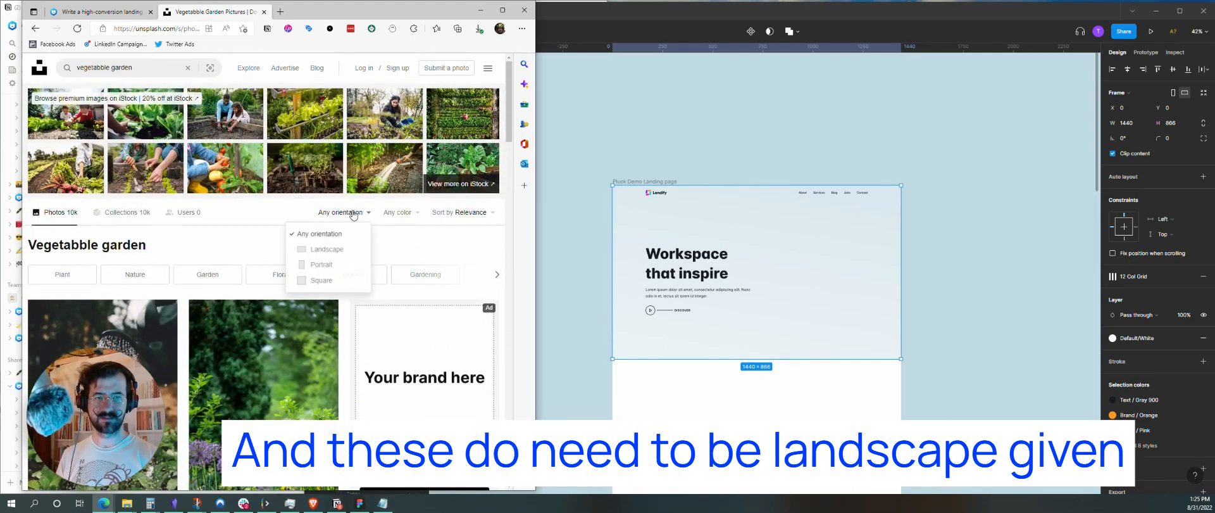
{"action": "left_click", "coordinate": [339, 249]}
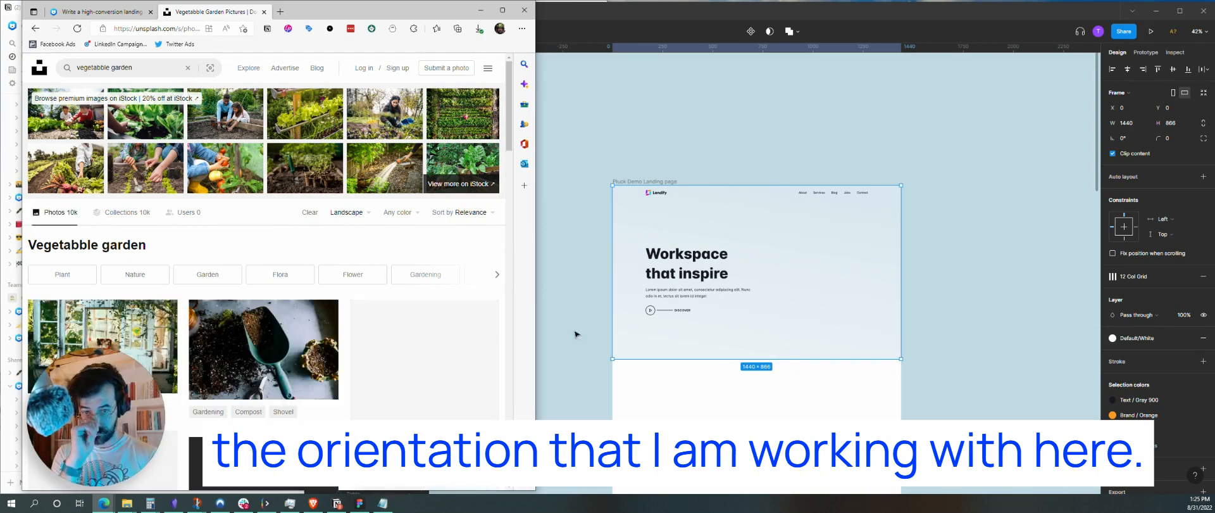
- Browse the landscape garden photos for a hero background, loading more results and widening the browser window
{"action": "scroll", "coordinate": [419, 249], "scroll_direction": "down", "scroll_amount": 3}
{"action": "scroll", "coordinate": [419, 249], "scroll_direction": "down", "scroll_amount": 10}
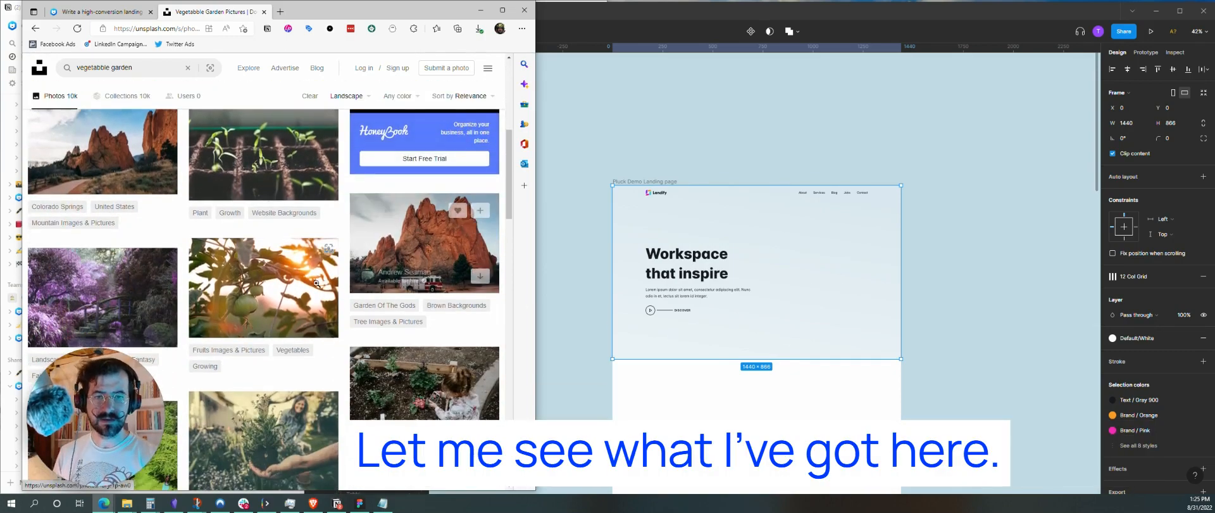
{"action": "scroll", "coordinate": [316, 282], "scroll_direction": "down", "scroll_amount": 10}
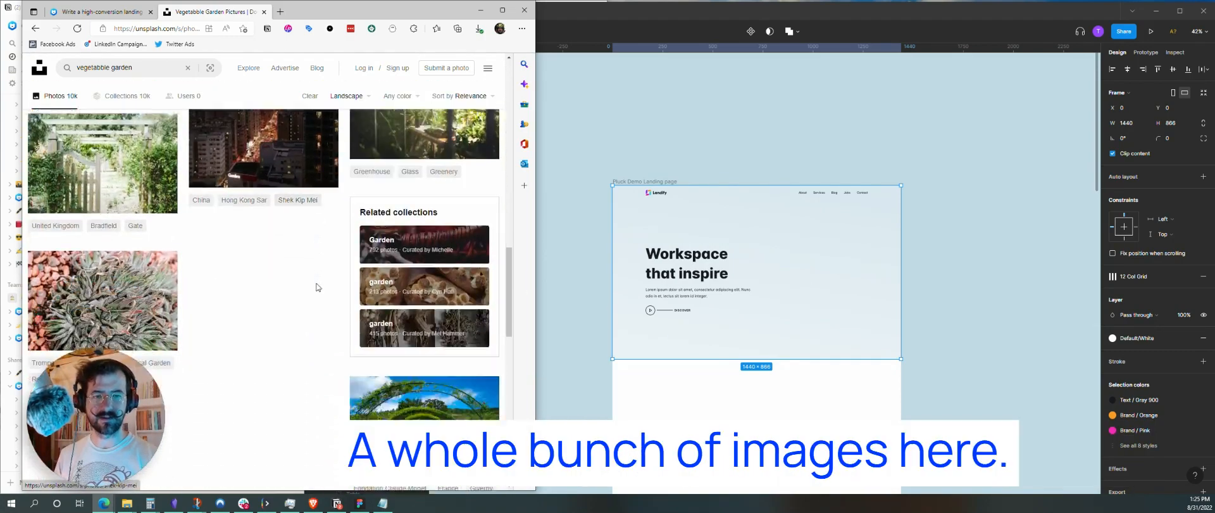
{"action": "scroll", "coordinate": [241, 280], "scroll_direction": "down", "scroll_amount": 5}
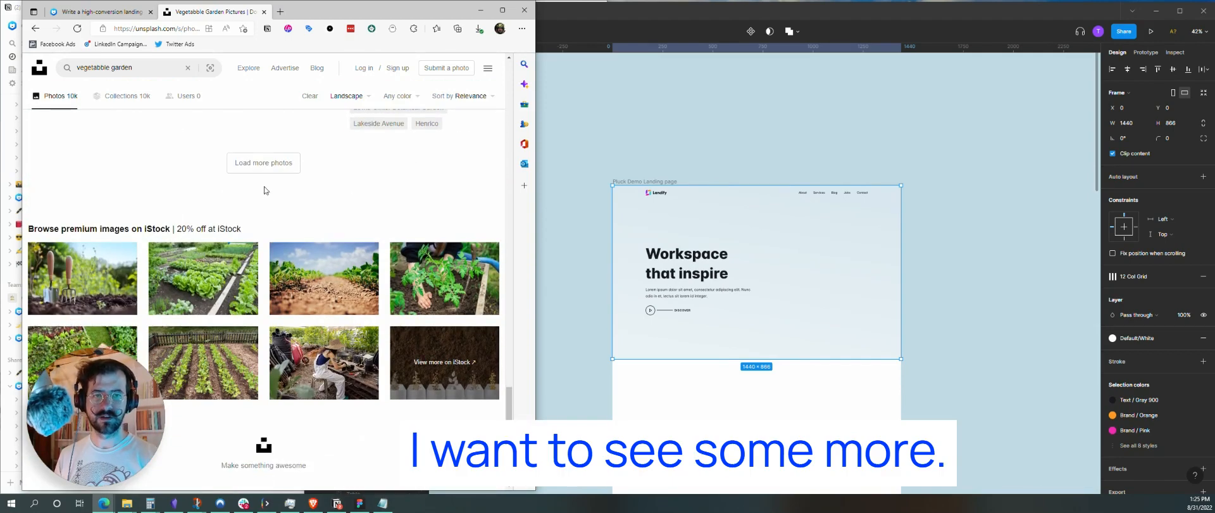
{"action": "left_click", "coordinate": [264, 163]}
{"action": "scroll", "coordinate": [263, 188], "scroll_direction": "up", "scroll_amount": 8}
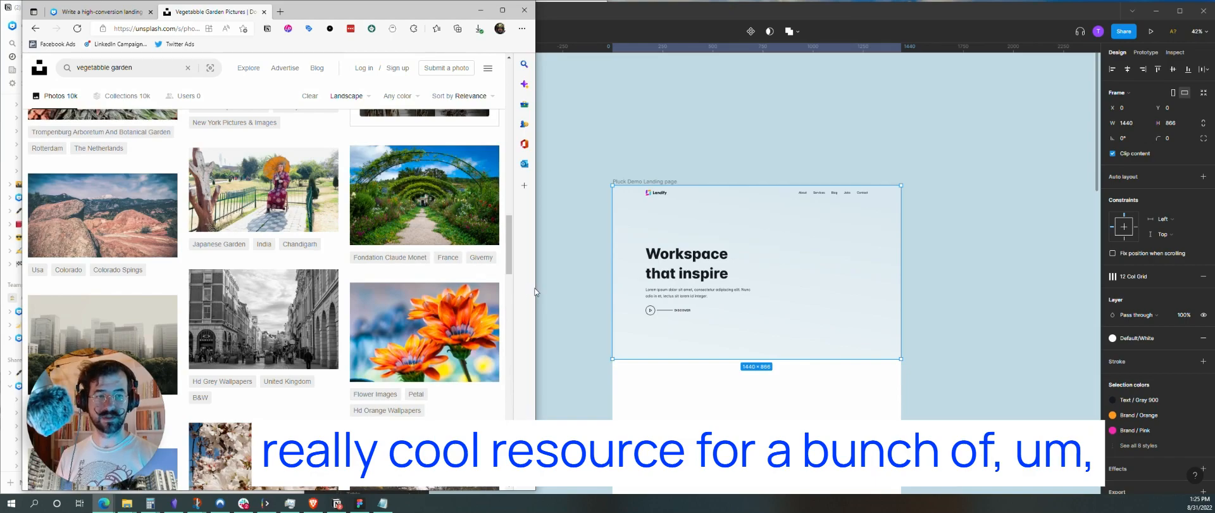
{"action": "left_click_drag", "start_coordinate": [537, 289], "coordinate": [779, 289]}
{"action": "scroll", "coordinate": [444, 286], "scroll_direction": "up", "scroll_amount": 15}
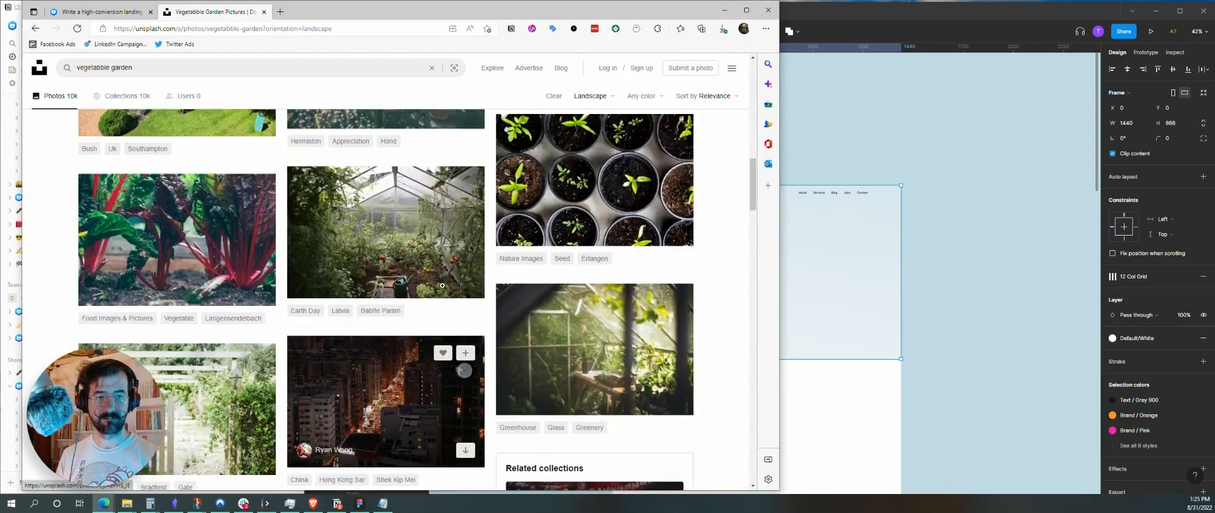
{"action": "scroll", "coordinate": [443, 286], "scroll_direction": "up", "scroll_amount": 2}
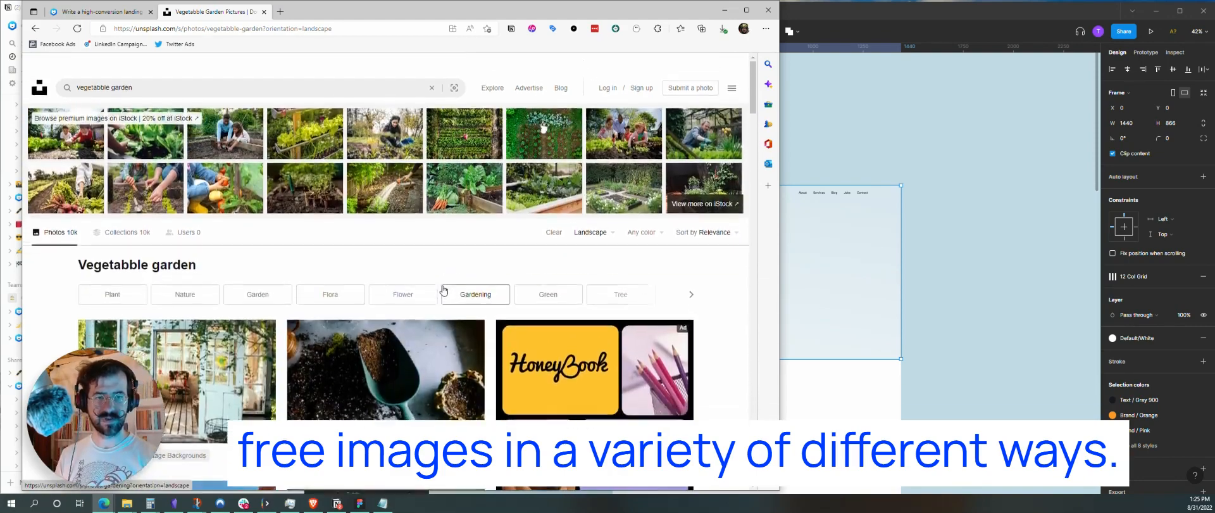
- Change the Unsplash photo search to "vegetabble harvest"
{"action": "double_click", "coordinate": [155, 64]}
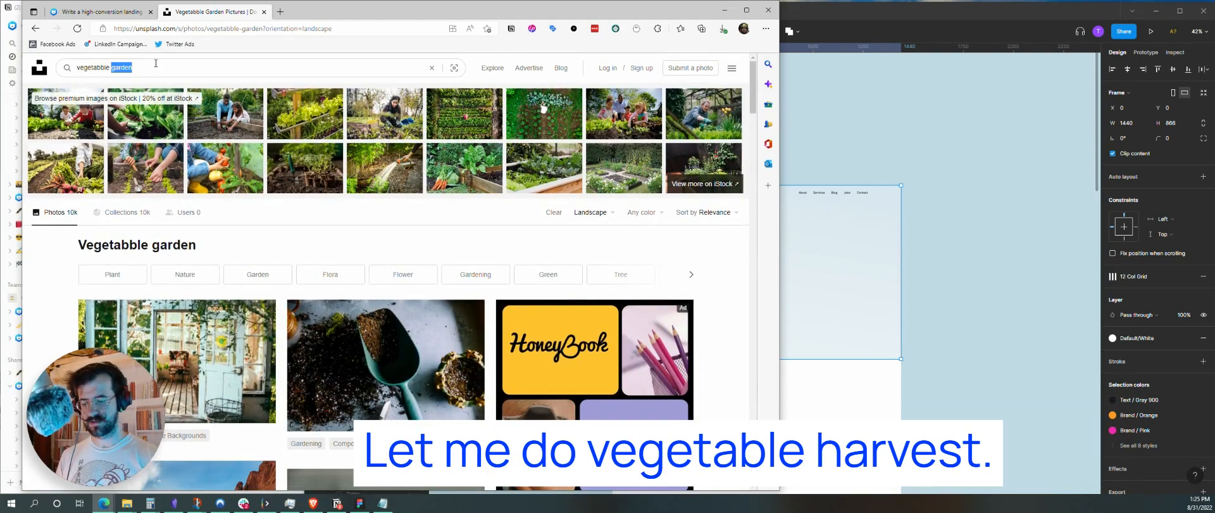
{"action": "type", "text": "harve"}
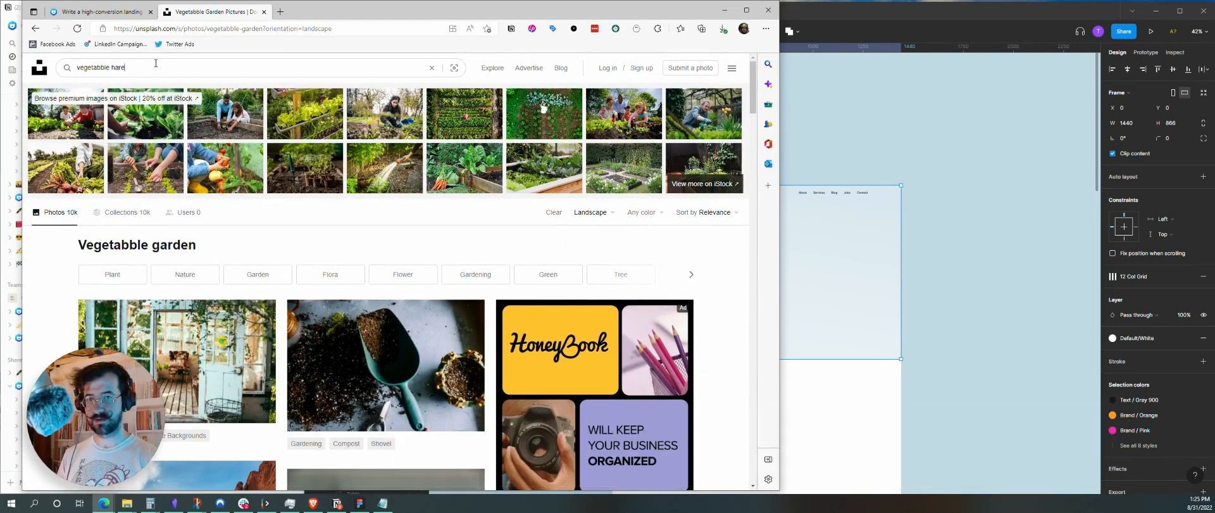
{"action": "type", "text": "st"}
{"action": "key", "text": "Return"}
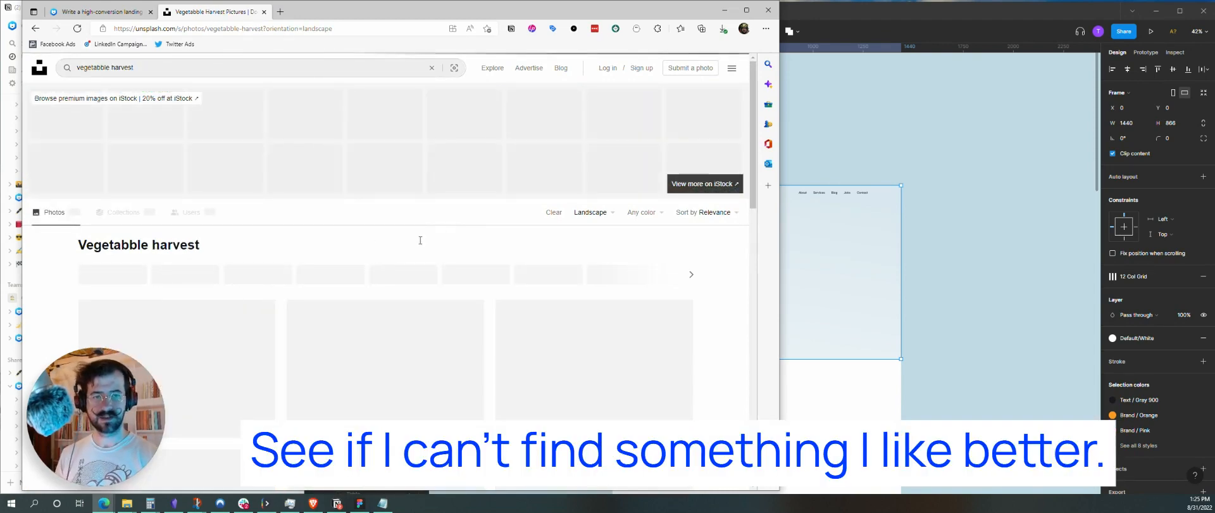
- Find the photo of carrots and vegetables in a basket on dark wood among the harvest results and download it
{"action": "scroll", "coordinate": [437, 263], "scroll_direction": "down", "scroll_amount": 3}
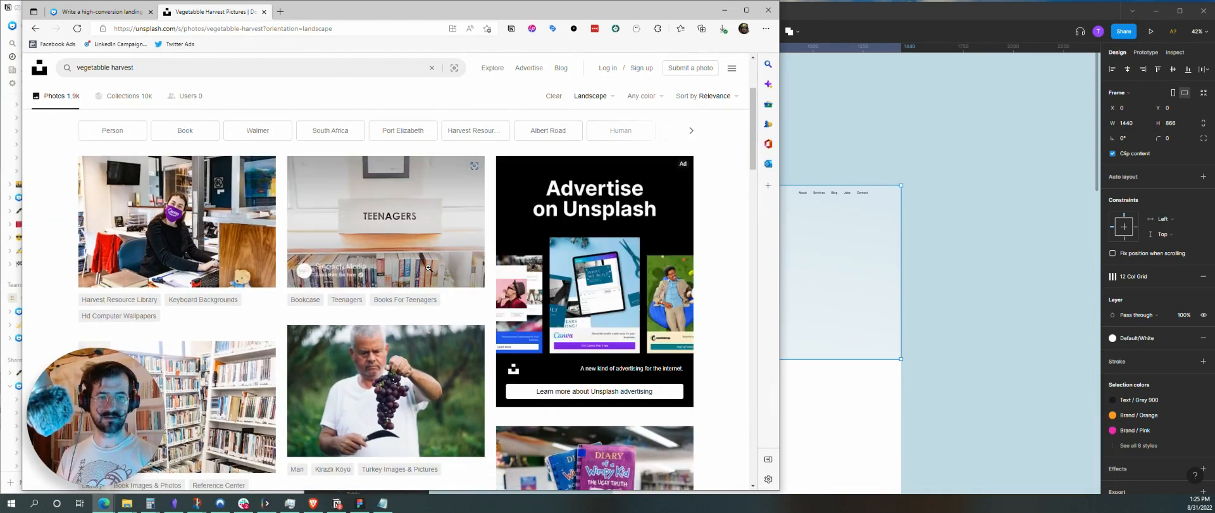
{"action": "scroll", "coordinate": [428, 272], "scroll_direction": "down", "scroll_amount": 3}
{"action": "scroll", "coordinate": [429, 272], "scroll_direction": "down", "scroll_amount": 3}
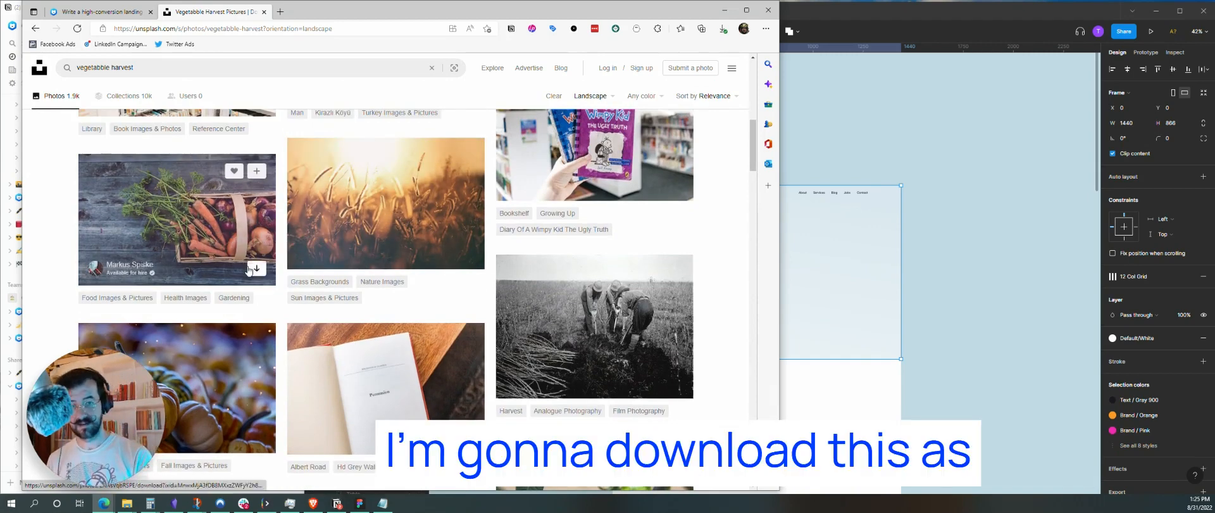
{"action": "left_click", "coordinate": [256, 267]}
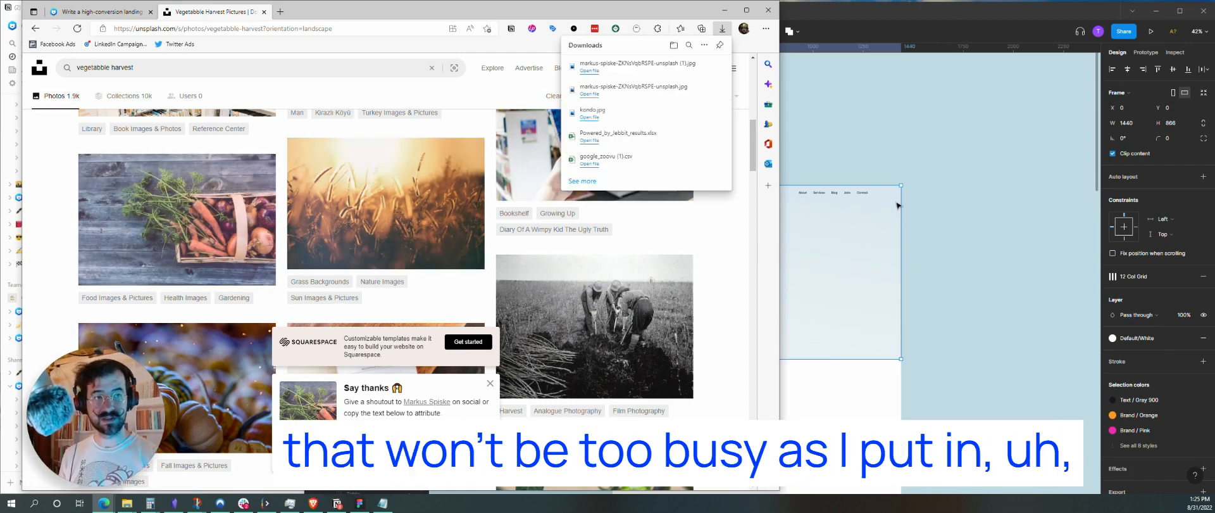
- Switch to Figma and detach the Gradient/Subtle Blue style from the hero's BG layer
{"action": "left_click", "coordinate": [902, 242]}
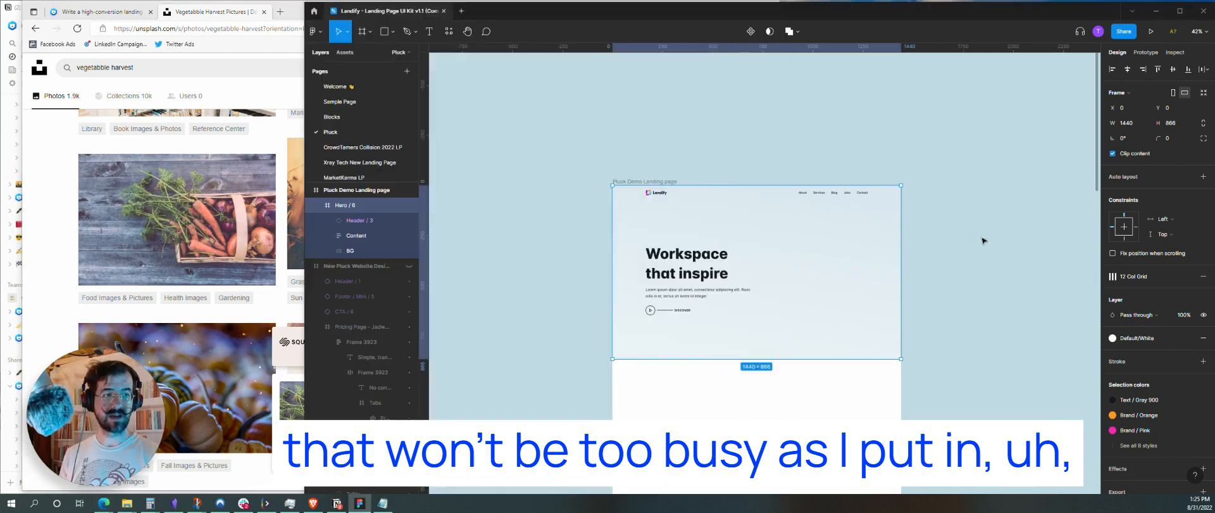
{"action": "left_click", "coordinate": [826, 281]}
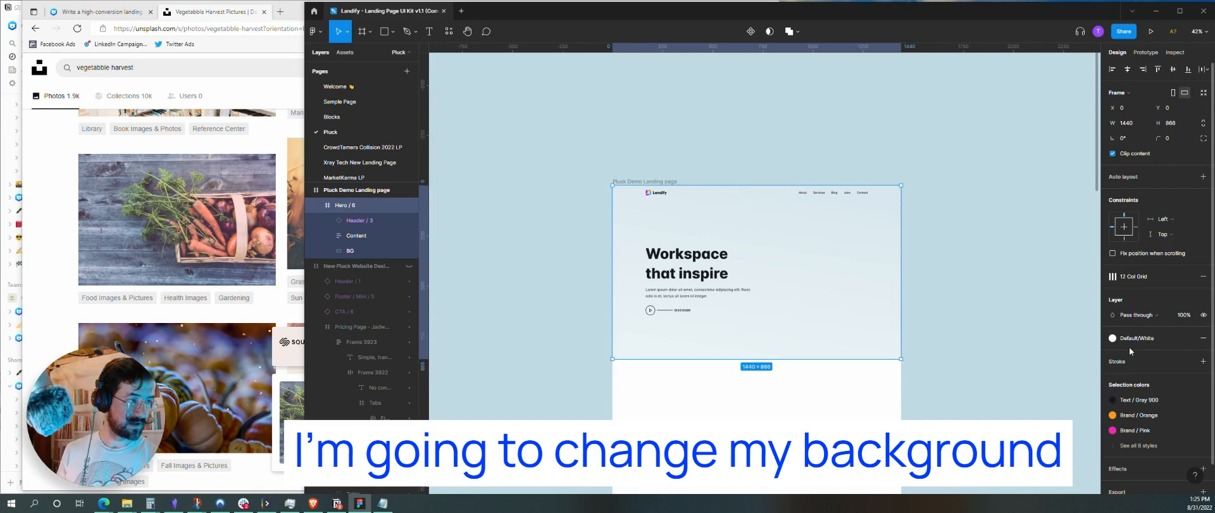
{"action": "double_click", "coordinate": [873, 271]}
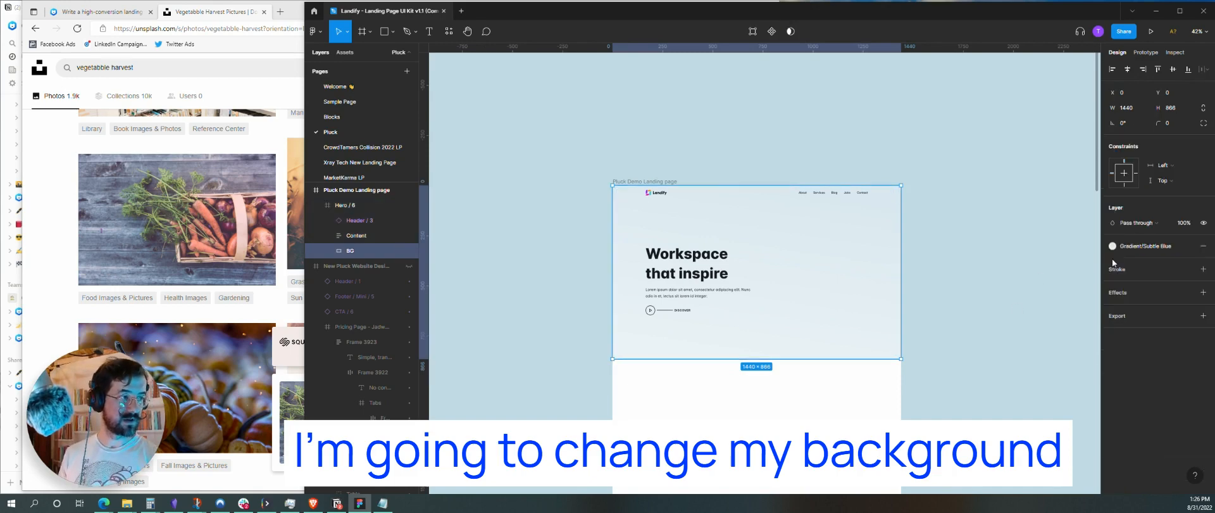
{"action": "left_click", "coordinate": [1129, 246]}
{"action": "left_click", "coordinate": [1189, 246]}
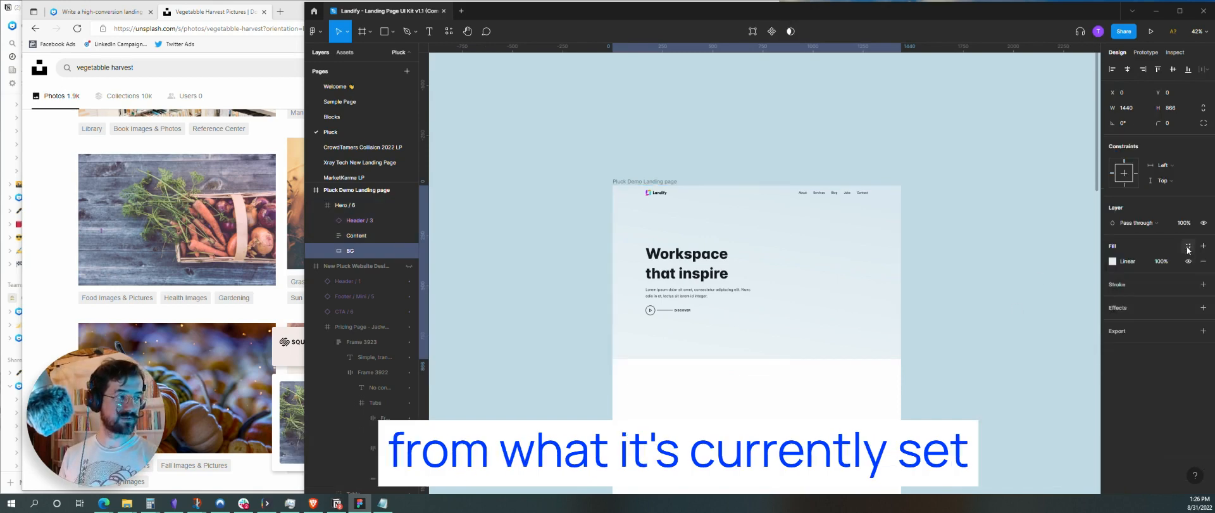
- Change the BG layer's fill from linear gradient to an image and load the downloaded carrot basket photo
{"action": "left_click", "coordinate": [1127, 262]}
{"action": "left_click", "coordinate": [1013, 213]}
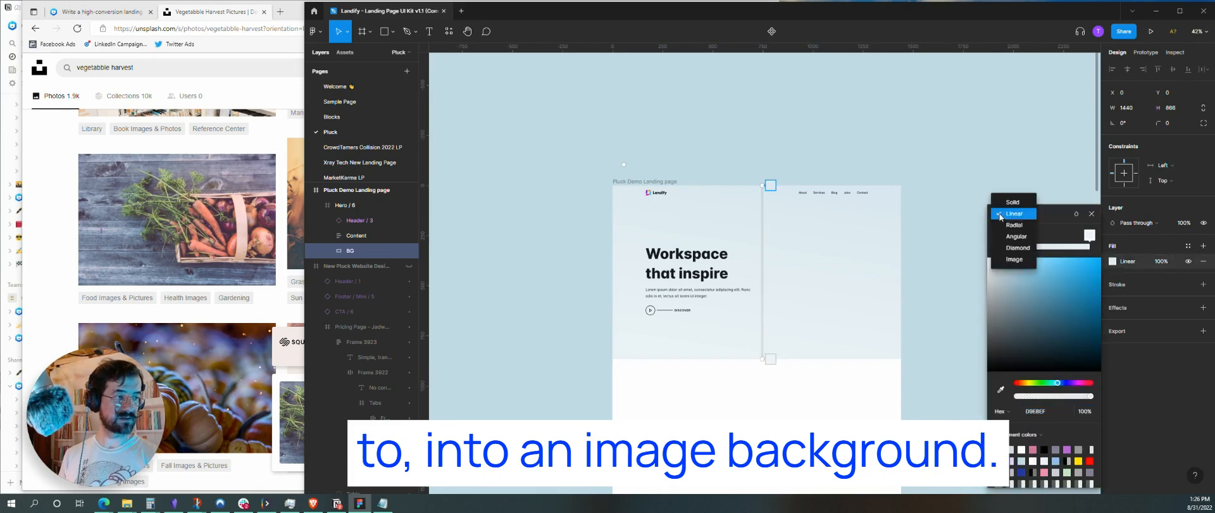
{"action": "left_click", "coordinate": [1015, 259]}
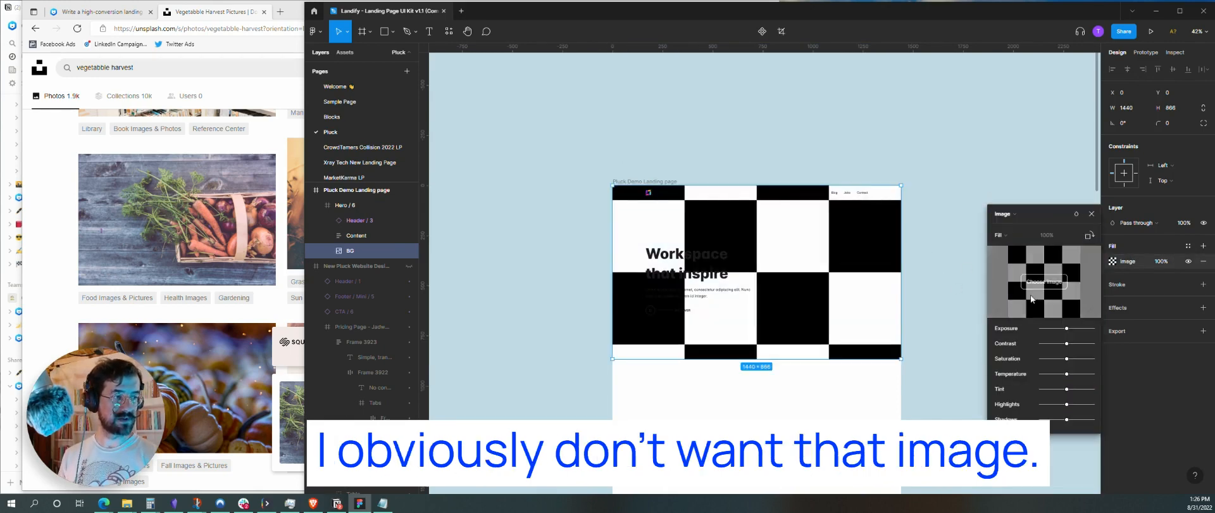
{"action": "left_click", "coordinate": [1042, 283]}
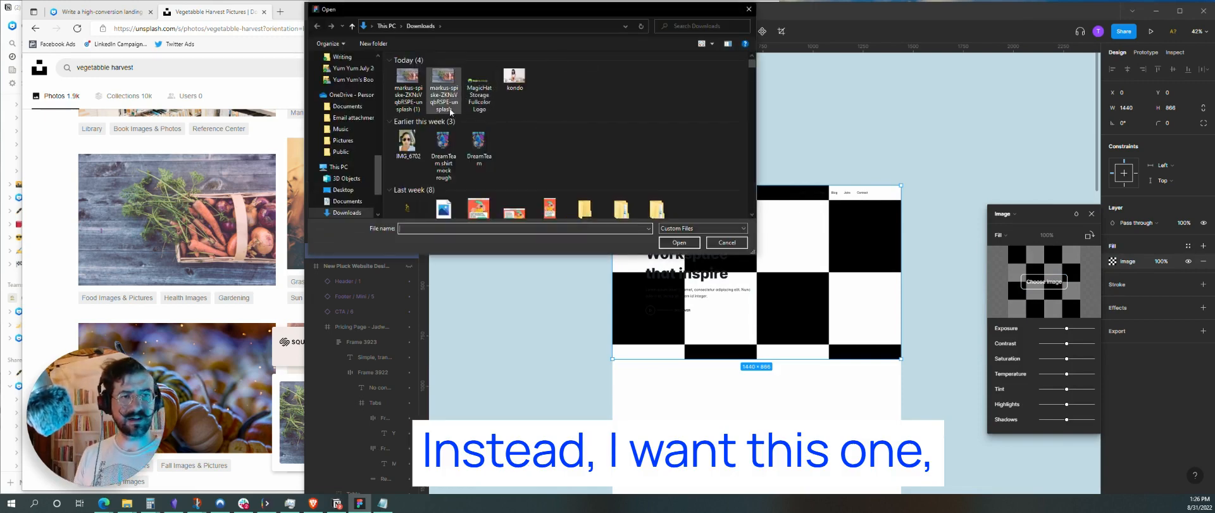
{"action": "double_click", "coordinate": [436, 92]}
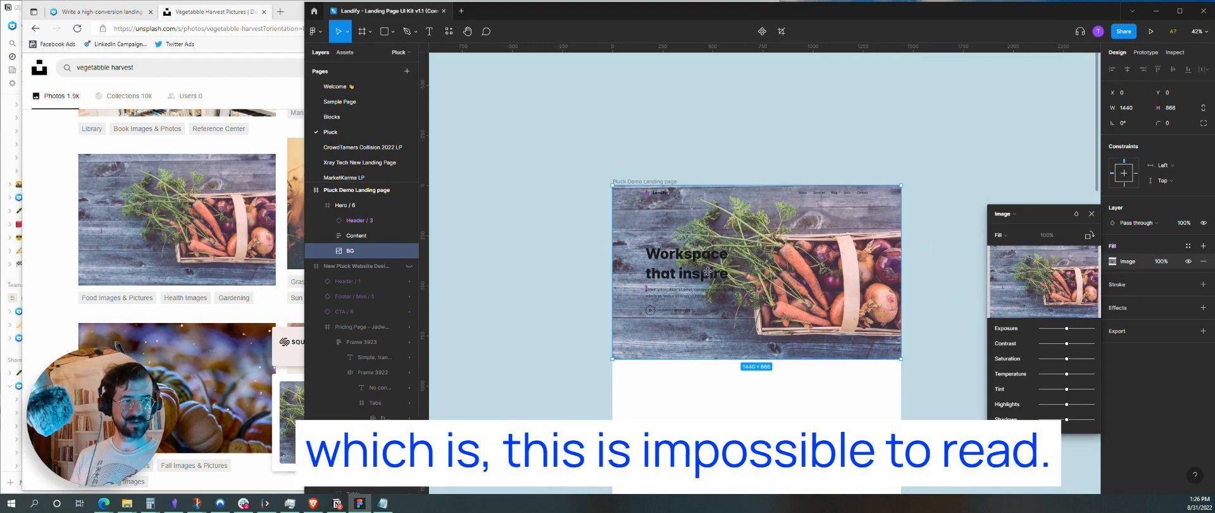
{"action": "key", "text": "Escape"}
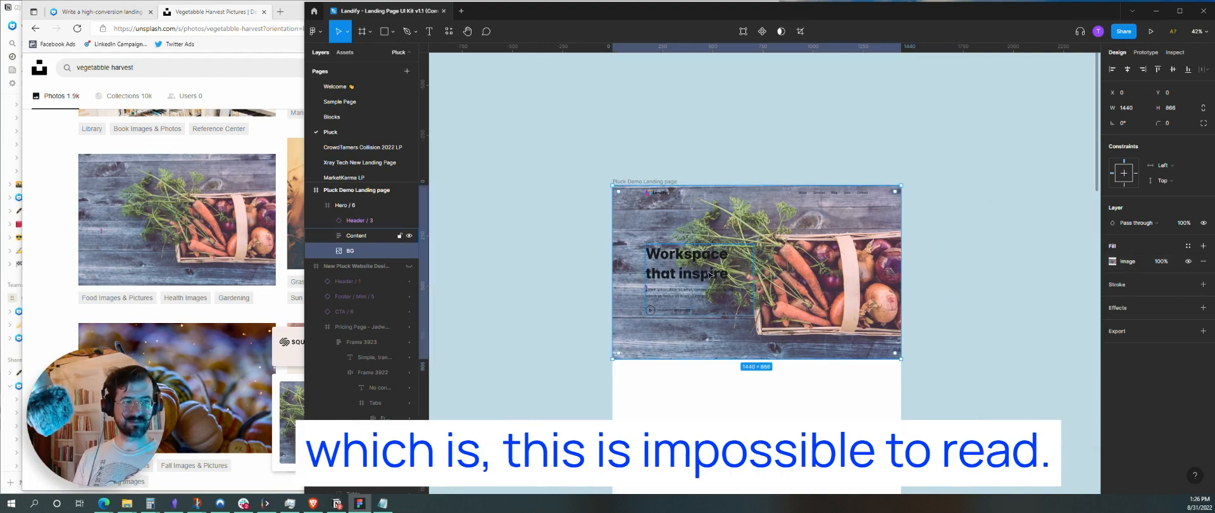
- Draw a rectangle about 523 × 479 over the hero's heading and text
{"action": "right_click", "coordinate": [912, 271]}
{"action": "left_click", "coordinate": [397, 31]}
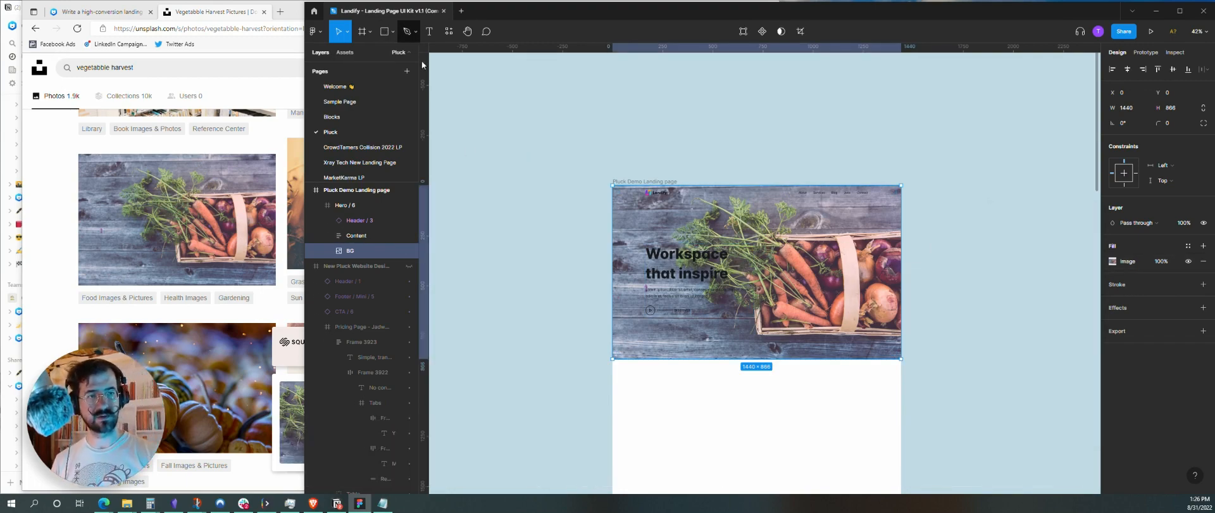
{"action": "left_click", "coordinate": [389, 37]}
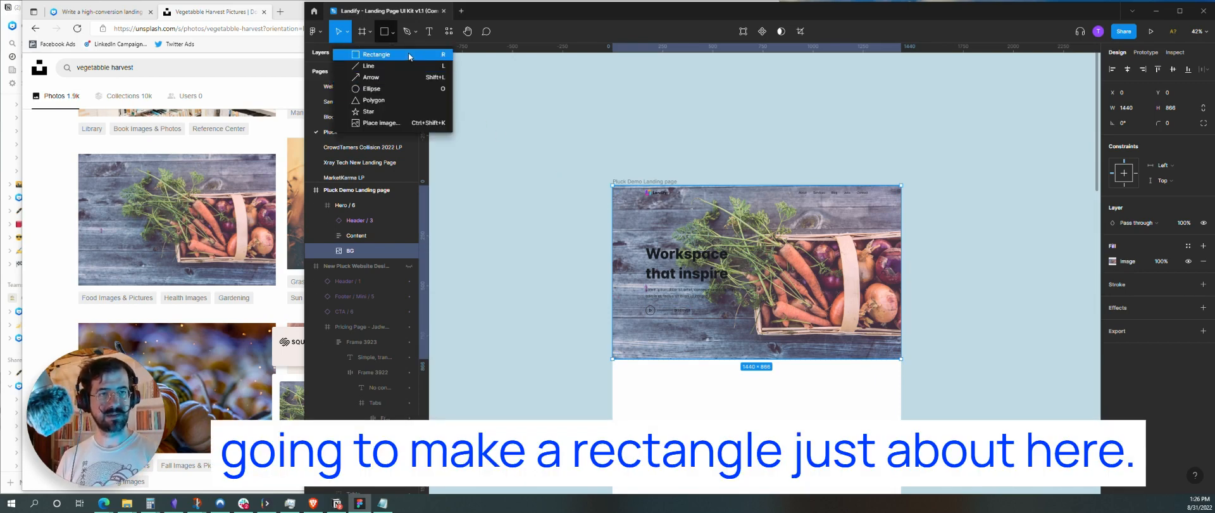
{"action": "left_click", "coordinate": [376, 55]}
{"action": "left_click_drag", "start_coordinate": [636, 234], "coordinate": [740, 330]}
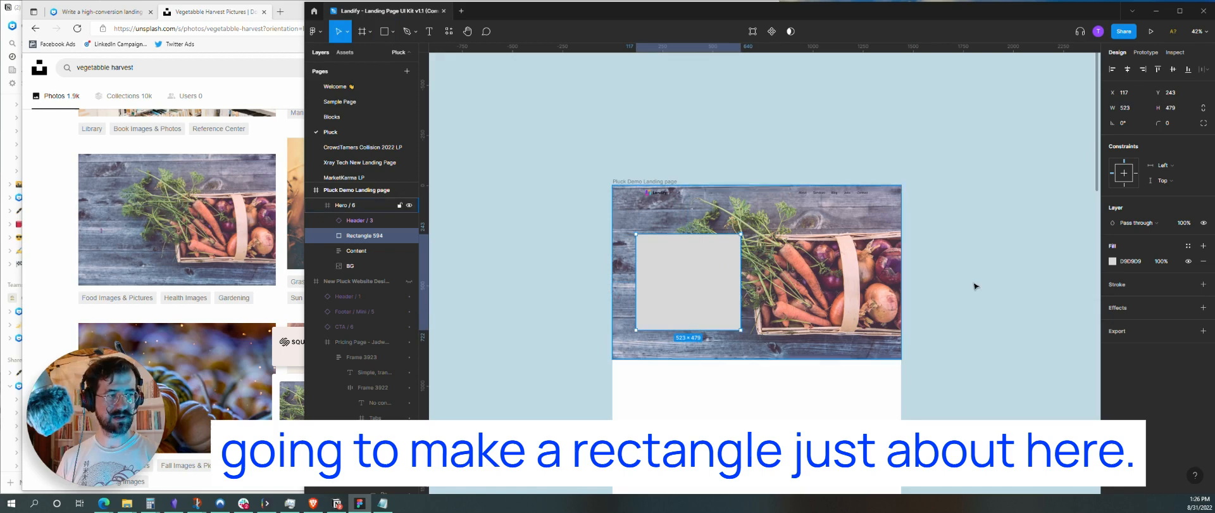
- Add a background blur effect of 30 to the new rectangle
{"action": "left_click", "coordinate": [1203, 307]}
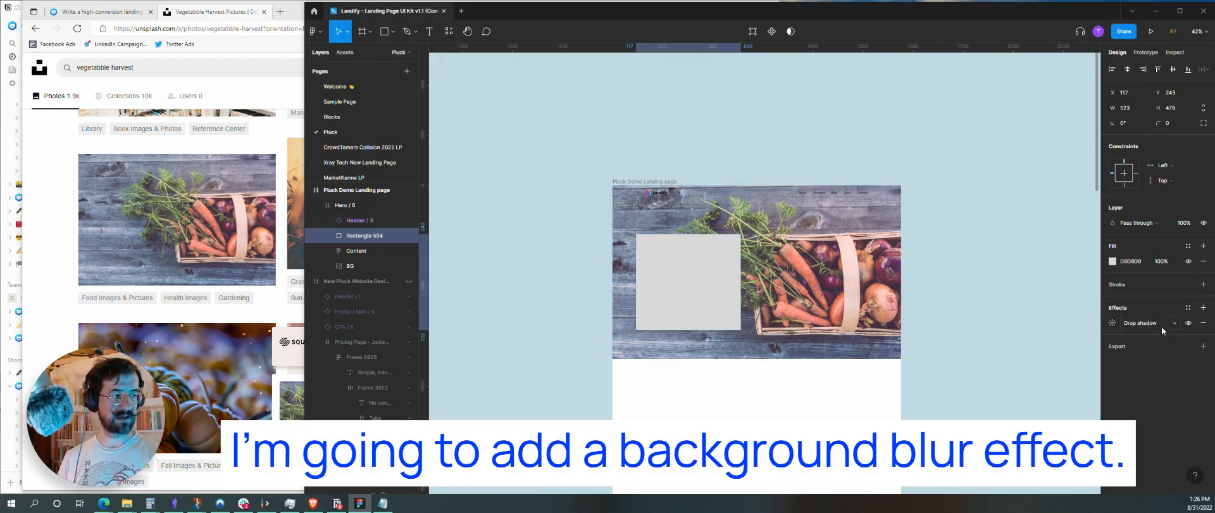
{"action": "left_click", "coordinate": [1161, 326]}
{"action": "left_click", "coordinate": [1166, 343]}
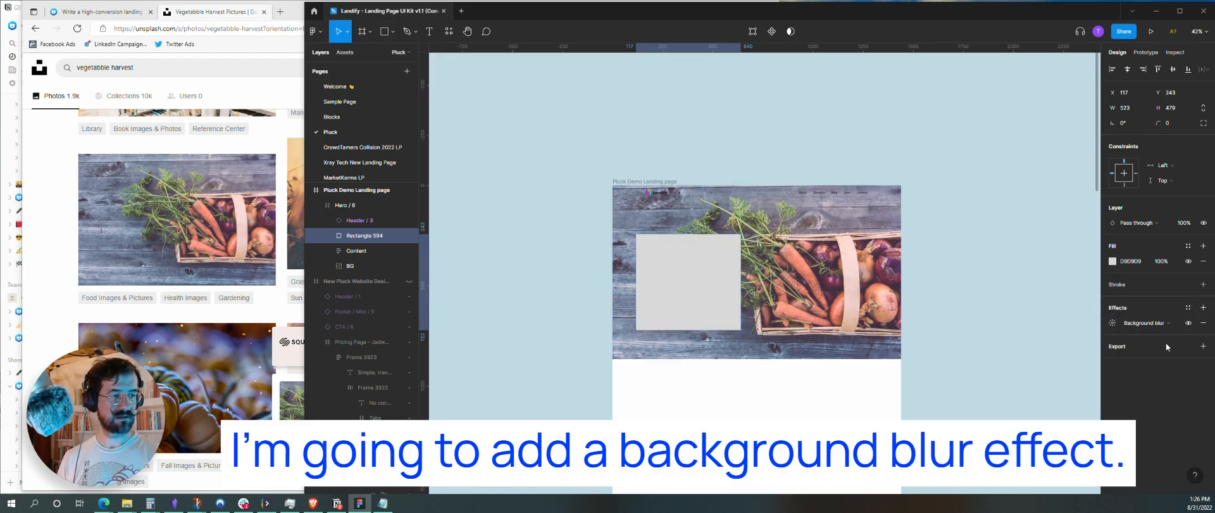
{"action": "left_click", "coordinate": [1113, 326]}
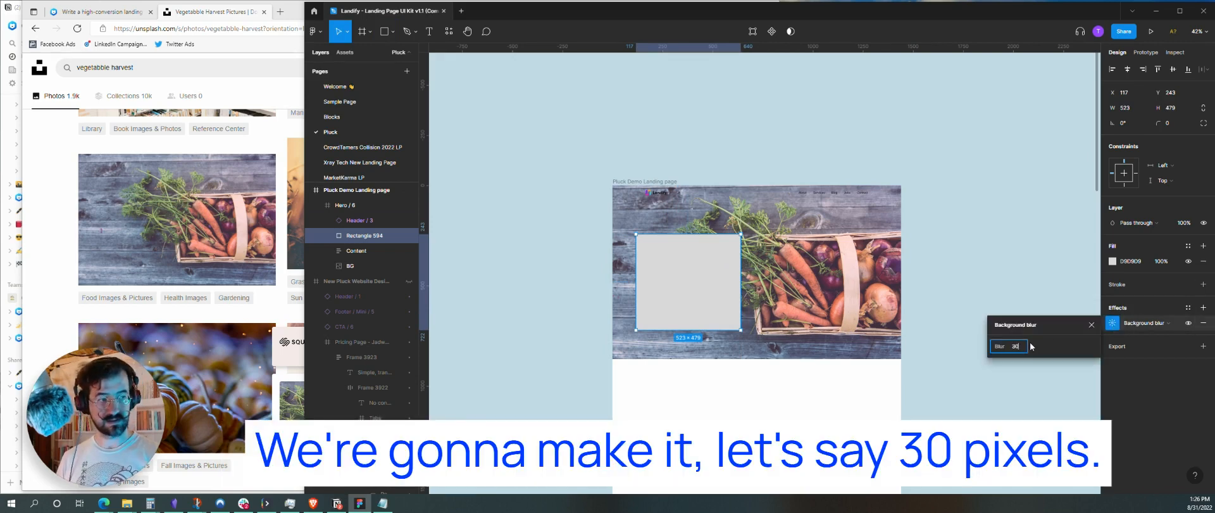
{"action": "key", "text": "Return"}
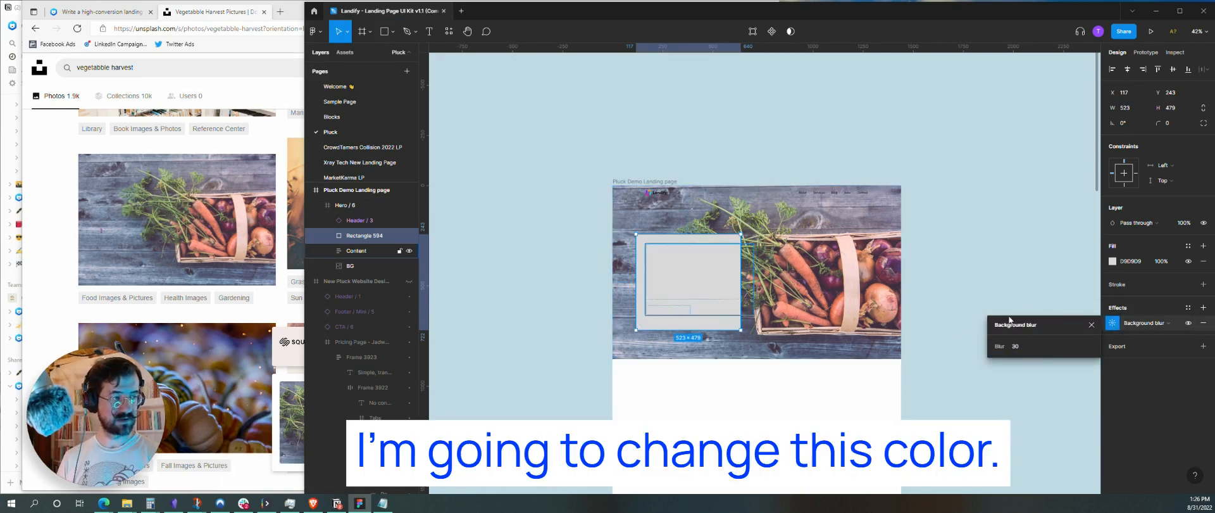
- Fill the rectangle with color 33333A at 34% opacity and place it beneath the Content layer
{"action": "left_click", "coordinate": [1112, 262]}
{"action": "type", "text": "33333A"}
{"action": "key", "text": "Return"}
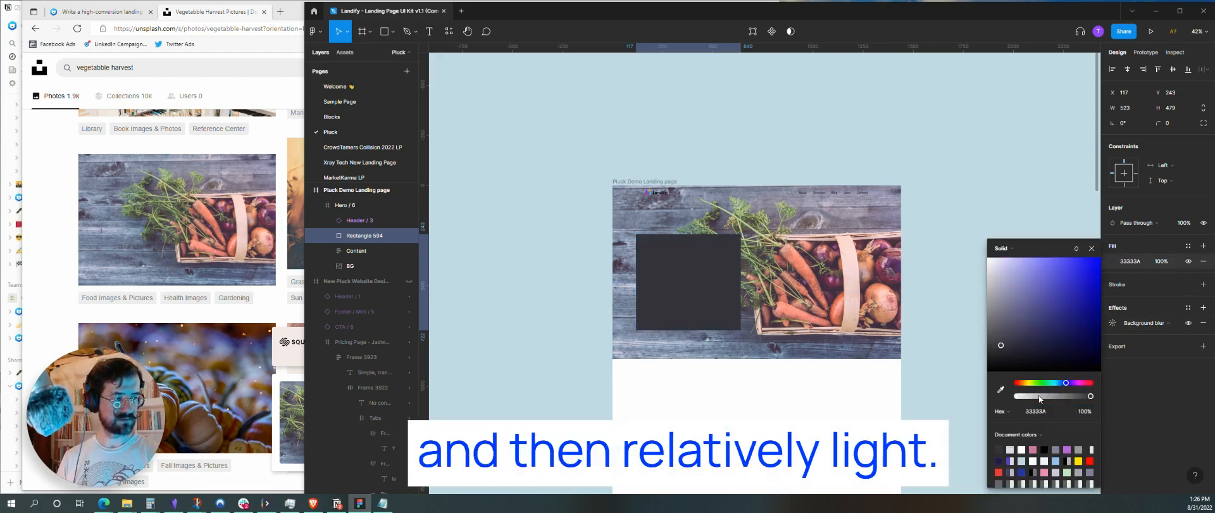
{"action": "left_click", "coordinate": [1043, 397]}
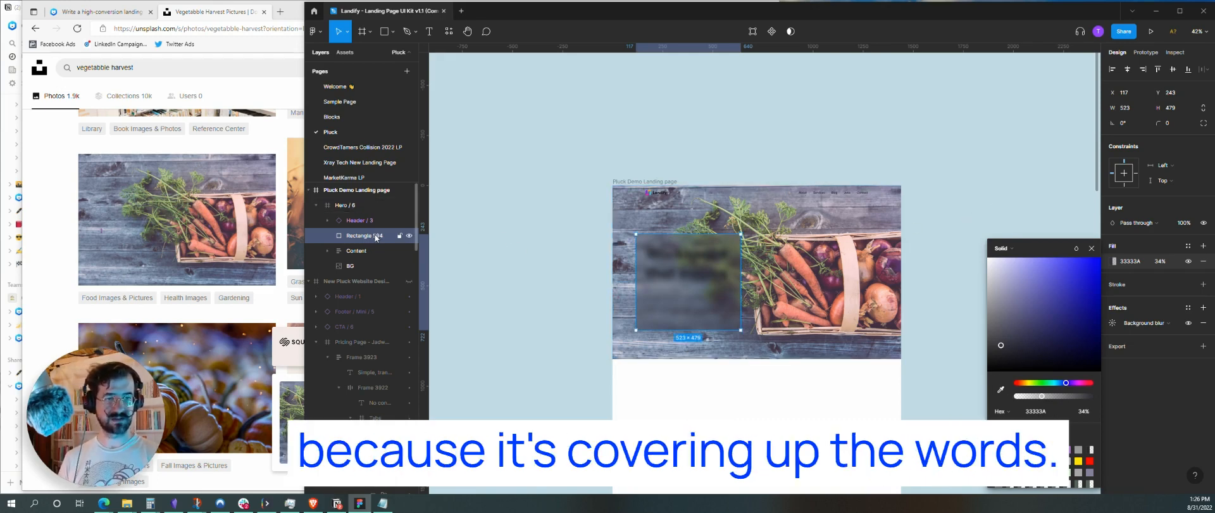
{"action": "left_click_drag", "start_coordinate": [375, 237], "coordinate": [372, 260]}
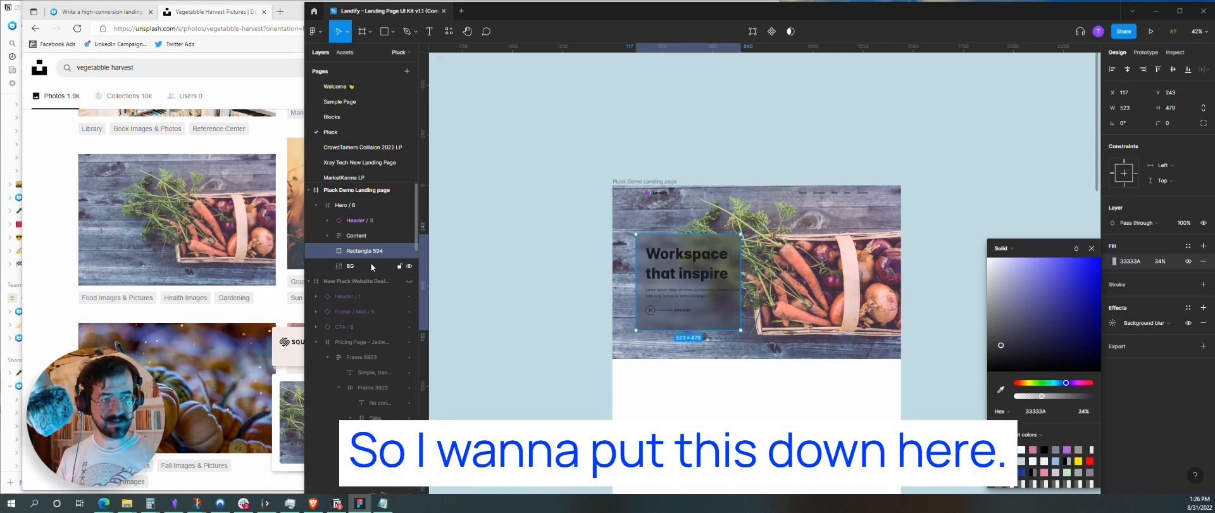
{"action": "left_click", "coordinate": [594, 300]}
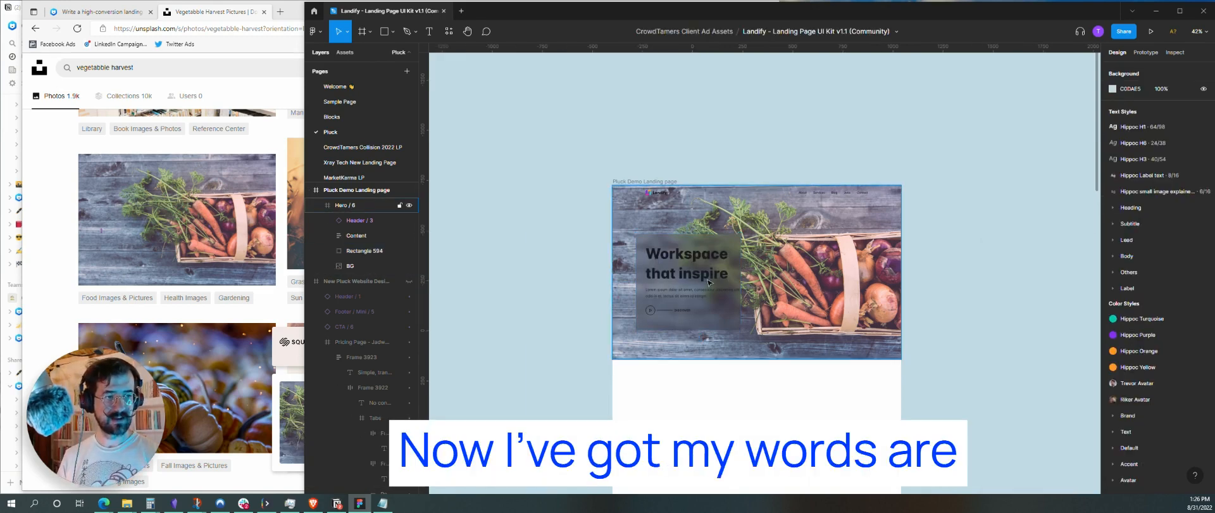
- Change the color style of the hero's Content text to Gray 100
{"action": "left_click", "coordinate": [708, 280]}
{"action": "double_click", "coordinate": [705, 278]}
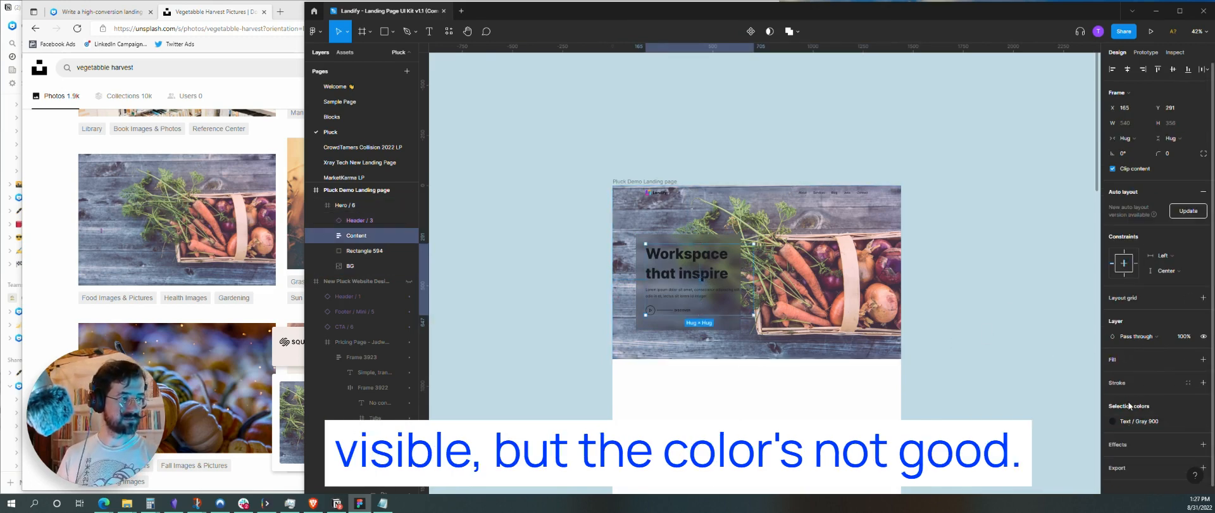
{"action": "left_click", "coordinate": [1113, 420]}
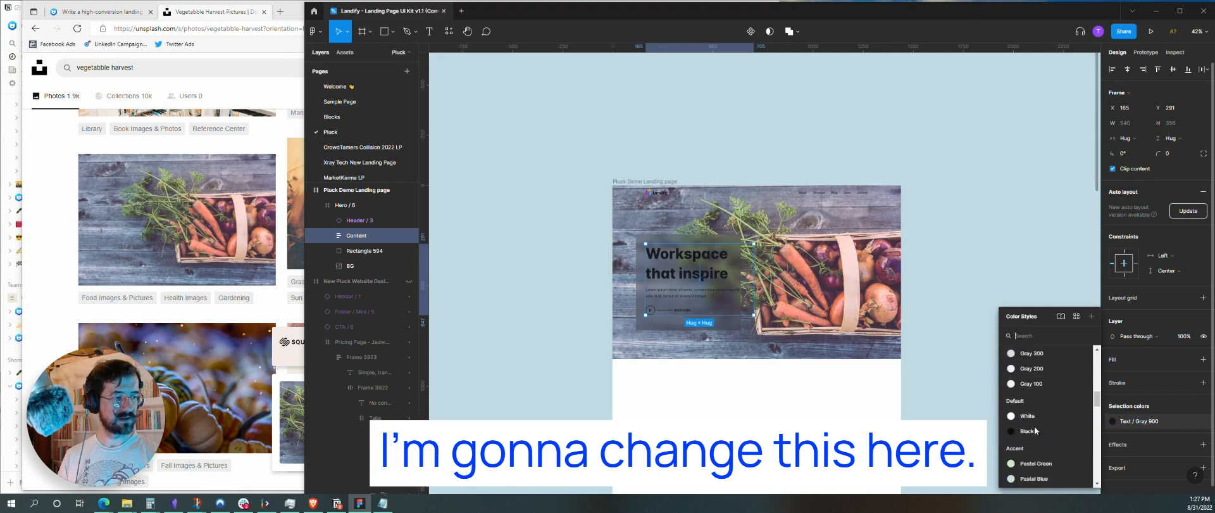
{"action": "left_click", "coordinate": [1031, 383]}
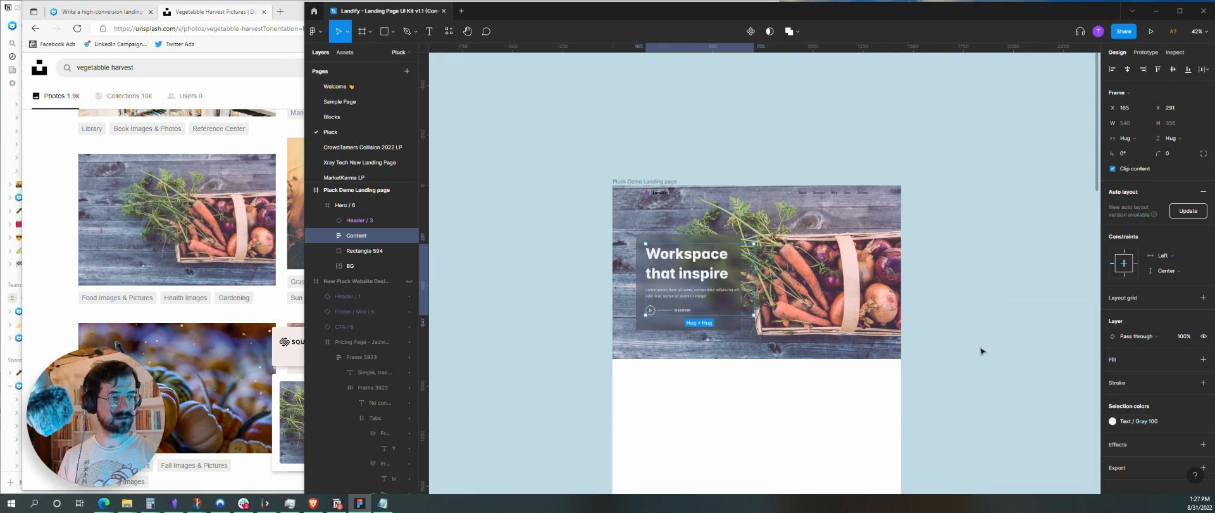
{"action": "left_click", "coordinate": [981, 351]}
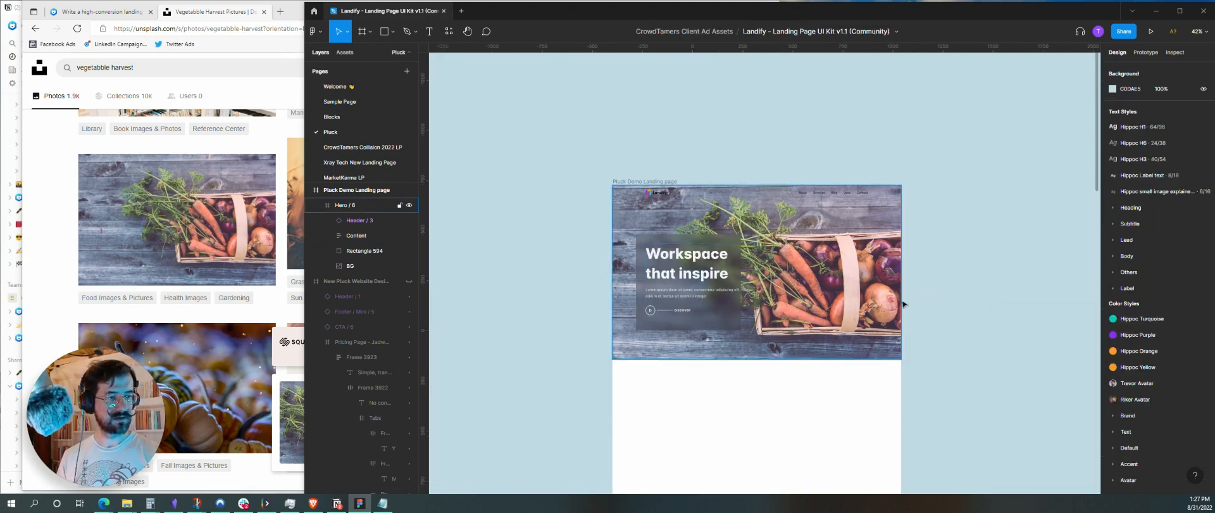
- Change the color style of the last menu item in the header navigation to Gray 100
{"action": "double_click", "coordinate": [861, 198]}
{"action": "double_click", "coordinate": [859, 195]}
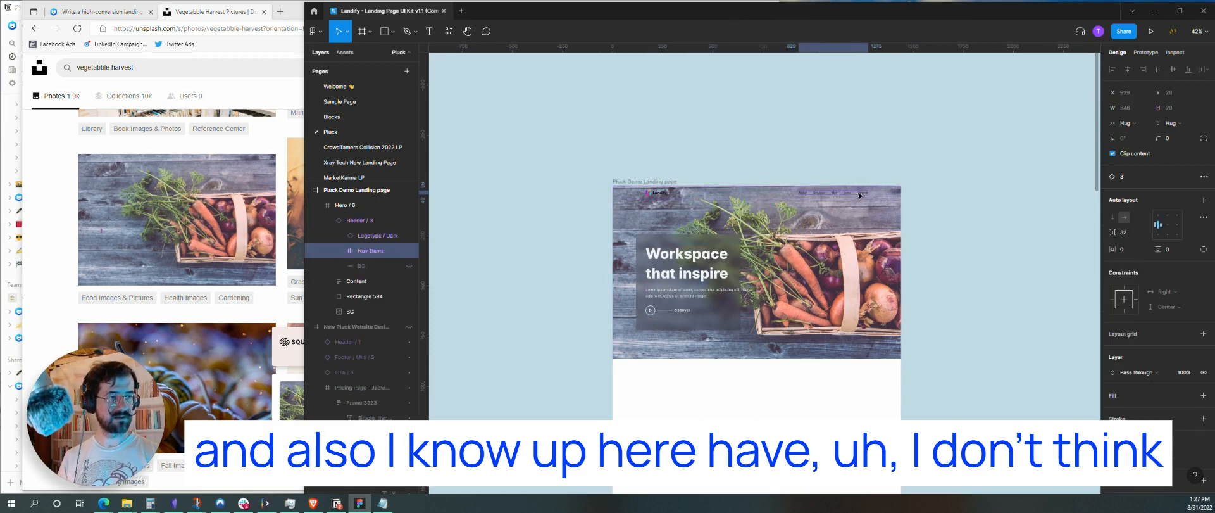
{"action": "double_click", "coordinate": [859, 195]}
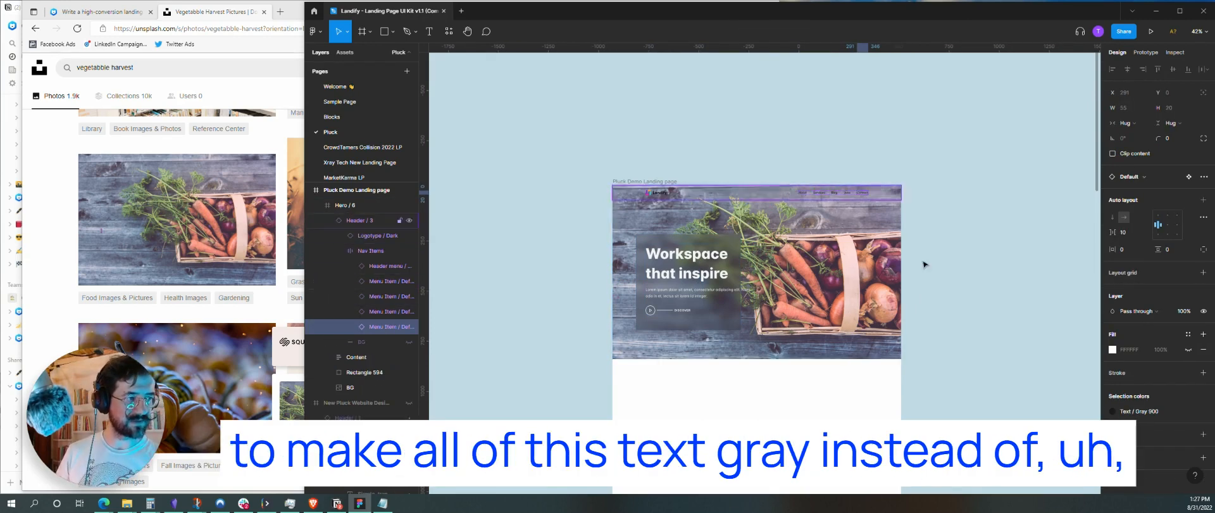
{"action": "left_click", "coordinate": [1113, 412]}
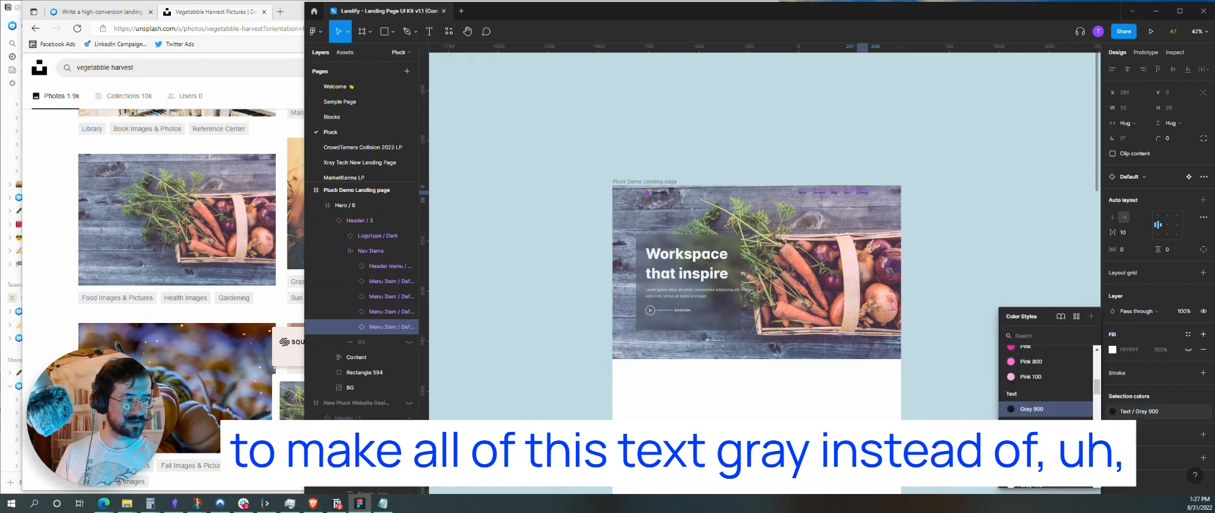
{"action": "scroll", "coordinate": [1030, 406], "scroll_direction": "down", "scroll_amount": 2}
{"action": "left_click", "coordinate": [1029, 410]}
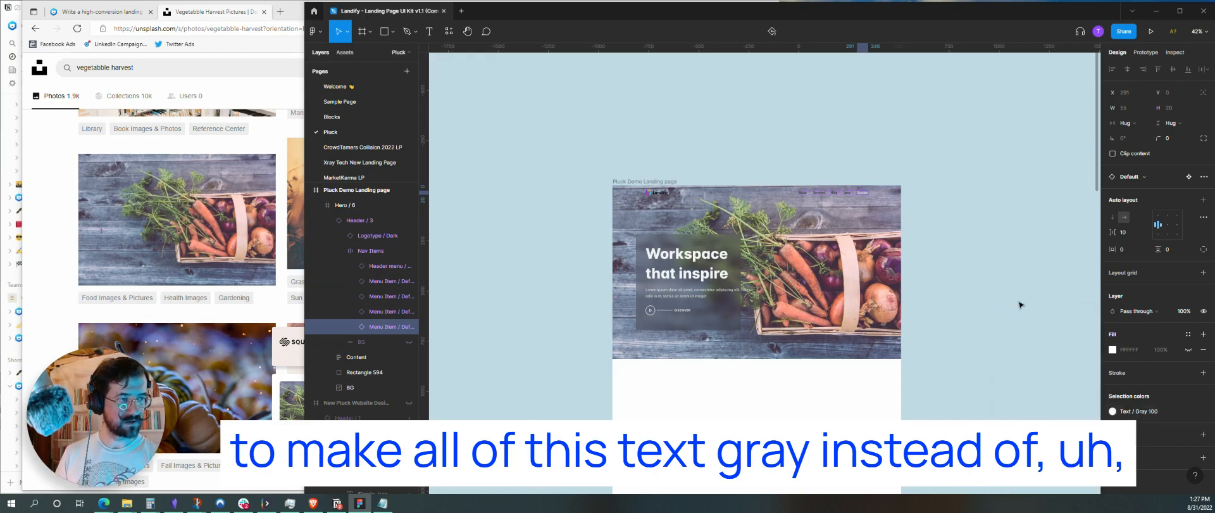
{"action": "left_click", "coordinate": [979, 224]}
- Change the whole header's Gray 900 text color to Gray 100
{"action": "double_click", "coordinate": [868, 195]}
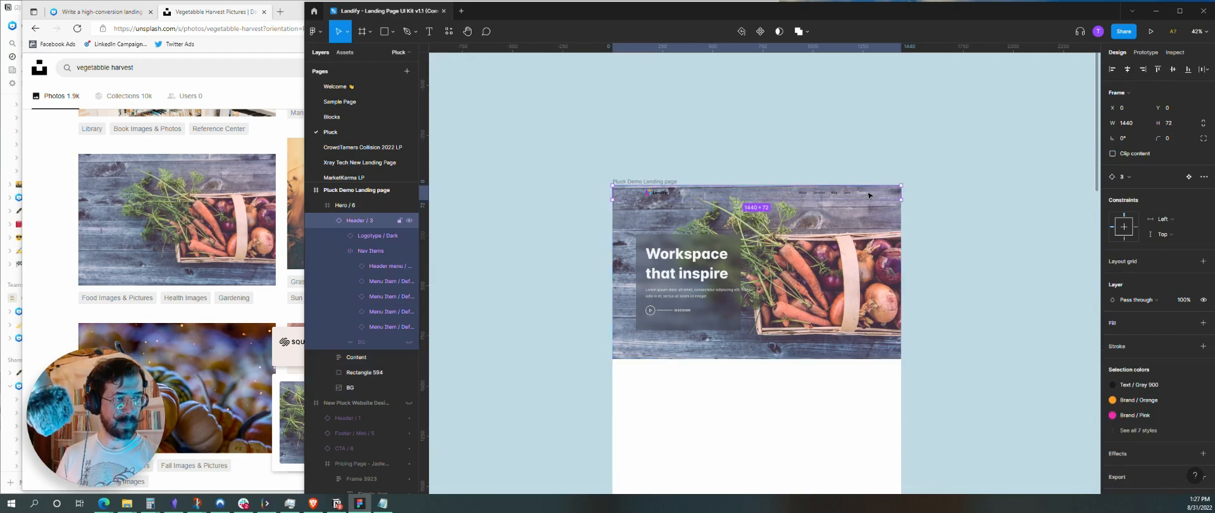
{"action": "left_click", "coordinate": [1112, 384]}
{"action": "key", "text": "Escape"}
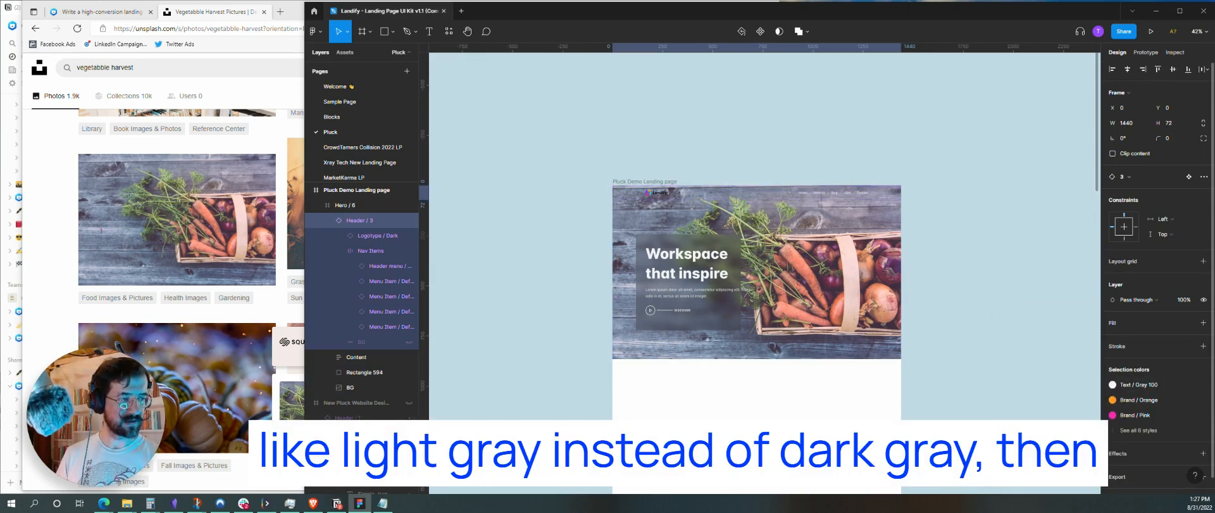
{"action": "left_click", "coordinate": [977, 358]}
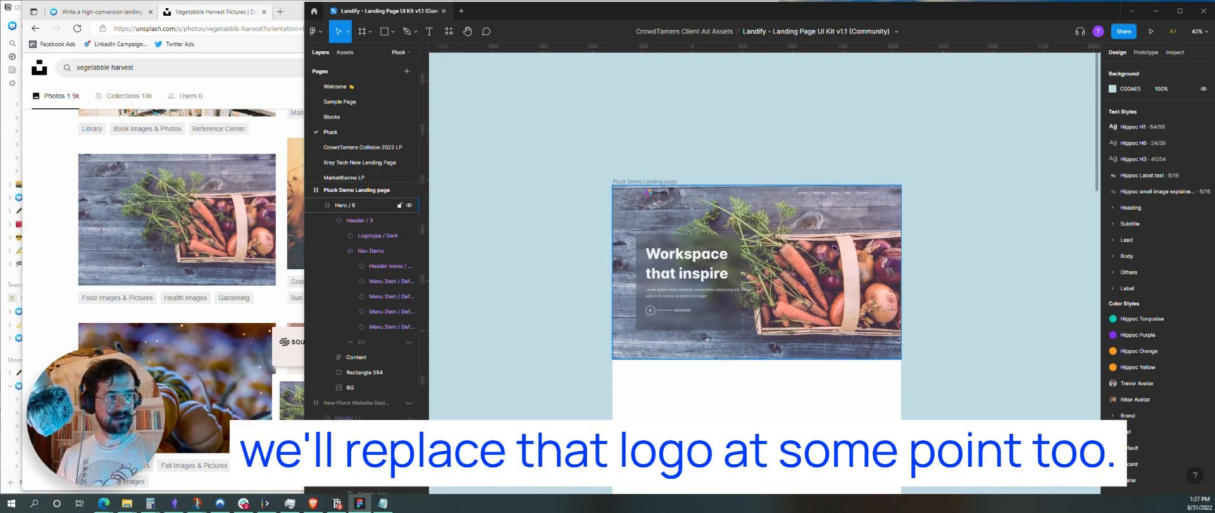
- Widen the blurred rectangle beyond the edge of the hero text and round its corners, then select the Content frame
{"action": "scroll", "coordinate": [821, 277], "scroll_direction": "up", "scroll_amount": 3}
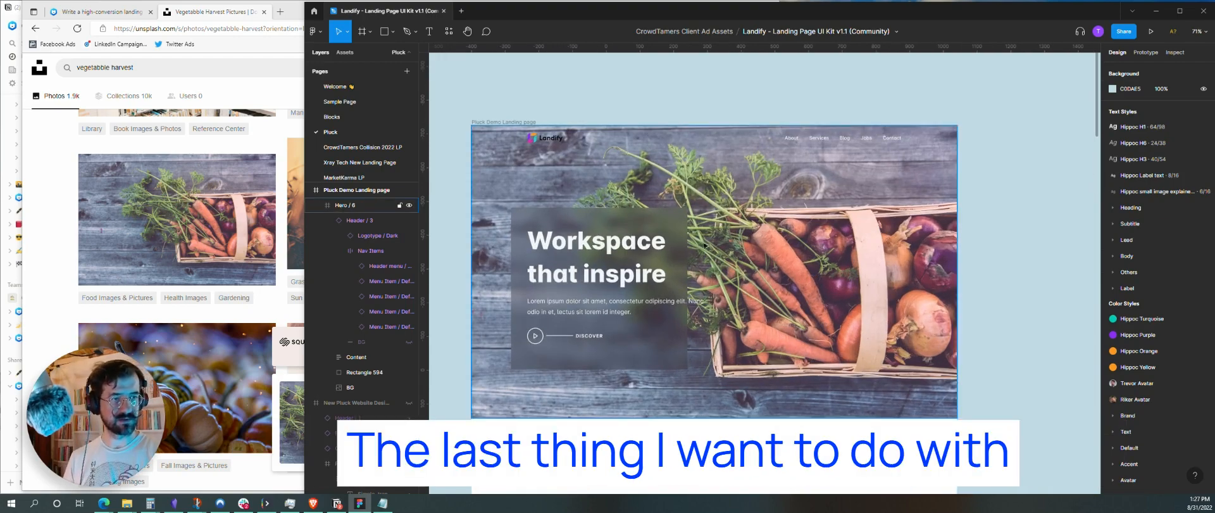
{"action": "double_click", "coordinate": [685, 233]}
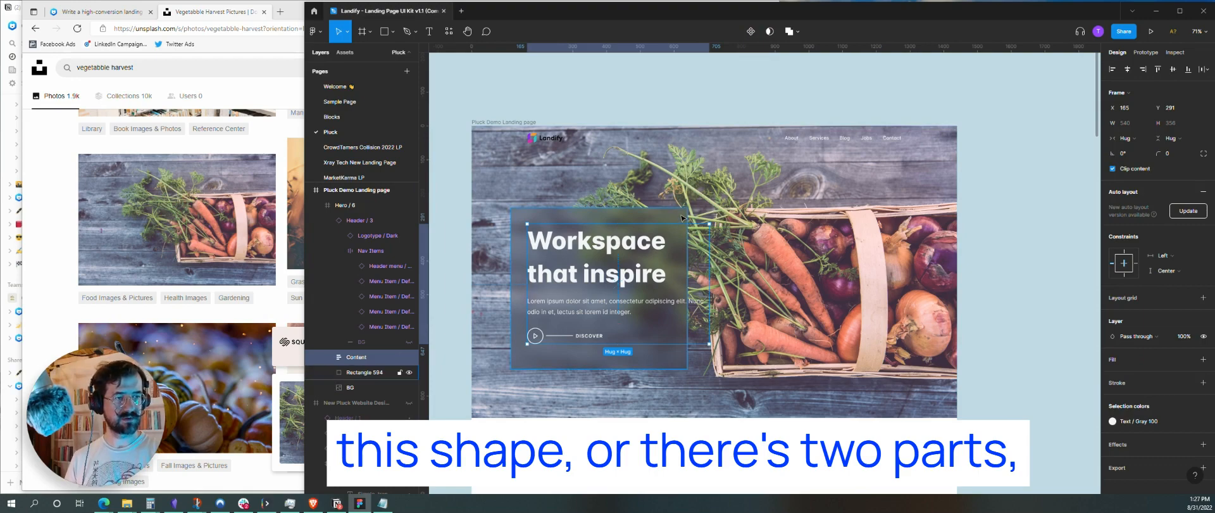
{"action": "left_click", "coordinate": [682, 216]}
{"action": "left_click_drag", "start_coordinate": [687, 236], "coordinate": [709, 221]}
{"action": "left_click", "coordinate": [746, 219]}
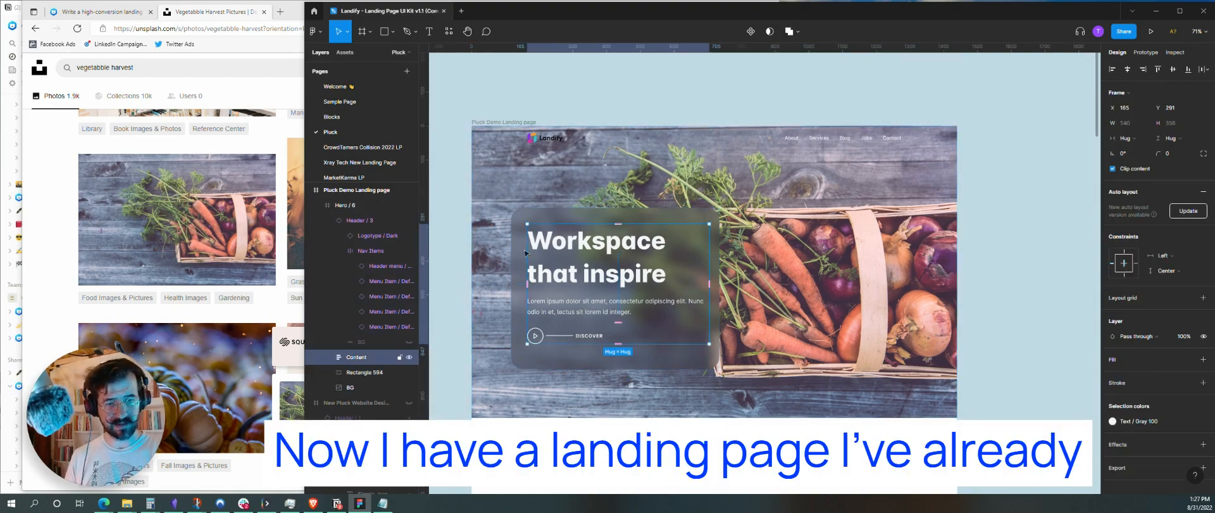
{"action": "left_click", "coordinate": [619, 250]}
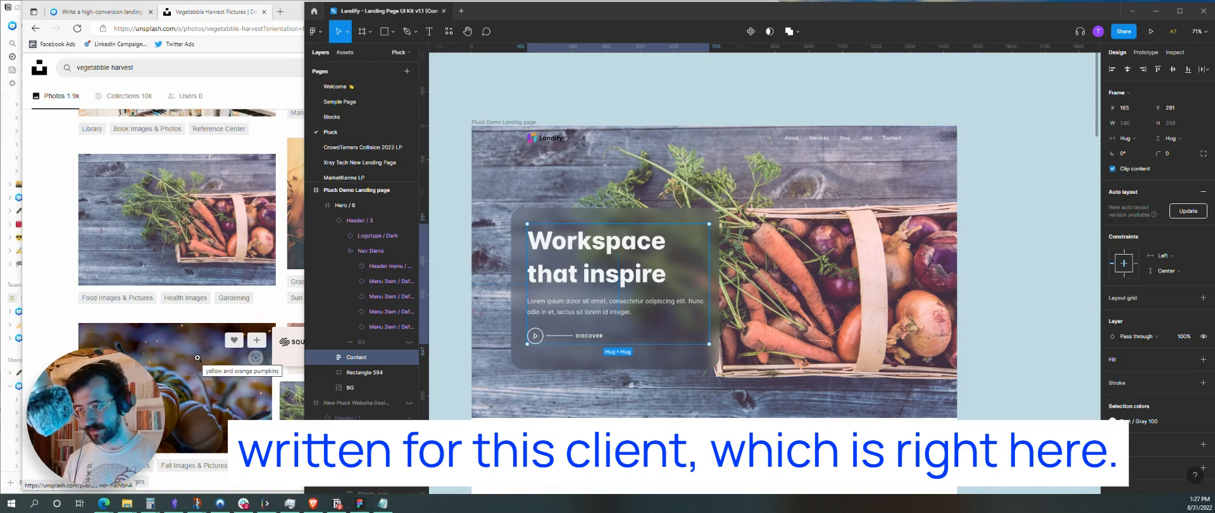
- Switch to the landing page copy document in Notion and copy the headline "The veggie garden for the non-DIY crowd"
{"action": "left_click", "coordinate": [101, 11]}
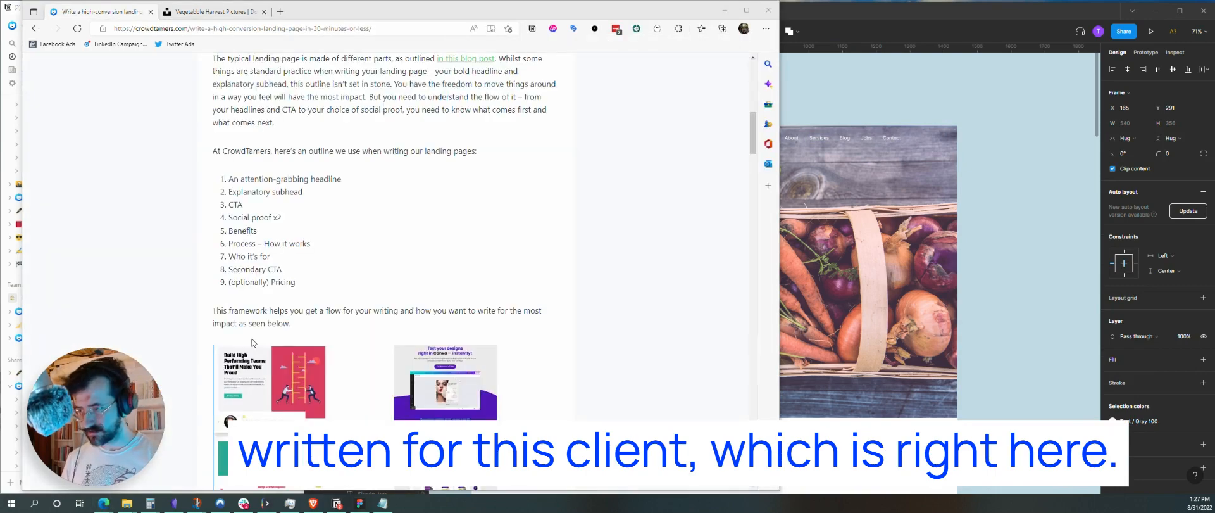
{"action": "key", "text": "alt+Tab"}
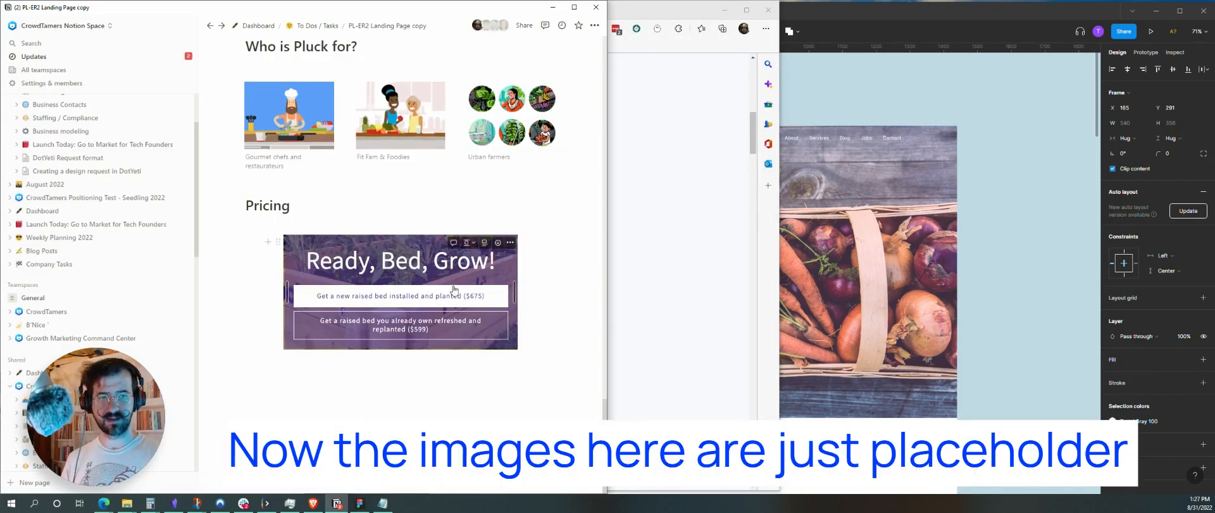
{"action": "scroll", "coordinate": [454, 286], "scroll_direction": "up", "scroll_amount": 6}
{"action": "scroll", "coordinate": [454, 287], "scroll_direction": "up", "scroll_amount": 10}
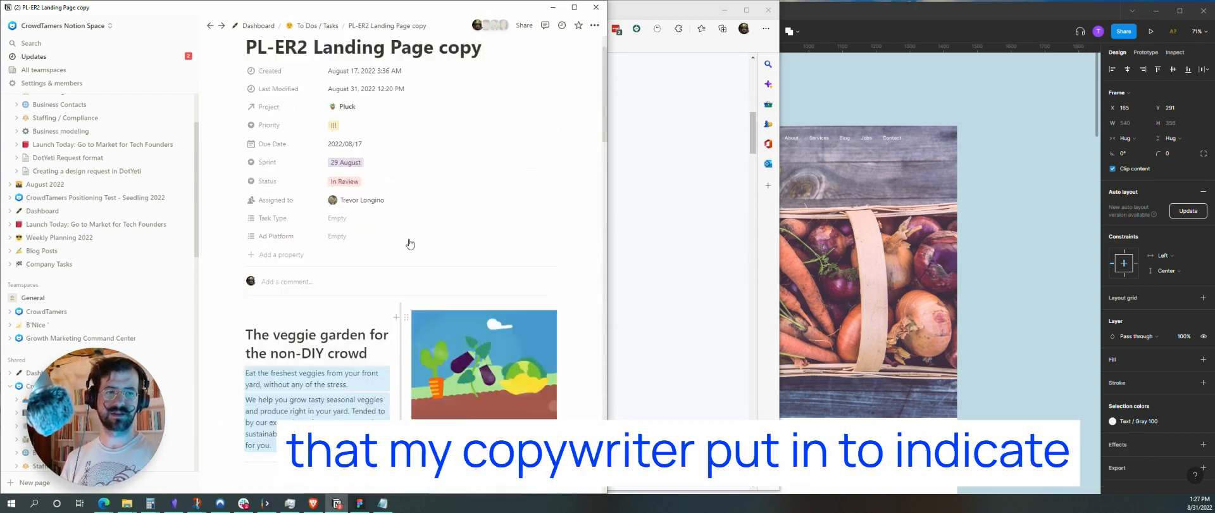
{"action": "scroll", "coordinate": [456, 291], "scroll_direction": "down", "scroll_amount": 2}
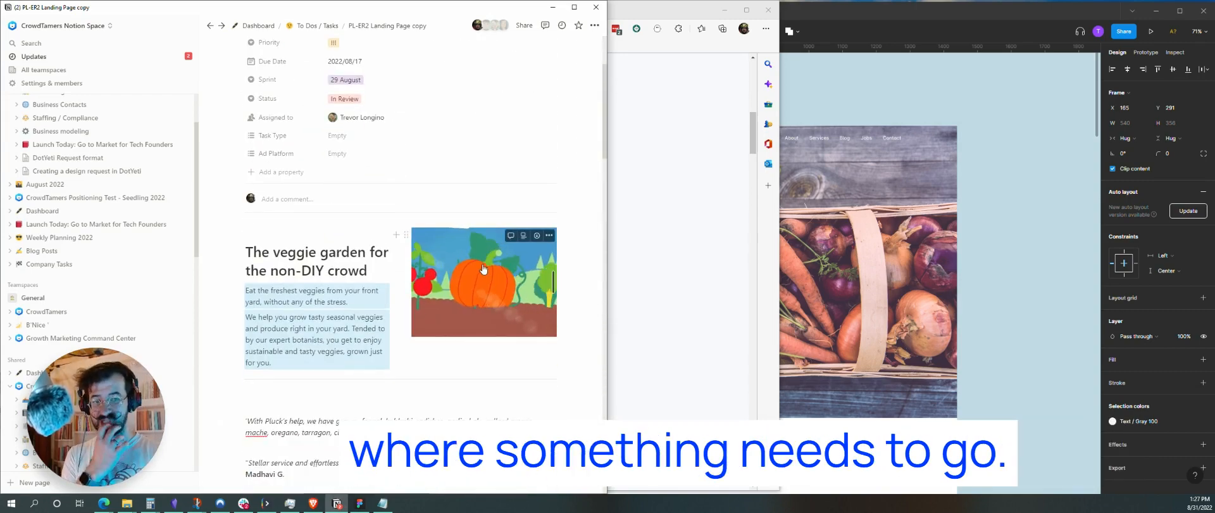
{"action": "double_click", "coordinate": [350, 252]}
{"action": "triple_click", "coordinate": [350, 252]}
{"action": "key", "text": "ctrl+c"}
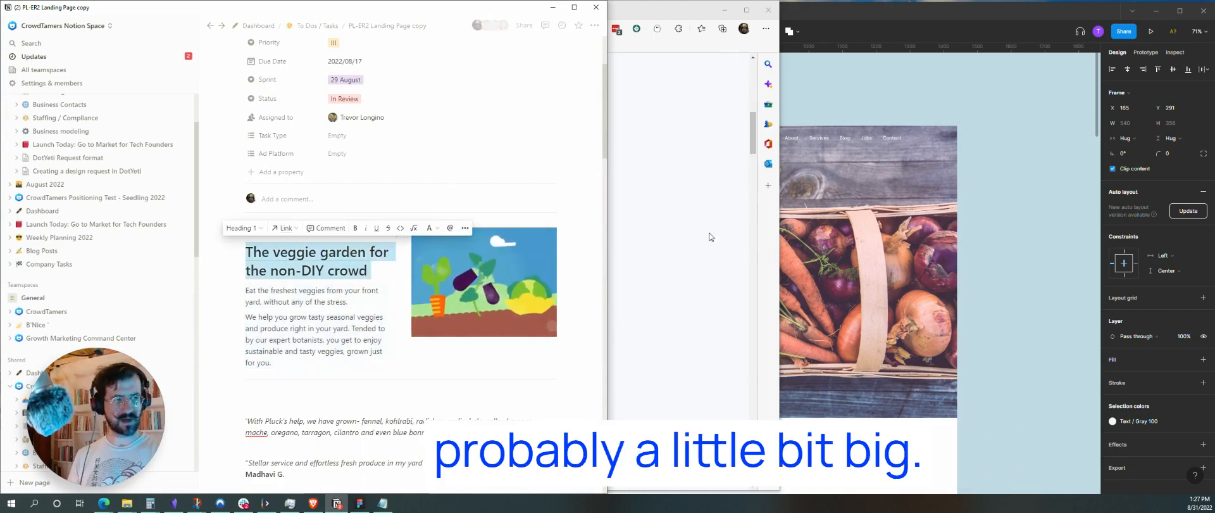
- Back in Figma, replace the hero heading "Workspace that inspire" with the copied headline
{"action": "left_click", "coordinate": [877, 266]}
{"action": "double_click", "coordinate": [605, 242]}
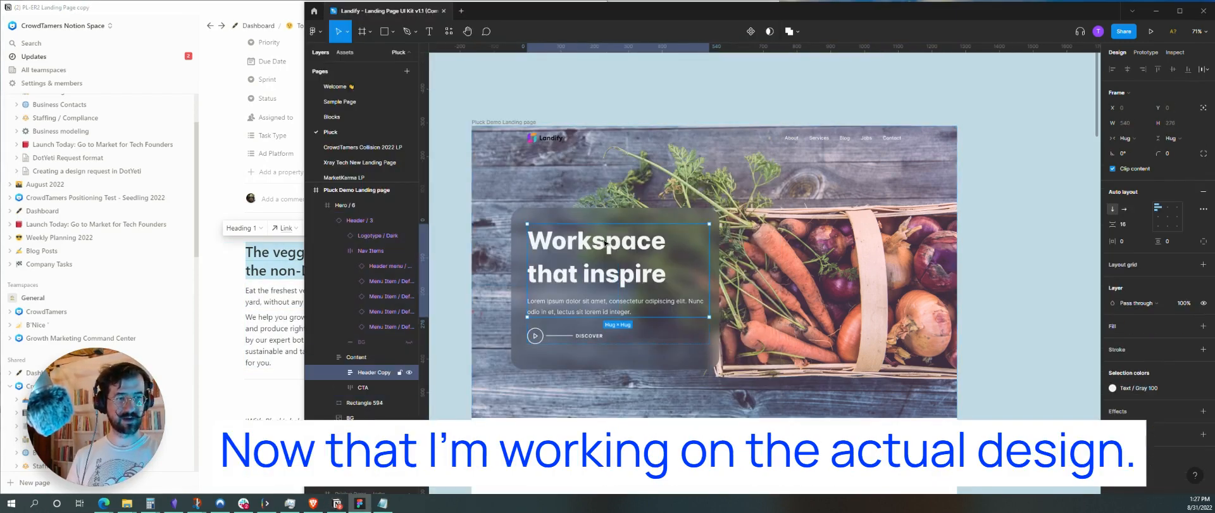
{"action": "right_click", "coordinate": [605, 243]}
{"action": "left_click", "coordinate": [599, 242]}
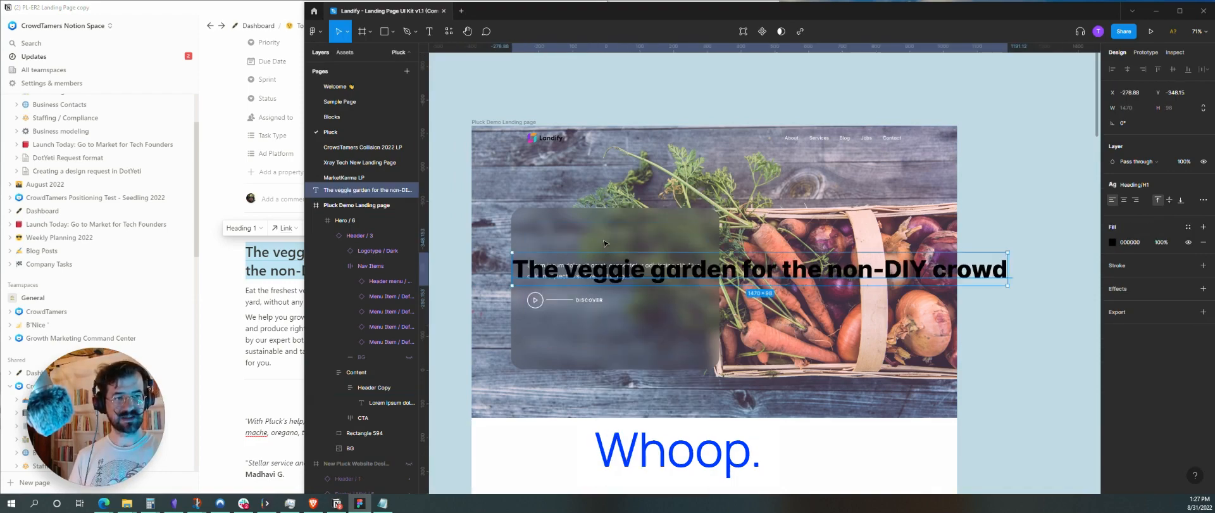
{"action": "key", "text": "ctrl+z"}
{"action": "left_click", "coordinate": [588, 242]}
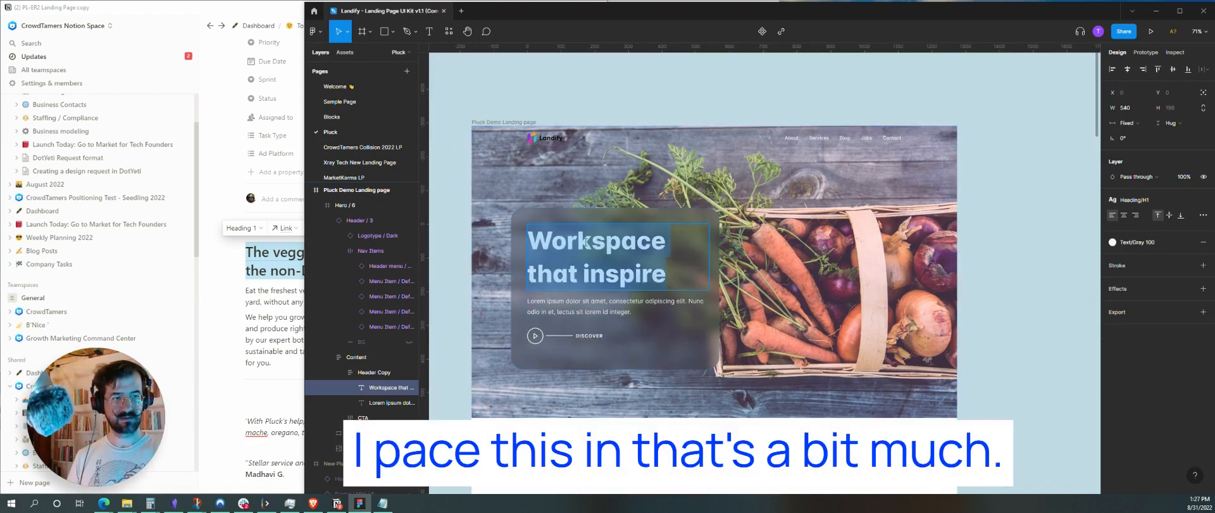
{"action": "key", "text": "ctrl+v"}
- Reword the start of the hero heading from "The veggie garden" to "Veggie gardens"
{"action": "double_click", "coordinate": [648, 249]}
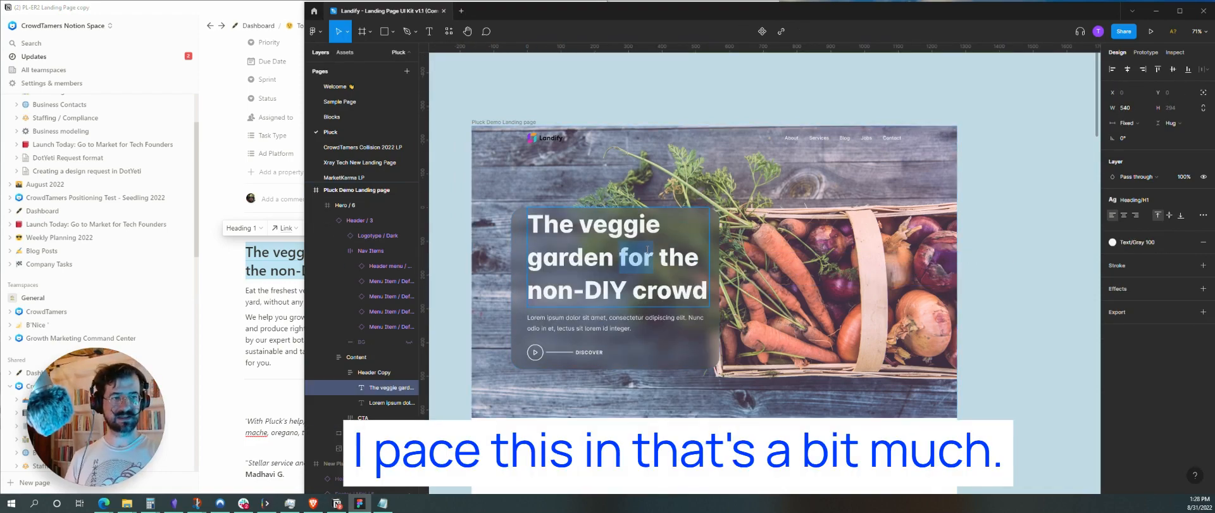
{"action": "key", "text": "ctrl+Home"}
{"action": "key", "text": "ctrl+shift+Right"}
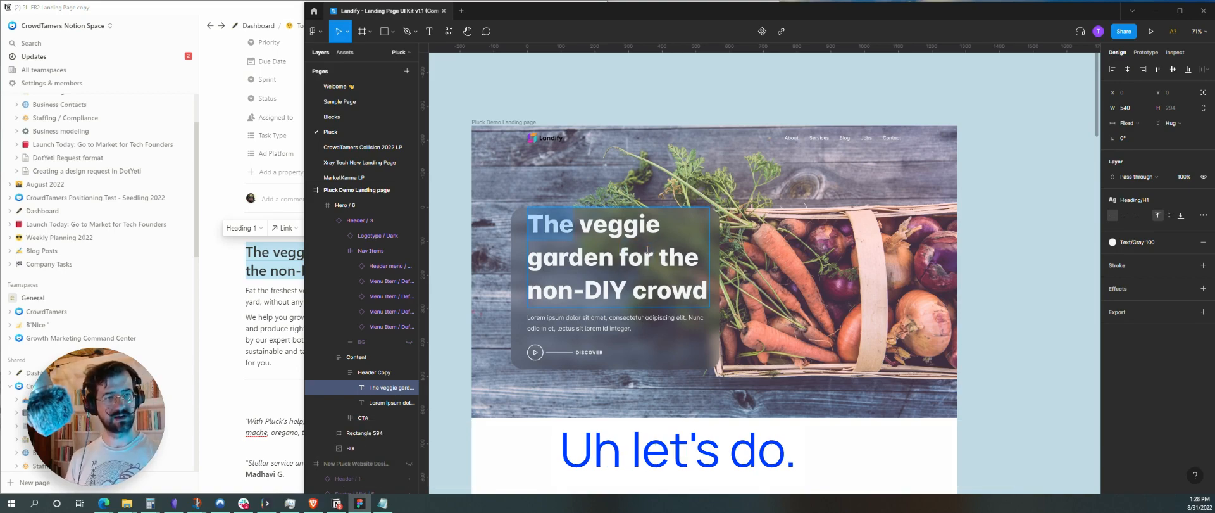
{"action": "key", "text": "BackSpace"}
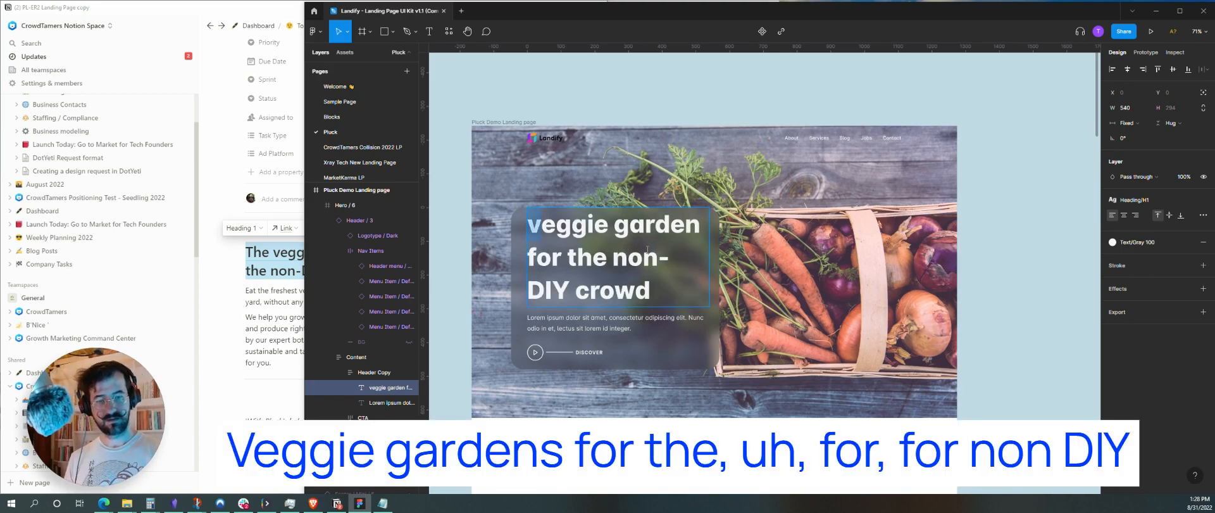
{"action": "type", "text": "V"}
{"action": "key", "text": "End"}
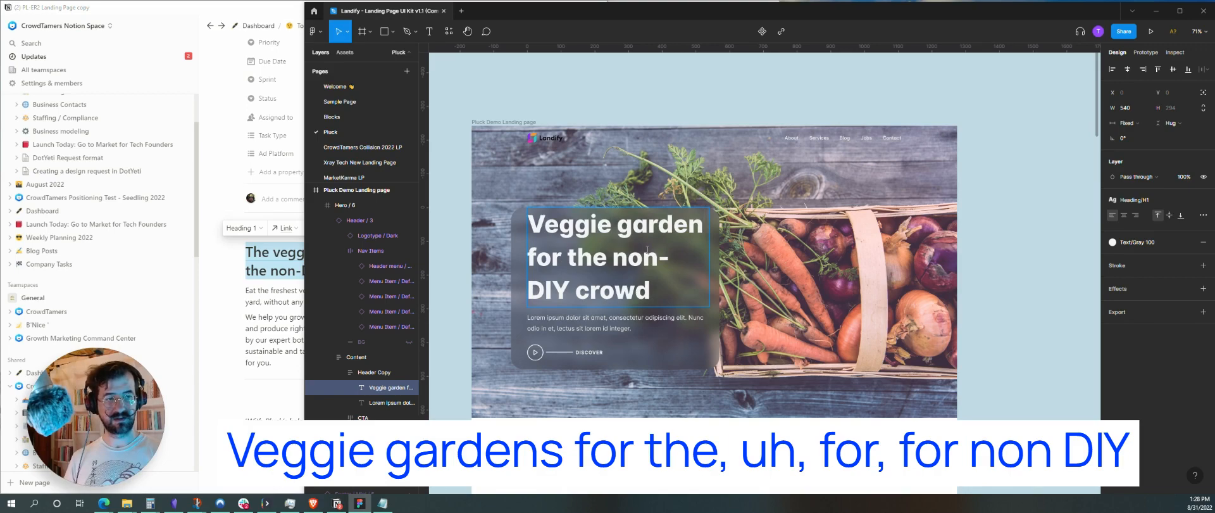
{"action": "type", "text": "s"}
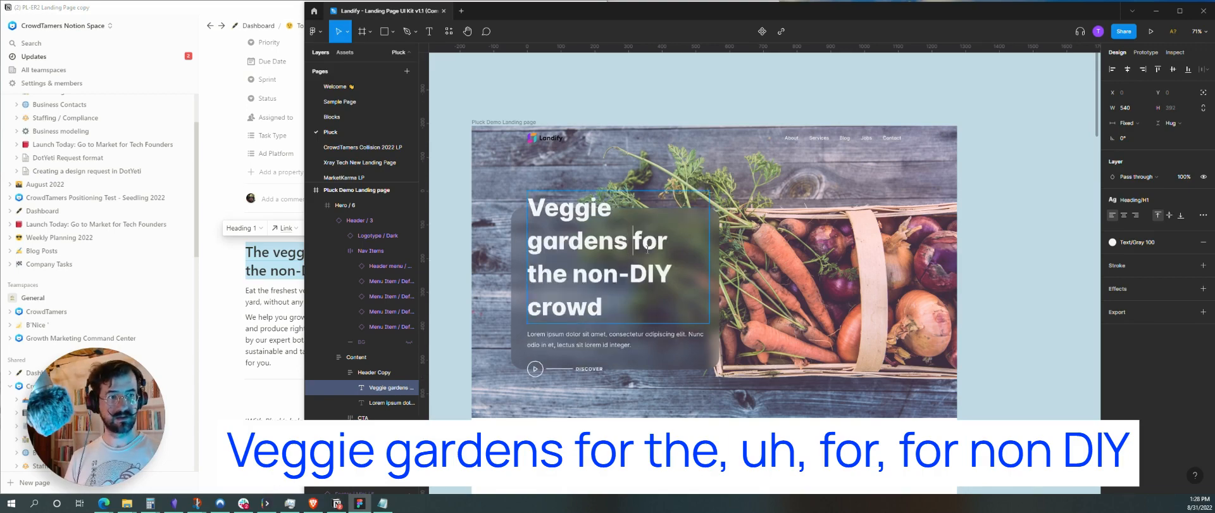
- Delete the word "the" before "non-DIY" in the hero heading
{"action": "key", "text": "ctrl+Right"}
{"action": "key", "text": "ctrl+Right"}
{"action": "key", "text": "ctrl+Right"}
{"action": "key", "text": "ctrl+Left"}
{"action": "key", "text": "ctrl+Left"}
{"action": "key", "text": "ctrl+Right"}
{"action": "key", "text": "ctrl+Right"}
{"action": "key", "text": "ctrl+Right"}
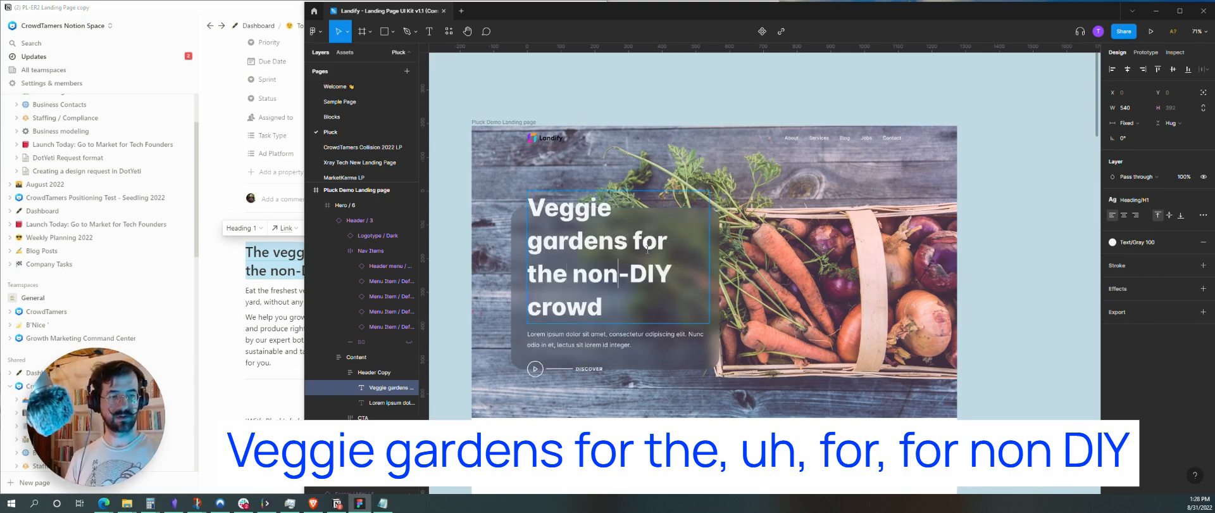
{"action": "key", "text": "Down"}
{"action": "key", "text": "Down"}
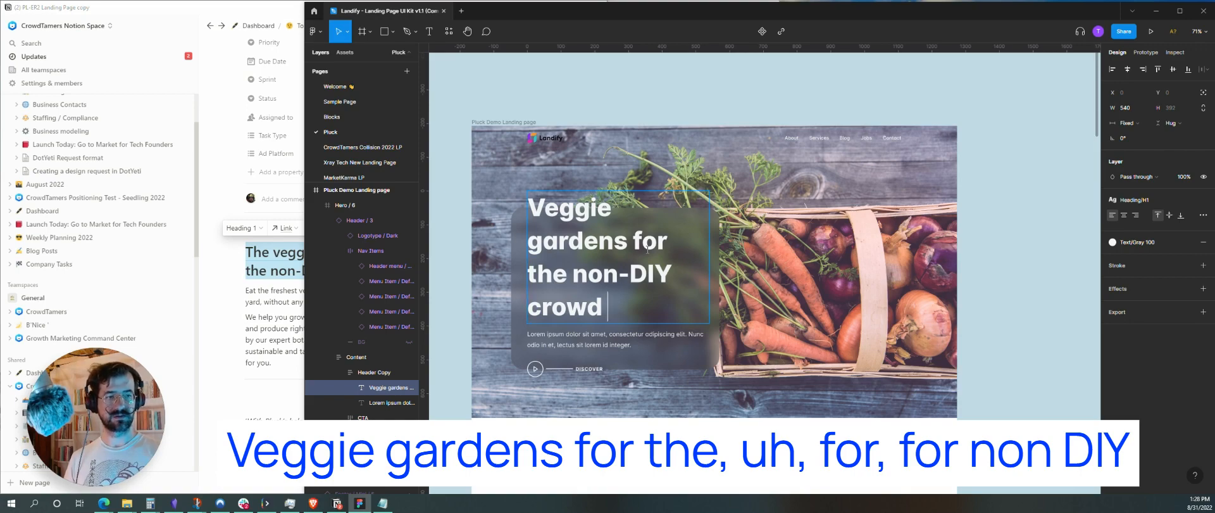
{"action": "key", "text": "ctrl+Left"}
{"action": "key", "text": "ctrl+shift+Left"}
{"action": "key", "text": "BackSpace"}
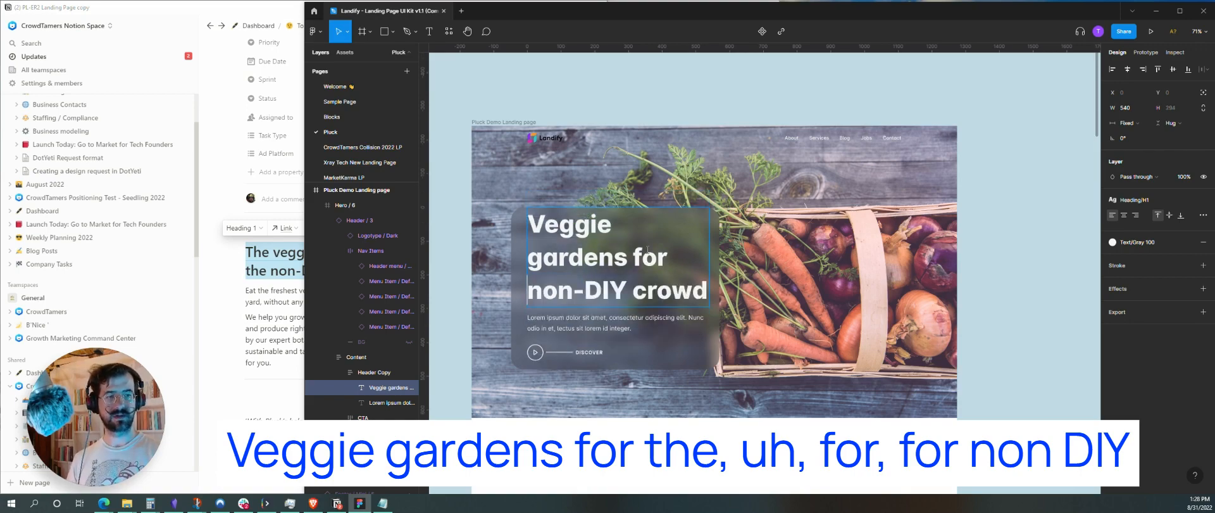
- Replace the word "crowd" at the end of the hero heading with "folks"
{"action": "key", "text": "ctrl+Right"}
{"action": "key", "text": "ctrl+shift+Left"}
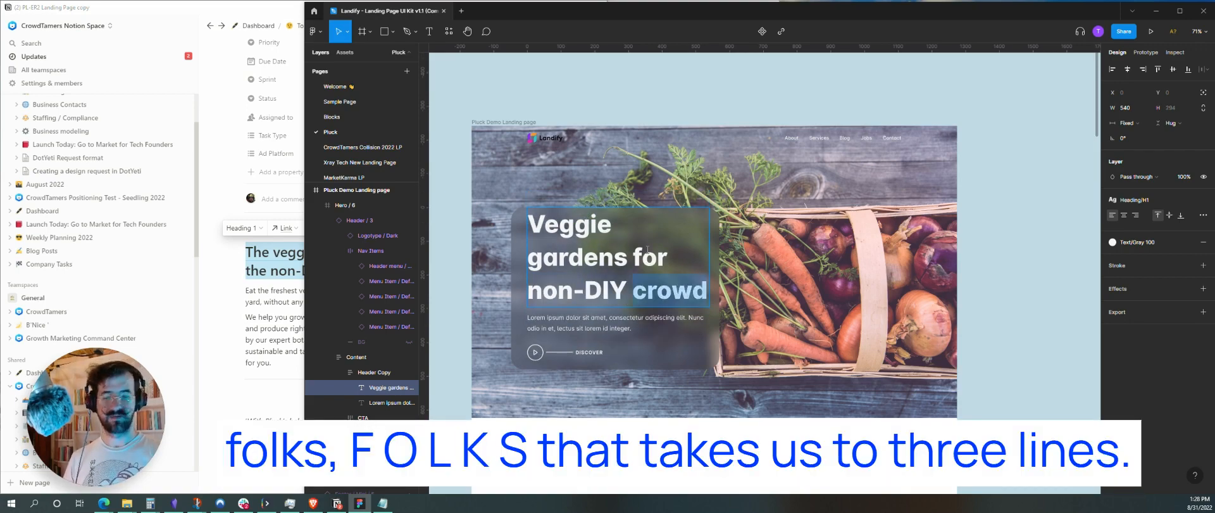
{"action": "type", "text": "folks"}
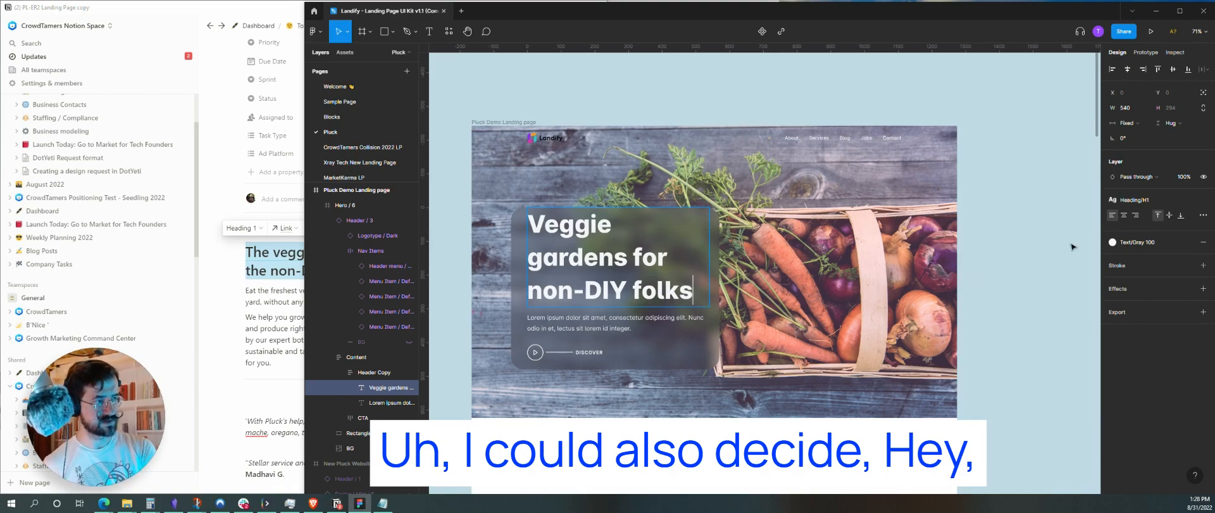
- Apply the Heading H2 text style to the whole hero heading
{"action": "left_click", "coordinate": [1134, 200]}
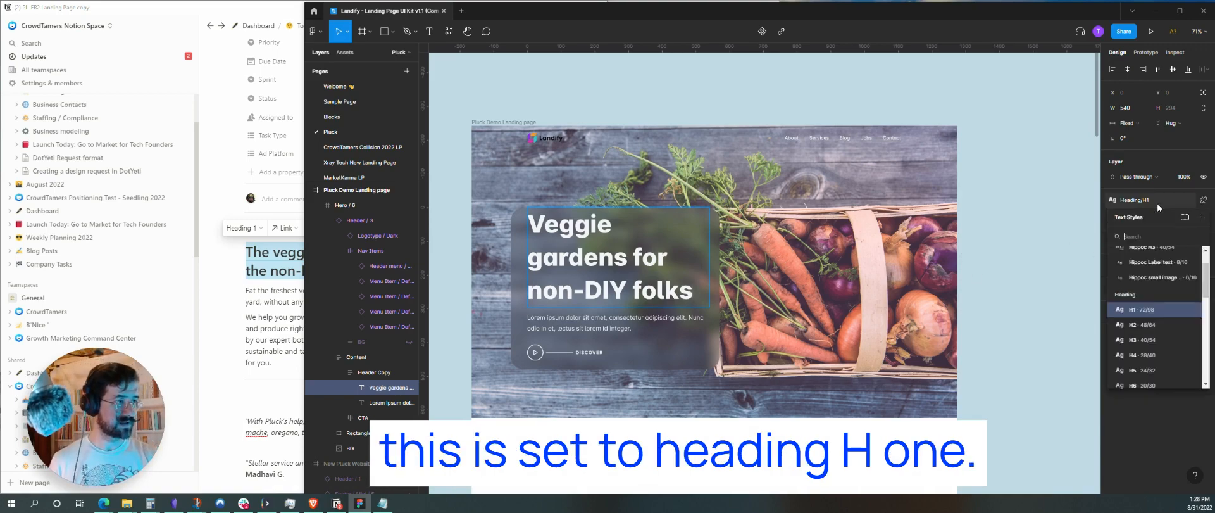
{"action": "left_click", "coordinate": [1139, 324]}
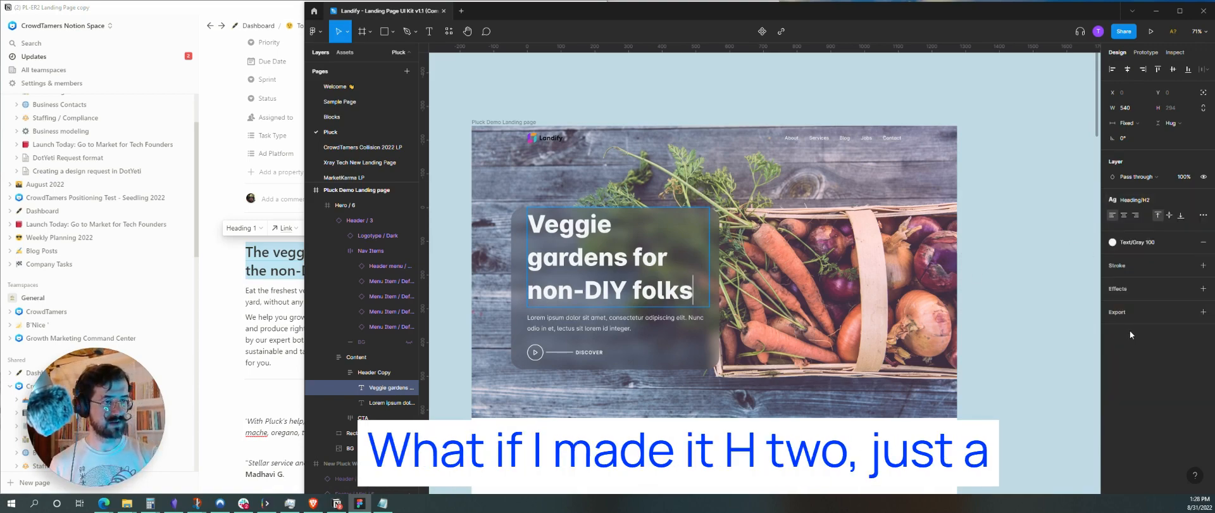
{"action": "key", "text": "ctrl+z"}
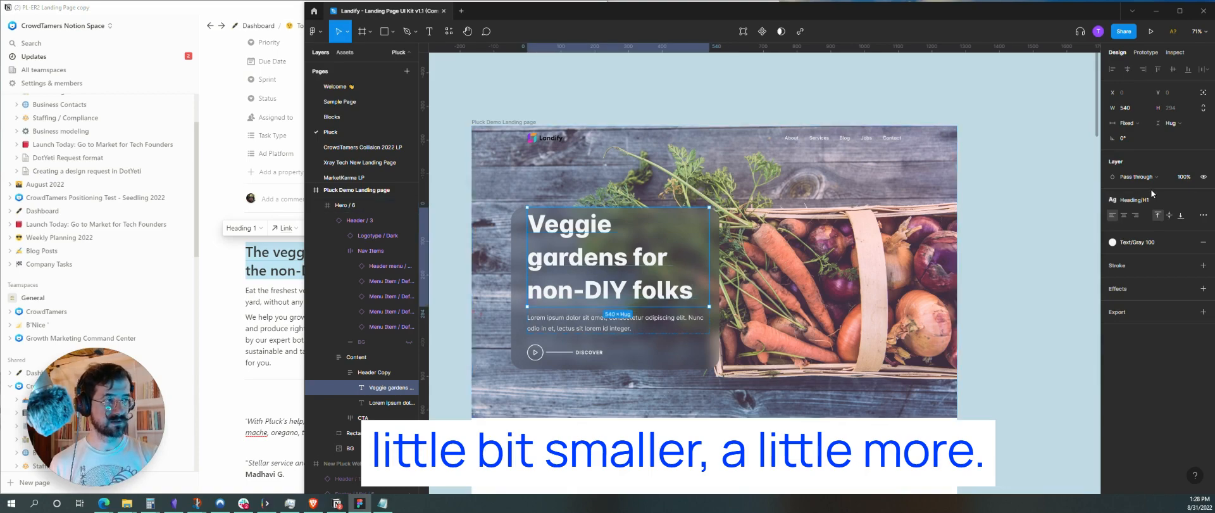
{"action": "left_click", "coordinate": [1135, 199]}
{"action": "left_click", "coordinate": [1143, 324]}
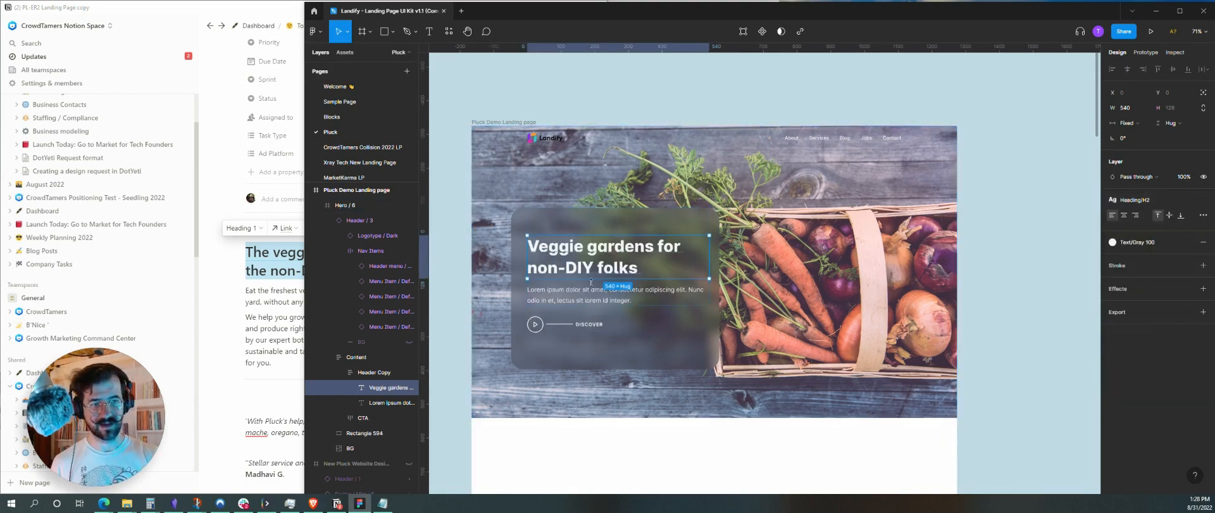
- Copy both subhead paragraphs under the headline in Notion and paste them over the hero's Lorem ipsum text in Figma
{"action": "triple_click", "coordinate": [260, 291]}
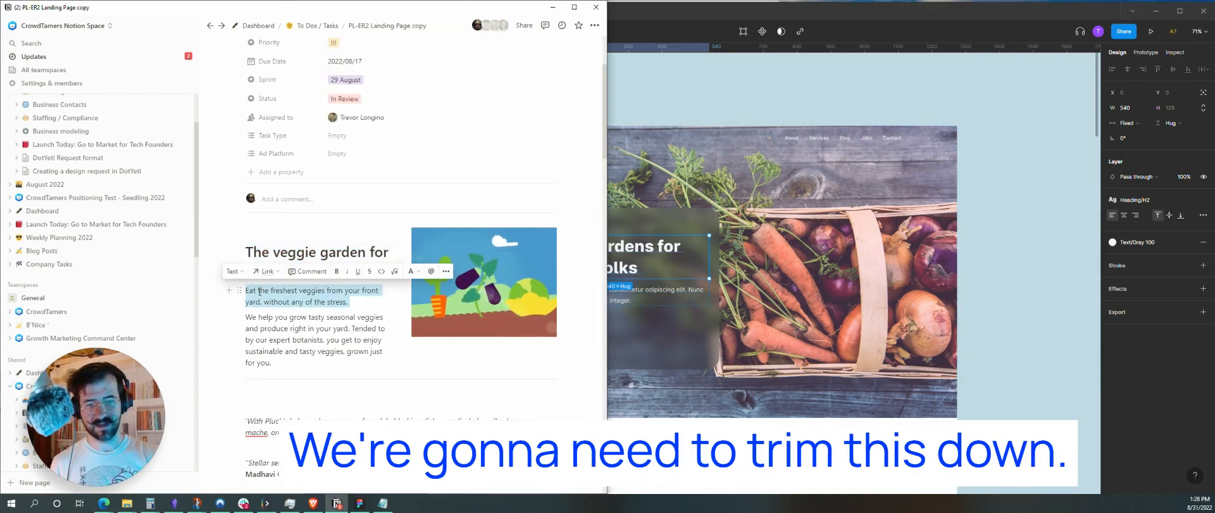
{"action": "left_click_drag", "start_coordinate": [259, 291], "coordinate": [272, 362]}
{"action": "key", "text": "ctrl+c"}
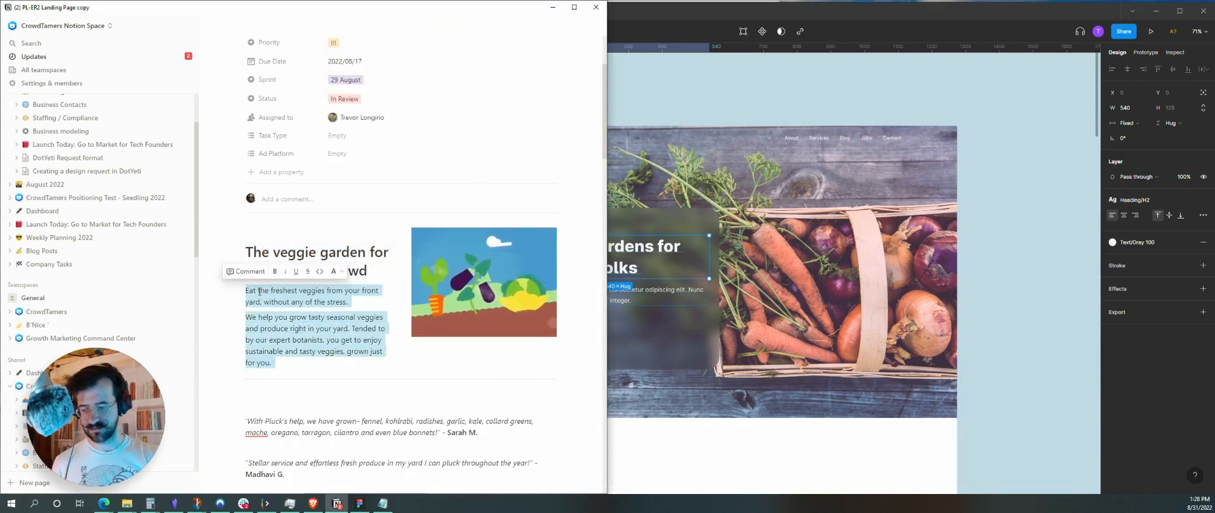
{"action": "left_click", "coordinate": [661, 290]}
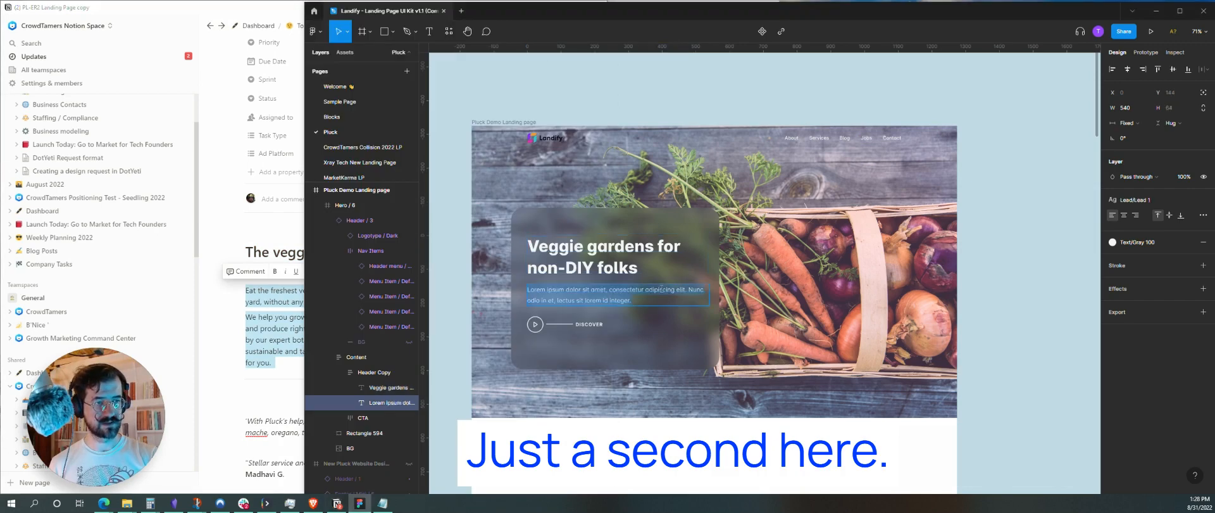
{"action": "key", "text": "ctrl+v"}
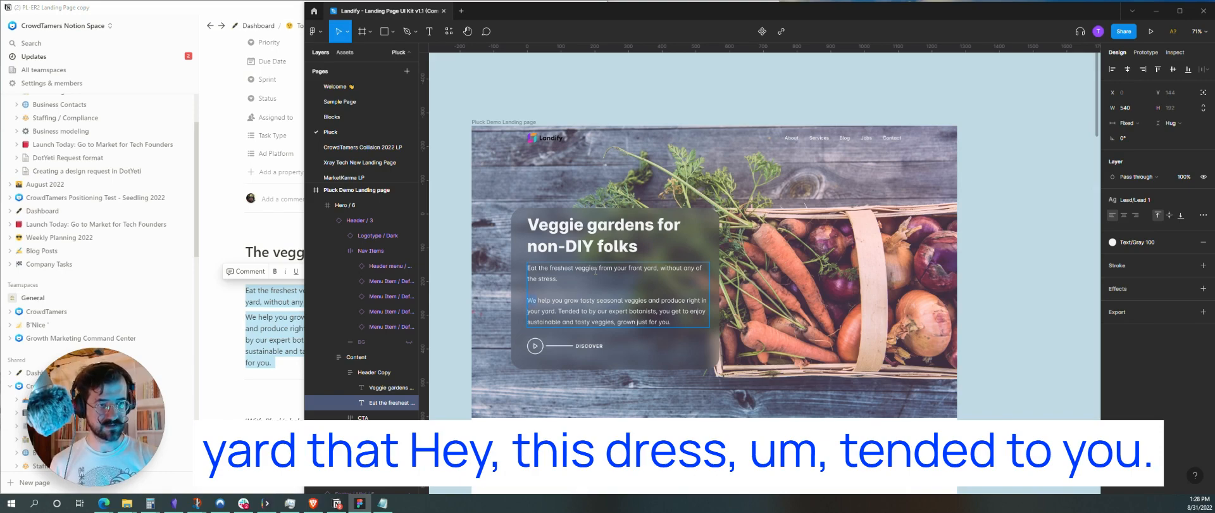
- Trim the hero subhead by deleting the "We help you grow" sentence, and change "tasty veggies" to "tasty food"
{"action": "key", "text": "shift+Down"}
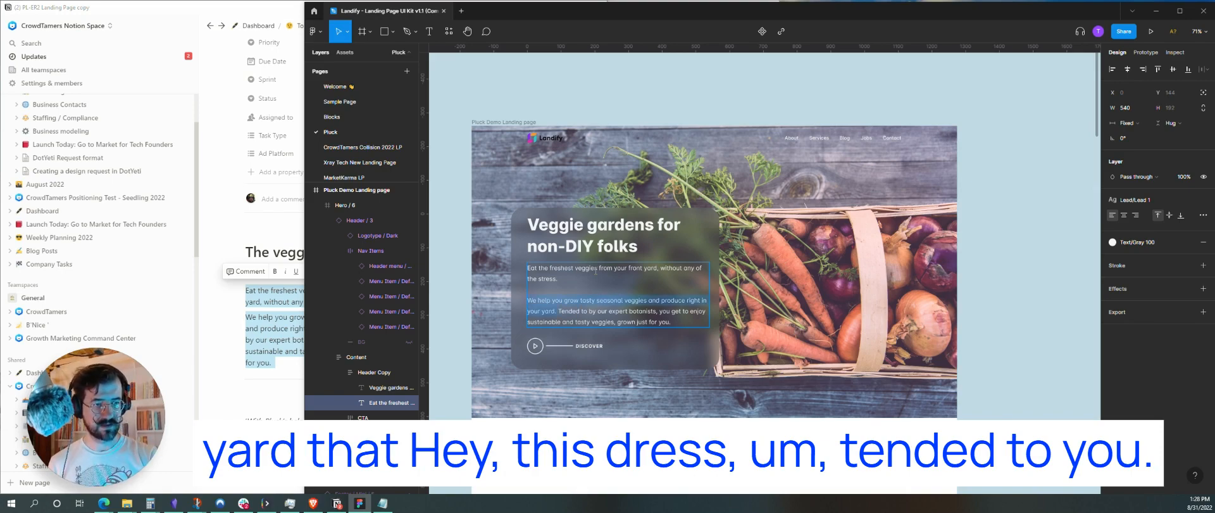
{"action": "key", "text": "BackSpace"}
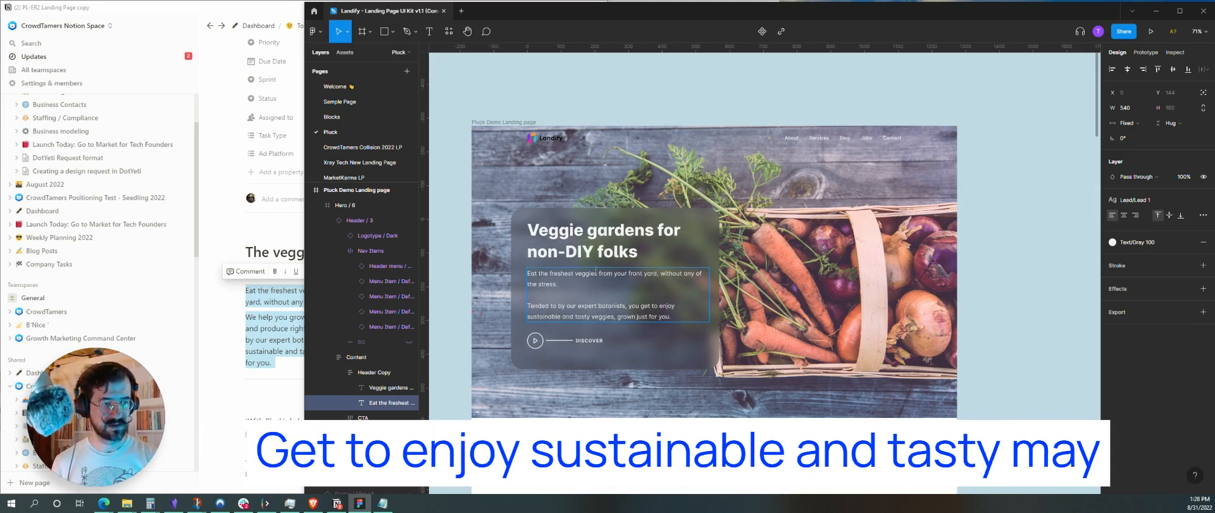
{"action": "key", "text": "BackSpace"}
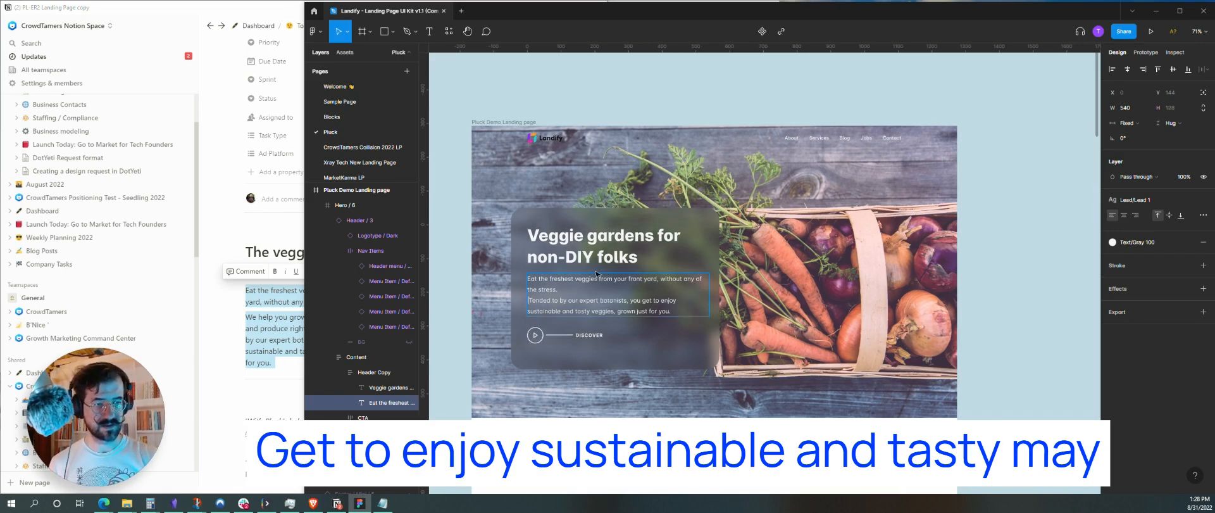
{"action": "key", "text": "Return"}
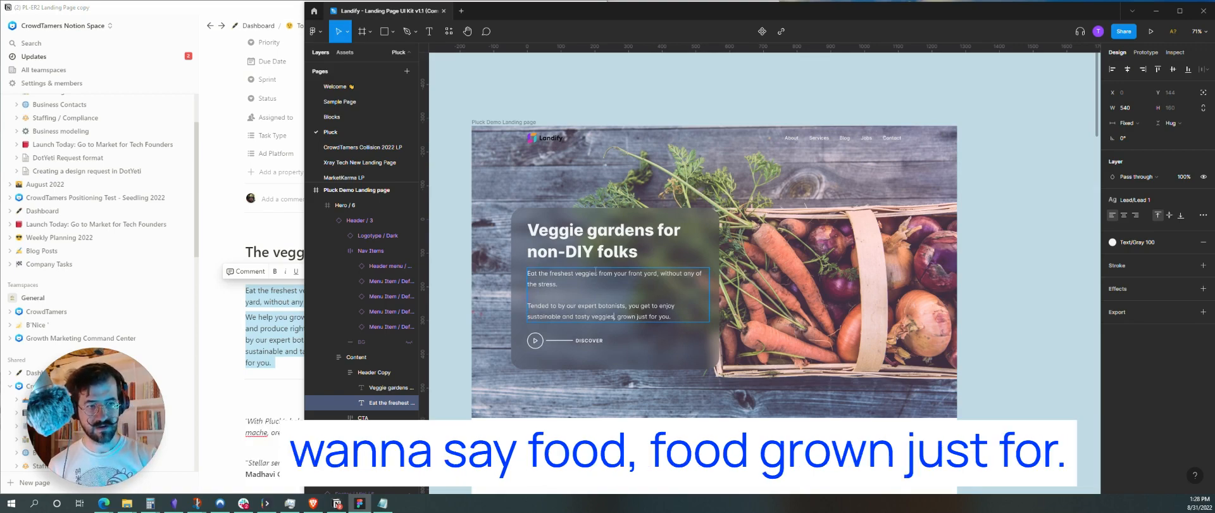
{"action": "type", "text": "food"}
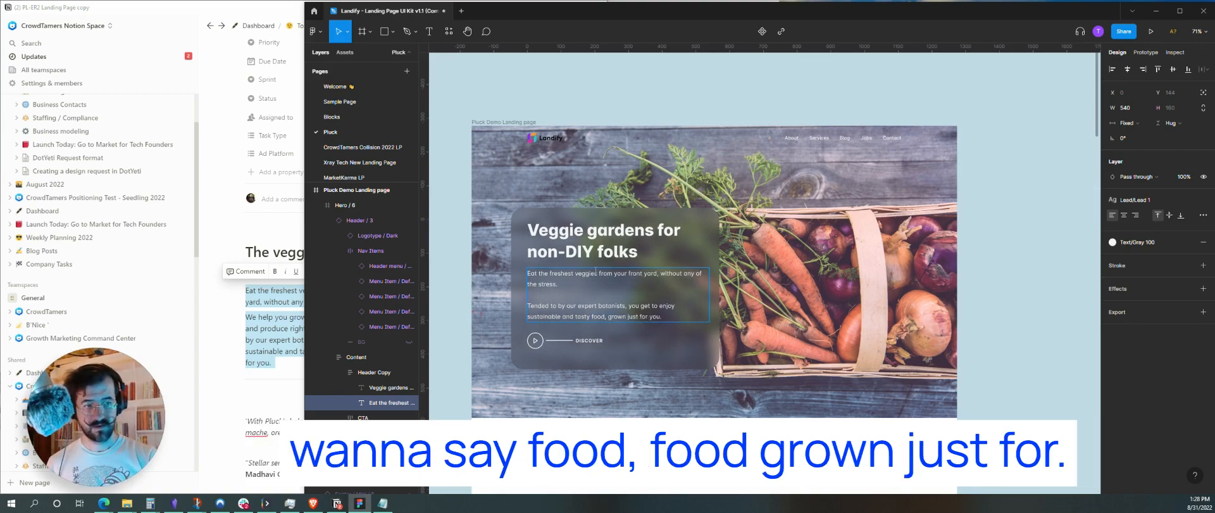
{"action": "right_click", "coordinate": [654, 442]}
{"action": "left_click", "coordinate": [1055, 133]}
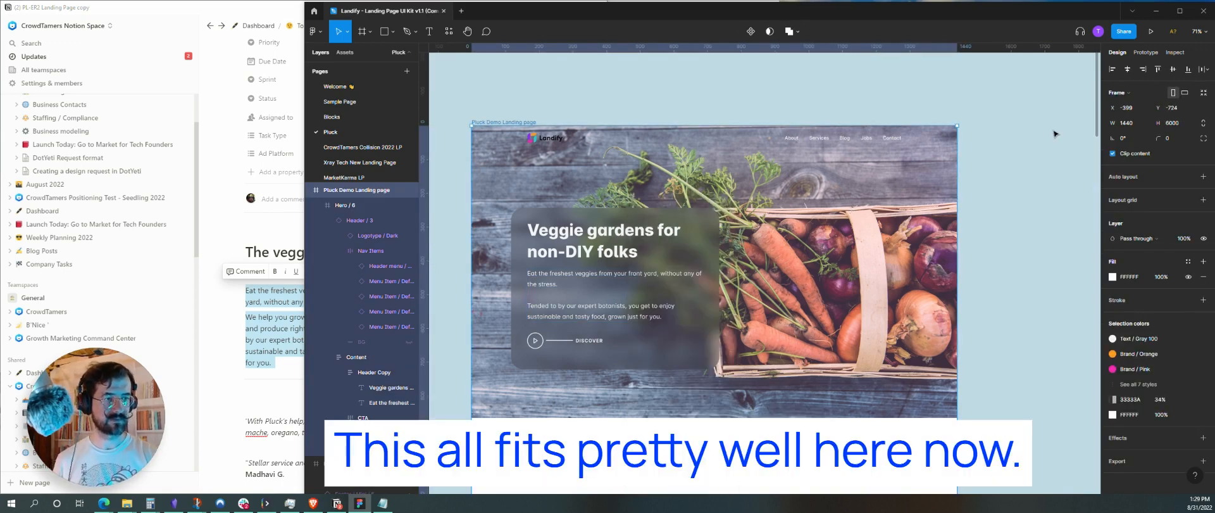
{"action": "left_click", "coordinate": [1059, 132]}
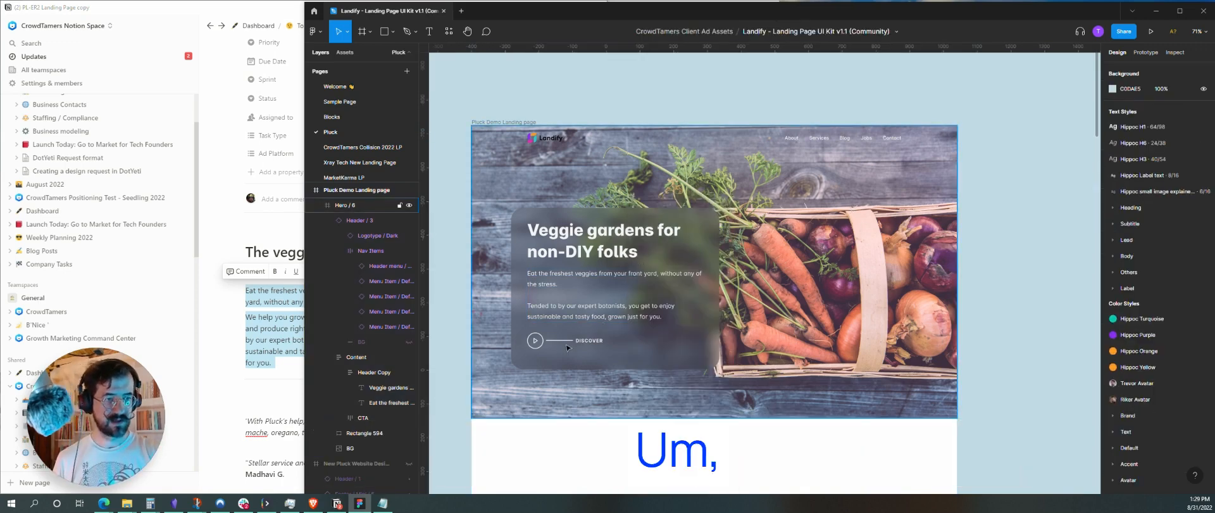
{"action": "left_click", "coordinate": [787, 274]}
{"action": "left_click", "coordinate": [1017, 283]}
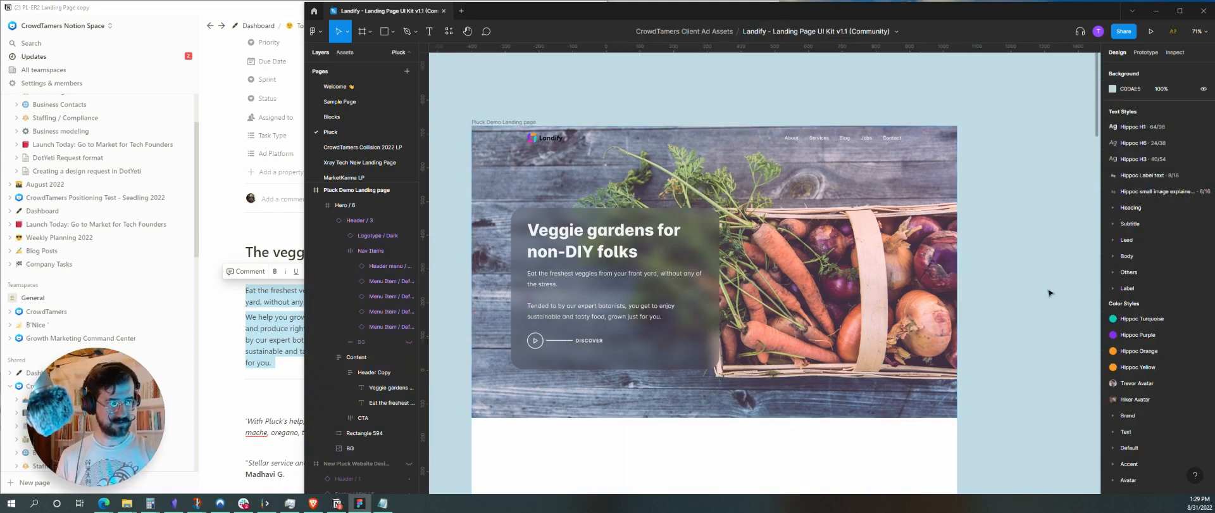
{"action": "scroll", "coordinate": [852, 271], "scroll_direction": "down", "scroll_amount": 5}
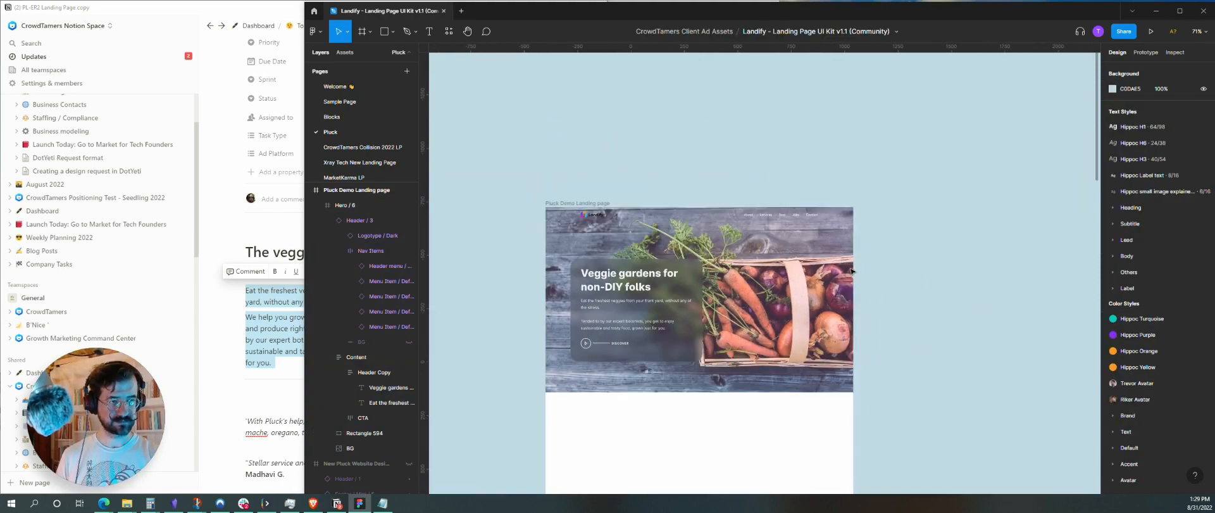
- Check the testimonial section in the Notion copy, and copy the Testimonial / 4 block from the Blocks page in Figma
{"action": "left_click", "coordinate": [271, 373]}
{"action": "scroll", "coordinate": [379, 419], "scroll_direction": "down", "scroll_amount": 1}
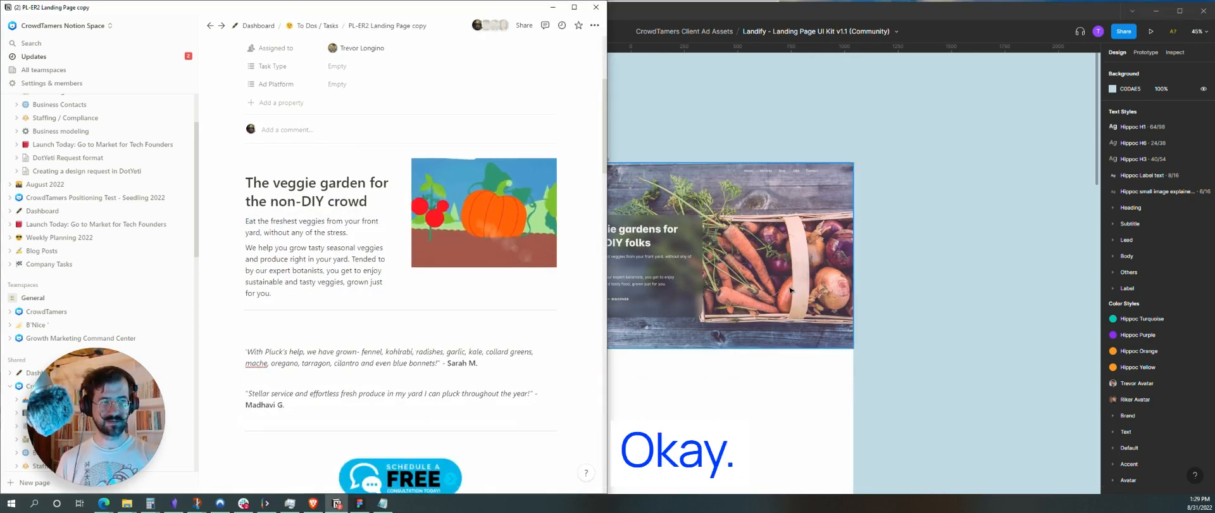
{"action": "left_click", "coordinate": [871, 293]}
{"action": "left_click", "coordinate": [349, 116]}
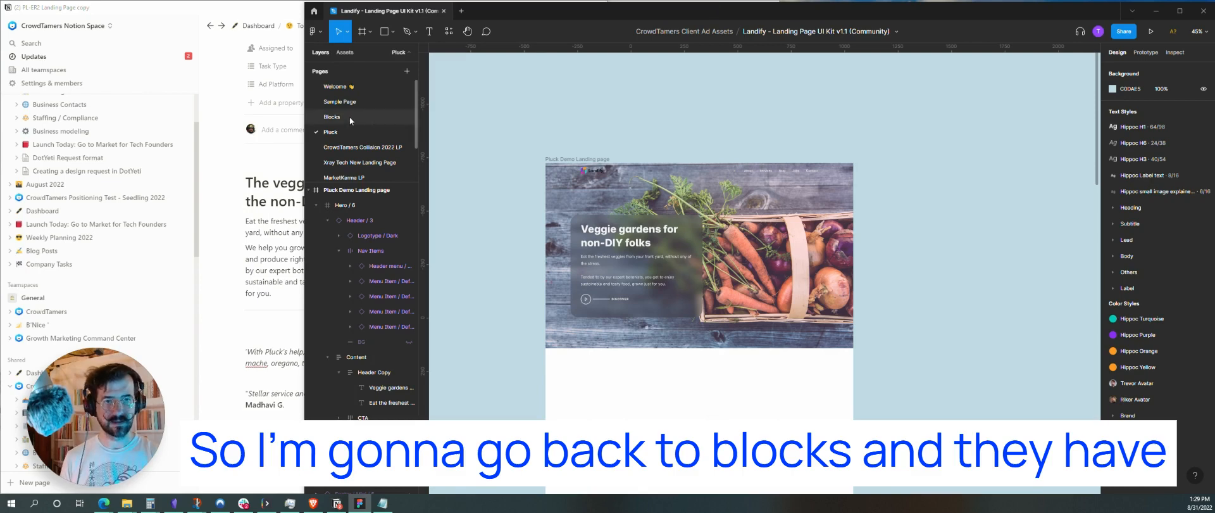
{"action": "scroll", "coordinate": [763, 239], "scroll_direction": "down", "scroll_amount": 5}
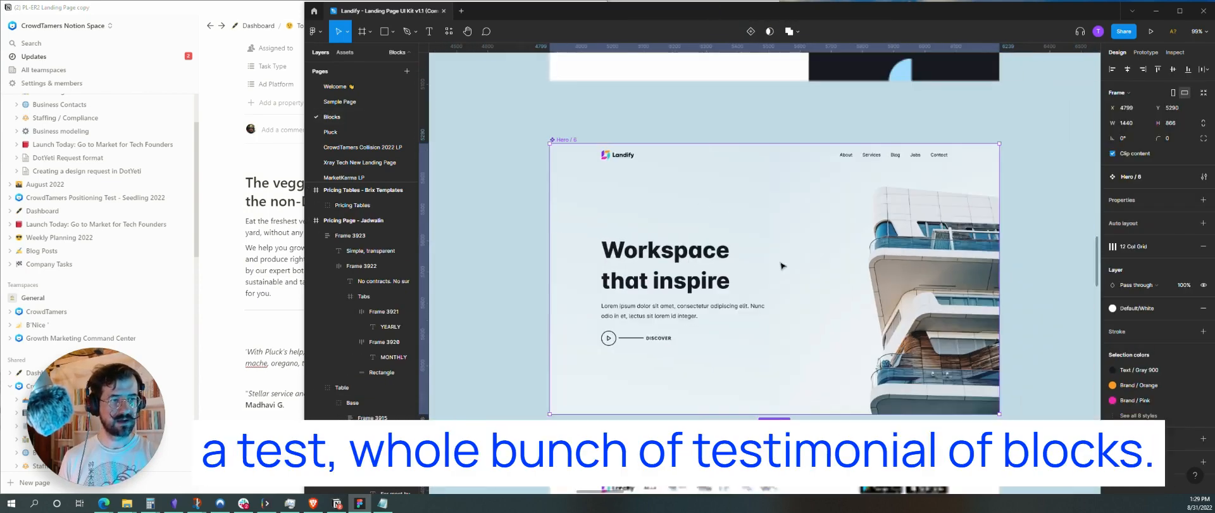
{"action": "scroll", "coordinate": [783, 265], "scroll_direction": "down", "scroll_amount": 3}
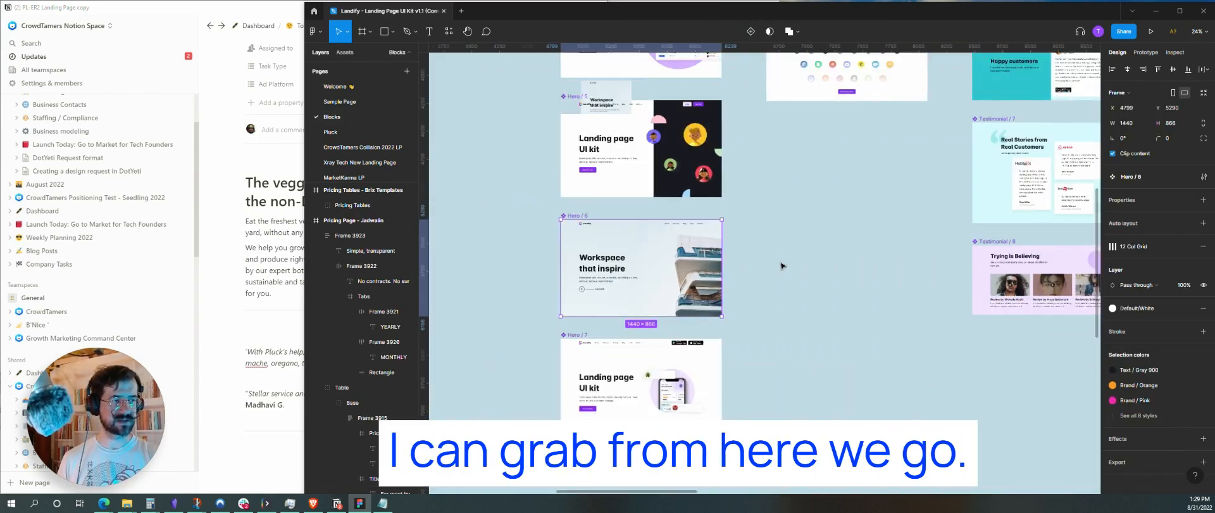
{"action": "scroll", "coordinate": [782, 265], "scroll_direction": "right", "scroll_amount": 5}
{"action": "scroll", "coordinate": [782, 265], "scroll_direction": "down", "scroll_amount": 2}
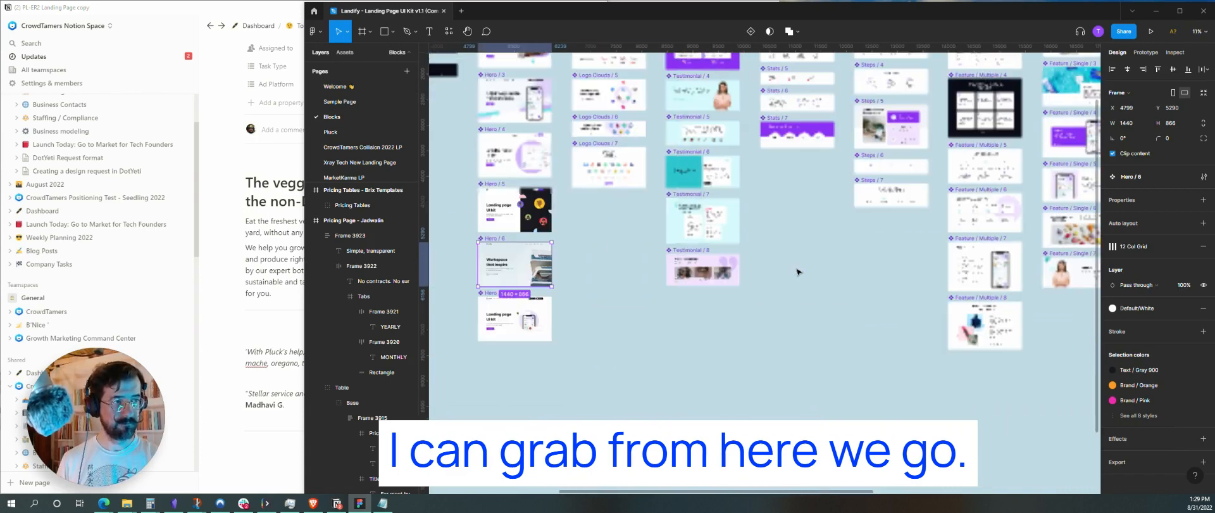
{"action": "scroll", "coordinate": [779, 231], "scroll_direction": "up", "scroll_amount": 5}
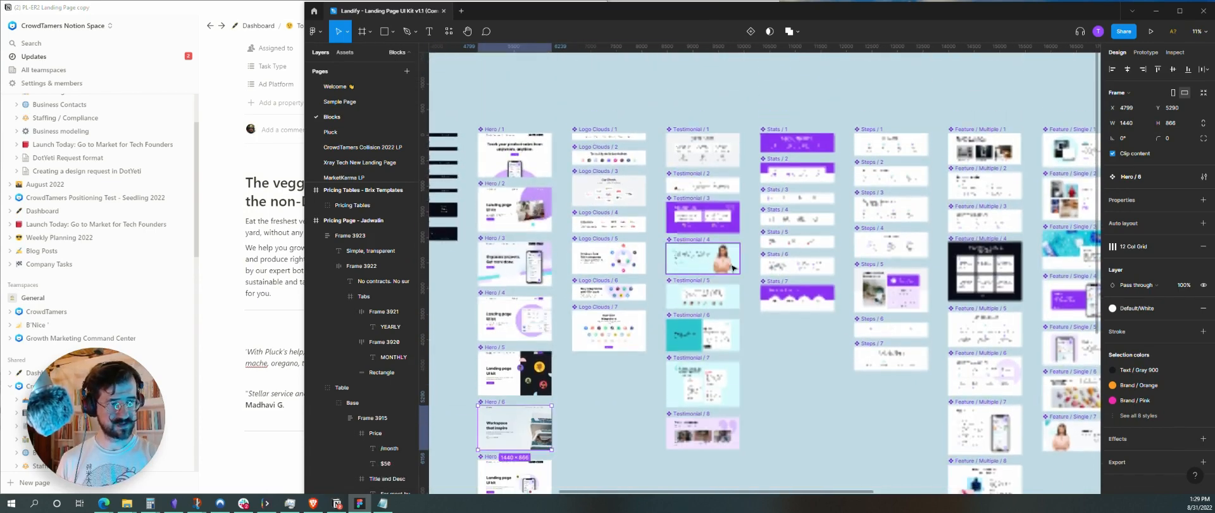
{"action": "scroll", "coordinate": [722, 250], "scroll_direction": "up", "scroll_amount": 3}
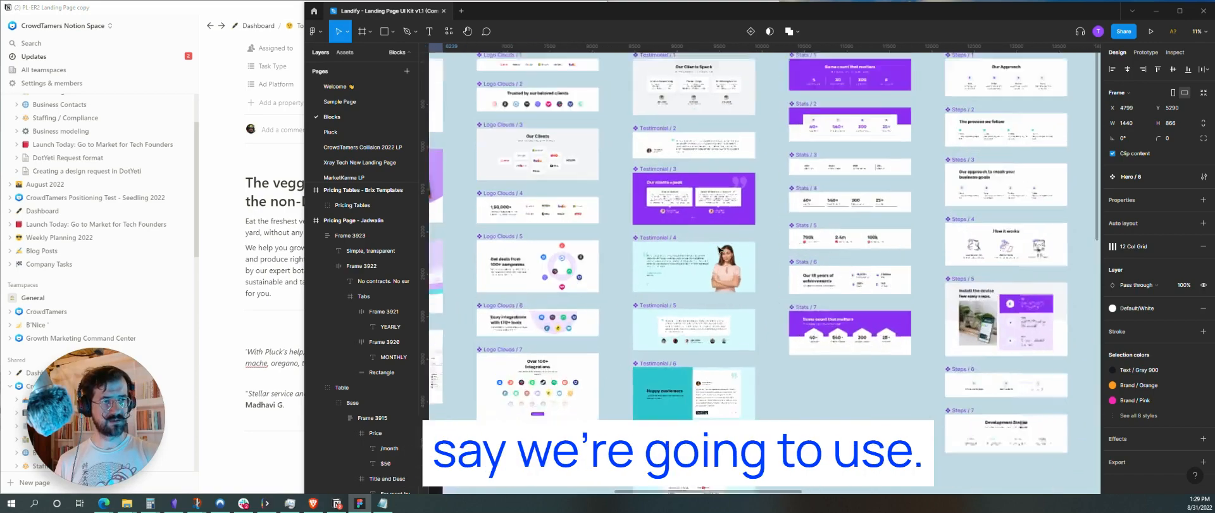
{"action": "left_click", "coordinate": [622, 239]}
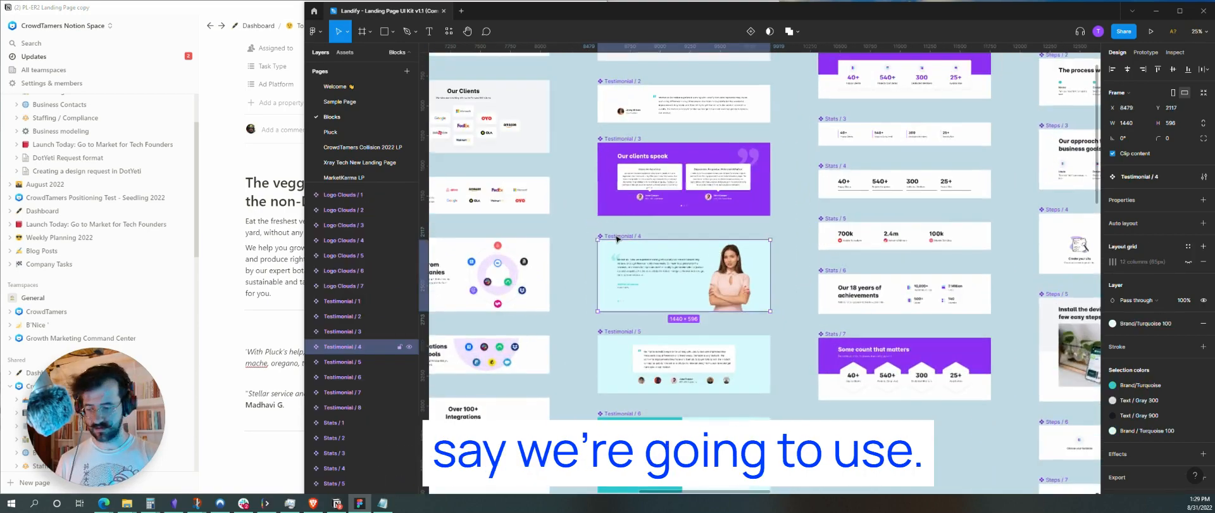
- Paste the testimonial block on the Pluck page and place it directly below the hero, aligned with its edges
{"action": "left_click", "coordinate": [355, 133]}
{"action": "scroll", "coordinate": [820, 398], "scroll_direction": "down", "scroll_amount": 1}
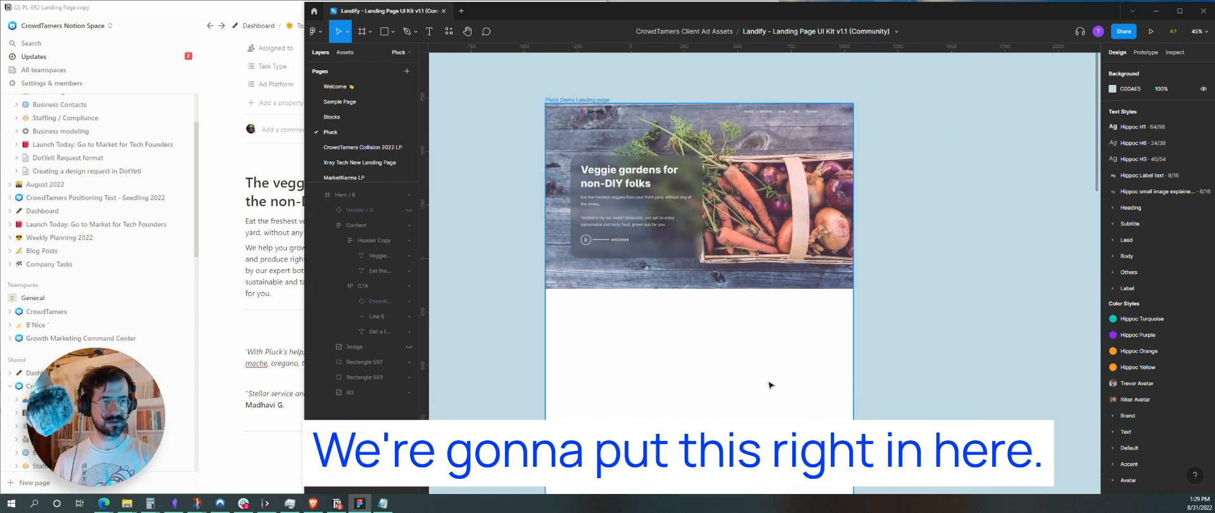
{"action": "key", "text": "ctrl+v"}
{"action": "left_click_drag", "start_coordinate": [745, 308], "coordinate": [683, 392]}
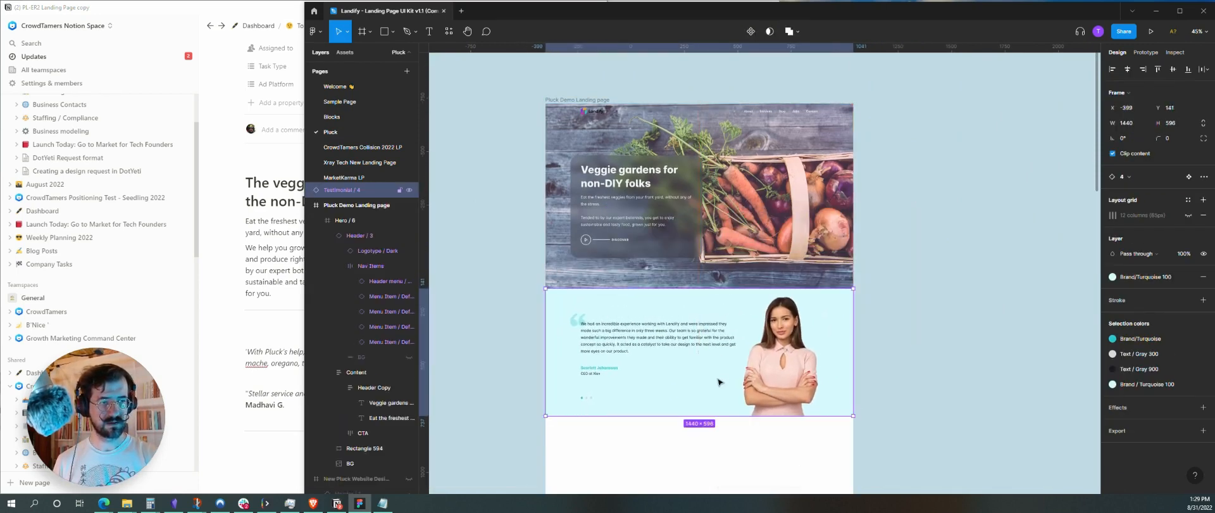
{"action": "left_click_drag", "start_coordinate": [711, 363], "coordinate": [711, 364]}
{"action": "left_click_drag", "start_coordinate": [727, 333], "coordinate": [727, 334]}
{"action": "left_click", "coordinate": [898, 326]}
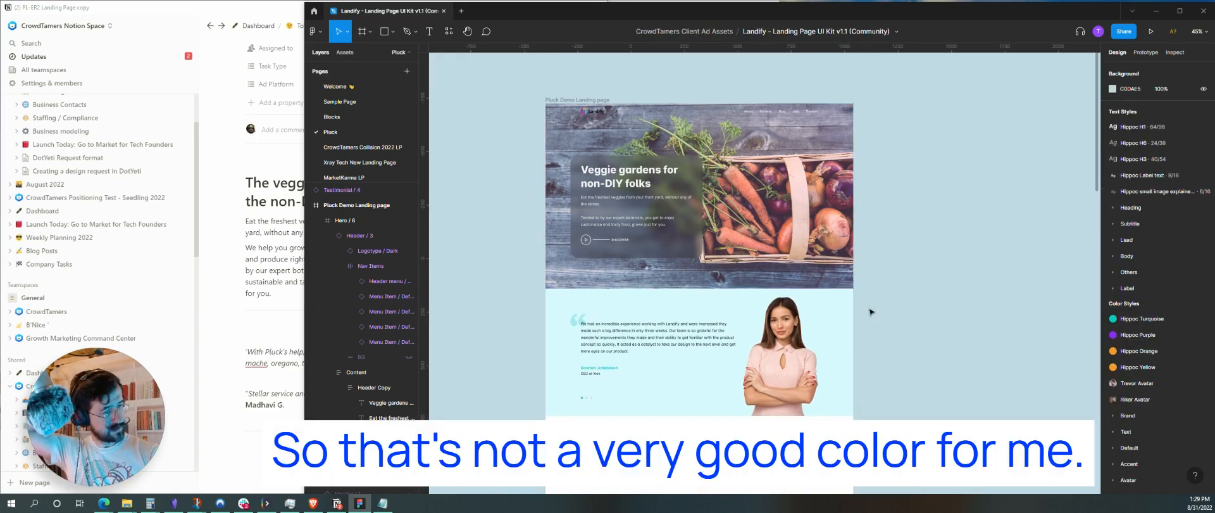
- Replace the testimonial block's Turquoise 100 background with the company's dark purple color style
{"action": "left_click", "coordinate": [824, 302]}
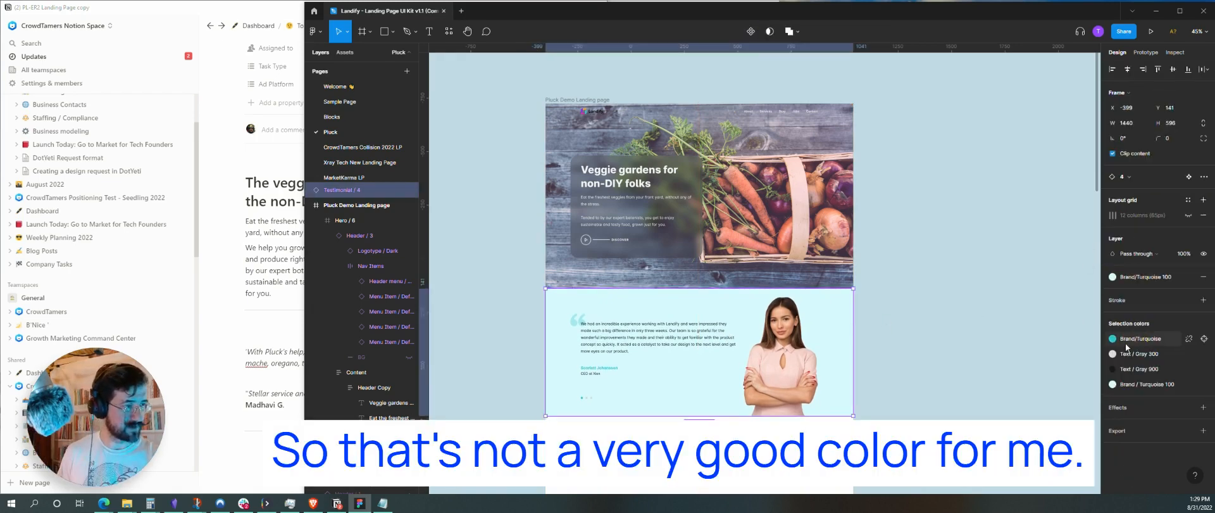
{"action": "left_click", "coordinate": [1113, 384]}
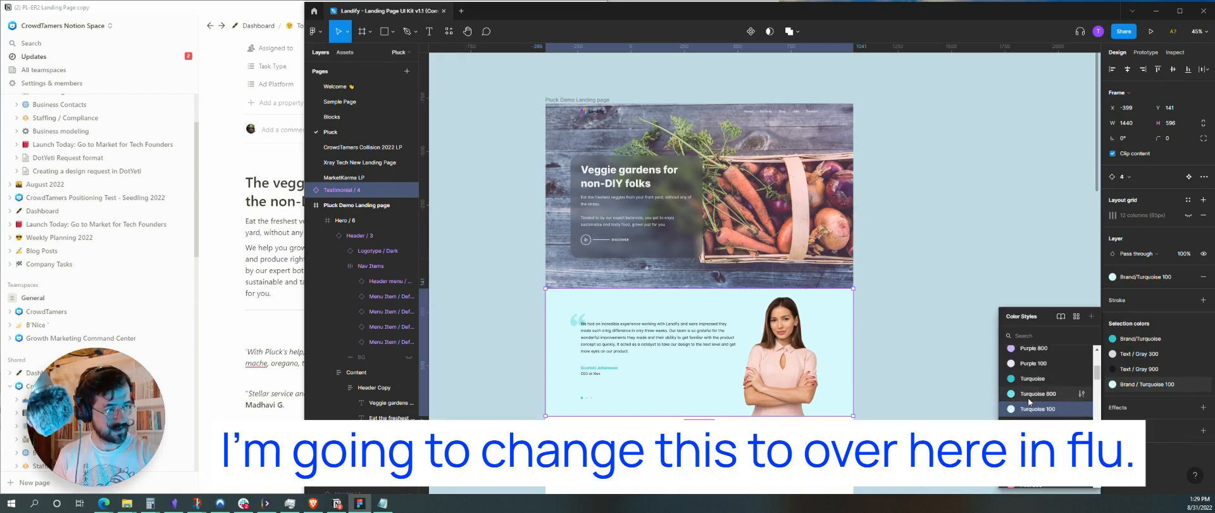
{"action": "scroll", "coordinate": [1028, 397], "scroll_direction": "down", "scroll_amount": 5}
{"action": "scroll", "coordinate": [1028, 397], "scroll_direction": "down", "scroll_amount": 2}
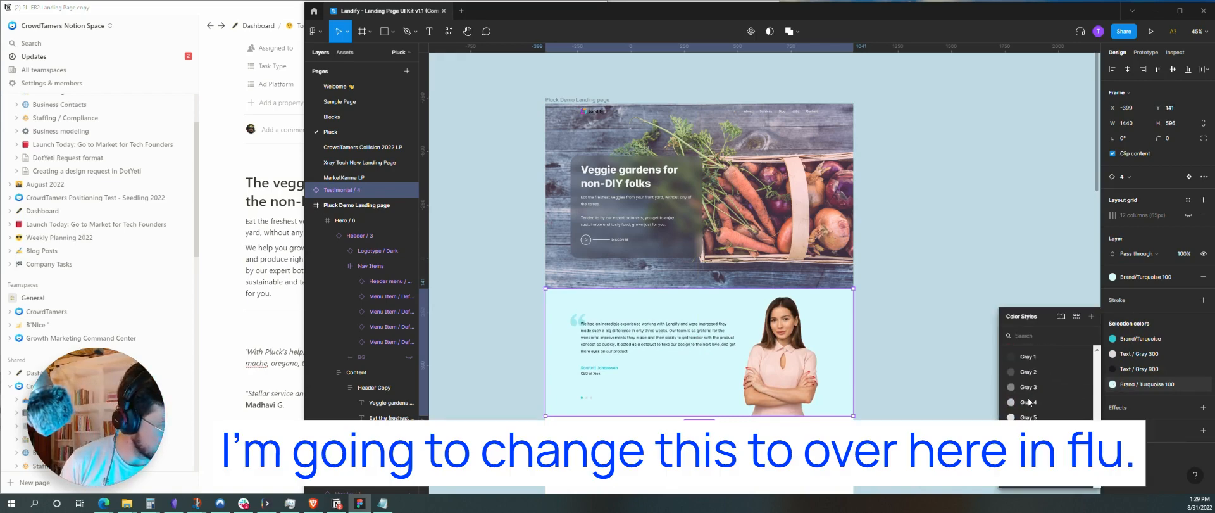
{"action": "left_click", "coordinate": [1032, 382]}
{"action": "left_click", "coordinate": [946, 394]}
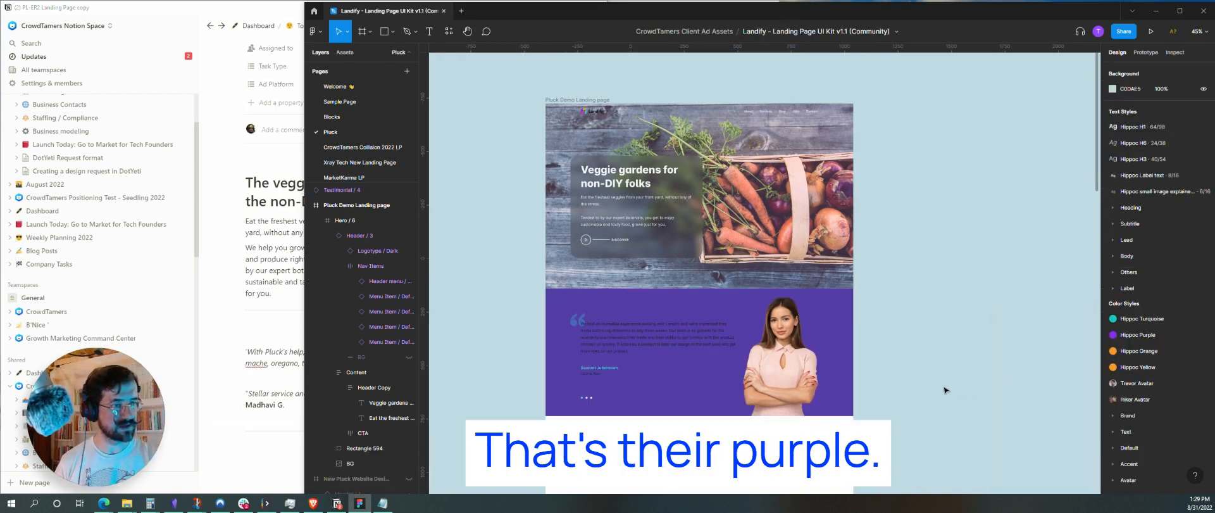
- Change the dark text in the testimonial content to the Text / Gray 200 color style
{"action": "double_click", "coordinate": [679, 335]}
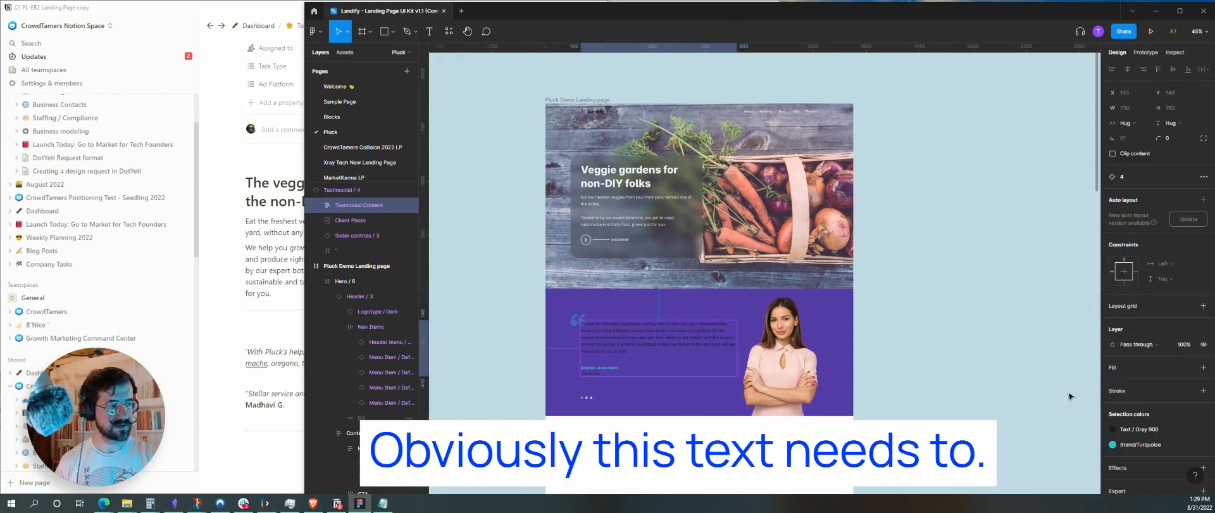
{"action": "left_click", "coordinate": [1113, 445]}
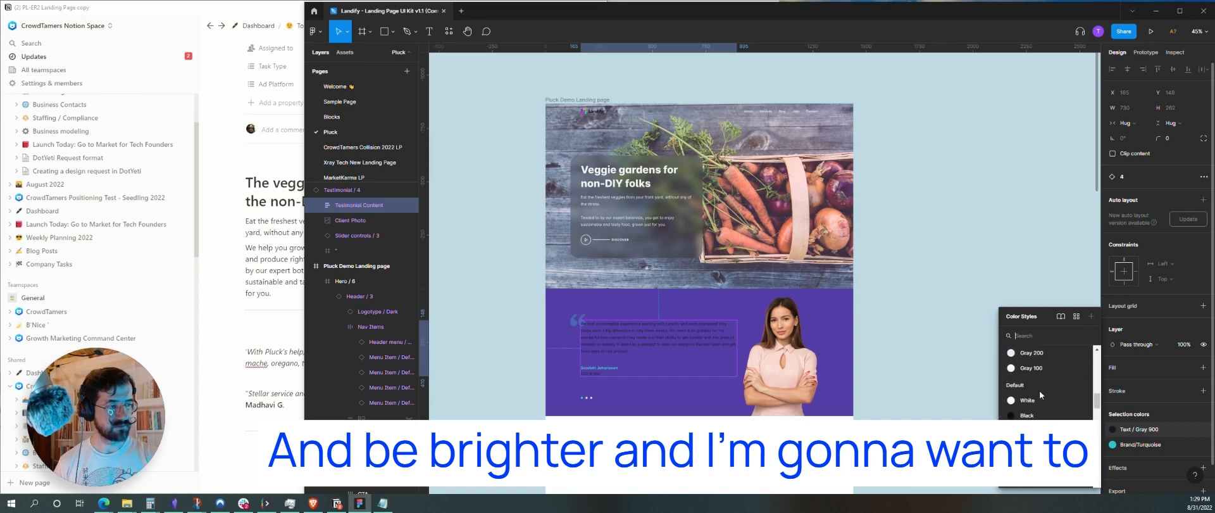
{"action": "key", "text": "Escape"}
{"action": "left_click", "coordinate": [950, 377]}
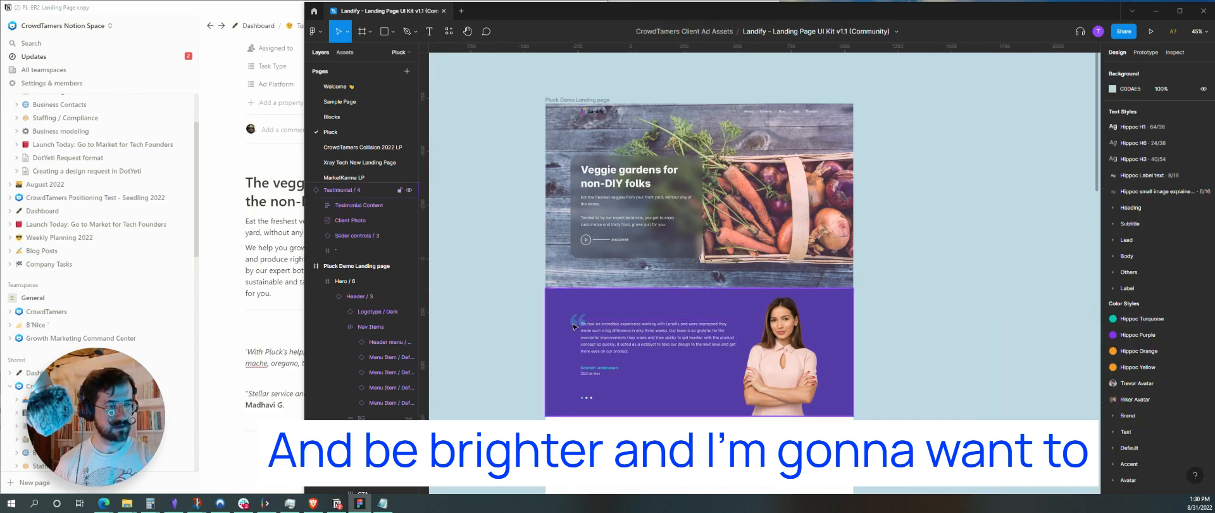
- Detach the color style from the testimonial's quotation mark and set its color to FFE000
{"action": "left_click", "coordinate": [576, 326]}
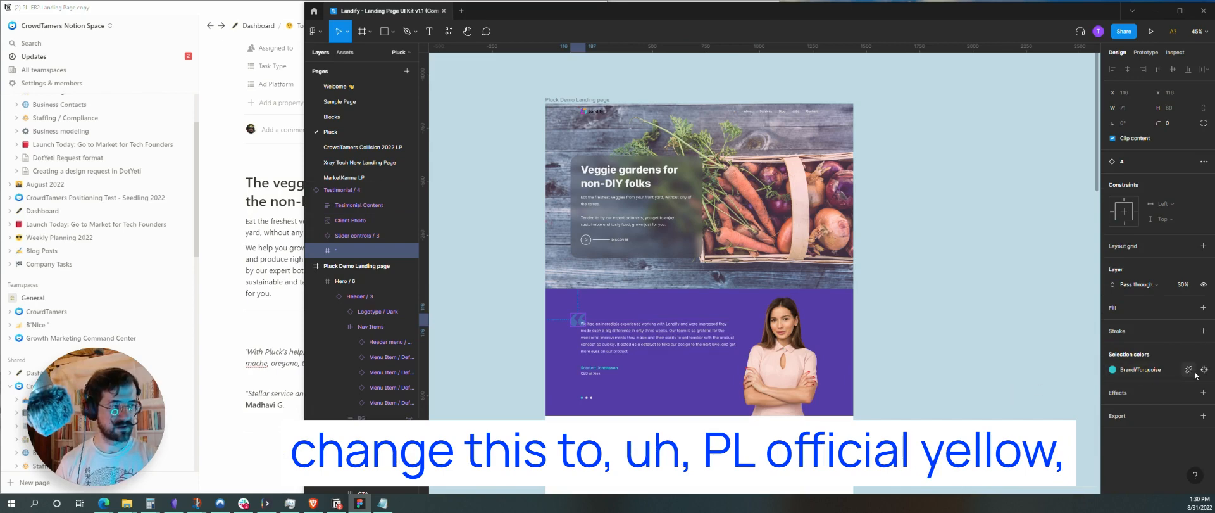
{"action": "left_click", "coordinate": [1189, 369]}
{"action": "left_click", "coordinate": [1113, 370]}
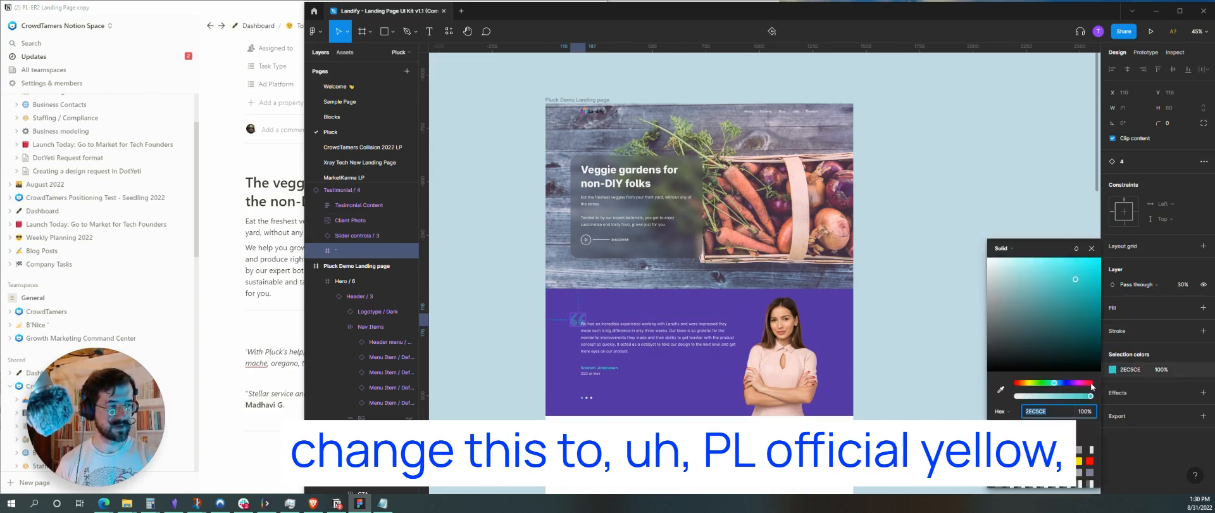
{"action": "type", "text": "FFE000"}
{"action": "key", "text": "Return"}
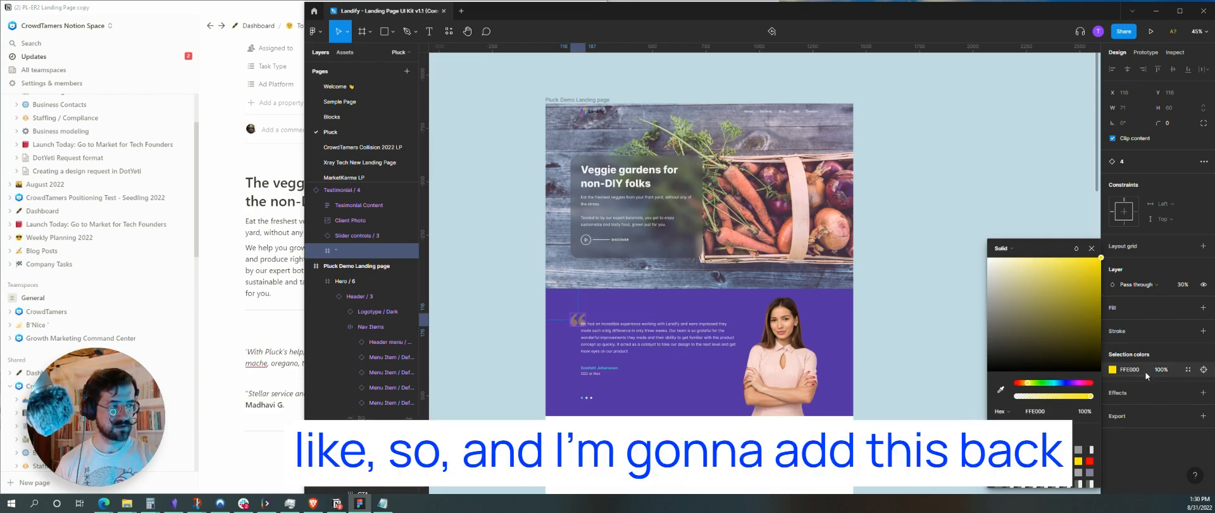
{"action": "key", "text": "Escape"}
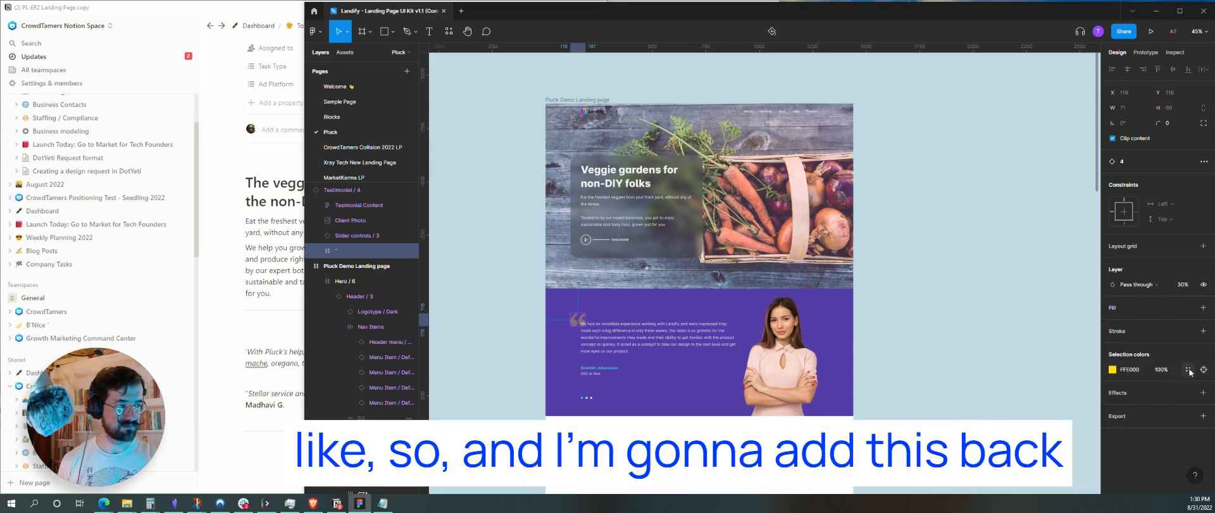
- Save the quotation mark's yellow as a new color style named "Pluck / Yellow"
{"action": "left_click", "coordinate": [1189, 369]}
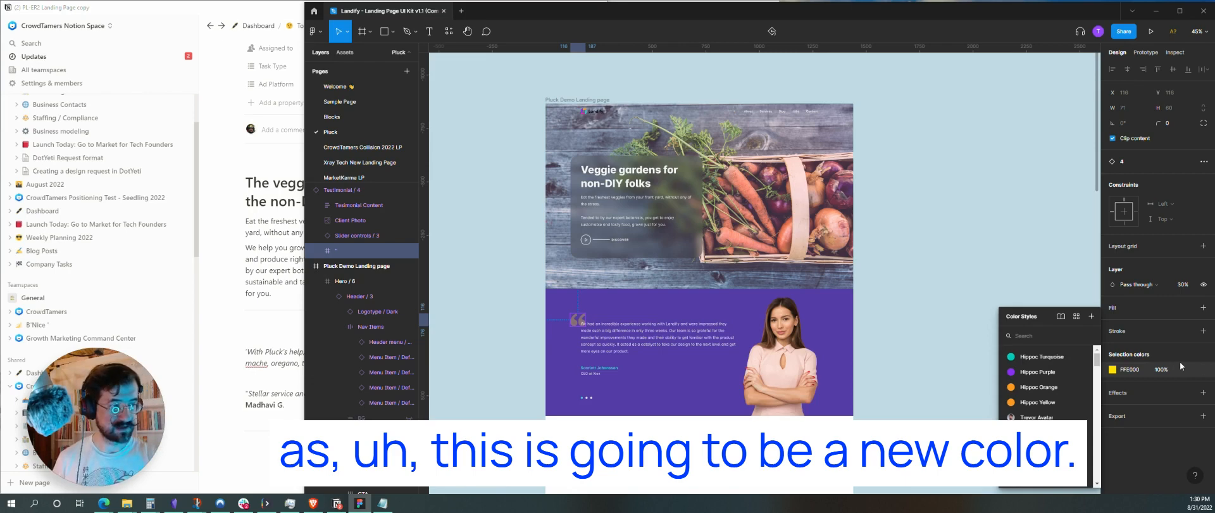
{"action": "left_click", "coordinate": [1090, 316]}
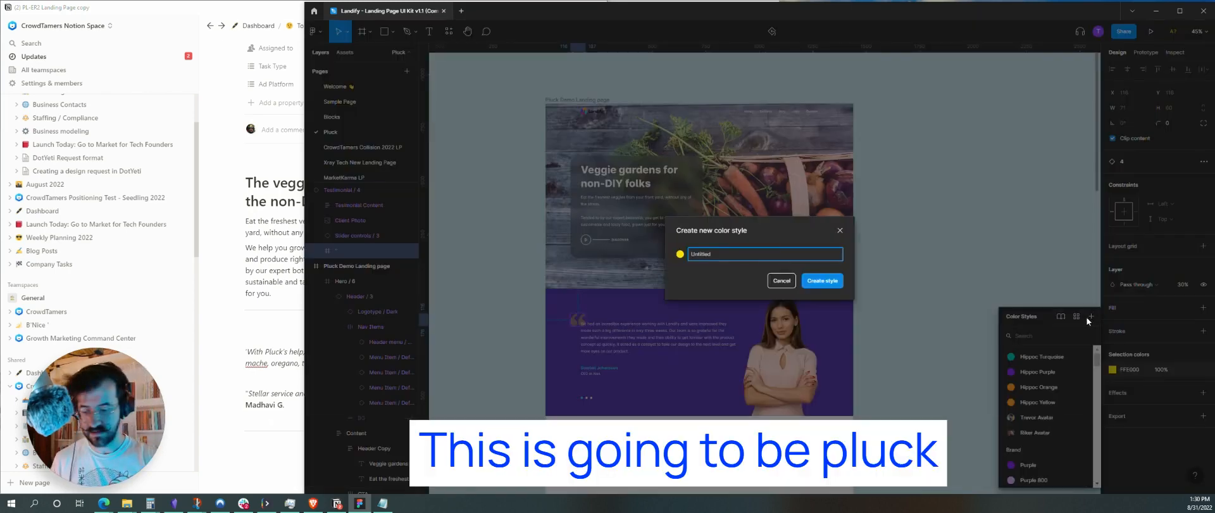
{"action": "type", "text": "Pluck /"}
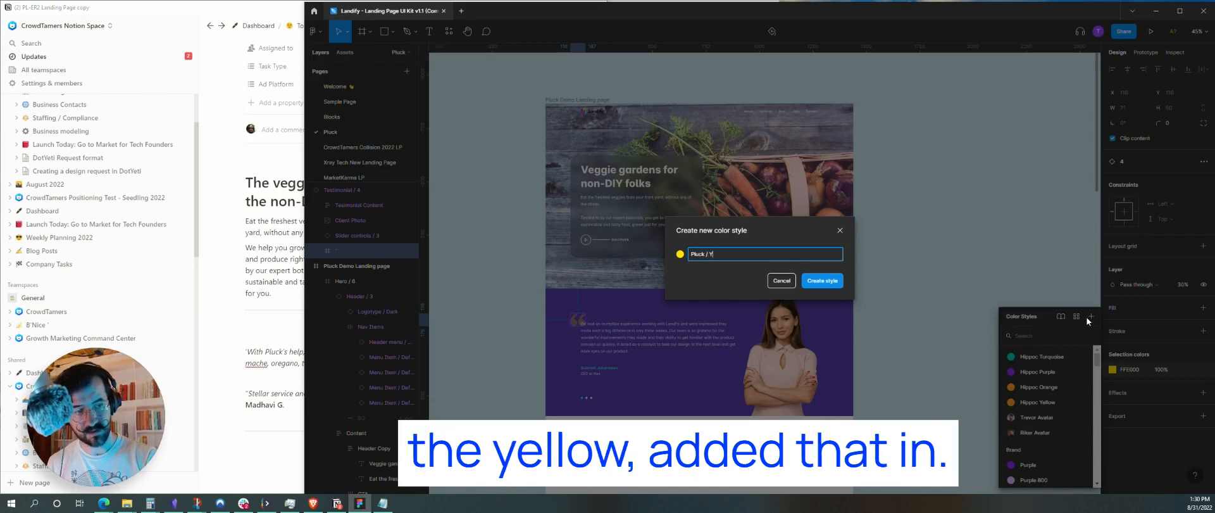
{"action": "type", "text": " Yellow"}
{"action": "key", "text": "Return"}
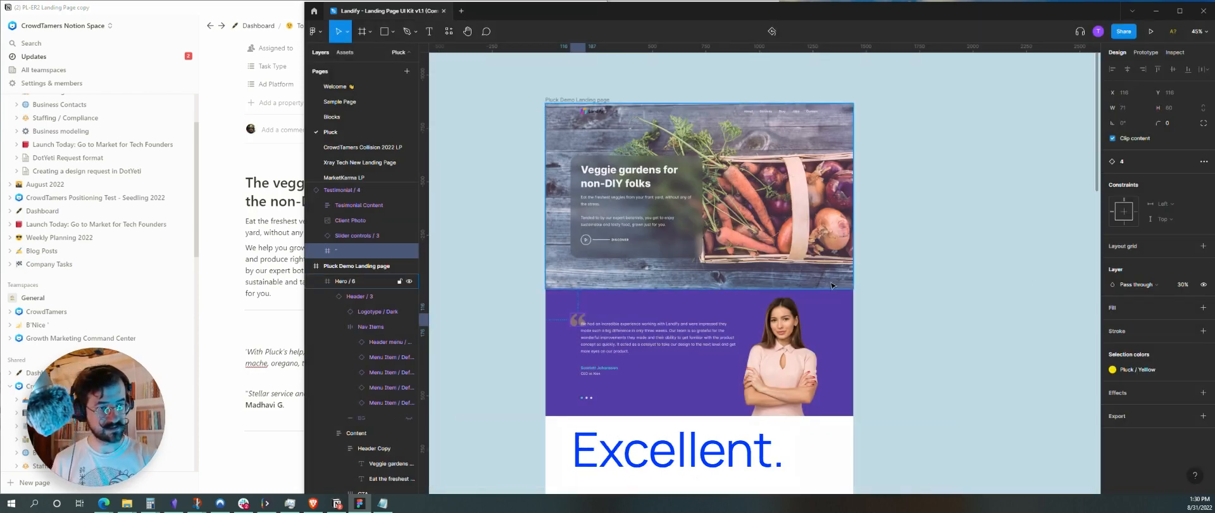
- Apply the Pluck / Yellow color style to the turquoise parts of the testimonial content and slider controls together
{"action": "left_click", "coordinate": [596, 373]}
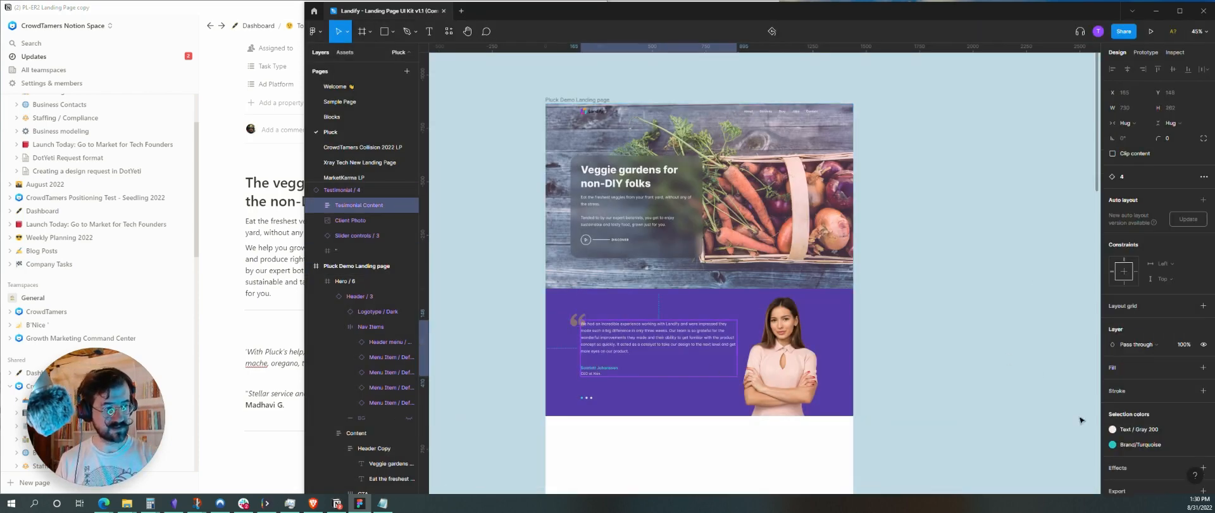
{"action": "left_click", "coordinate": [592, 398], "text": "shift"}
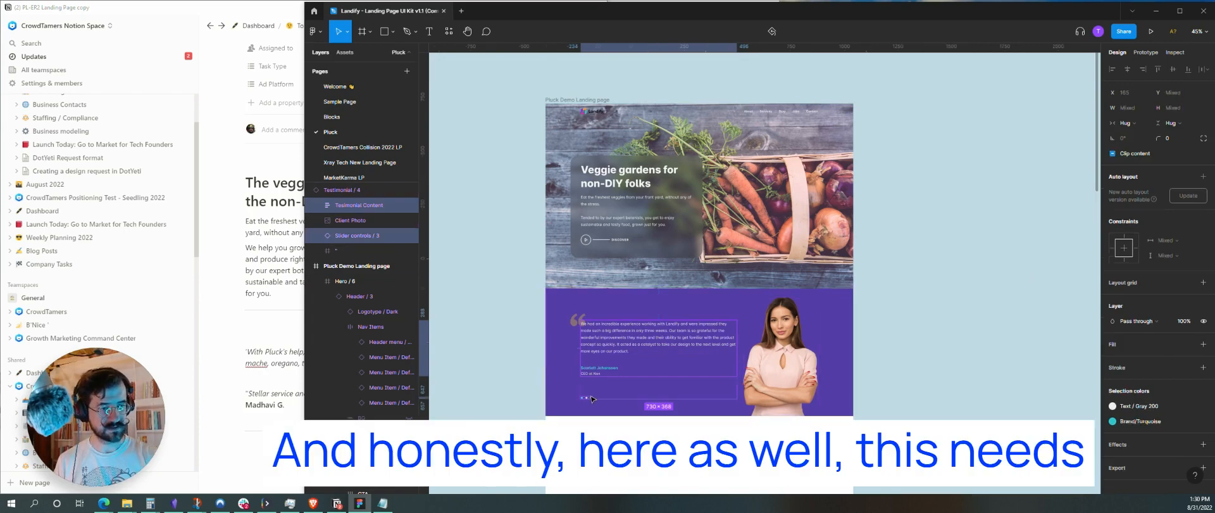
{"action": "left_click", "coordinate": [1125, 409]}
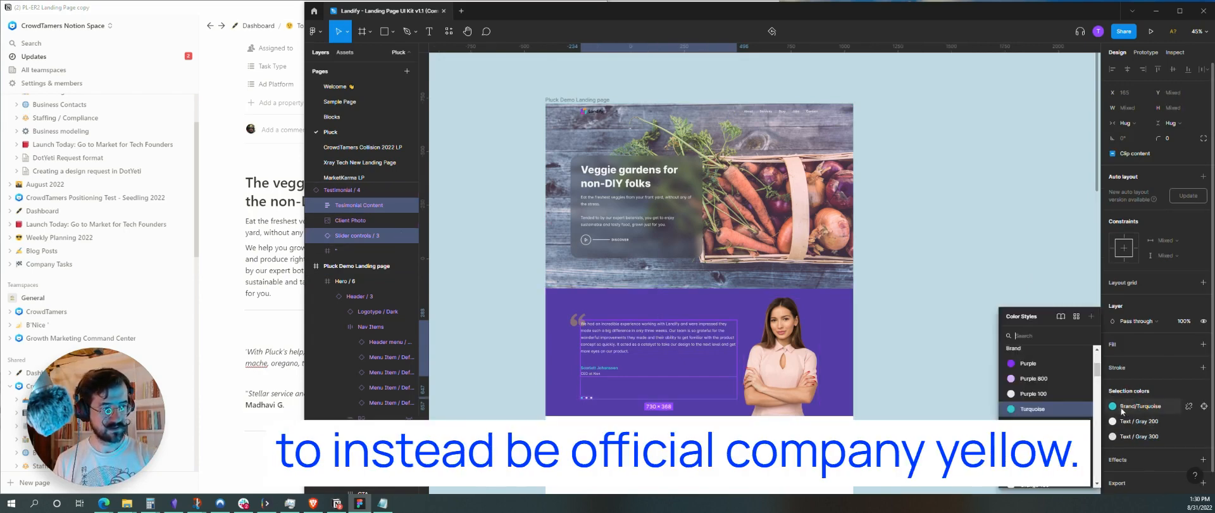
{"action": "scroll", "coordinate": [1058, 405], "scroll_direction": "down", "scroll_amount": 5}
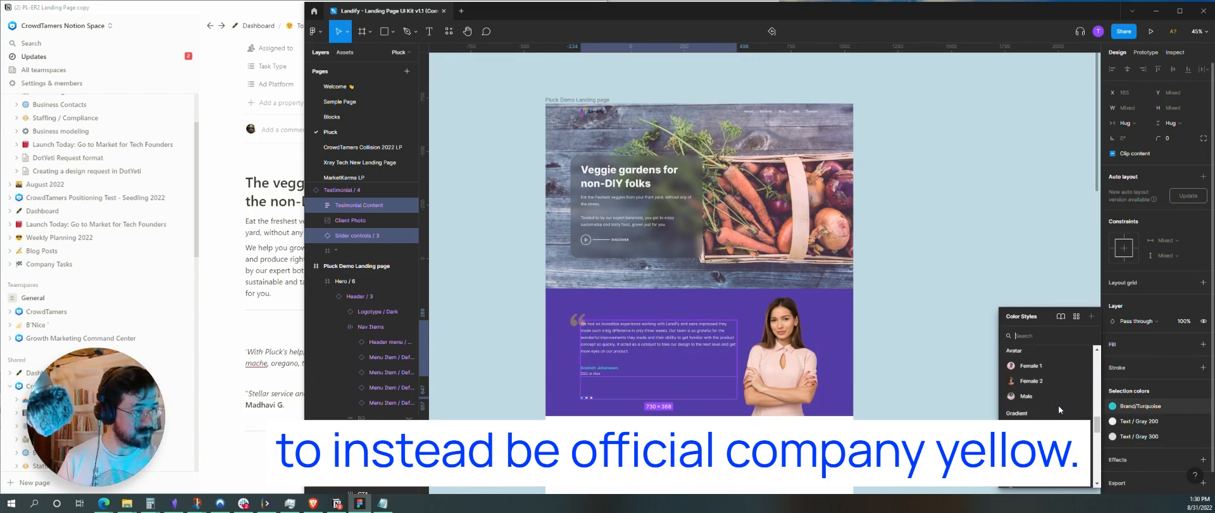
{"action": "left_click", "coordinate": [1059, 405]}
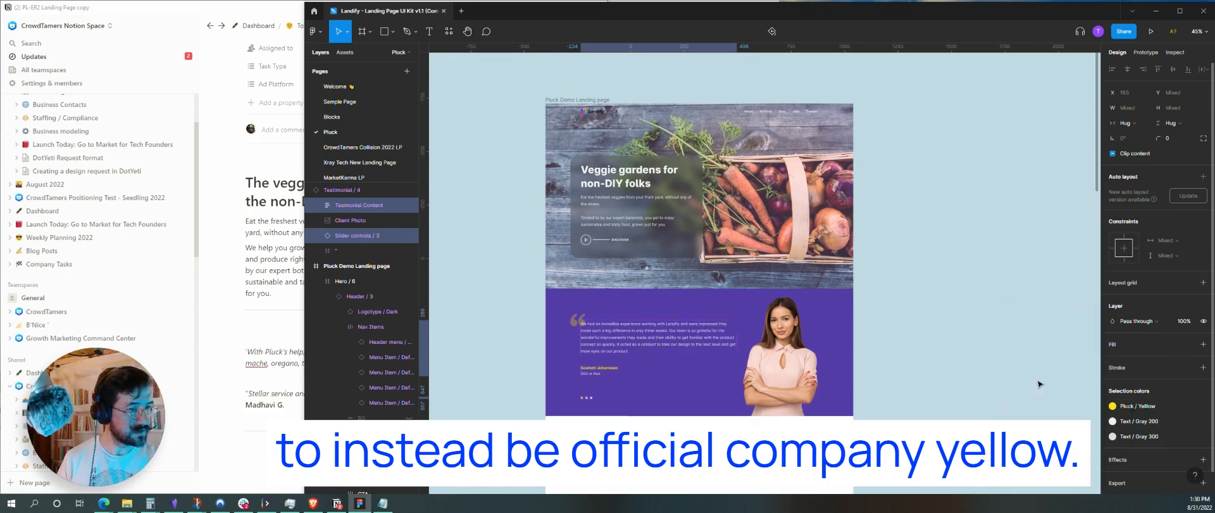
{"action": "left_click", "coordinate": [948, 395]}
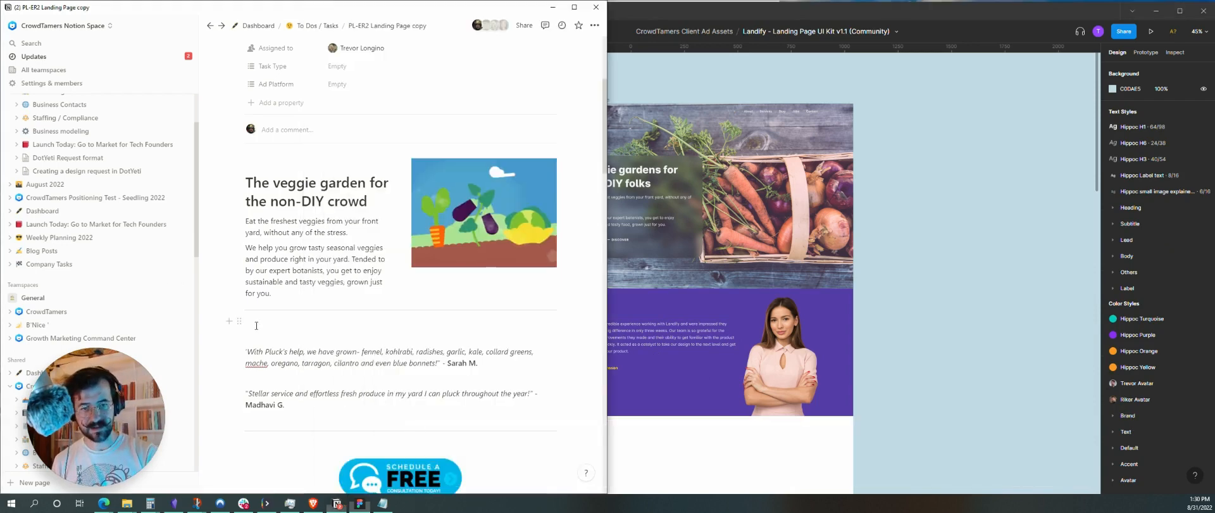
- Copy the first testimonial quote in Notion, starting "With Pluck's help", without the customer's name
{"action": "left_click", "coordinate": [299, 356]}
{"action": "triple_click", "coordinate": [299, 357]}
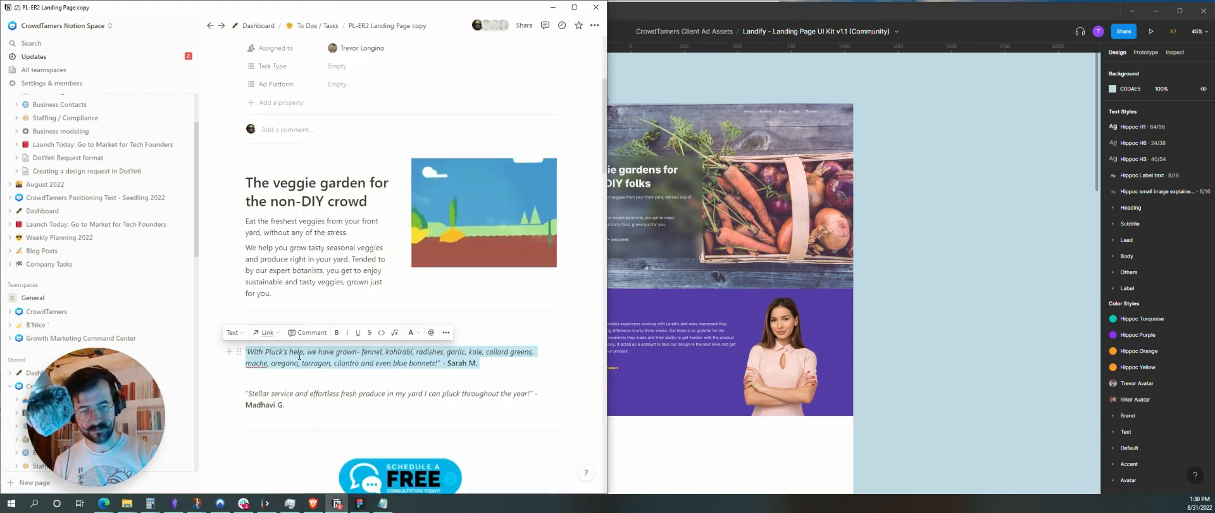
{"action": "key", "text": "Left"}
{"action": "key", "text": "shift+Down"}
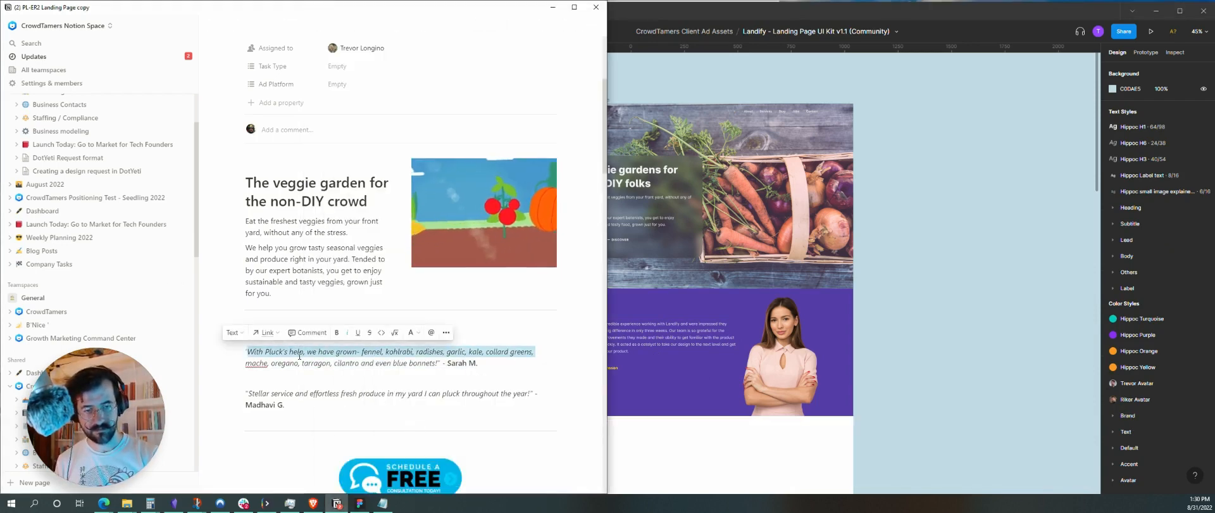
{"action": "key", "text": "ctrl+shift+Right"}
{"action": "key", "text": "ctrl+shift+Right"}
{"action": "key", "text": "ctrl+shift+Right"}
{"action": "key", "text": "ctrl+shift+Right"}
{"action": "key", "text": "ctrl+shift+Right"}
{"action": "key", "text": "ctrl+shift+Right"}
{"action": "key", "text": "ctrl+shift+Right"}
{"action": "key", "text": "ctrl+shift+Right"}
{"action": "key", "text": "ctrl+shift+Left"}
{"action": "key", "text": "ctrl+c"}
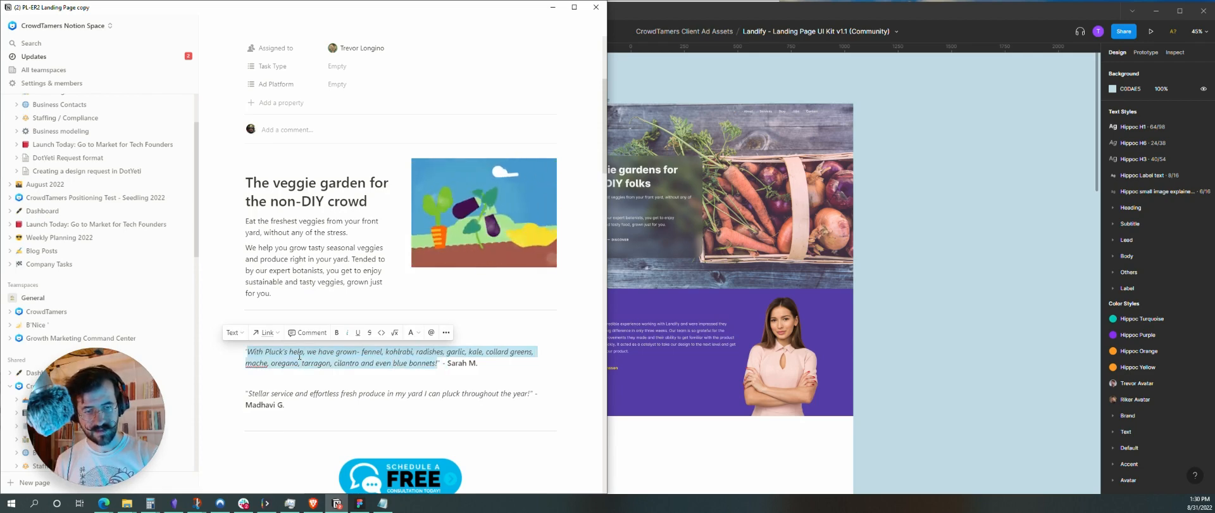
- Switch to Figma and replace the testimonial's placeholder feedback text with the copied quote starting "With Pluck's help"
{"action": "left_click", "coordinate": [659, 335]}
{"action": "key", "text": "Return"}
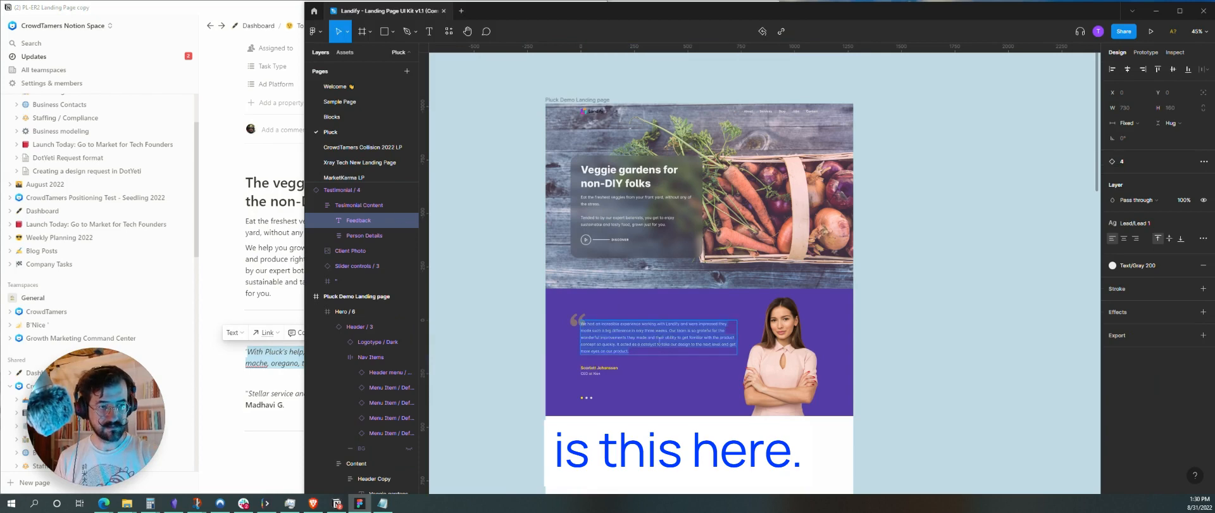
{"action": "key", "text": "ctrl+v"}
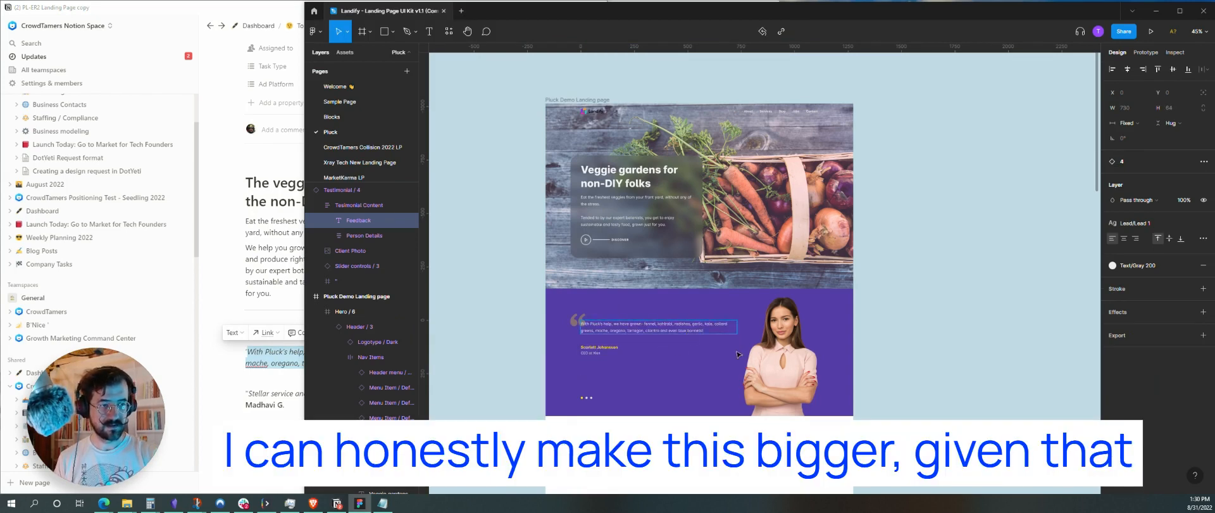
{"action": "key", "text": "Escape"}
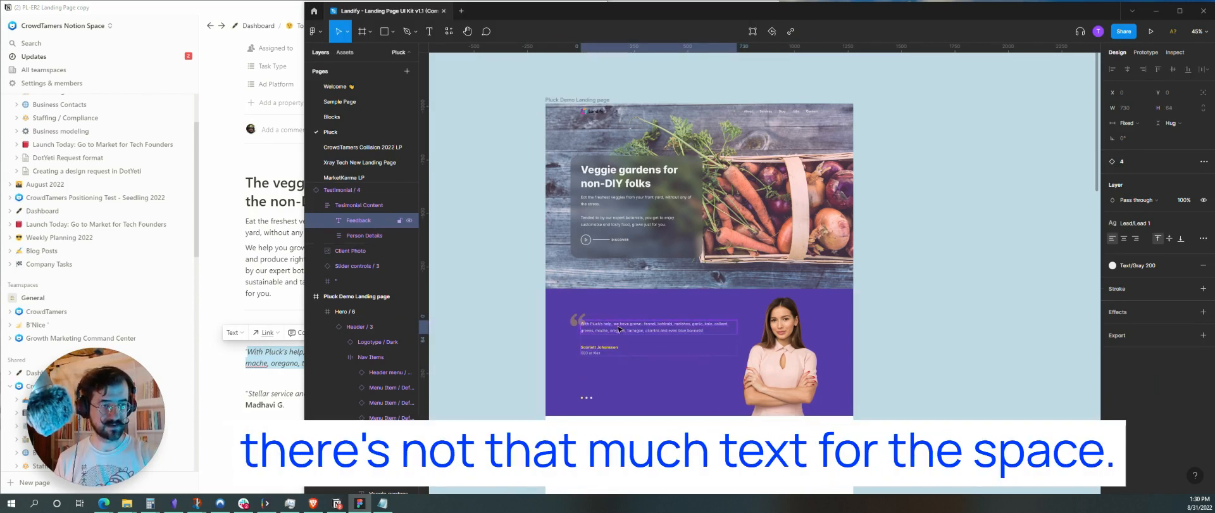
- Try the H5 and H3 heading text styles on the testimonial quote
{"action": "left_click", "coordinate": [1139, 223]}
{"action": "scroll", "coordinate": [1158, 323], "scroll_direction": "up", "scroll_amount": 3}
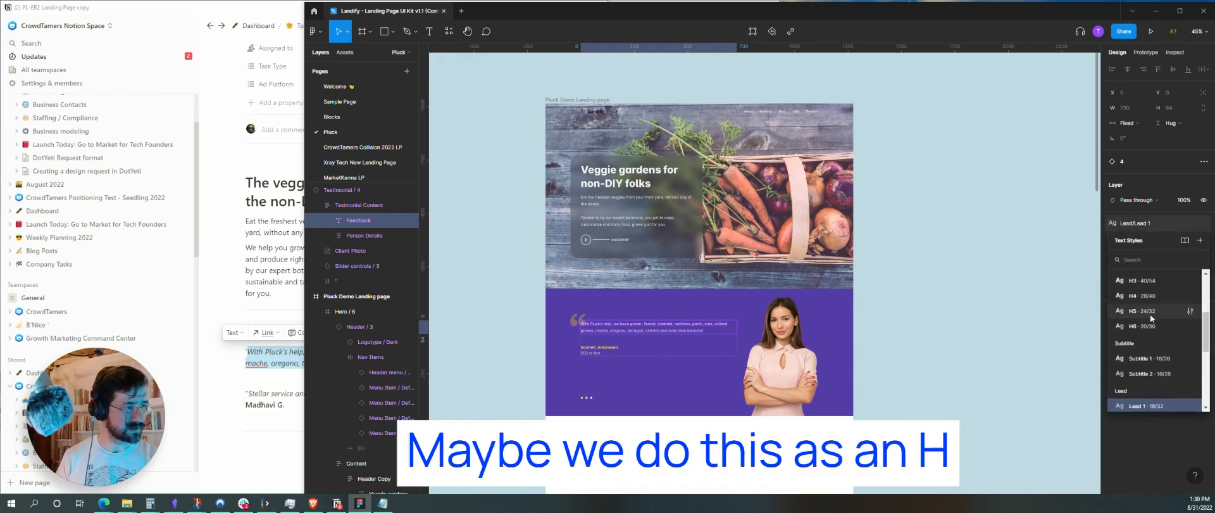
{"action": "left_click", "coordinate": [1150, 314]}
{"action": "left_click", "coordinate": [1136, 223]}
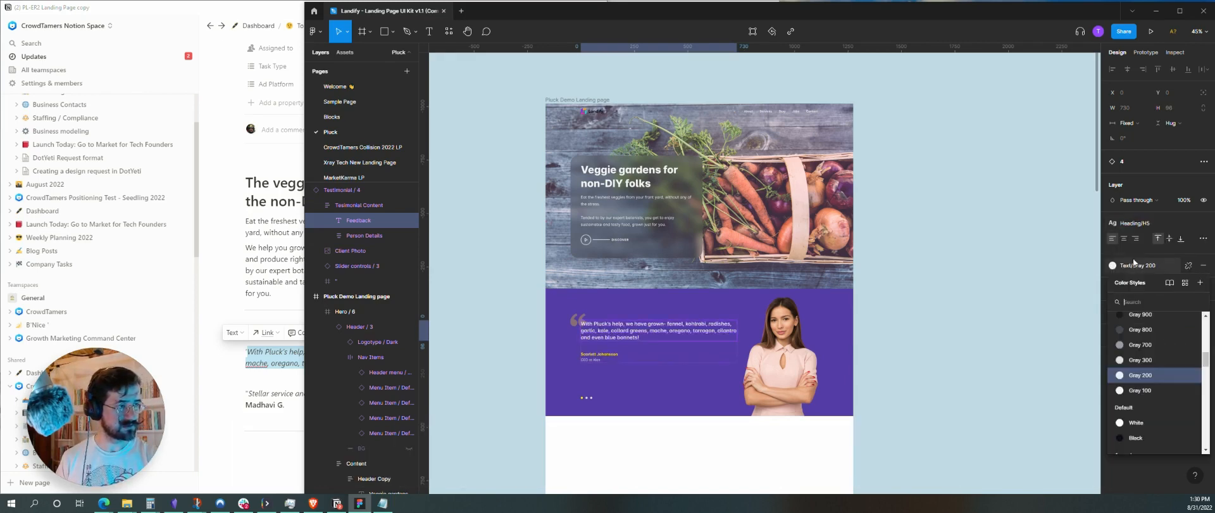
{"action": "scroll", "coordinate": [1151, 283], "scroll_direction": "down", "scroll_amount": 1}
{"action": "left_click", "coordinate": [1157, 300]}
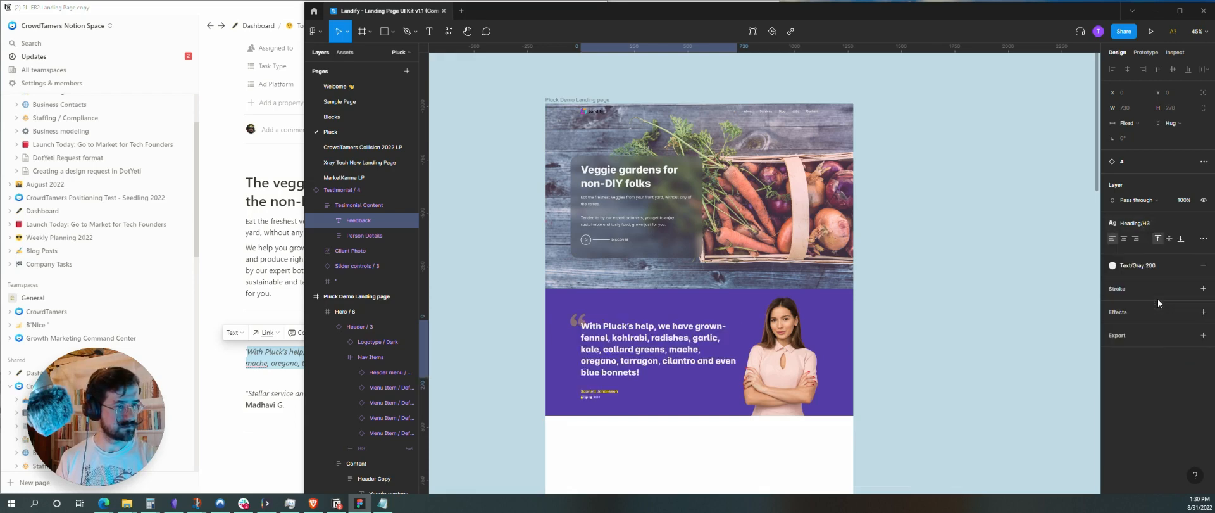
- Apply the H4 heading text style to the testimonial quote and deselect it
{"action": "left_click", "coordinate": [1133, 222]}
{"action": "left_click", "coordinate": [1137, 346]}
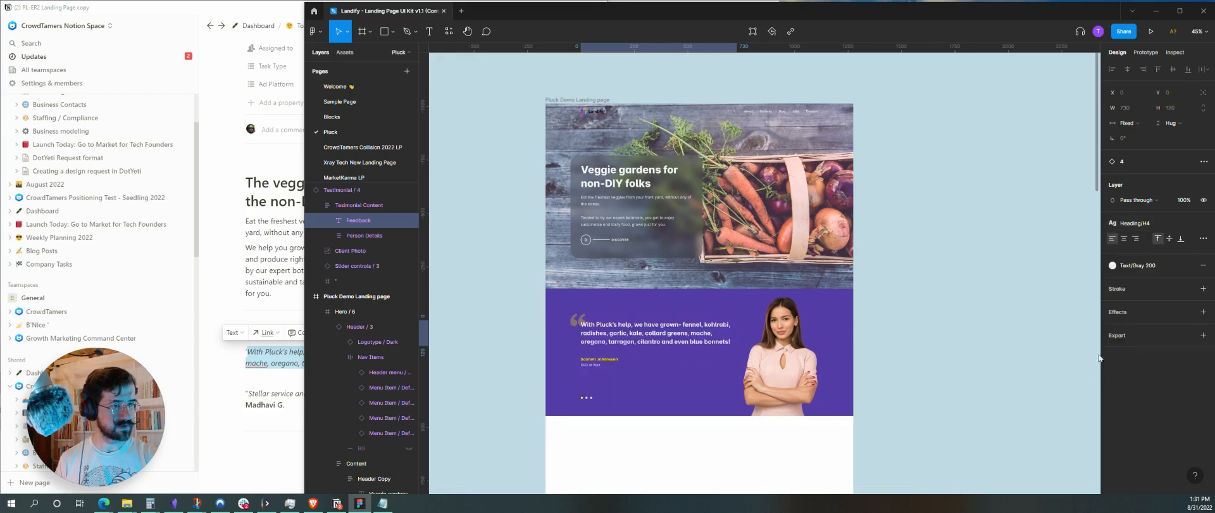
{"action": "left_click", "coordinate": [856, 388]}
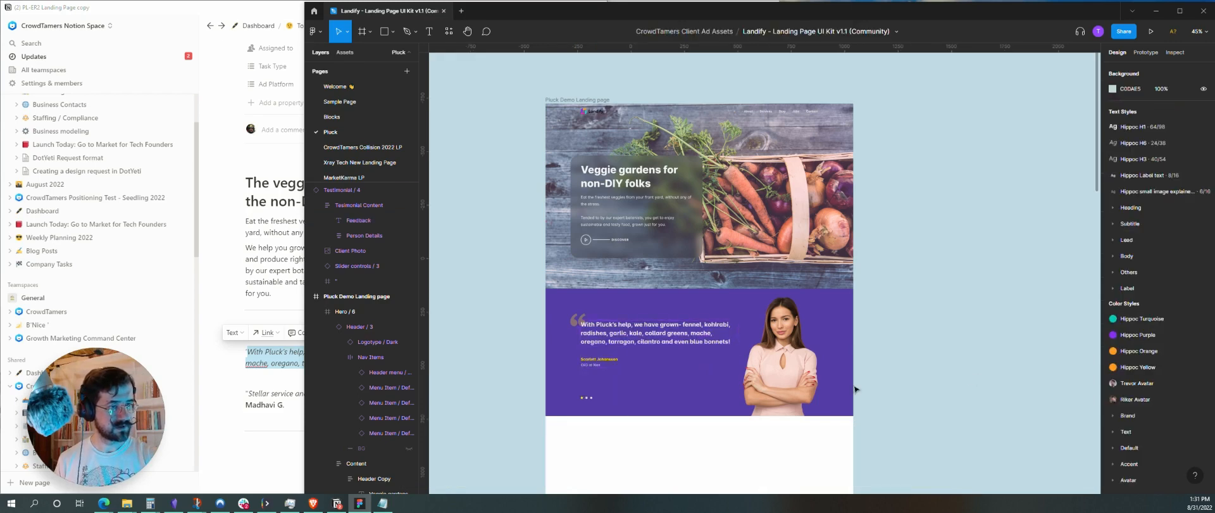
- Replace the placeholder name under the quote with the customer's first name and last initial
{"action": "left_click", "coordinate": [600, 370]}
{"action": "double_click", "coordinate": [601, 367]}
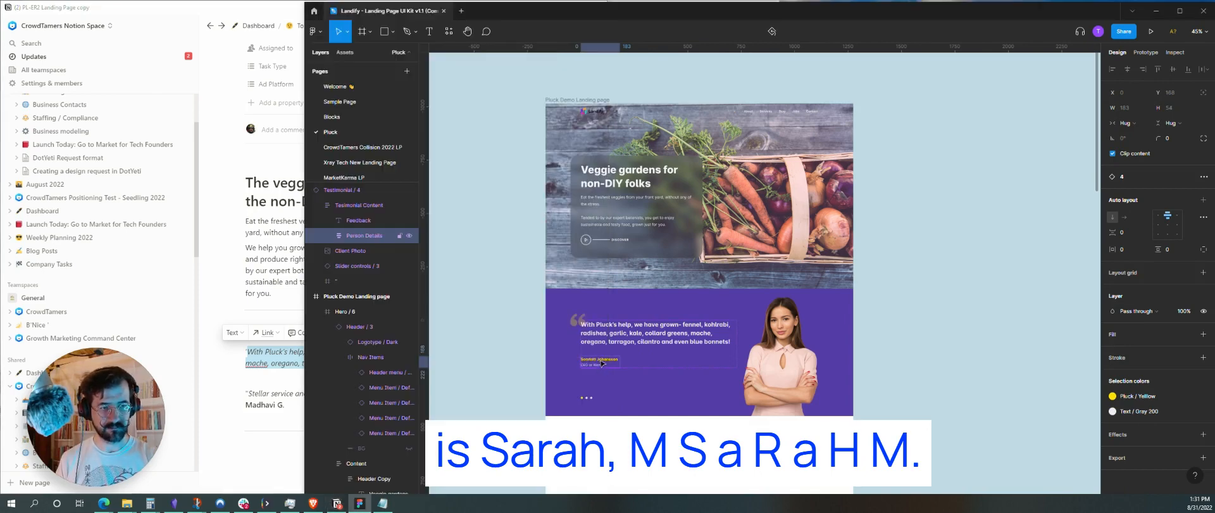
{"action": "double_click", "coordinate": [602, 364]}
{"action": "double_click", "coordinate": [602, 364]}
{"action": "type", "text": "S"}
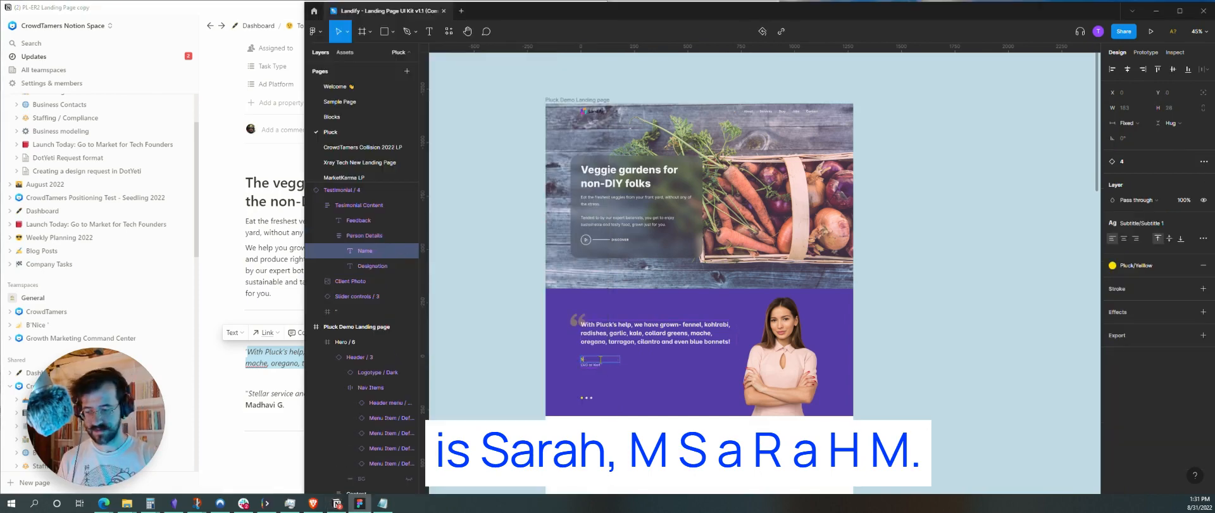
{"action": "type", "text": "arah, M."}
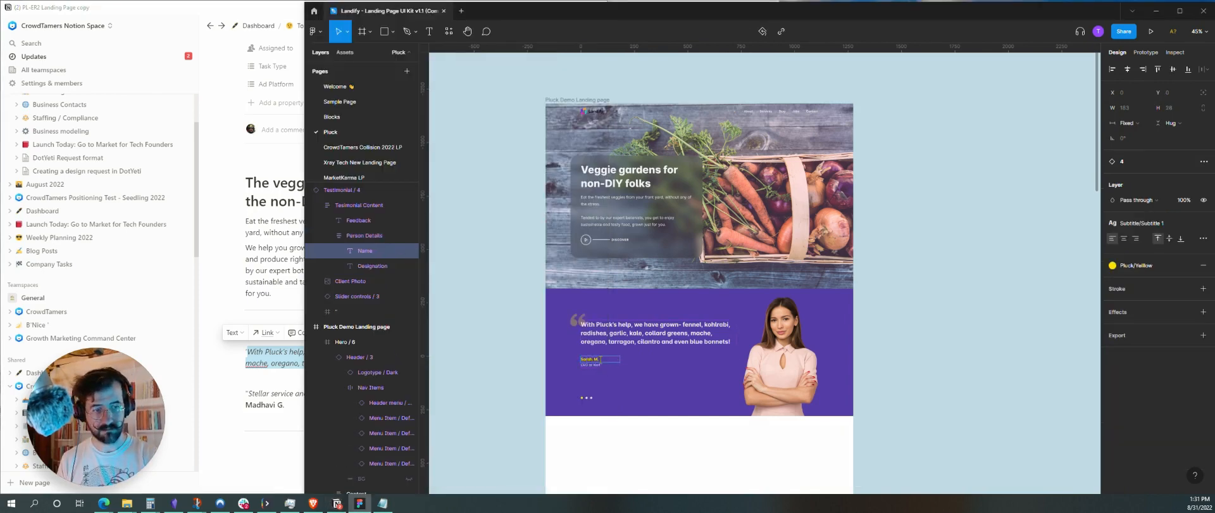
- Replace the designation under the customer's name with "Happy Pluck Customer since June 2022"
{"action": "double_click", "coordinate": [600, 365]}
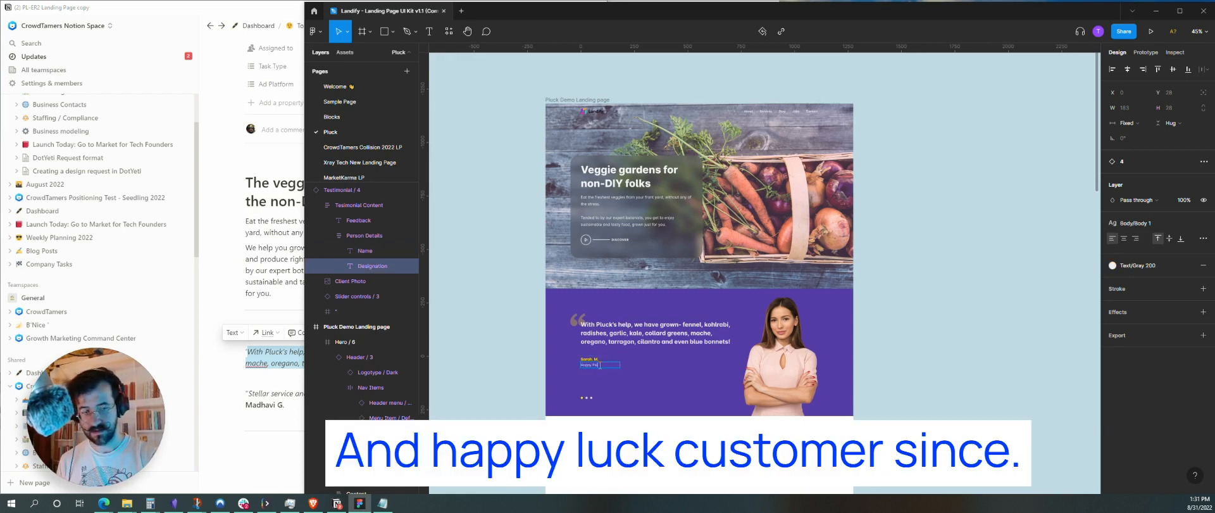
{"action": "type", "text": "Happy Pluck Customer since June 2022"}
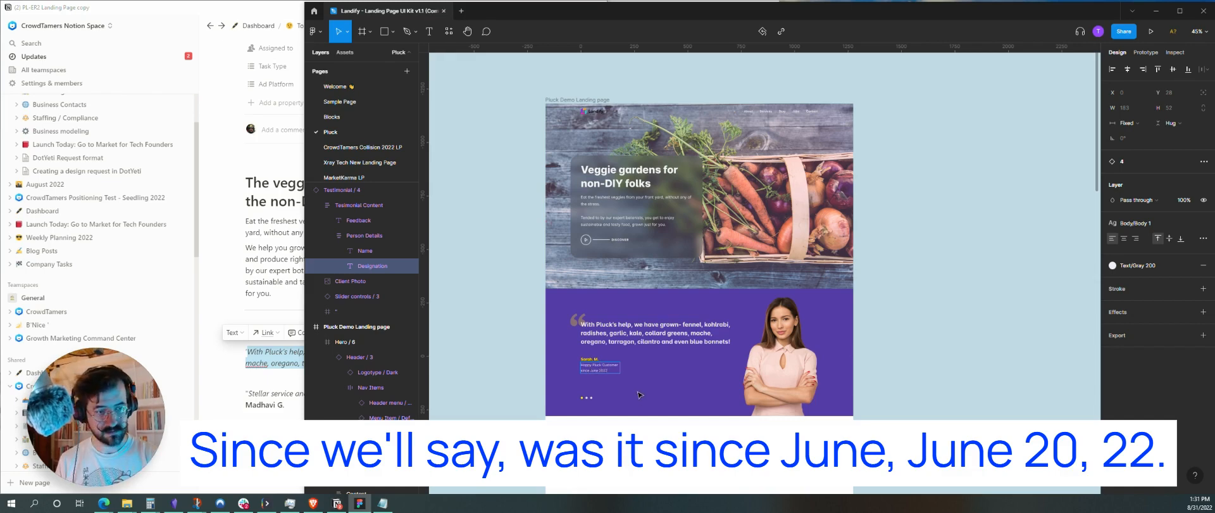
{"action": "key", "text": "Escape"}
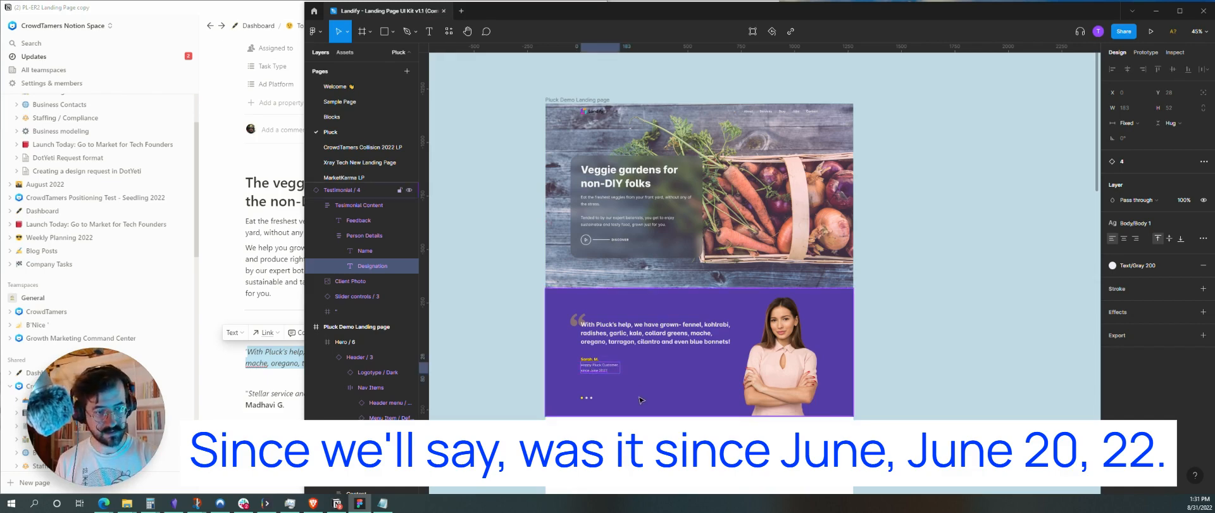
- Detach the Testimonial / 4 instance from its component so the text boxes inside can be resized
{"action": "double_click", "coordinate": [619, 370]}
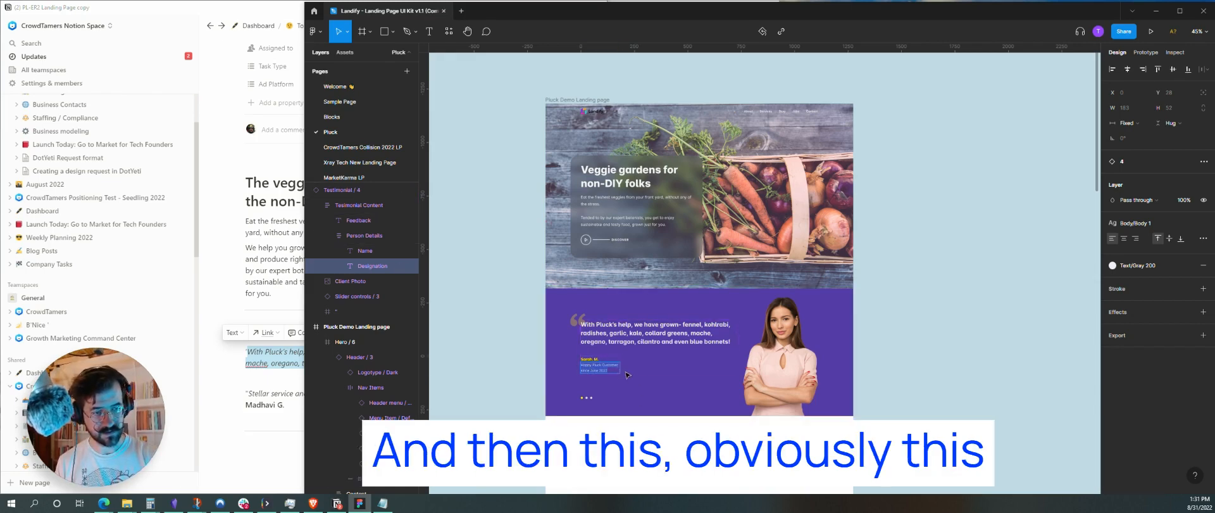
{"action": "key", "text": "Escape"}
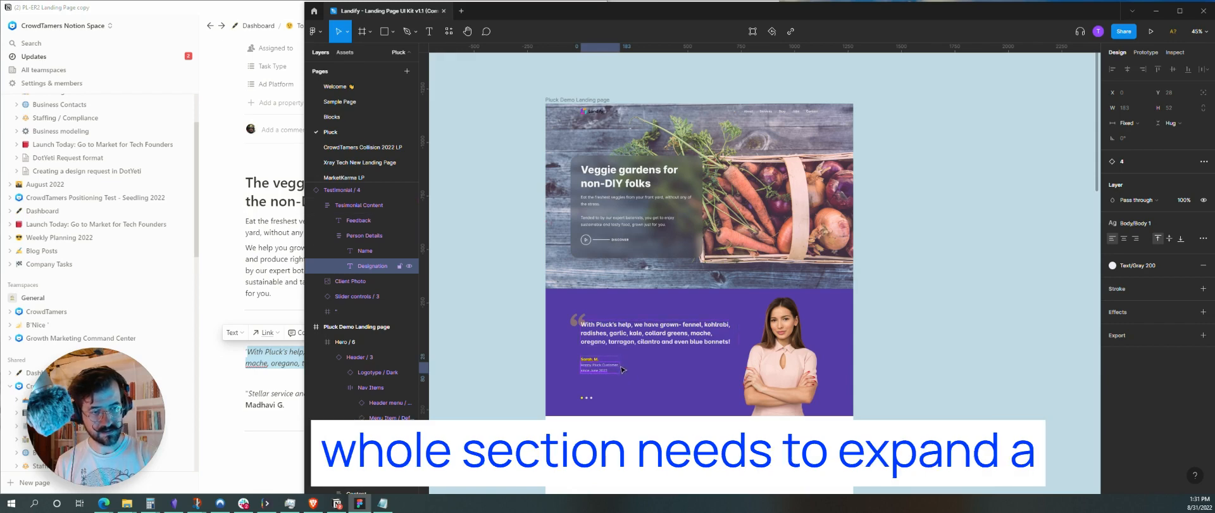
{"action": "scroll", "coordinate": [620, 370], "scroll_direction": "up", "scroll_amount": 5}
{"action": "key", "text": "Escape"}
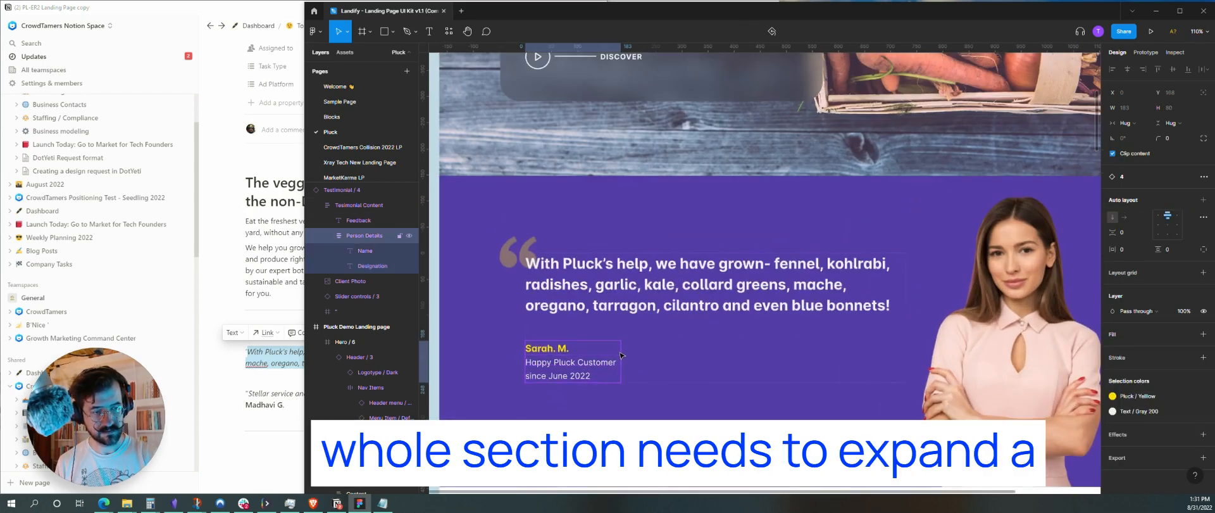
{"action": "left_click", "coordinate": [622, 356]}
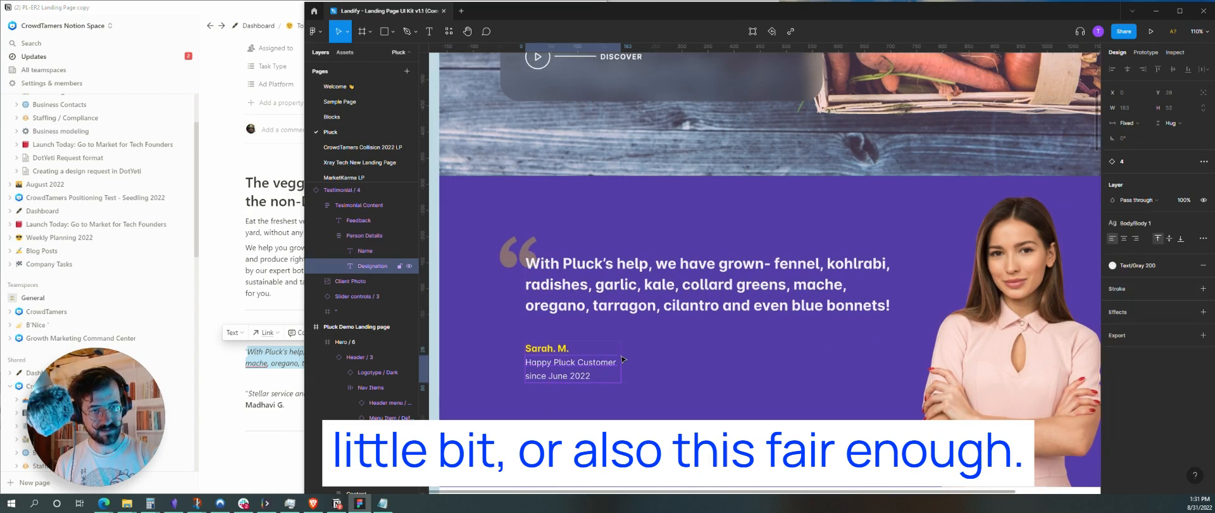
{"action": "right_click", "coordinate": [387, 191]}
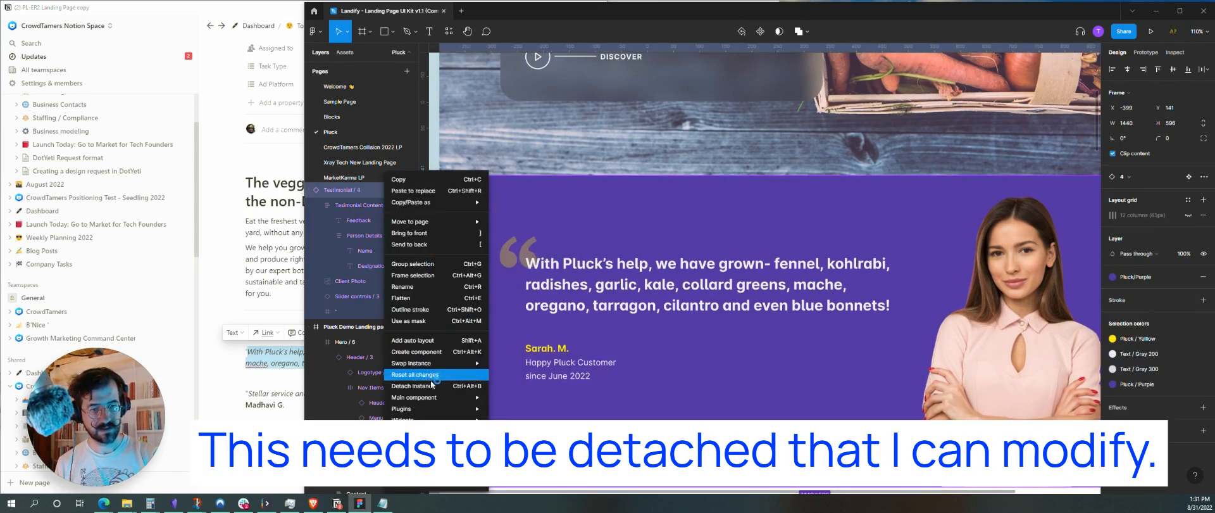
{"action": "left_click", "coordinate": [433, 385]}
- Give the Person Details frame 140 of right padding and widen its designation text box to 360 so it fits on one line
{"action": "left_click", "coordinate": [589, 372]}
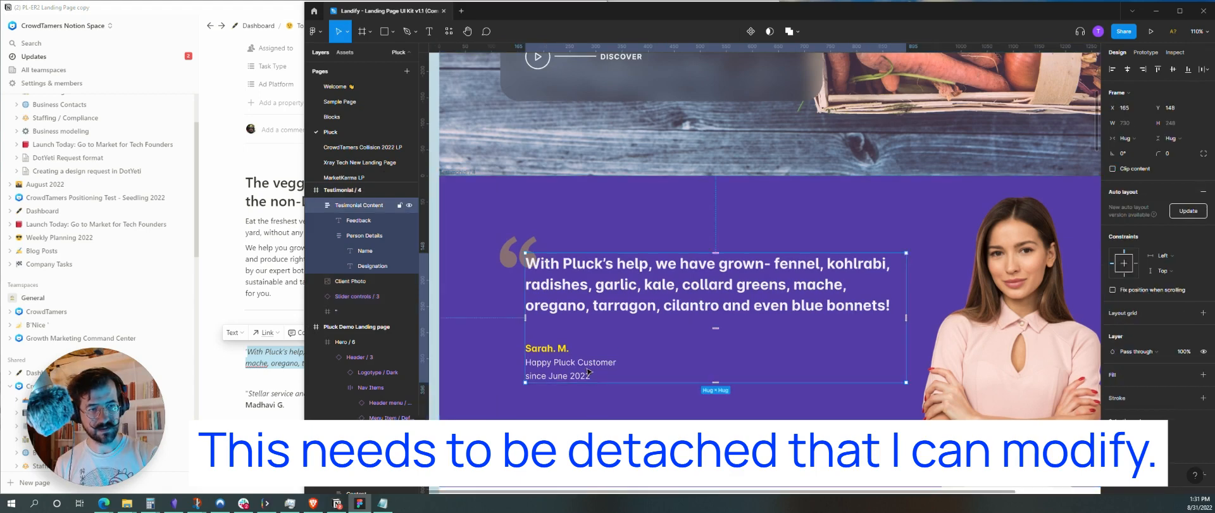
{"action": "left_click", "coordinate": [611, 368]}
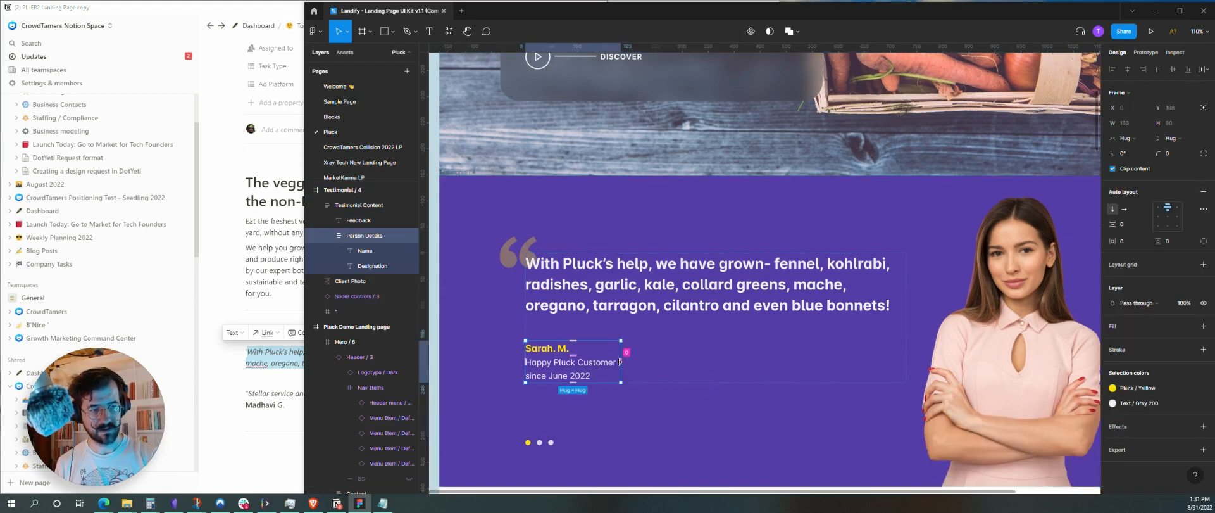
{"action": "left_click_drag", "start_coordinate": [621, 362], "coordinate": [694, 362]}
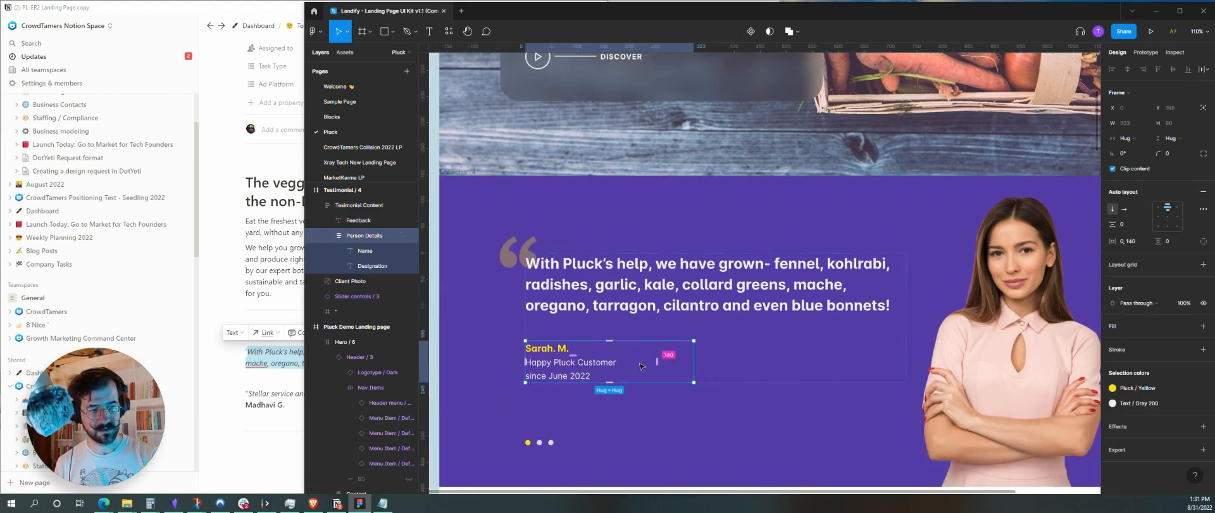
{"action": "left_click", "coordinate": [601, 365]}
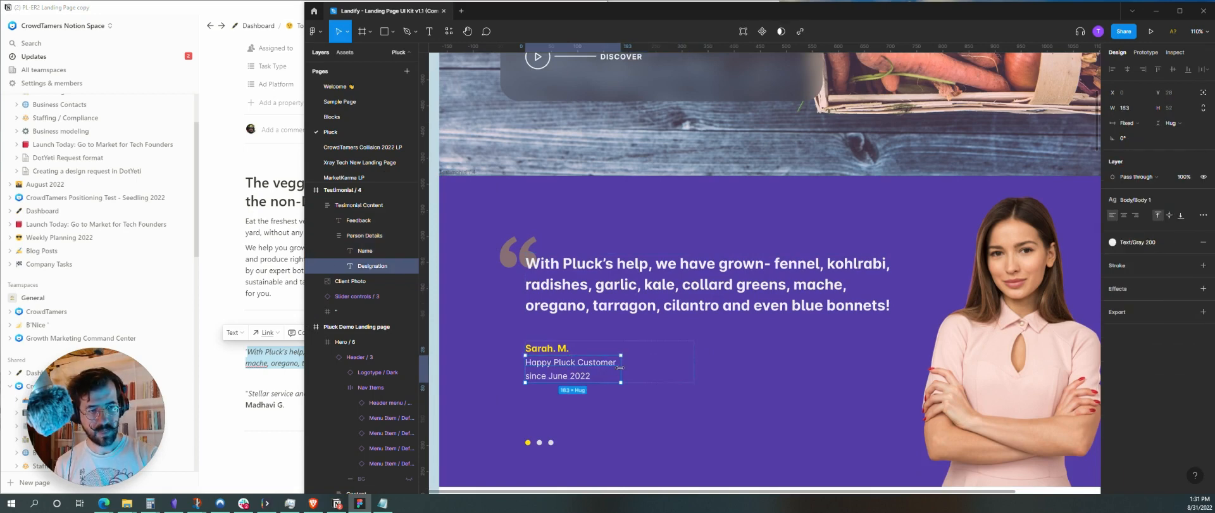
{"action": "left_click_drag", "start_coordinate": [645, 364], "coordinate": [713, 365]}
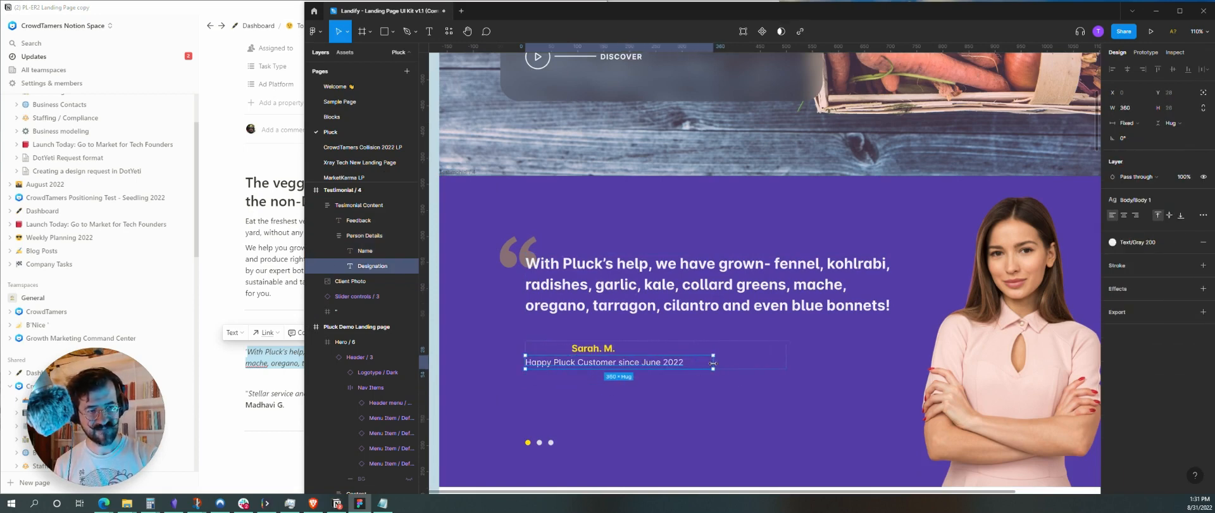
- Widen the customer name's text box leftward to about 358 so the name lines up with the designation's left edge
{"action": "left_click", "coordinate": [616, 348]}
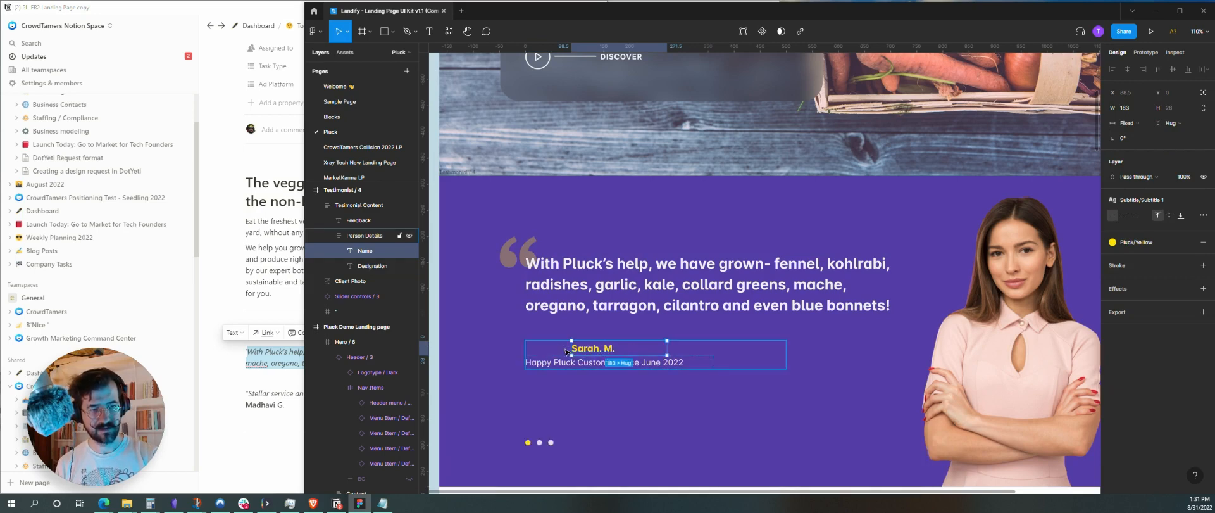
{"action": "double_click", "coordinate": [584, 347]}
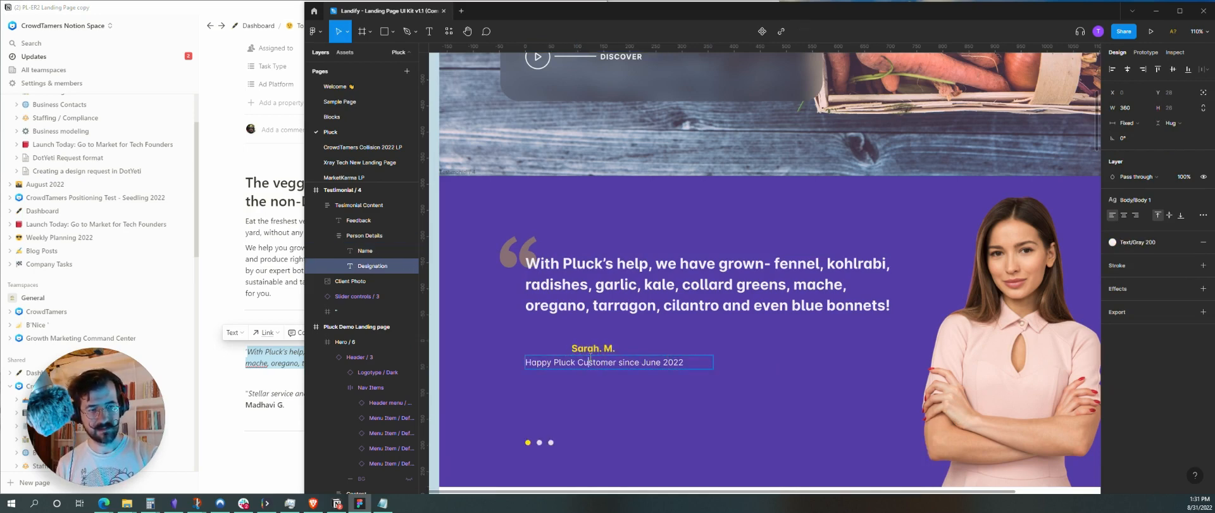
{"action": "left_click", "coordinate": [563, 361]}
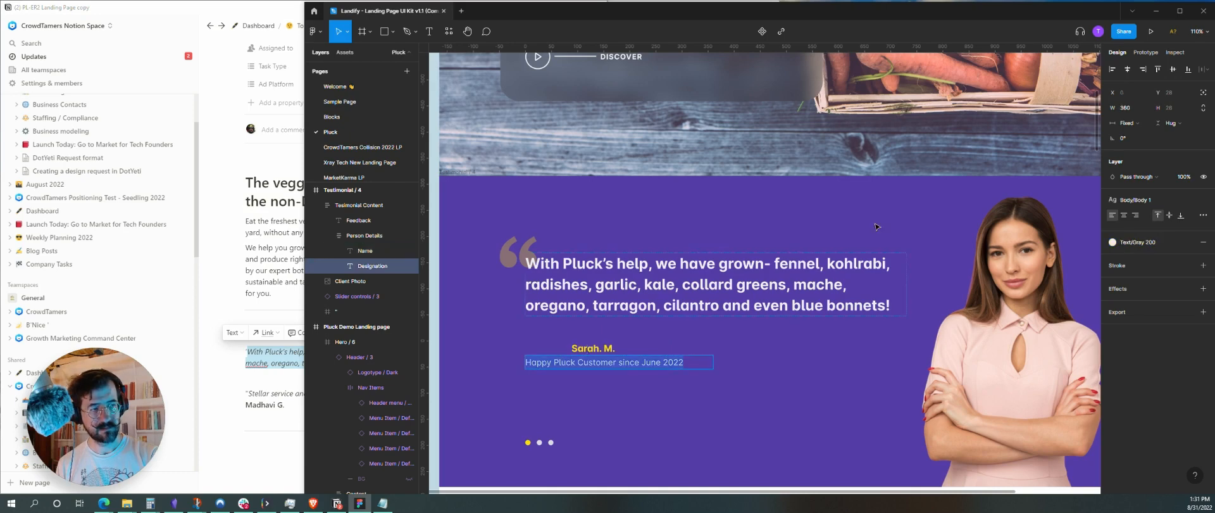
{"action": "left_click", "coordinate": [582, 348]}
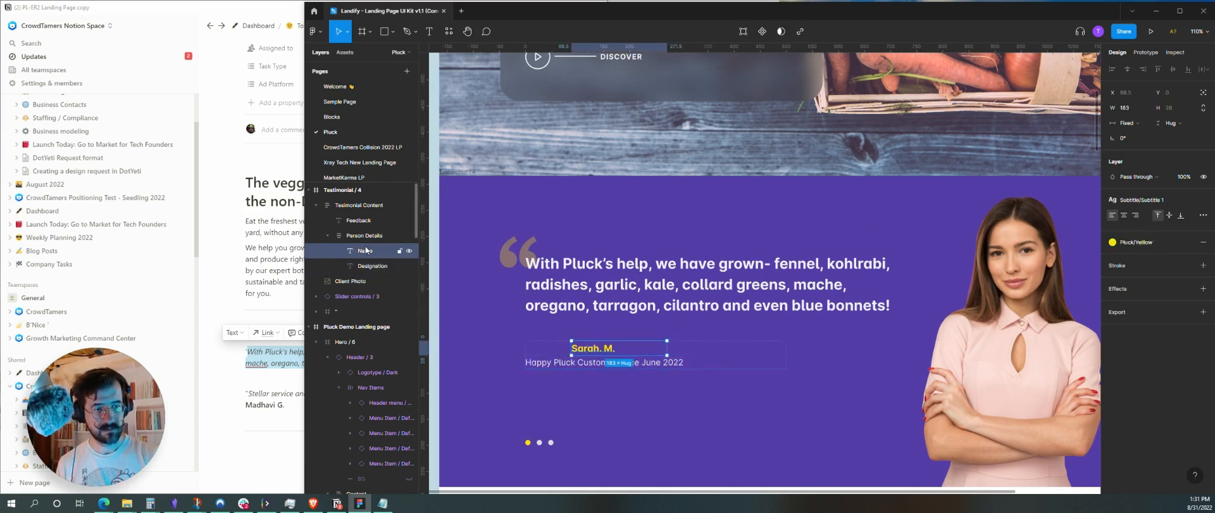
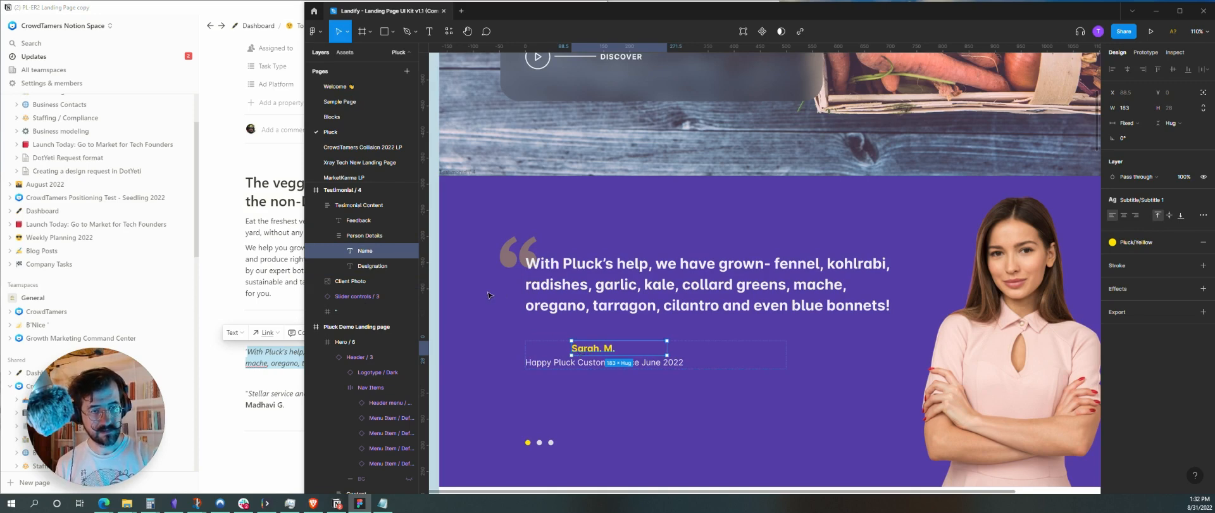
{"action": "key", "text": "Escape"}
{"action": "left_click", "coordinate": [581, 350]}
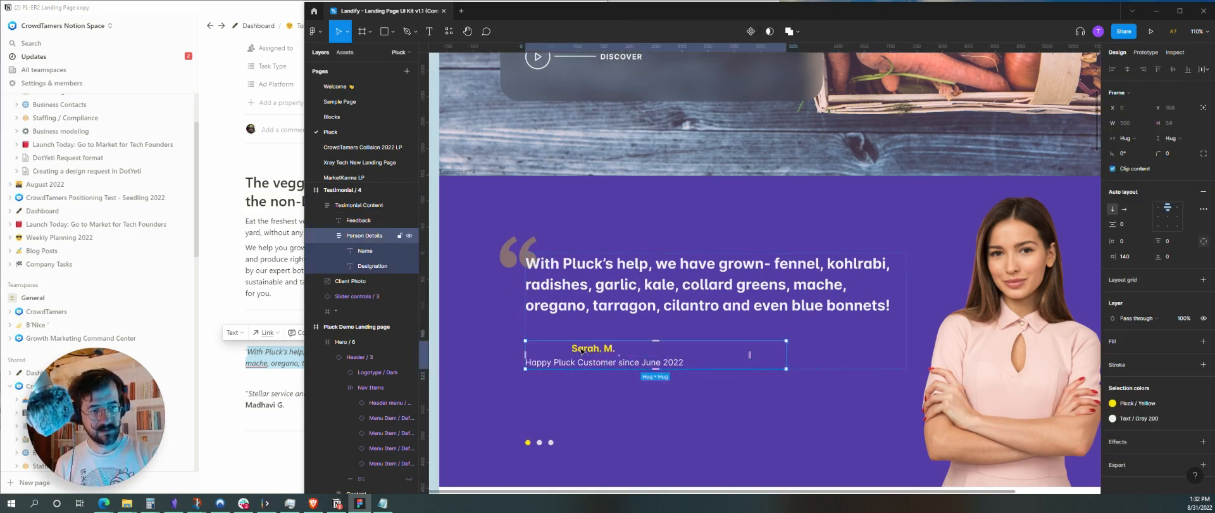
{"action": "left_click_drag", "start_coordinate": [570, 347], "coordinate": [479, 347]}
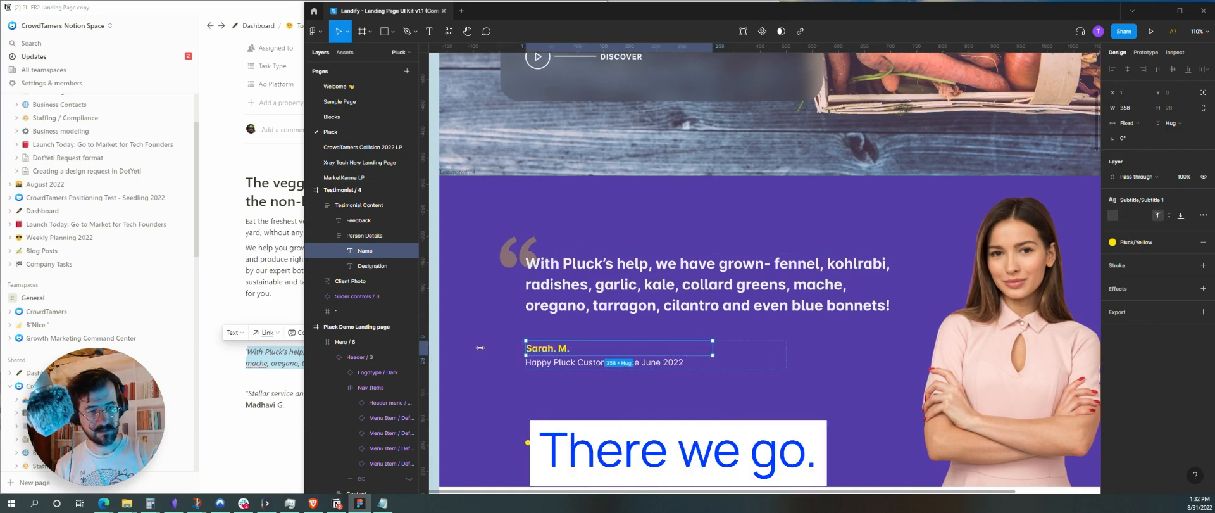
{"action": "key", "text": "Return"}
{"action": "key", "text": "Escape"}
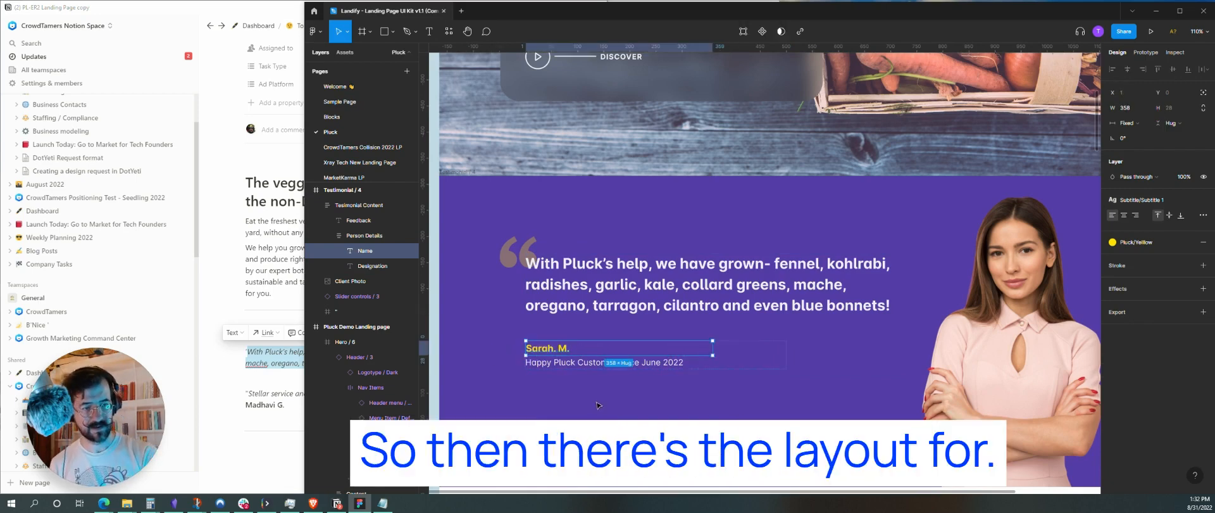
- Switch to the landing page copy in Notion and examine the sections following the testimonial quotes
{"action": "scroll", "coordinate": [772, 358], "scroll_direction": "down", "scroll_amount": 5}
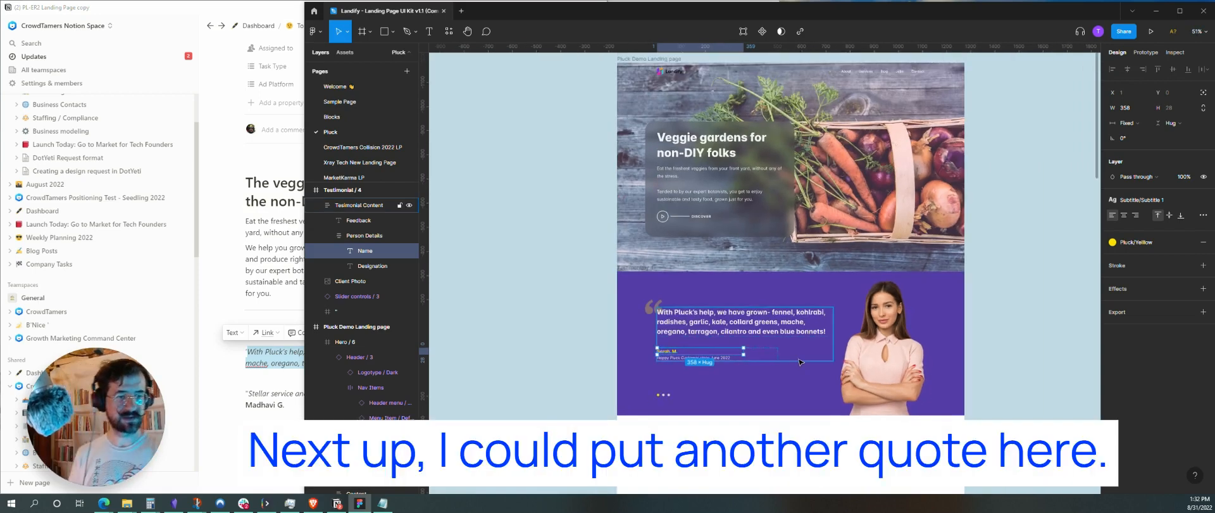
{"action": "scroll", "coordinate": [773, 357], "scroll_direction": "down", "scroll_amount": 2}
{"action": "left_click", "coordinate": [239, 419]}
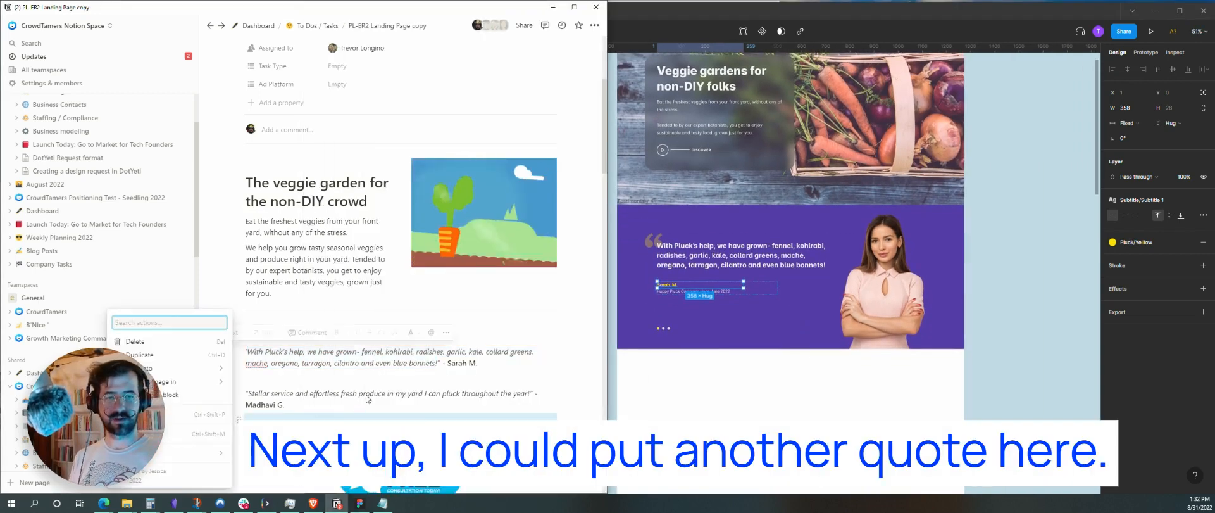
{"action": "left_click", "coordinate": [510, 385]}
{"action": "scroll", "coordinate": [510, 384], "scroll_direction": "down", "scroll_amount": 3}
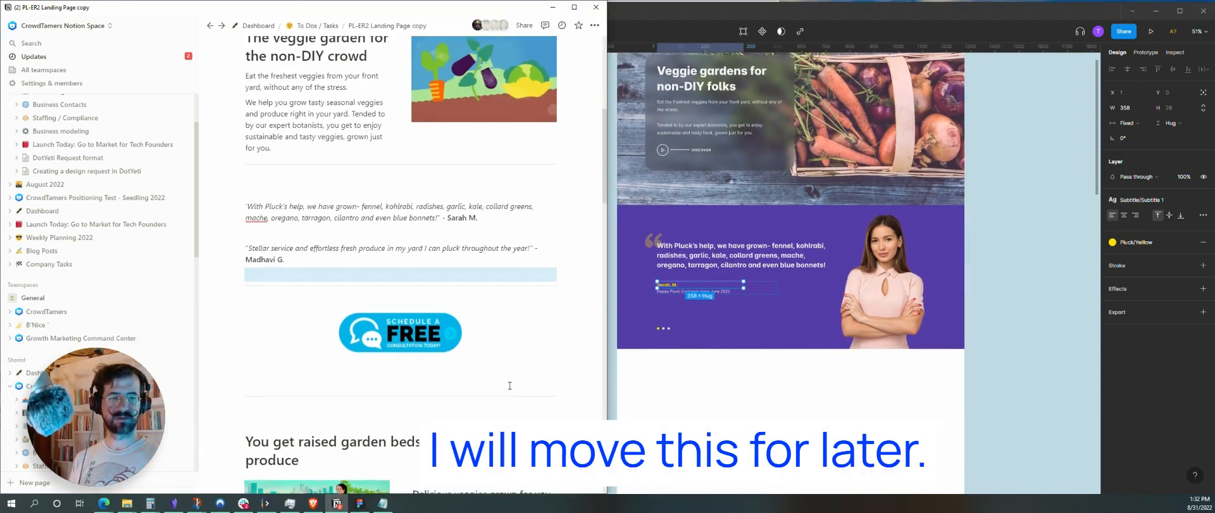
- Replace the hero section's call-to-action text beside the play icon with "Schedule a free consultation"
{"action": "left_click", "coordinate": [701, 152]}
{"action": "double_click", "coordinate": [701, 152]}
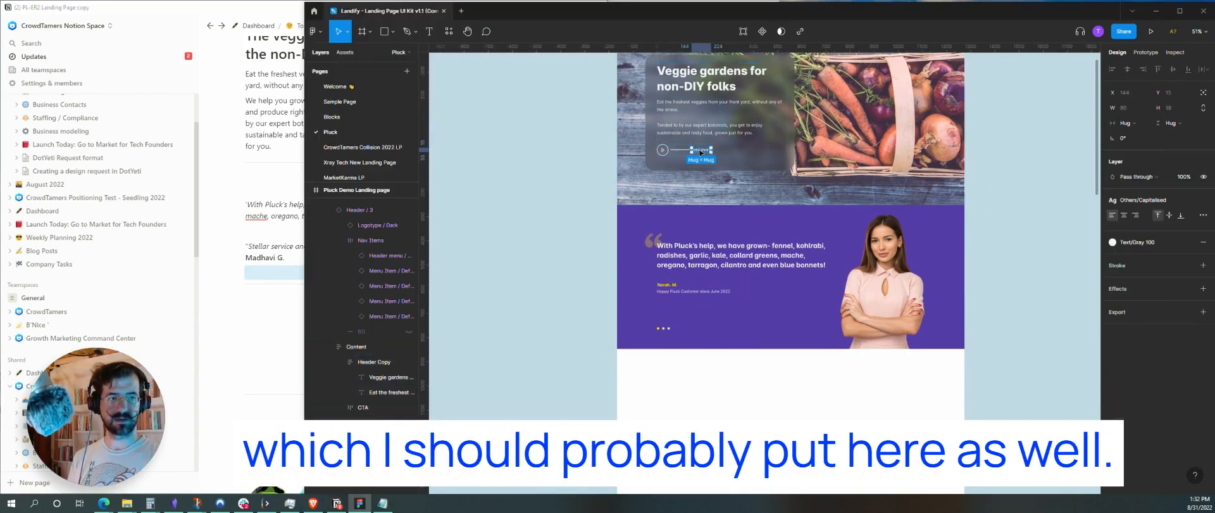
{"action": "type", "text": "S"}
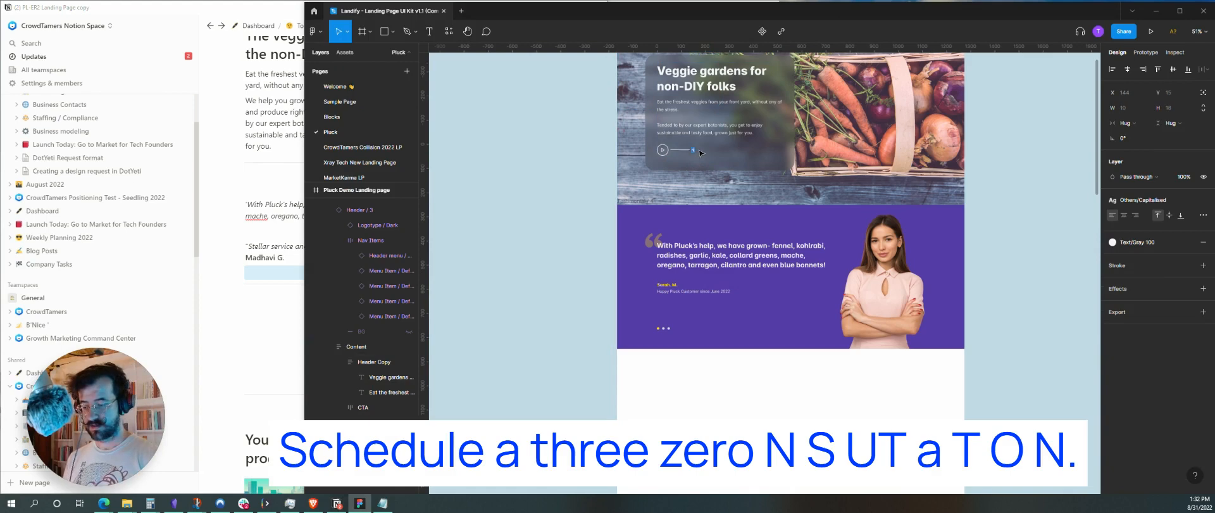
{"action": "type", "text": "chedule a 30"}
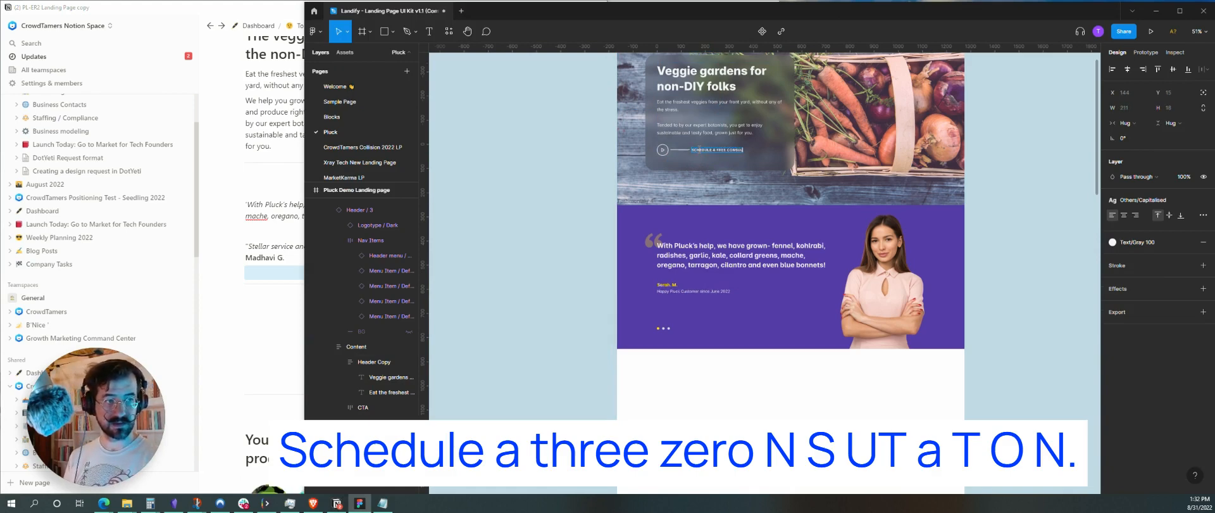
{"action": "type", "text": "ltation"}
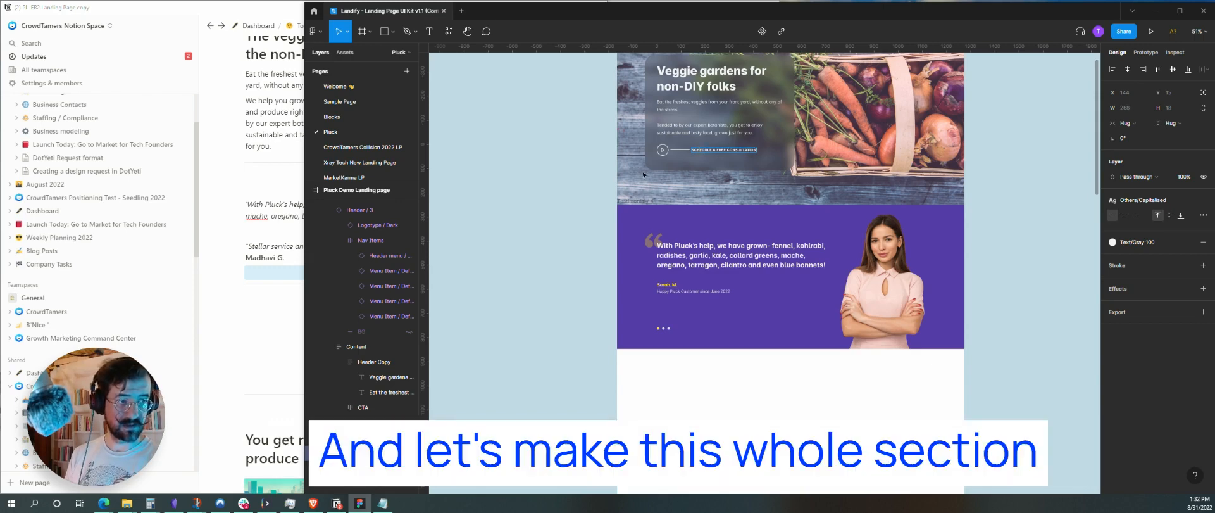
{"action": "key", "text": "Escape"}
- Recolor the hero's whole CTA frame, including icon, line and text, with the Pluck Yellow color style
{"action": "left_click", "coordinate": [667, 152]}
{"action": "left_click", "coordinate": [599, 162]}
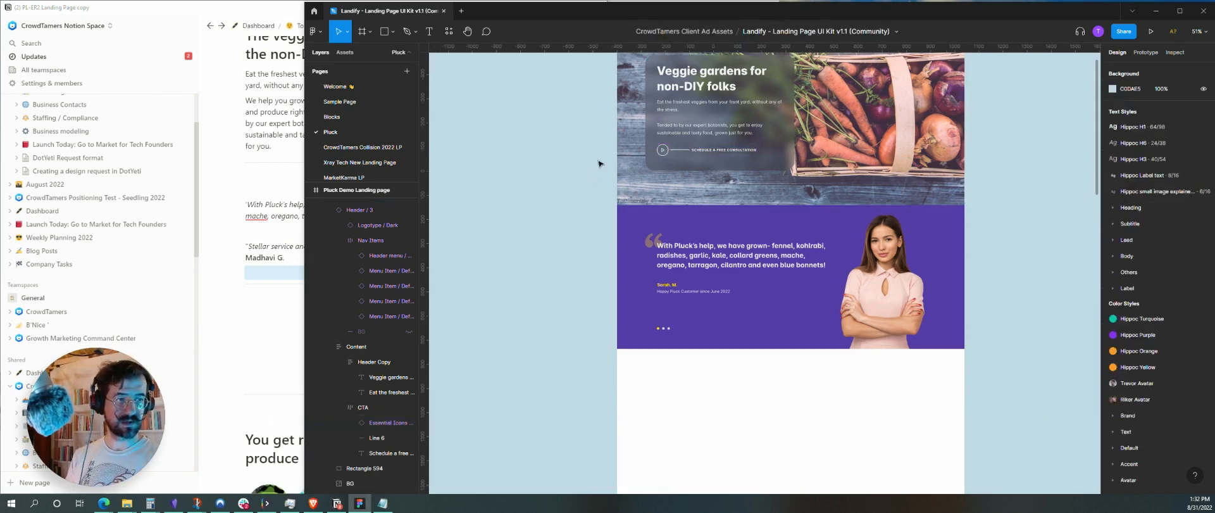
{"action": "double_click", "coordinate": [680, 153]}
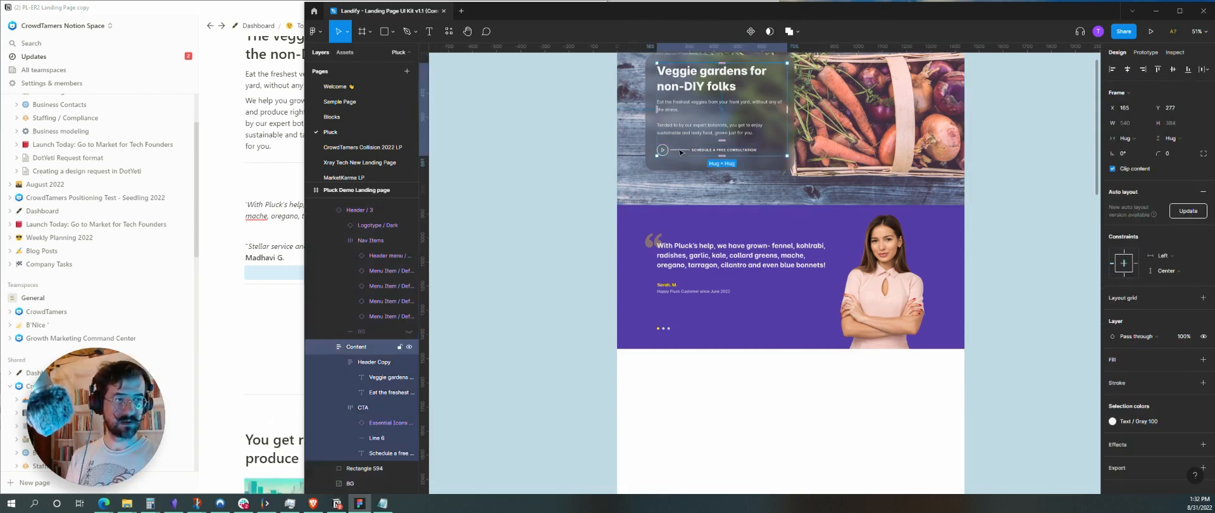
{"action": "left_click", "coordinate": [680, 153]}
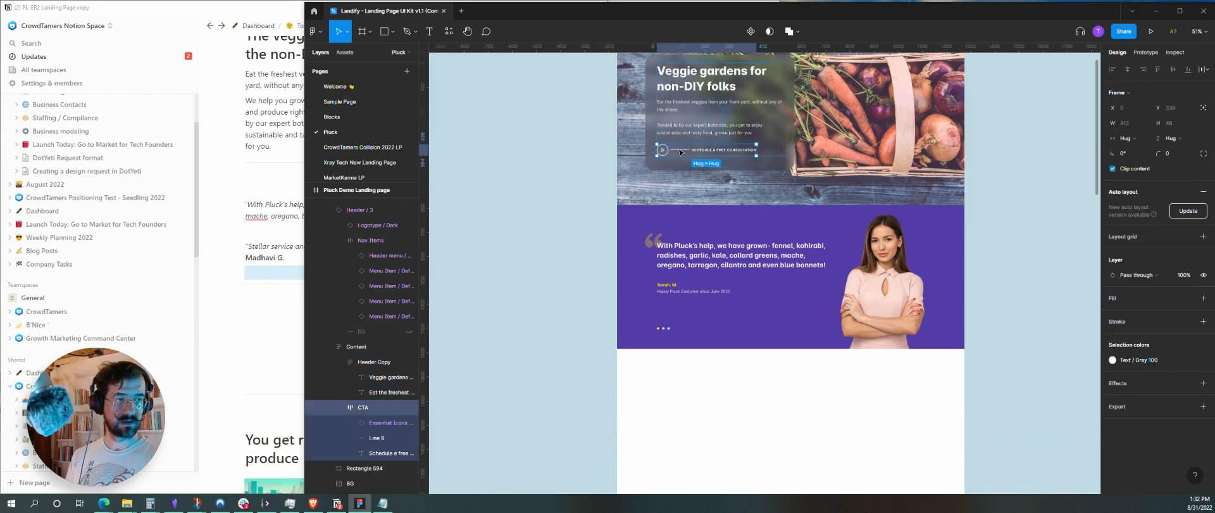
{"action": "left_click", "coordinate": [1113, 359]}
{"action": "scroll", "coordinate": [1038, 396], "scroll_direction": "up", "scroll_amount": 3}
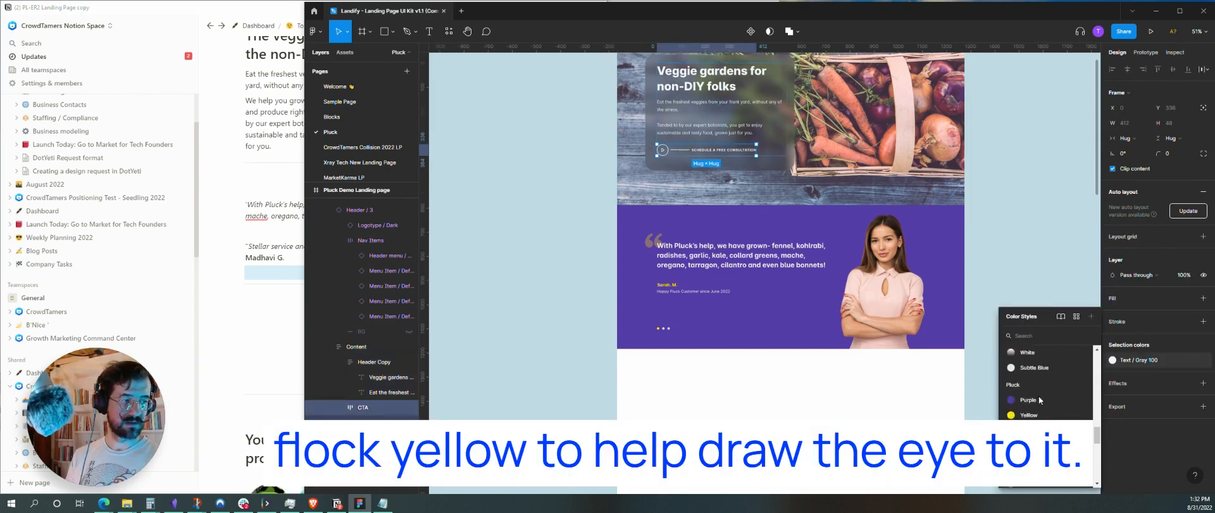
{"action": "left_click", "coordinate": [1039, 396]}
{"action": "left_click", "coordinate": [1056, 281]}
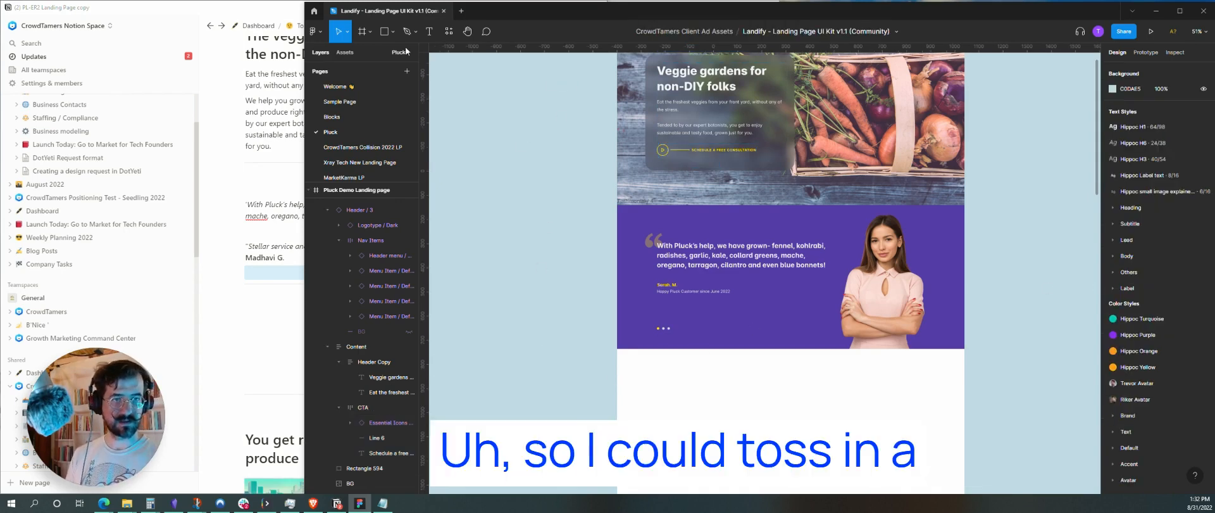
- Find the CTA / 2 block on the Blocks page and copy it
{"action": "left_click", "coordinate": [348, 118]}
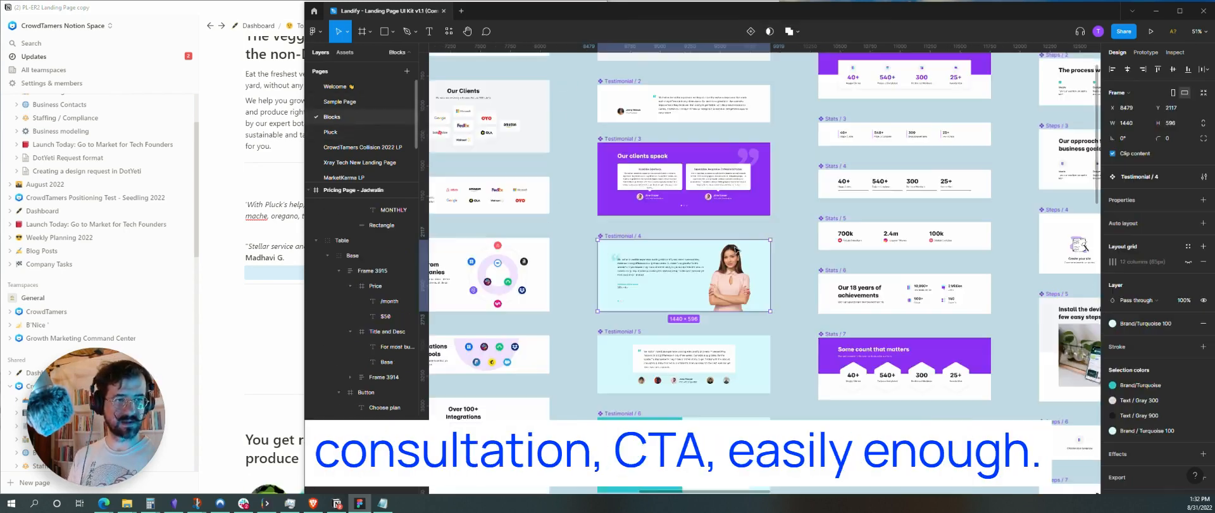
{"action": "scroll", "coordinate": [946, 271], "scroll_direction": "right", "scroll_amount": 12}
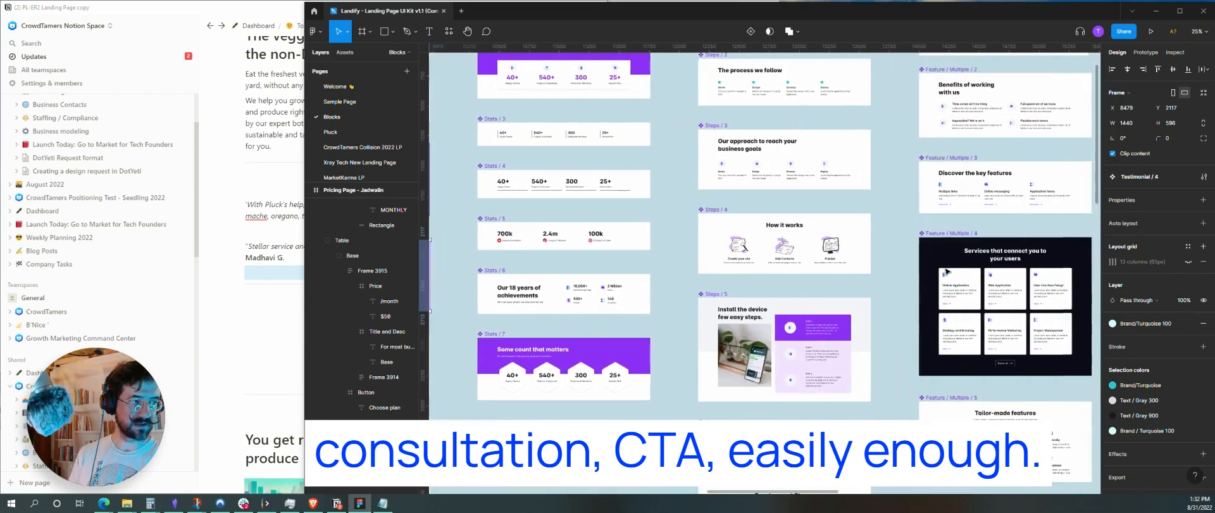
{"action": "scroll", "coordinate": [947, 271], "scroll_direction": "right", "scroll_amount": 12}
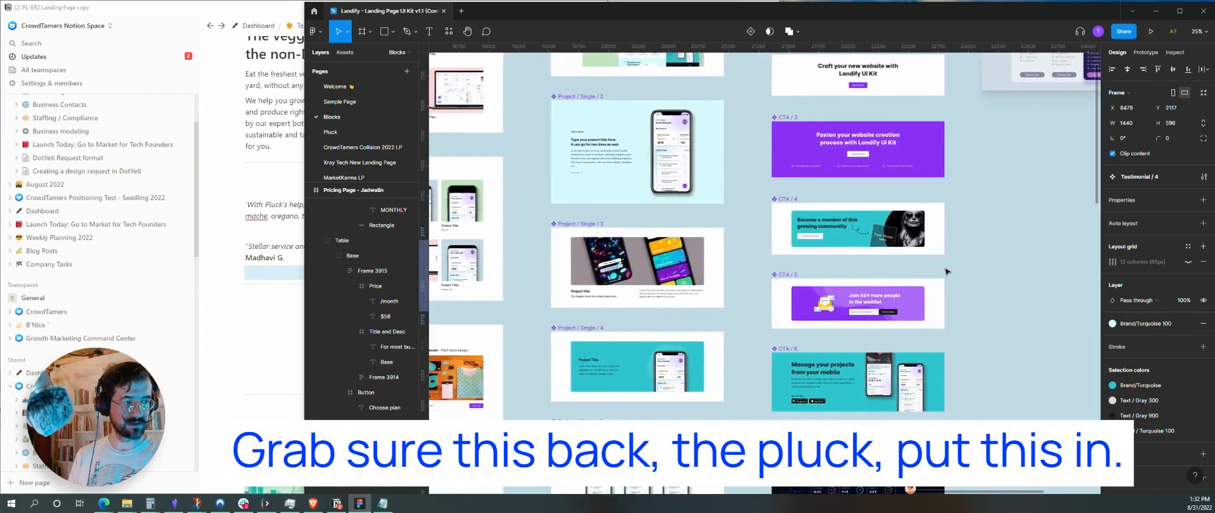
{"action": "scroll", "coordinate": [947, 271], "scroll_direction": "up", "scroll_amount": 2}
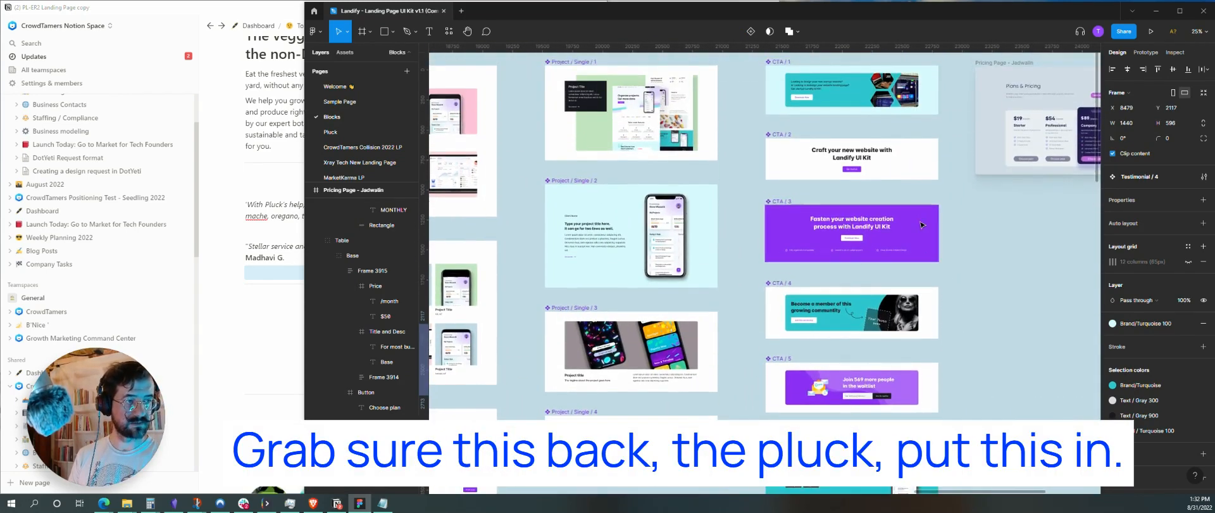
{"action": "scroll", "coordinate": [921, 170], "scroll_direction": "up", "scroll_amount": 3}
{"action": "left_click", "coordinate": [788, 240]}
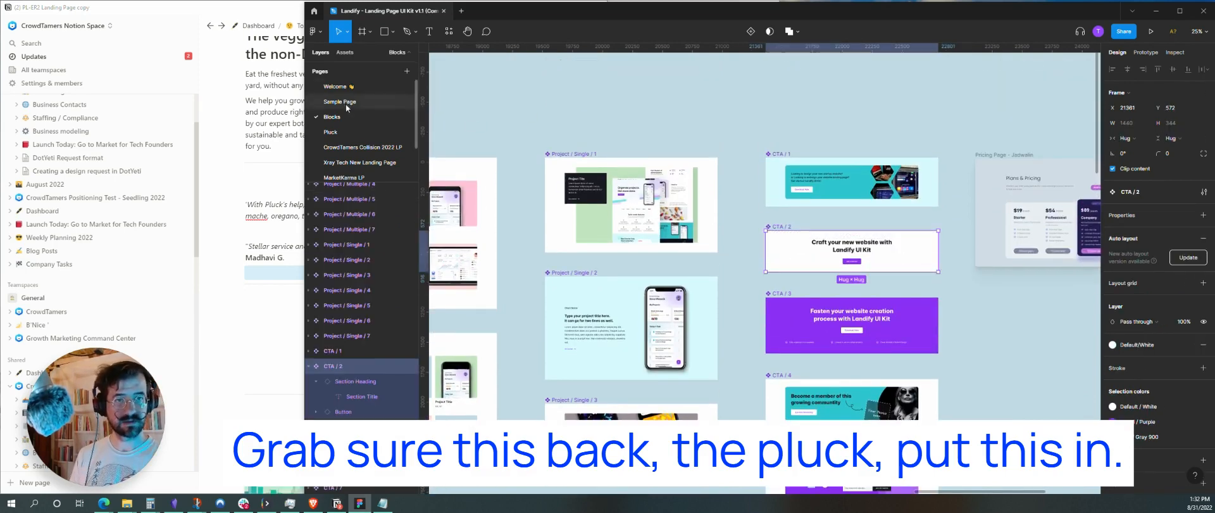
- Paste the CTA / 2 block into the Pluck page and align it at X 0, flush beneath the purple testimonial section
{"action": "left_click", "coordinate": [332, 133]}
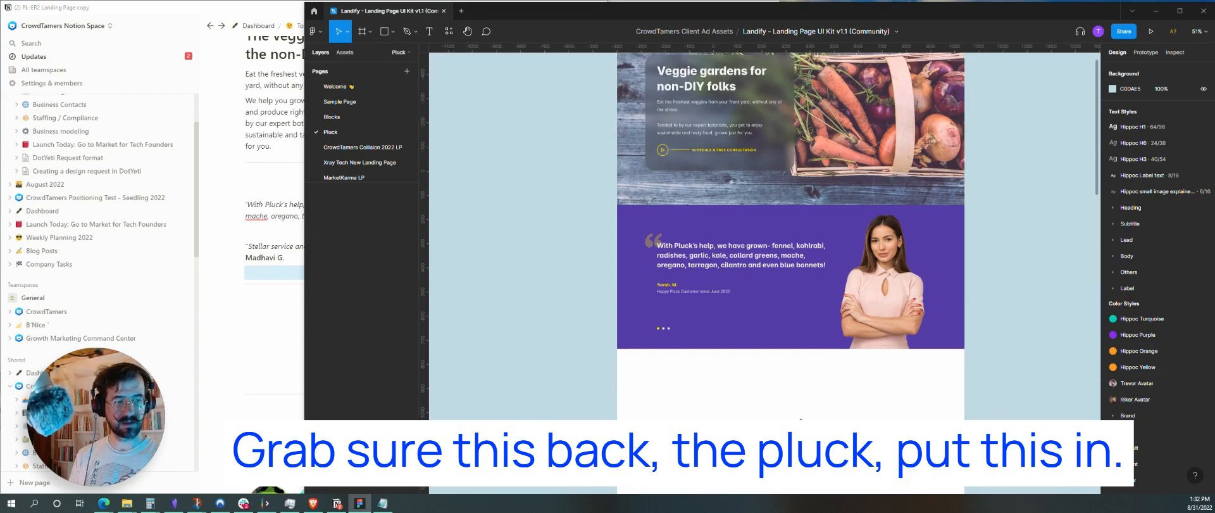
{"action": "key", "text": "ctrl+v"}
{"action": "left_click_drag", "start_coordinate": [806, 271], "coordinate": [903, 384]}
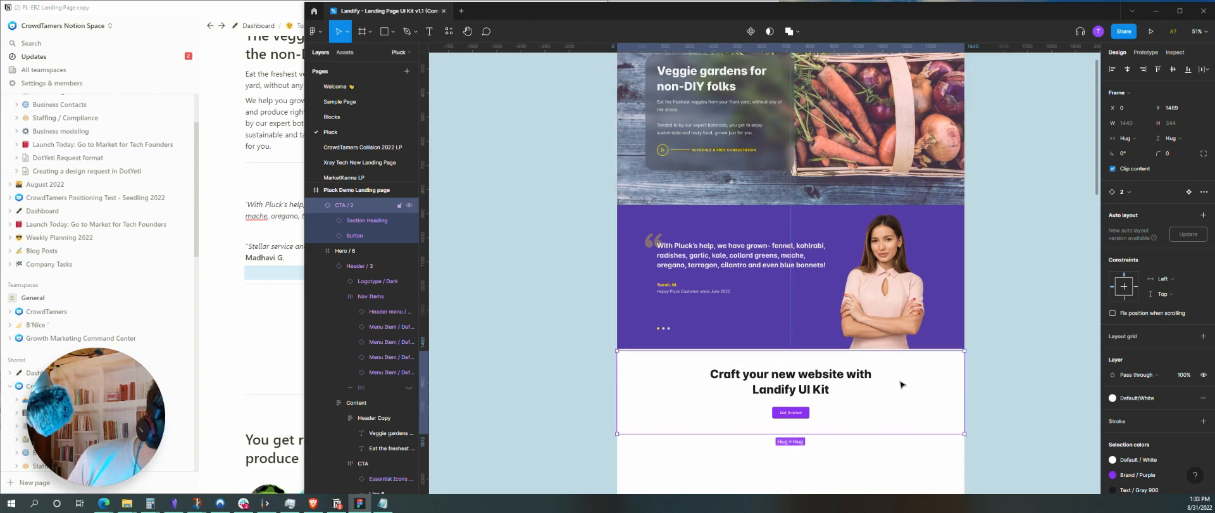
{"action": "scroll", "coordinate": [894, 367], "scroll_direction": "up", "scroll_amount": 5, "text": "ctrl"}
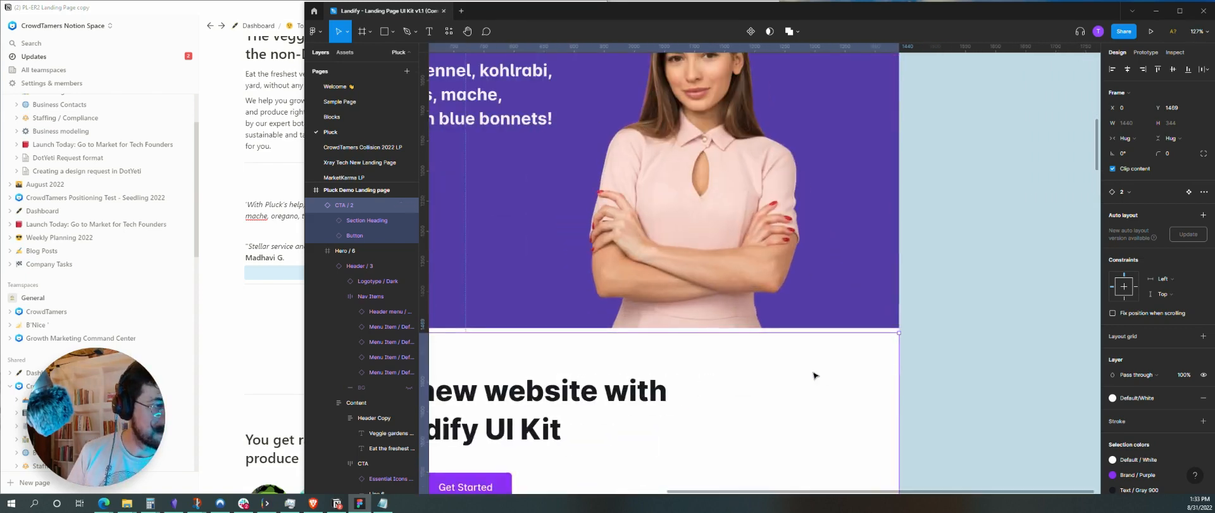
{"action": "left_click_drag", "start_coordinate": [815, 374], "coordinate": [814, 370]}
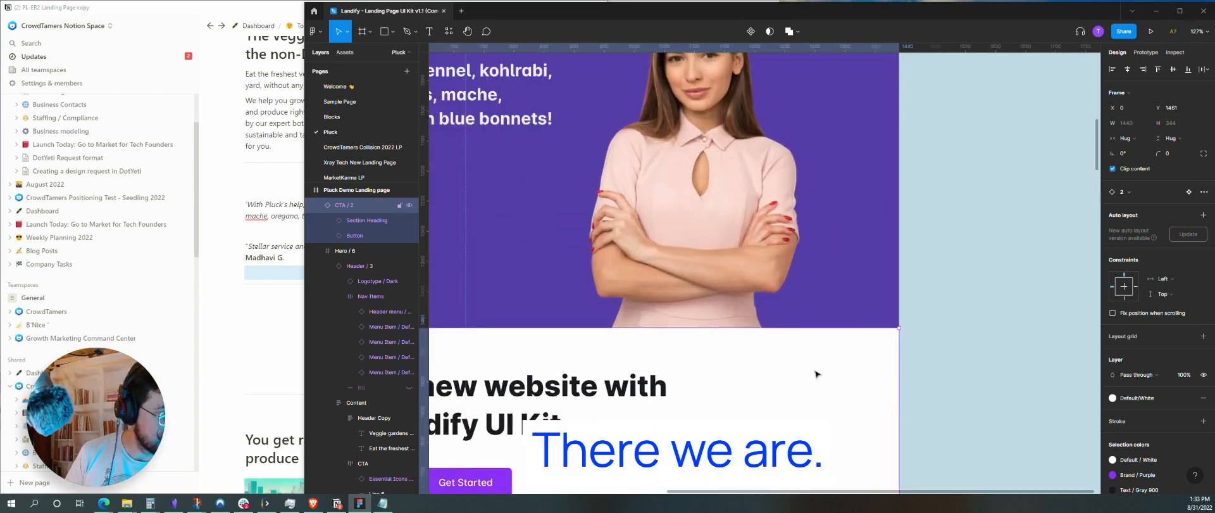
{"action": "scroll", "coordinate": [779, 367], "scroll_direction": "down", "scroll_amount": 5, "text": "ctrl"}
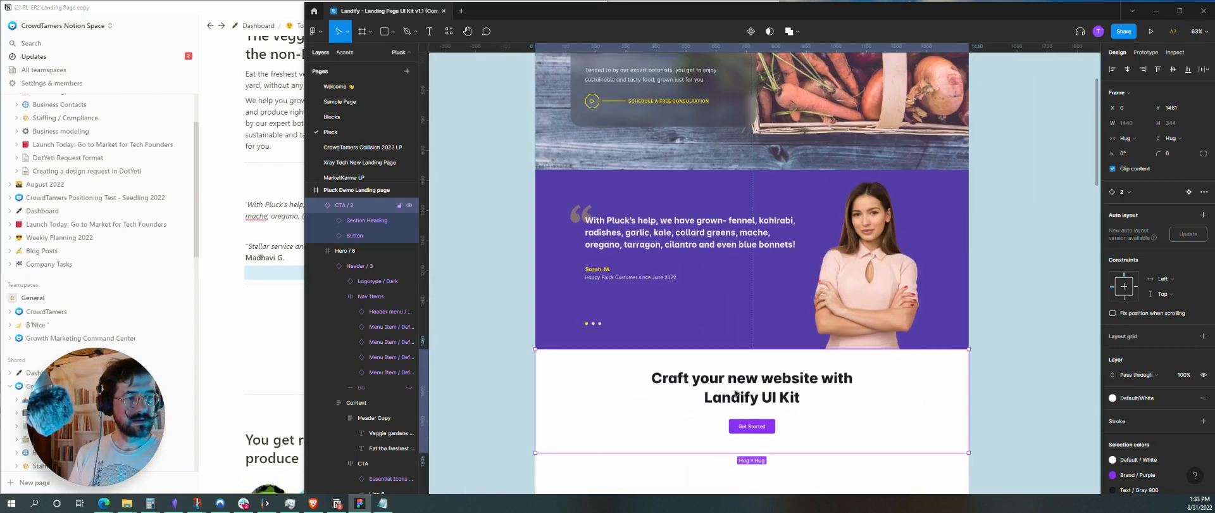
- Replace the CTA block's heading with "Get a free edible plant when you talk to us"
{"action": "double_click", "coordinate": [699, 382]}
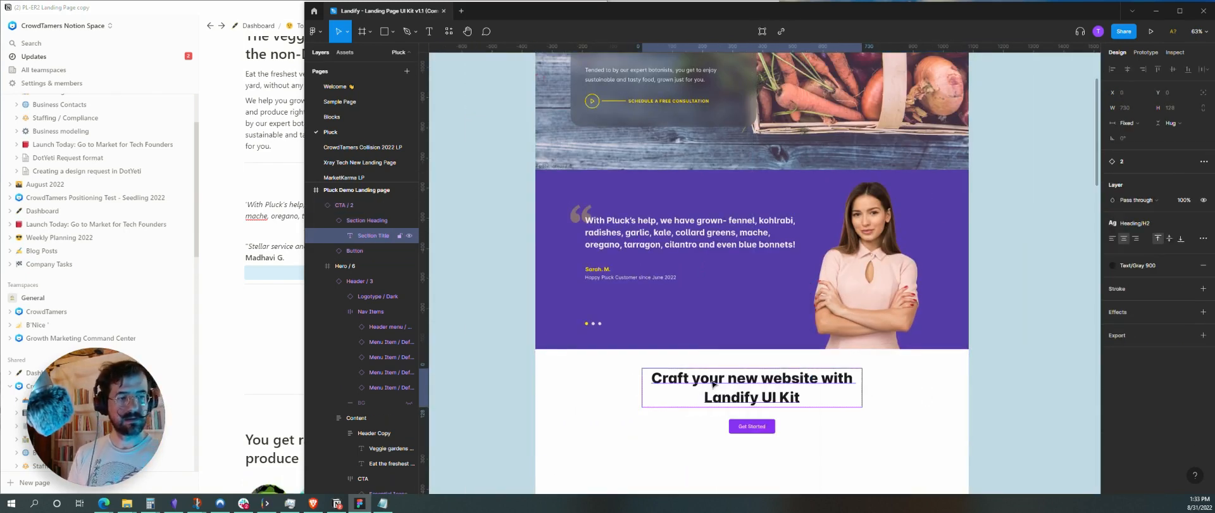
{"action": "double_click", "coordinate": [688, 381]}
{"action": "type", "text": "Get a free edibale p"}
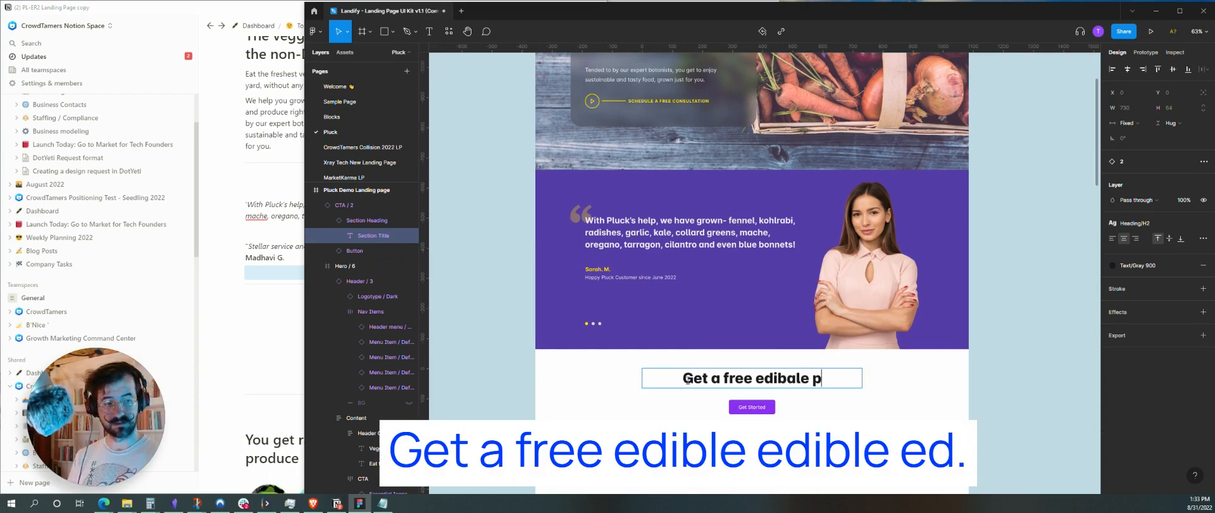
{"action": "key", "text": "BackSpace"}
{"action": "key", "text": "BackSpace"}
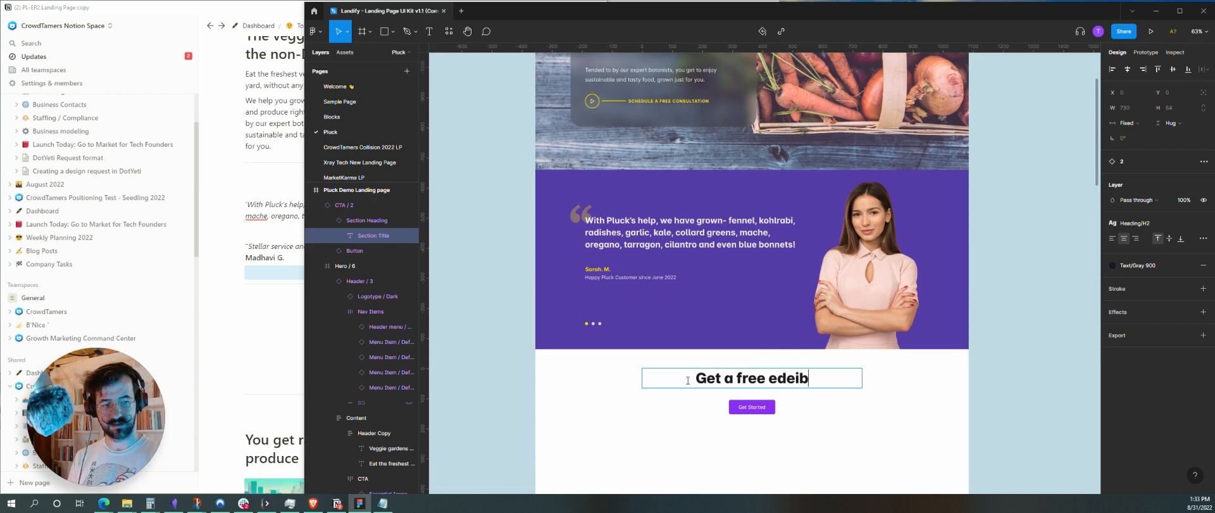
{"action": "type", "text": "e"}
{"action": "key", "text": "BackSpace"}
{"action": "type", "text": "b"}
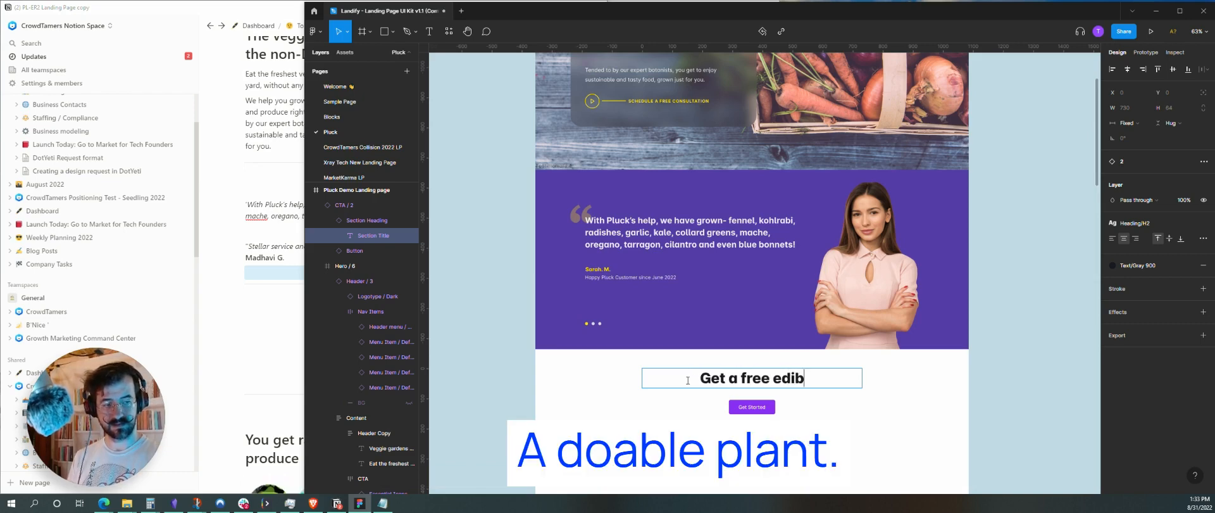
{"action": "type", "text": "le plant when you talk to"}
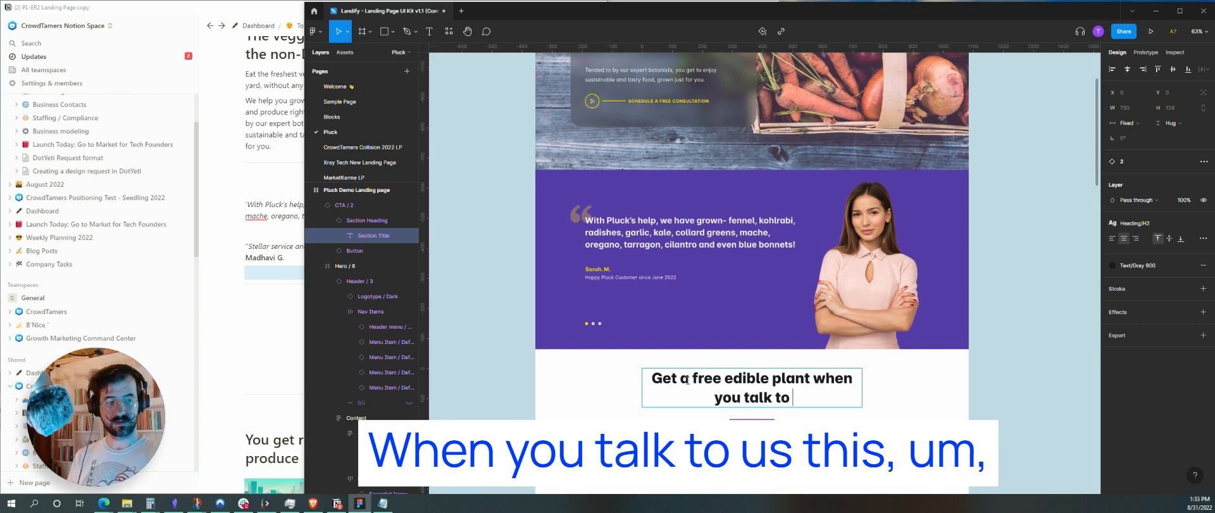
{"action": "type", "text": " us this su"}
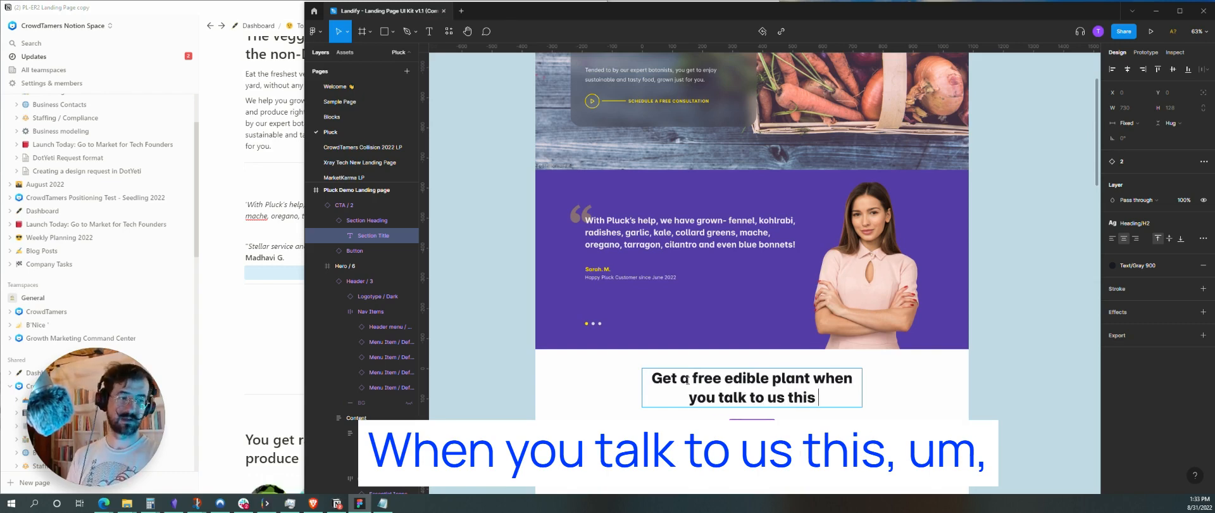
{"action": "key", "text": "BackSpace"}
{"action": "key", "text": "BackSpace"}
{"action": "type", "text": "f"}
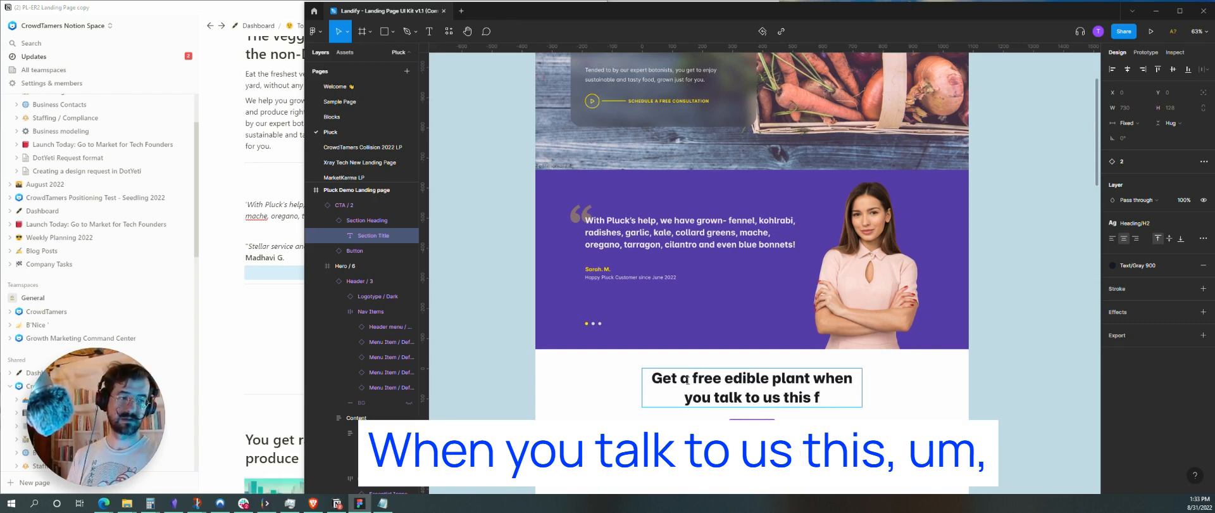
{"action": "key", "text": "BackSpace"}
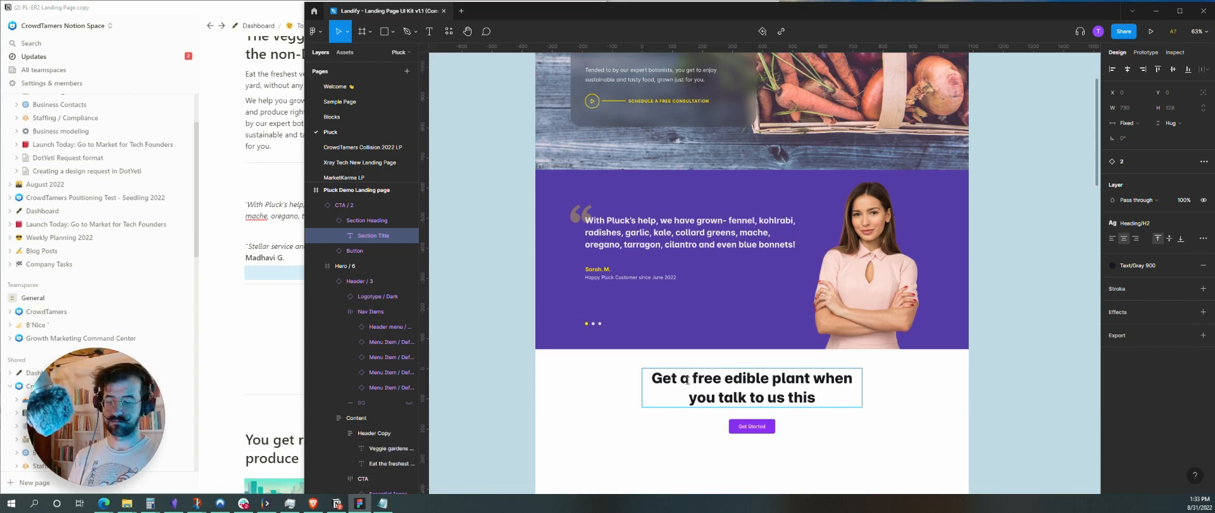
{"action": "key", "text": "BackSpace"}
{"action": "key", "text": "BackSpace"}
{"action": "key", "text": "BackSpace"}
{"action": "key", "text": "BackSpace"}
{"action": "key", "text": "BackSpace"}
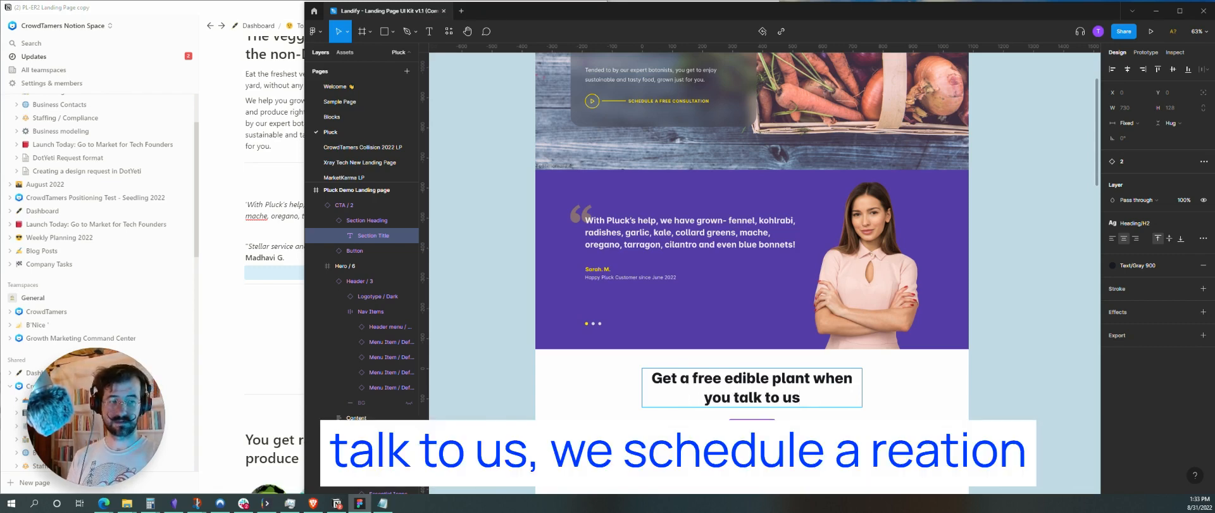
- Relabel the CTA block's button as "Schedule a free consultation", with the last word spelled correctly
{"action": "double_click", "coordinate": [752, 427]}
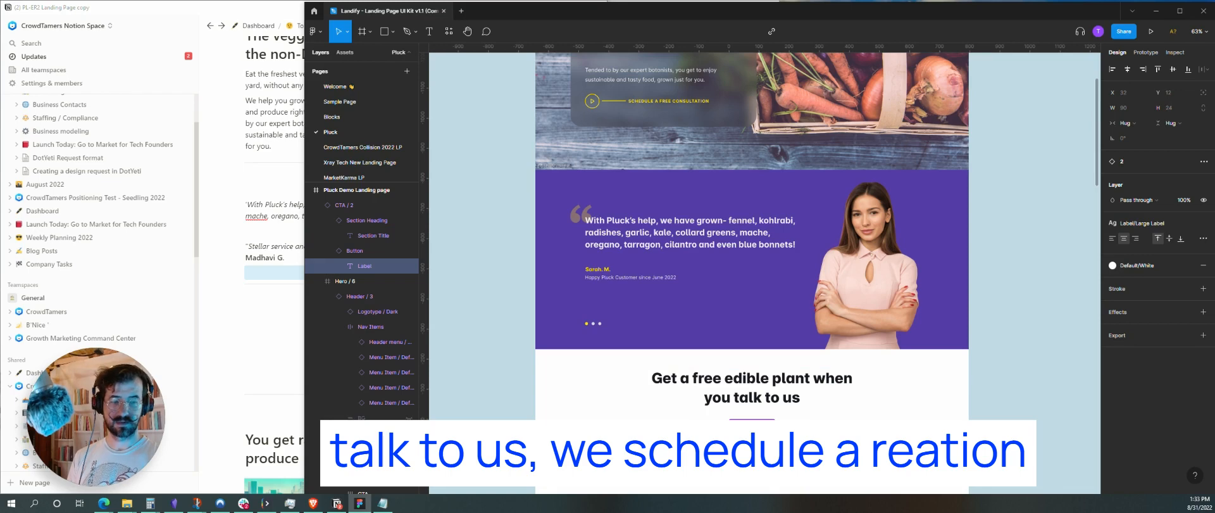
{"action": "type", "text": "S"}
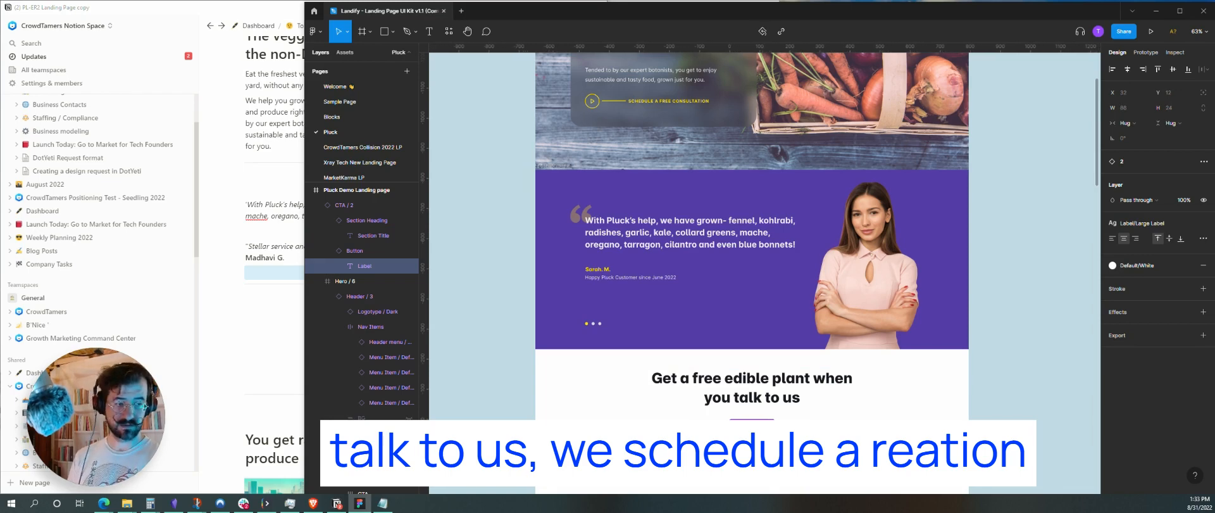
{"action": "type", "text": "tatoin"}
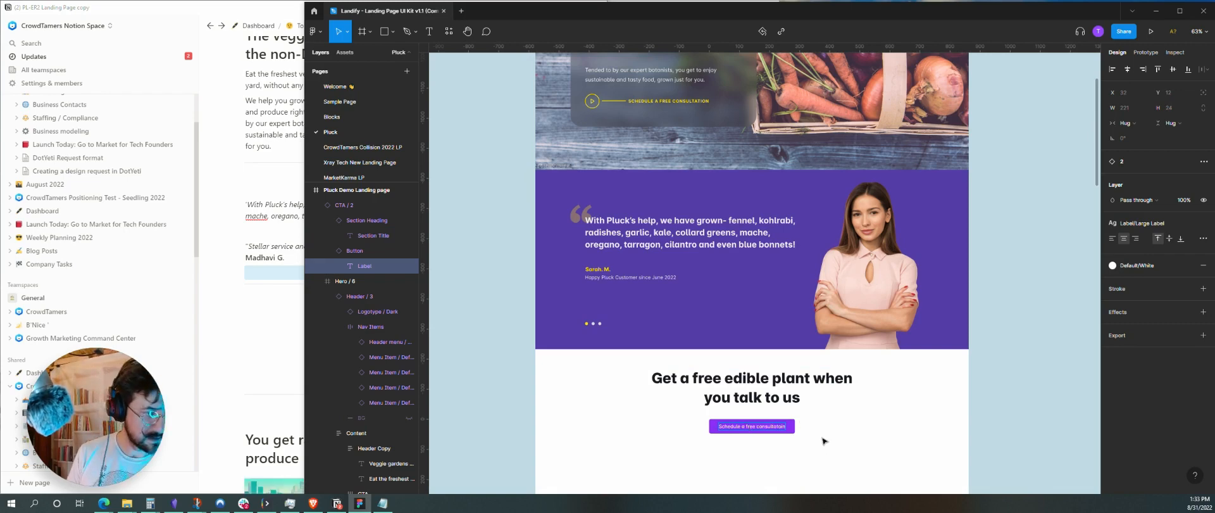
{"action": "key", "text": "Escape"}
{"action": "double_click", "coordinate": [768, 428]}
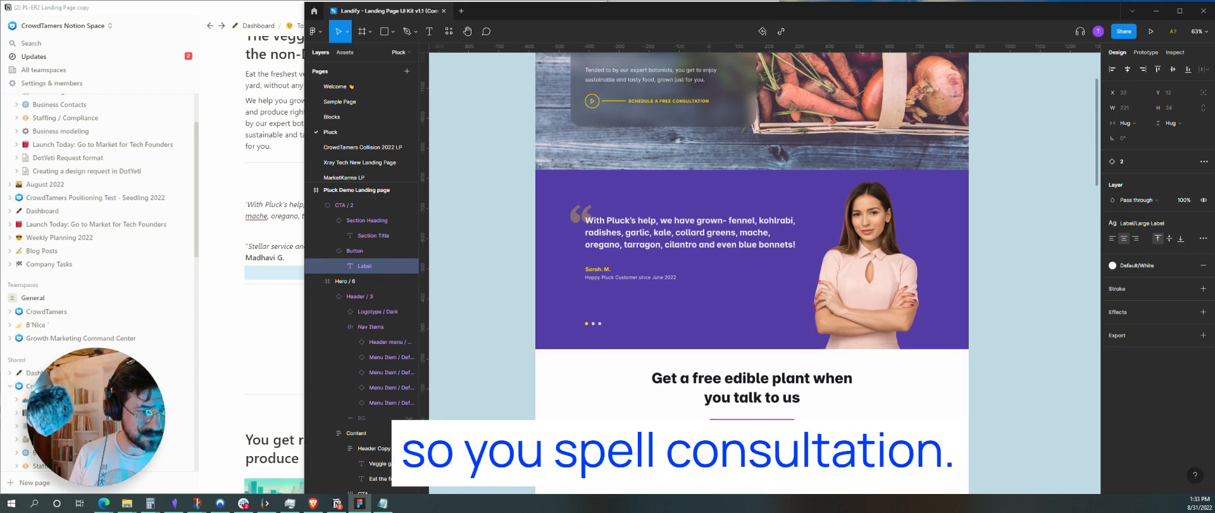
{"action": "scroll", "coordinate": [683, 412], "scroll_direction": "right", "scroll_amount": 4}
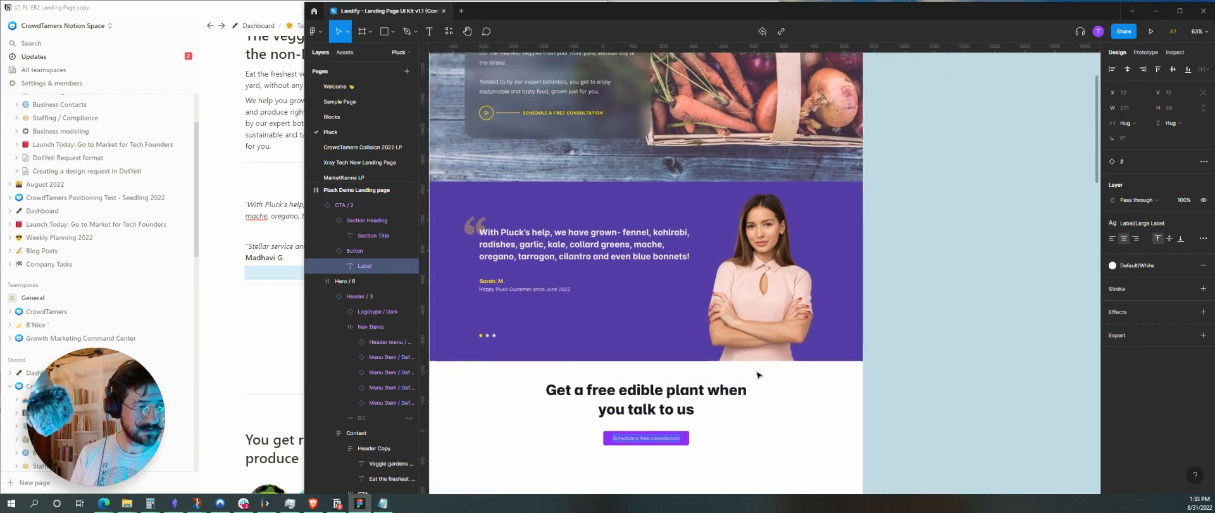
{"action": "scroll", "coordinate": [683, 412], "scroll_direction": "up", "scroll_amount": 5}
{"action": "scroll", "coordinate": [571, 378], "scroll_direction": "down", "scroll_amount": 3}
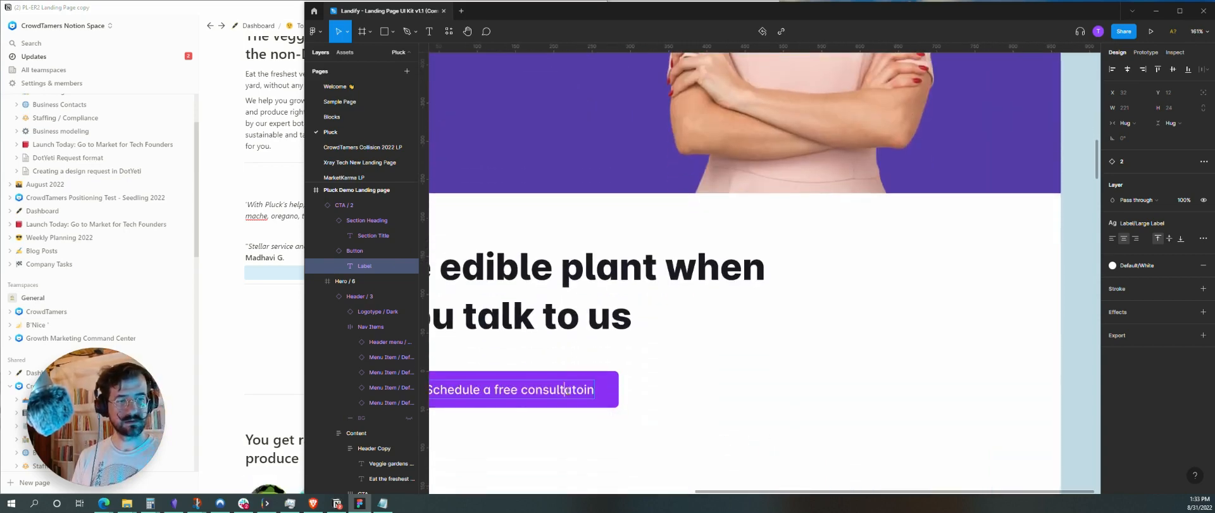
{"action": "double_click", "coordinate": [567, 389]}
{"action": "type", "text": "consultation"}
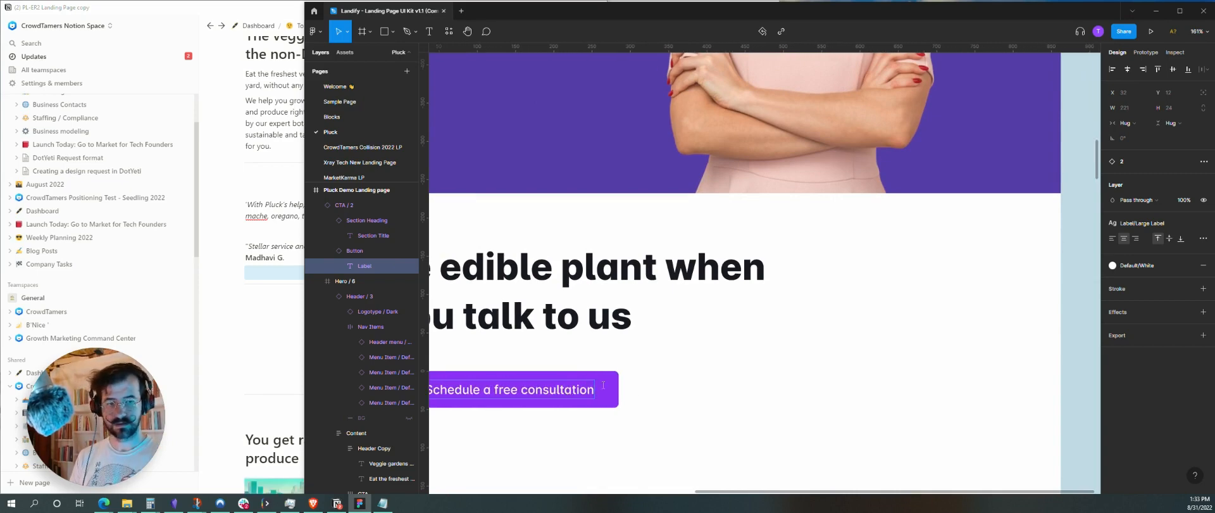
- Switch to the Notion copy outline and review the raised garden beds section that follows the consultation banner
{"action": "key", "text": "Escape"}
{"action": "scroll", "coordinate": [701, 396], "scroll_direction": "down", "scroll_amount": 3}
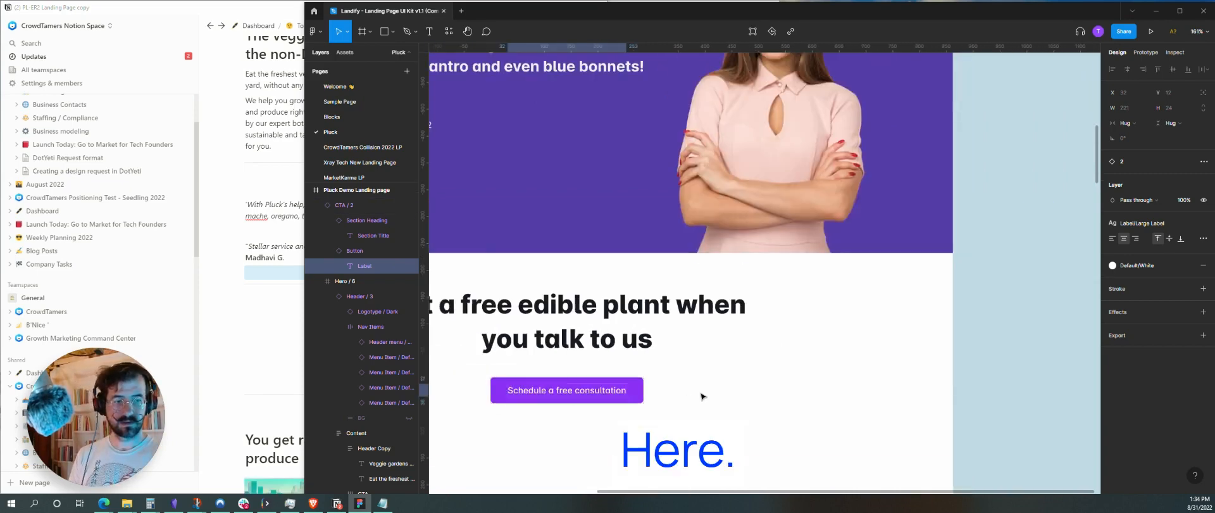
{"action": "scroll", "coordinate": [702, 396], "scroll_direction": "down", "scroll_amount": 2}
{"action": "scroll", "coordinate": [446, 347], "scroll_direction": "down", "scroll_amount": 3}
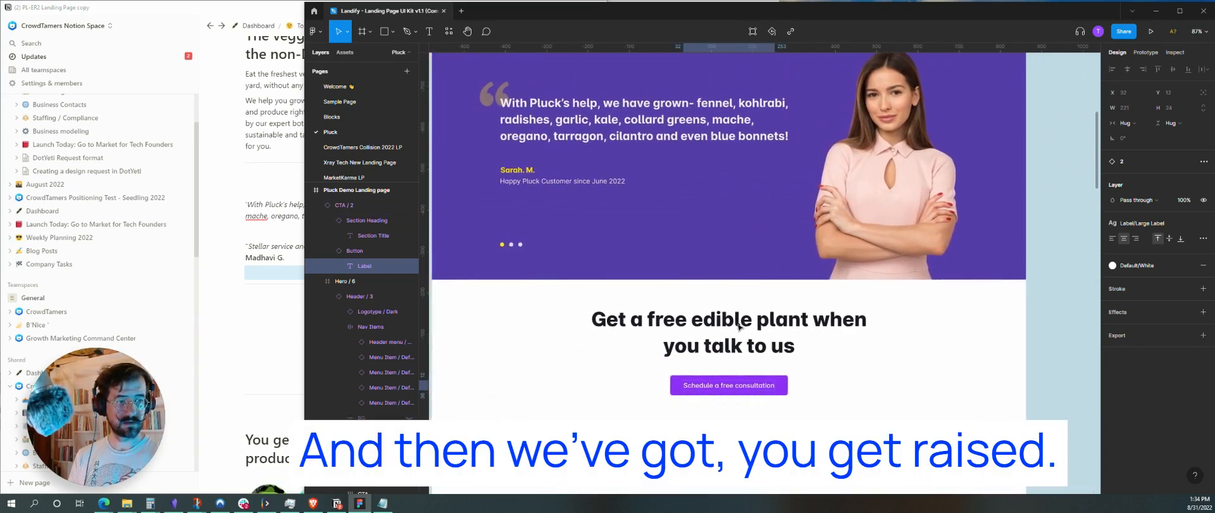
{"action": "left_click", "coordinate": [177, 360]}
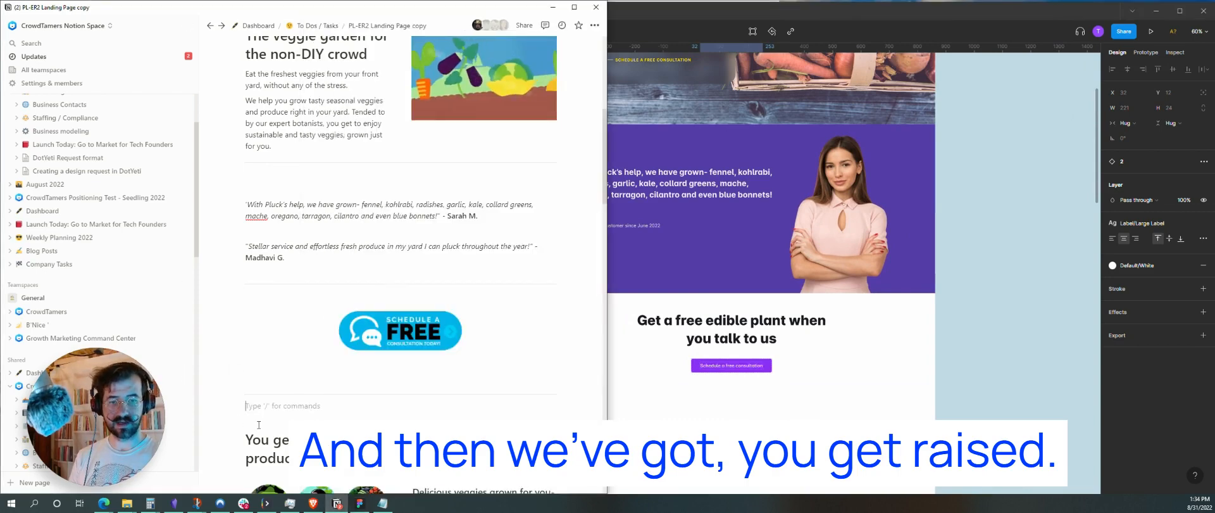
{"action": "scroll", "coordinate": [351, 389], "scroll_direction": "down", "scroll_amount": 2}
{"action": "scroll", "coordinate": [351, 389], "scroll_direction": "down", "scroll_amount": 2}
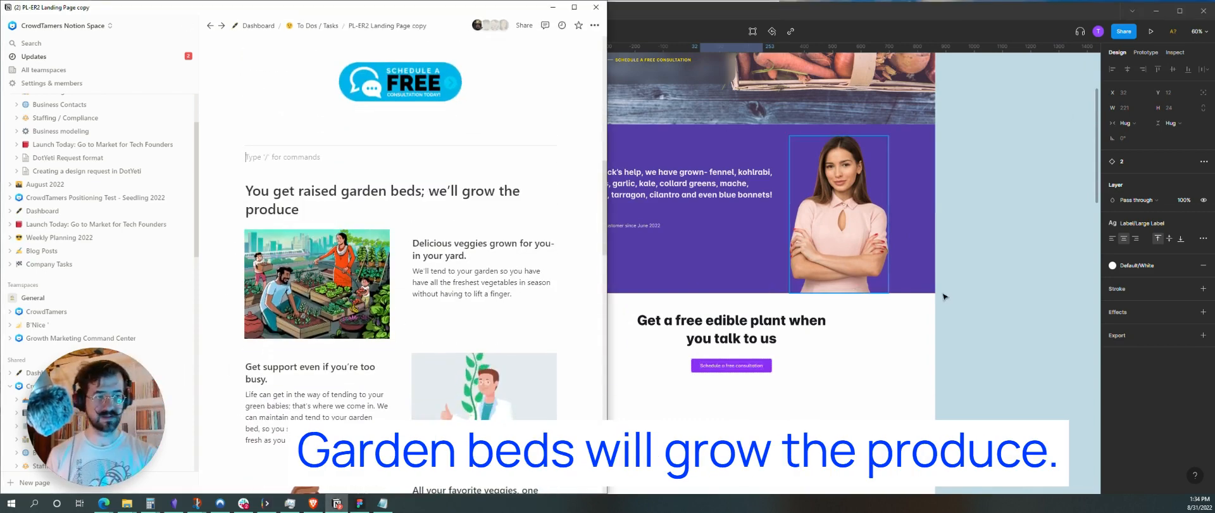
- Find the Feature / Multiple / 8 block on the Figma kit's Blocks page and copy it
{"action": "left_click", "coordinate": [870, 166]}
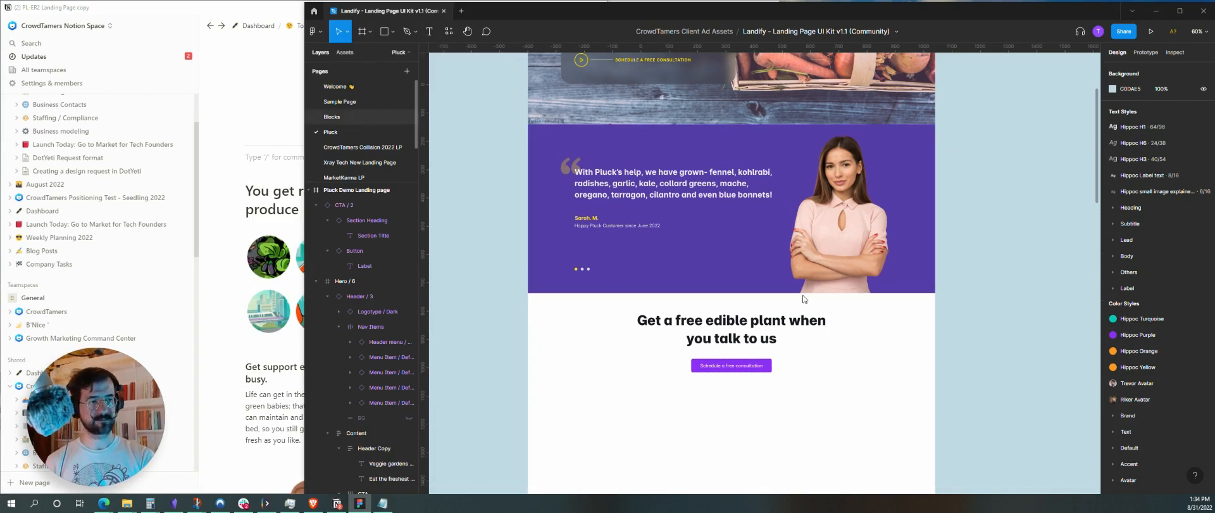
{"action": "scroll", "coordinate": [765, 292], "scroll_direction": "left", "scroll_amount": 3}
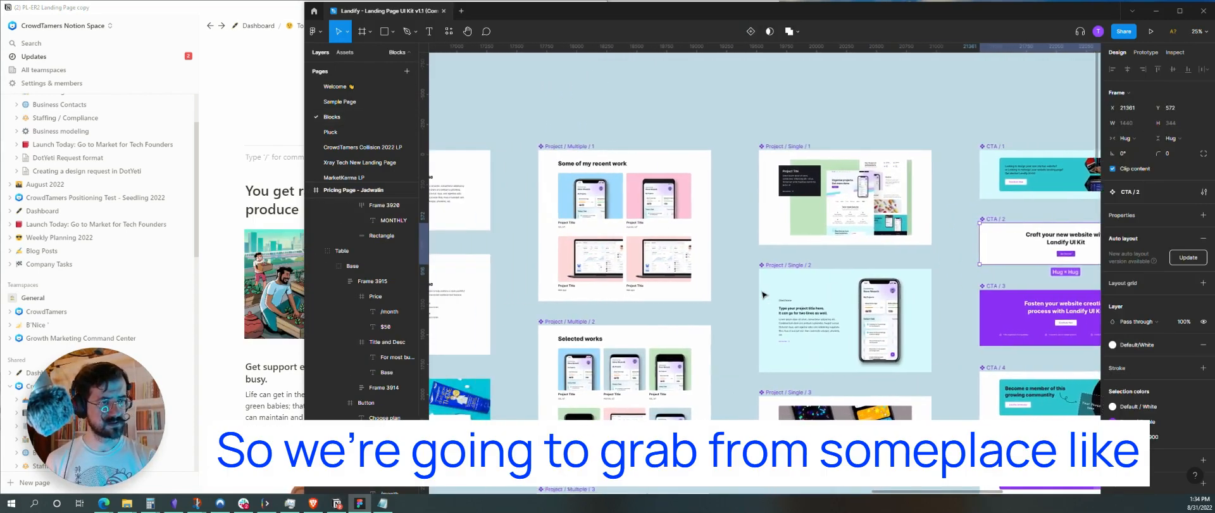
{"action": "scroll", "coordinate": [764, 294], "scroll_direction": "down", "scroll_amount": 3}
{"action": "scroll", "coordinate": [764, 294], "scroll_direction": "left", "scroll_amount": 5}
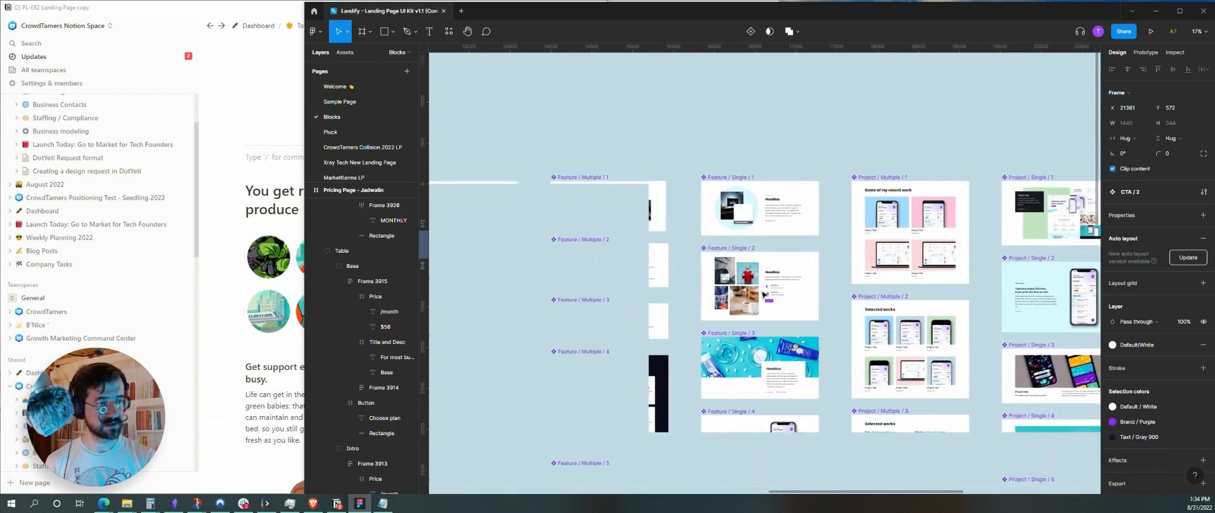
{"action": "scroll", "coordinate": [786, 334], "scroll_direction": "down", "scroll_amount": 5}
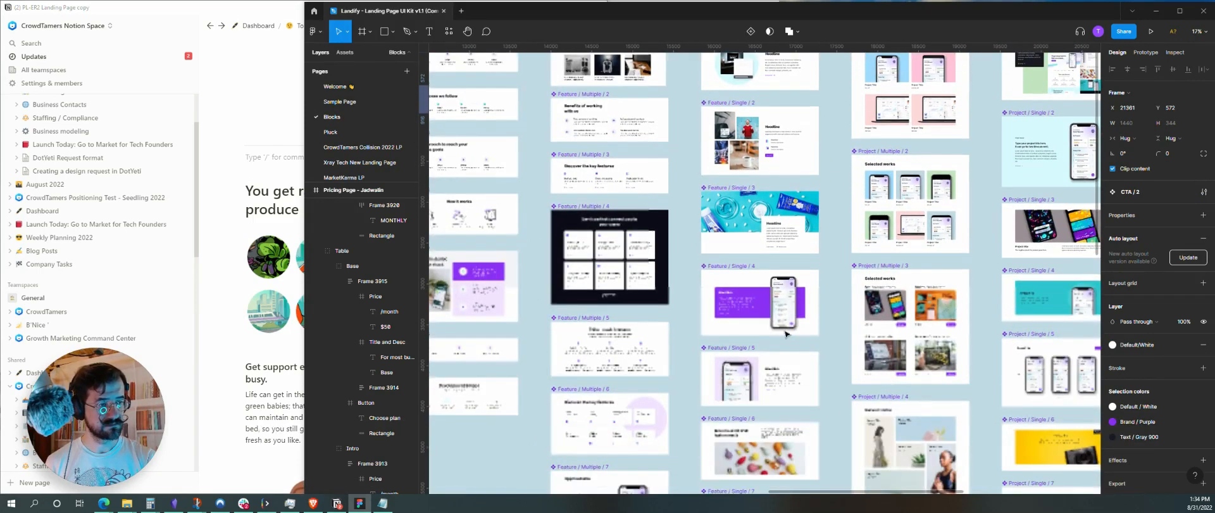
{"action": "scroll", "coordinate": [785, 334], "scroll_direction": "down", "scroll_amount": 10}
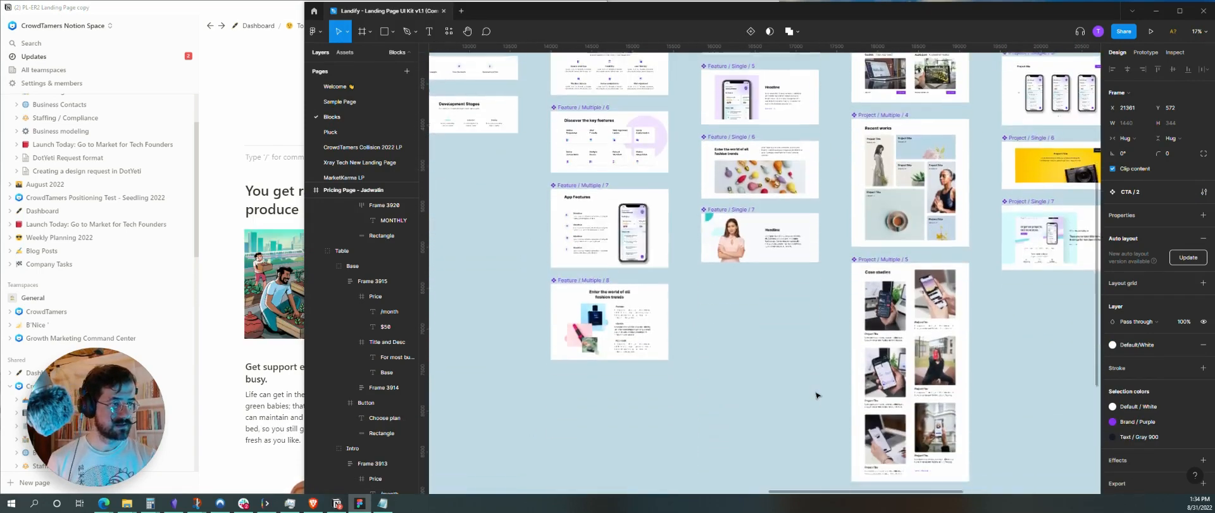
{"action": "scroll", "coordinate": [817, 395], "scroll_direction": "down", "scroll_amount": 2}
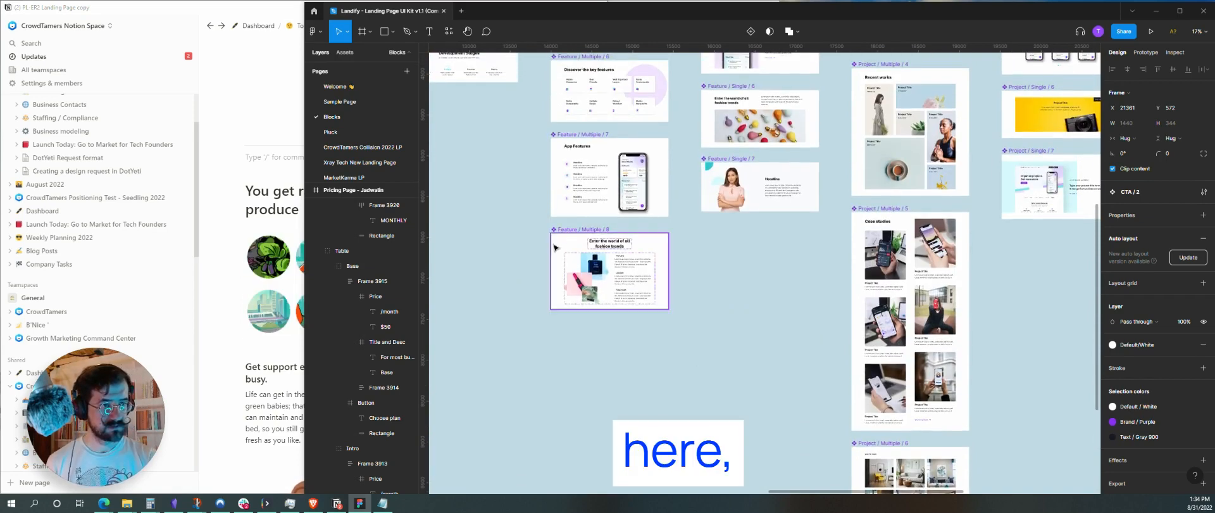
{"action": "left_click", "coordinate": [554, 246]}
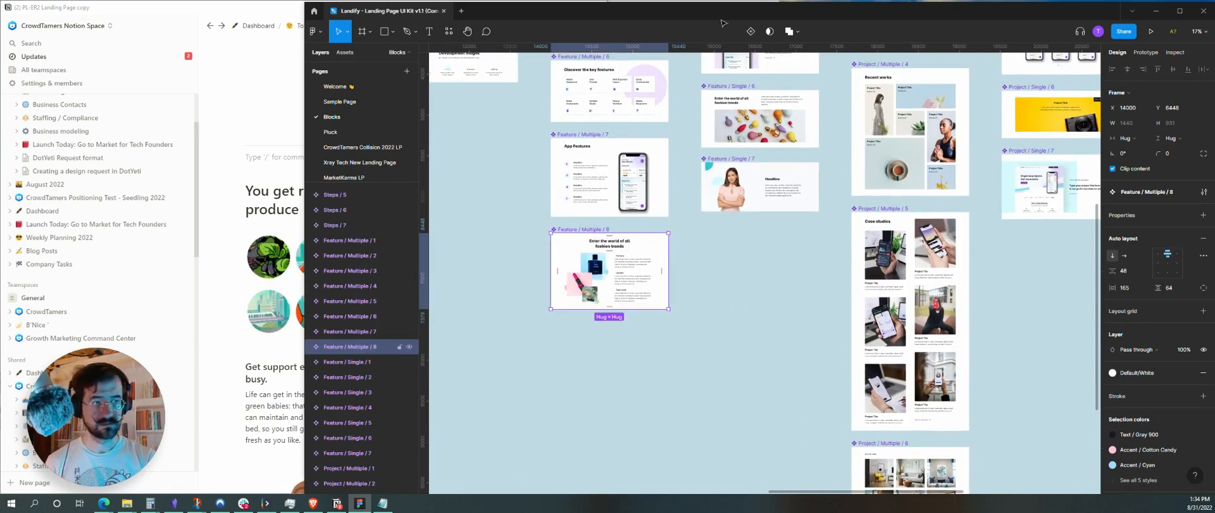
- Paste the Feature / Multiple / 8 block into the Pluck page and align it flush beneath the free edible plant CTA section
{"action": "left_click", "coordinate": [340, 131]}
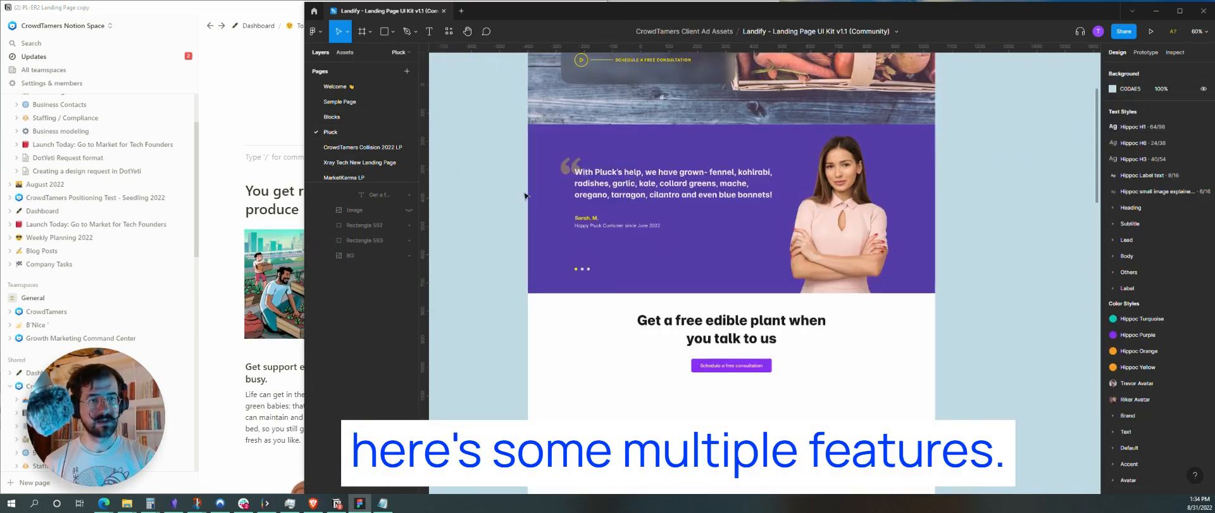
{"action": "scroll", "coordinate": [715, 471], "scroll_direction": "down", "scroll_amount": 3}
{"action": "scroll", "coordinate": [735, 355], "scroll_direction": "down", "scroll_amount": 4}
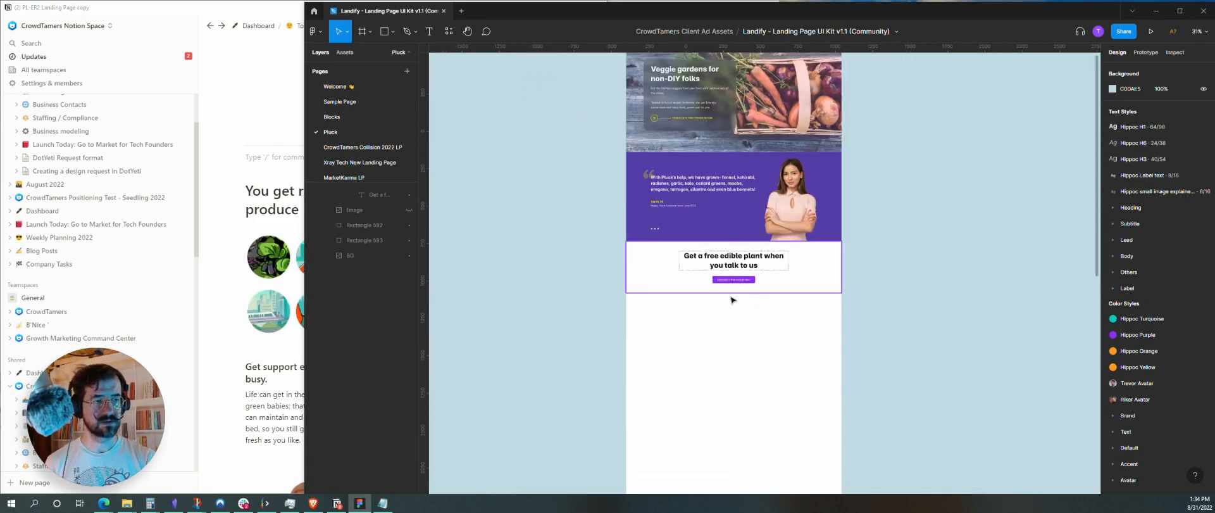
{"action": "scroll", "coordinate": [741, 307], "scroll_direction": "down", "scroll_amount": 2}
{"action": "key", "text": "ctrl+v"}
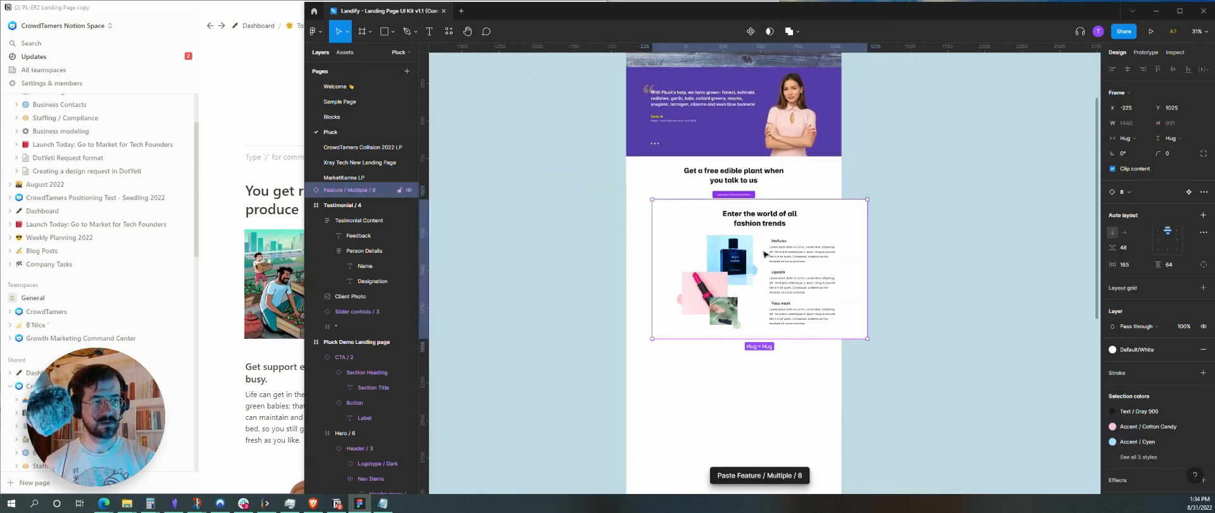
{"action": "left_click_drag", "start_coordinate": [810, 234], "coordinate": [784, 253]}
{"action": "left_click", "coordinate": [813, 203]}
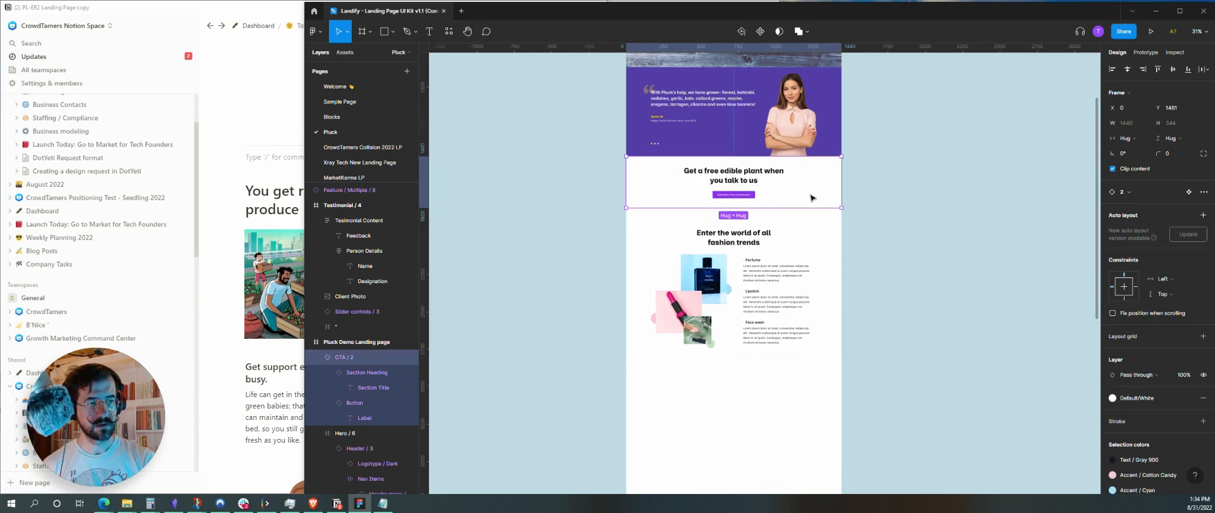
{"action": "left_click", "coordinate": [800, 240]}
{"action": "mouse_move", "coordinate": [800, 240]}
{"action": "left_mouse_down"}
{"action": "mouse_move", "coordinate": [800, 225]}
{"action": "mouse_move", "coordinate": [816, 227]}
{"action": "left_mouse_up"}
{"action": "key", "text": "Escape"}
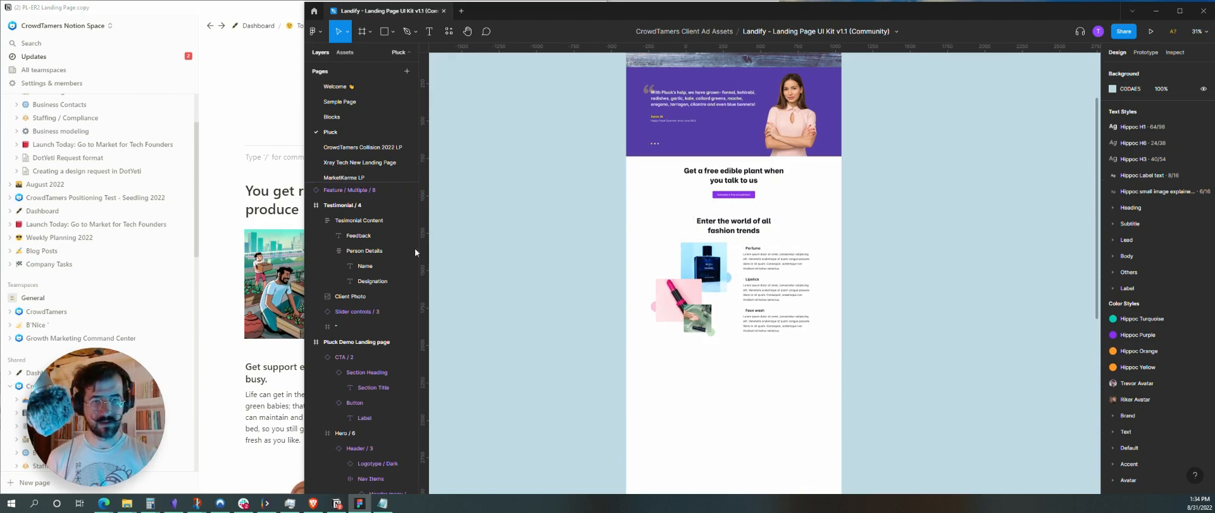
- Replace the feature block's heading with "You get raised garden beds; we'll grow the produce" copied from the Notion outline
{"action": "left_click", "coordinate": [289, 190]}
{"action": "triple_click", "coordinate": [290, 191]}
{"action": "key", "text": "ctrl+c"}
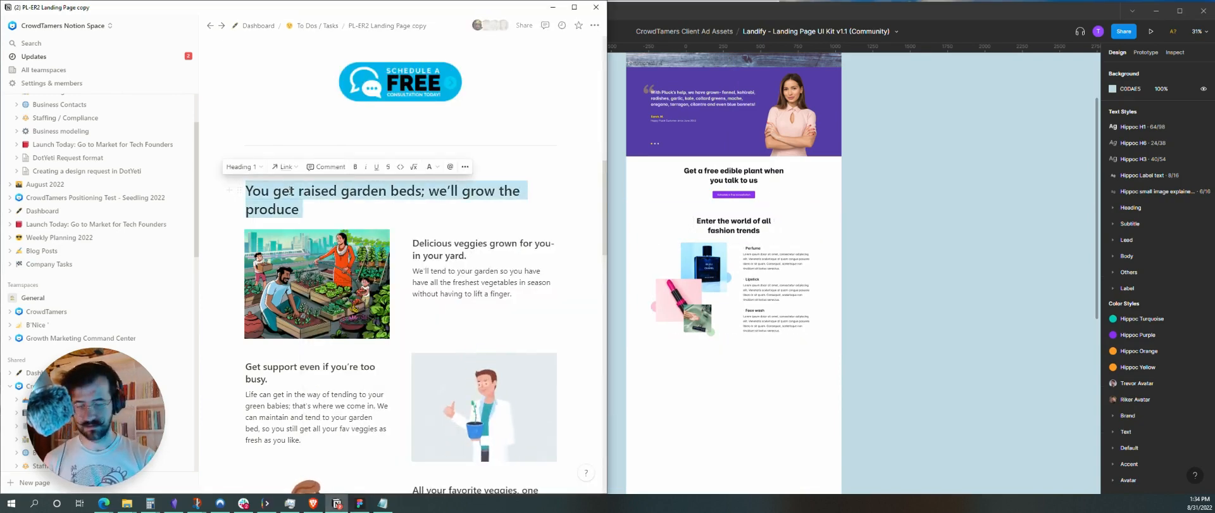
{"action": "left_click", "coordinate": [755, 233]}
{"action": "double_click", "coordinate": [750, 232]}
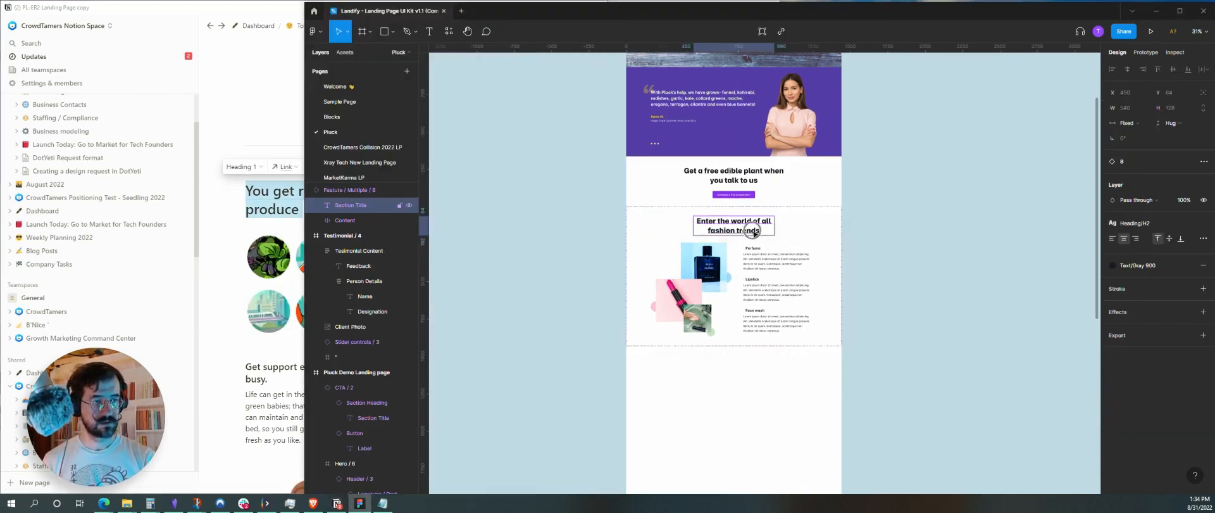
{"action": "double_click", "coordinate": [748, 232]}
{"action": "key", "text": "ctrl+v"}
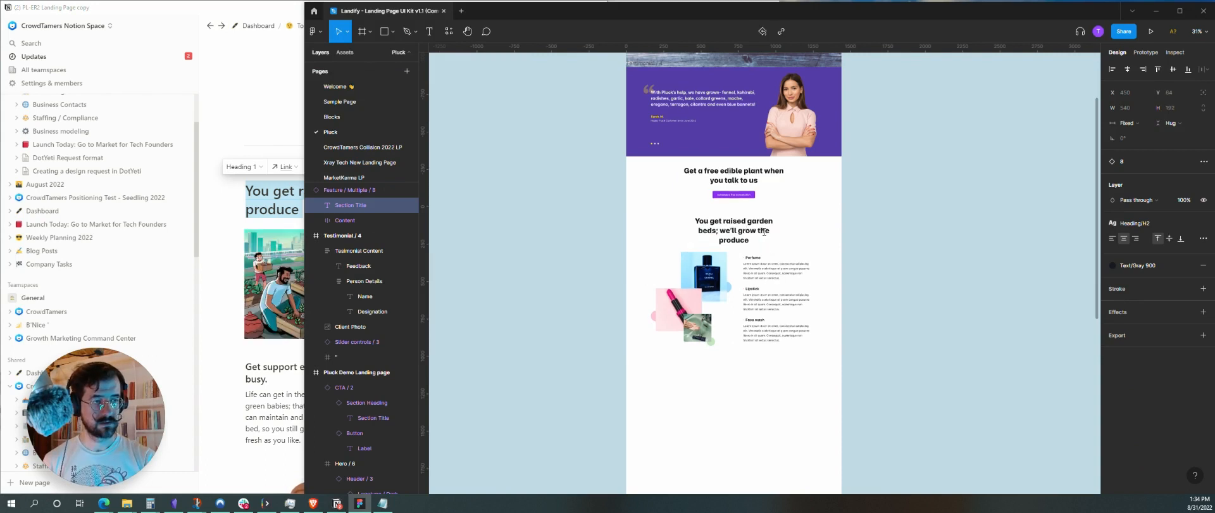
- Detach the Feature / Multiple / 8 instance from its main component so its heading can be resized
{"action": "left_click", "coordinate": [764, 231]}
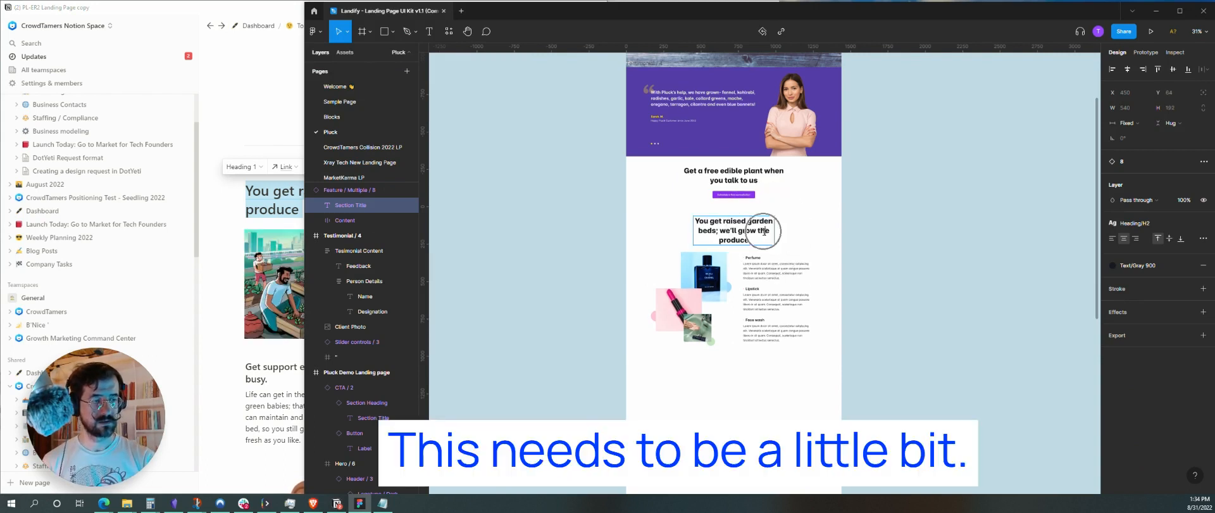
{"action": "double_click", "coordinate": [705, 228]}
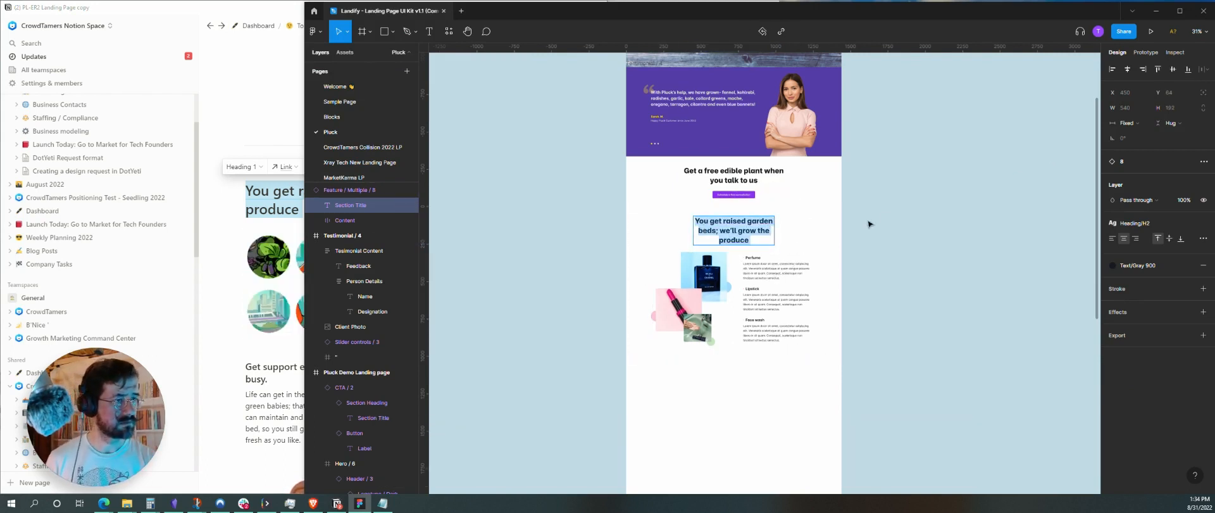
{"action": "left_click", "coordinate": [347, 192]}
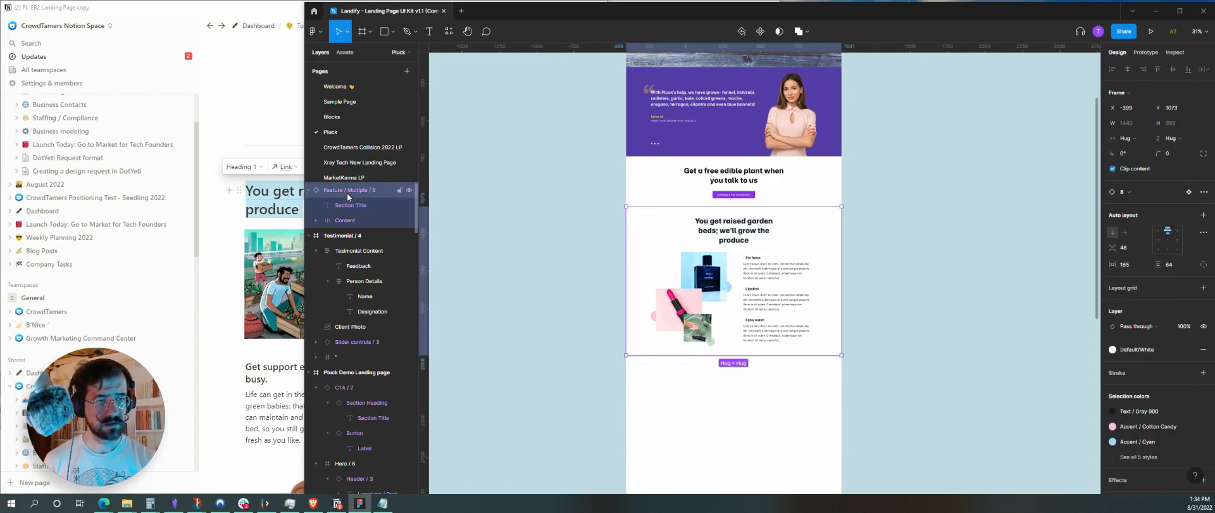
{"action": "left_click", "coordinate": [350, 204]}
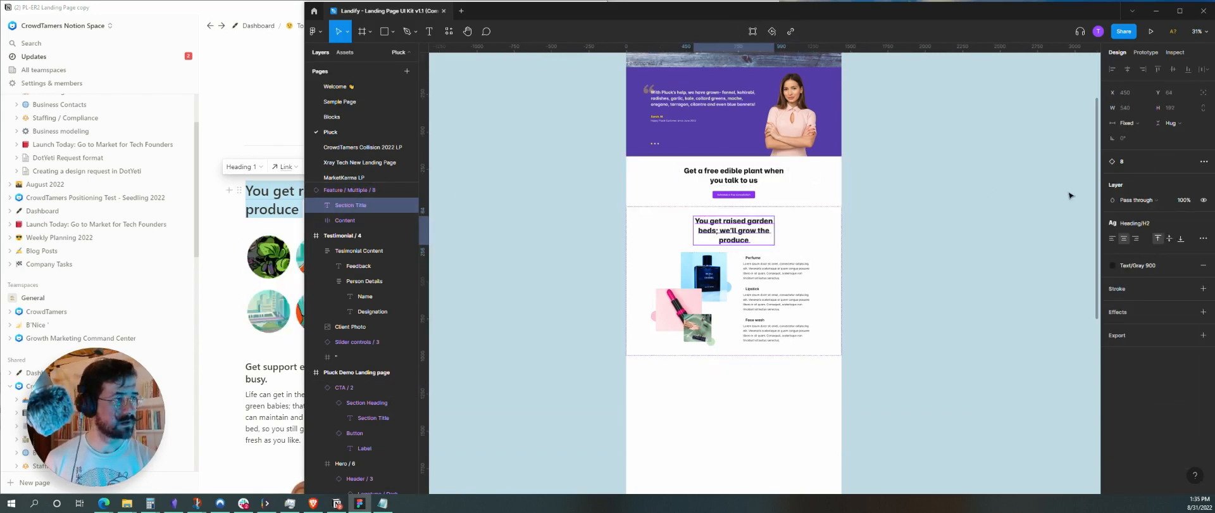
{"action": "left_click", "coordinate": [359, 191]}
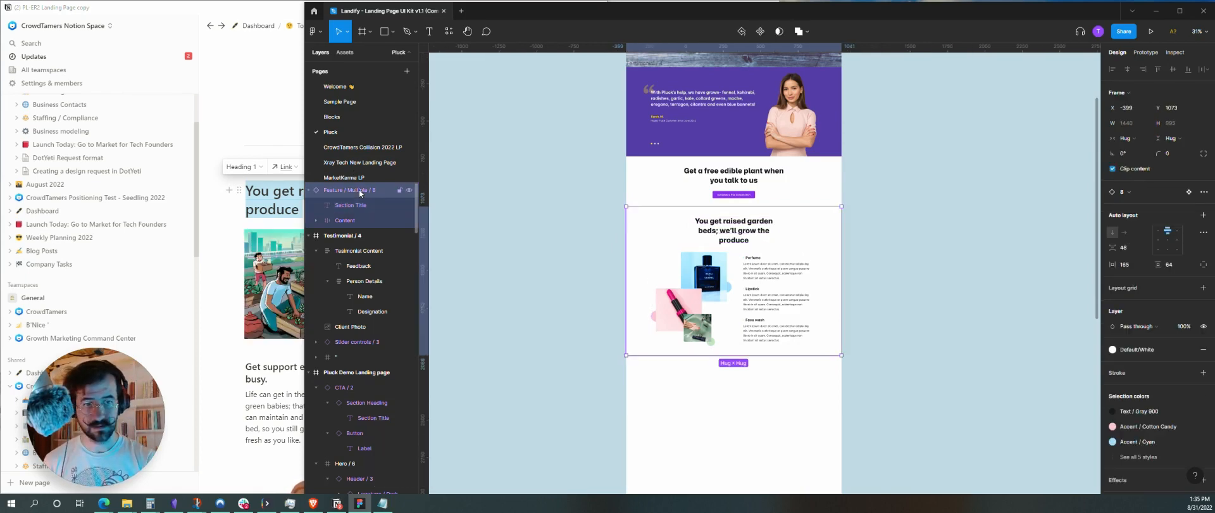
{"action": "right_click", "coordinate": [358, 188]}
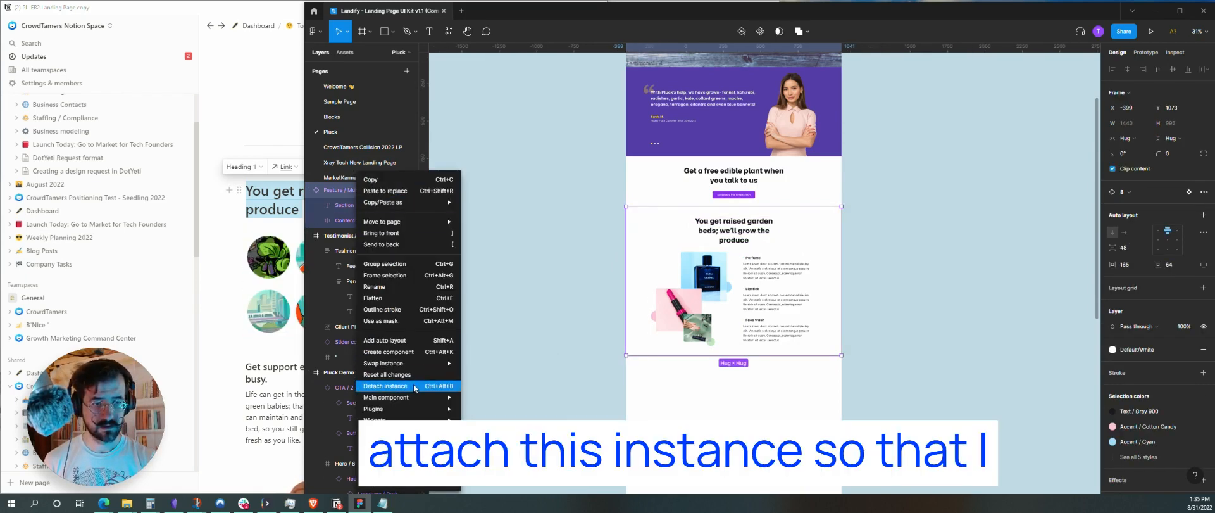
{"action": "mouse_move", "coordinate": [411, 397]}
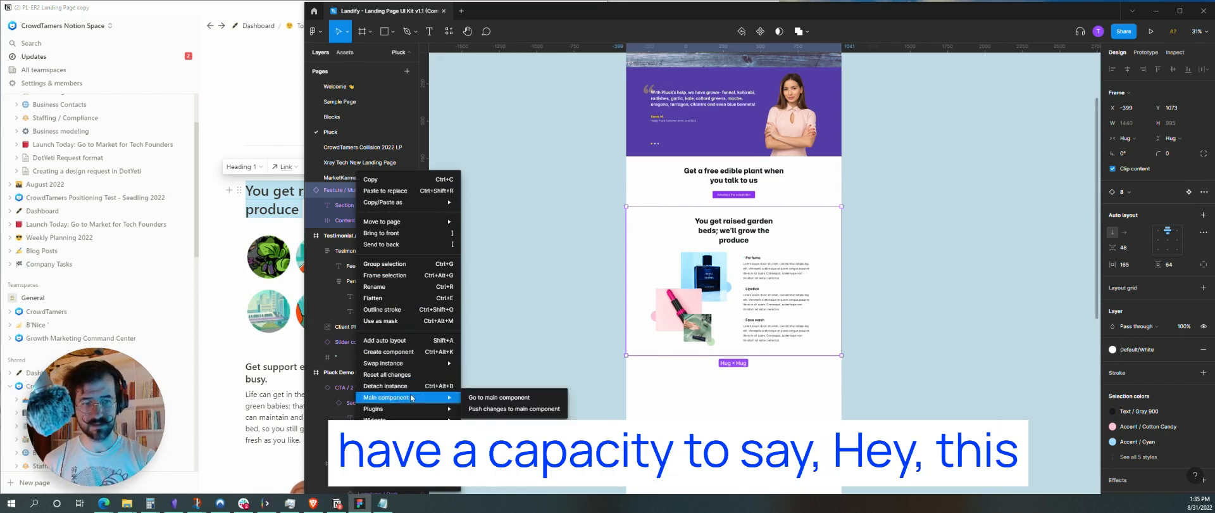
{"action": "left_click", "coordinate": [386, 385]}
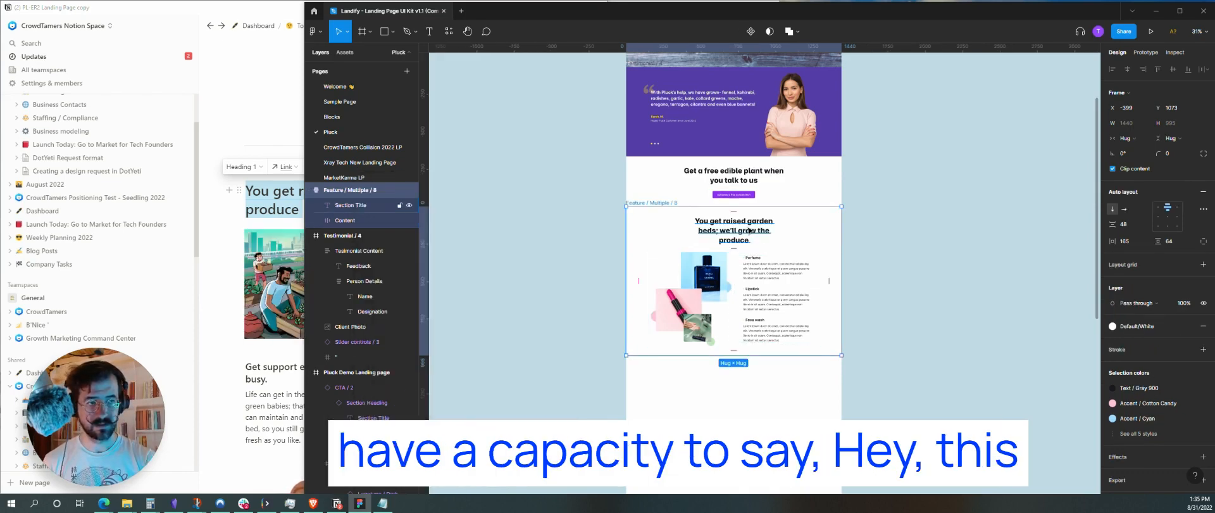
- Turn on the layout grids and check the column grid on the hero section against the feature block's heading
{"action": "left_click", "coordinate": [750, 231]}
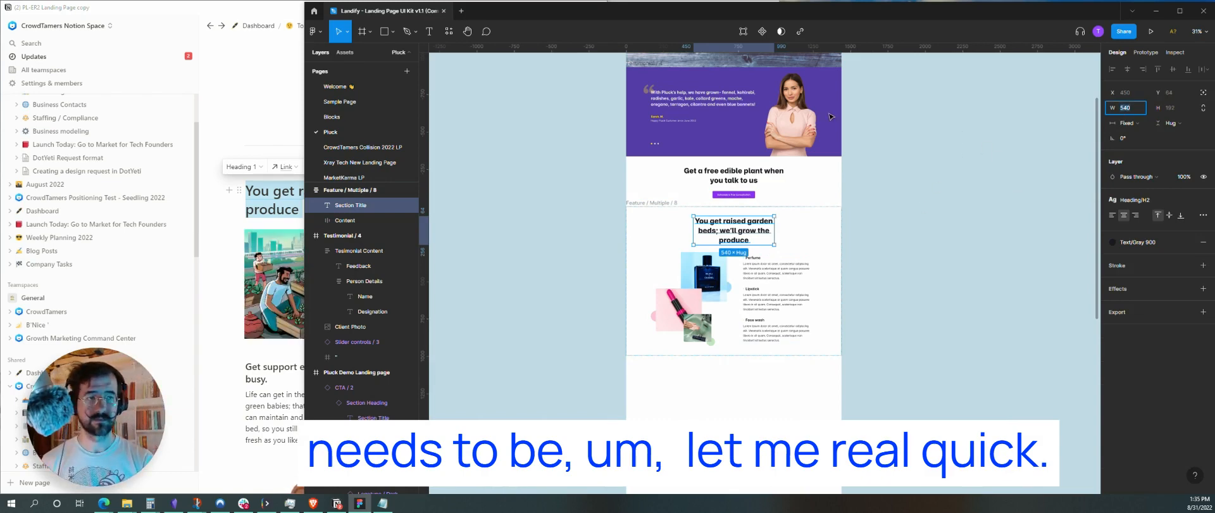
{"action": "left_click", "coordinate": [321, 36]}
{"action": "mouse_move", "coordinate": [363, 99]}
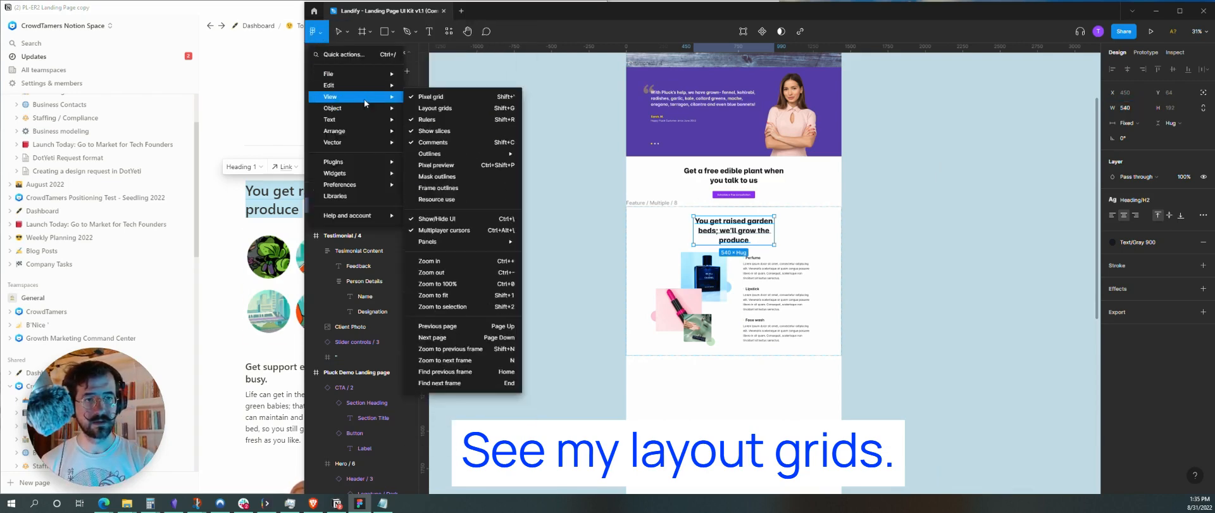
{"action": "left_click", "coordinate": [435, 108]}
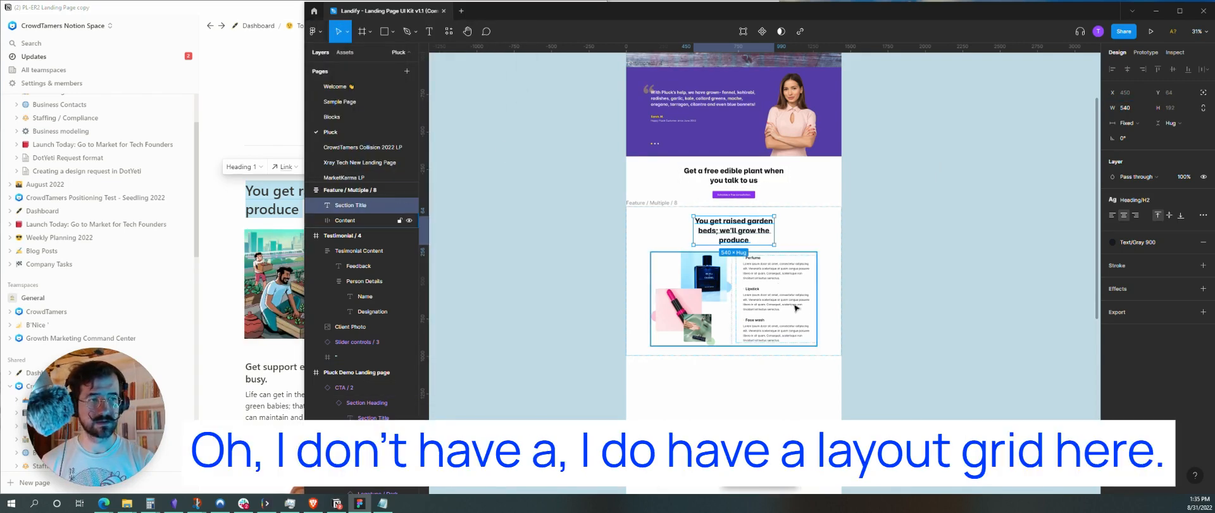
{"action": "scroll", "coordinate": [797, 308], "scroll_direction": "up", "scroll_amount": 5}
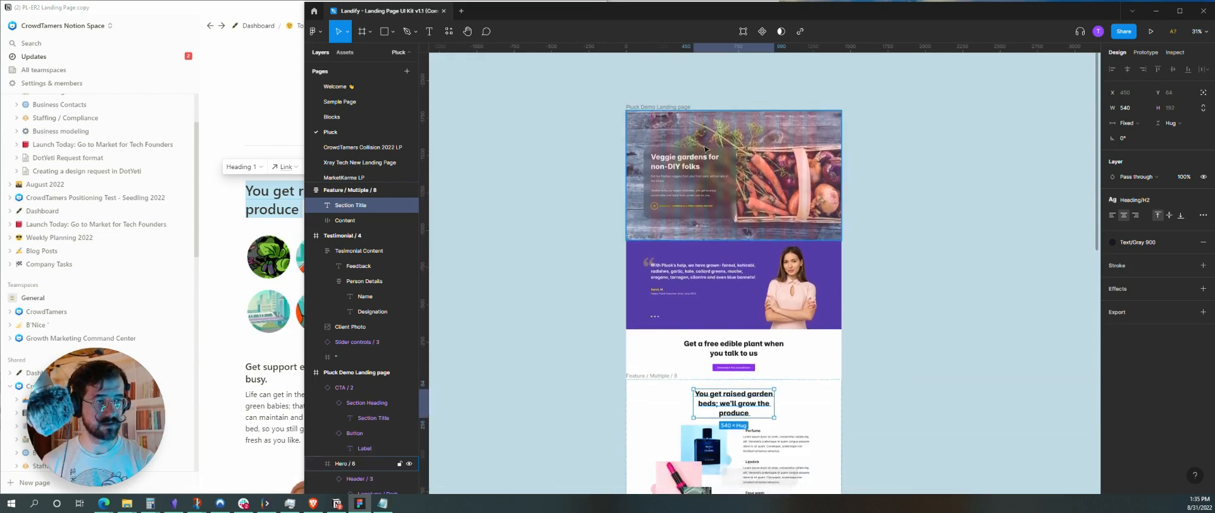
{"action": "left_click", "coordinate": [706, 148]}
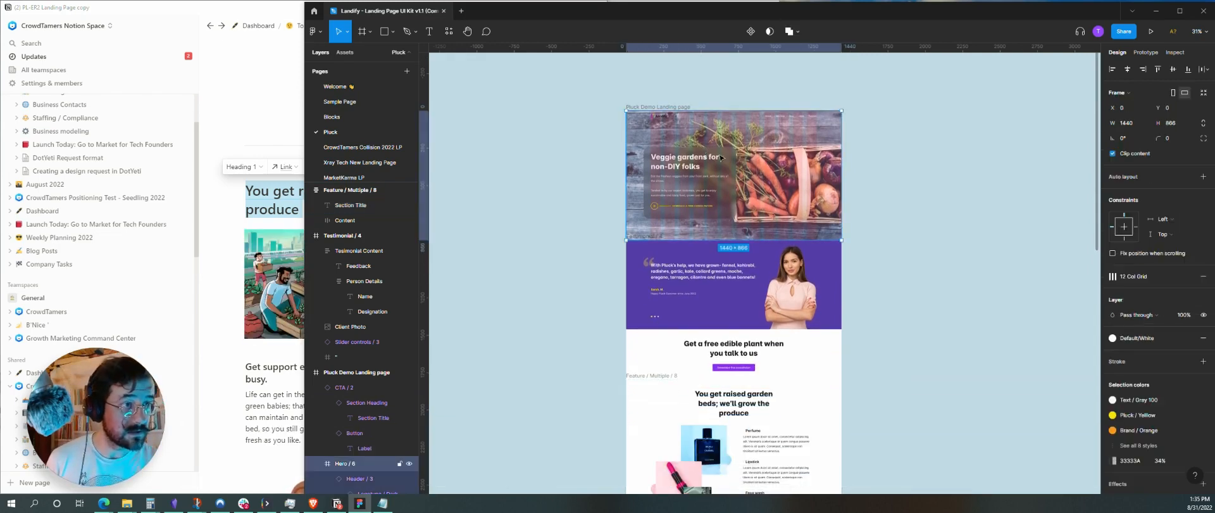
{"action": "double_click", "coordinate": [654, 132]}
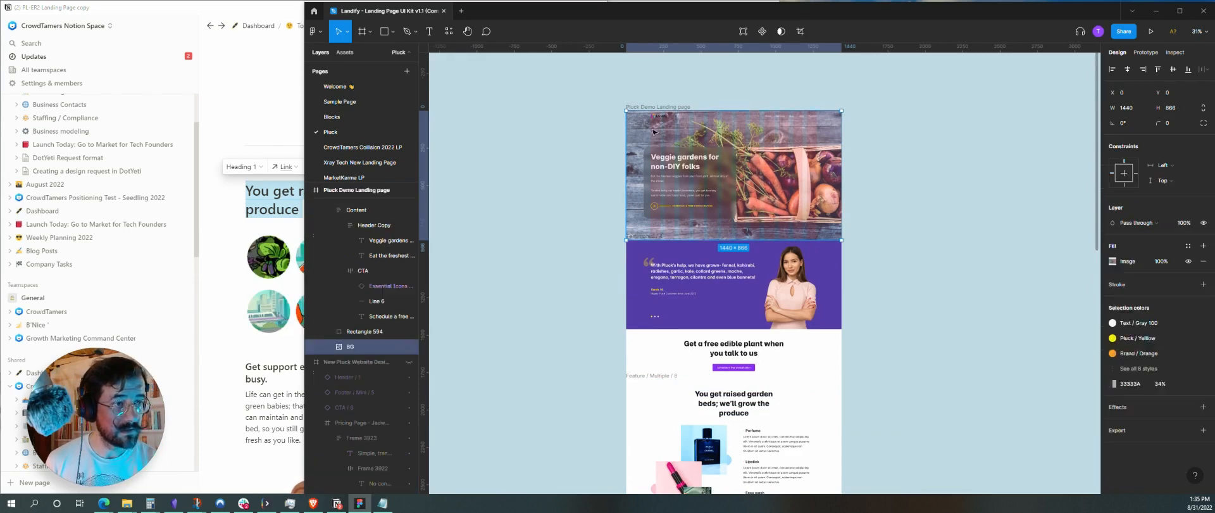
{"action": "left_click", "coordinate": [531, 106]}
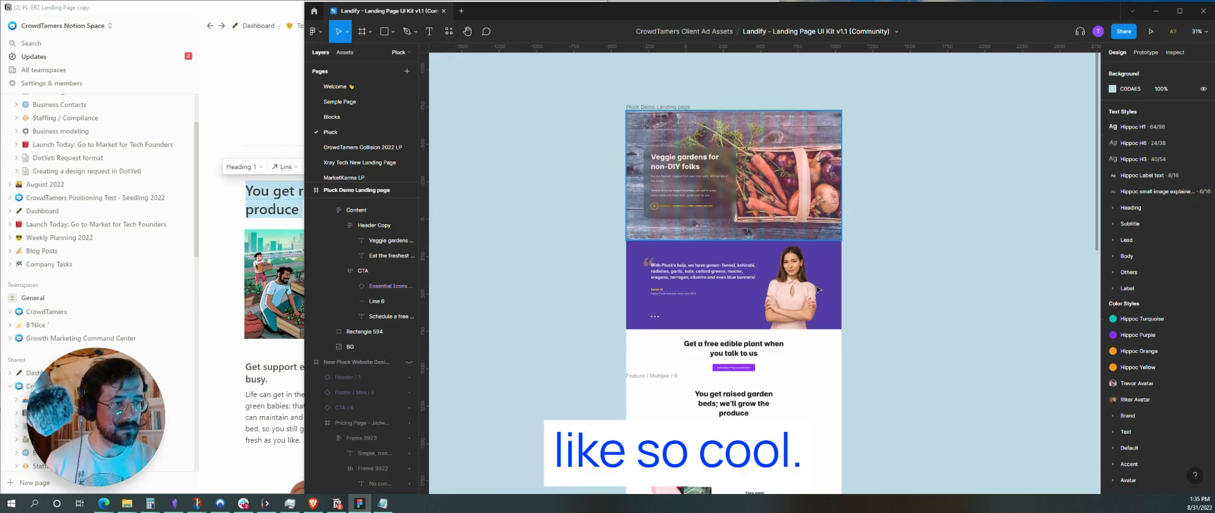
{"action": "scroll", "coordinate": [761, 230], "scroll_direction": "down", "scroll_amount": 5}
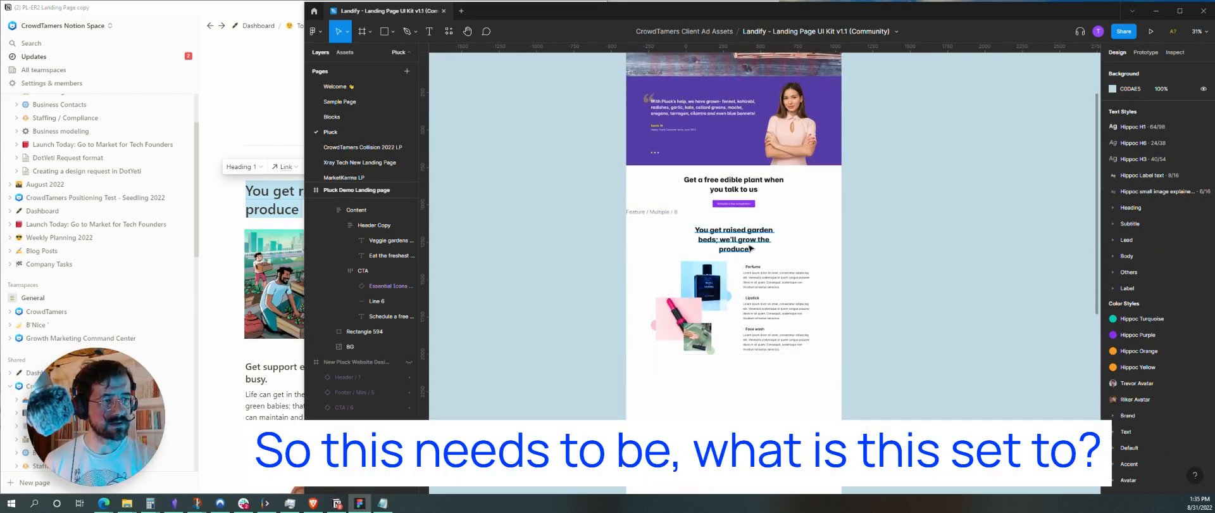
- Detach the free edible plant CTA block's instance, and set the raised garden beds heading's width to 730 to match the CTA heading
{"action": "left_click", "coordinate": [752, 248]}
{"action": "scroll", "coordinate": [766, 259], "scroll_direction": "up", "scroll_amount": 3}
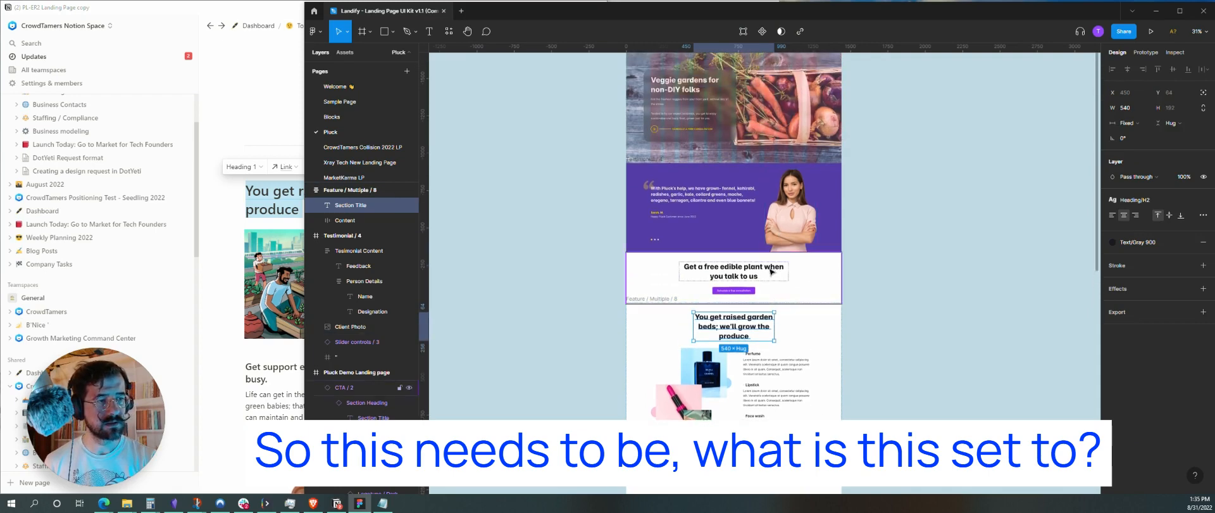
{"action": "left_click", "coordinate": [771, 271]}
{"action": "left_click", "coordinate": [780, 271]}
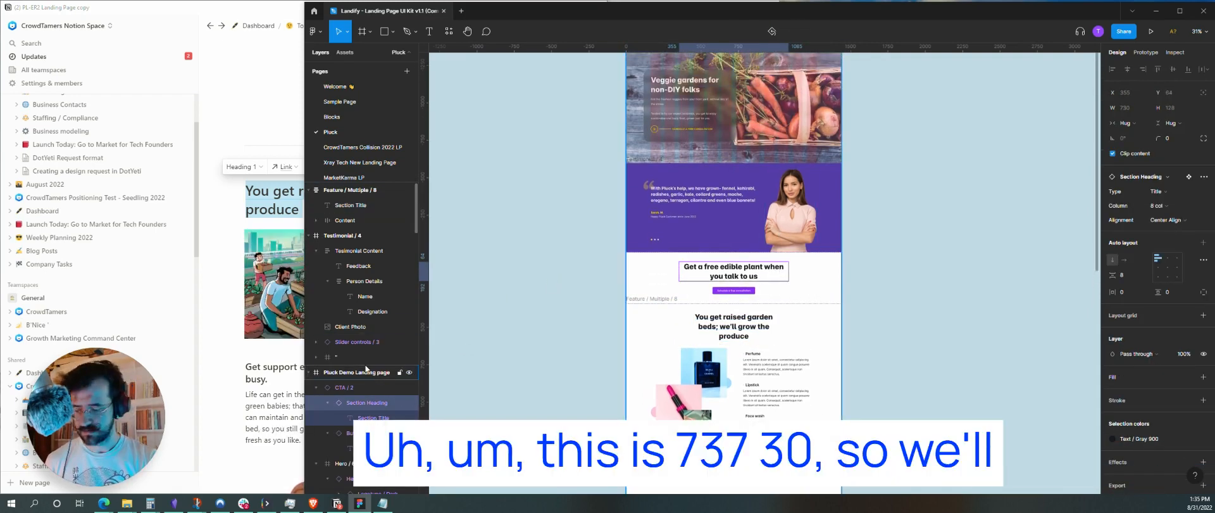
{"action": "key", "text": "ctrl+alt+b"}
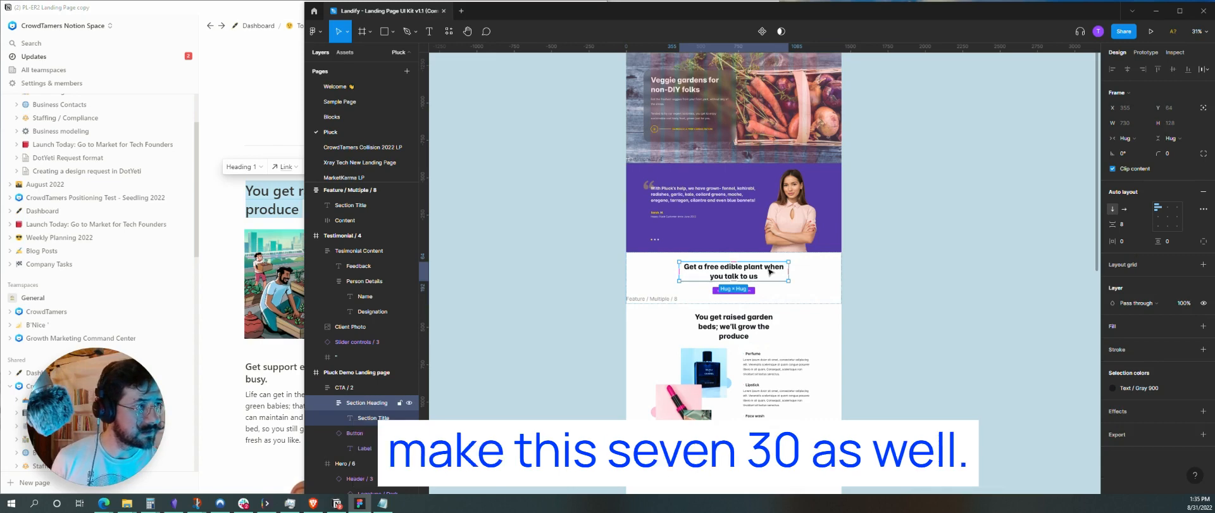
{"action": "left_click", "coordinate": [735, 340]}
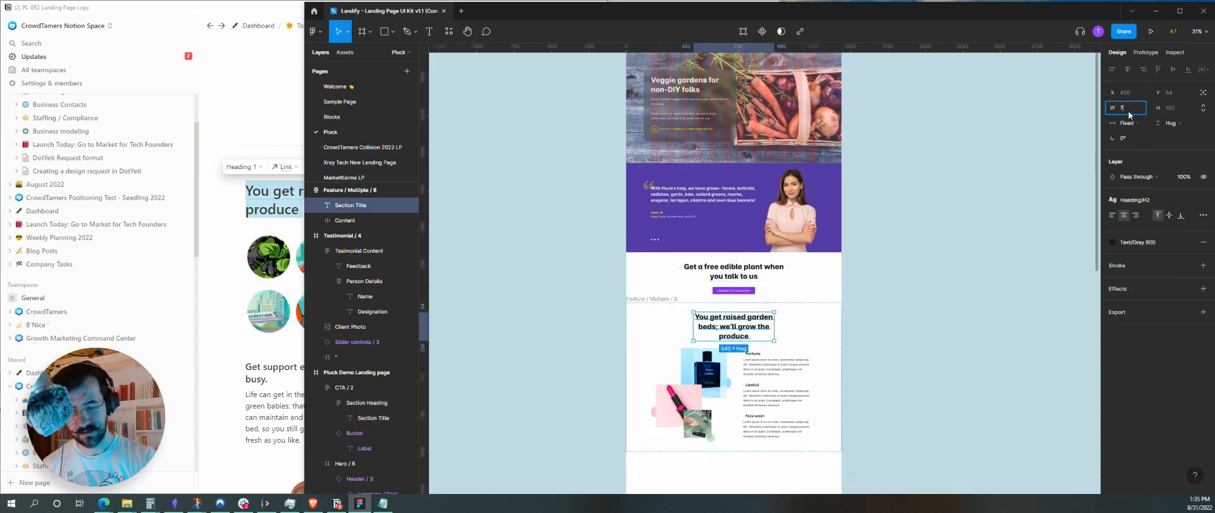
{"action": "key", "text": "Return"}
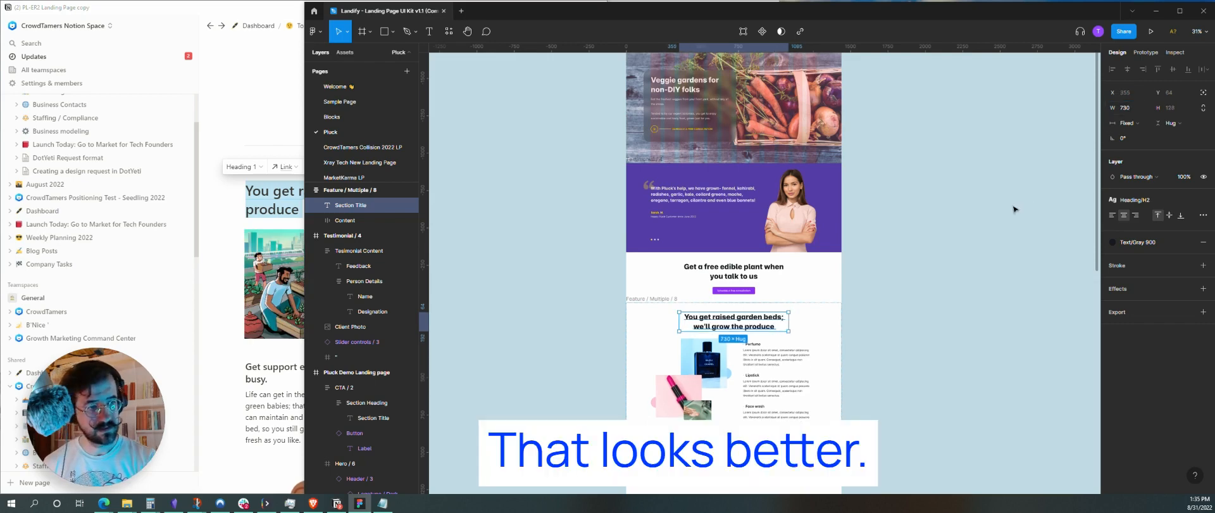
- Examine the feature block's image group to see whether the perfume, lipstick and face wash pictures are separate layers
{"action": "scroll", "coordinate": [785, 310], "scroll_direction": "down", "scroll_amount": 3}
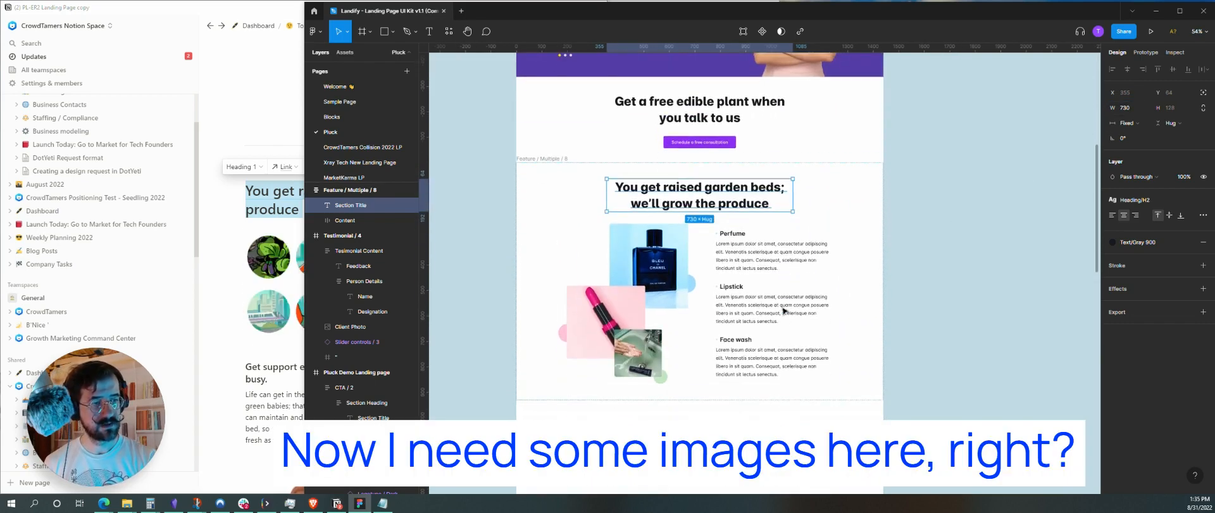
{"action": "left_click", "coordinate": [660, 269]}
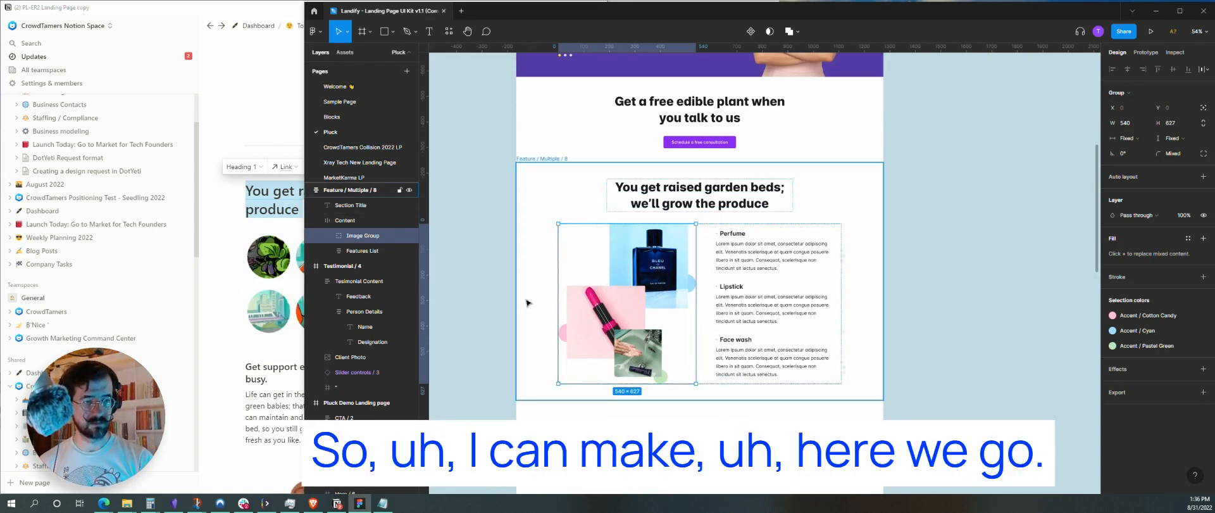
{"action": "double_click", "coordinate": [636, 337]}
{"action": "left_click", "coordinate": [598, 320]}
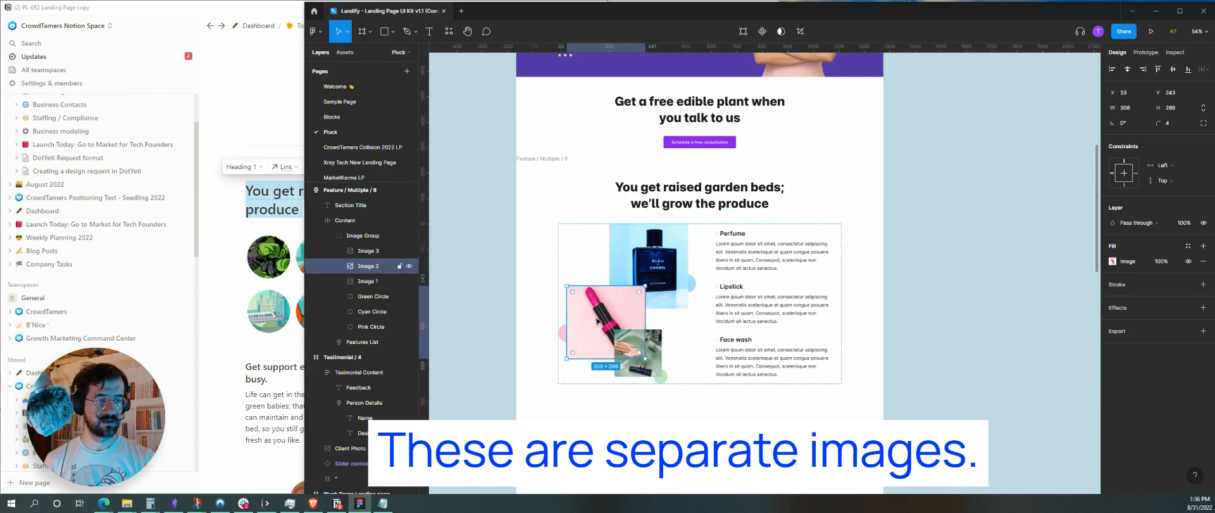
{"action": "left_click", "coordinate": [627, 276]}
{"action": "left_click", "coordinate": [523, 302]}
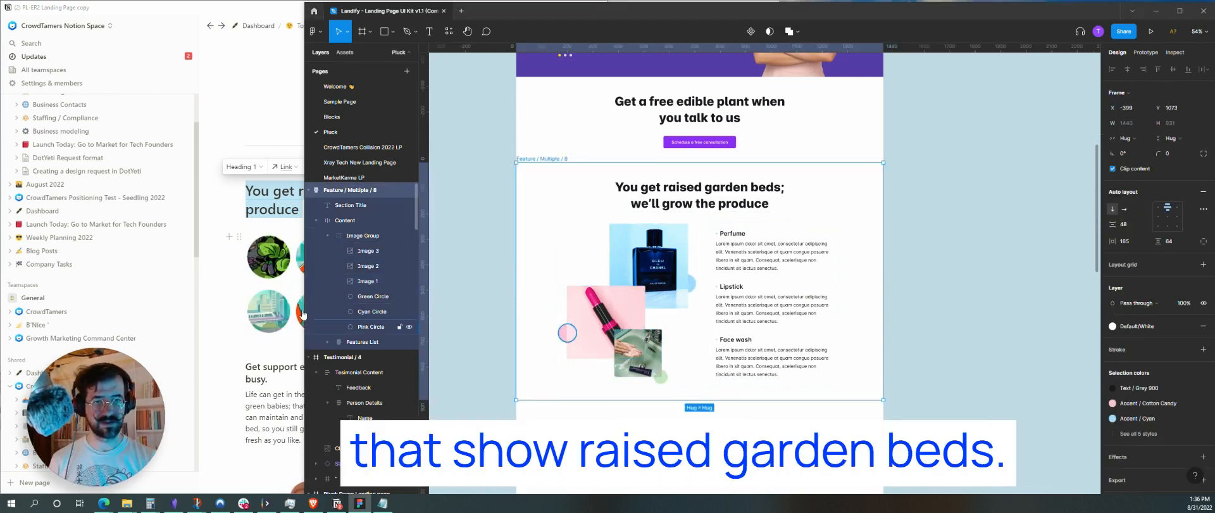
- Switch to Unsplash in the browser and search for landscape photos of "garden bed"
{"action": "left_click", "coordinate": [103, 503]}
{"action": "left_click", "coordinate": [211, 11]}
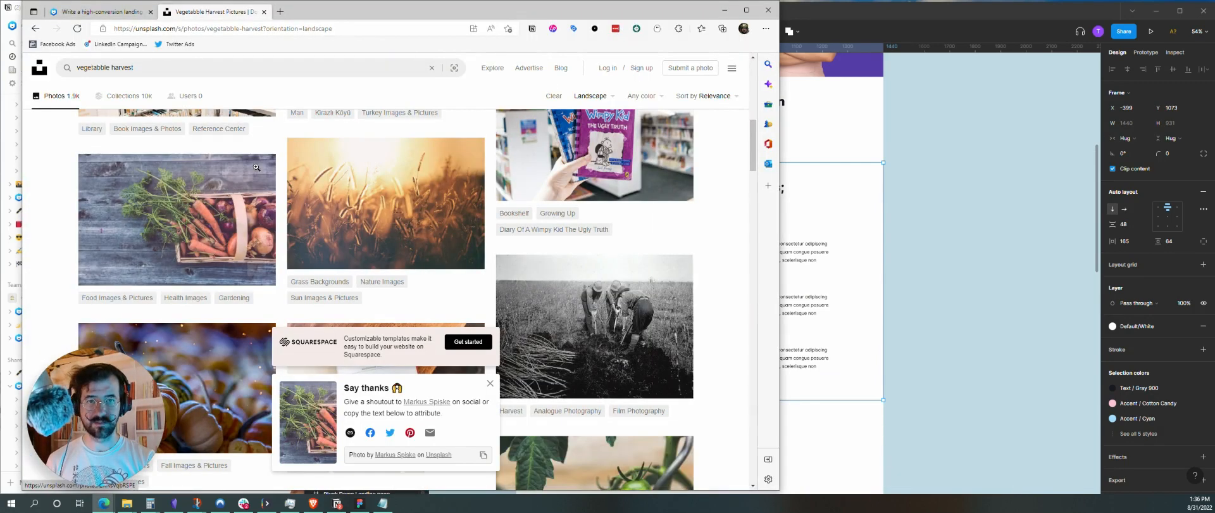
{"action": "left_click", "coordinate": [173, 66]}
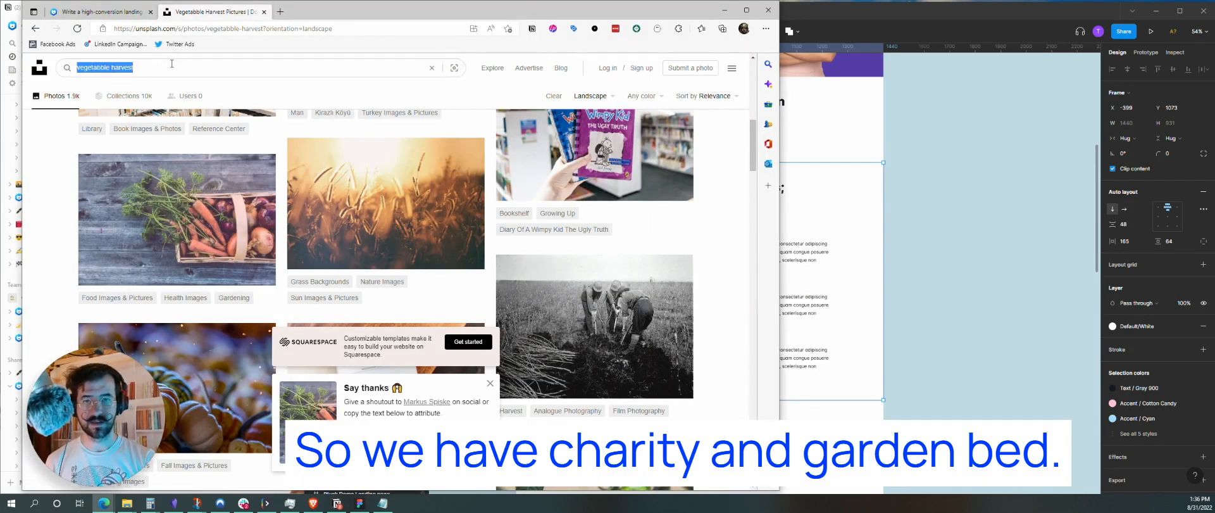
{"action": "type", "text": "gaf"}
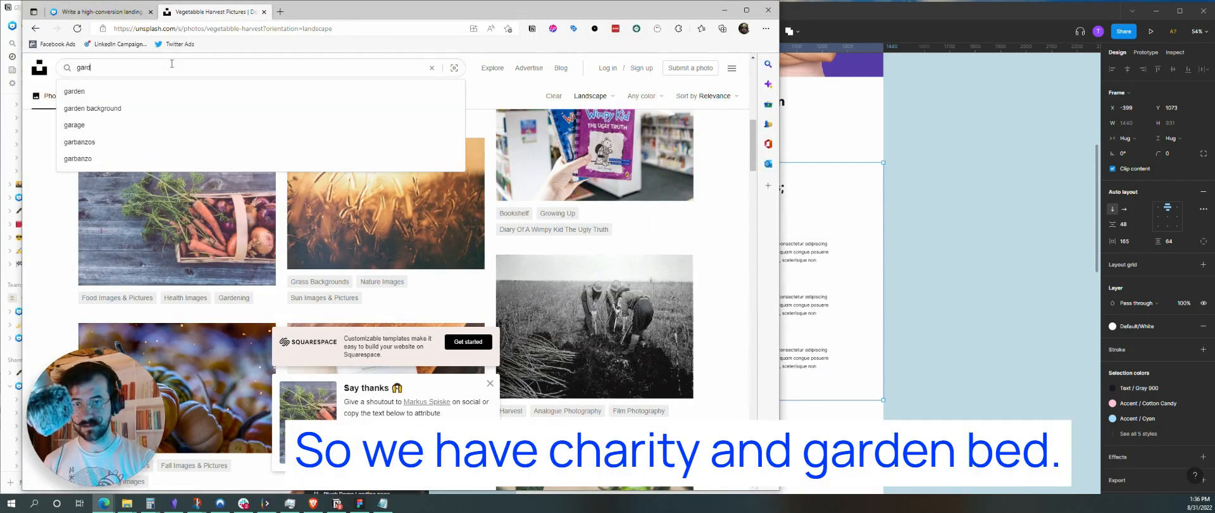
{"action": "type", "text": "eds"}
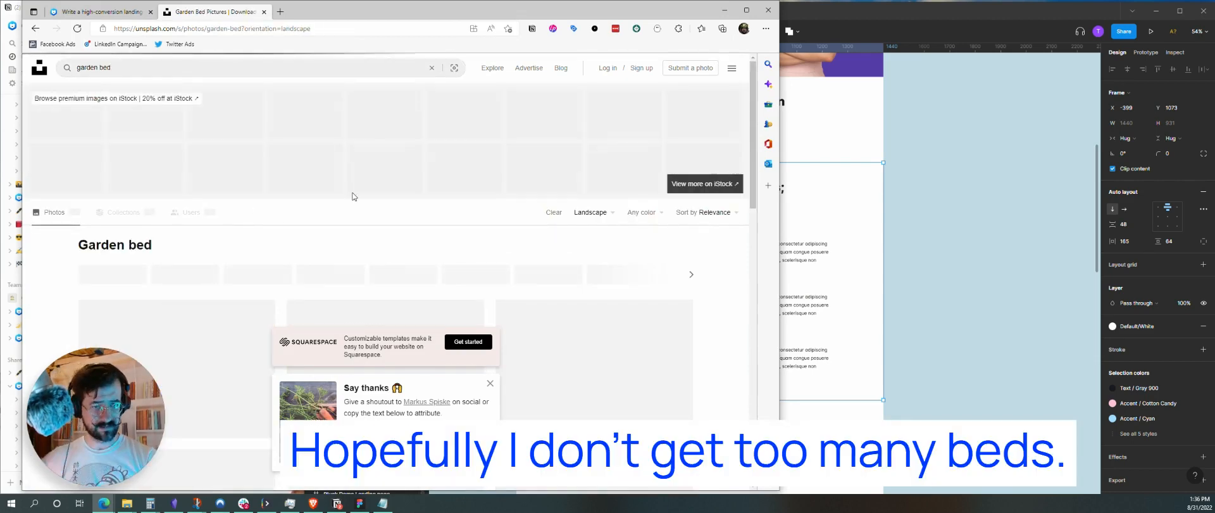
{"action": "scroll", "coordinate": [353, 197], "scroll_direction": "down", "scroll_amount": 1}
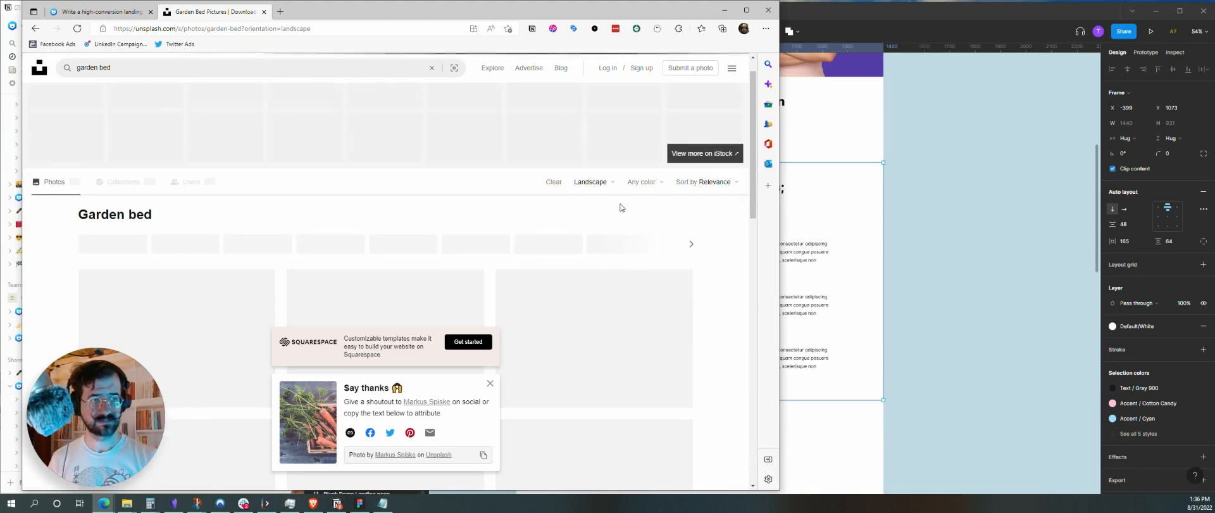
- Check the feature block's image formats in Figma, and download Unsplash's photo of a lush green raised garden bed
{"action": "left_click", "coordinate": [948, 302]}
{"action": "key", "text": "Escape"}
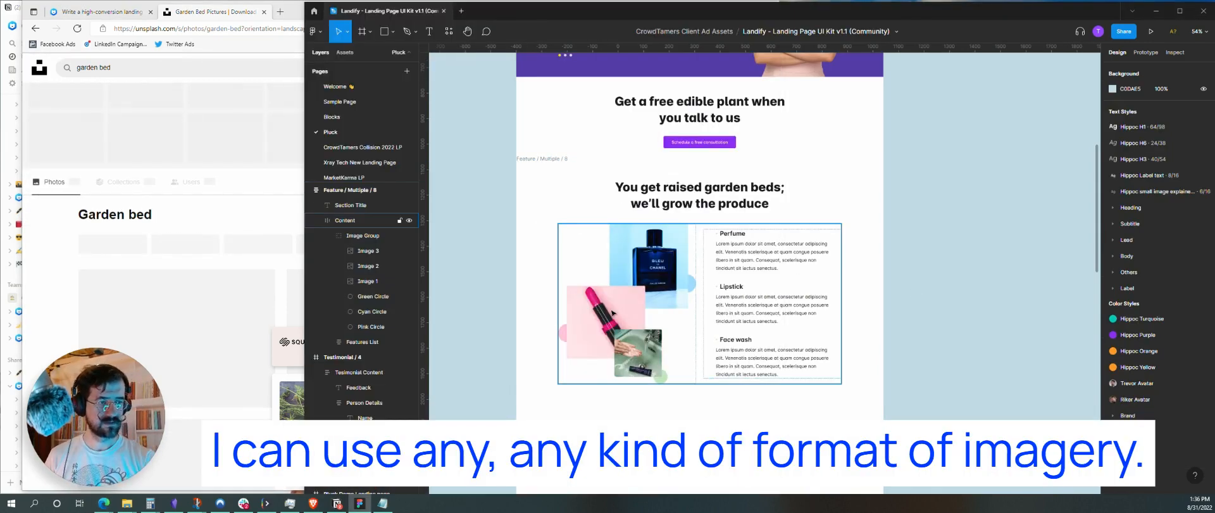
{"action": "left_click", "coordinate": [228, 222]}
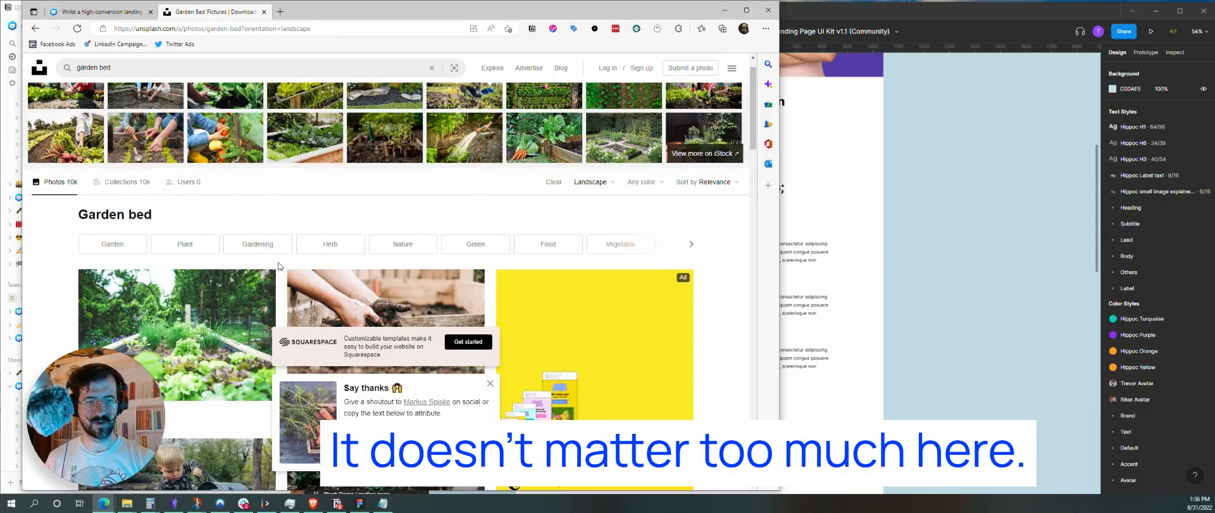
{"action": "scroll", "coordinate": [310, 329], "scroll_direction": "down", "scroll_amount": 2}
{"action": "scroll", "coordinate": [380, 330], "scroll_direction": "down", "scroll_amount": 3}
{"action": "scroll", "coordinate": [372, 253], "scroll_direction": "up", "scroll_amount": 2}
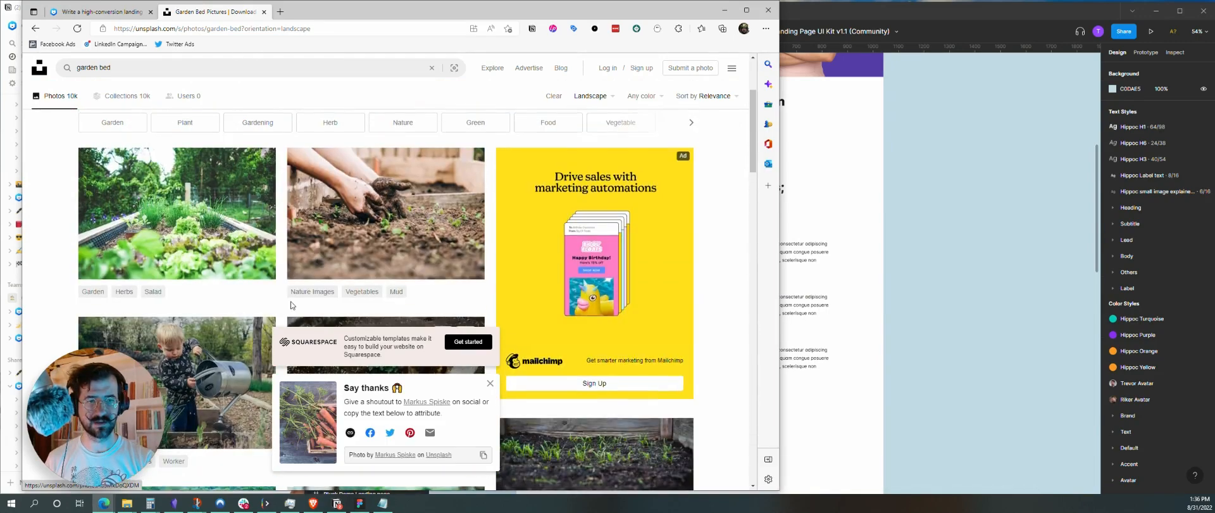
{"action": "scroll", "coordinate": [372, 233], "scroll_direction": "down", "scroll_amount": 2}
{"action": "scroll", "coordinate": [371, 233], "scroll_direction": "up", "scroll_amount": 2}
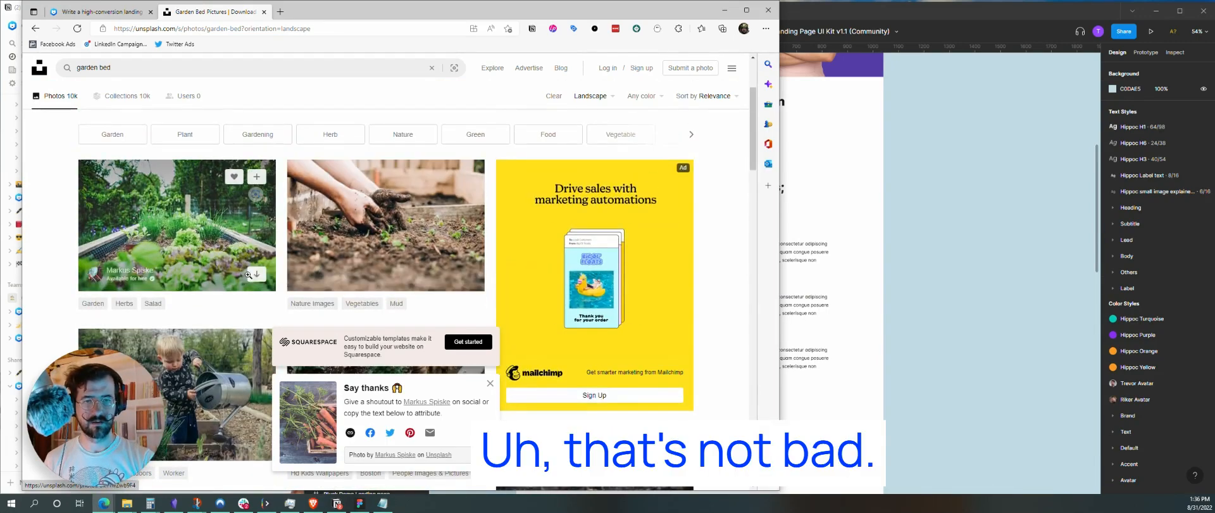
{"action": "left_click", "coordinate": [256, 279]}
- Download the overhead photo of seedlings growing in round pots from the garden bed results
{"action": "scroll", "coordinate": [351, 240], "scroll_direction": "down", "scroll_amount": 6}
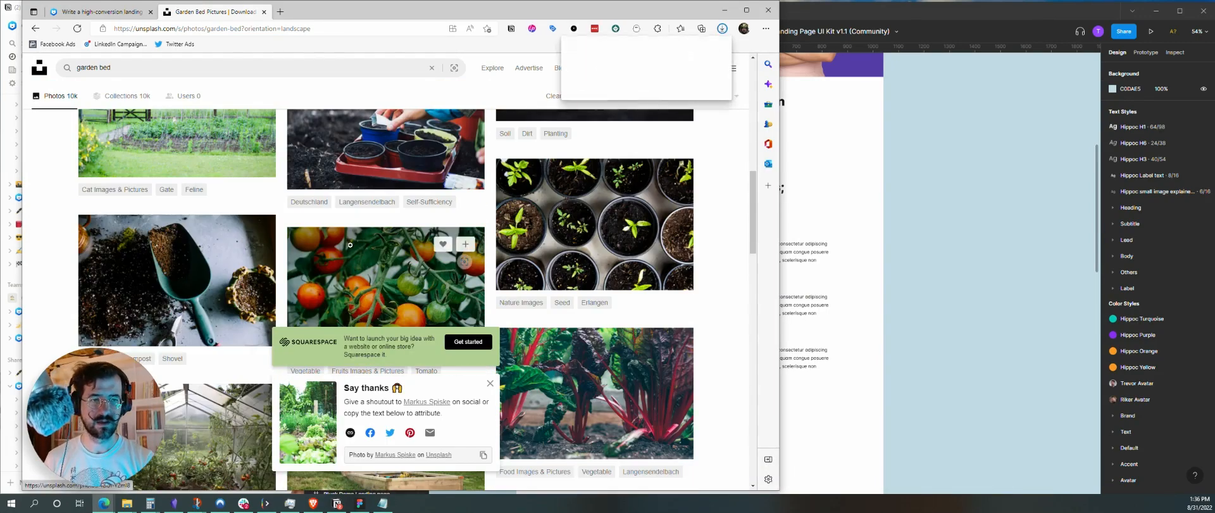
{"action": "scroll", "coordinate": [351, 240], "scroll_direction": "down", "scroll_amount": 2}
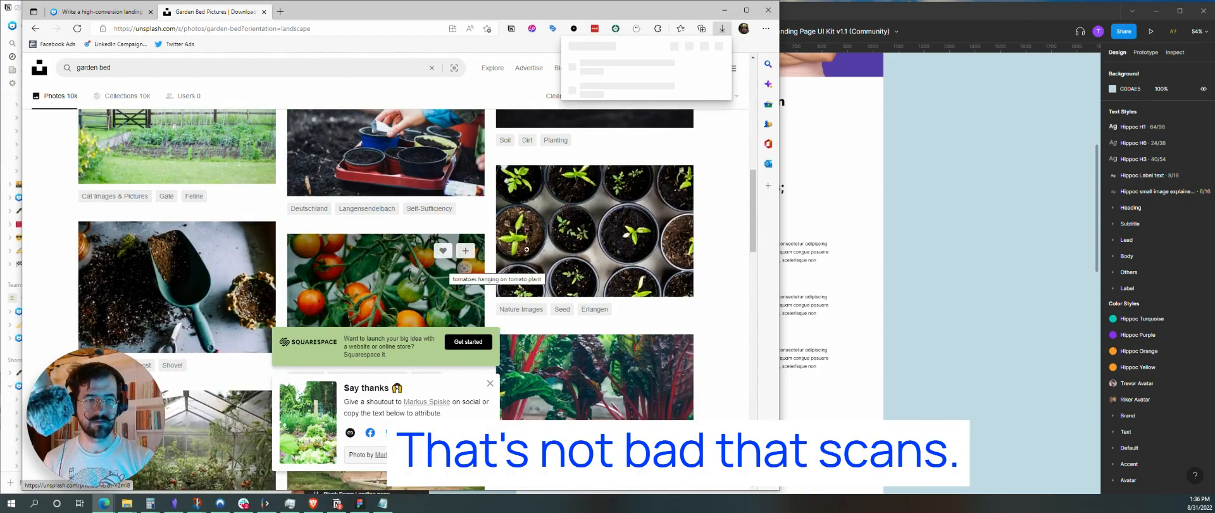
{"action": "scroll", "coordinate": [477, 245], "scroll_direction": "down", "scroll_amount": 6}
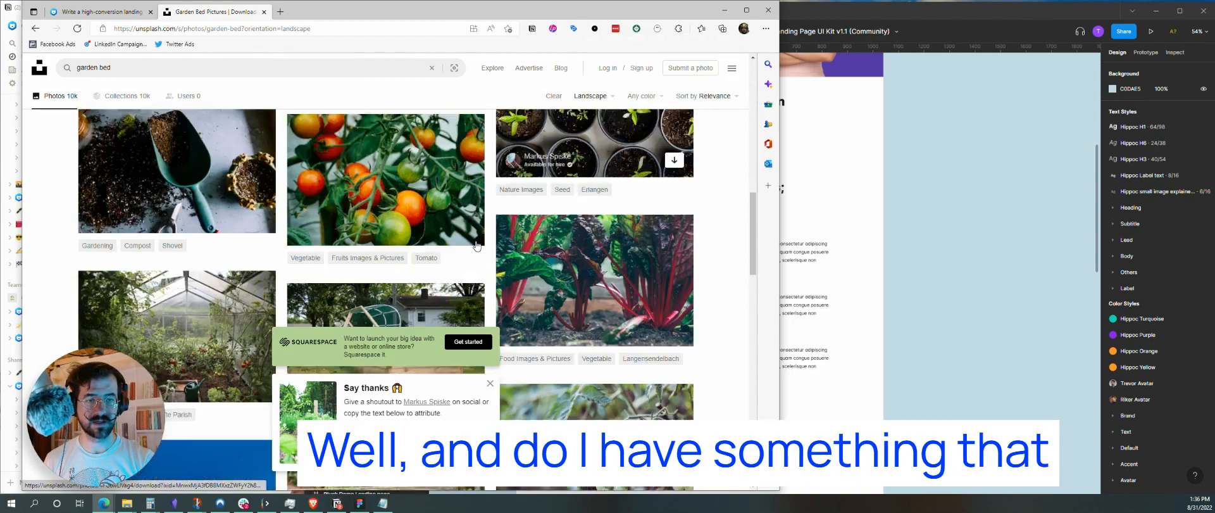
- Look through the garden bed results for a photo of someone harvesting produce
{"action": "scroll", "coordinate": [477, 246], "scroll_direction": "down", "scroll_amount": 2}
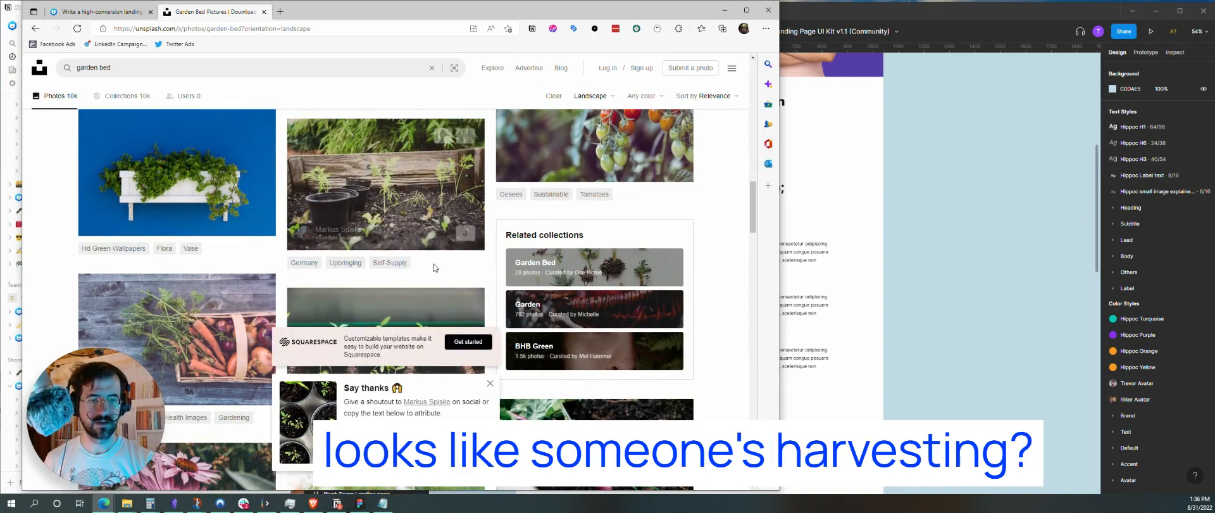
{"action": "scroll", "coordinate": [434, 266], "scroll_direction": "down", "scroll_amount": 3}
{"action": "scroll", "coordinate": [464, 337], "scroll_direction": "down", "scroll_amount": 4}
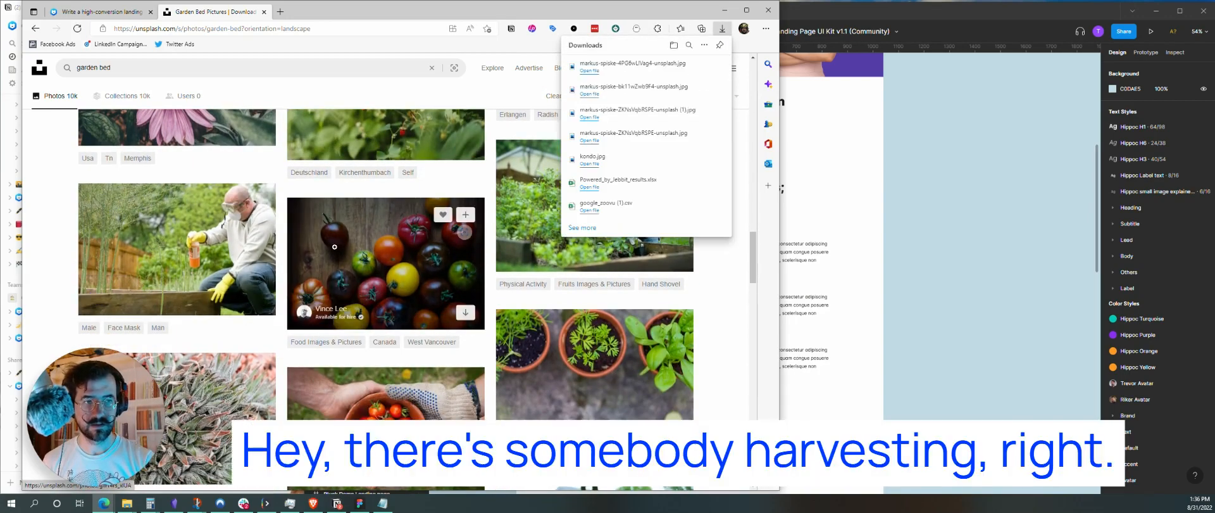
{"action": "scroll", "coordinate": [533, 254], "scroll_direction": "down", "scroll_amount": 1}
{"action": "scroll", "coordinate": [533, 253], "scroll_direction": "up", "scroll_amount": 3}
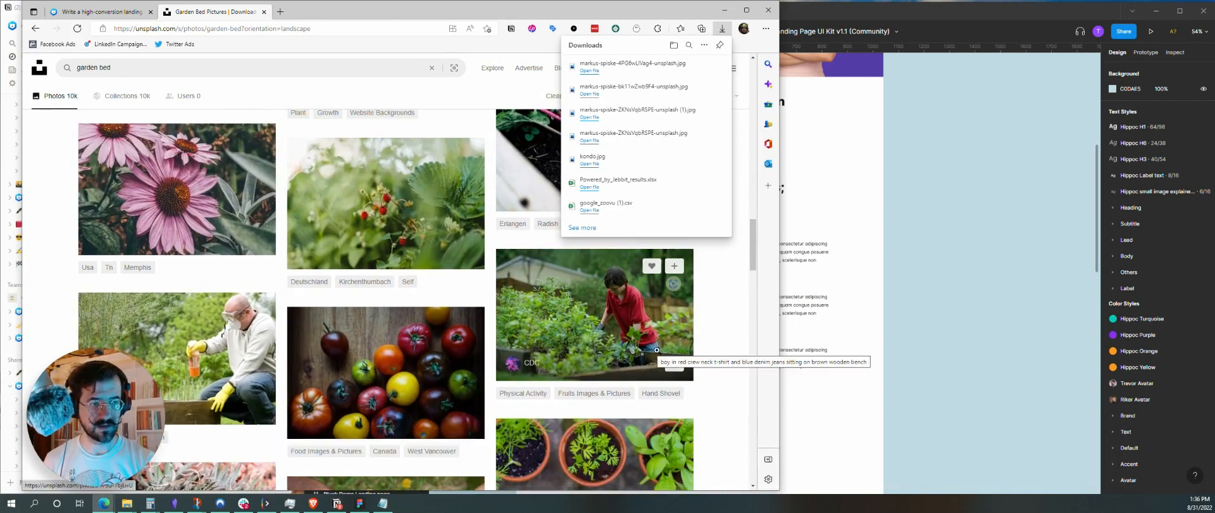
{"action": "scroll", "coordinate": [676, 373], "scroll_direction": "down", "scroll_amount": 5}
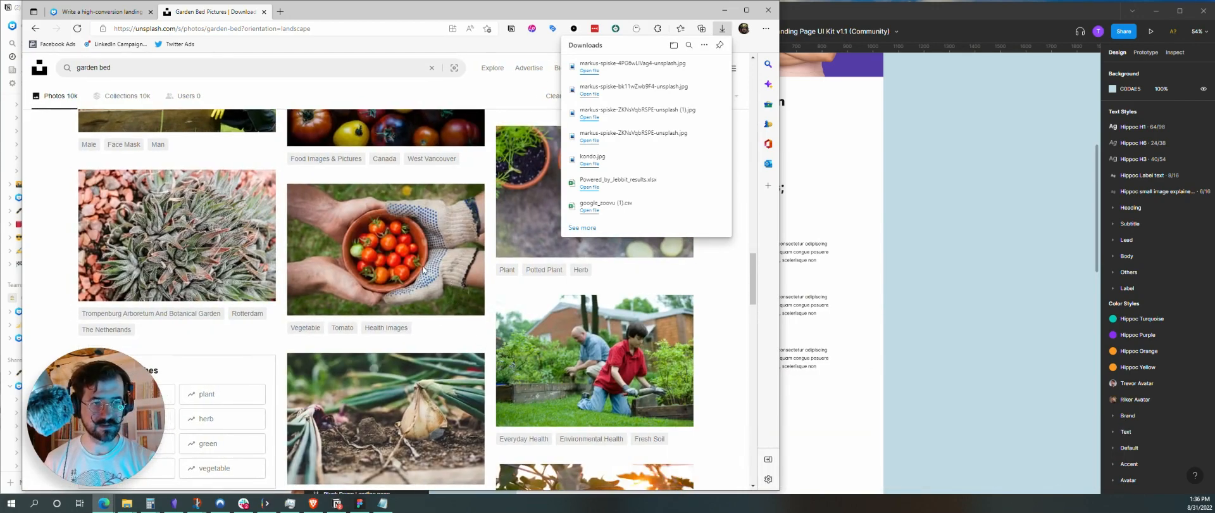
- Open the Unsplash photo of hands holding a bowl of tomatoes and download it
{"action": "left_click", "coordinate": [422, 269]}
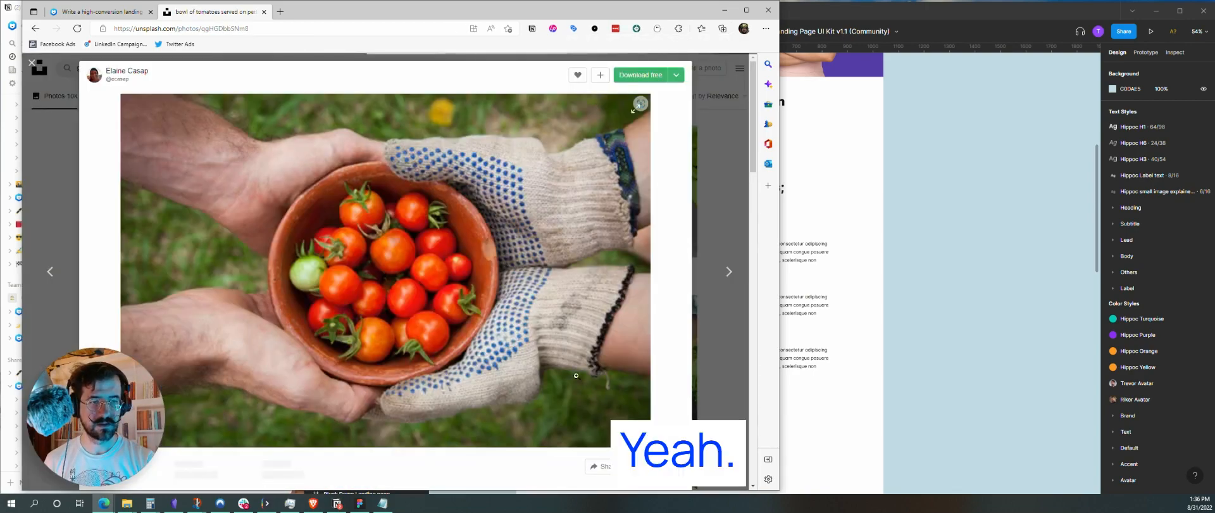
{"action": "left_click", "coordinate": [648, 76]}
- Switch to Figma and replace the perfume picture's image fill with the downloaded green garden-bed photo
{"action": "left_click", "coordinate": [958, 312]}
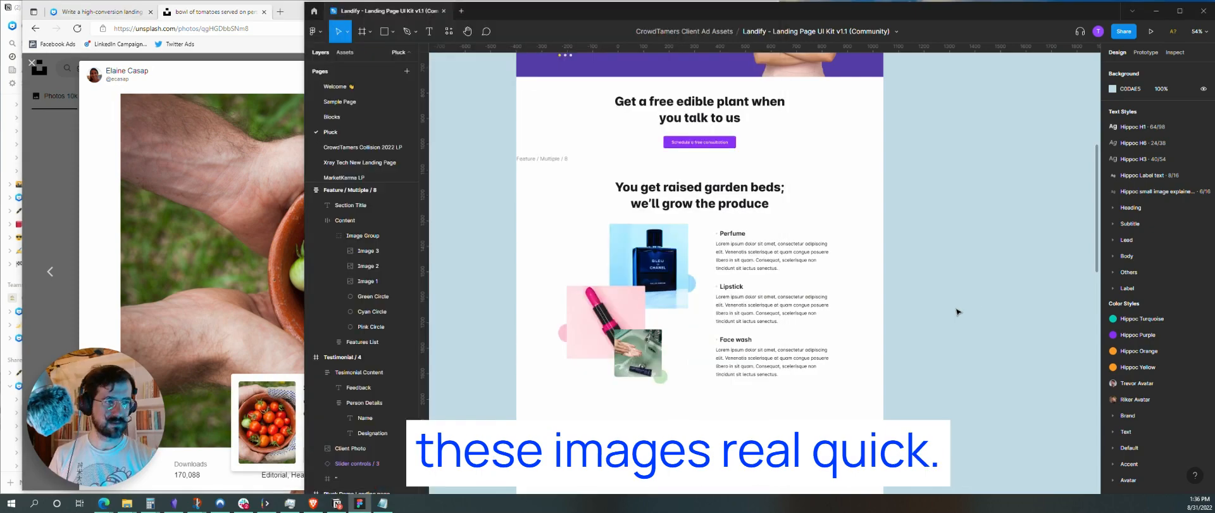
{"action": "left_click", "coordinate": [657, 246]}
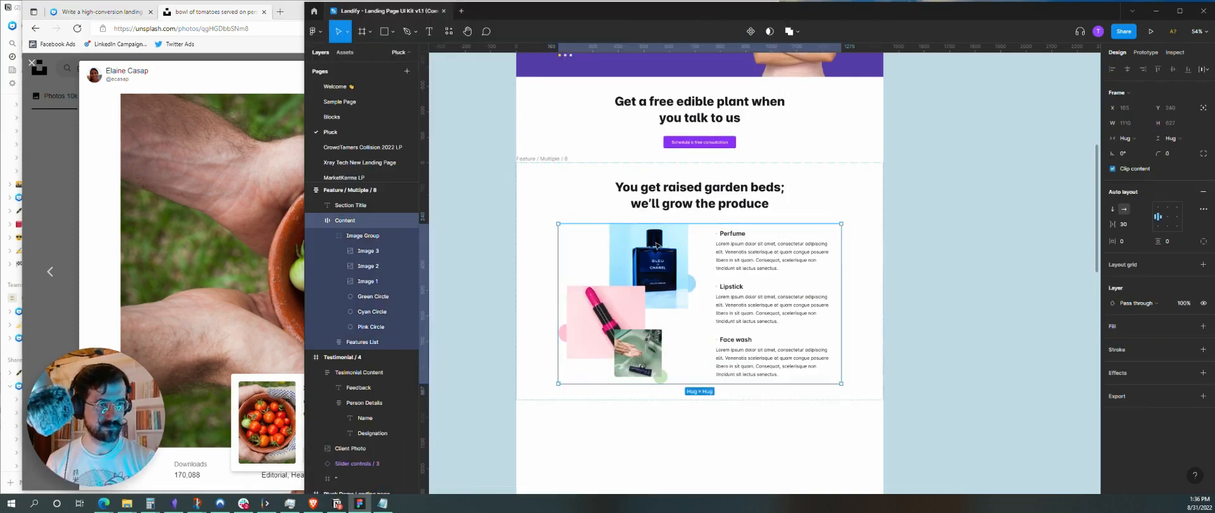
{"action": "left_click", "coordinate": [657, 245]}
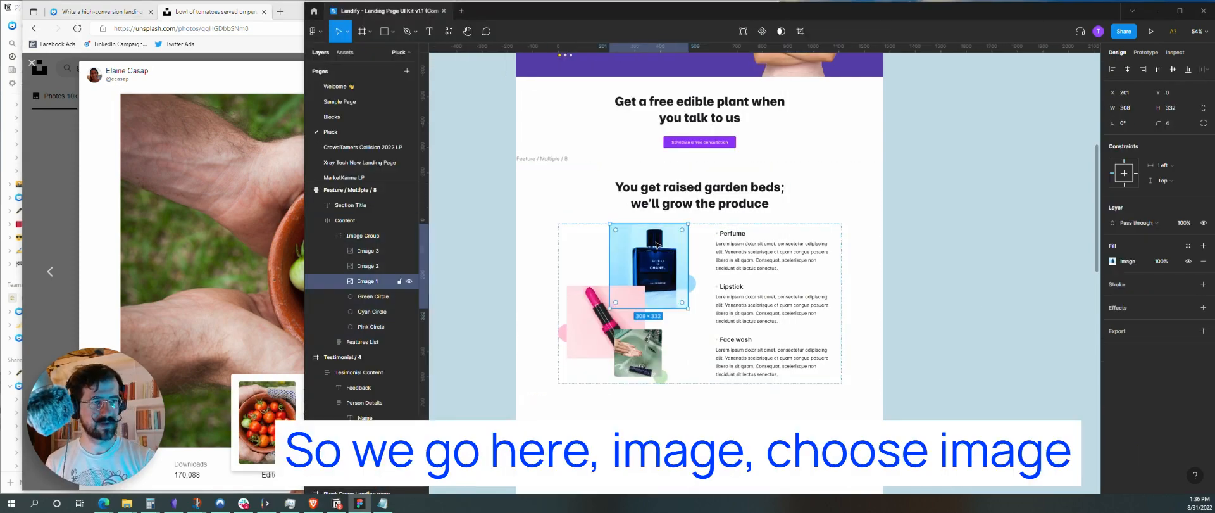
{"action": "left_click", "coordinate": [1112, 262]}
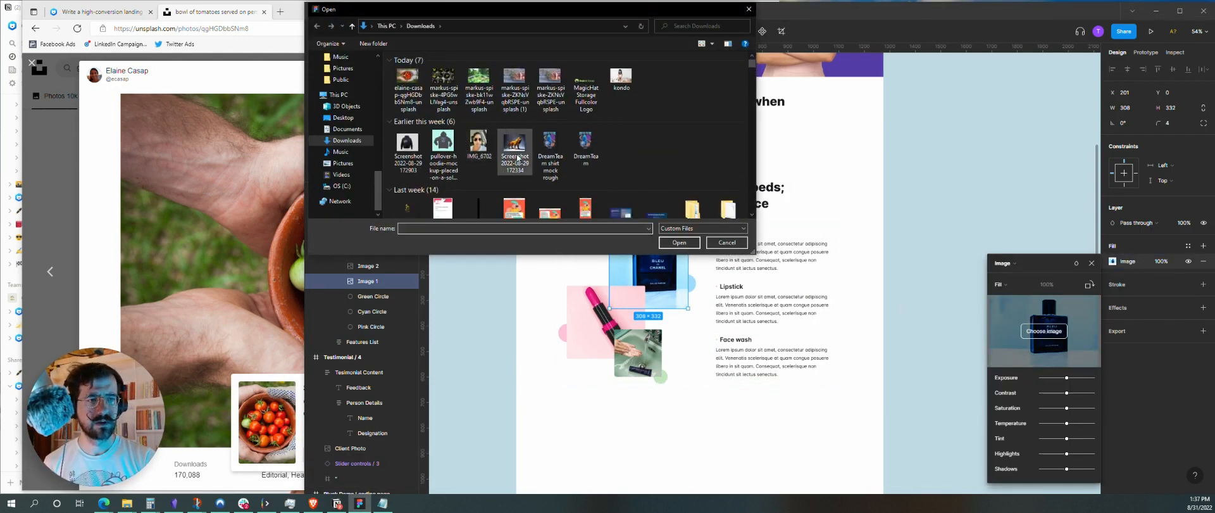
{"action": "double_click", "coordinate": [488, 86]}
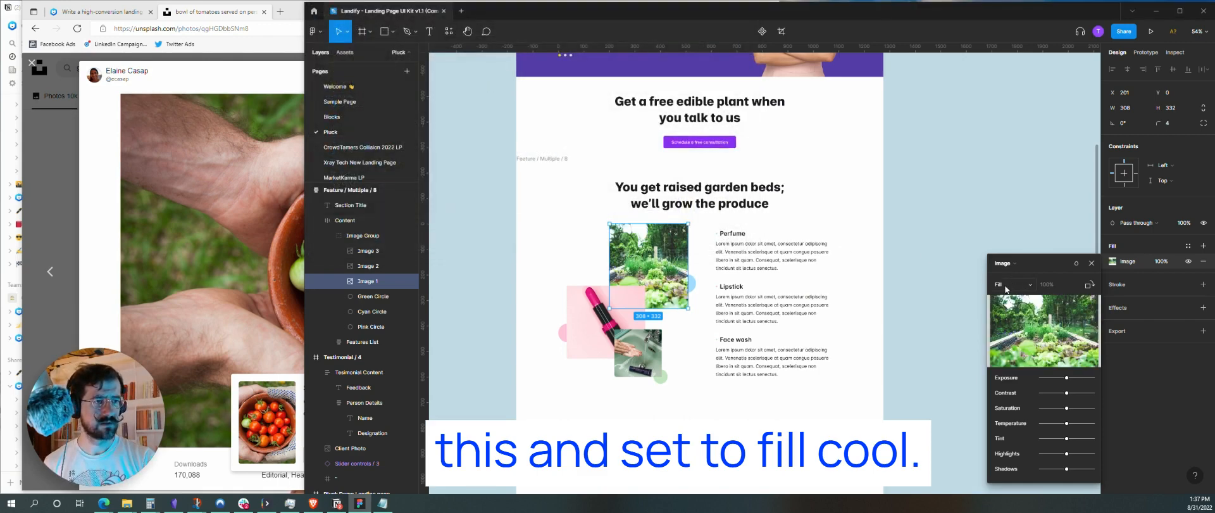
- Replace the lipstick picture's image fill with the downloaded photo of potted seedlings
{"action": "left_click", "coordinate": [588, 310]}
{"action": "left_click", "coordinate": [588, 310]}
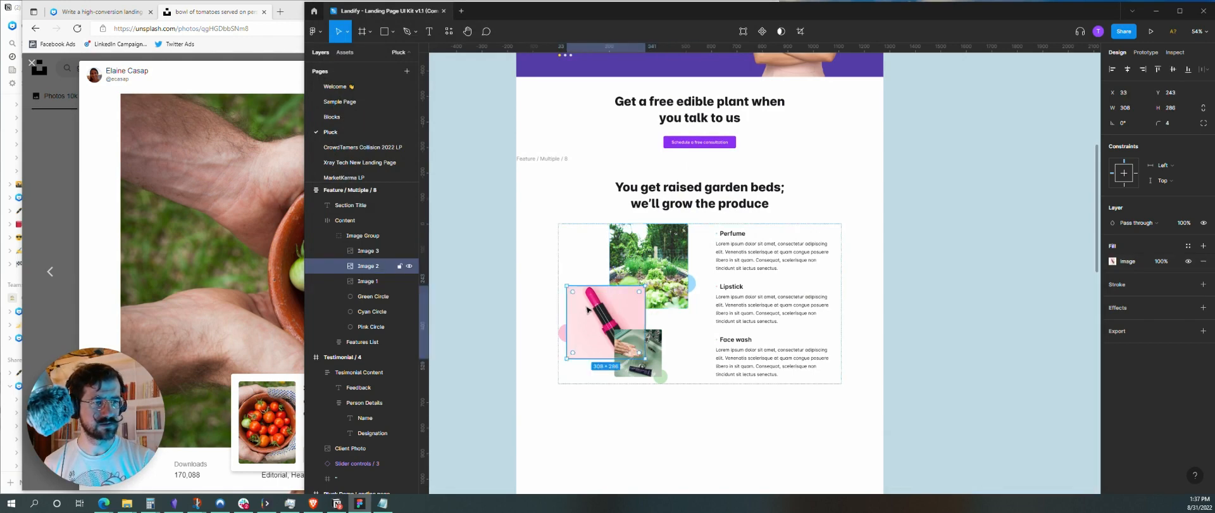
{"action": "left_click", "coordinate": [1123, 260]}
{"action": "left_click", "coordinate": [1043, 331]}
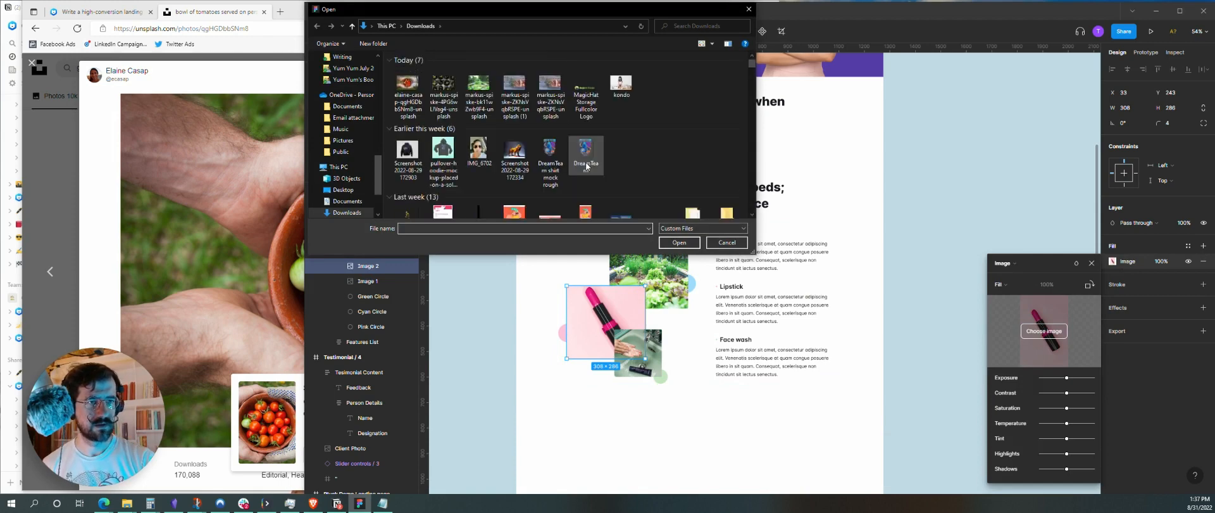
{"action": "double_click", "coordinate": [443, 79]}
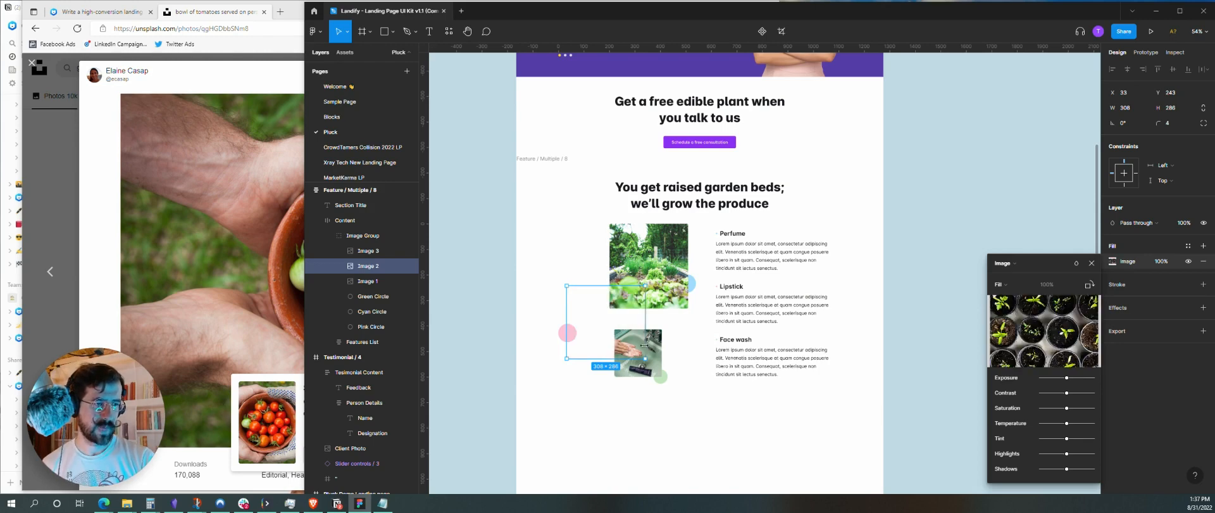
{"action": "key", "text": "Escape"}
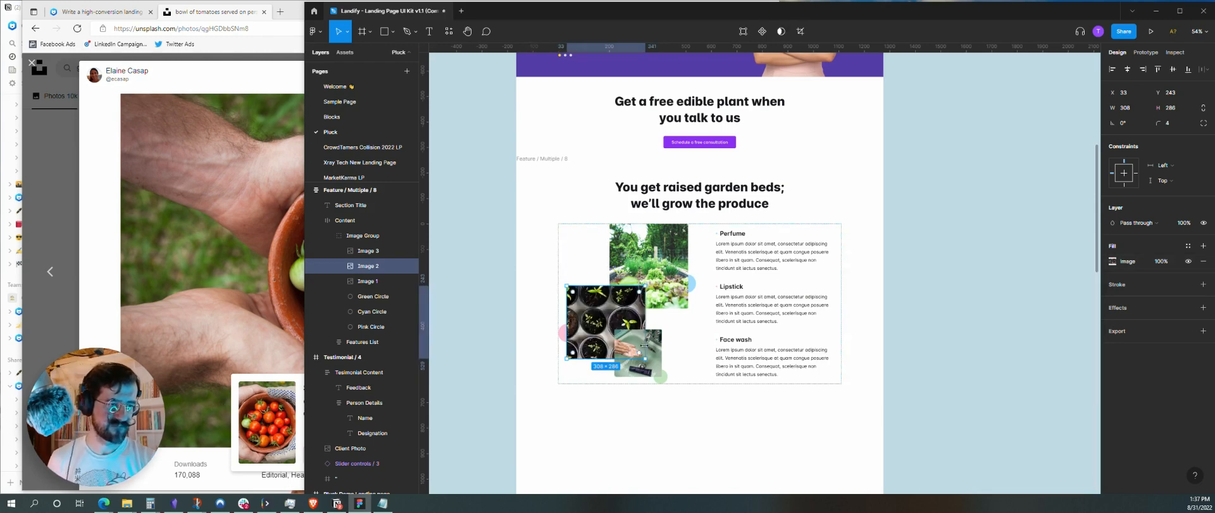
- Replace the small face wash picture's image fill with the downloaded tomato bowl photo
{"action": "left_click", "coordinate": [680, 351]}
{"action": "double_click", "coordinate": [639, 352]}
{"action": "double_click", "coordinate": [639, 353]}
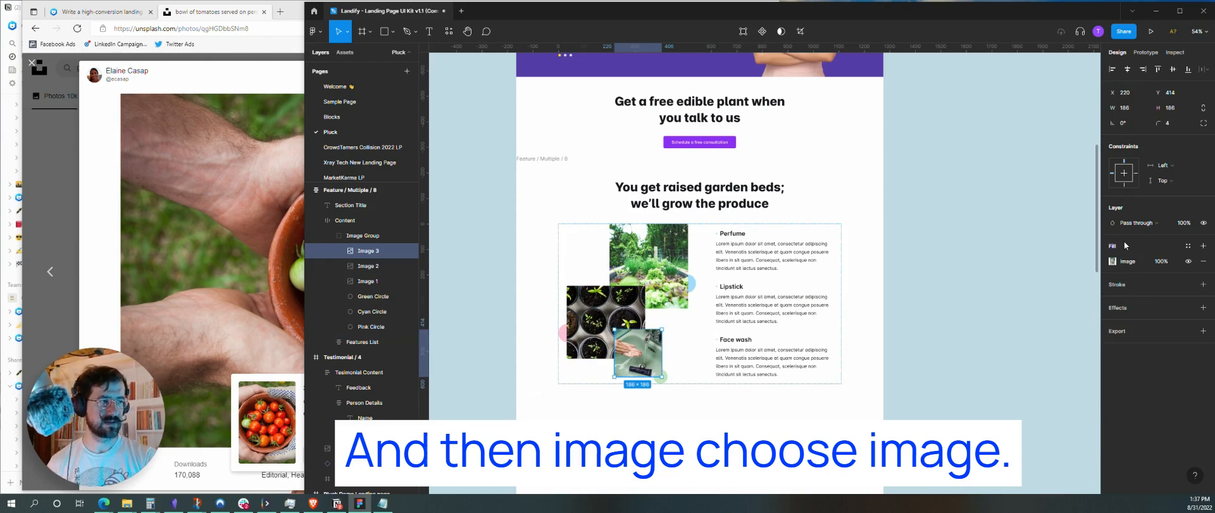
{"action": "left_click", "coordinate": [1112, 261]}
{"action": "mouse_move", "coordinate": [1051, 329]}
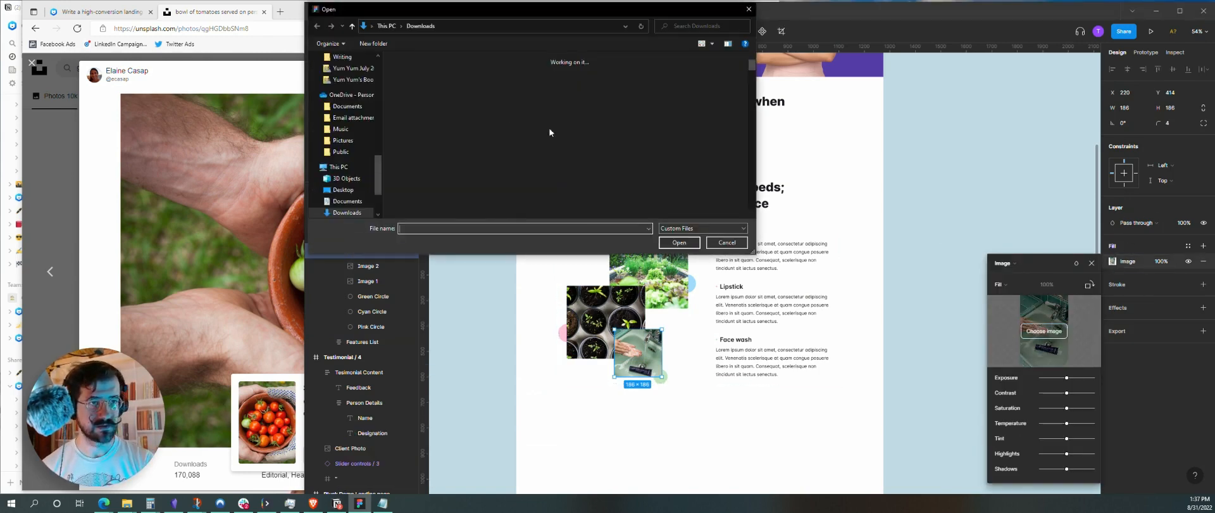
{"action": "double_click", "coordinate": [415, 76]}
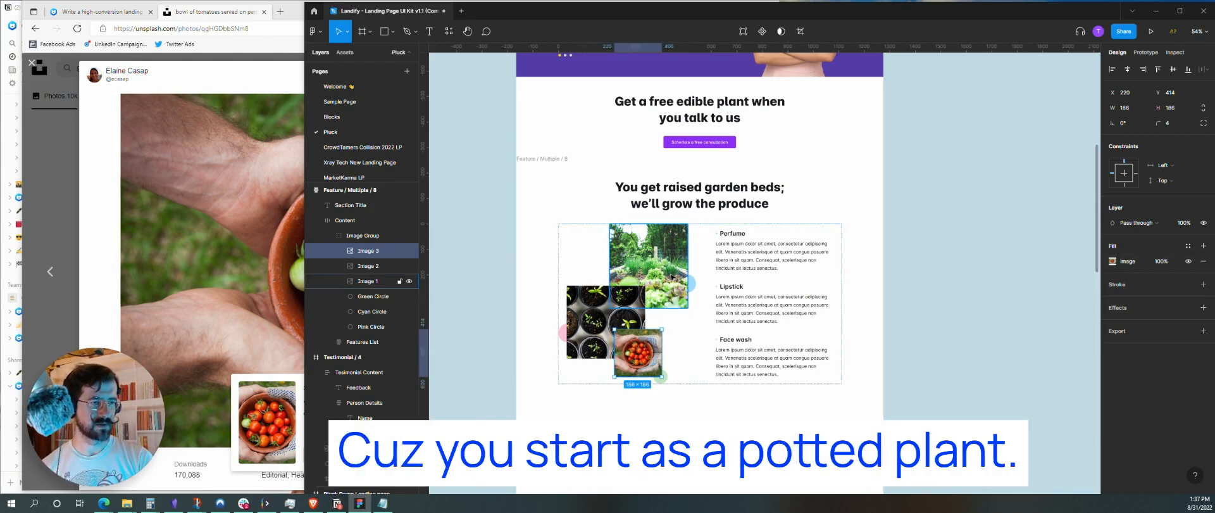
- Replace the image fill of Image 1, the garden-bed picture, with the downloaded potted seedlings photo
{"action": "left_click", "coordinate": [662, 268]}
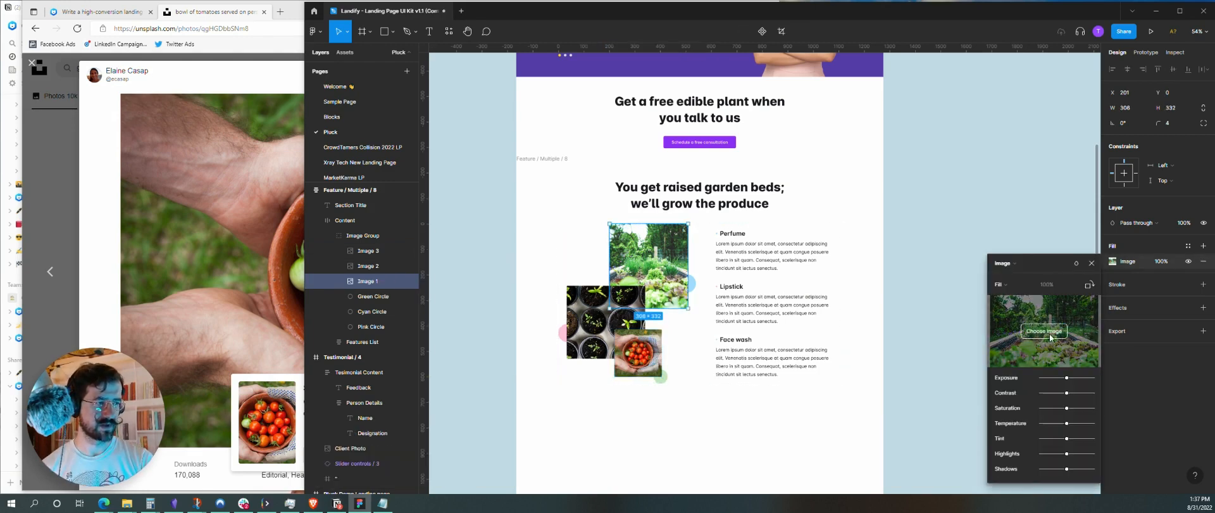
{"action": "left_click", "coordinate": [1044, 331]}
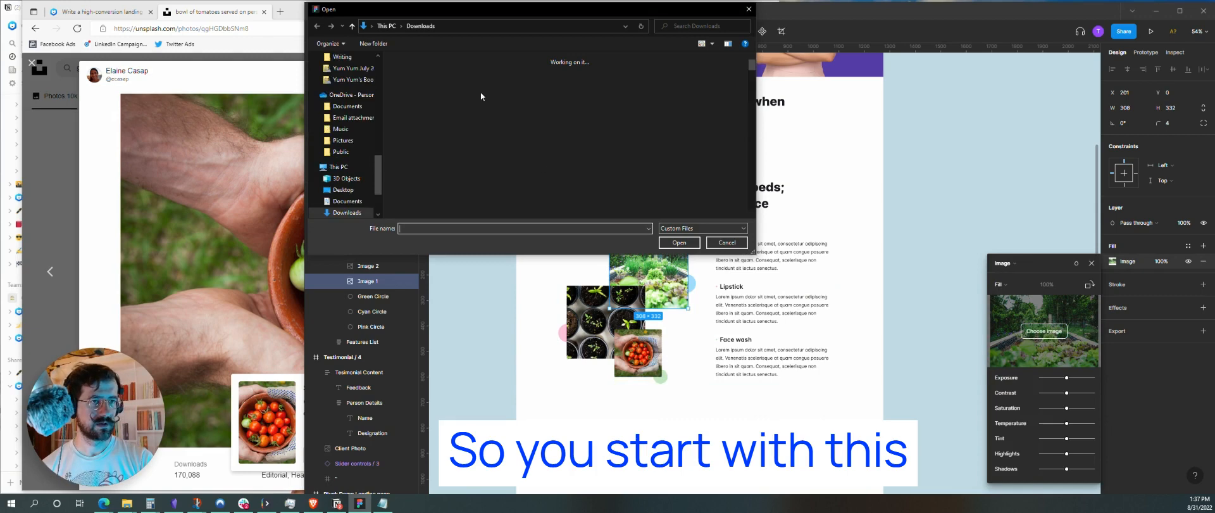
{"action": "double_click", "coordinate": [448, 81]}
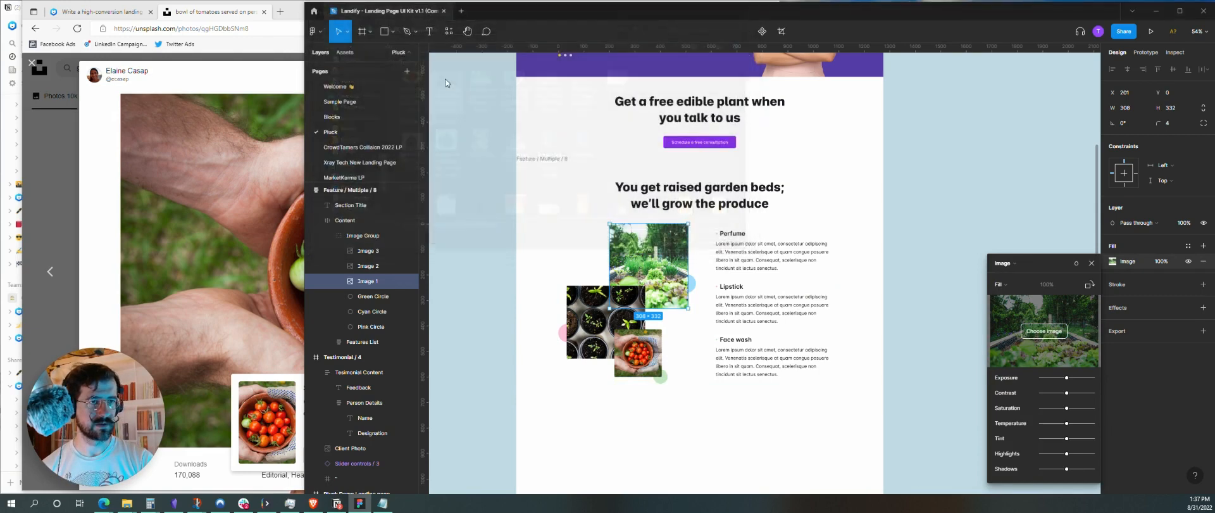
{"action": "key", "text": "Escape"}
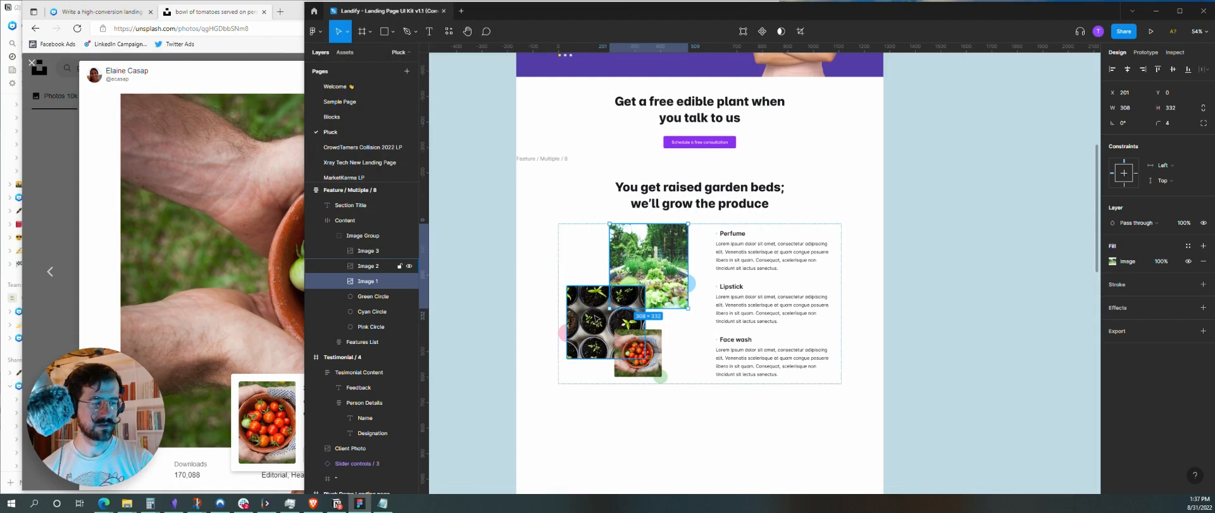
- Open the image fill settings of Image 2 and look through the downloaded photos without choosing one
{"action": "left_click", "coordinate": [595, 318]}
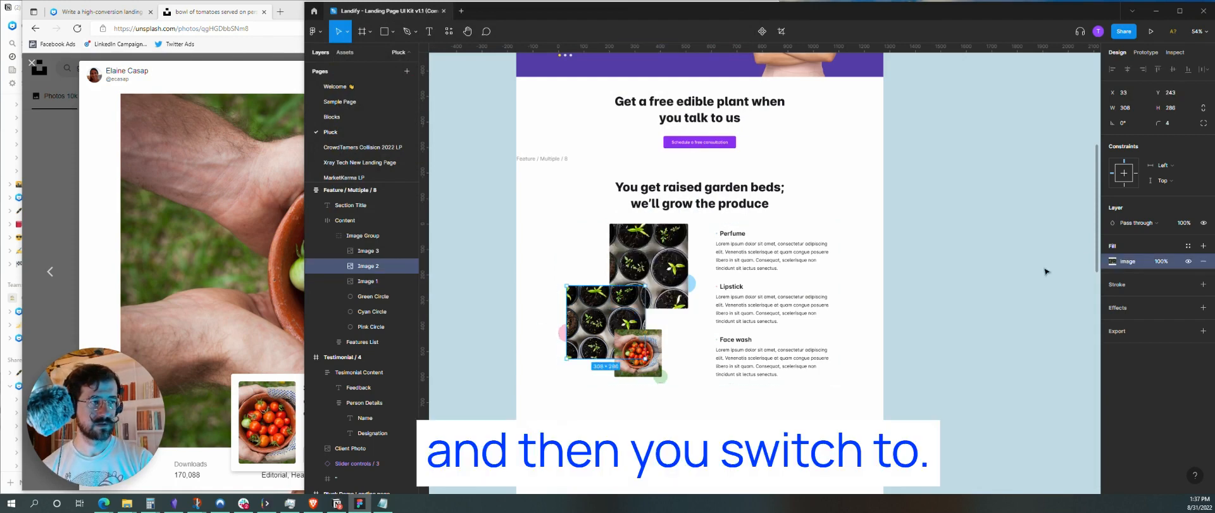
{"action": "left_click", "coordinate": [1112, 261]}
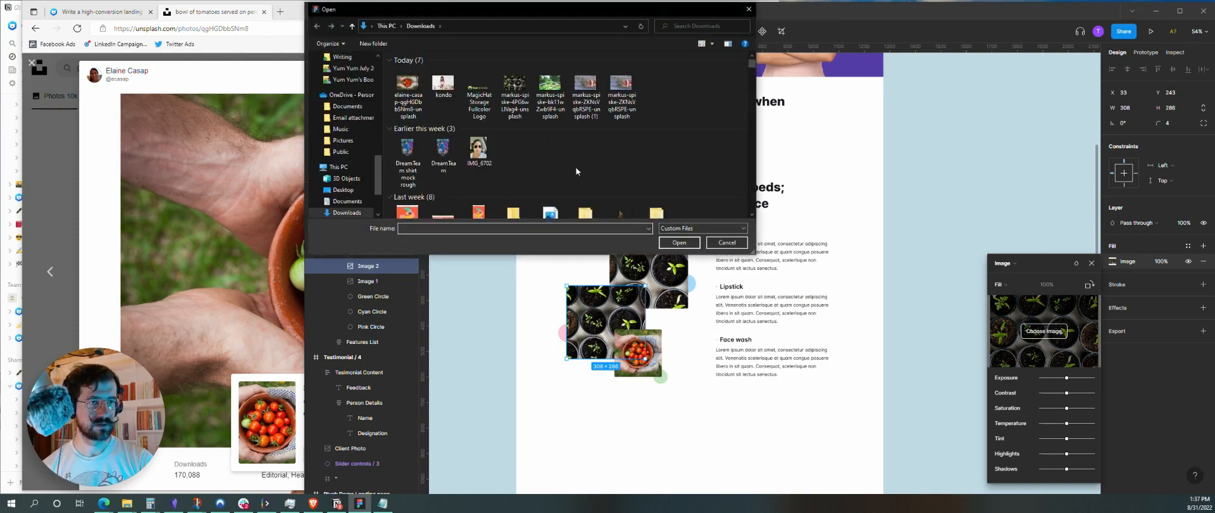
{"action": "left_click", "coordinate": [731, 246]}
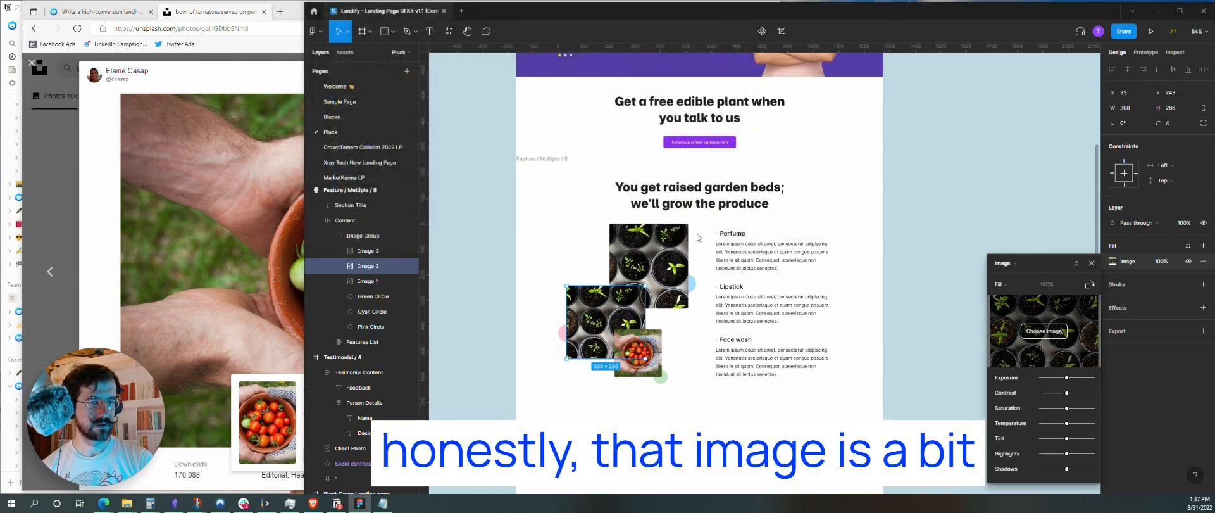
- Switch to the browser, close the tomato photo and download the Unsplash garden-bed photo of a gardener in a red shirt
{"action": "left_click", "coordinate": [262, 76]}
{"action": "left_click", "coordinate": [712, 176]}
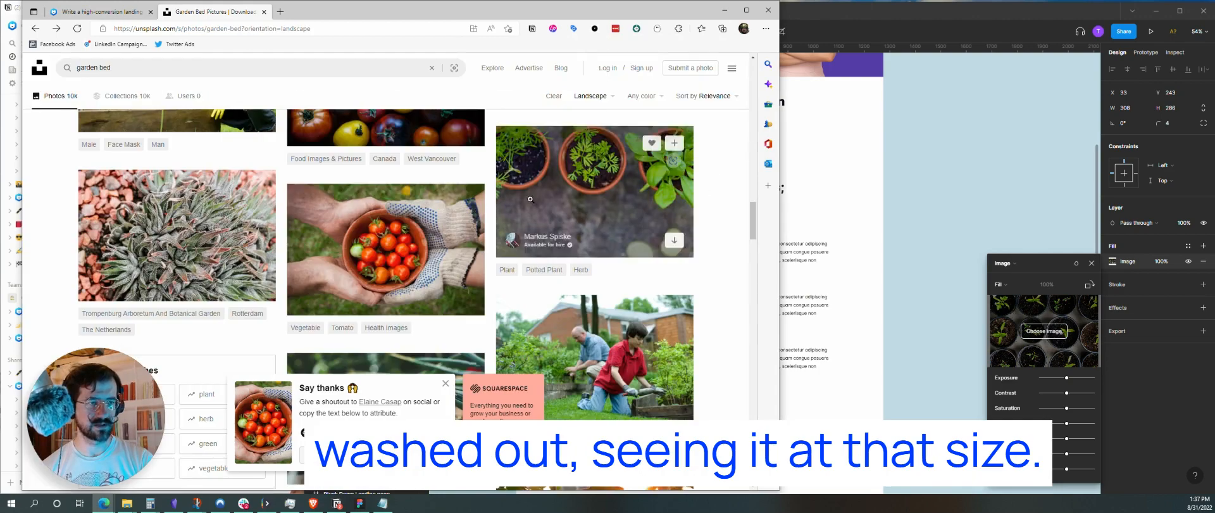
{"action": "scroll", "coordinate": [456, 240], "scroll_direction": "up", "scroll_amount": 4}
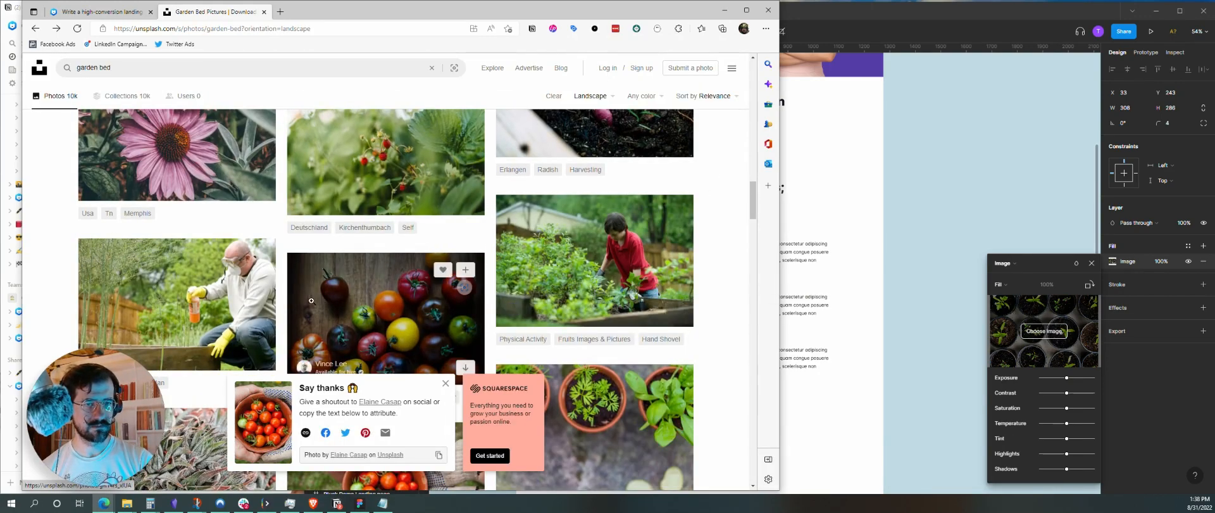
{"action": "left_click", "coordinate": [674, 311]}
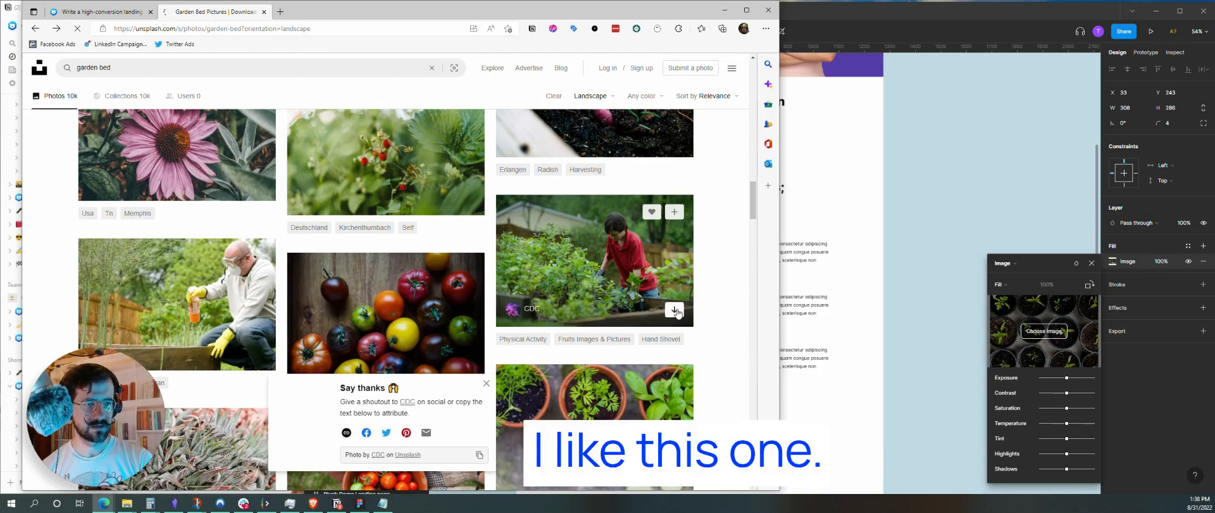
- Switch back to Figma and replace Image 2's fill with the downloaded photo of the gardener in a red shirt
{"action": "key", "text": "alt+Tab"}
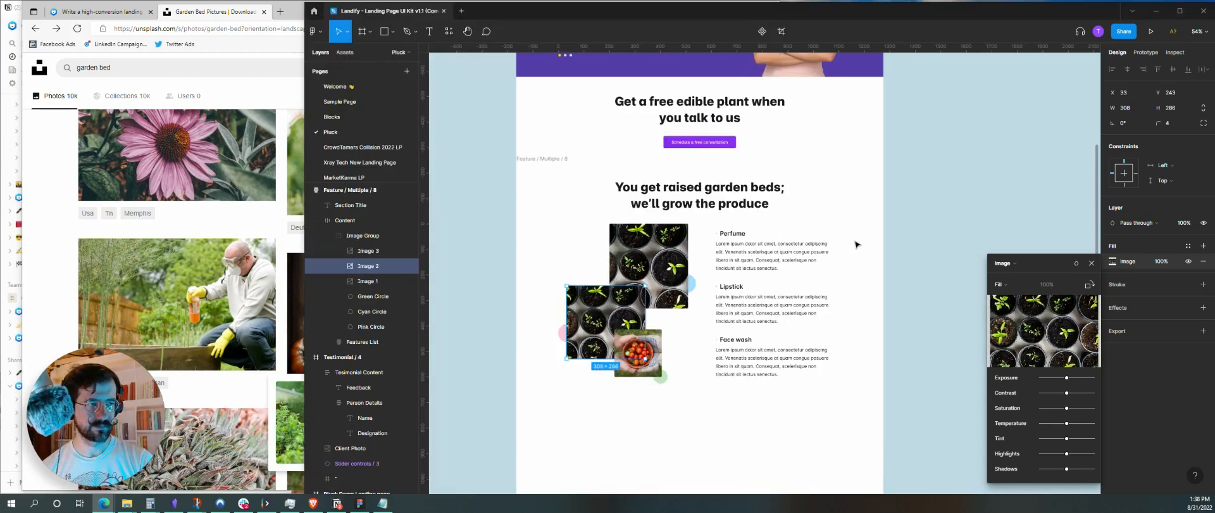
{"action": "mouse_move", "coordinate": [1054, 341]}
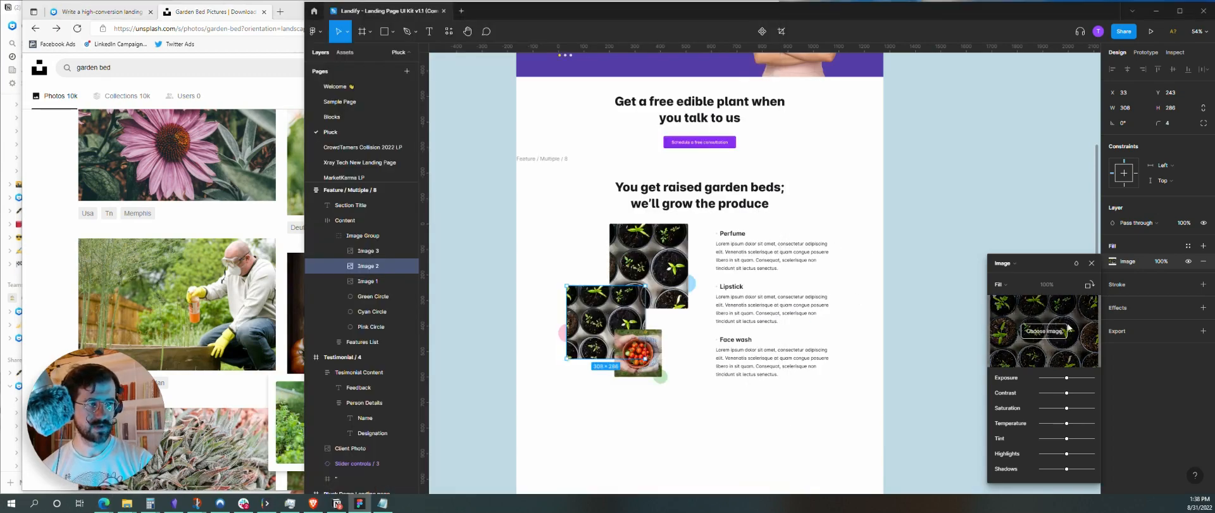
{"action": "left_click", "coordinate": [1030, 340]}
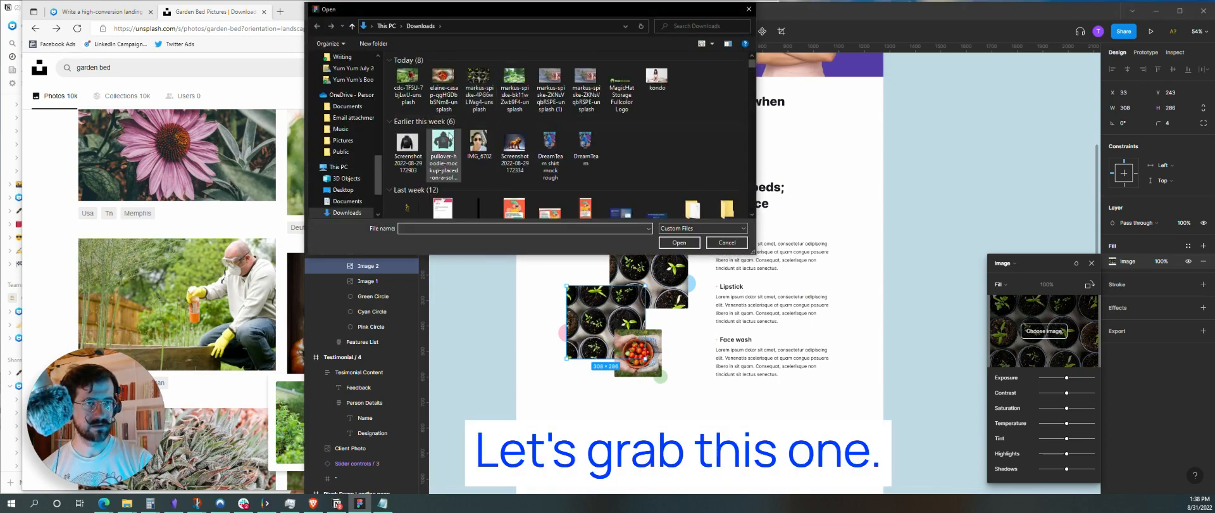
{"action": "double_click", "coordinate": [414, 77]}
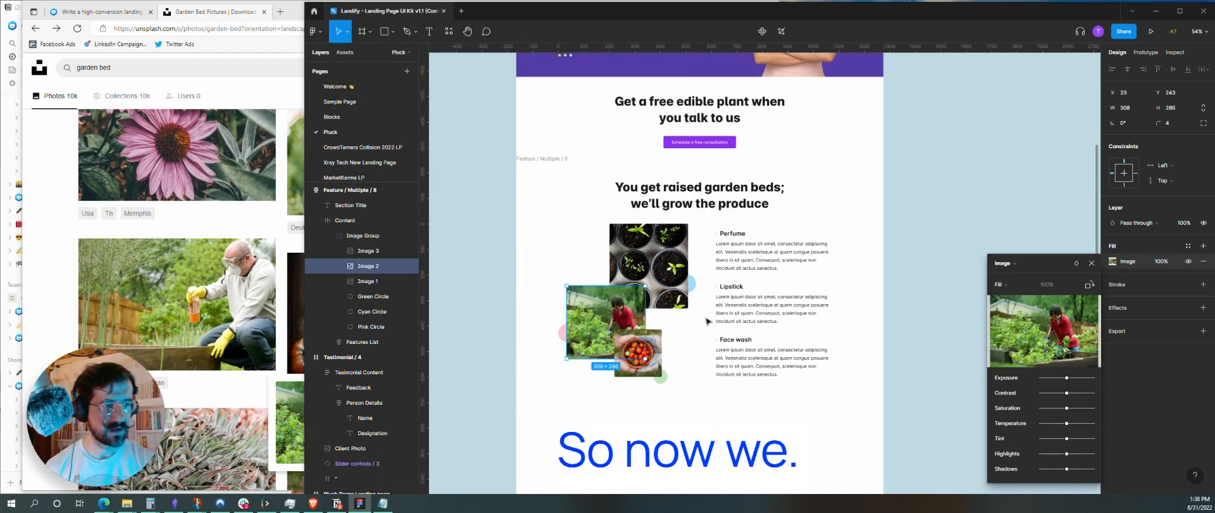
{"action": "key", "text": "Escape"}
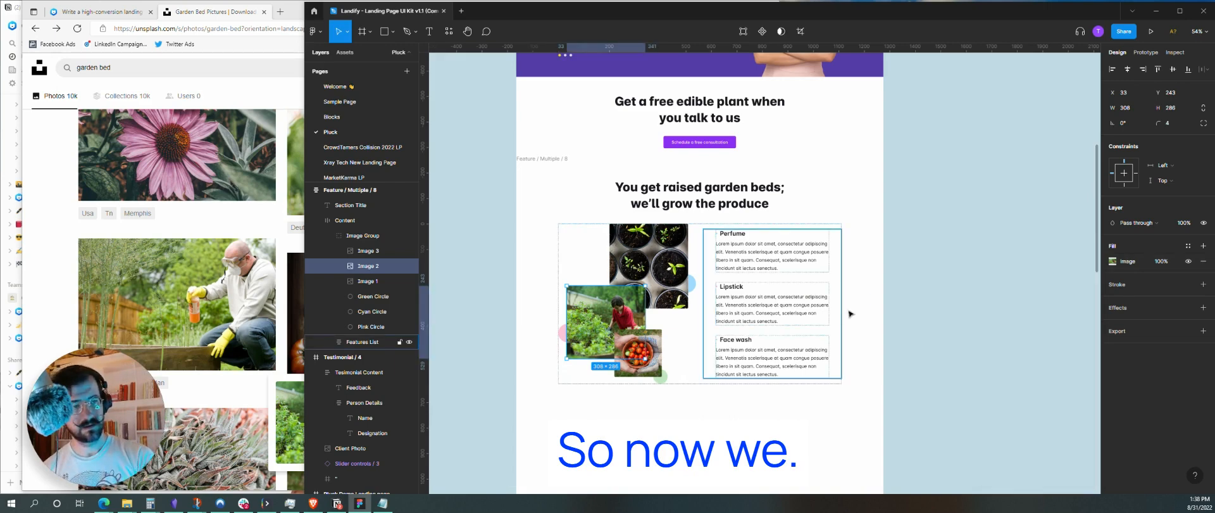
{"action": "left_click", "coordinate": [850, 314]}
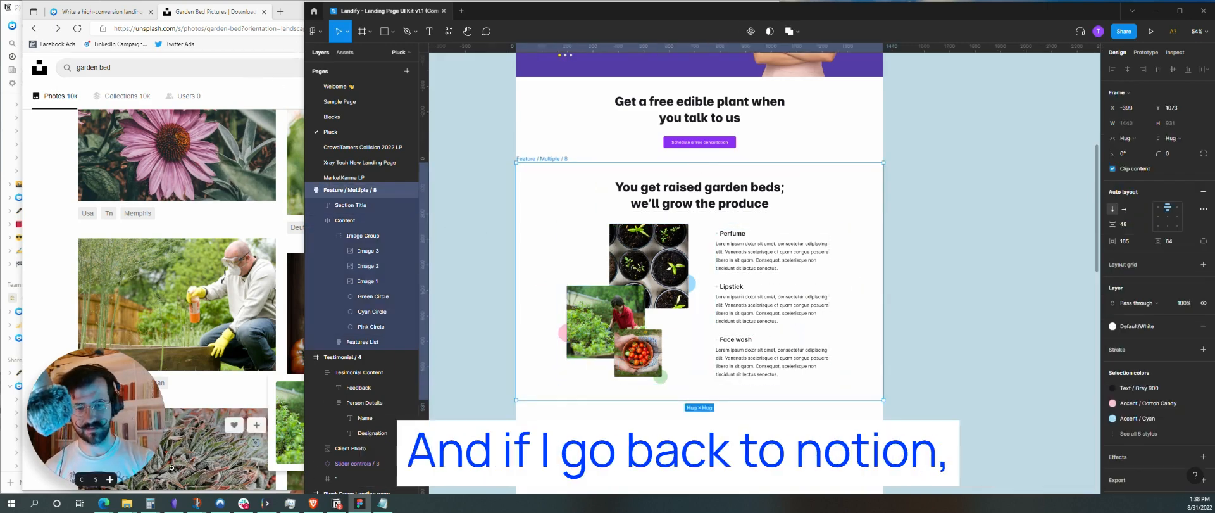
- Switch to Notion and copy the heading "Delicious veggies grown for you-in your yard." from the landing page copy
{"action": "left_click", "coordinate": [338, 503]}
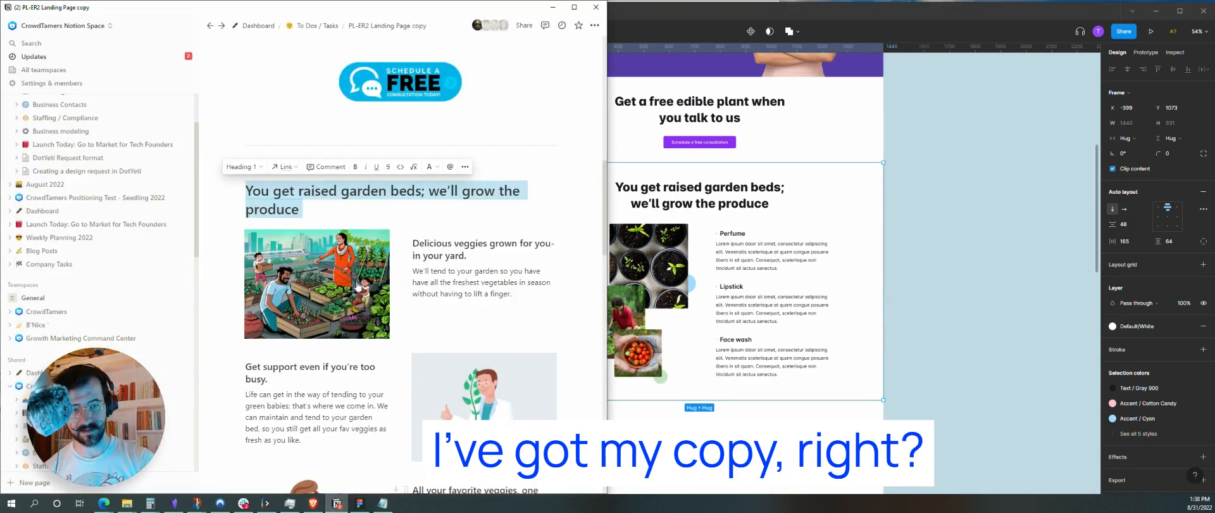
{"action": "left_click", "coordinate": [479, 256]}
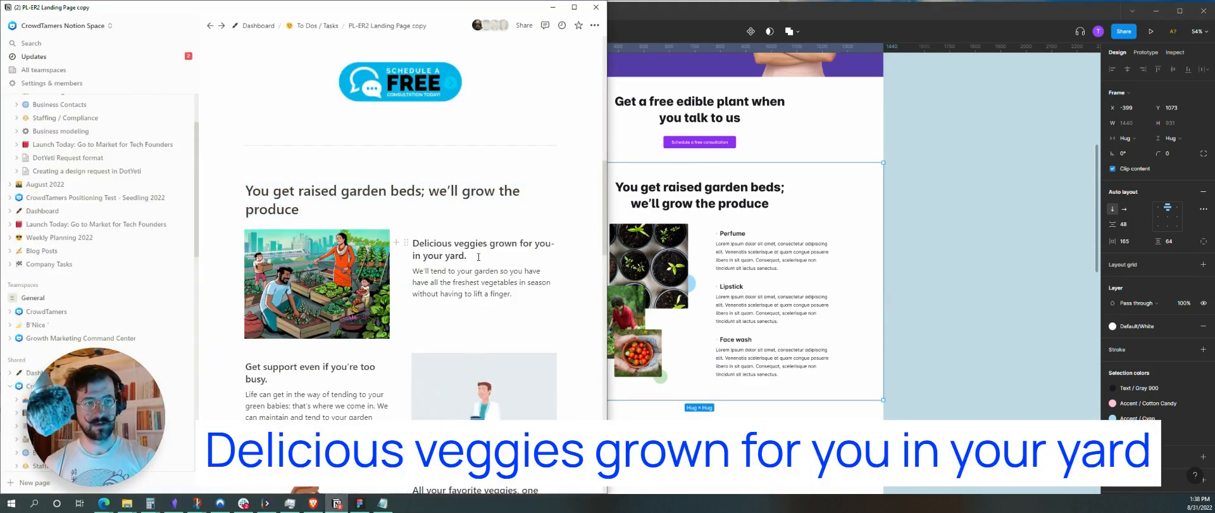
{"action": "triple_click", "coordinate": [479, 257]}
{"action": "key", "text": "ctrl+c"}
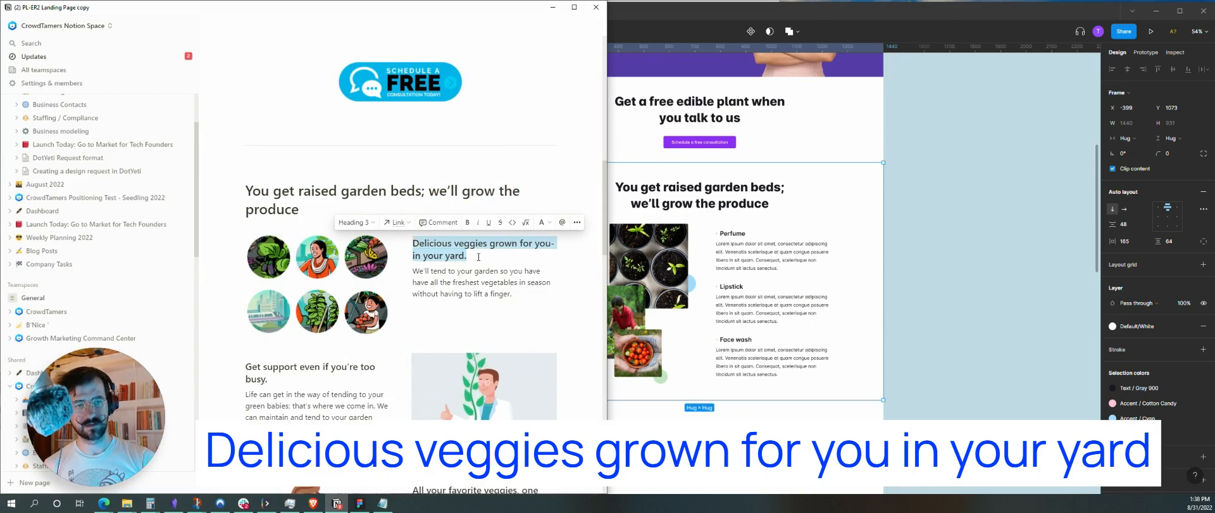
- Switch to Figma and replace the "Perfume" feature heading with the copied "Delicious veggies grown for you-in your yard."
{"action": "left_click", "coordinate": [737, 238]}
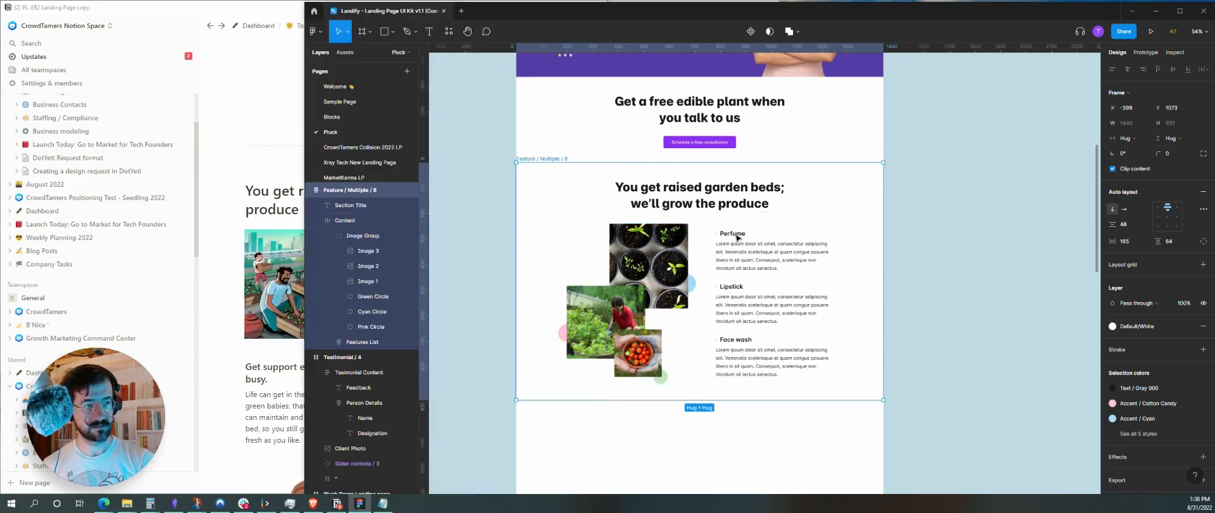
{"action": "double_click", "coordinate": [736, 234]}
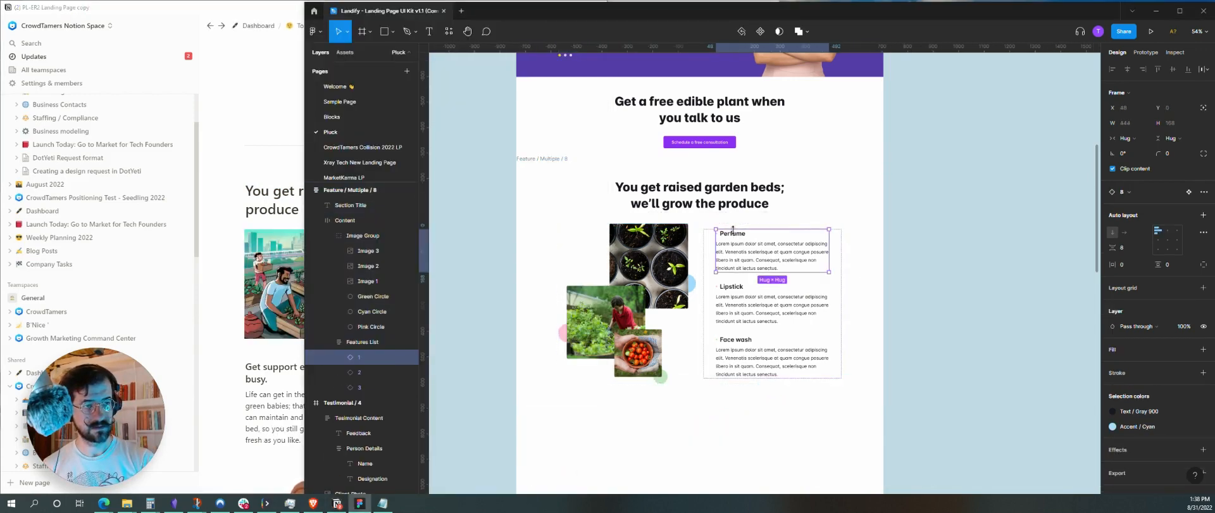
{"action": "double_click", "coordinate": [740, 238]}
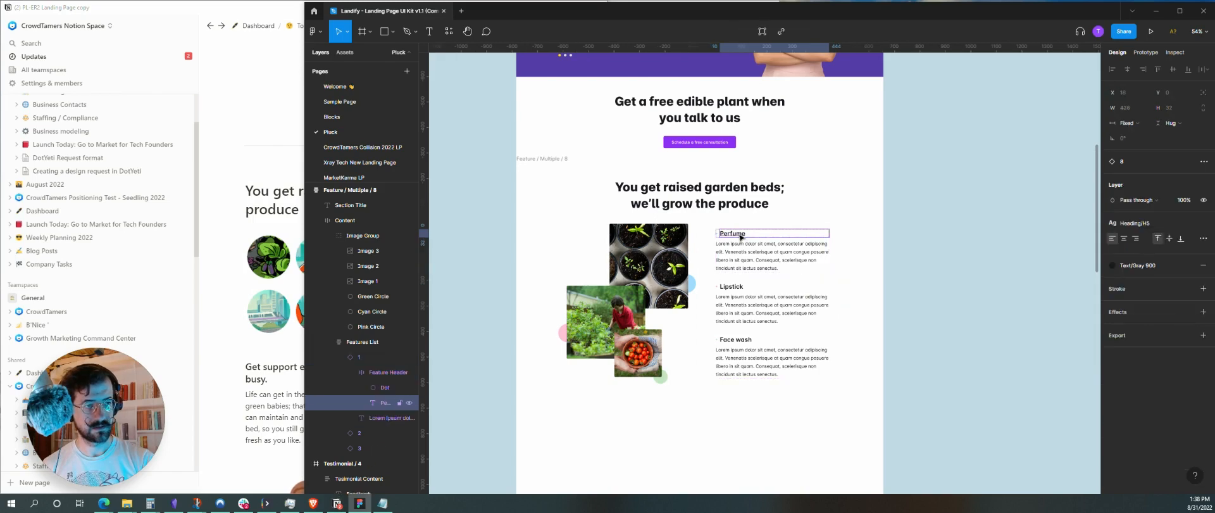
{"action": "double_click", "coordinate": [739, 234]}
{"action": "key", "text": "ctrl+v"}
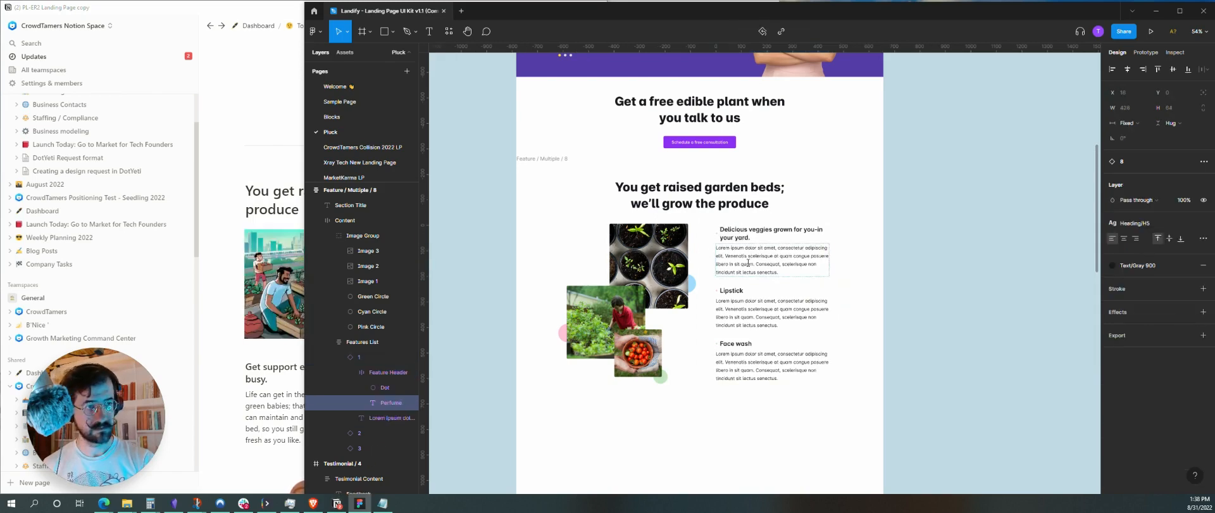
- Copy the "We'll tend to your garden" paragraph from Notion and paste it over the first feature's placeholder description in Figma
{"action": "left_click", "coordinate": [272, 252]}
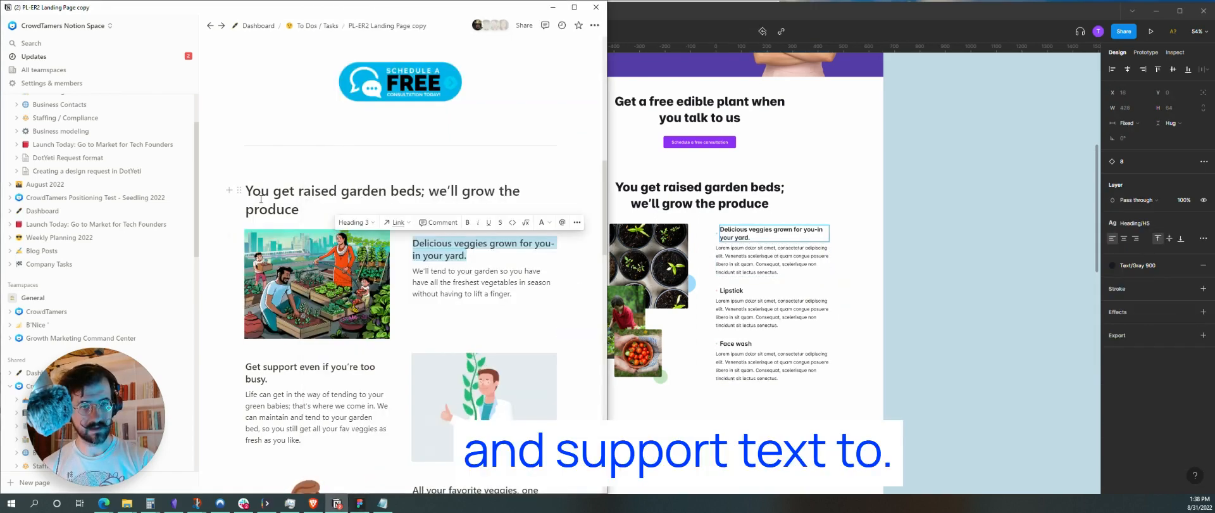
{"action": "left_click_drag", "start_coordinate": [514, 295], "coordinate": [413, 243]}
{"action": "left_click", "coordinate": [497, 301]}
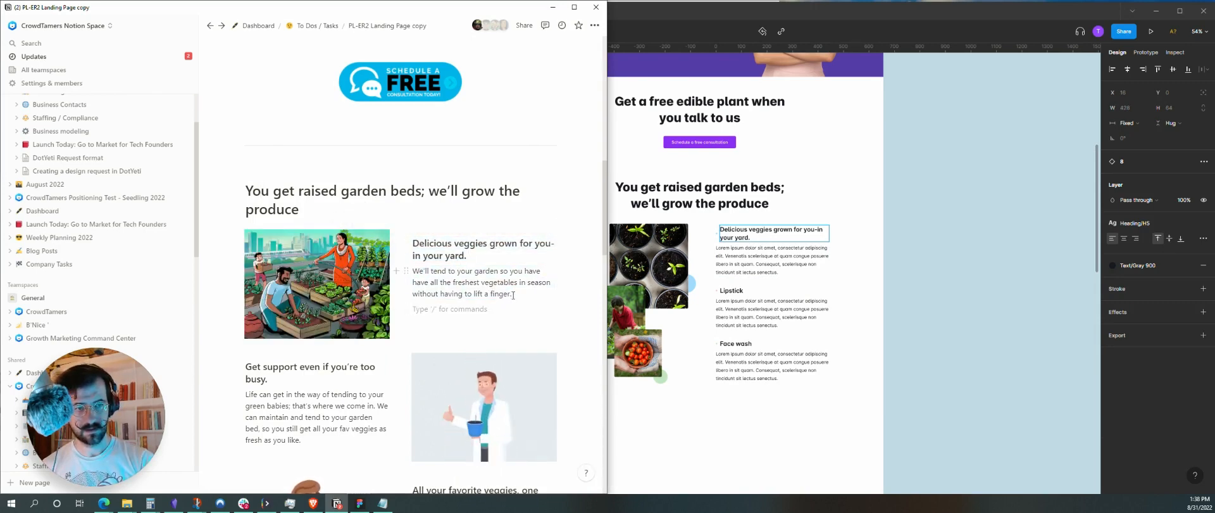
{"action": "left_click_drag", "start_coordinate": [512, 294], "coordinate": [412, 272]}
{"action": "key", "text": "ctrl+c"}
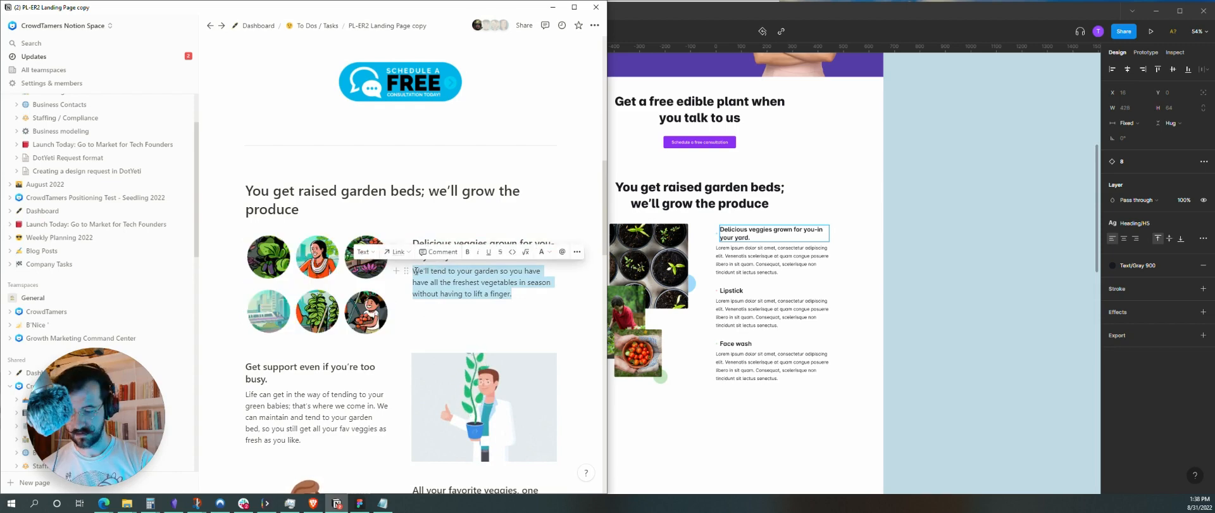
{"action": "triple_click", "coordinate": [736, 257]}
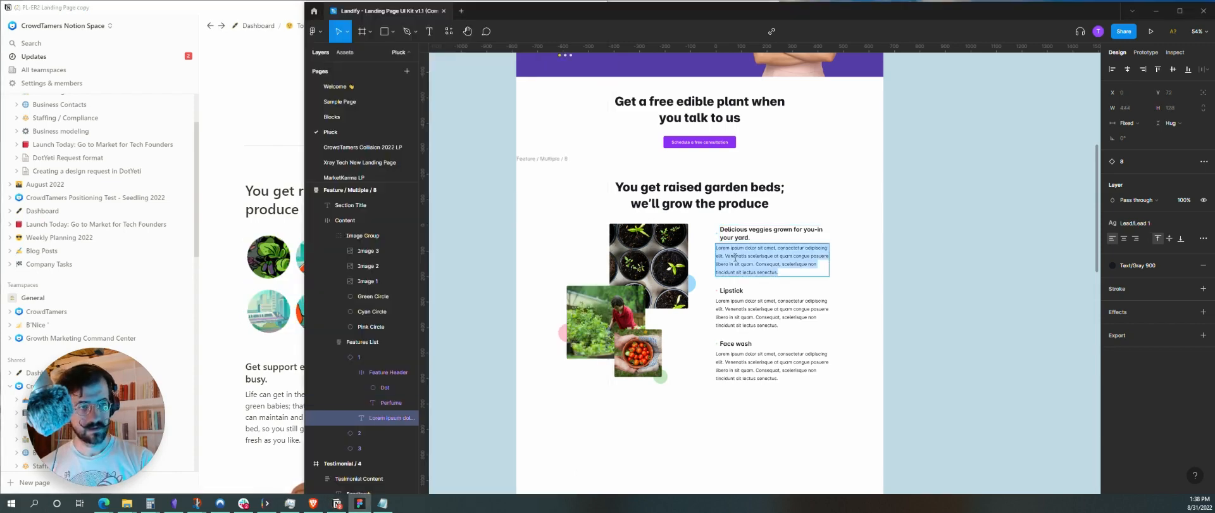
{"action": "key", "text": "ctrl+v"}
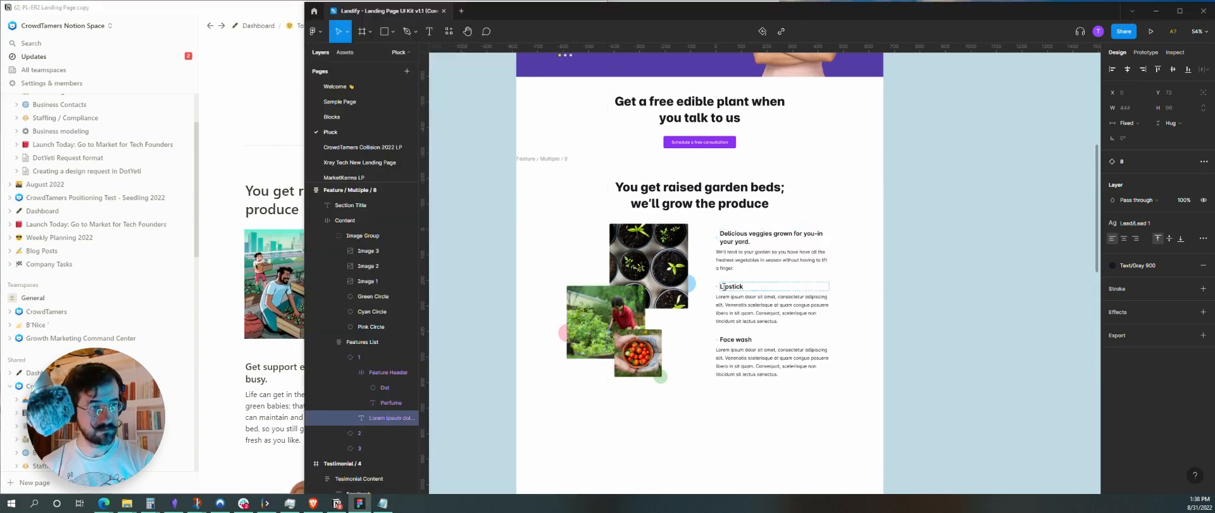
- Copy the heading "Get support even if you're too busy." from Notion and replace the "Lipstick" heading in Figma with it
{"action": "left_click", "coordinate": [253, 362]}
{"action": "triple_click", "coordinate": [253, 367]}
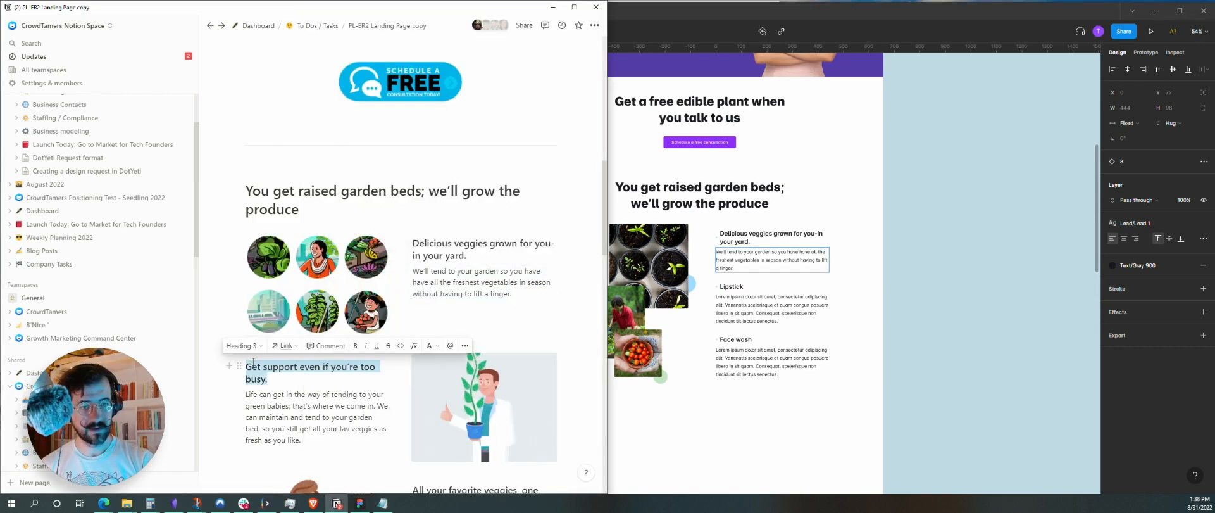
{"action": "double_click", "coordinate": [733, 284]}
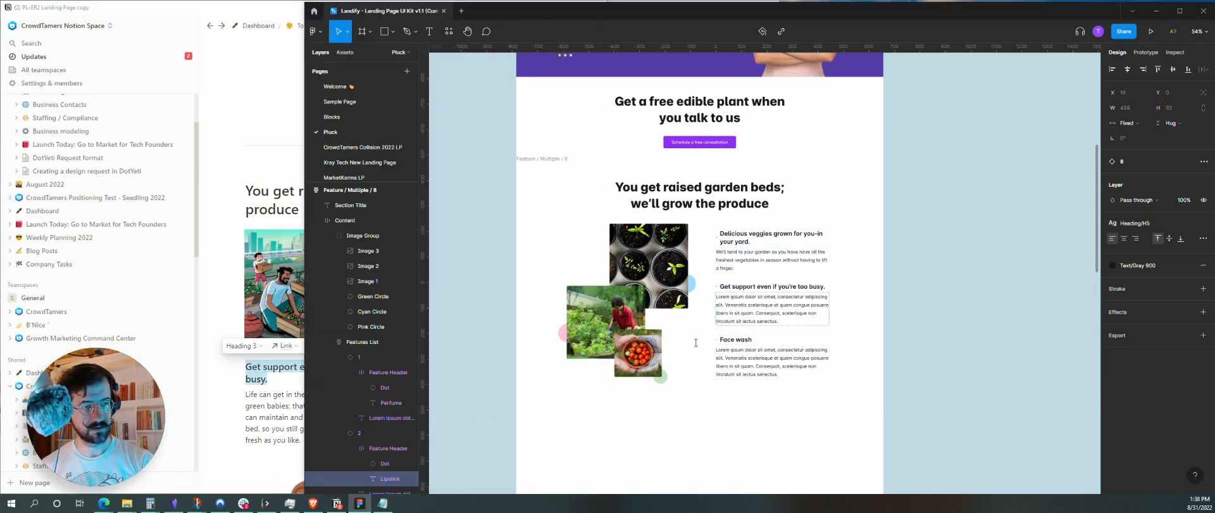
- Copy the "Life can get in the way" paragraph from Notion and paste it over the second feature's placeholder description in Figma
{"action": "left_click", "coordinate": [269, 398]}
{"action": "triple_click", "coordinate": [265, 402]}
{"action": "key", "text": "ctrl+c"}
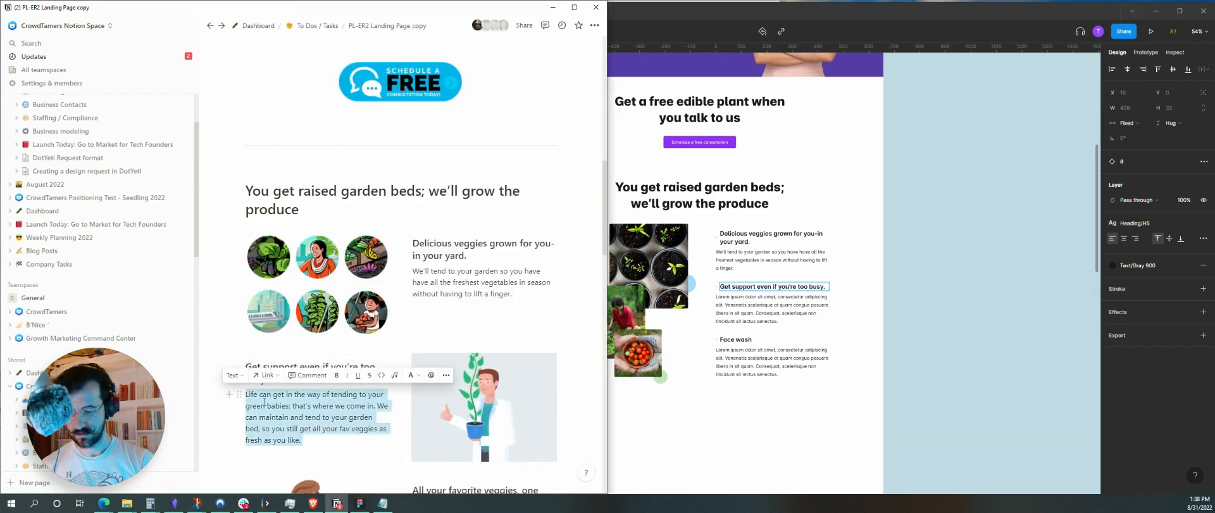
{"action": "left_click", "coordinate": [755, 305]}
{"action": "key", "text": "Return"}
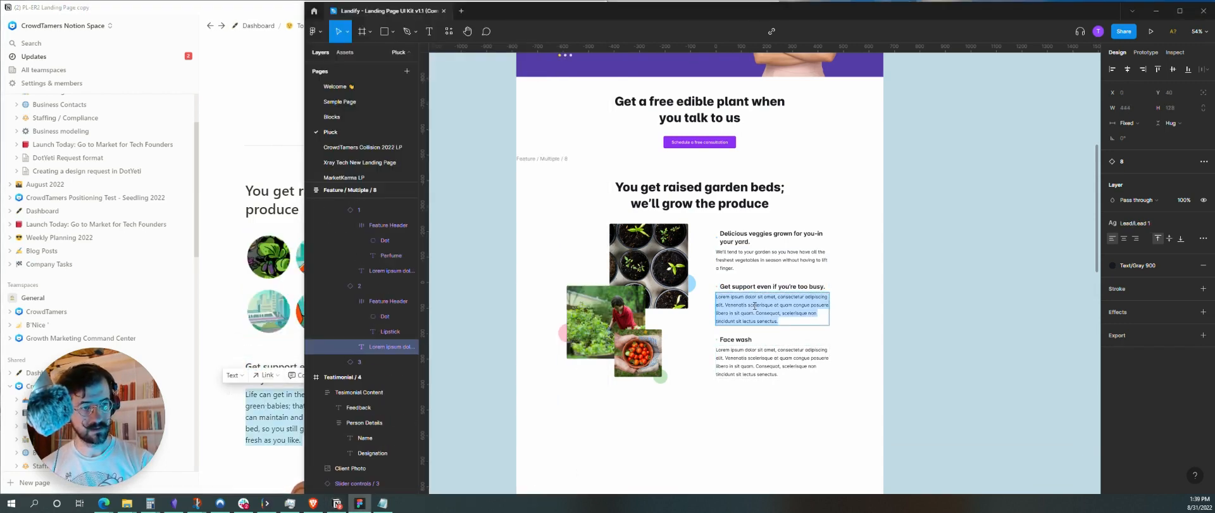
{"action": "key", "text": "ctrl+v"}
- Copy the heading "All your favorite veggies, one Pluck away." from Notion and replace the "Face wash" heading in Figma with it
{"action": "left_click", "coordinate": [258, 439]}
{"action": "scroll", "coordinate": [253, 436], "scroll_direction": "down", "scroll_amount": 5}
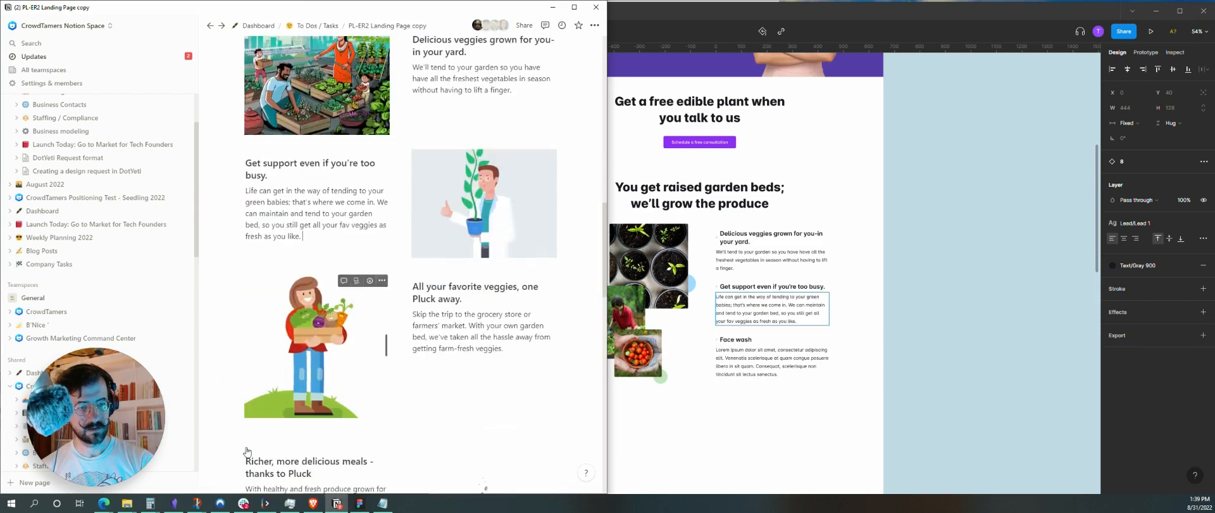
{"action": "triple_click", "coordinate": [450, 279]}
{"action": "key", "text": "ctrl+c"}
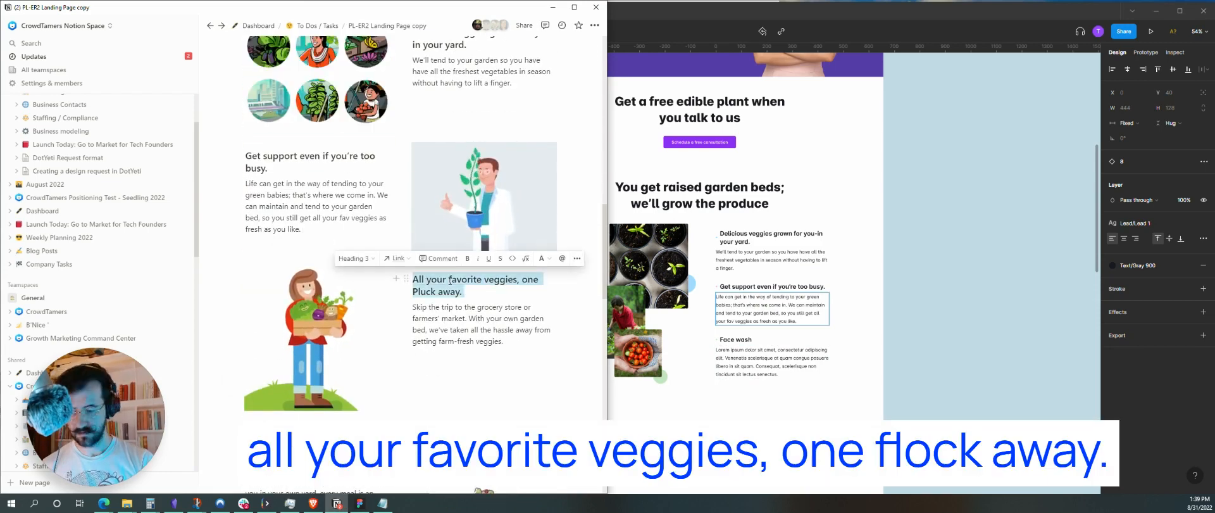
{"action": "double_click", "coordinate": [734, 340]}
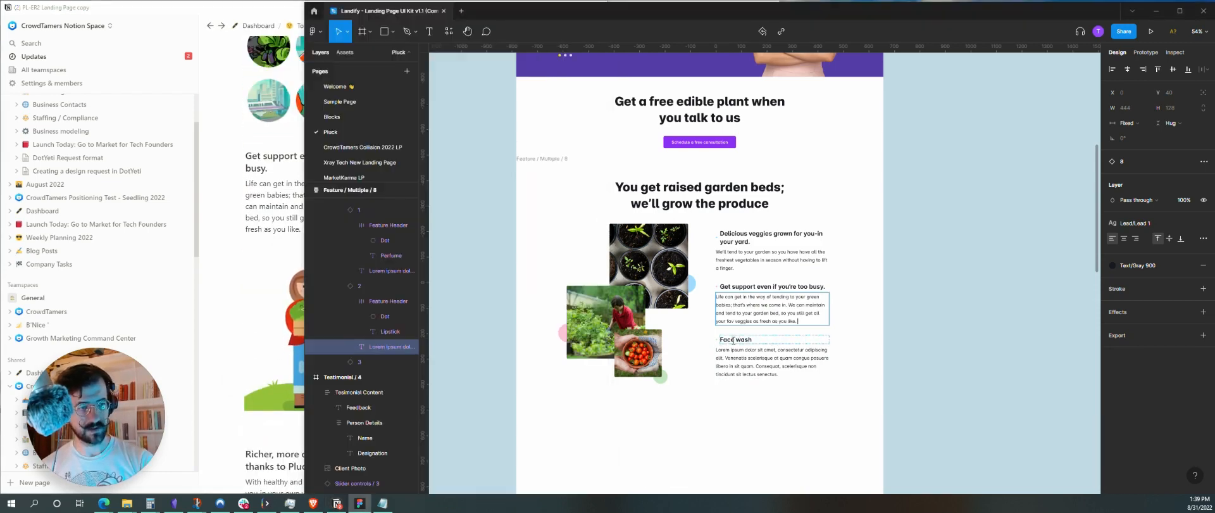
{"action": "key", "text": "ctrl+v"}
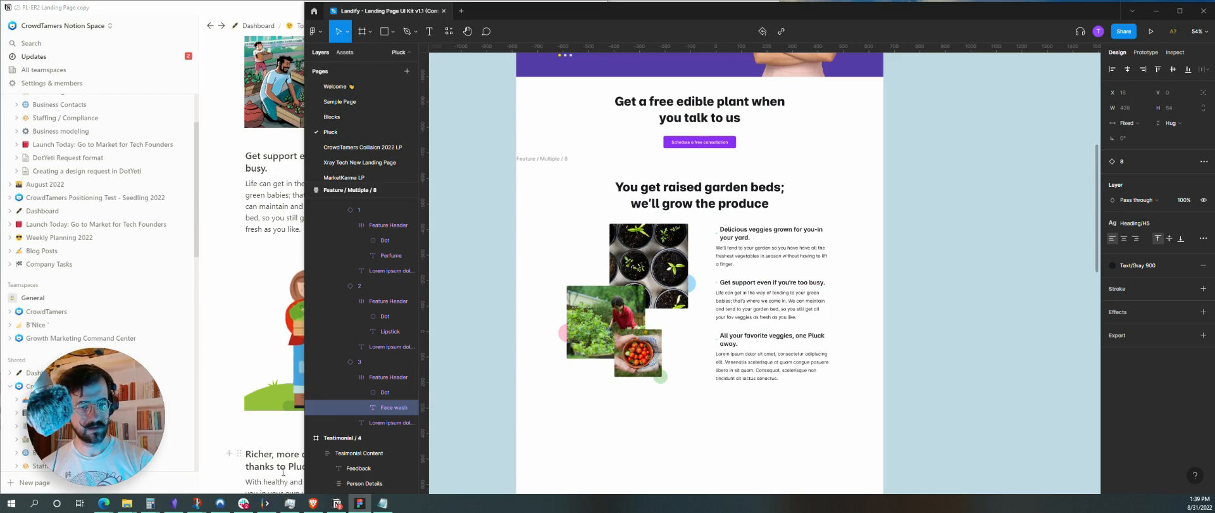
- Copy the "Skip the trip to the grocery store" paragraph from Notion and paste it over the third feature's placeholder description in Figma
{"action": "left_click", "coordinate": [292, 401]}
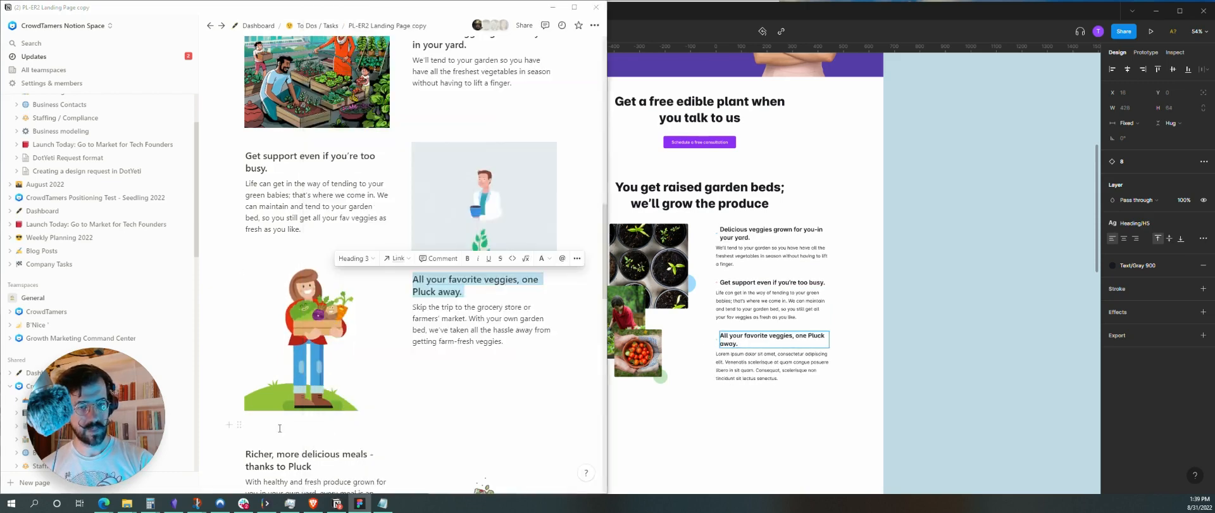
{"action": "double_click", "coordinate": [486, 325]}
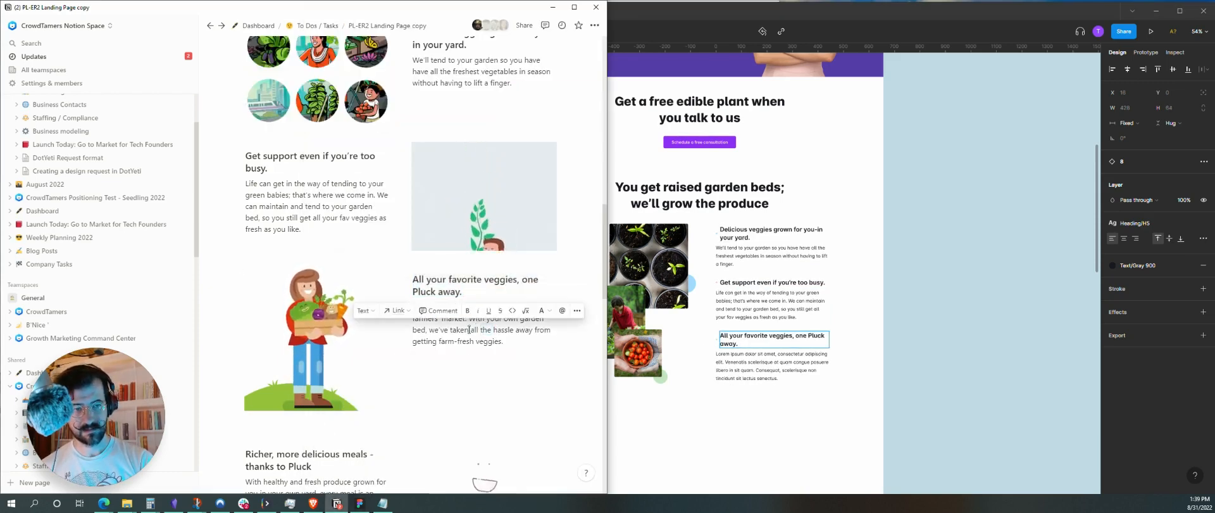
{"action": "triple_click", "coordinate": [469, 330]}
{"action": "key", "text": "ctrl+c"}
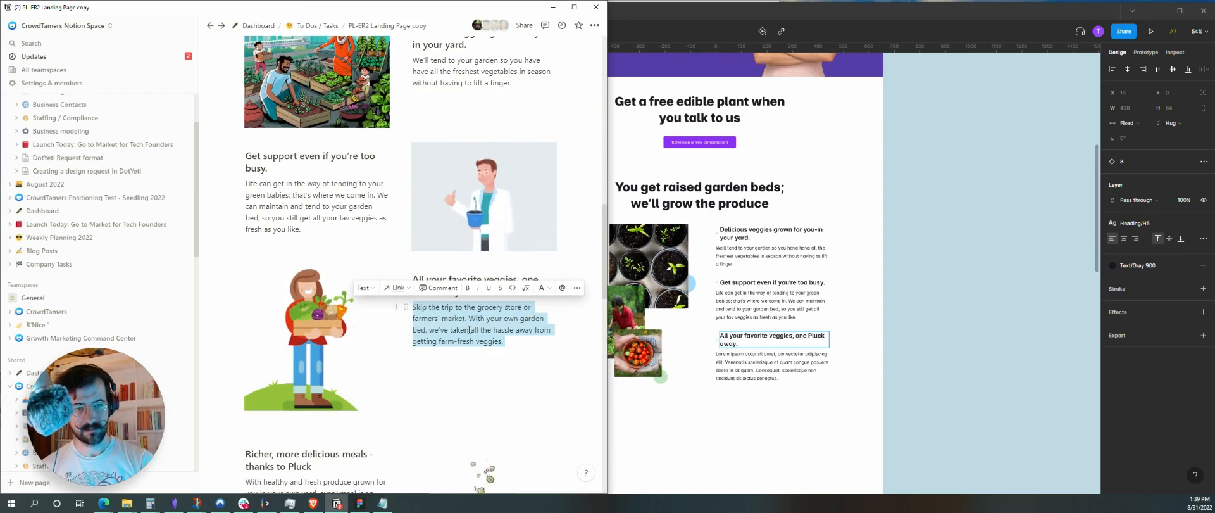
{"action": "left_click", "coordinate": [729, 365]}
{"action": "double_click", "coordinate": [745, 362]}
{"action": "key", "text": "ctrl+v"}
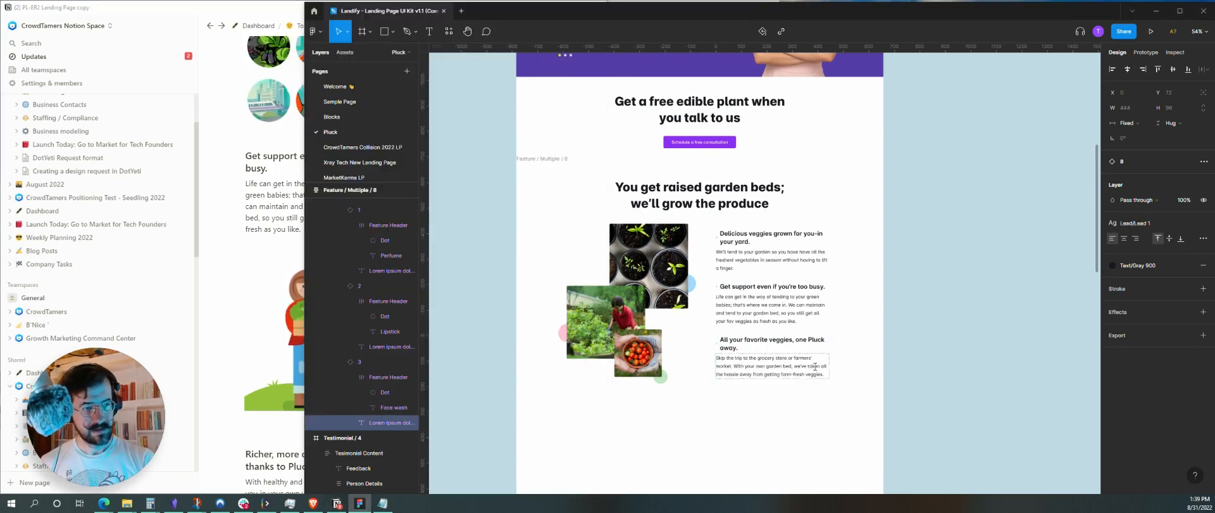
{"action": "key", "text": "Escape"}
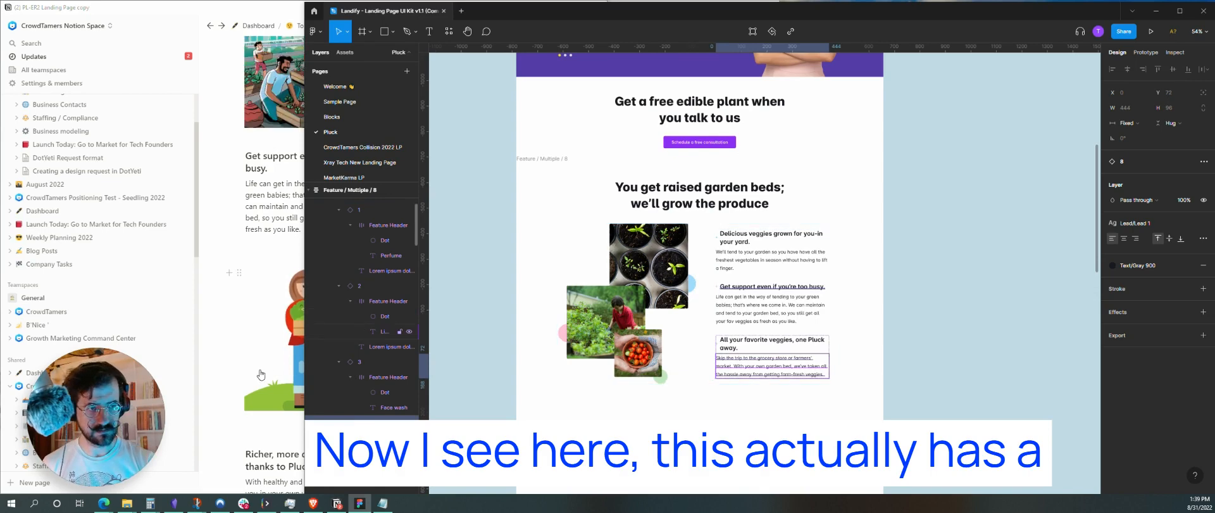
- Check the fourth feature's copy in Notion, then duplicate the third feature block in Figma's Features List
{"action": "scroll", "coordinate": [232, 274], "scroll_direction": "down", "scroll_amount": 4}
{"action": "left_click", "coordinate": [231, 274]}
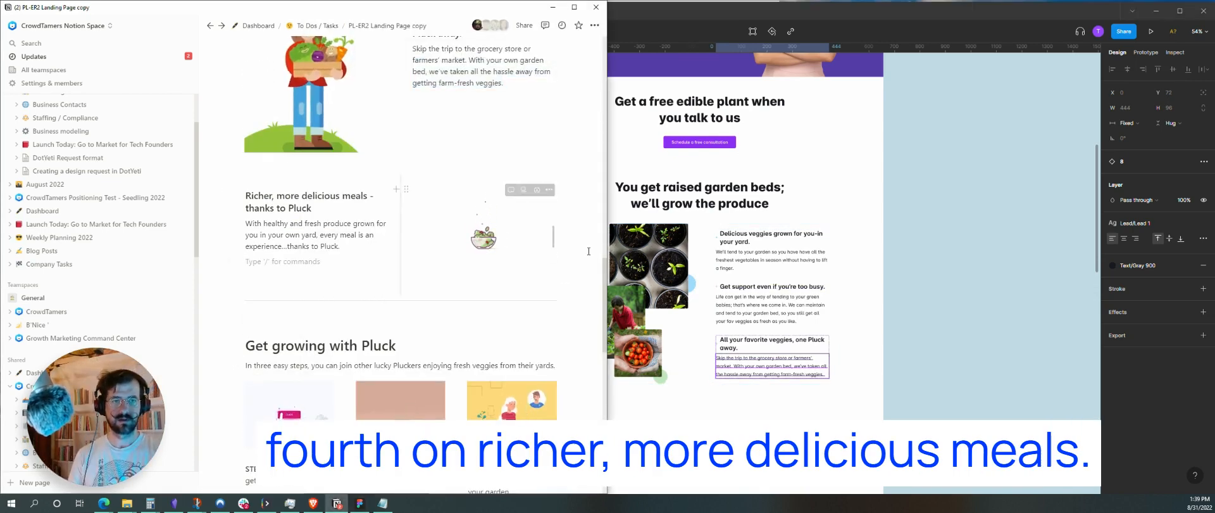
{"action": "left_click", "coordinate": [878, 344]}
{"action": "left_click", "coordinate": [879, 345]}
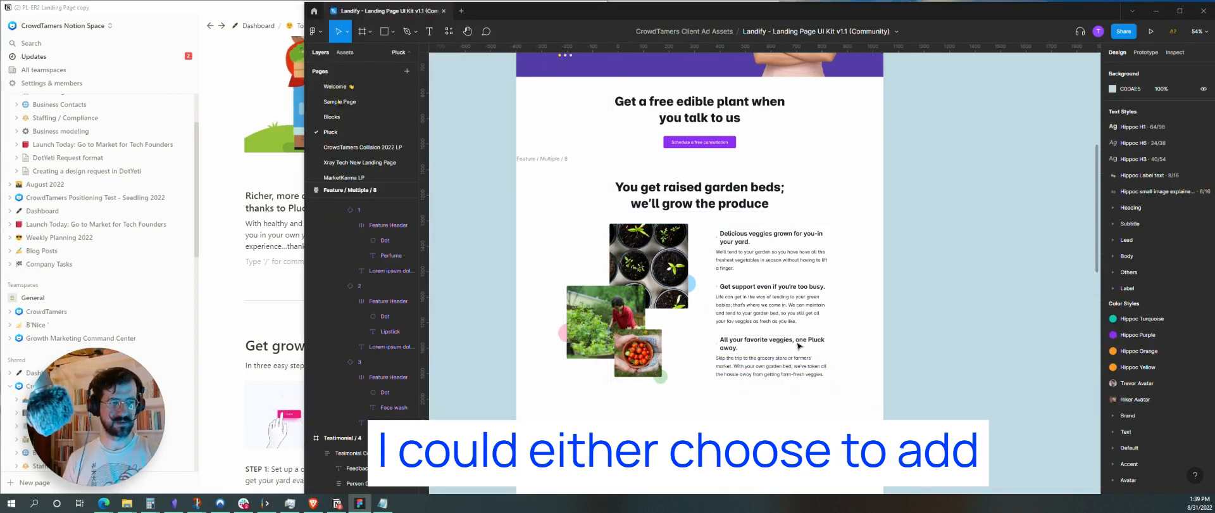
{"action": "left_click", "coordinate": [732, 346]}
{"action": "left_click", "coordinate": [732, 345]}
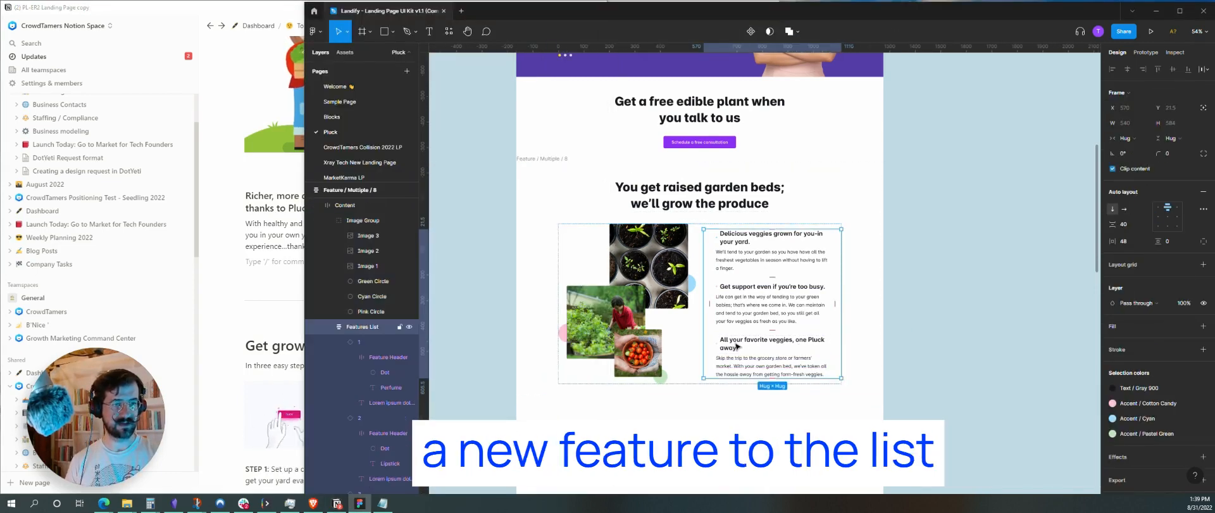
{"action": "left_click", "coordinate": [736, 347]}
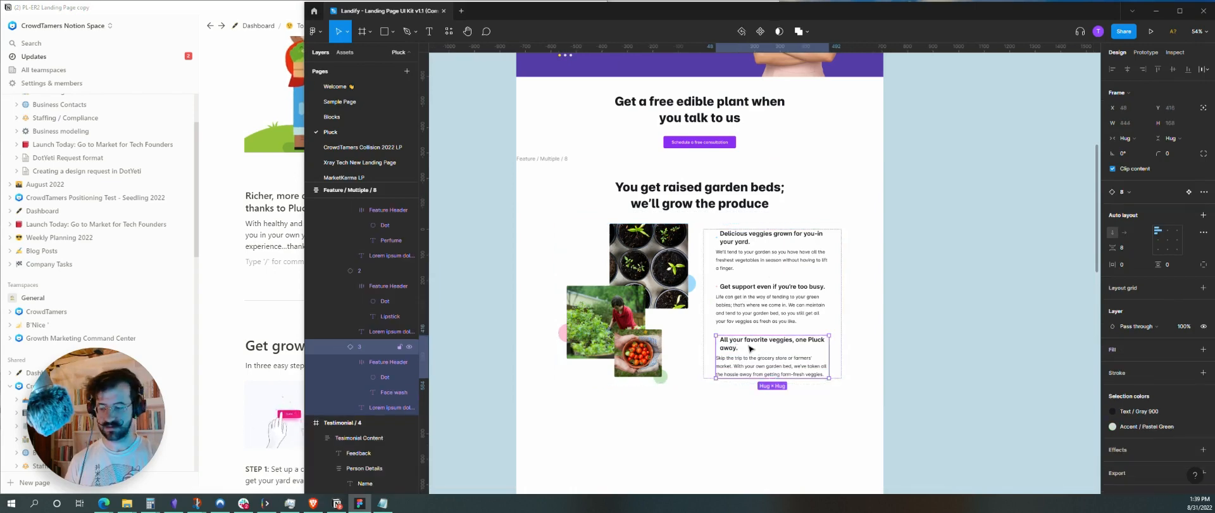
{"action": "key", "text": "ctrl+d"}
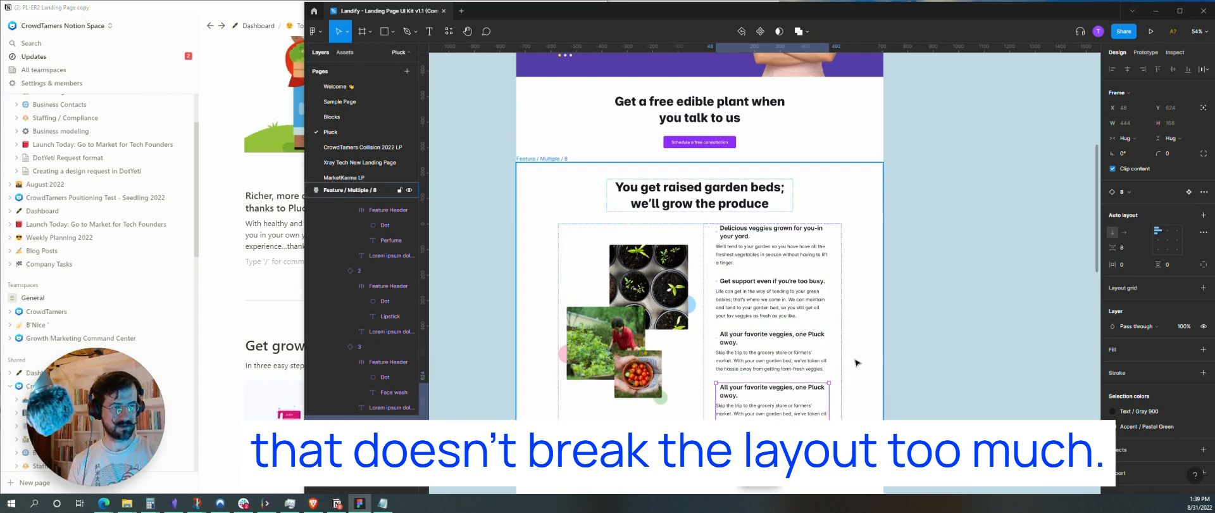
- Copy the heading "Richer, more delicious meals - thanks to Pluck" from Notion and replace the duplicated fourth feature's heading in Figma with it
{"action": "scroll", "coordinate": [805, 379], "scroll_direction": "down", "scroll_amount": 2}
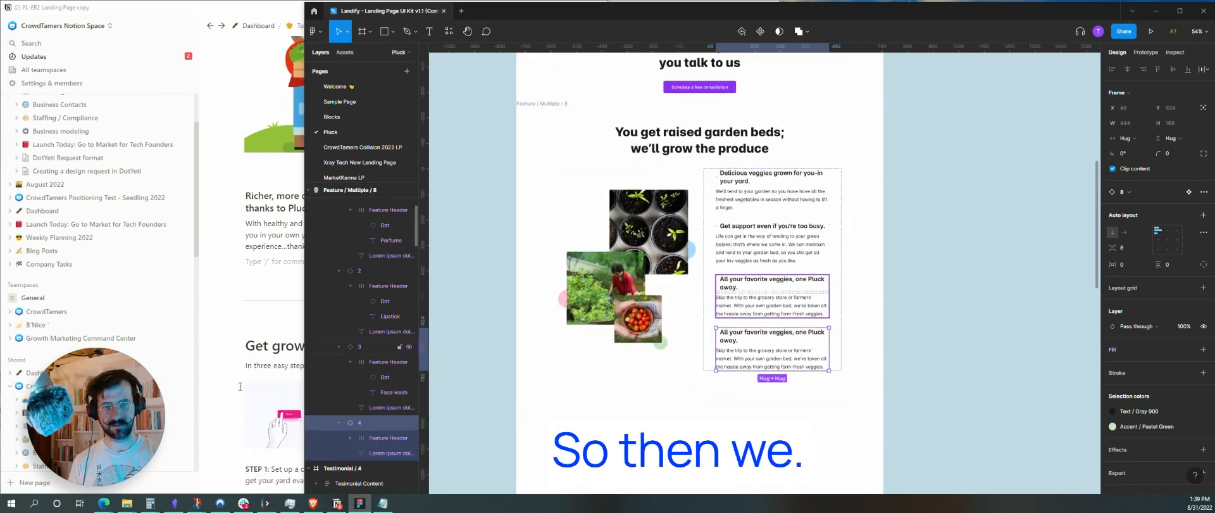
{"action": "left_click", "coordinate": [270, 260]}
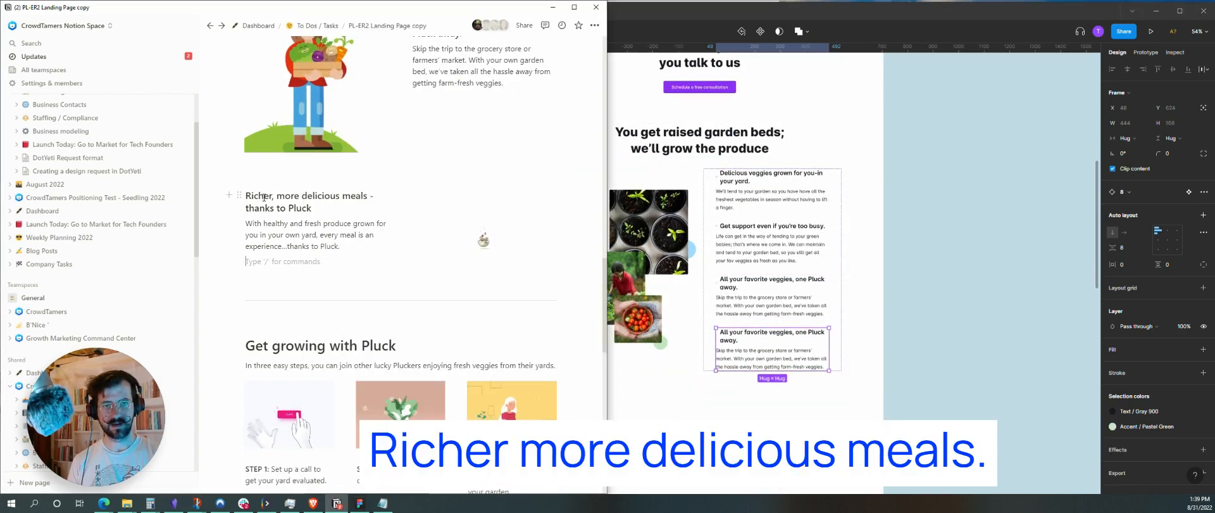
{"action": "triple_click", "coordinate": [264, 198]}
{"action": "key", "text": "ctrl+c"}
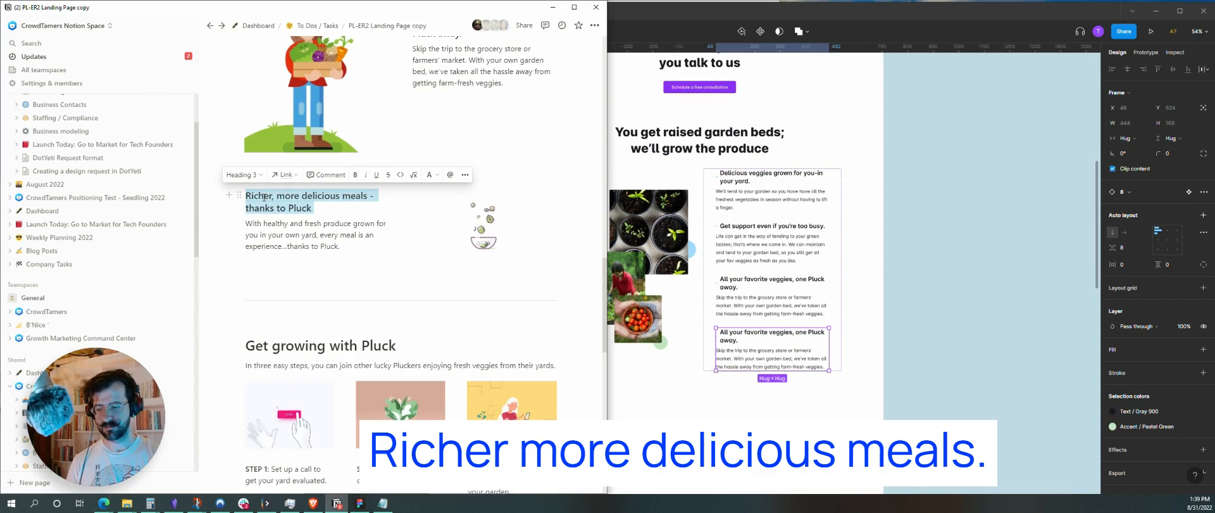
{"action": "left_click", "coordinate": [745, 337]}
{"action": "left_click", "coordinate": [745, 337]}
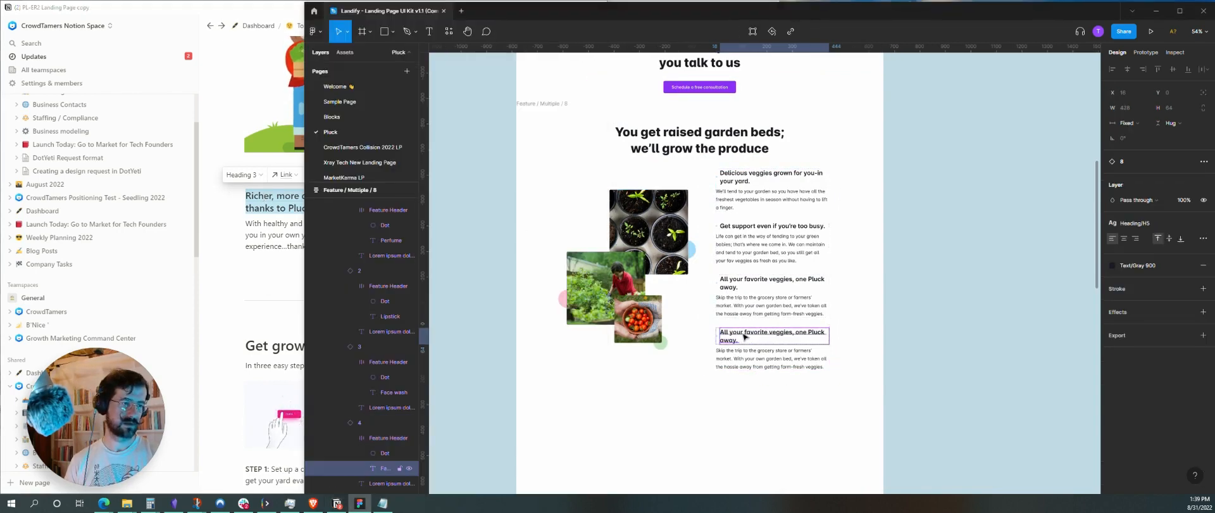
{"action": "double_click", "coordinate": [745, 337]}
{"action": "key", "text": "ctrl+v"}
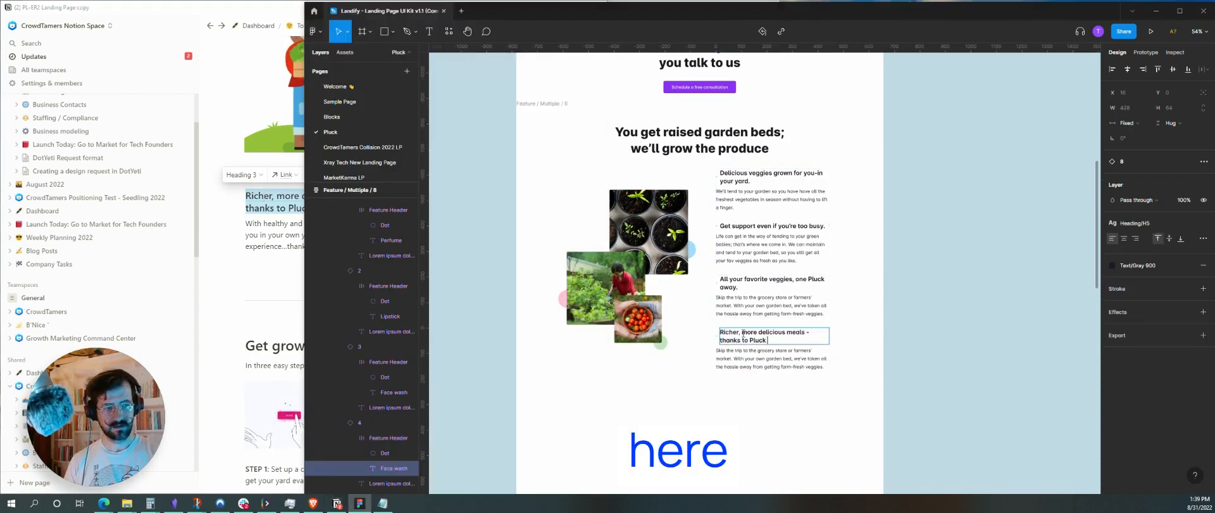
- Copy the "With healthy and fresh produce" paragraph from Notion and paste it over the fourth feature's description in Figma
{"action": "left_click", "coordinate": [279, 307]}
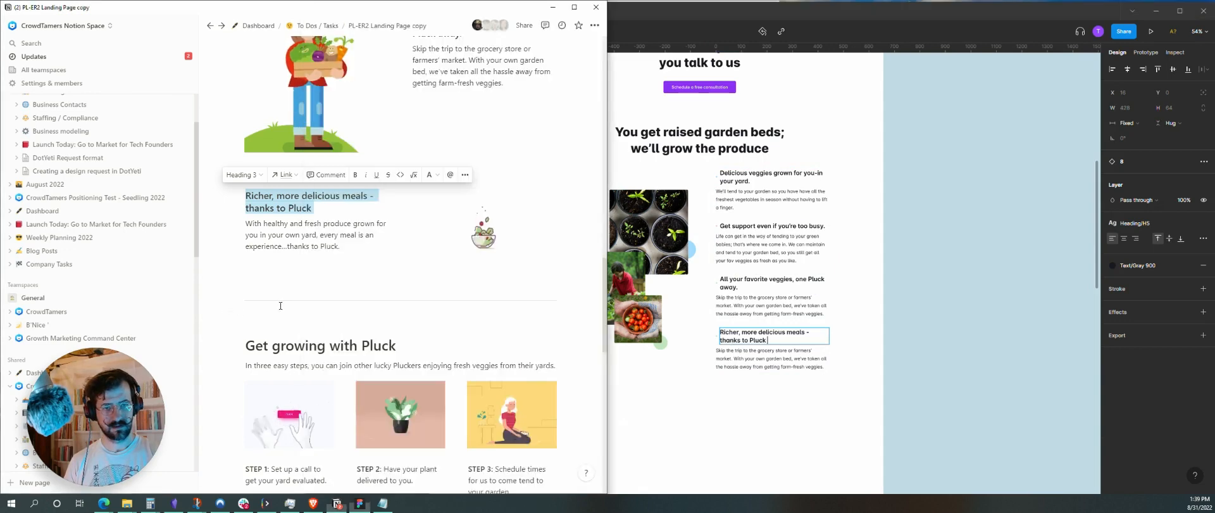
{"action": "triple_click", "coordinate": [329, 232]}
{"action": "key", "text": "ctrl+c"}
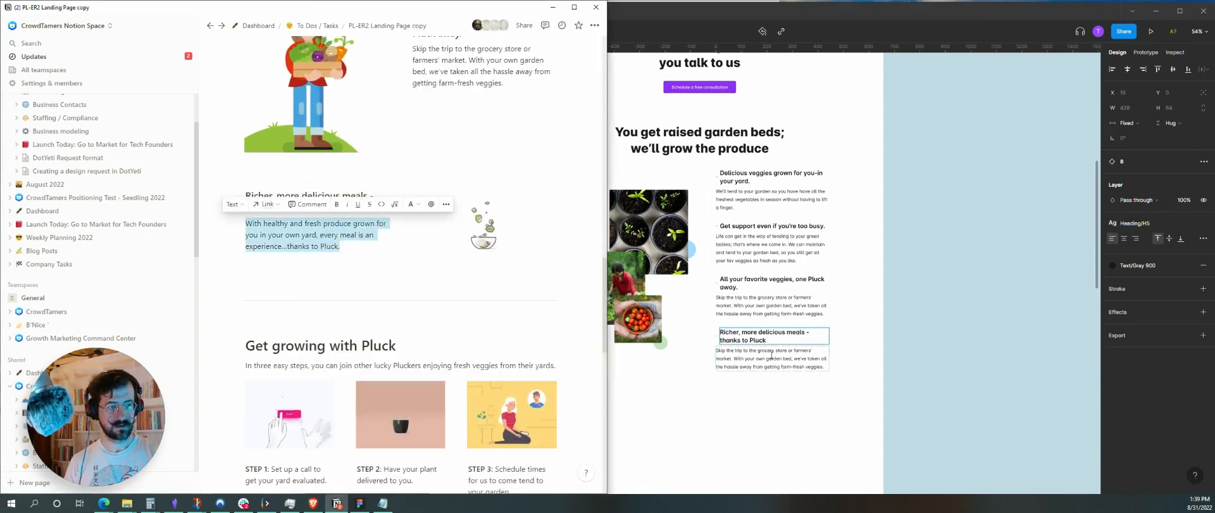
{"action": "left_click", "coordinate": [770, 357]}
{"action": "double_click", "coordinate": [771, 356]}
{"action": "key", "text": "ctrl+v"}
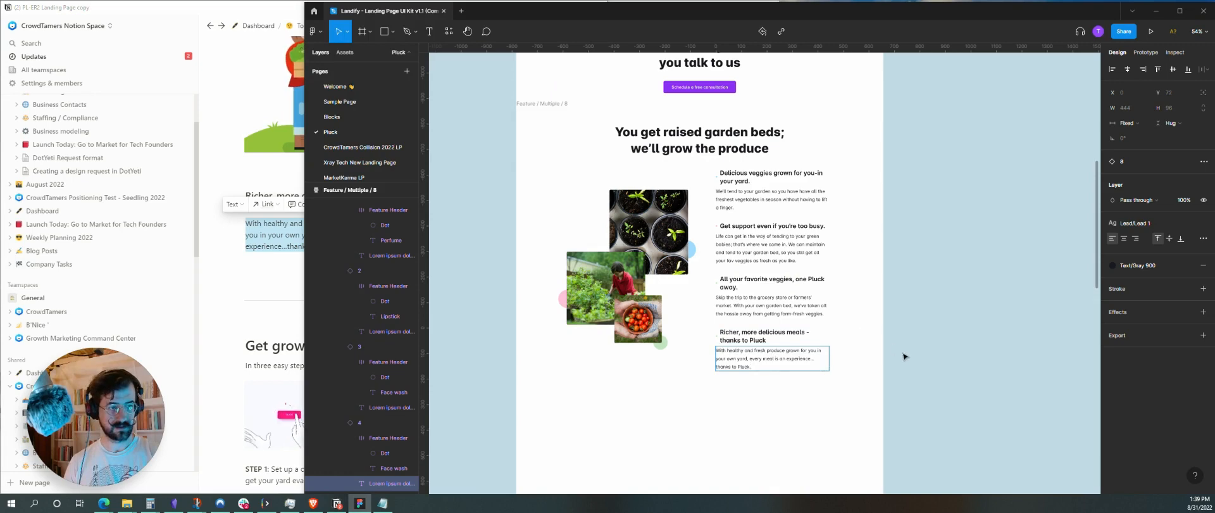
- Change the background fill of the "You get raised garden beds" feature section to the Pluck Yellow color style
{"action": "key", "text": "Escape"}
{"action": "left_click", "coordinate": [857, 243]}
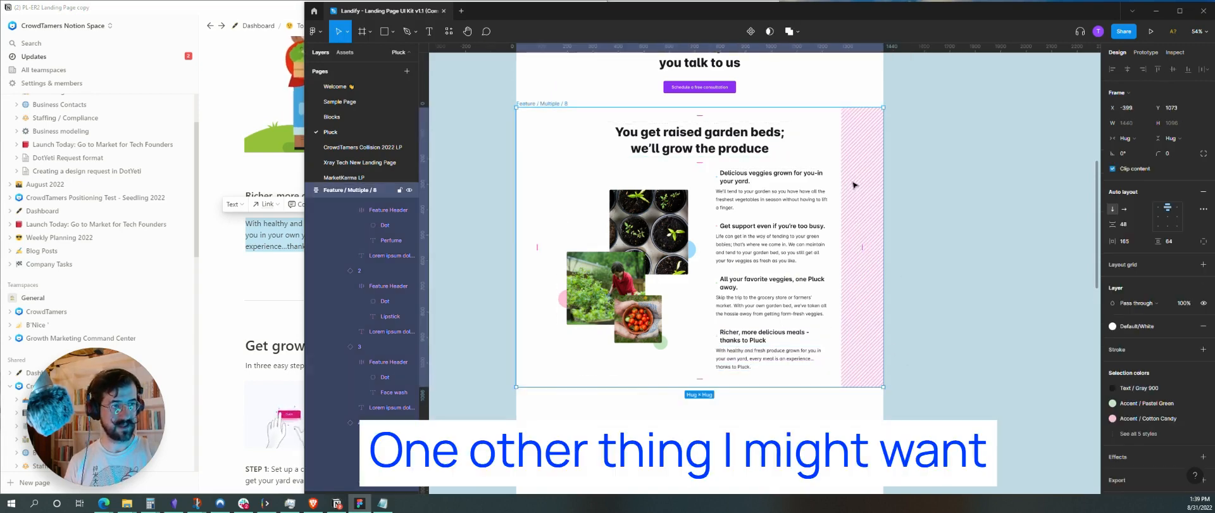
{"action": "left_click", "coordinate": [1113, 328]}
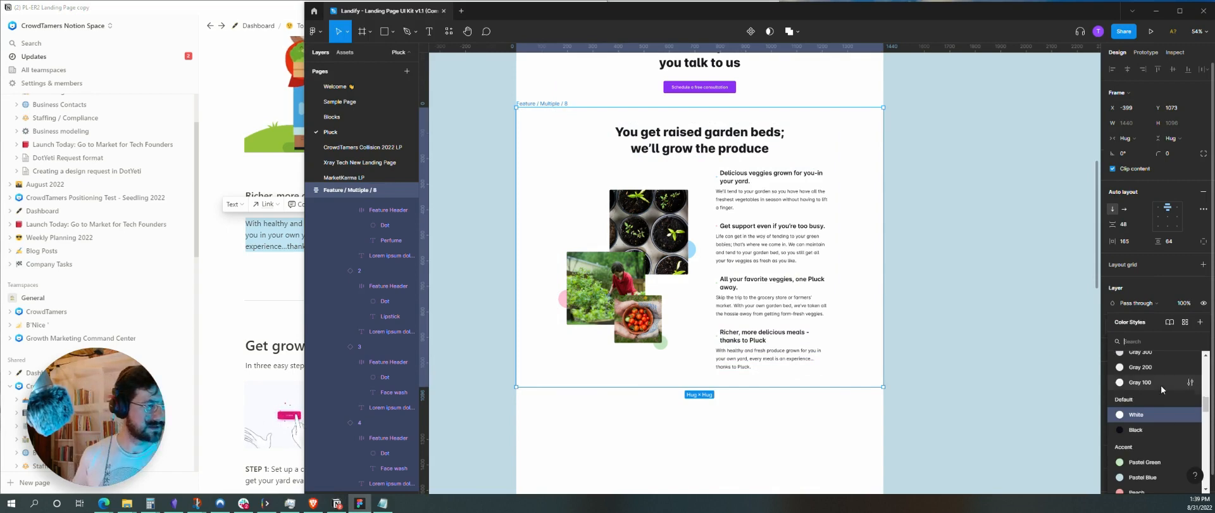
{"action": "scroll", "coordinate": [1161, 385], "scroll_direction": "down", "scroll_amount": 5}
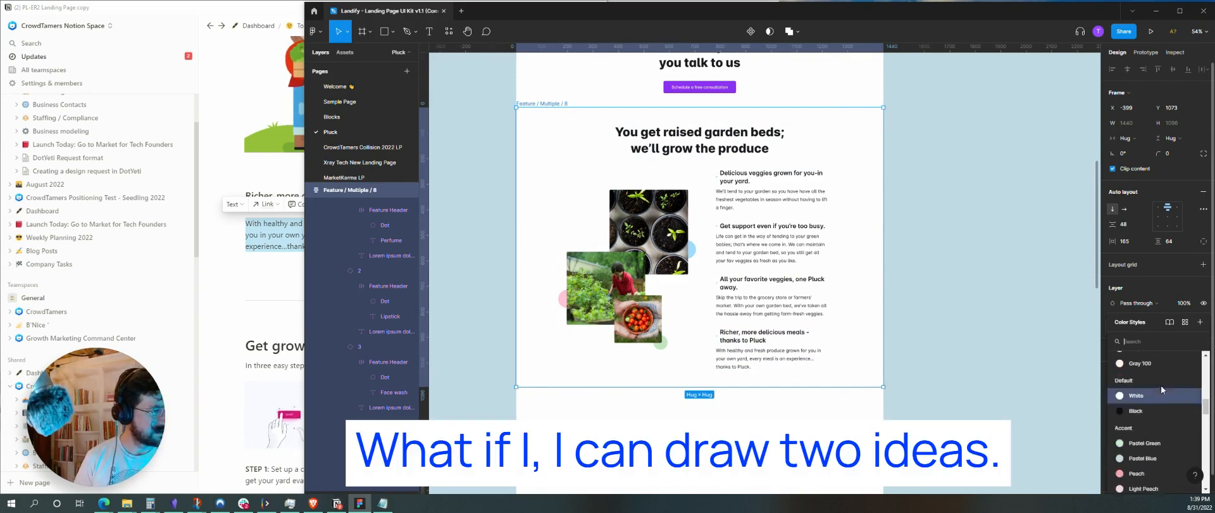
{"action": "scroll", "coordinate": [1161, 384], "scroll_direction": "down", "scroll_amount": 3}
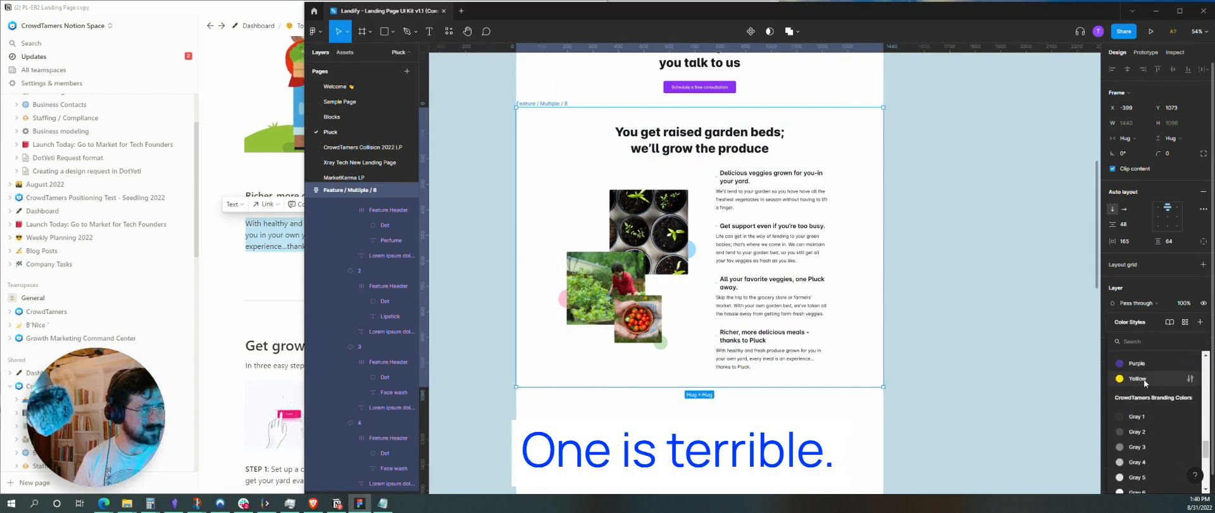
{"action": "left_click", "coordinate": [1147, 381]}
{"action": "scroll", "coordinate": [961, 255], "scroll_direction": "up", "scroll_amount": 10}
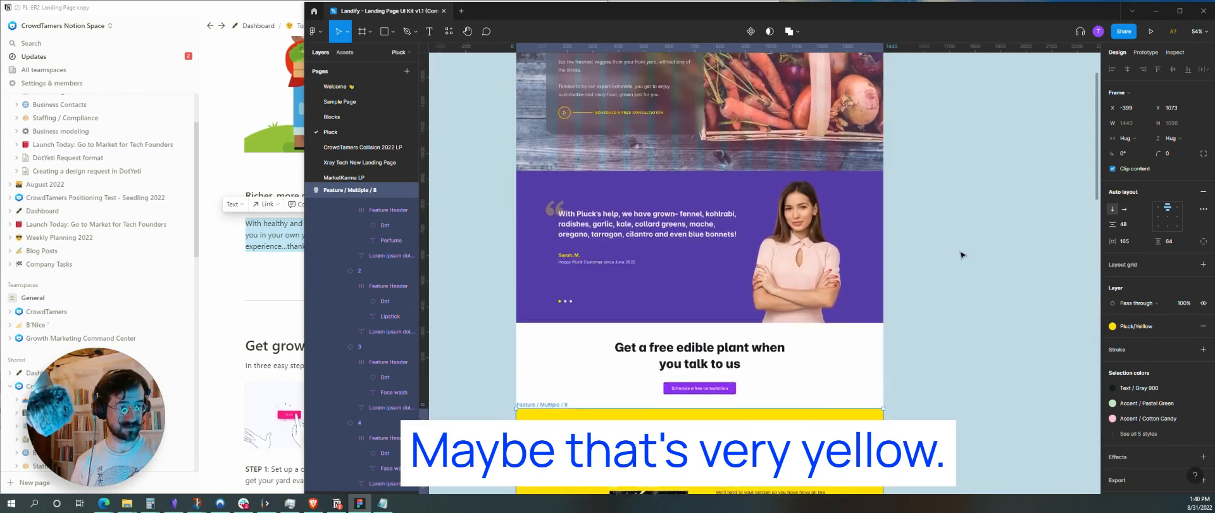
{"action": "scroll", "coordinate": [961, 255], "scroll_direction": "down", "scroll_amount": 8}
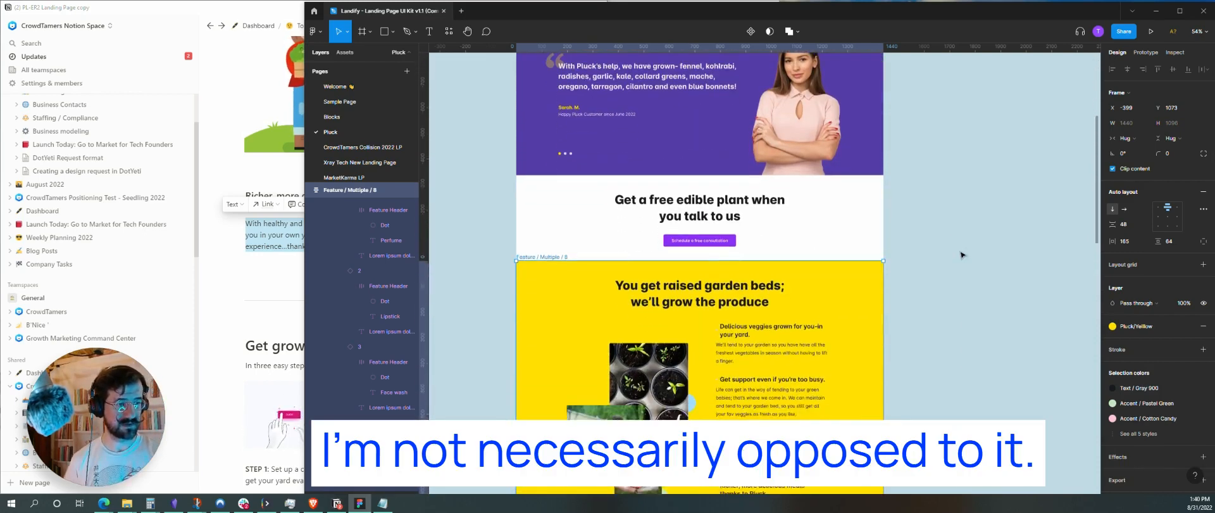
{"action": "scroll", "coordinate": [928, 333], "scroll_direction": "down", "scroll_amount": 2}
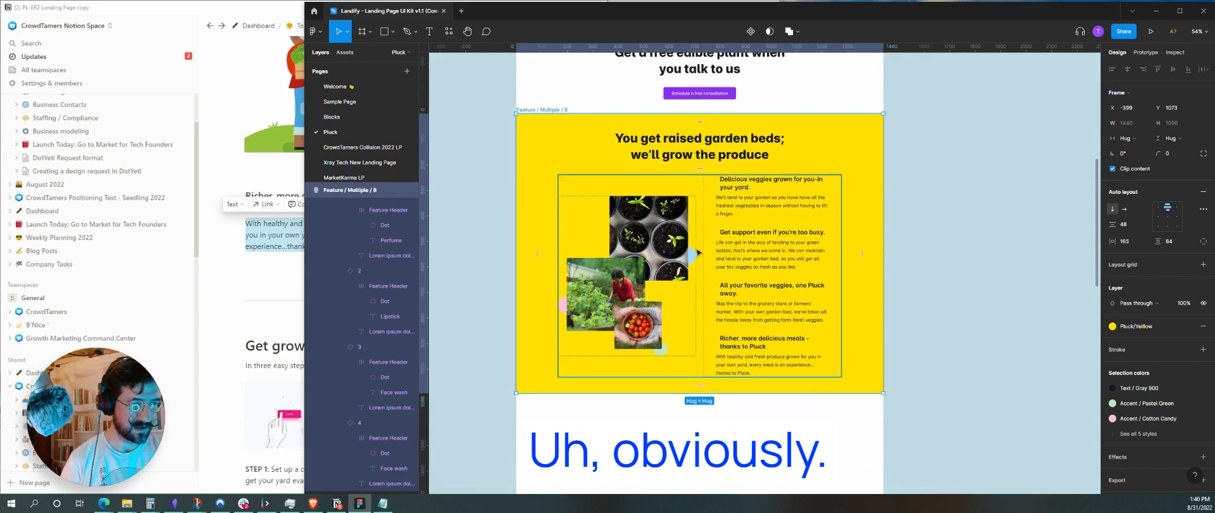
- Recolor the Cyan Circle in the section's Image Group with the Pluck Purple color style
{"action": "left_click", "coordinate": [694, 253]}
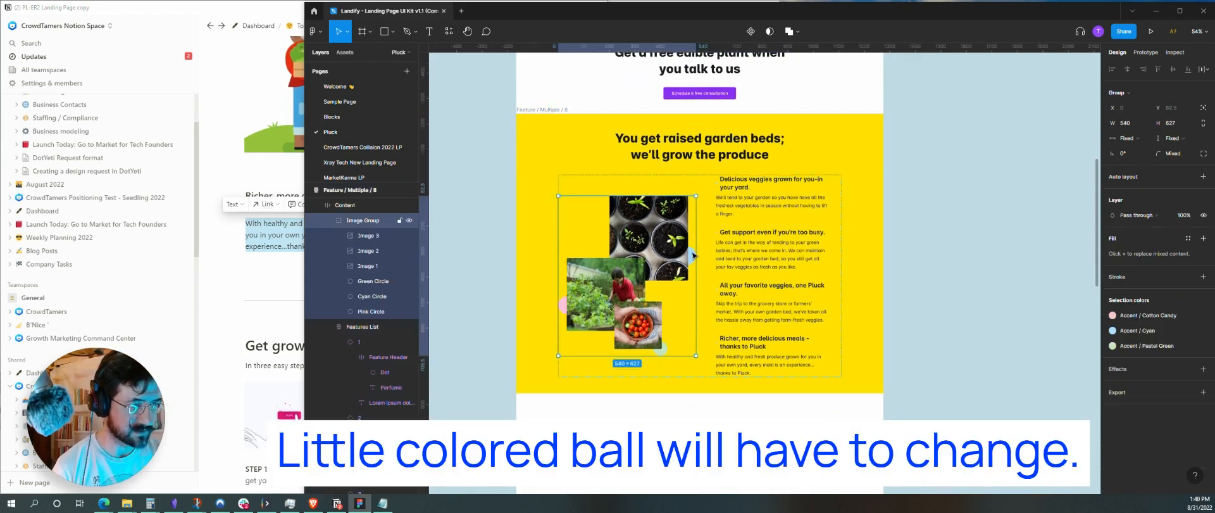
{"action": "left_click", "coordinate": [693, 255]}
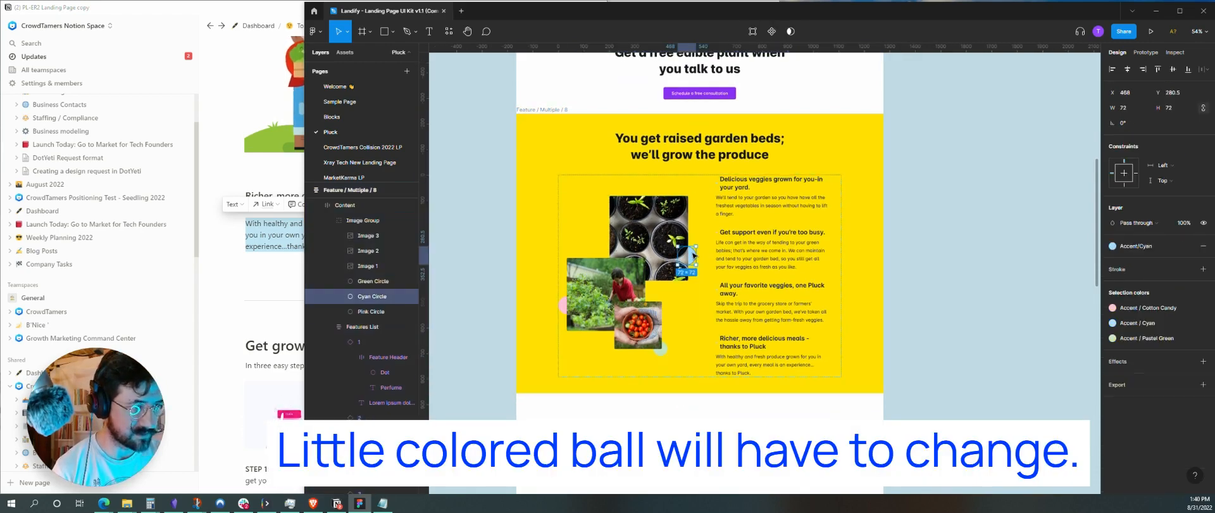
{"action": "left_click", "coordinate": [1112, 246]}
{"action": "scroll", "coordinate": [1132, 373], "scroll_direction": "down", "scroll_amount": 5}
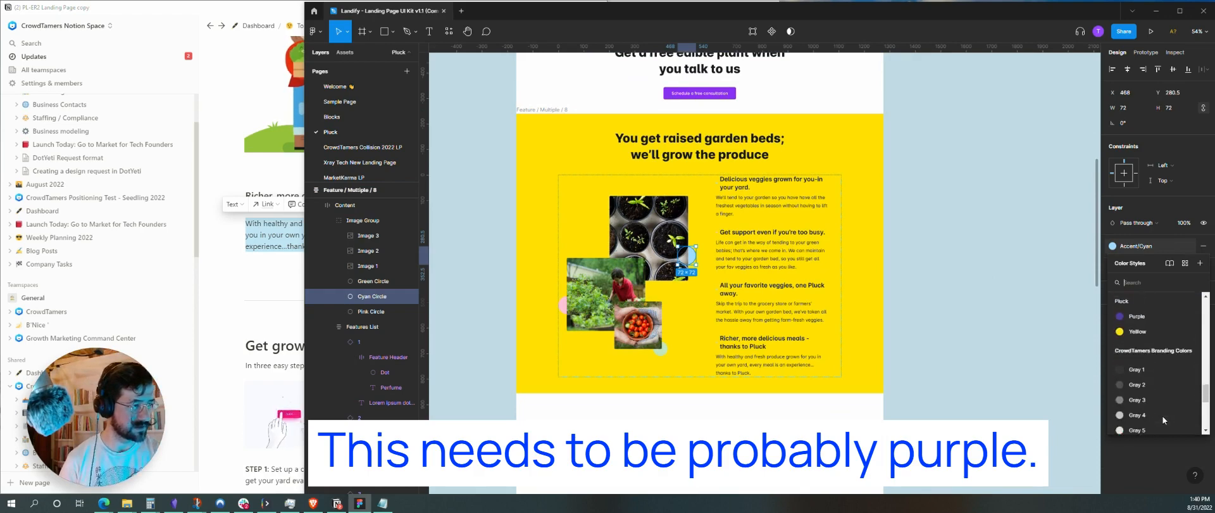
{"action": "left_click", "coordinate": [1135, 325]}
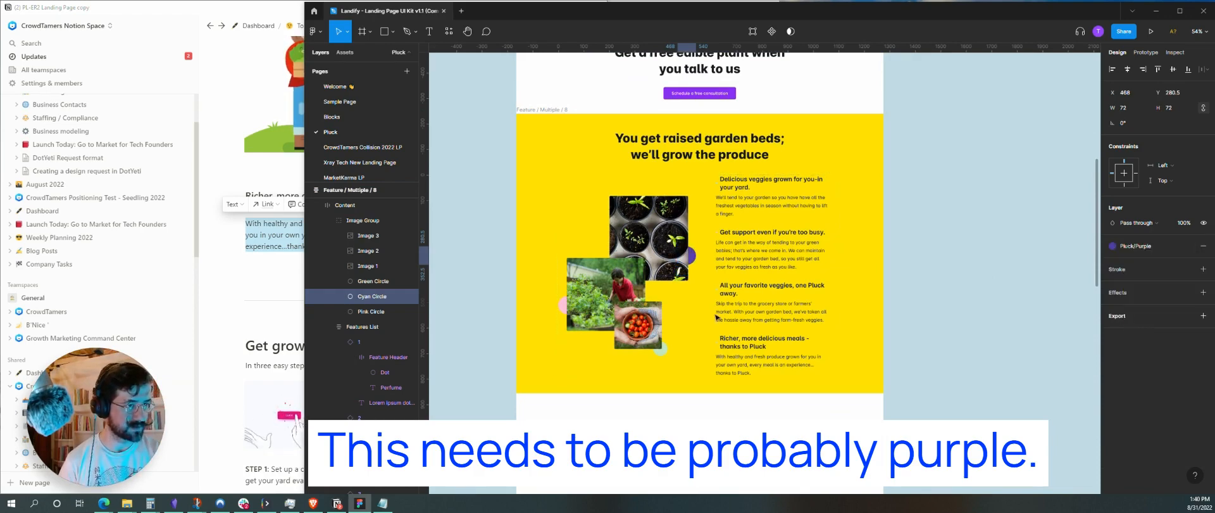
- Recolor the Pink Circle beside the garden photo with the Brand Orange color style
{"action": "left_click", "coordinate": [561, 307]}
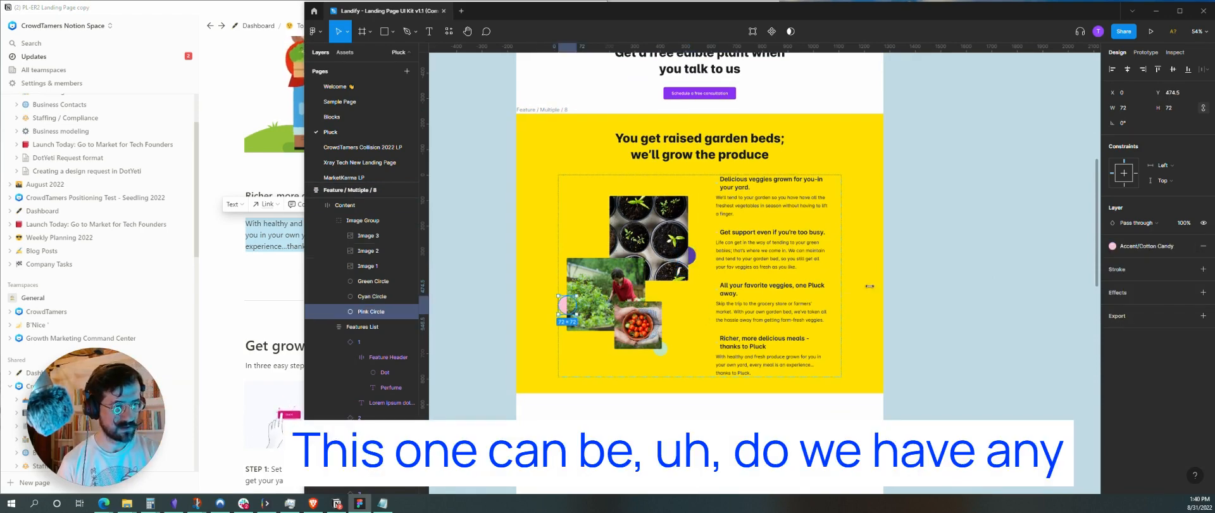
{"action": "left_click", "coordinate": [1113, 246]}
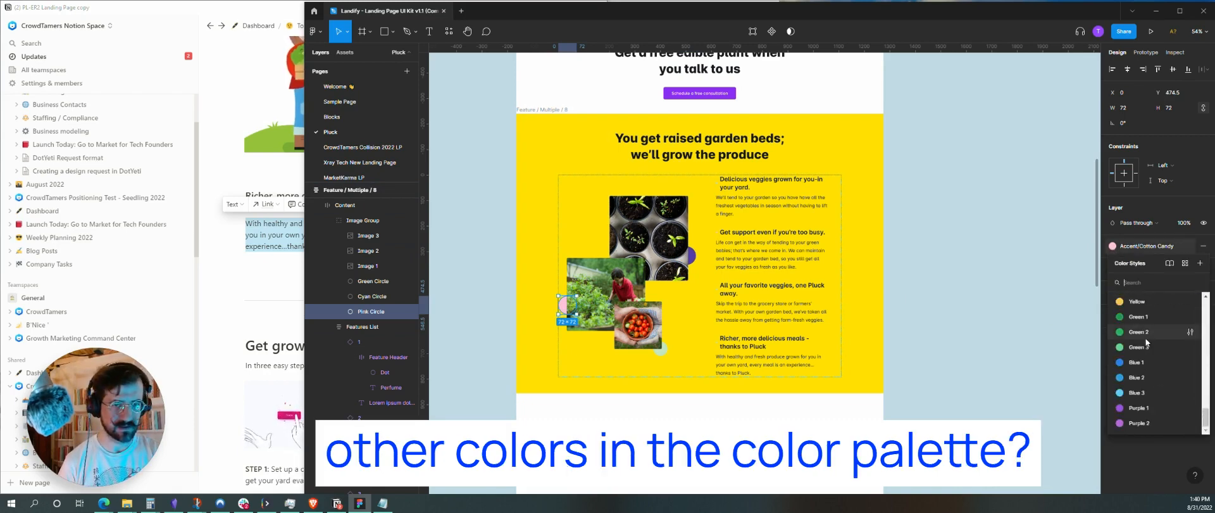
{"action": "scroll", "coordinate": [597, 253], "scroll_direction": "up", "scroll_amount": 5}
{"action": "scroll", "coordinate": [597, 254], "scroll_direction": "up", "scroll_amount": 4}
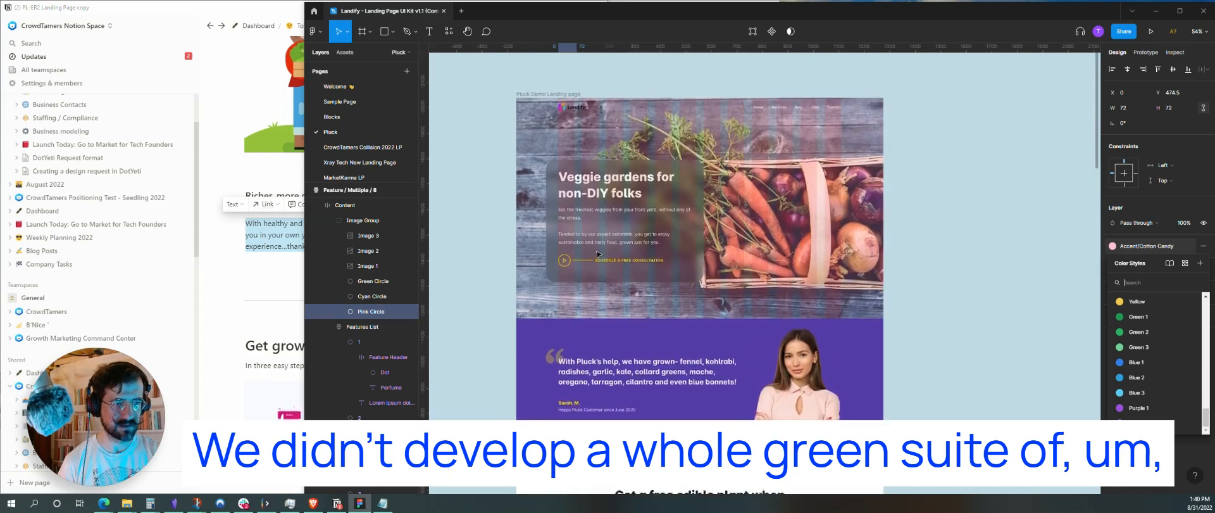
{"action": "scroll", "coordinate": [597, 254], "scroll_direction": "down", "scroll_amount": 4}
{"action": "scroll", "coordinate": [597, 254], "scroll_direction": "down", "scroll_amount": 2}
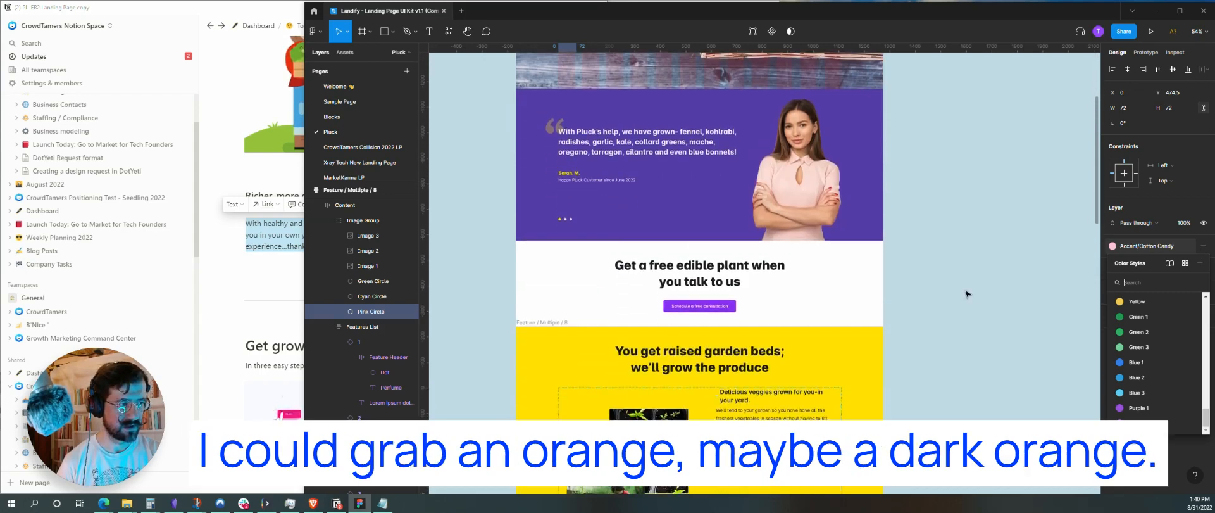
{"action": "scroll", "coordinate": [1141, 359], "scroll_direction": "up", "scroll_amount": 8}
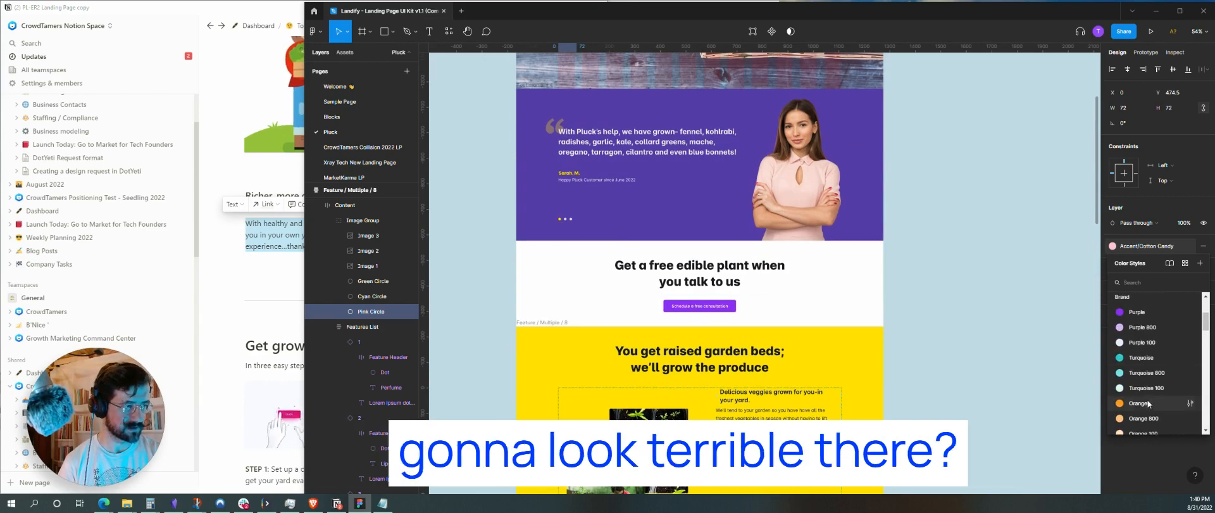
{"action": "left_click", "coordinate": [1146, 401]}
{"action": "scroll", "coordinate": [914, 394], "scroll_direction": "down", "scroll_amount": 4}
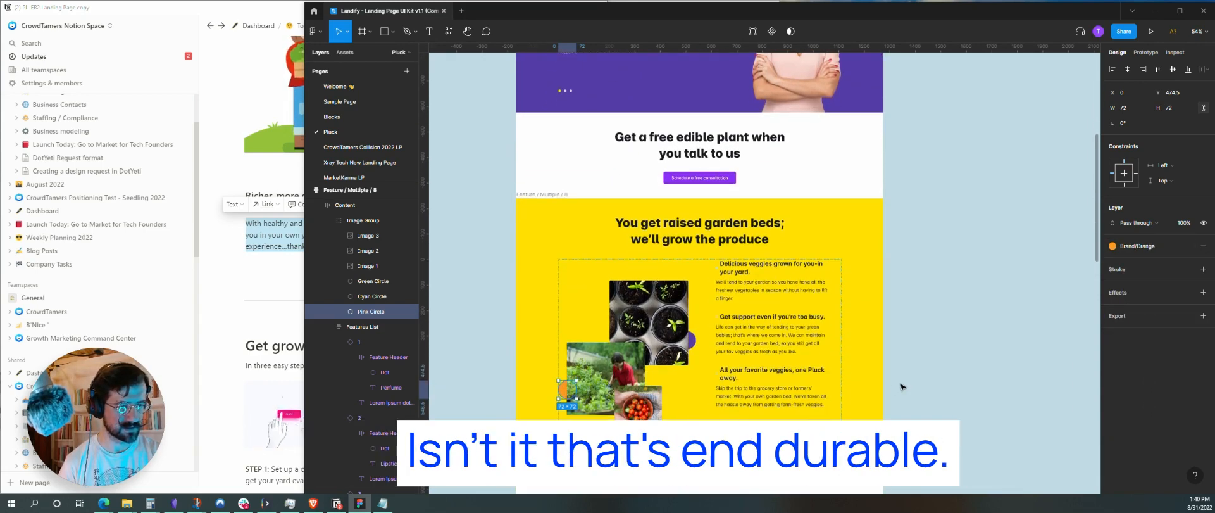
- Recolor the Green Circle below the tomato photo with the Default White color style
{"action": "left_click", "coordinate": [956, 364]}
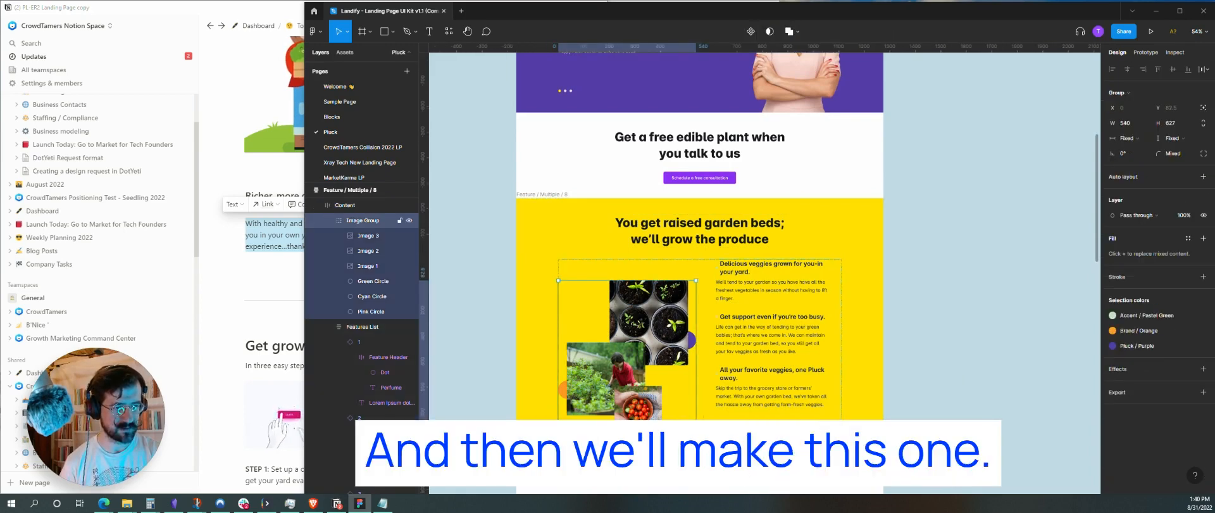
{"action": "left_click", "coordinate": [373, 280]}
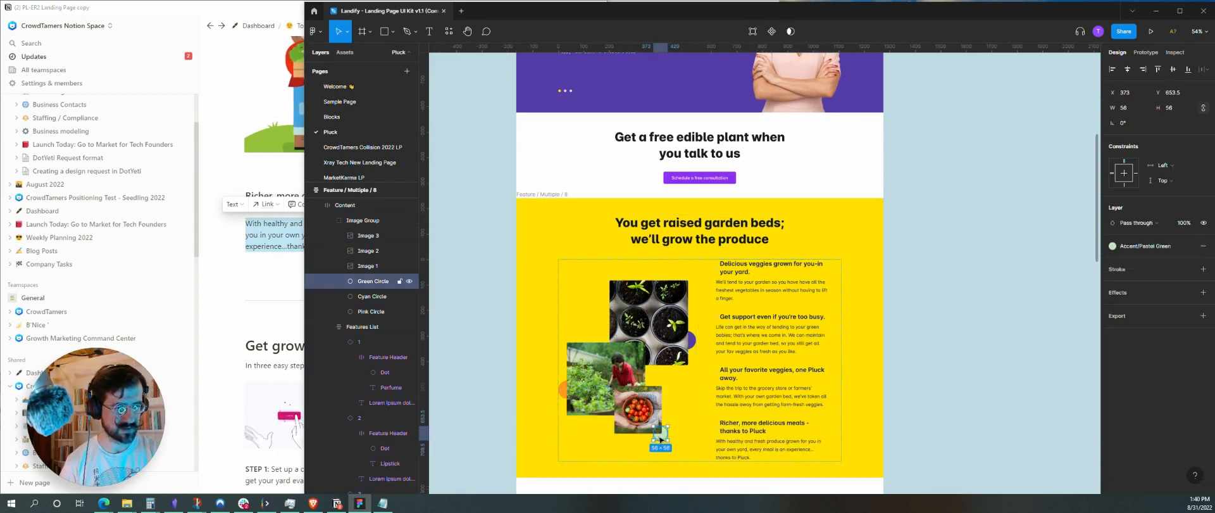
{"action": "left_click", "coordinate": [1113, 246]}
{"action": "left_click", "coordinate": [1128, 309]}
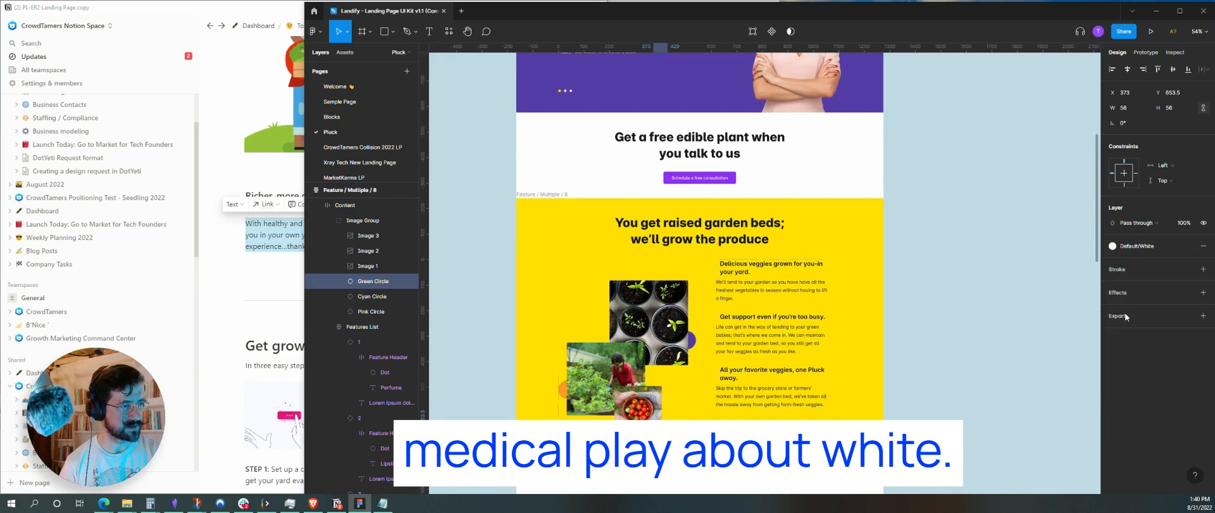
{"action": "left_click", "coordinate": [1001, 426]}
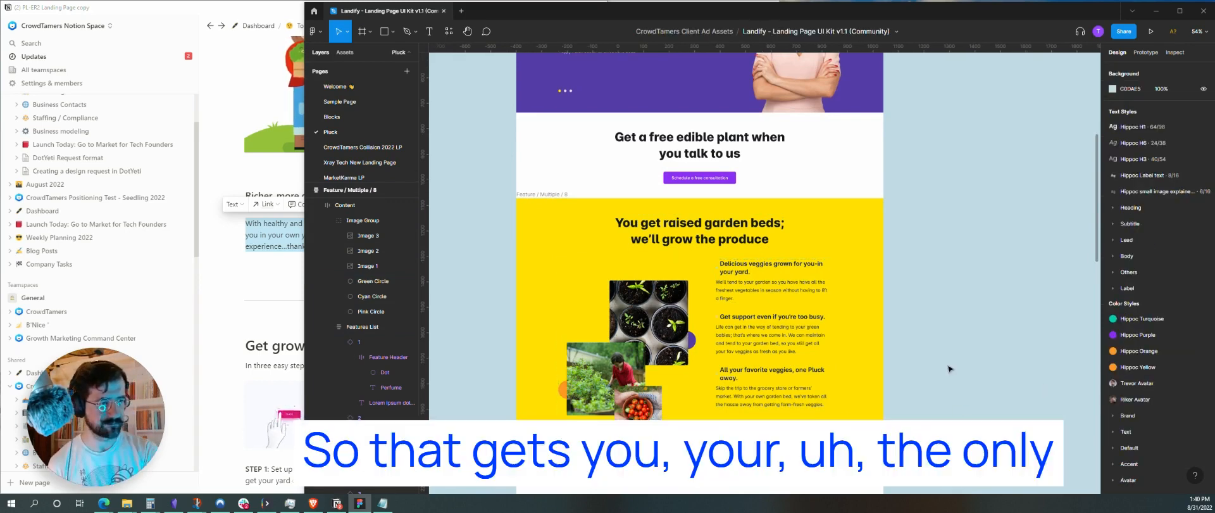
- Replace the Accent Pastel Green color throughout the feature section's Content frame with Pluck Purple
{"action": "scroll", "coordinate": [949, 367], "scroll_direction": "down", "scroll_amount": 1}
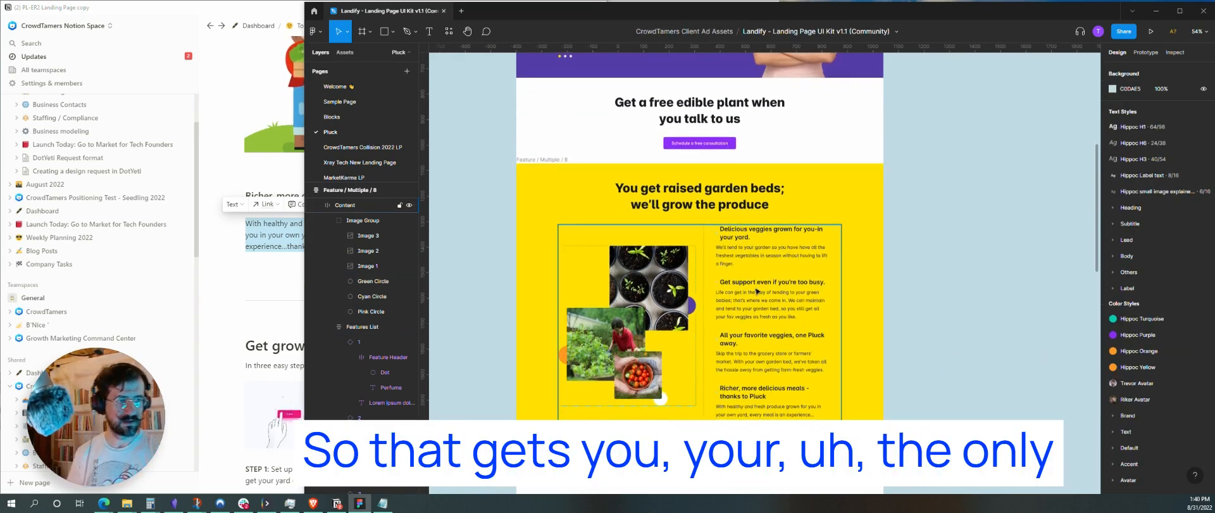
{"action": "left_click", "coordinate": [719, 235]}
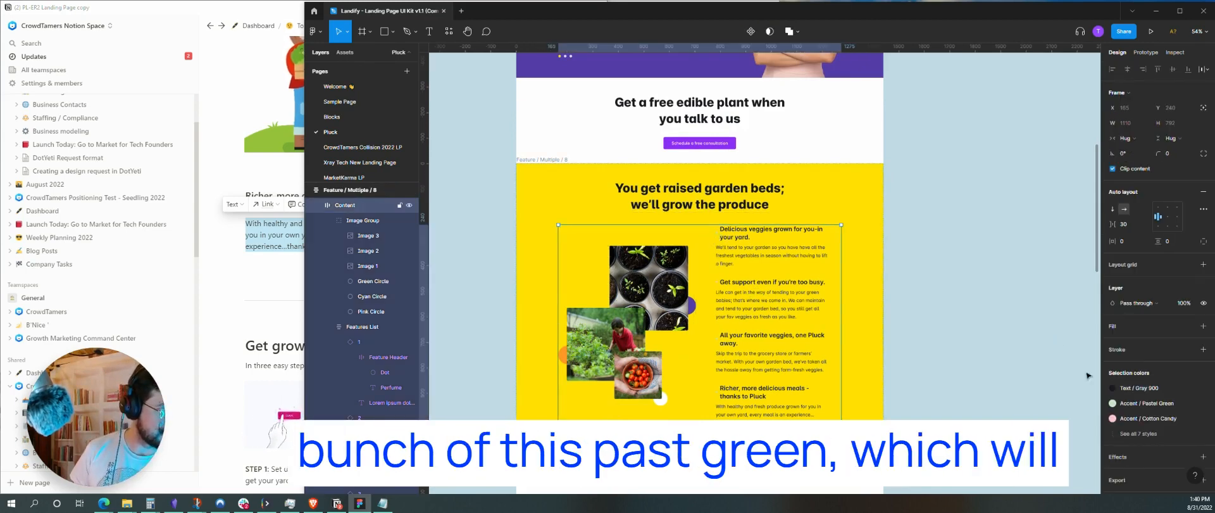
{"action": "left_click", "coordinate": [1113, 403]}
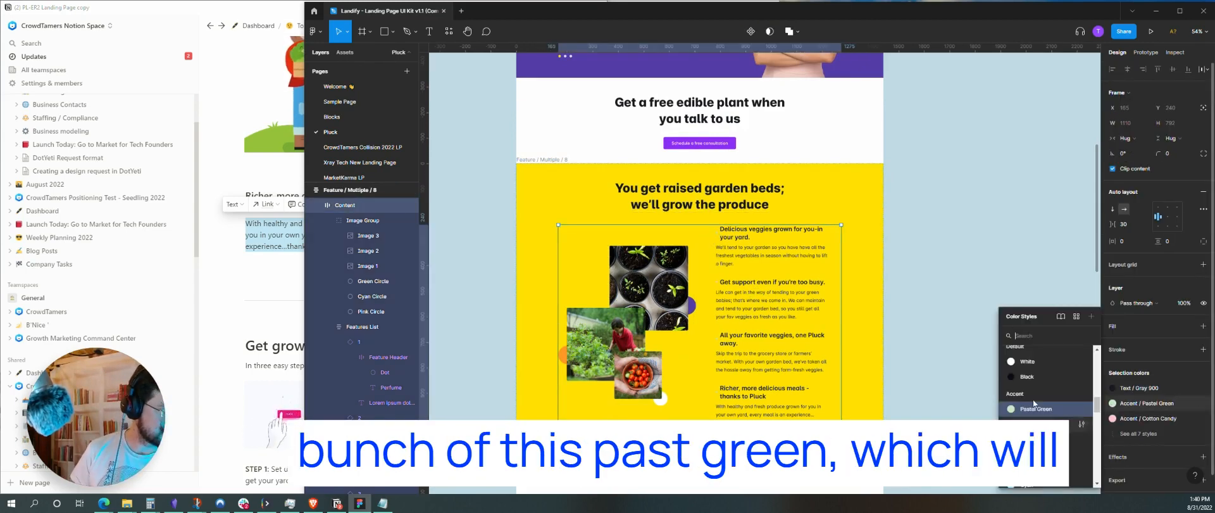
{"action": "scroll", "coordinate": [1051, 418], "scroll_direction": "down", "scroll_amount": 1}
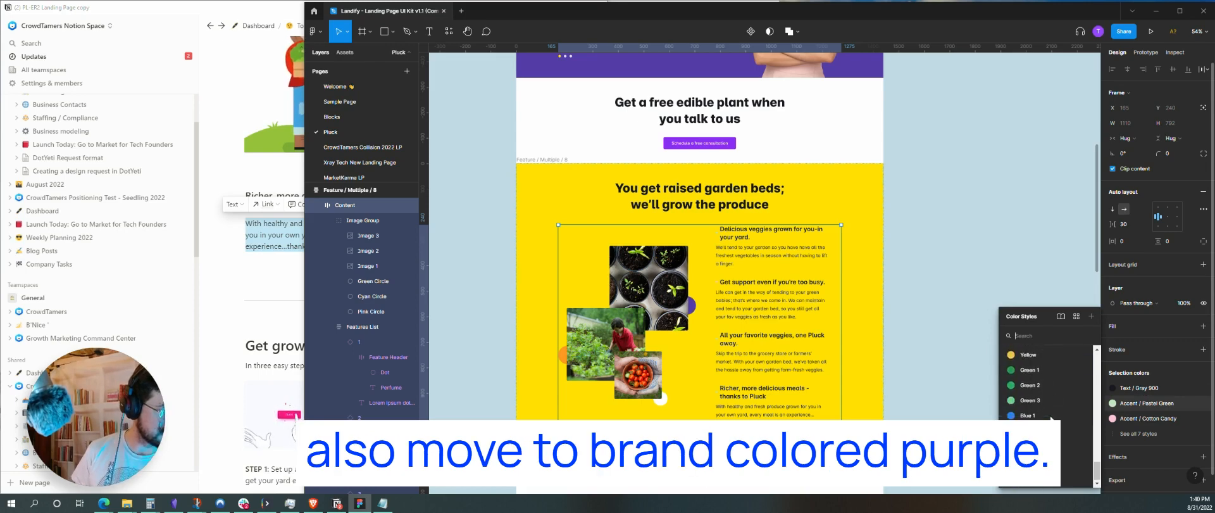
{"action": "scroll", "coordinate": [1050, 419], "scroll_direction": "up", "scroll_amount": 3}
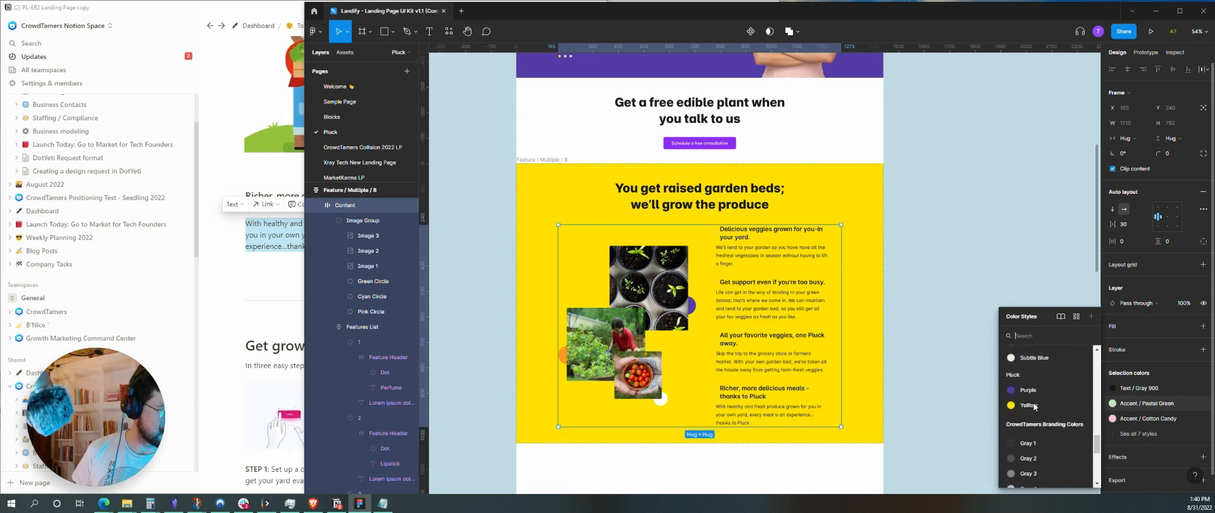
{"action": "left_click", "coordinate": [1024, 393]}
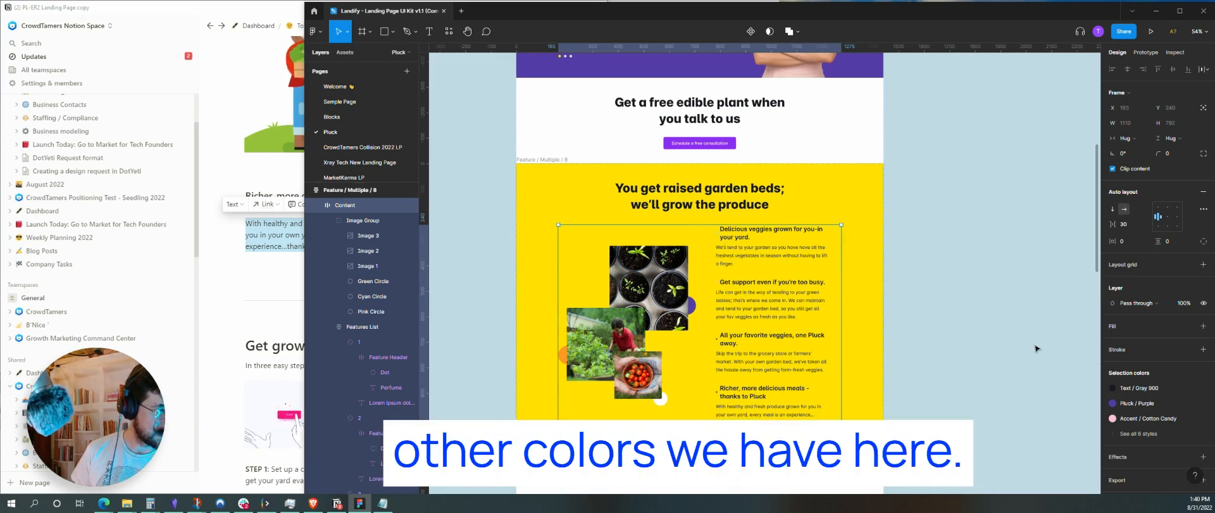
- Show all of the Content frame's selection colors and replace Accent Cyan with Pluck Purple
{"action": "left_click", "coordinate": [1138, 433]}
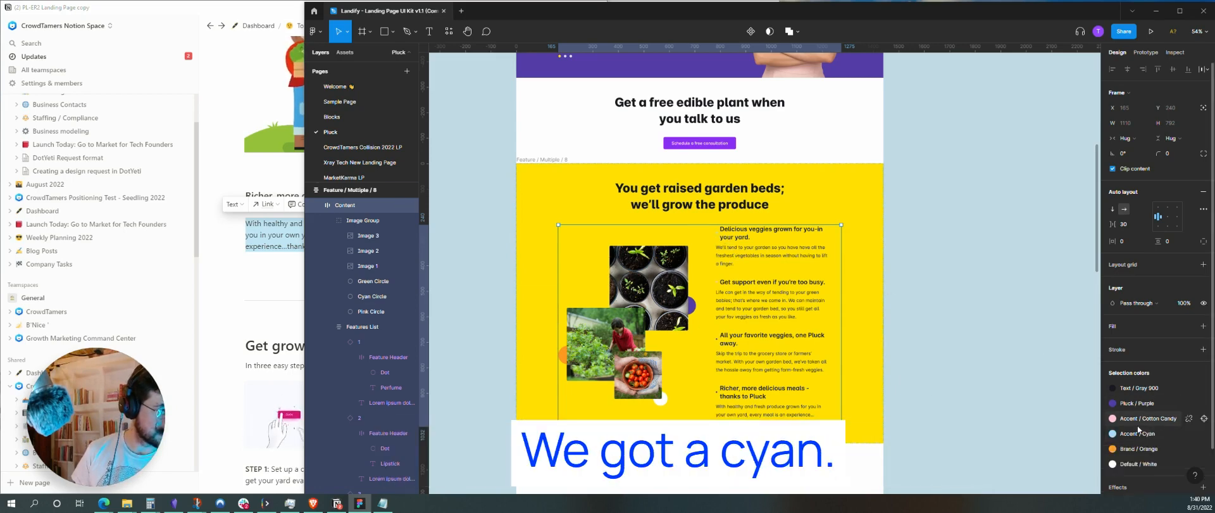
{"action": "scroll", "coordinate": [1138, 424], "scroll_direction": "down", "scroll_amount": 1}
{"action": "left_click", "coordinate": [1124, 393]}
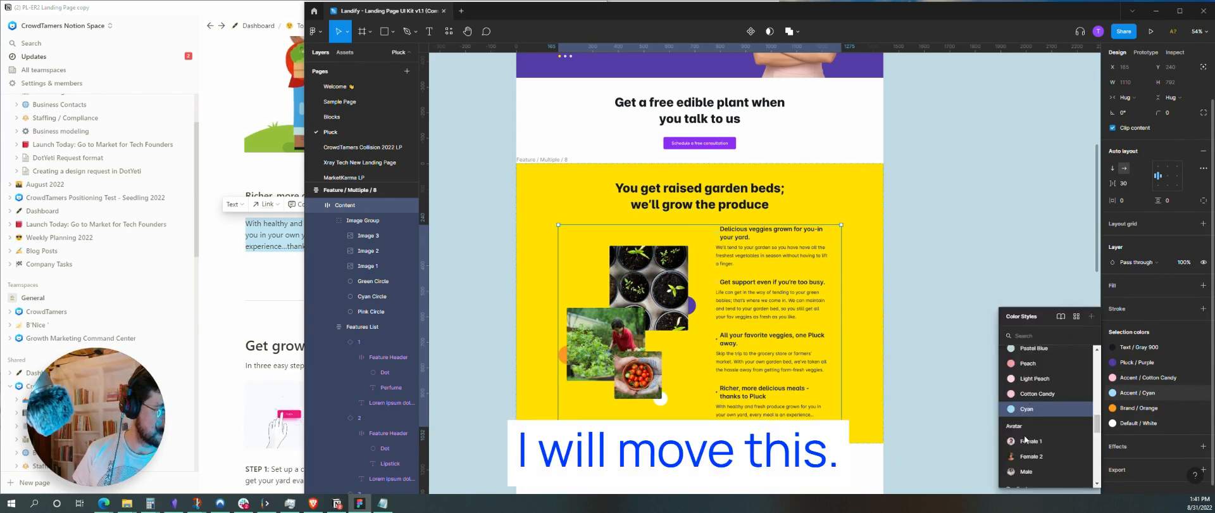
{"action": "scroll", "coordinate": [1025, 438], "scroll_direction": "down", "scroll_amount": 3}
{"action": "scroll", "coordinate": [1025, 437], "scroll_direction": "up", "scroll_amount": 1}
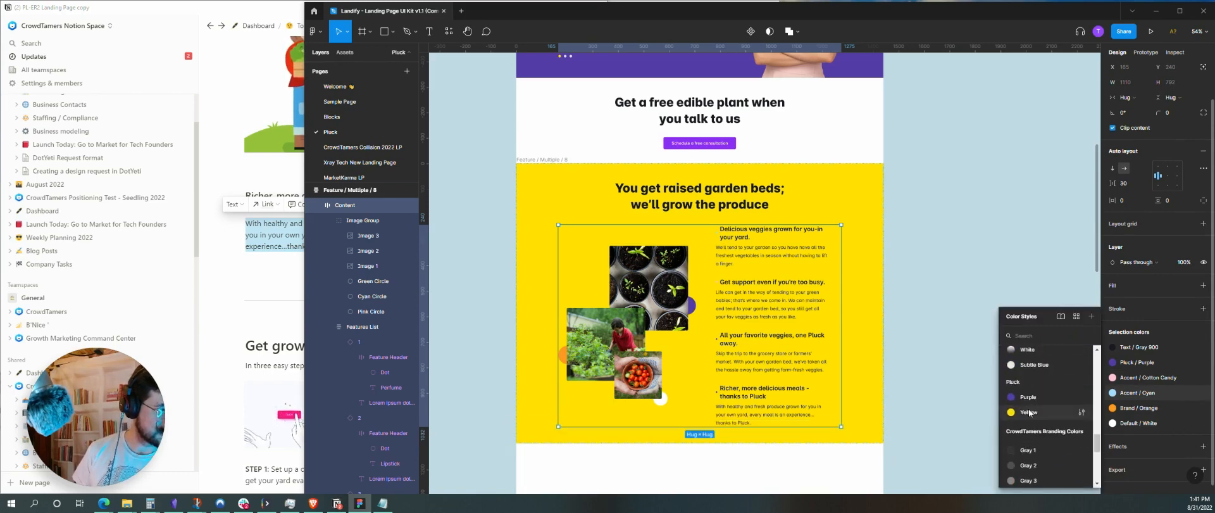
{"action": "left_click", "coordinate": [1027, 398]}
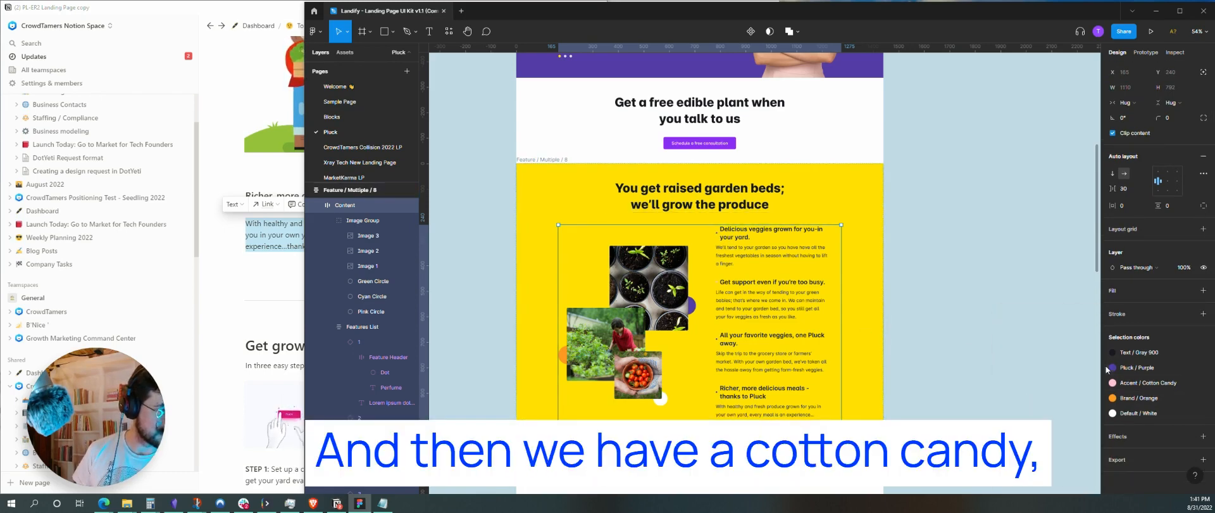
- Replace the Accent Cotton Candy color in the Content frame with Pluck Purple, then deselect the frame
{"action": "left_click", "coordinate": [1143, 384]}
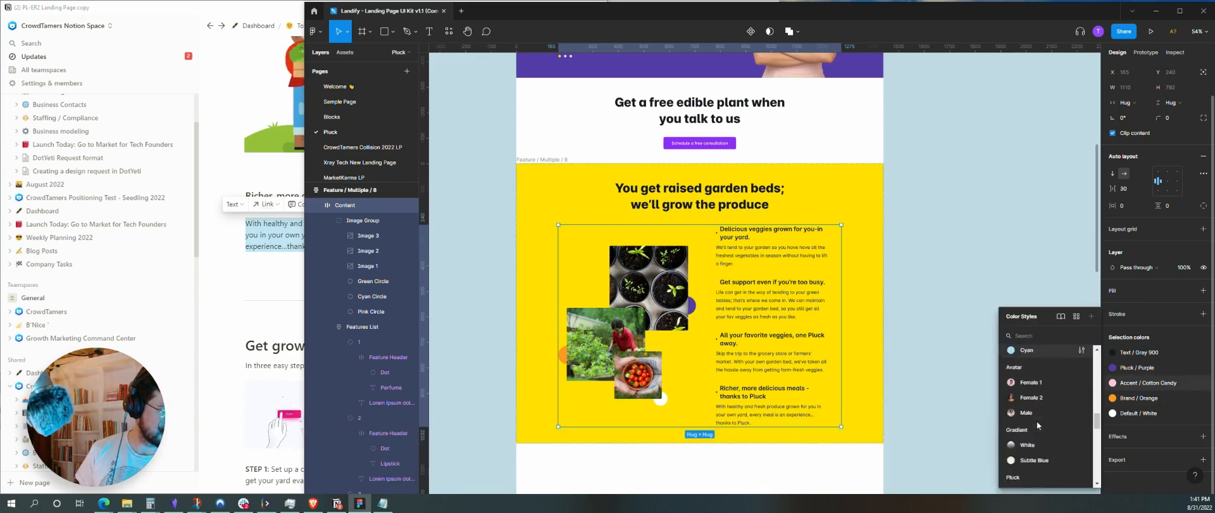
{"action": "left_click", "coordinate": [1024, 387]}
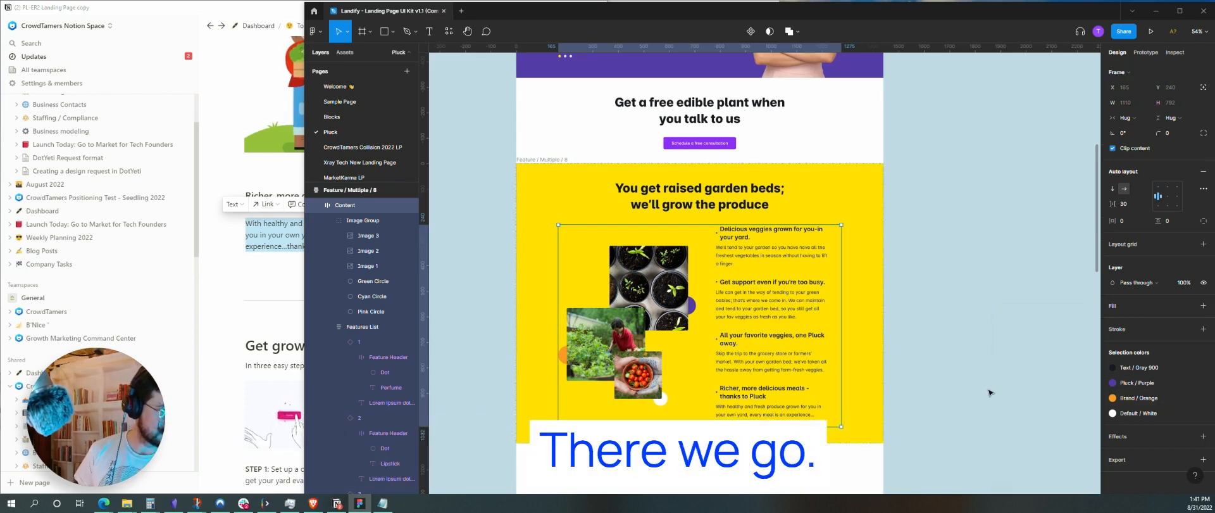
{"action": "left_click", "coordinate": [963, 374]}
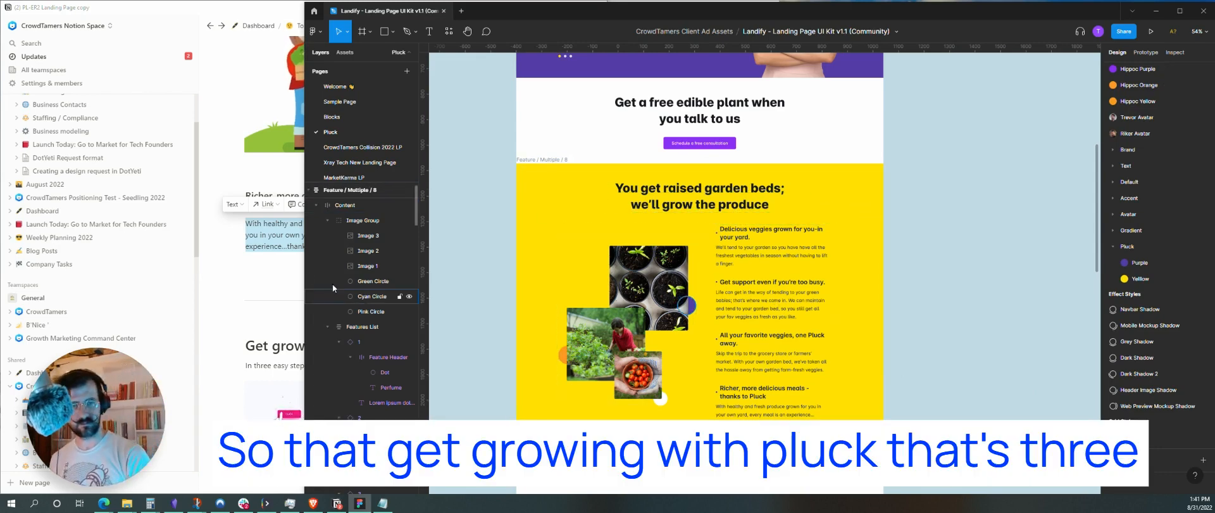
- Check the Get growing with Pluck copy in Notion and copy the three-step Steps / 4 block from Figma's Blocks page
{"action": "left_click", "coordinate": [276, 287]}
{"action": "scroll", "coordinate": [317, 285], "scroll_direction": "down", "scroll_amount": 3}
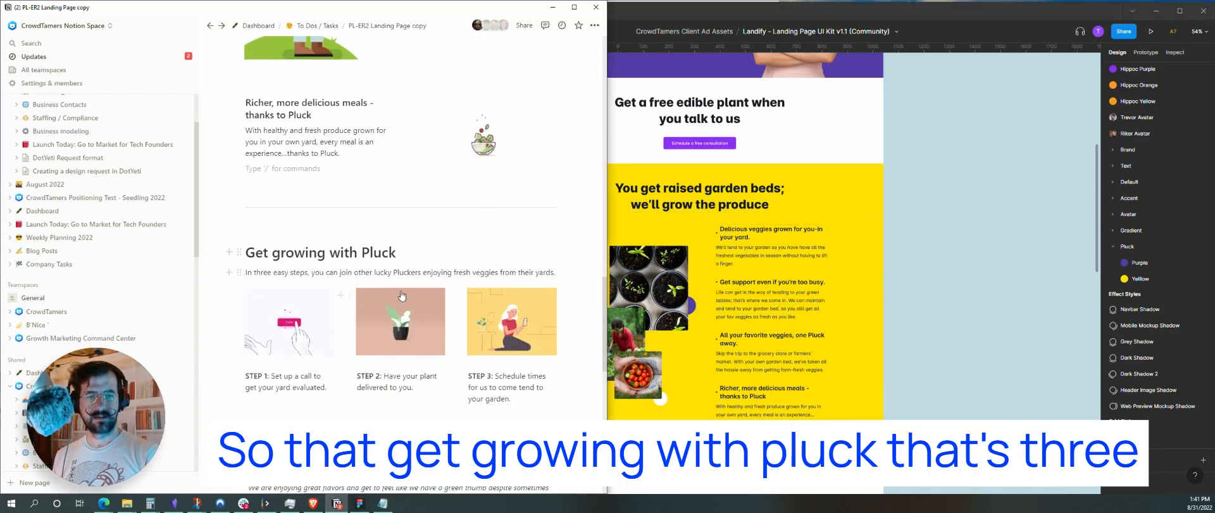
{"action": "left_click", "coordinate": [955, 279]}
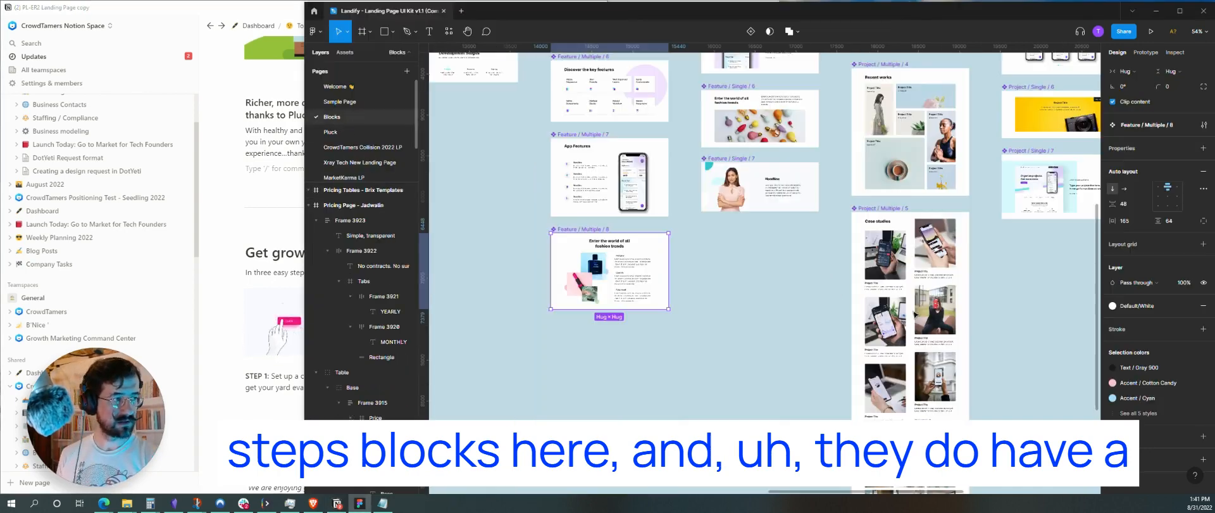
{"action": "scroll", "coordinate": [758, 341], "scroll_direction": "up", "scroll_amount": 2}
{"action": "scroll", "coordinate": [758, 342], "scroll_direction": "up", "scroll_amount": 3}
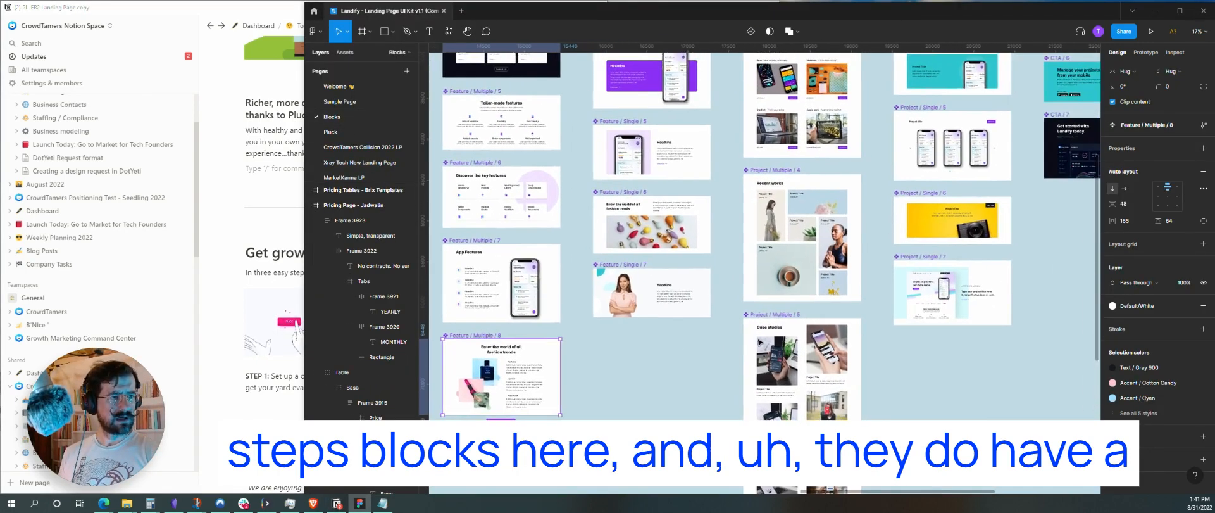
{"action": "scroll", "coordinate": [759, 342], "scroll_direction": "right", "scroll_amount": 4}
{"action": "scroll", "coordinate": [759, 342], "scroll_direction": "up", "scroll_amount": 2}
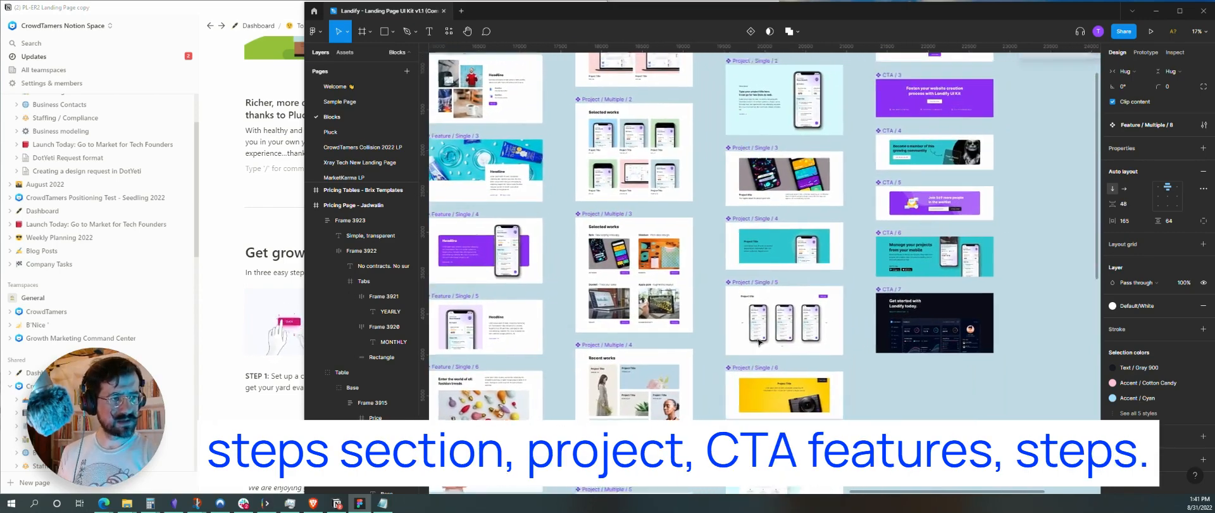
{"action": "scroll", "coordinate": [658, 329], "scroll_direction": "left", "scroll_amount": 3}
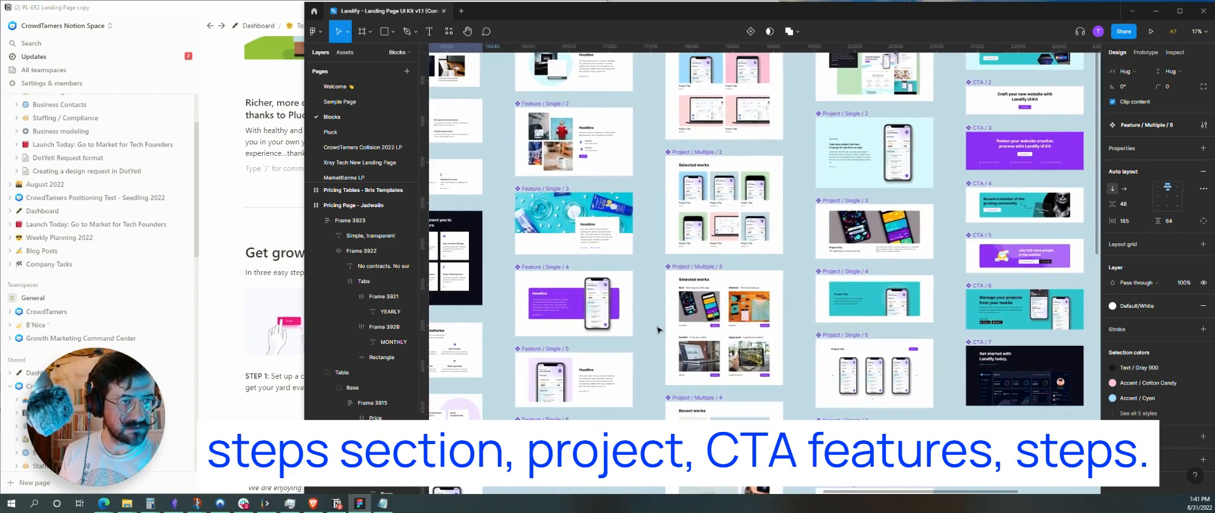
{"action": "scroll", "coordinate": [658, 328], "scroll_direction": "up", "scroll_amount": 2}
{"action": "scroll", "coordinate": [658, 329], "scroll_direction": "down", "scroll_amount": 1}
{"action": "scroll", "coordinate": [658, 328], "scroll_direction": "left", "scroll_amount": 6}
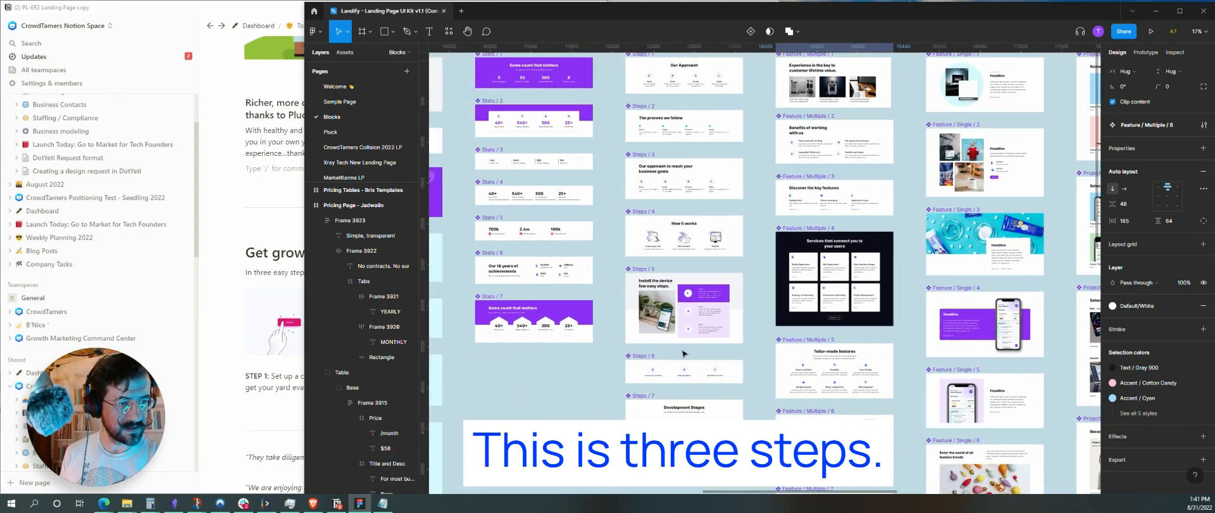
{"action": "left_click", "coordinate": [301, 415]}
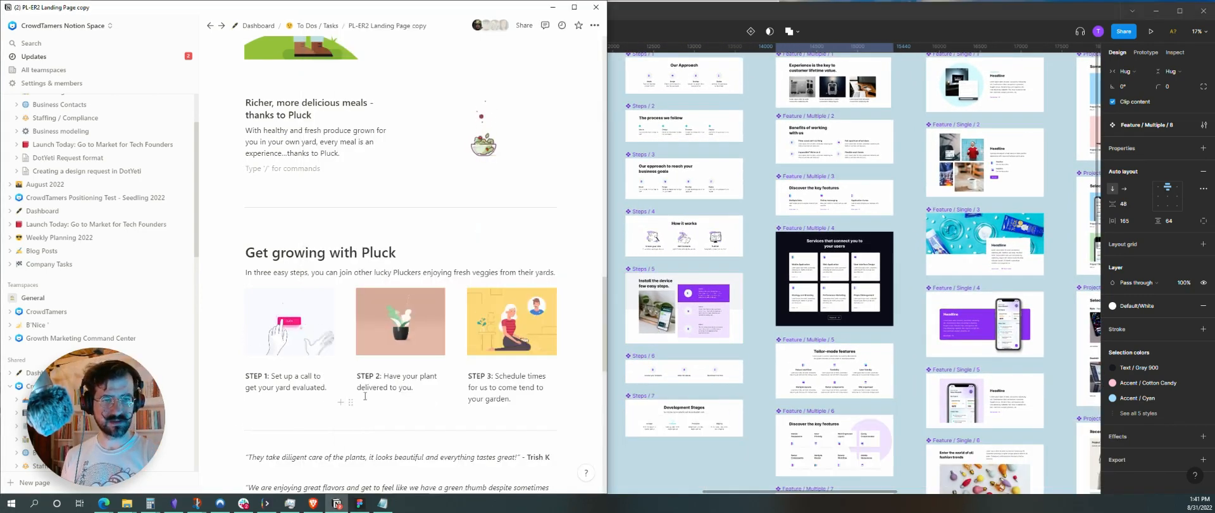
{"action": "left_click", "coordinate": [663, 223]}
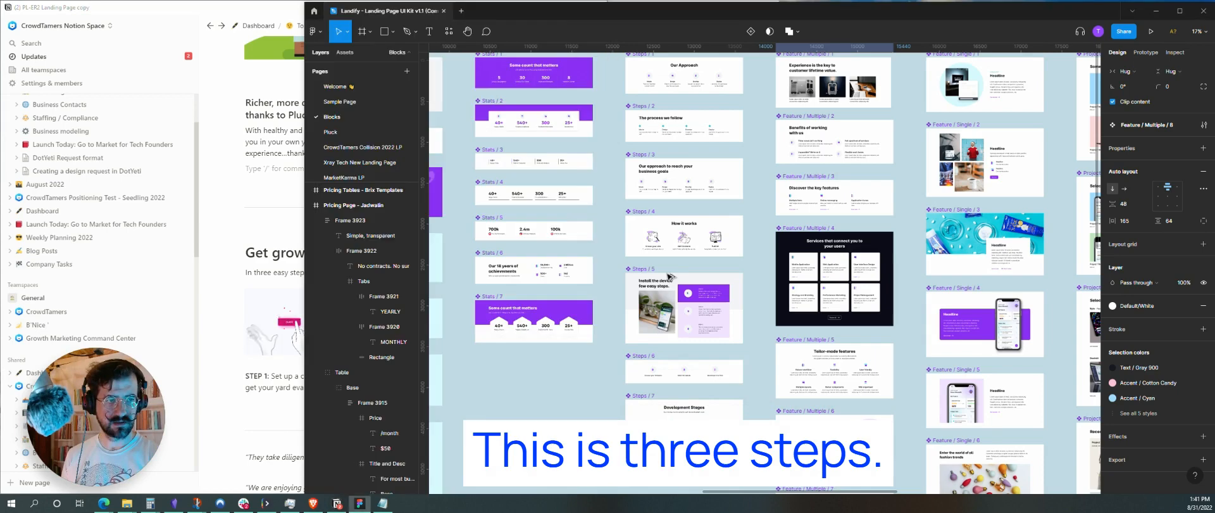
{"action": "left_click", "coordinate": [648, 213]}
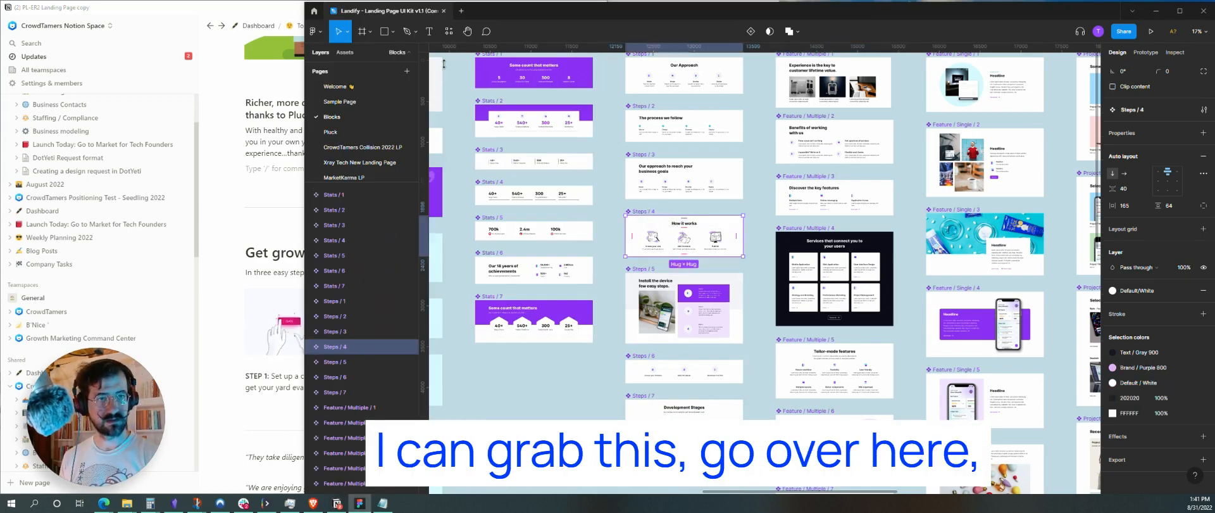
- Paste the Steps / 4 block into the Pluck page and align it directly beneath the yellow feature section
{"action": "left_click", "coordinate": [333, 133]}
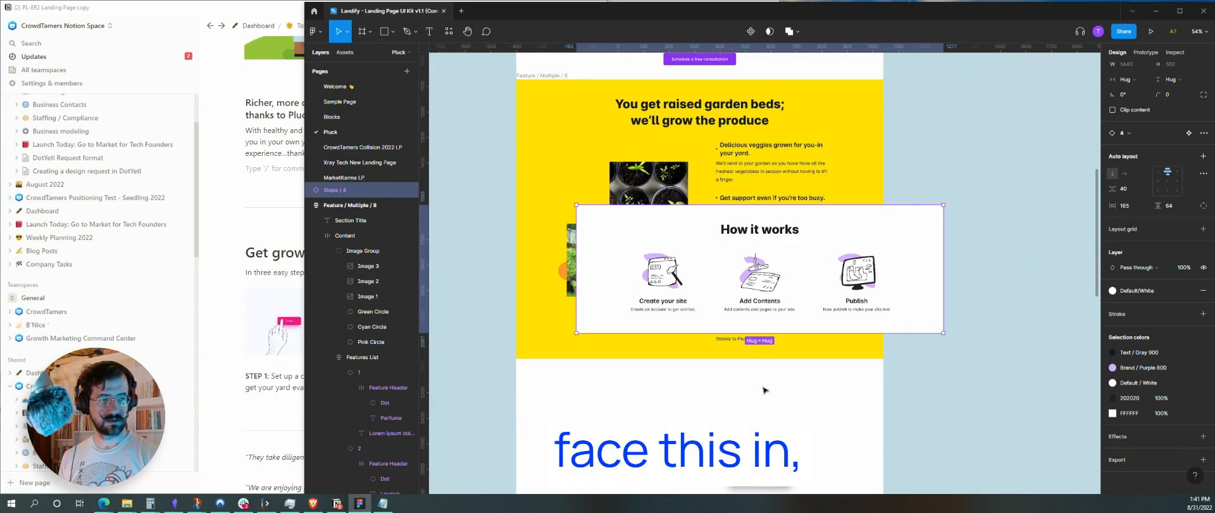
{"action": "left_click_drag", "start_coordinate": [792, 283], "coordinate": [729, 436]}
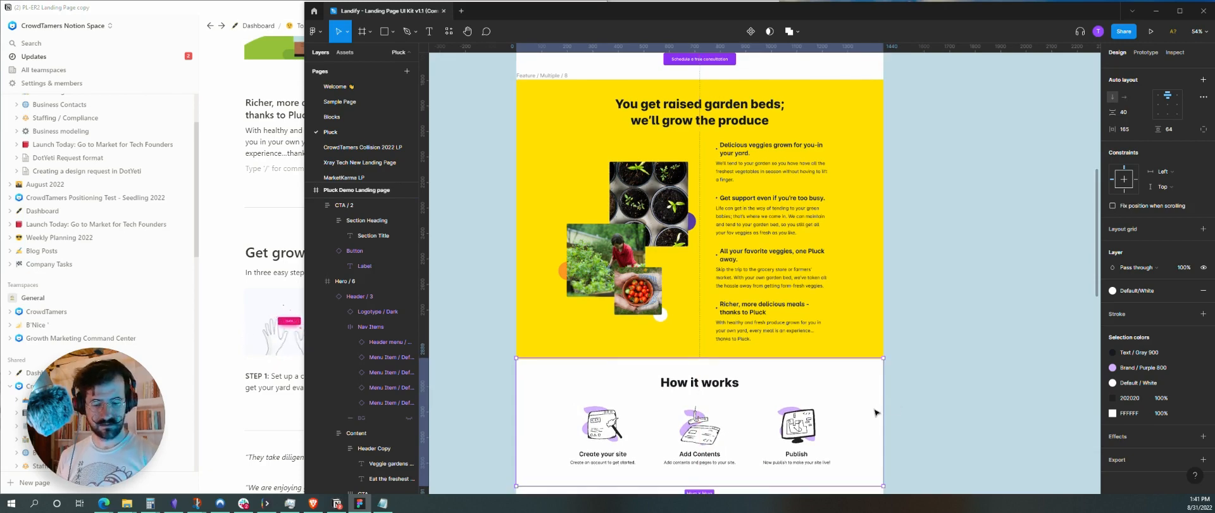
{"action": "key", "text": "Escape"}
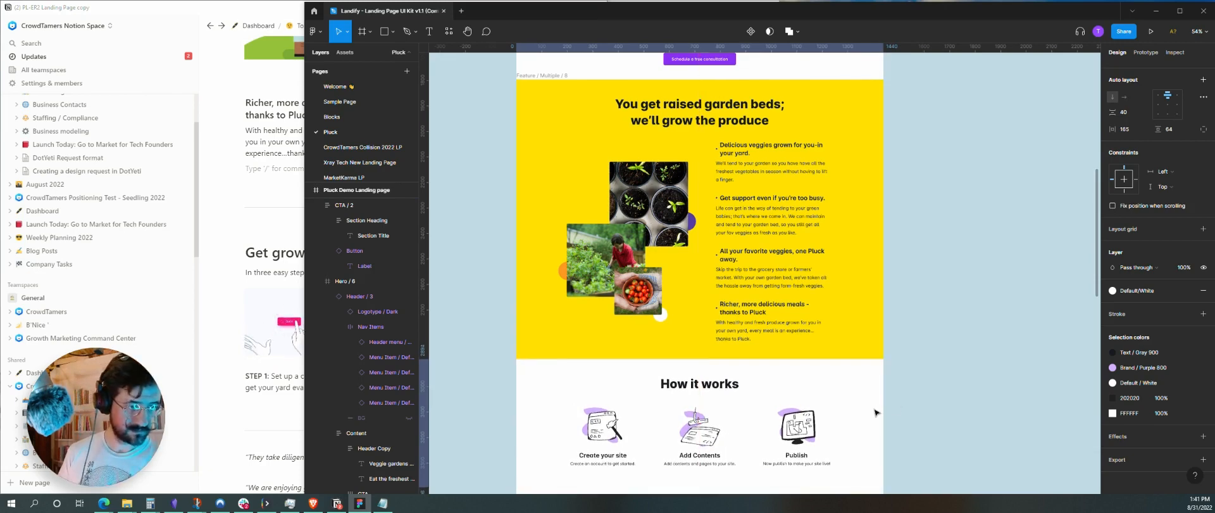
{"action": "left_click", "coordinate": [909, 377]}
- Find the Testimonial / 7 block on the Blocks page and copy it for the social proof section
{"action": "scroll", "coordinate": [909, 378], "scroll_direction": "down", "scroll_amount": 5}
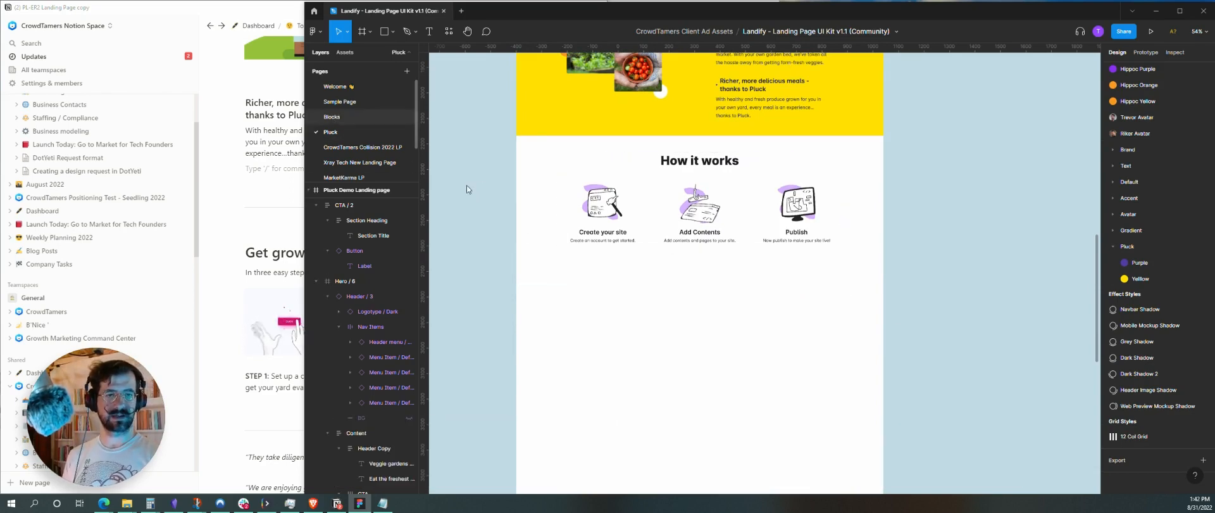
{"action": "scroll", "coordinate": [256, 368], "scroll_direction": "down", "scroll_amount": 2}
{"action": "left_click", "coordinate": [332, 116]}
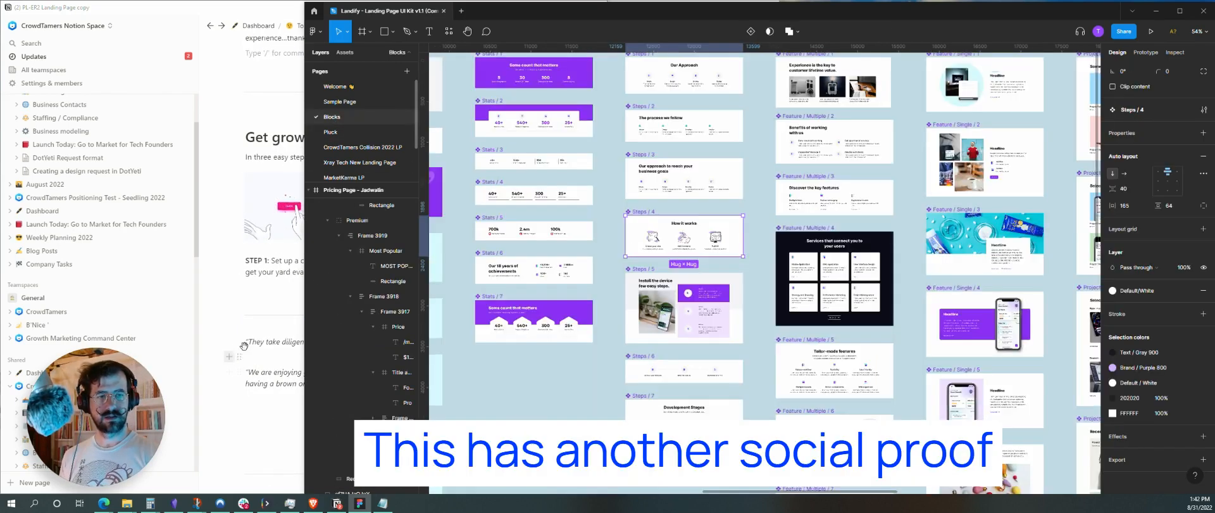
{"action": "scroll", "coordinate": [836, 316], "scroll_direction": "left", "scroll_amount": 5}
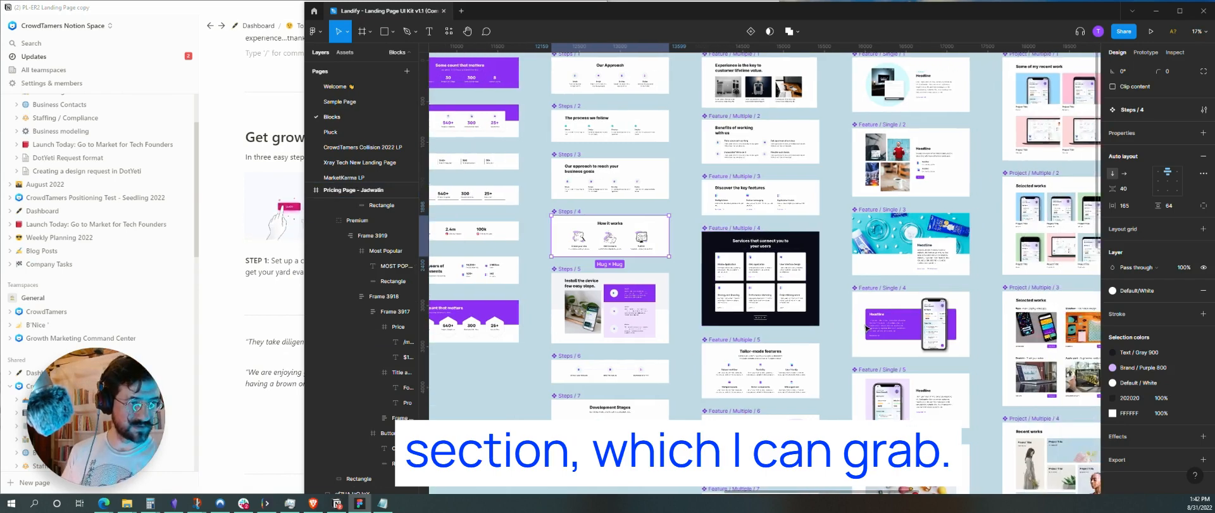
{"action": "scroll", "coordinate": [867, 328], "scroll_direction": "left", "scroll_amount": 2}
{"action": "scroll", "coordinate": [721, 400], "scroll_direction": "down", "scroll_amount": 5}
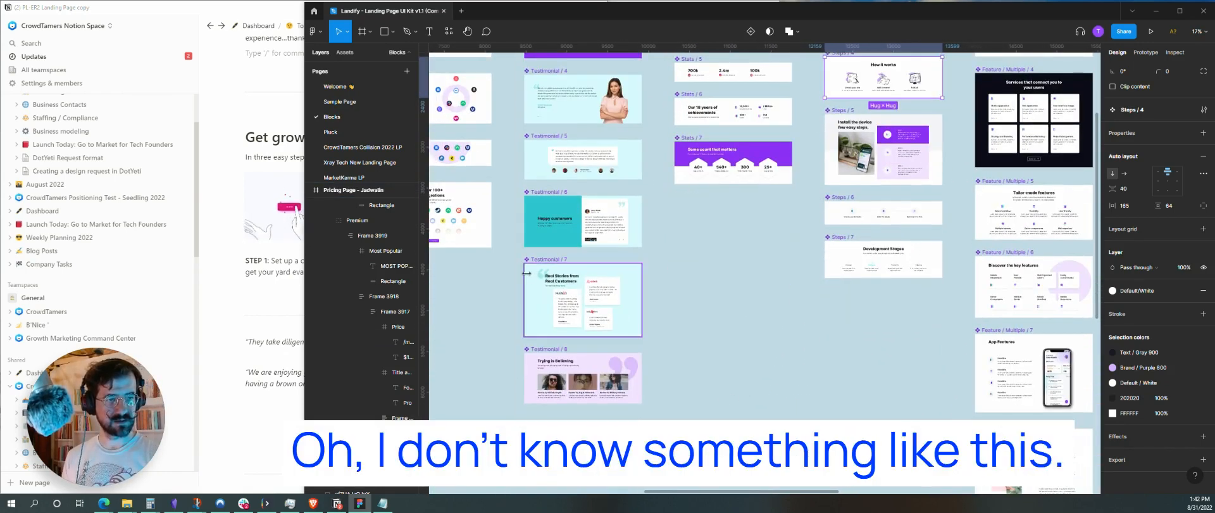
{"action": "left_click", "coordinate": [550, 259]}
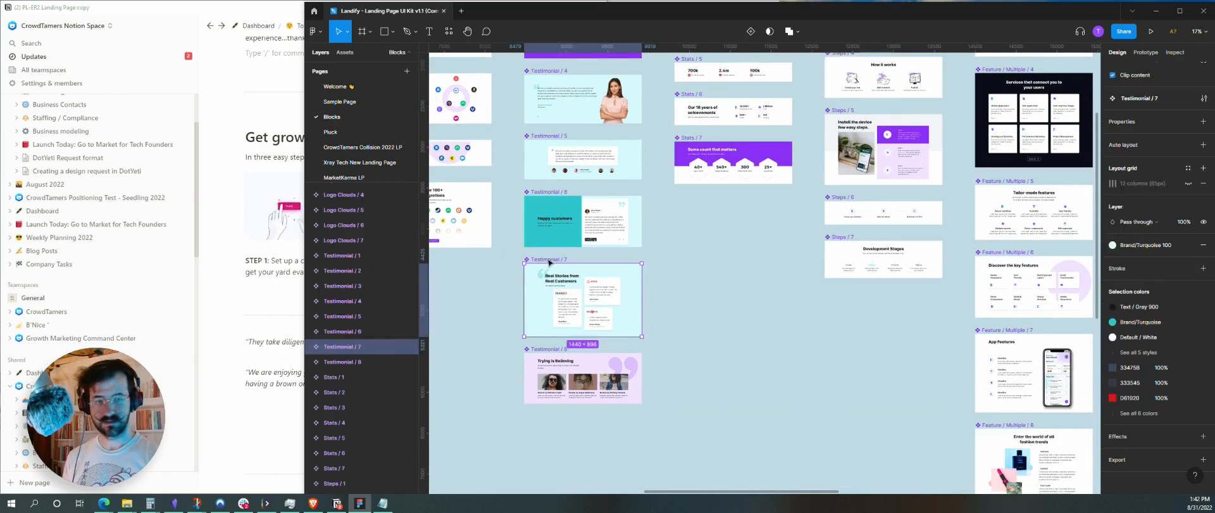
- Paste the Testimonial / 7 block into the Pluck page and align it directly beneath the How it works section
{"action": "left_click", "coordinate": [339, 131]}
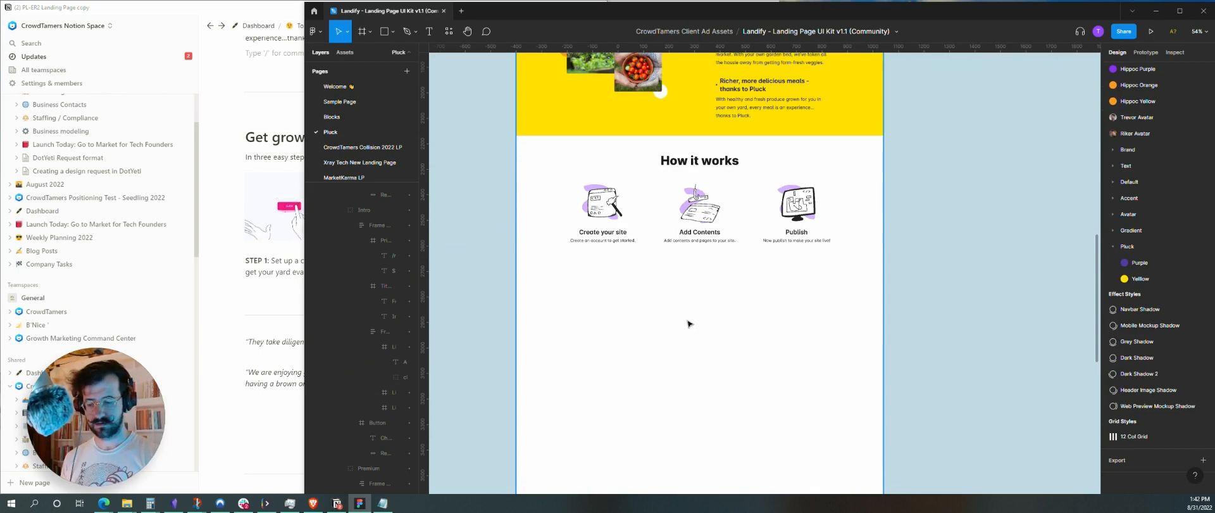
{"action": "key", "text": "ctrl+v"}
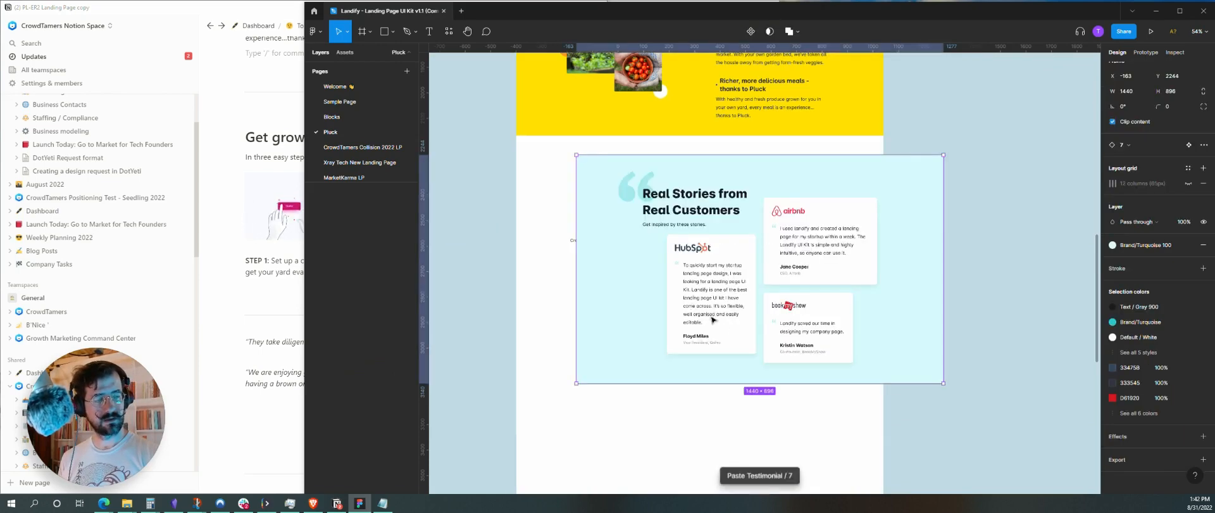
{"action": "left_click_drag", "start_coordinate": [852, 302], "coordinate": [833, 337]}
{"action": "left_click", "coordinate": [952, 308]}
{"action": "scroll", "coordinate": [926, 316], "scroll_direction": "down", "scroll_amount": 2}
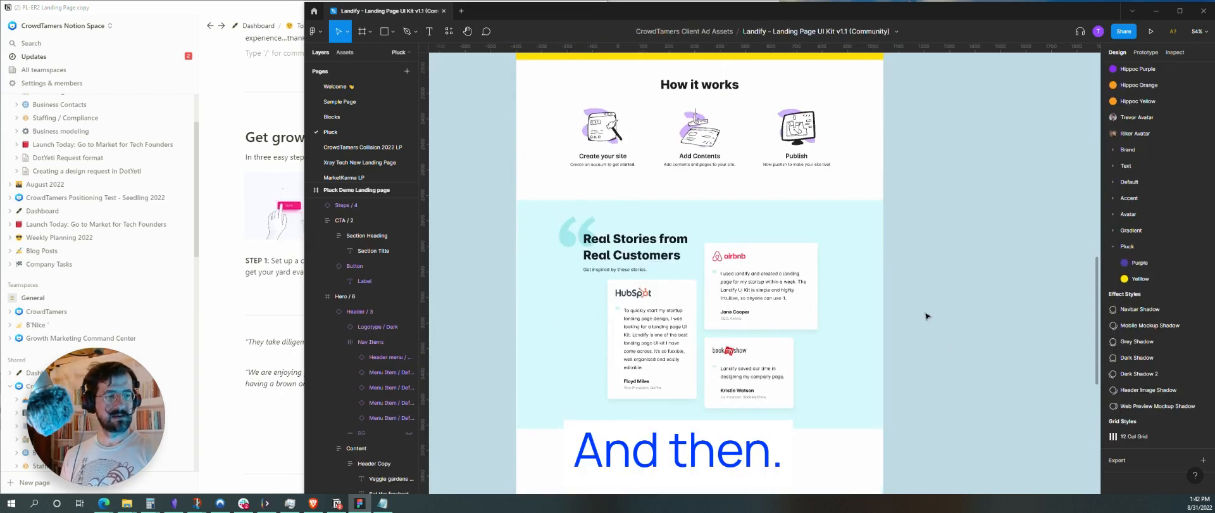
- Check the remaining page copy in Notion and copy the CTA / 6 block from Figma's Blocks page for the final call to action
{"action": "scroll", "coordinate": [926, 315], "scroll_direction": "down", "scroll_amount": 3}
{"action": "left_click", "coordinate": [221, 430]}
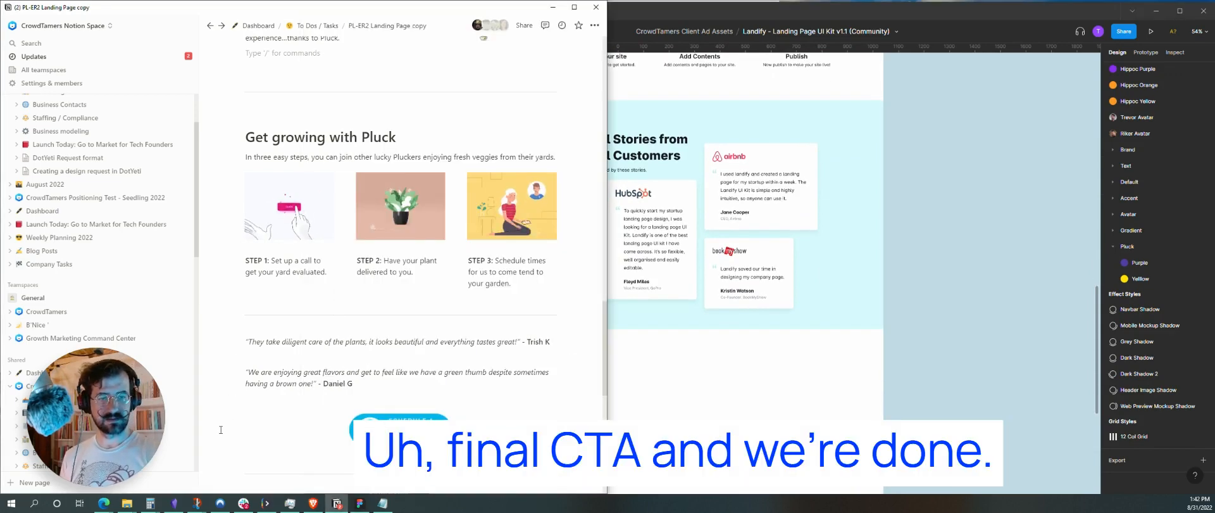
{"action": "left_click", "coordinate": [739, 291]}
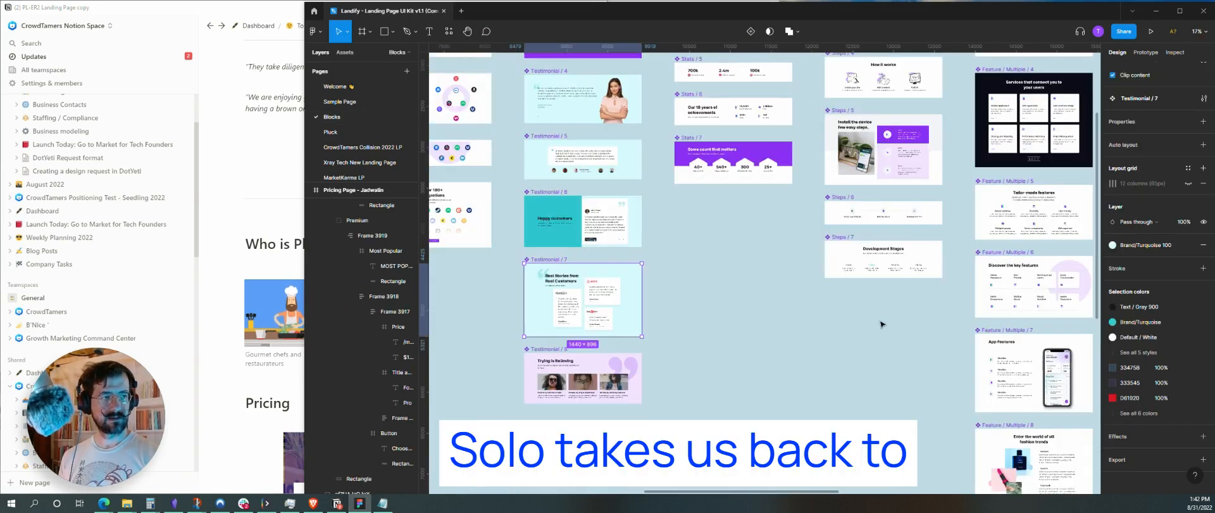
{"action": "scroll", "coordinate": [881, 324], "scroll_direction": "right", "scroll_amount": 15}
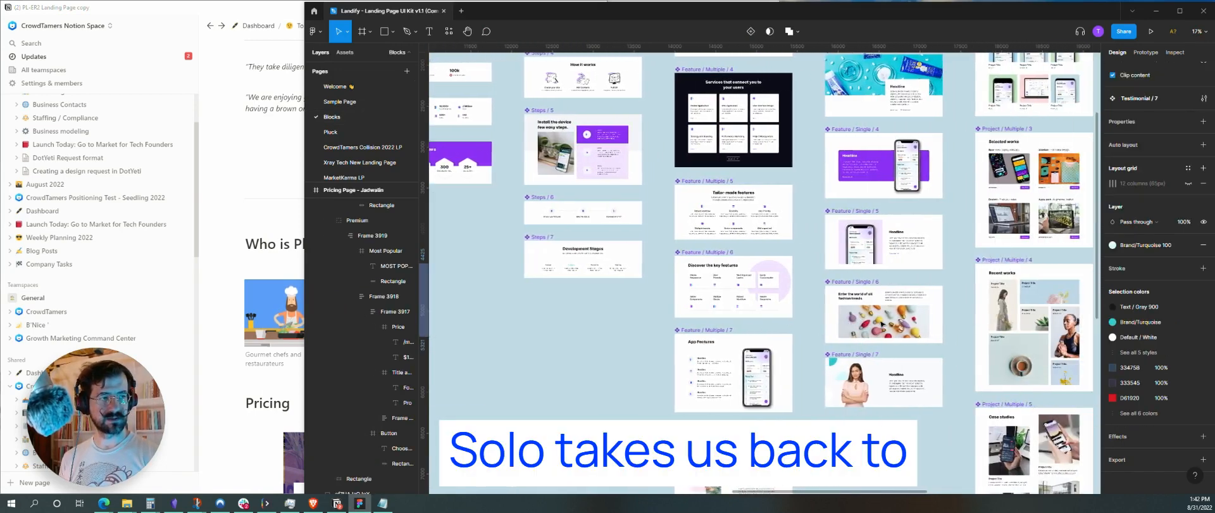
{"action": "scroll", "coordinate": [792, 265], "scroll_direction": "up", "scroll_amount": 5}
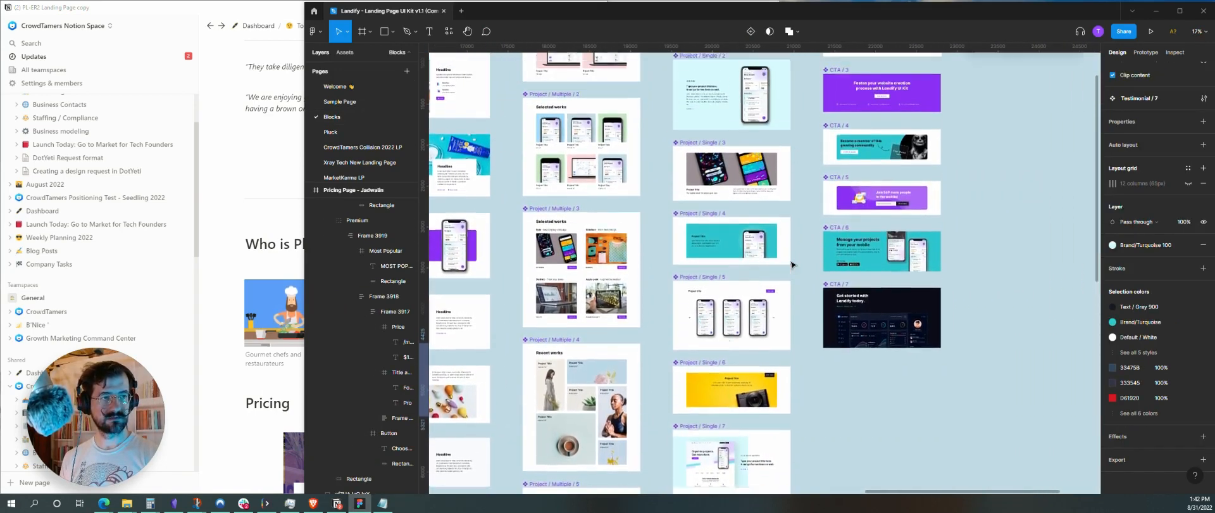
{"action": "scroll", "coordinate": [791, 265], "scroll_direction": "down", "scroll_amount": 6}
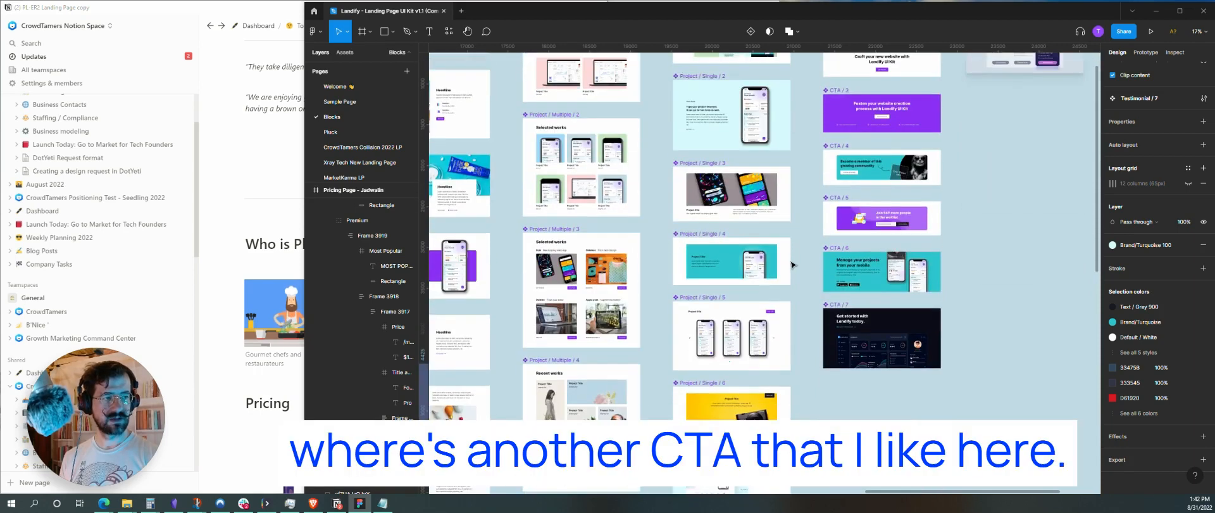
{"action": "scroll", "coordinate": [891, 245], "scroll_direction": "up", "scroll_amount": 5}
{"action": "scroll", "coordinate": [894, 243], "scroll_direction": "down", "scroll_amount": 3}
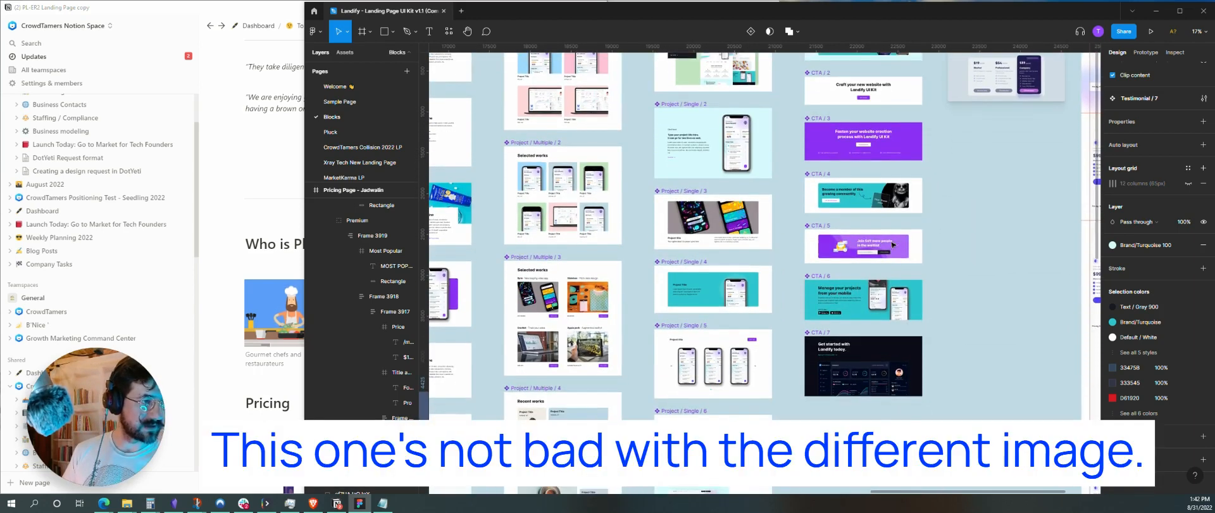
{"action": "scroll", "coordinate": [964, 299], "scroll_direction": "up", "scroll_amount": 2}
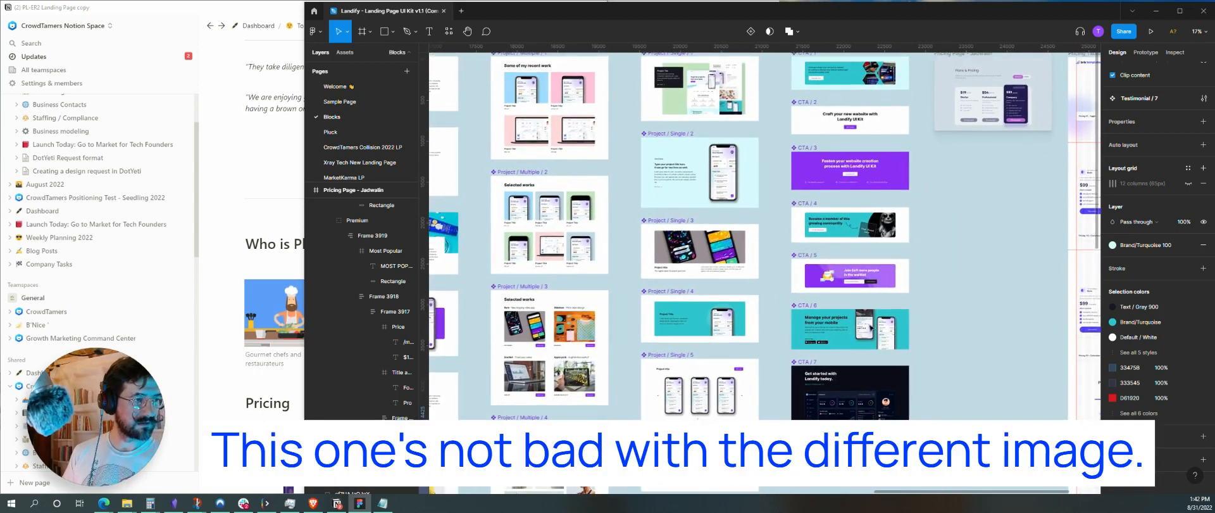
{"action": "left_click", "coordinate": [817, 310]}
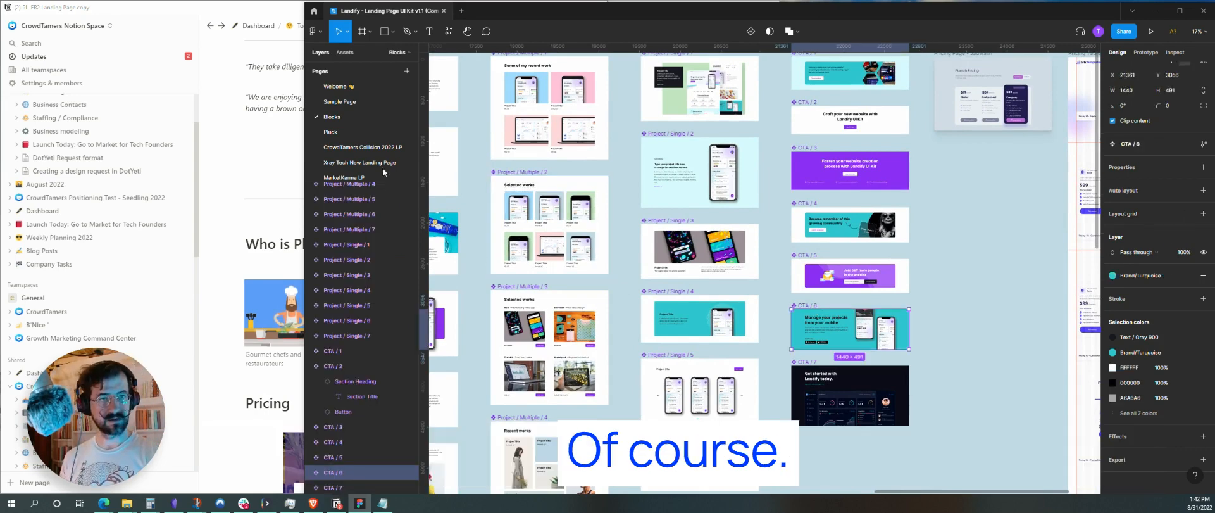
- Paste the CTA / 6 block into the Pluck page and align it directly beneath the testimonial section
{"action": "left_click", "coordinate": [336, 132]}
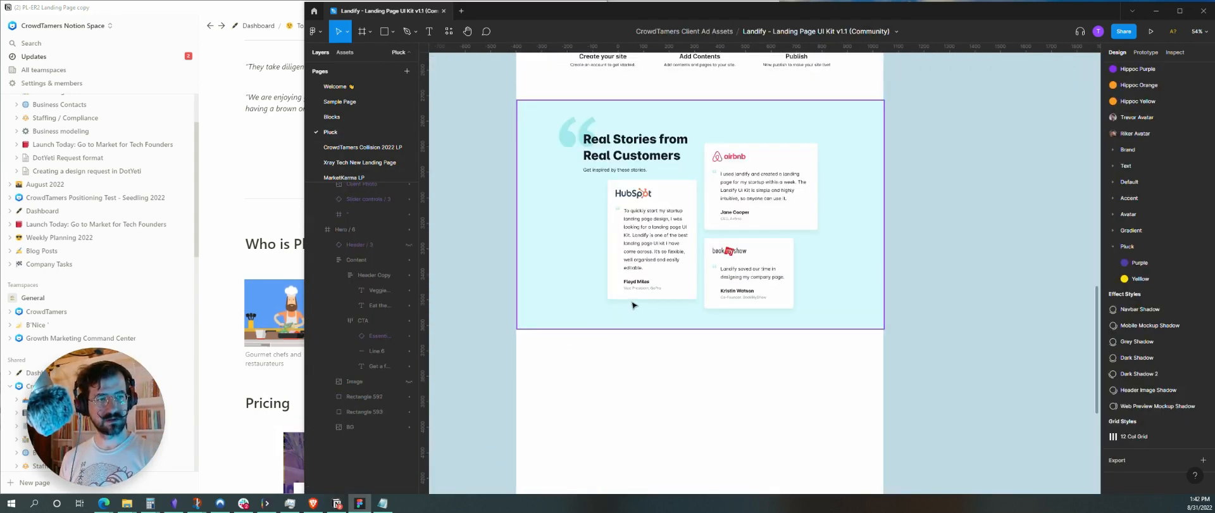
{"action": "scroll", "coordinate": [633, 305], "scroll_direction": "down", "scroll_amount": 5}
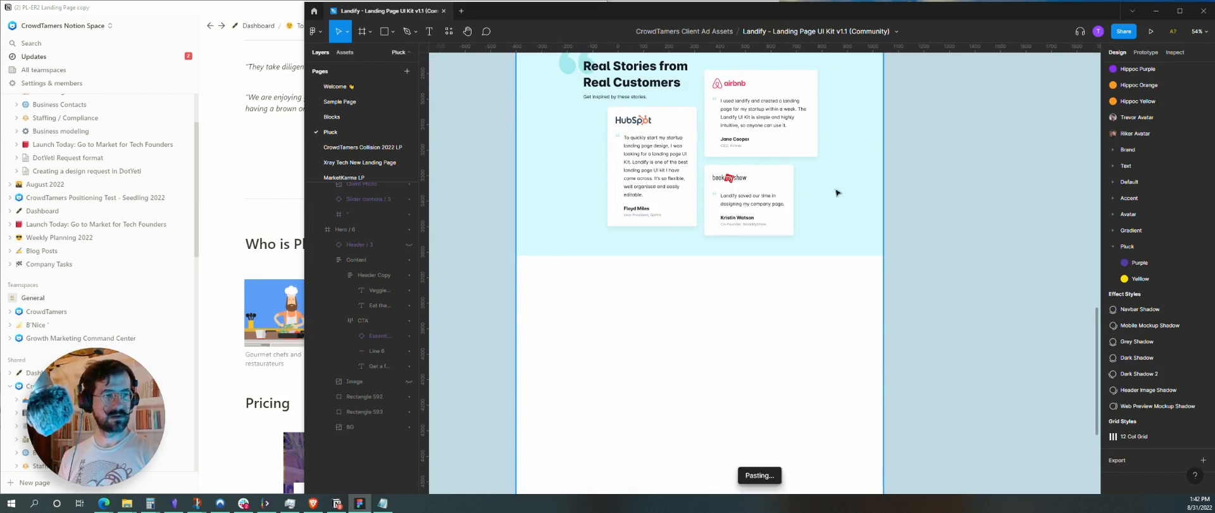
{"action": "left_click_drag", "start_coordinate": [888, 219], "coordinate": [828, 269]}
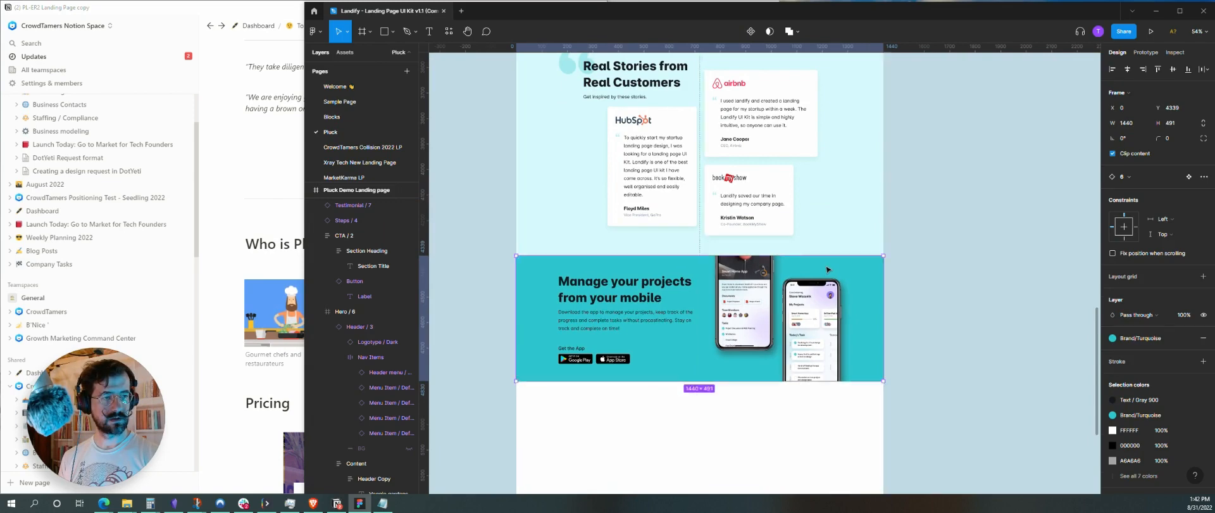
{"action": "left_click", "coordinate": [967, 307]}
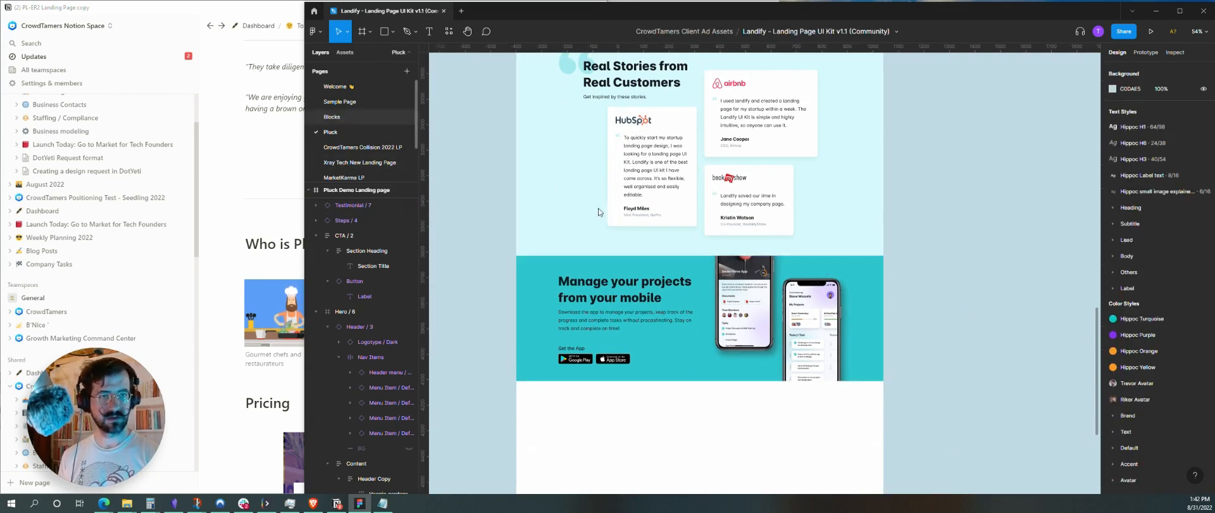
- Find the Footer / Mini / 5 block on the Blocks page and copy it for the page's closing section
{"action": "scroll", "coordinate": [567, 243], "scroll_direction": "left", "scroll_amount": 5}
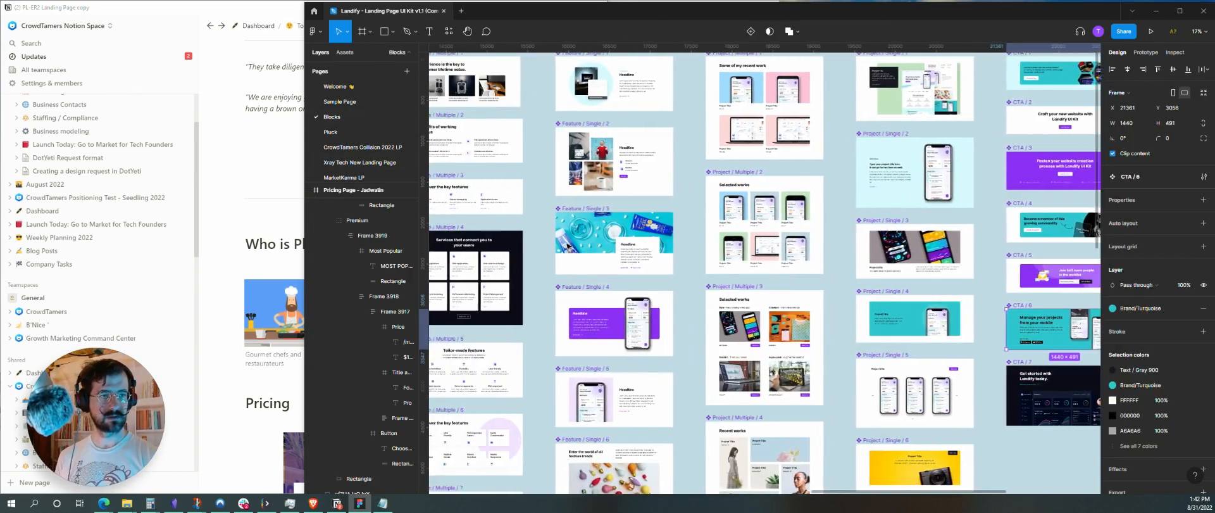
{"action": "scroll", "coordinate": [568, 245], "scroll_direction": "left", "scroll_amount": 15}
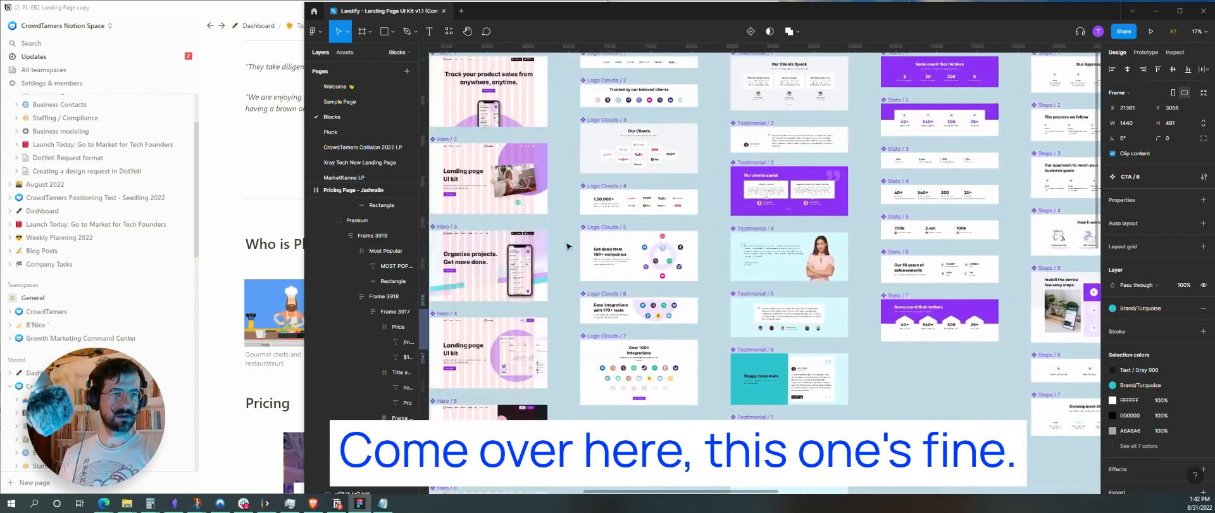
{"action": "scroll", "coordinate": [566, 245], "scroll_direction": "left", "scroll_amount": 2}
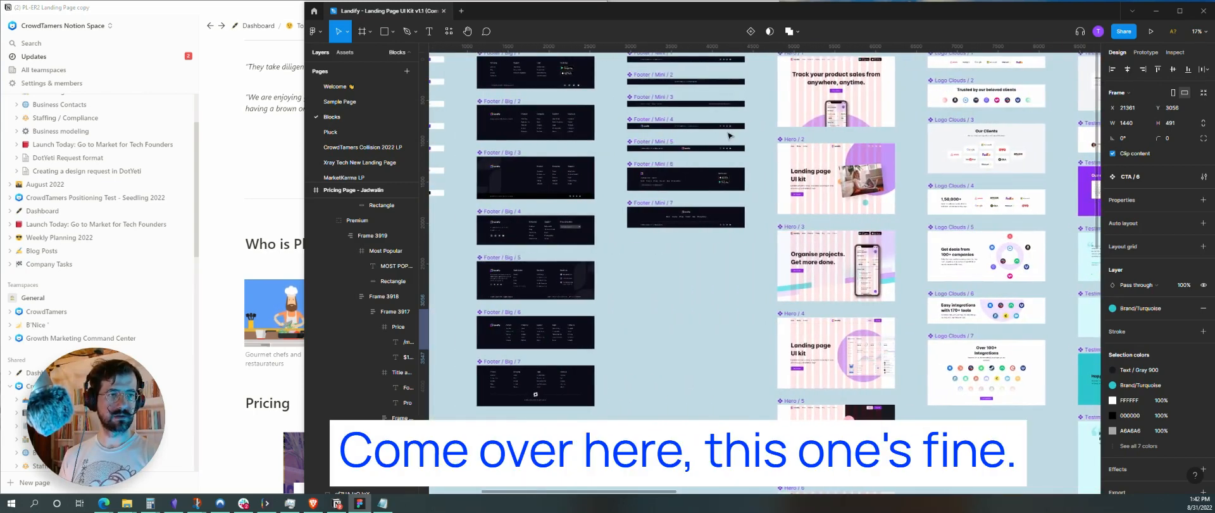
{"action": "left_click", "coordinate": [695, 150]}
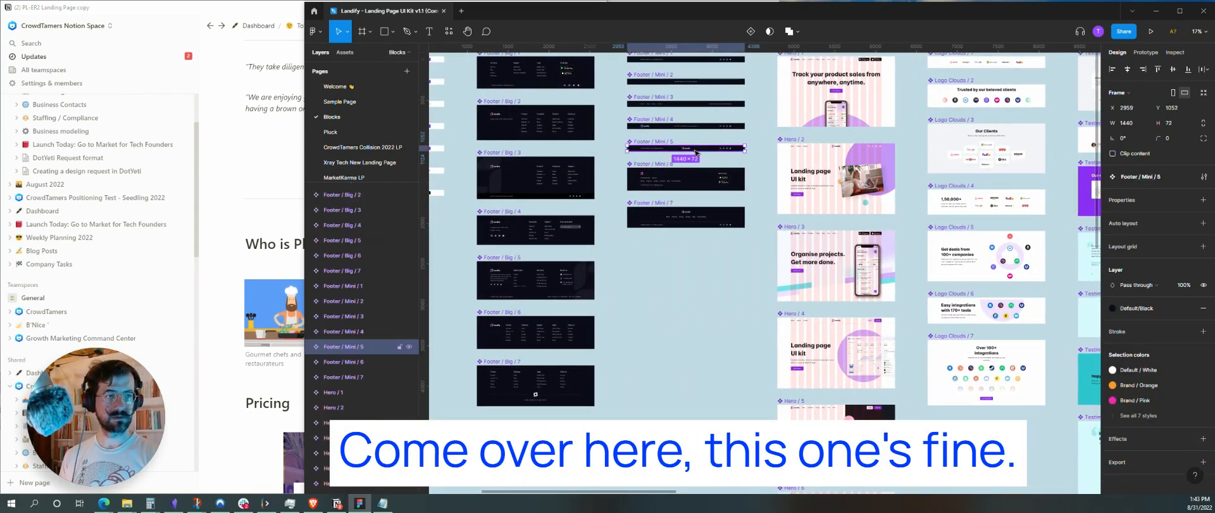
- Paste the Footer / Mini / 5 block into the Pluck page, aligned with the page's edges below the CTA, leaving room for a pricing section
{"action": "left_click", "coordinate": [345, 103]}
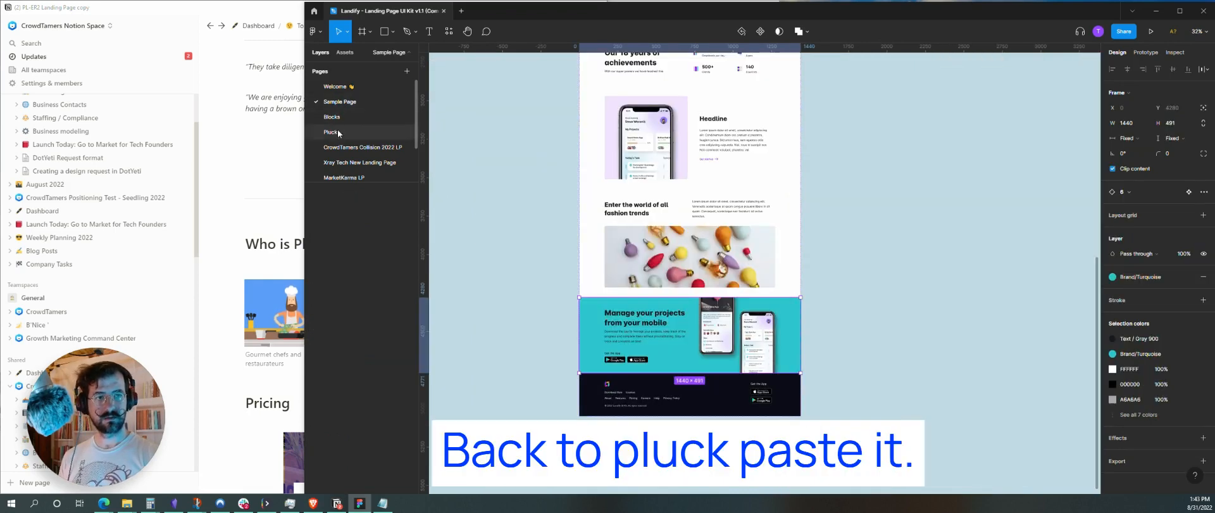
{"action": "left_click", "coordinate": [337, 132]}
{"action": "key", "text": "ctrl+v"}
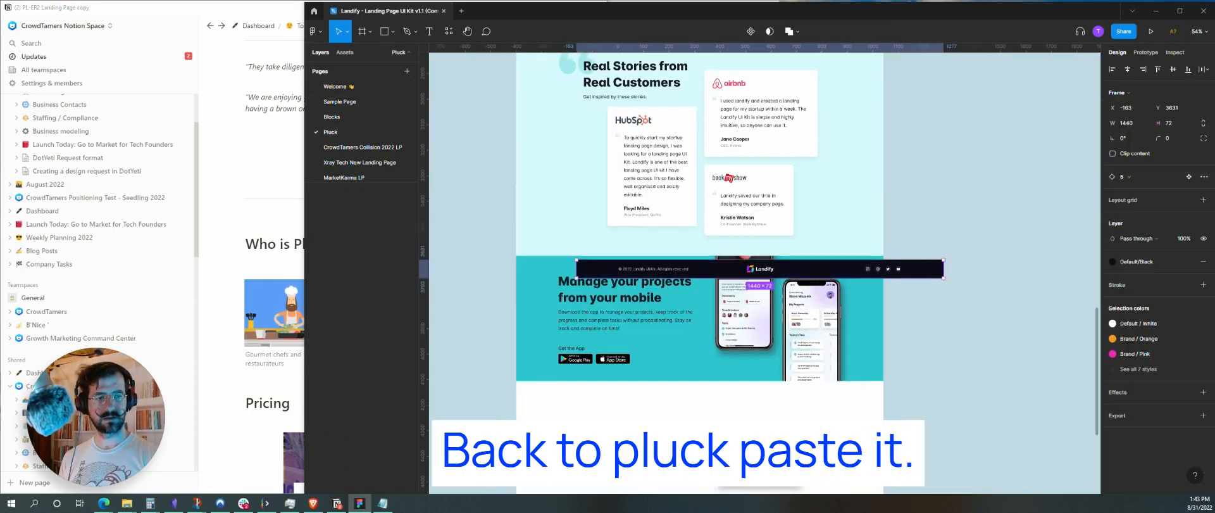
{"action": "left_click_drag", "start_coordinate": [821, 269], "coordinate": [759, 431]}
{"action": "scroll", "coordinate": [760, 431], "scroll_direction": "down", "scroll_amount": 1}
{"action": "scroll", "coordinate": [754, 209], "scroll_direction": "down", "scroll_amount": 5}
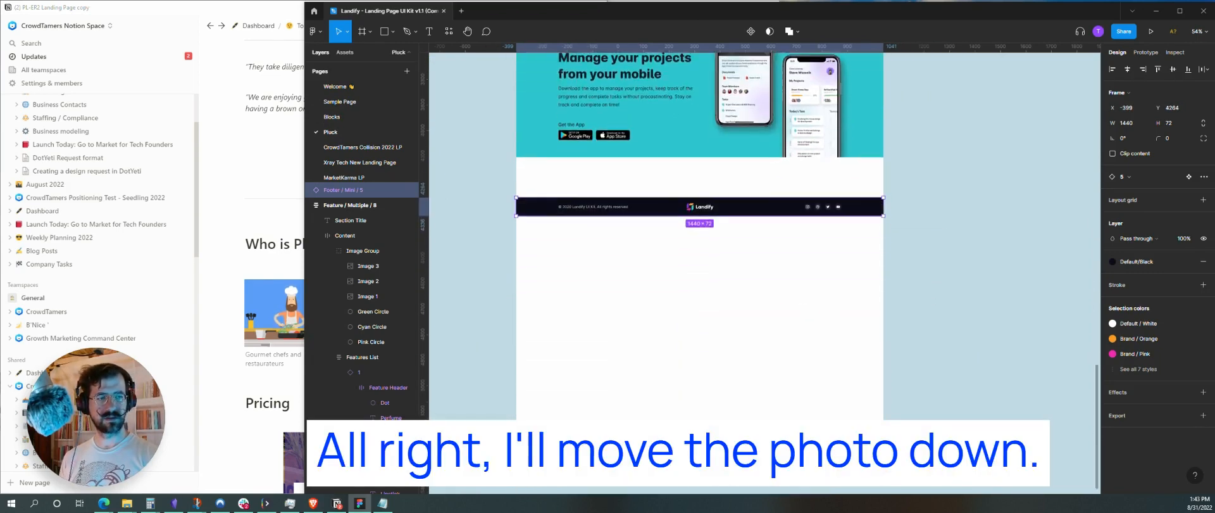
{"action": "scroll", "coordinate": [766, 209], "scroll_direction": "up", "scroll_amount": 3}
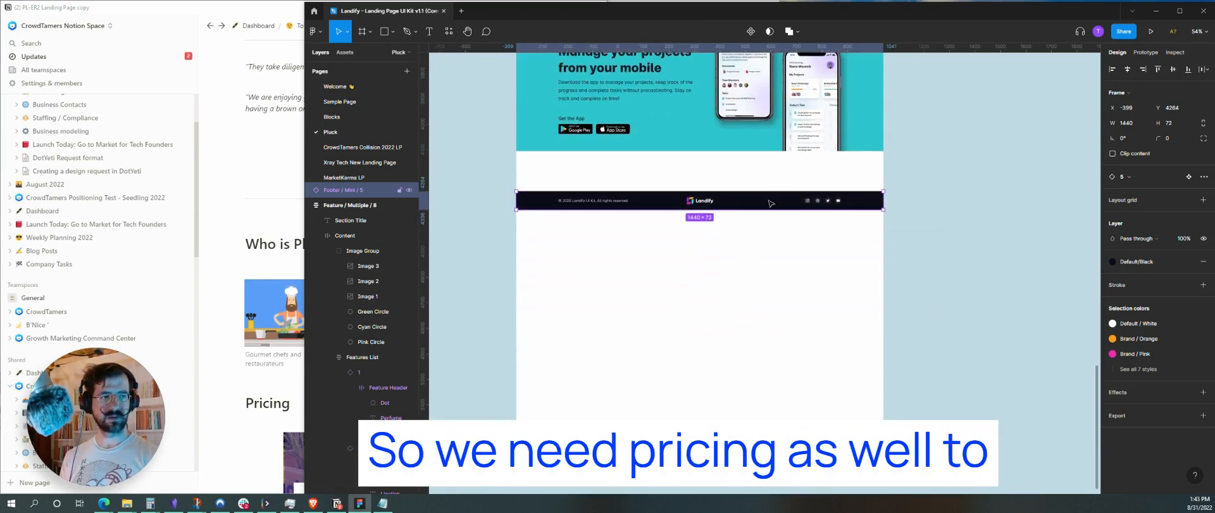
{"action": "left_click_drag", "start_coordinate": [771, 203], "coordinate": [771, 383]}
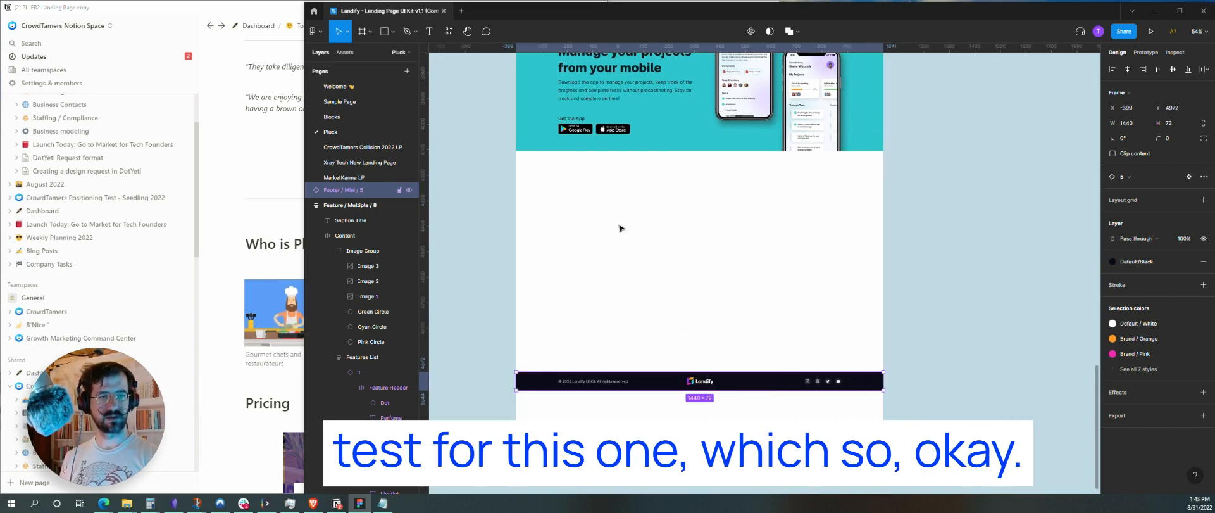
- Find the Pricing Page - Jadwalin frame on the Blocks page and copy it for the pricing section
{"action": "left_click", "coordinate": [347, 120]}
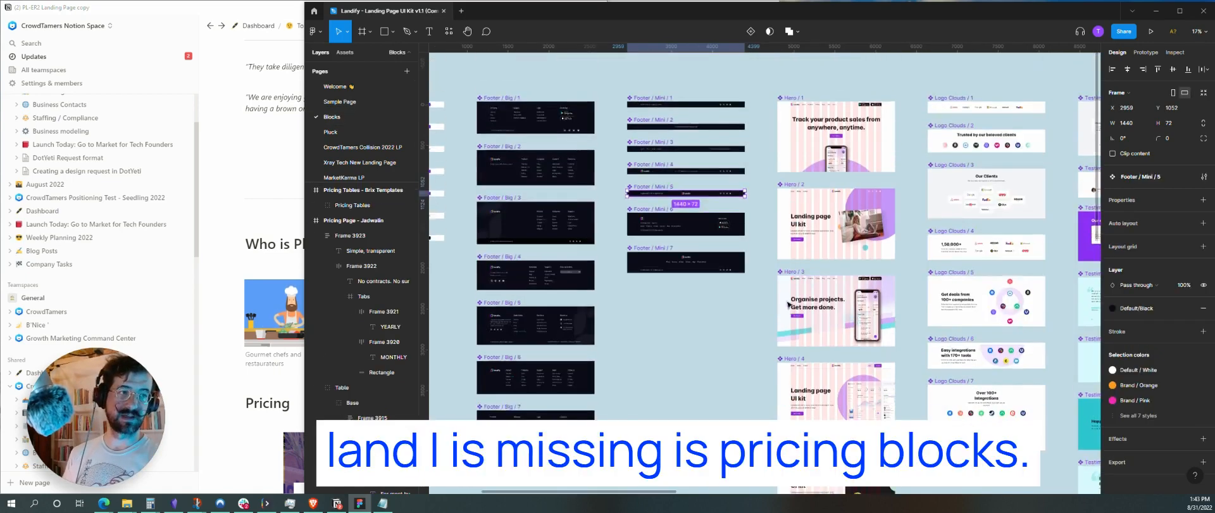
{"action": "scroll", "coordinate": [788, 305], "scroll_direction": "right", "scroll_amount": 10}
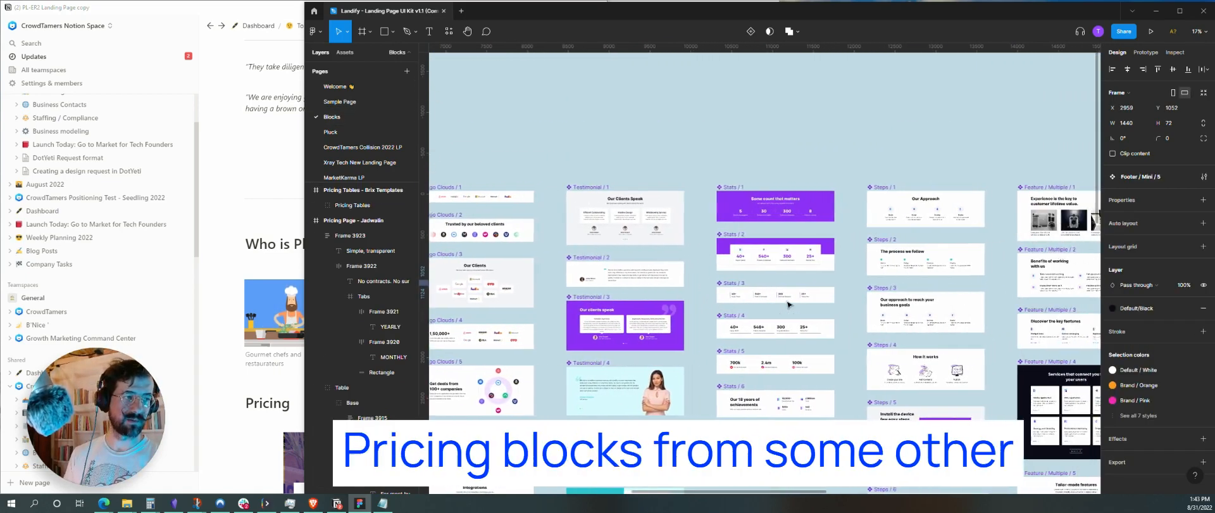
{"action": "scroll", "coordinate": [788, 305], "scroll_direction": "right", "scroll_amount": 15}
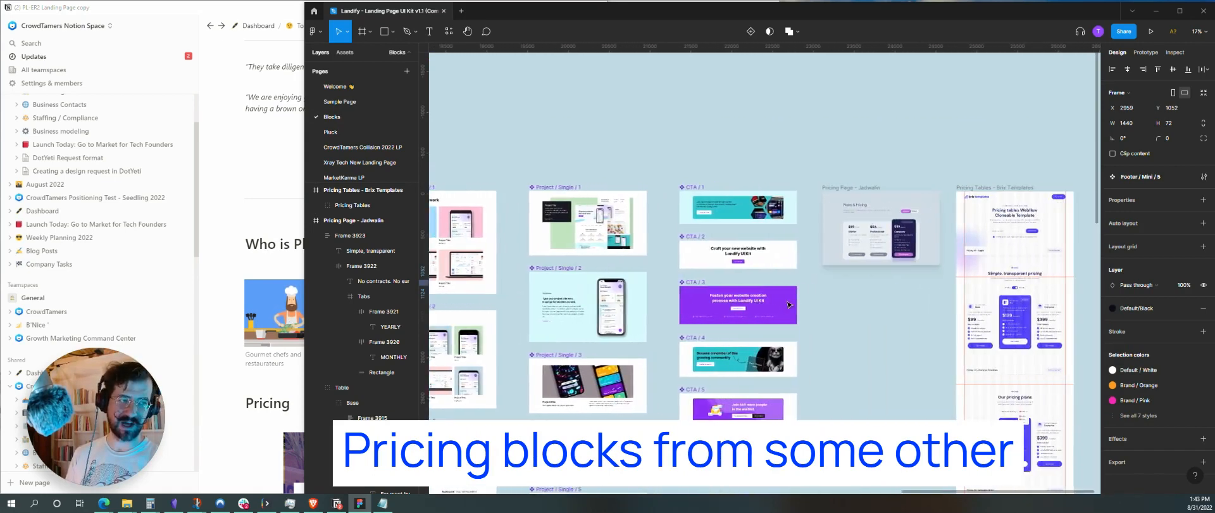
{"action": "scroll", "coordinate": [788, 305], "scroll_direction": "right", "scroll_amount": 5}
{"action": "scroll", "coordinate": [787, 303], "scroll_direction": "left", "scroll_amount": 3}
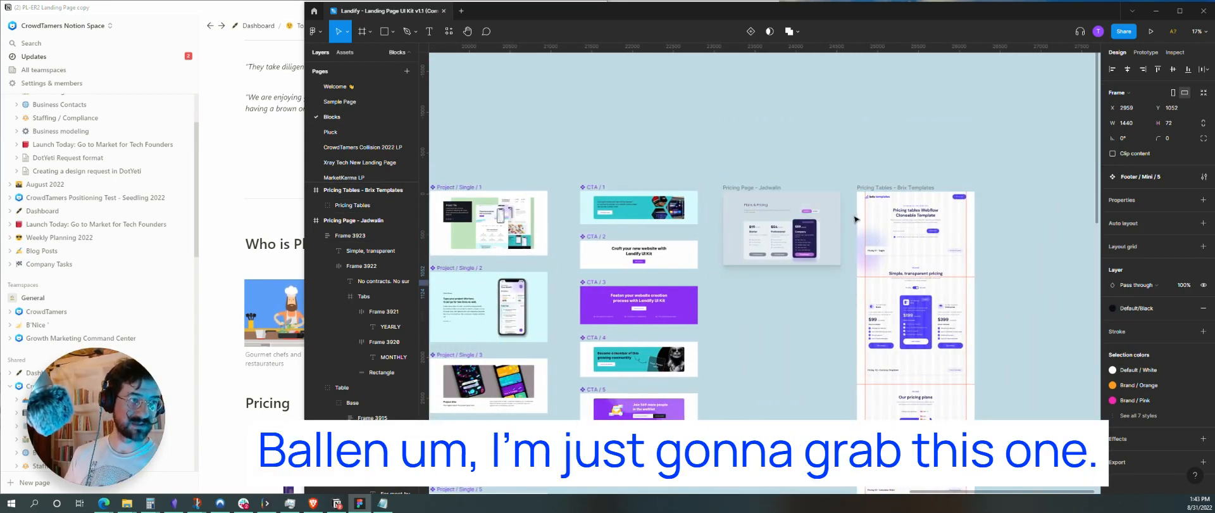
{"action": "left_click", "coordinate": [808, 198]}
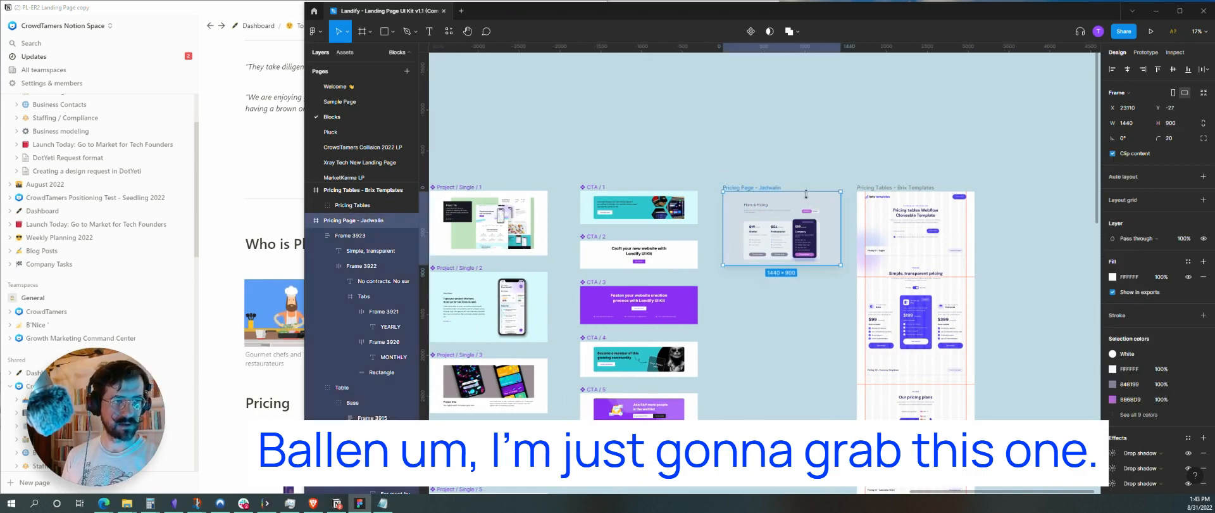
- Paste the Pricing Page - Jadwalin frame into the Pluck page and align it directly beneath the CTA section
{"action": "left_click", "coordinate": [353, 132]}
{"action": "left_click", "coordinate": [751, 251]}
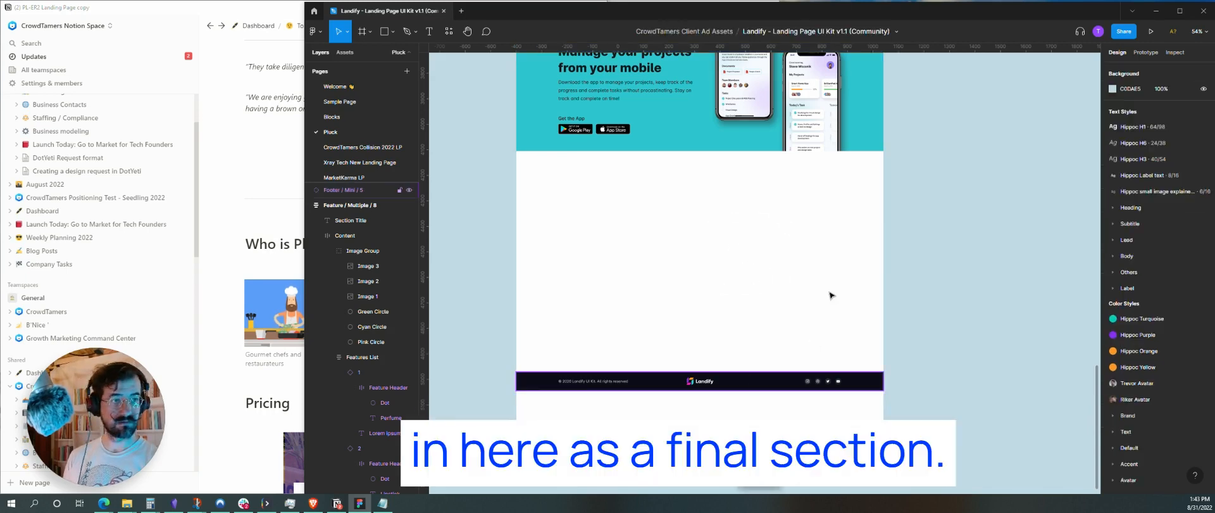
{"action": "key", "text": "ctrl+v"}
{"action": "left_click_drag", "start_coordinate": [875, 168], "coordinate": [817, 165]}
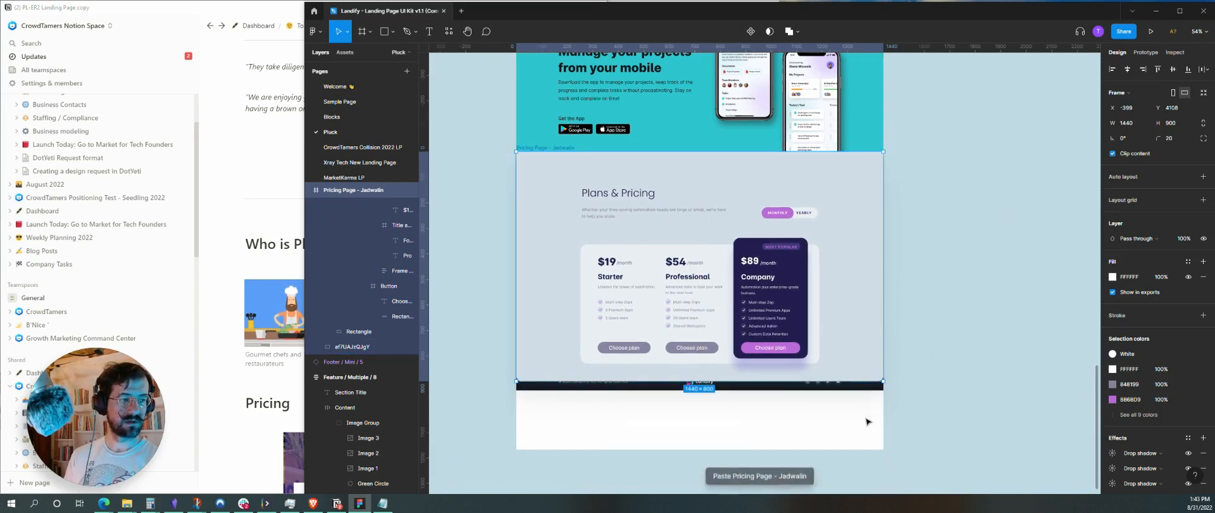
- Move the footer directly beneath the pricing section and bring it above the pricing frame in the layer order
{"action": "key", "text": "Escape"}
{"action": "left_click_drag", "start_coordinate": [864, 393], "coordinate": [862, 398]}
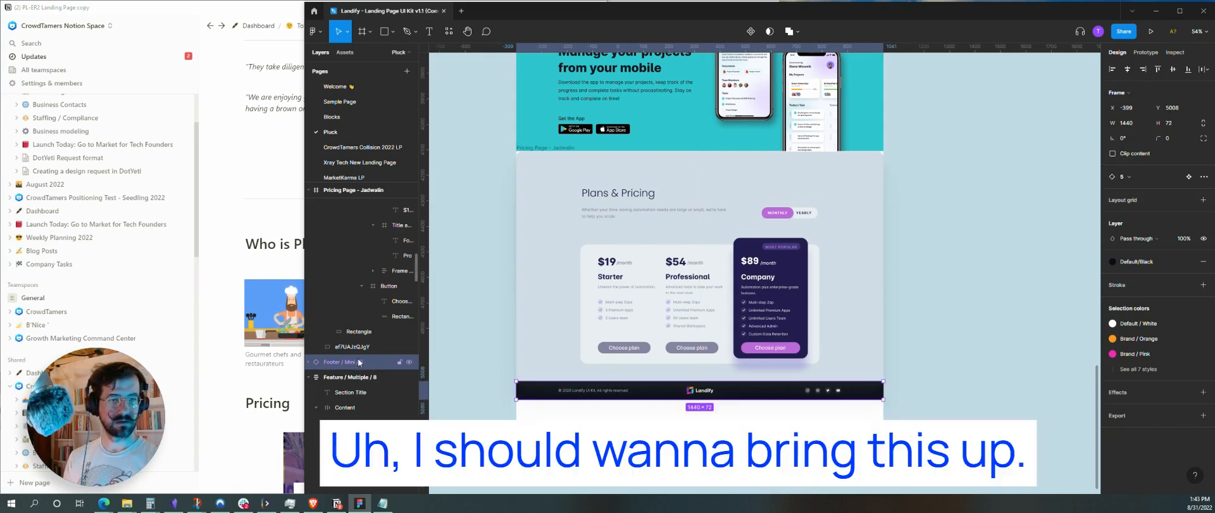
{"action": "key", "text": "ctrl+]"}
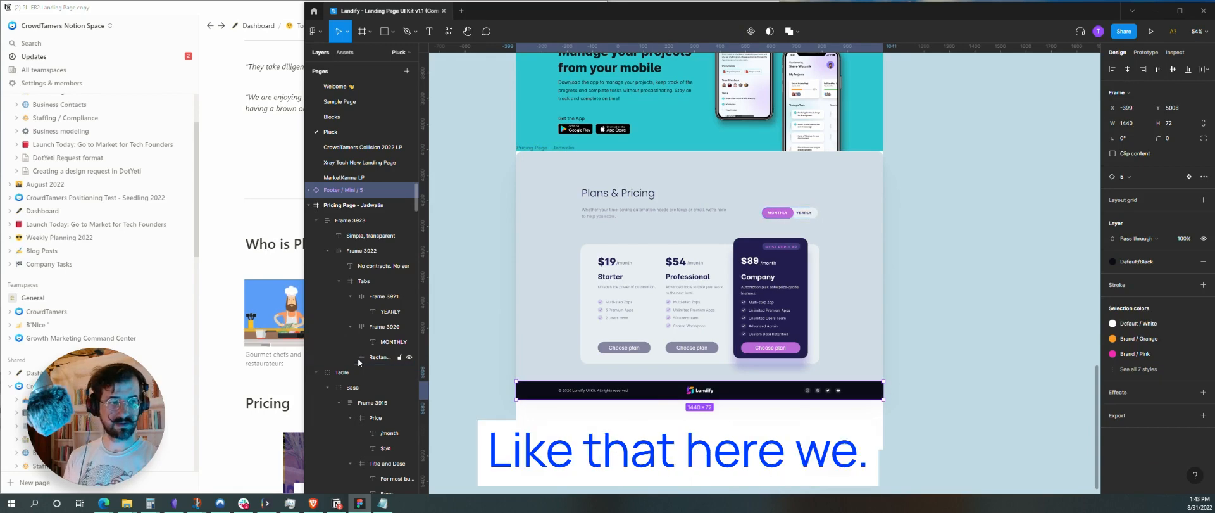
{"action": "left_click", "coordinate": [905, 330]}
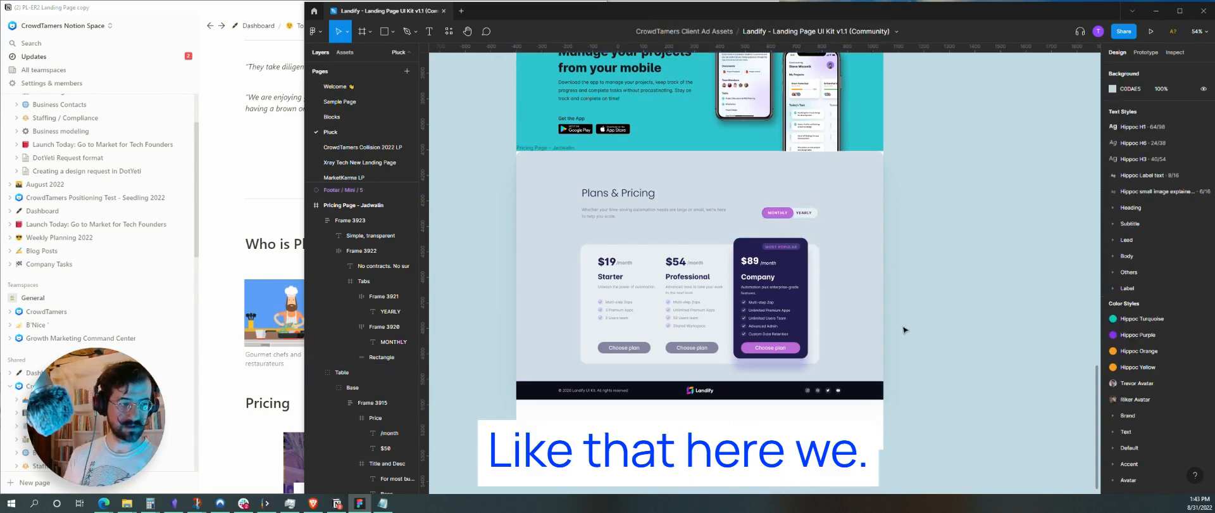
{"action": "double_click", "coordinate": [865, 238]}
{"action": "double_click", "coordinate": [858, 211]}
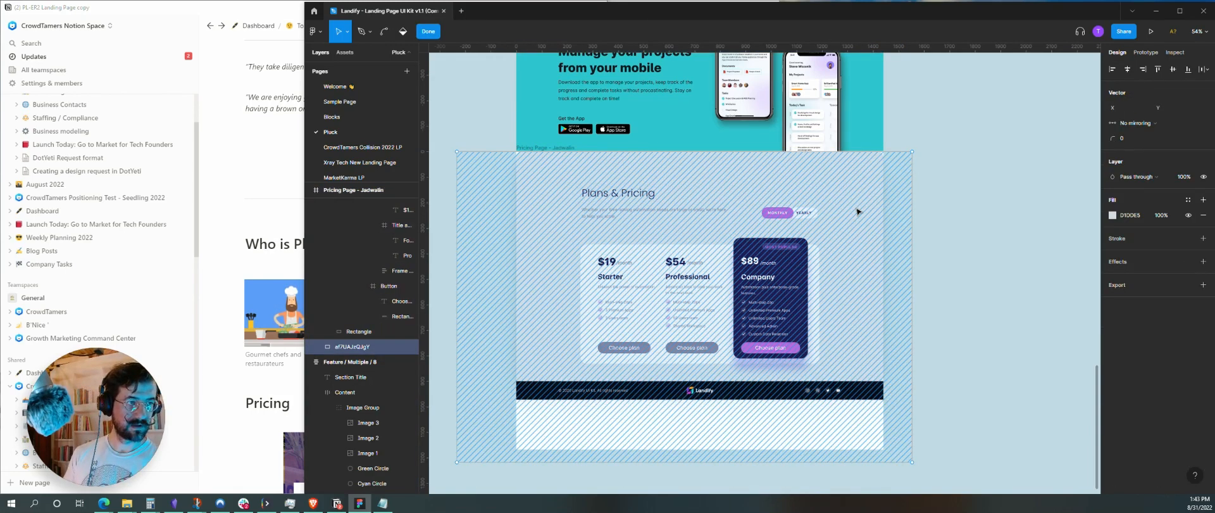
{"action": "key", "text": "Escape"}
{"action": "double_click", "coordinate": [857, 211]}
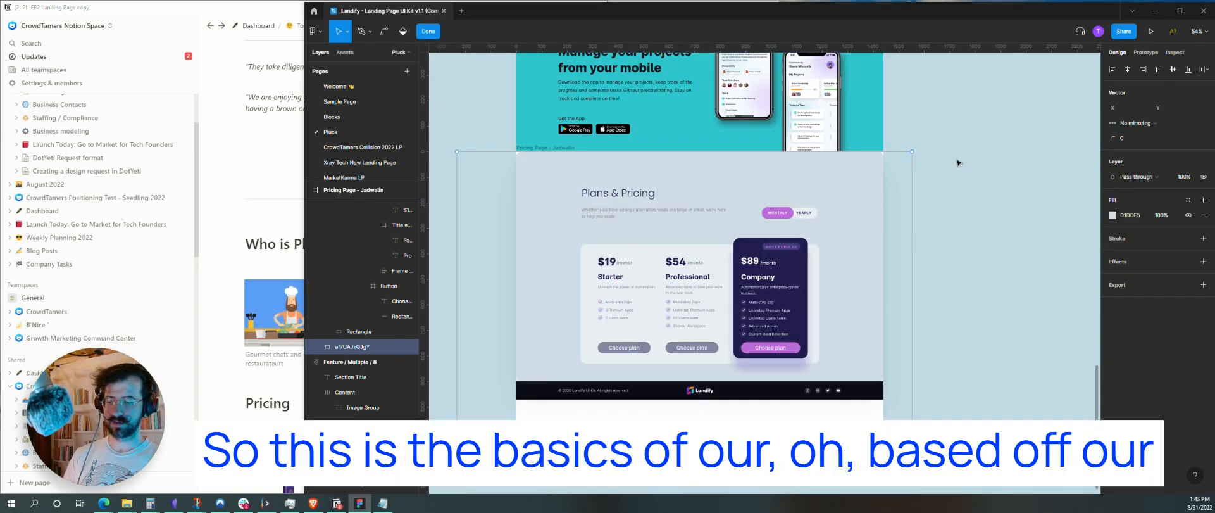
{"action": "key", "text": "Escape"}
{"action": "key", "text": "Escape"}
- Select the illustration of the first step, Create your site, in the How it works section
{"action": "scroll", "coordinate": [934, 202], "scroll_direction": "up", "scroll_amount": 1}
{"action": "scroll", "coordinate": [934, 202], "scroll_direction": "up", "scroll_amount": 2}
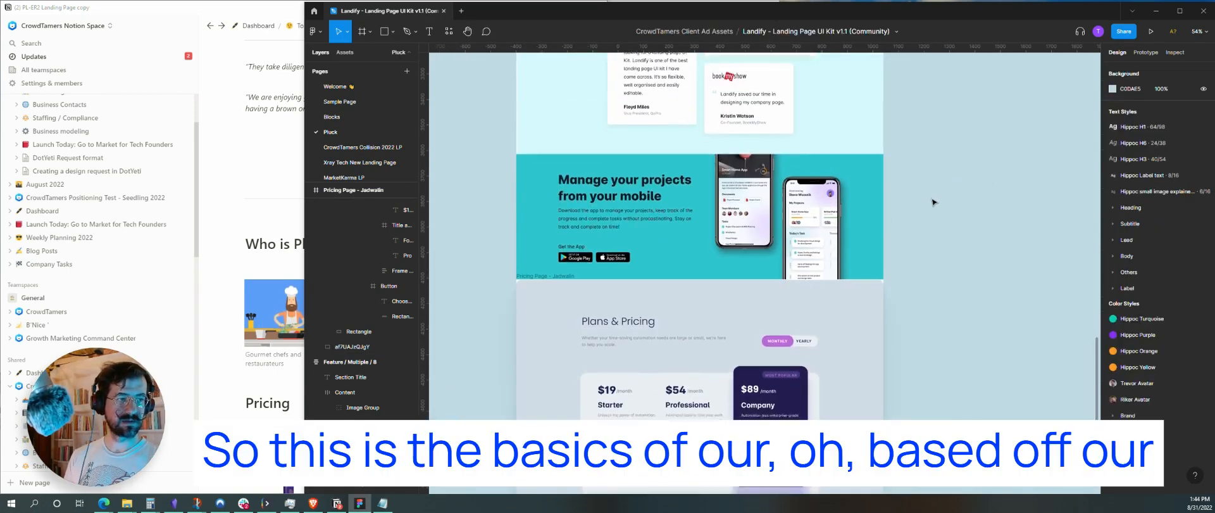
{"action": "scroll", "coordinate": [933, 202], "scroll_direction": "down", "scroll_amount": 2}
{"action": "mouse_move", "coordinate": [864, 229]}
{"action": "left_mouse_down"}
{"action": "mouse_move", "coordinate": [859, 240]}
{"action": "mouse_move", "coordinate": [862, 227]}
{"action": "left_mouse_up"}
{"action": "left_click", "coordinate": [921, 217]}
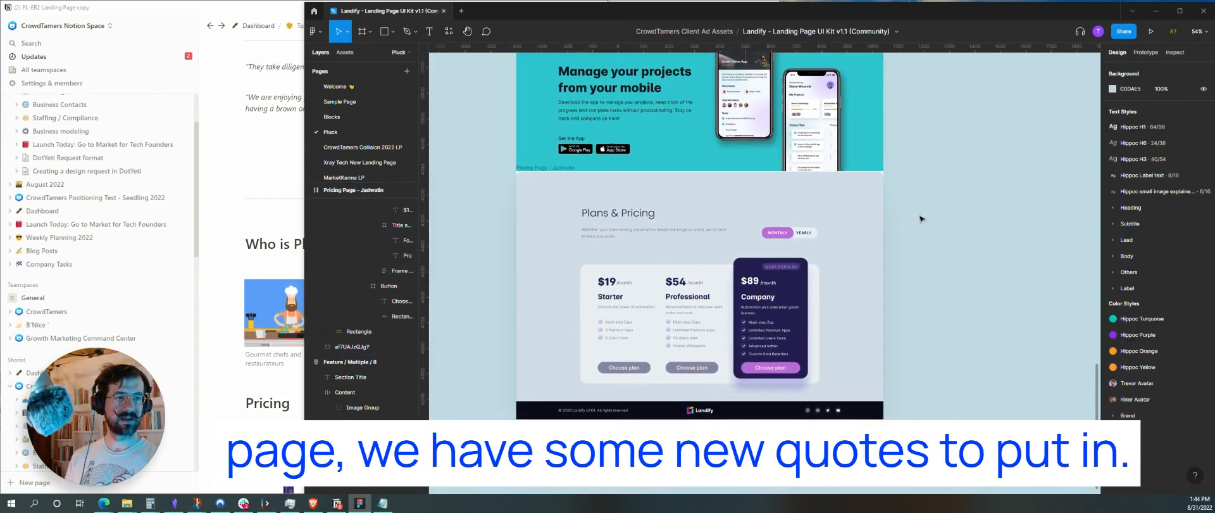
{"action": "scroll", "coordinate": [921, 218], "scroll_direction": "up", "scroll_amount": 6}
{"action": "scroll", "coordinate": [847, 200], "scroll_direction": "up", "scroll_amount": 1}
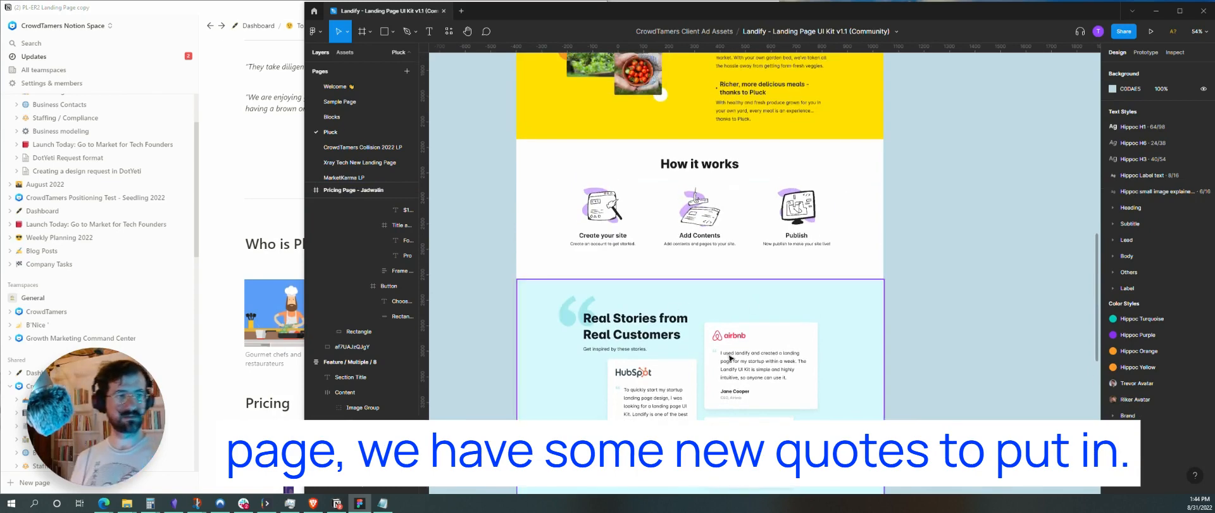
{"action": "double_click", "coordinate": [602, 206]}
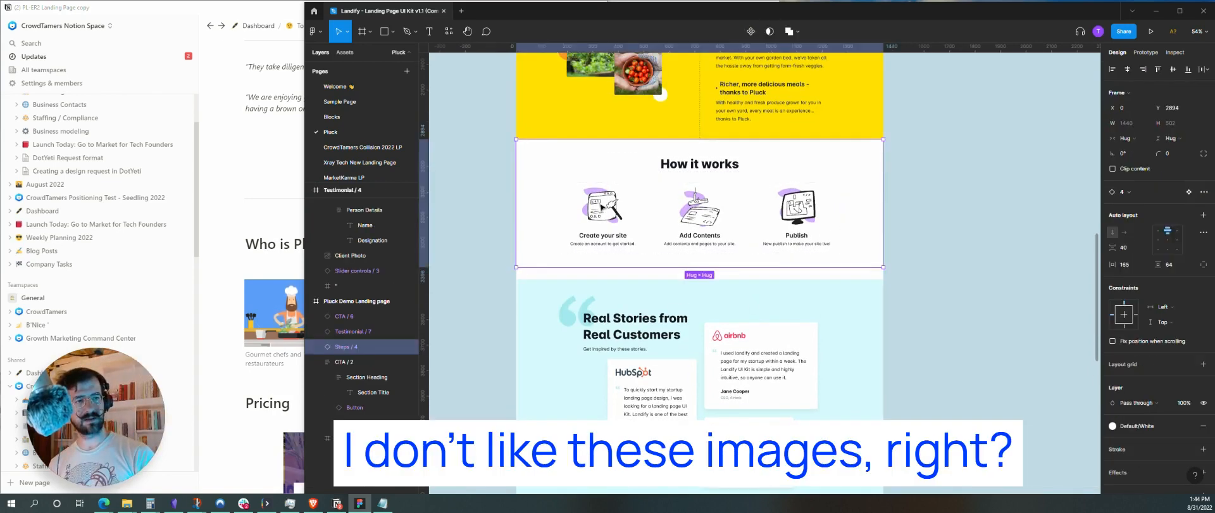
{"action": "double_click", "coordinate": [604, 207]}
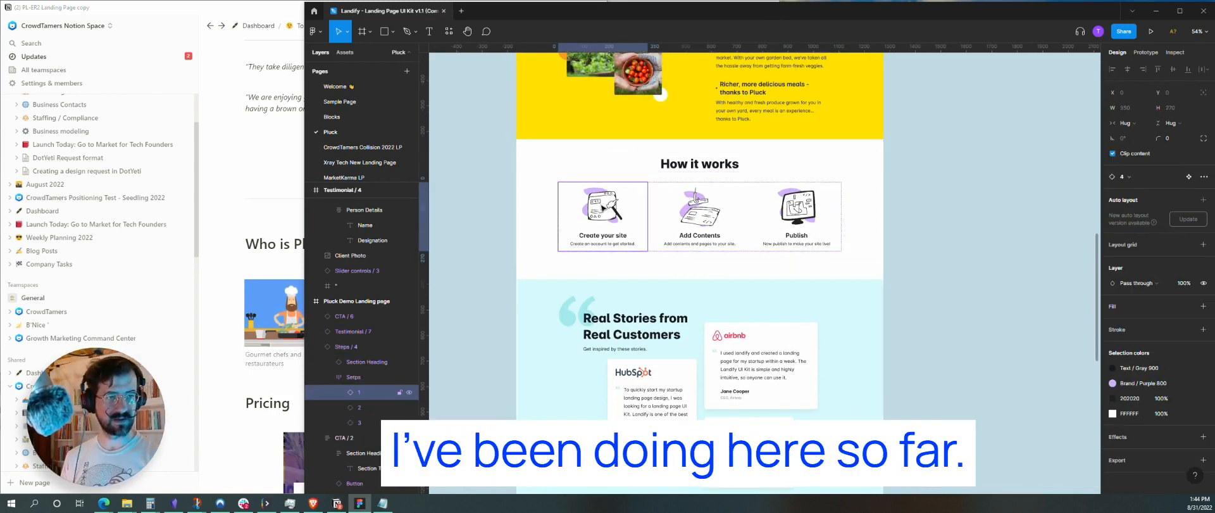
{"action": "double_click", "coordinate": [603, 208]}
{"action": "left_click_drag", "start_coordinate": [655, 199], "coordinate": [634, 316]}
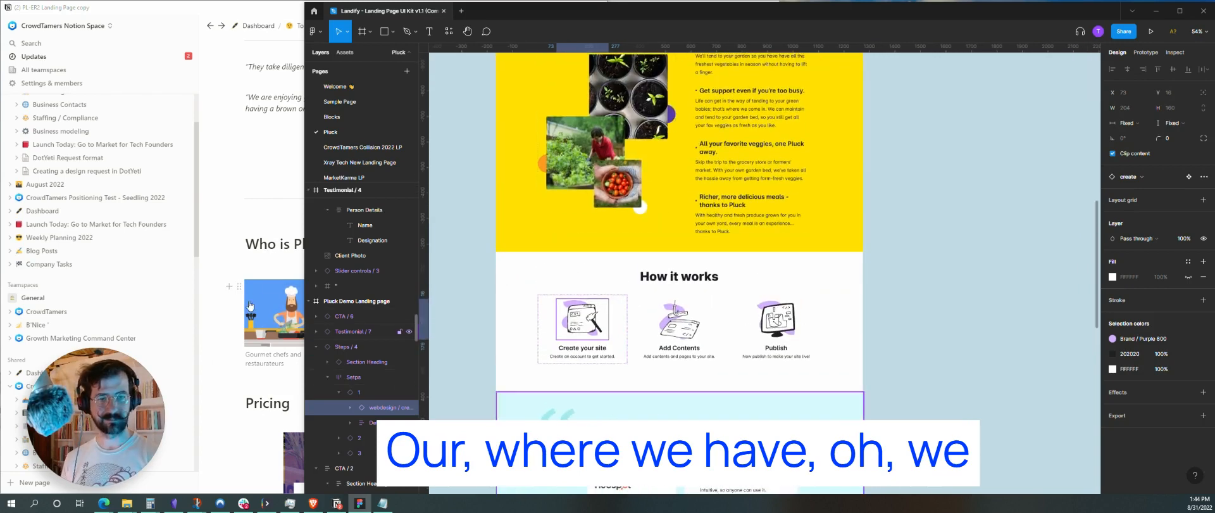
- Check the three-step copy and its images in the Notion landing page document, and return to the Figma design
{"action": "left_click", "coordinate": [277, 192]}
{"action": "scroll", "coordinate": [276, 194], "scroll_direction": "up", "scroll_amount": 5}
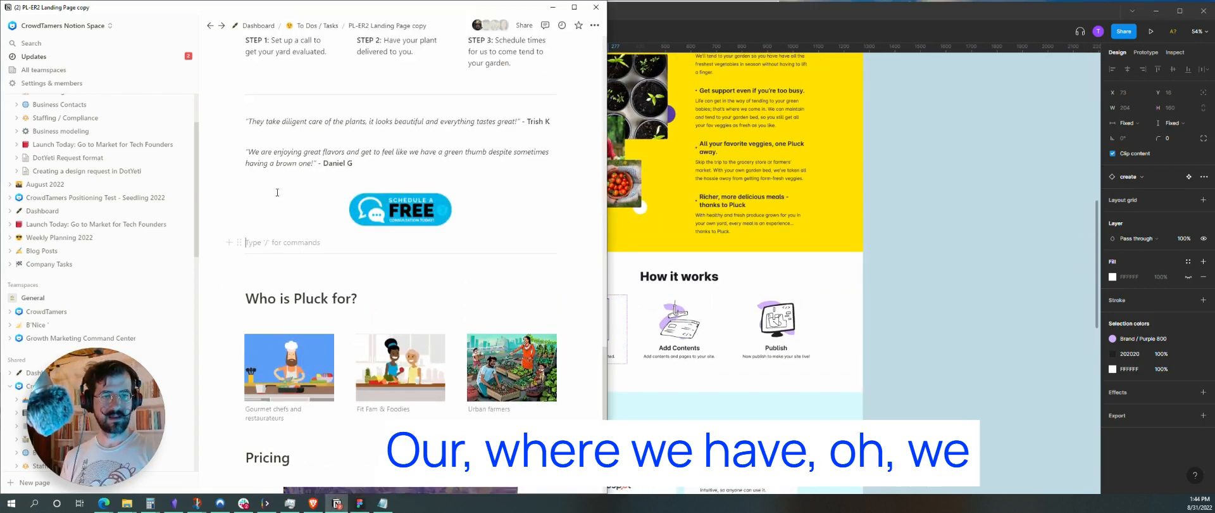
{"action": "scroll", "coordinate": [276, 197], "scroll_direction": "down", "scroll_amount": 1}
{"action": "left_click", "coordinate": [949, 330]}
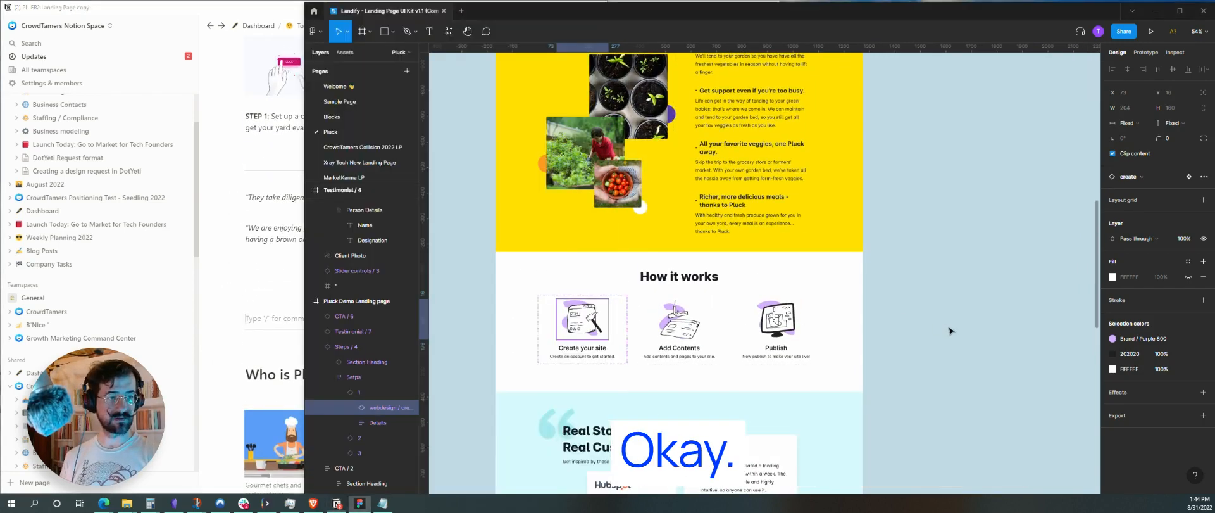
- Set the height of the Pluck Demo Landing page frame to 6500
{"action": "scroll", "coordinate": [549, 290], "scroll_direction": "down", "scroll_amount": 6}
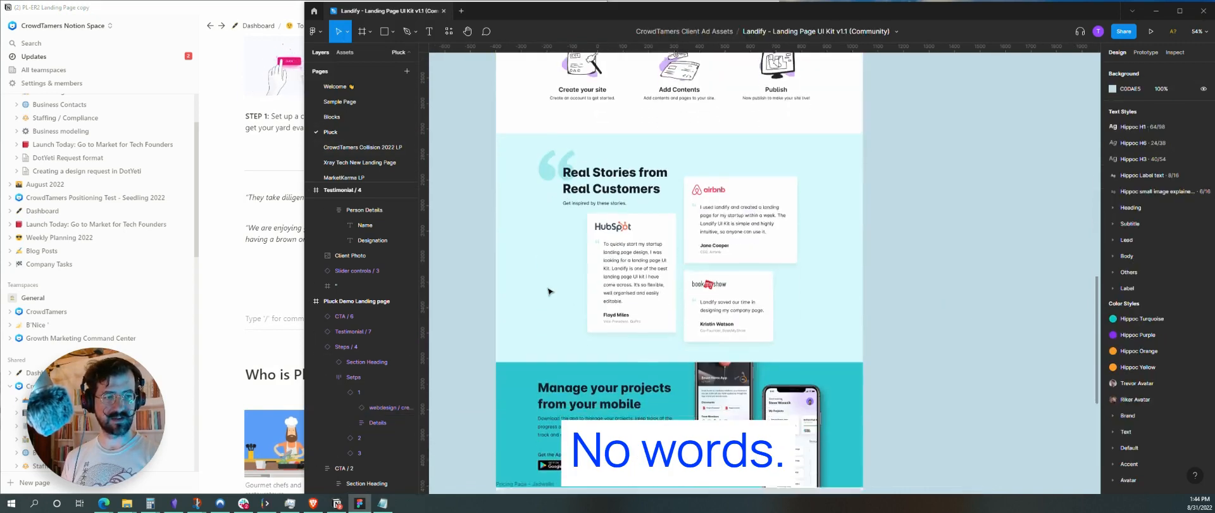
{"action": "scroll", "coordinate": [660, 241], "scroll_direction": "down", "scroll_amount": 3, "text": "ctrl"}
{"action": "scroll", "coordinate": [592, 239], "scroll_direction": "down", "scroll_amount": 2}
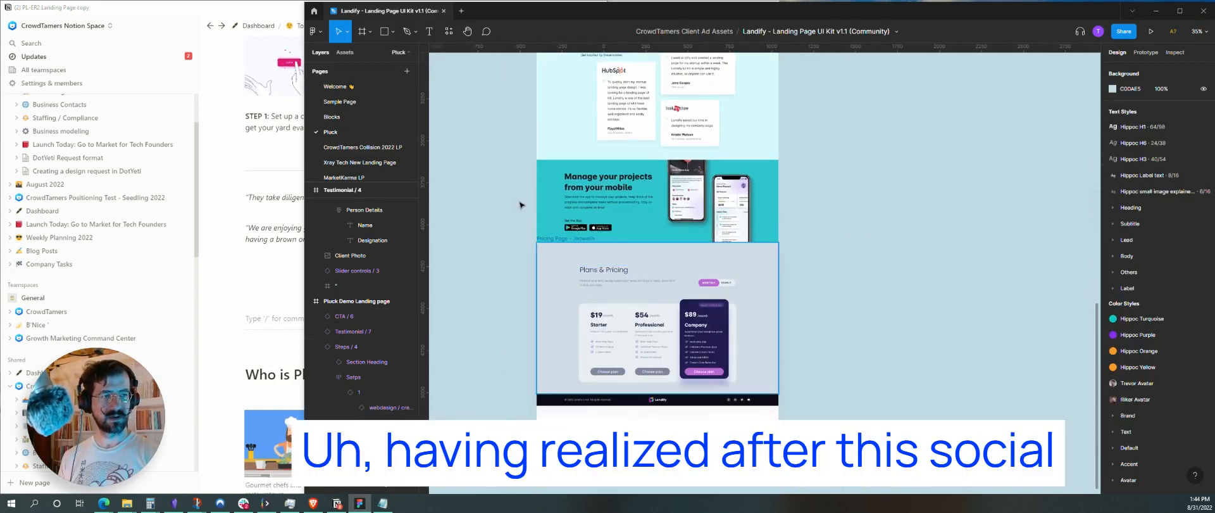
{"action": "scroll", "coordinate": [529, 188], "scroll_direction": "up", "scroll_amount": 4}
{"action": "scroll", "coordinate": [488, 353], "scroll_direction": "down", "scroll_amount": 4}
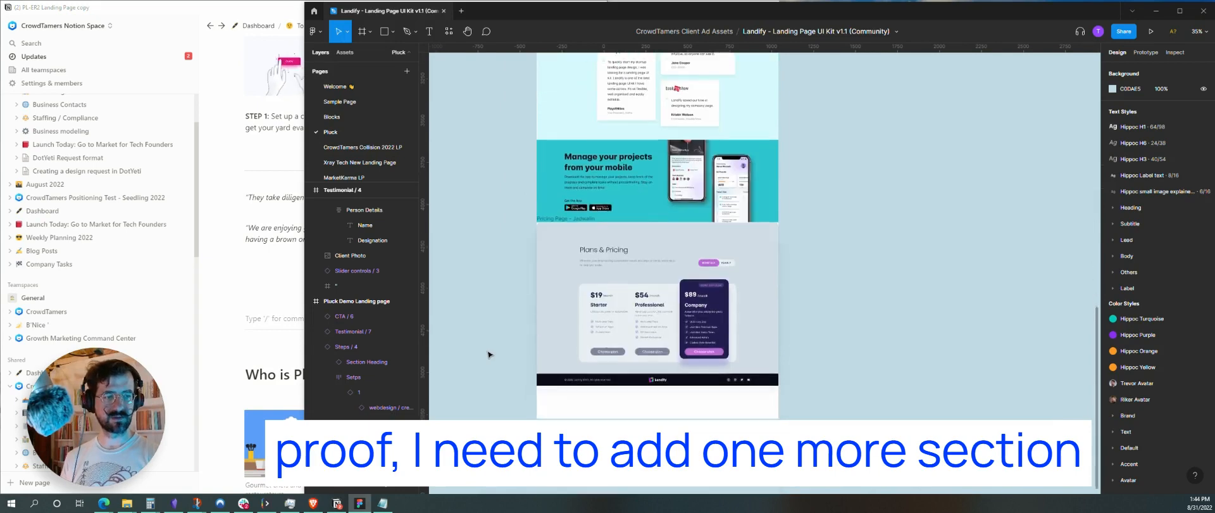
{"action": "scroll", "coordinate": [634, 321], "scroll_direction": "up", "scroll_amount": 20}
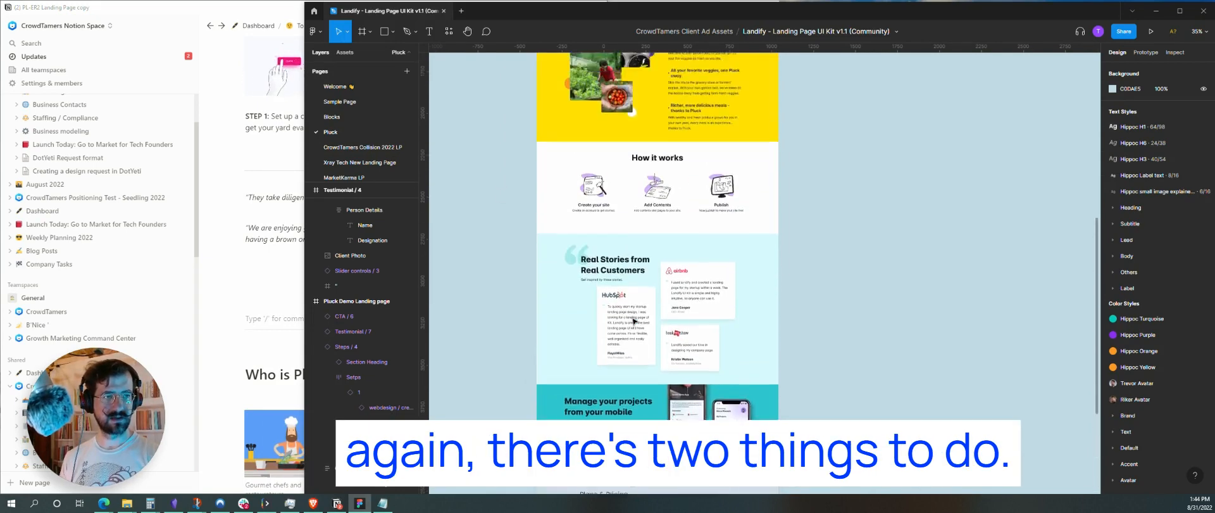
{"action": "scroll", "coordinate": [634, 320], "scroll_direction": "up", "scroll_amount": 1}
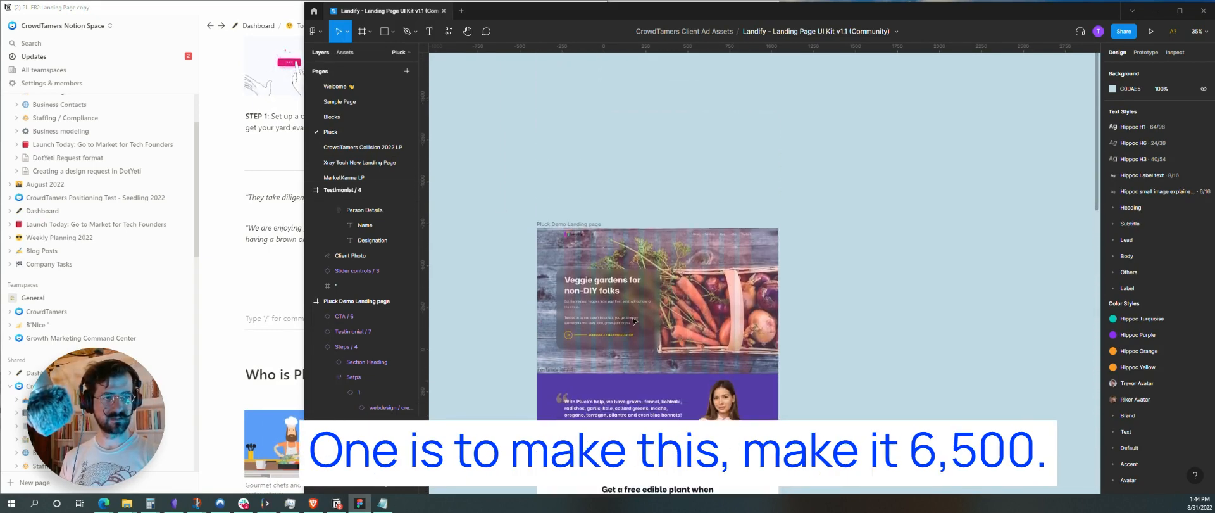
{"action": "left_click", "coordinate": [594, 225]}
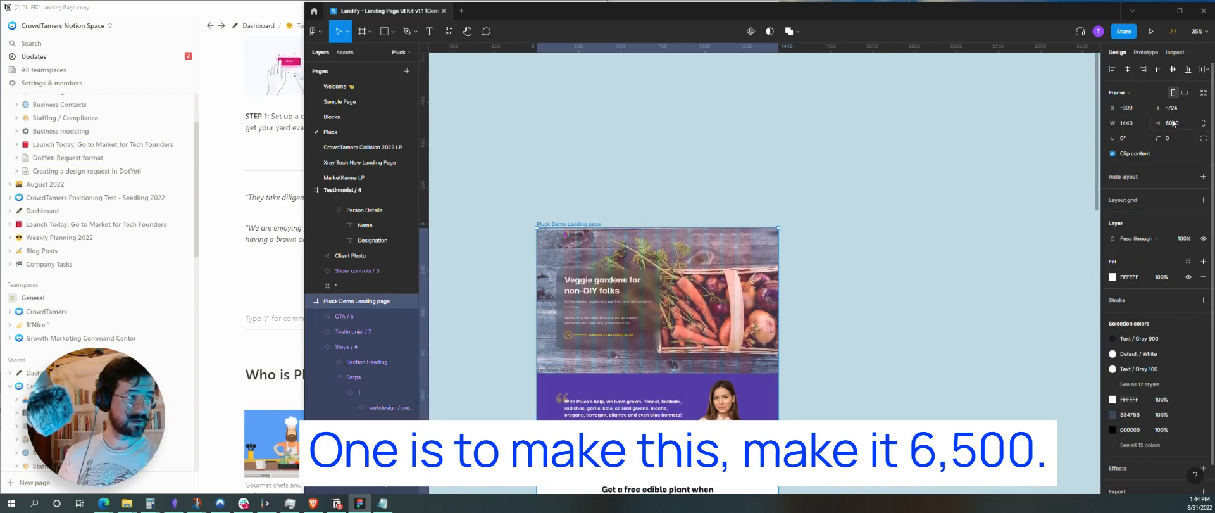
{"action": "type", "text": "65"}
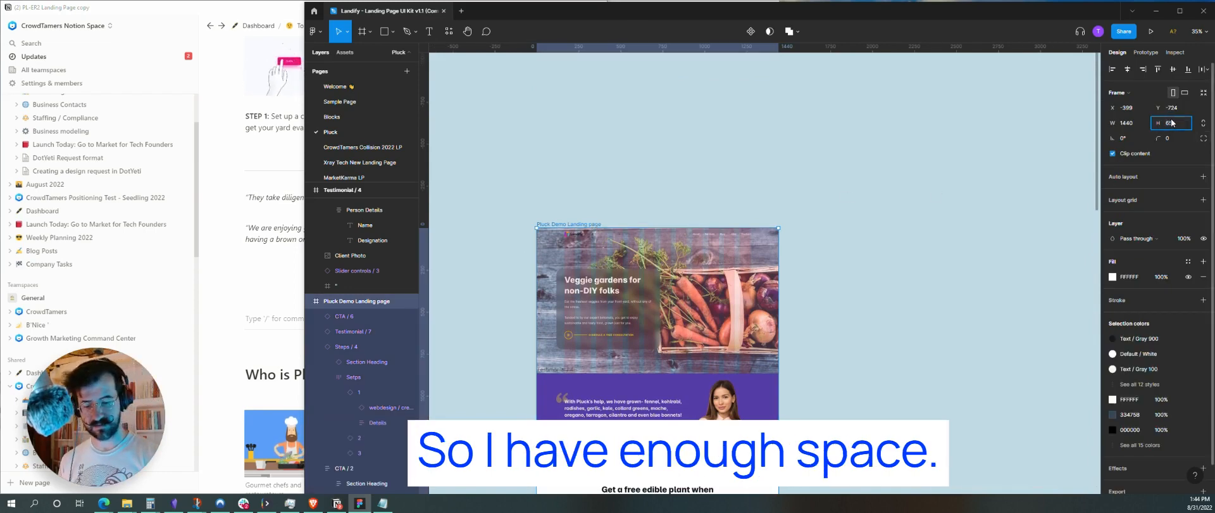
{"action": "type", "text": "00"}
- Try to move the CTA section, pricing content and footer down together as one area selection
{"action": "scroll", "coordinate": [890, 342], "scroll_direction": "down", "scroll_amount": 10}
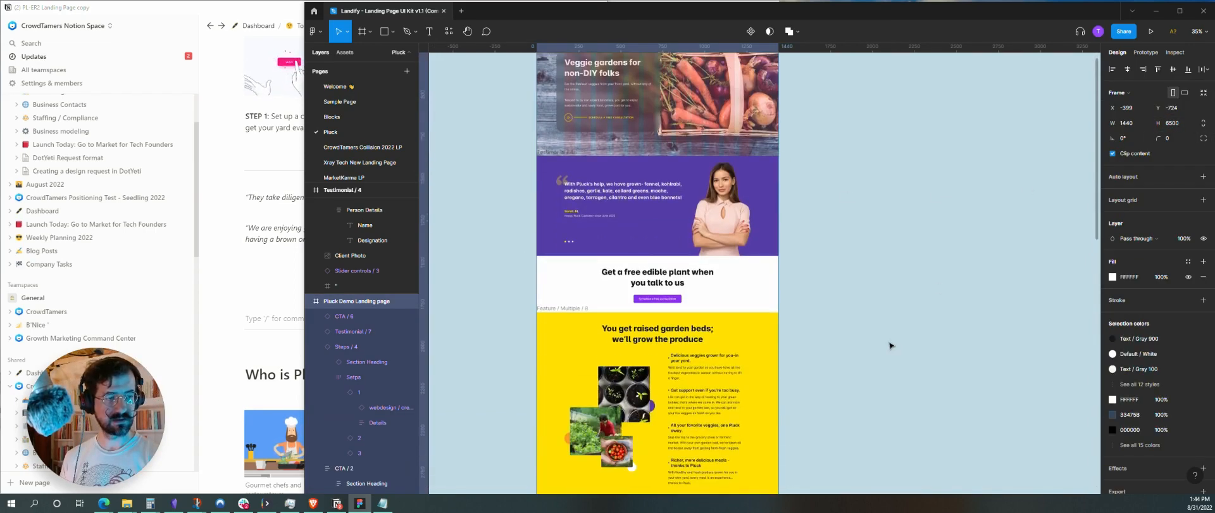
{"action": "scroll", "coordinate": [890, 345], "scroll_direction": "down", "scroll_amount": 5}
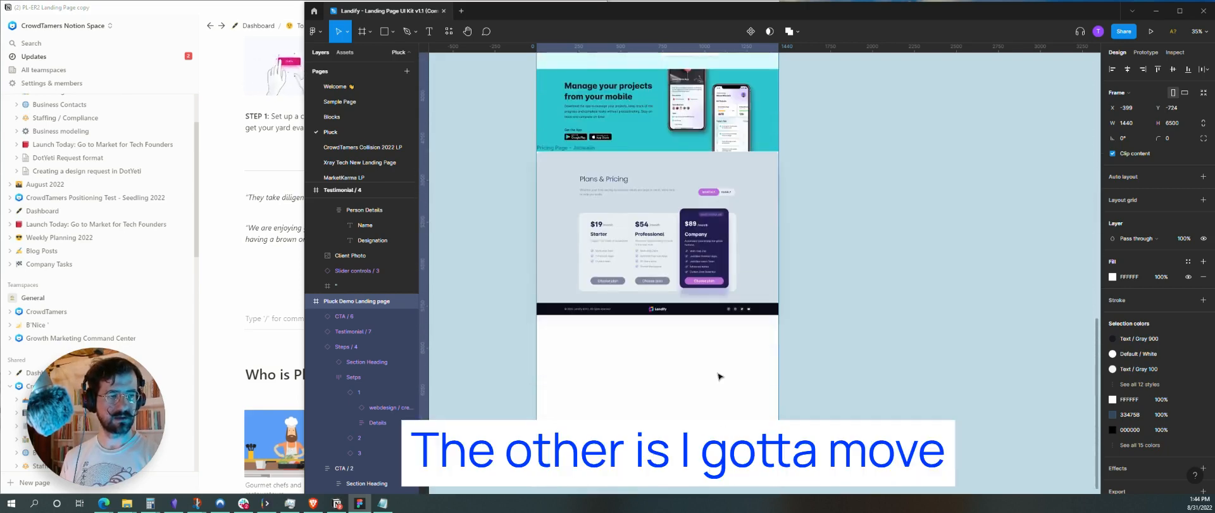
{"action": "left_click", "coordinate": [865, 282]}
{"action": "scroll", "coordinate": [822, 355], "scroll_direction": "up", "scroll_amount": 2}
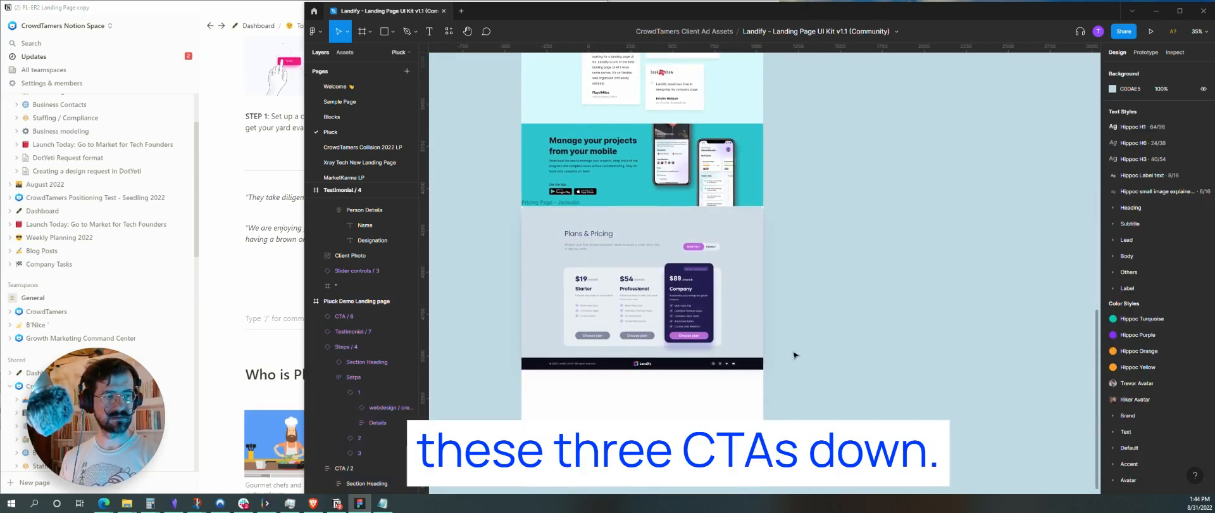
{"action": "left_click_drag", "start_coordinate": [784, 412], "coordinate": [581, 150]}
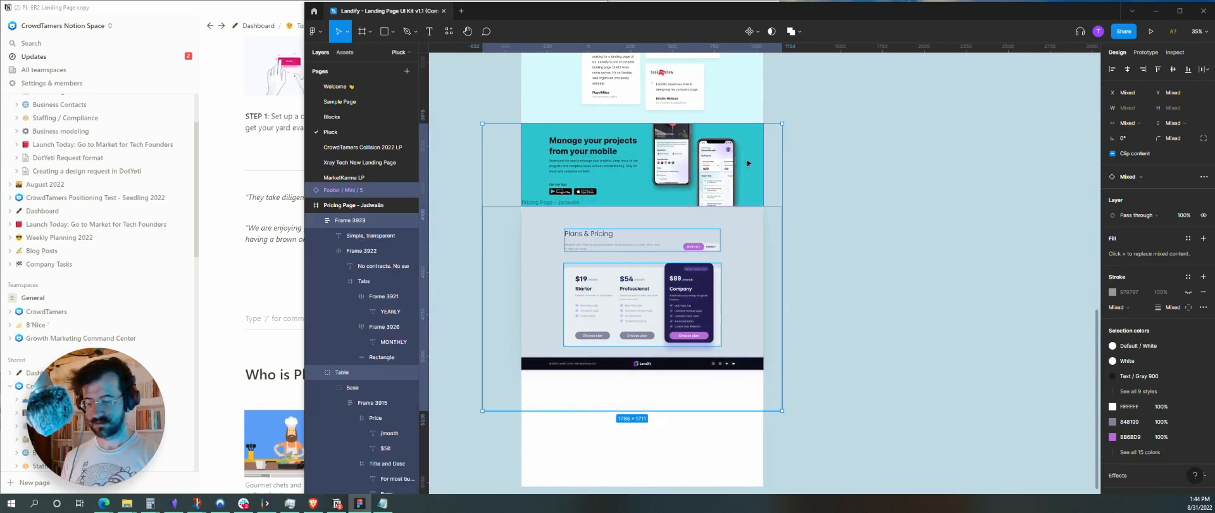
{"action": "left_click_drag", "start_coordinate": [747, 163], "coordinate": [736, 256]}
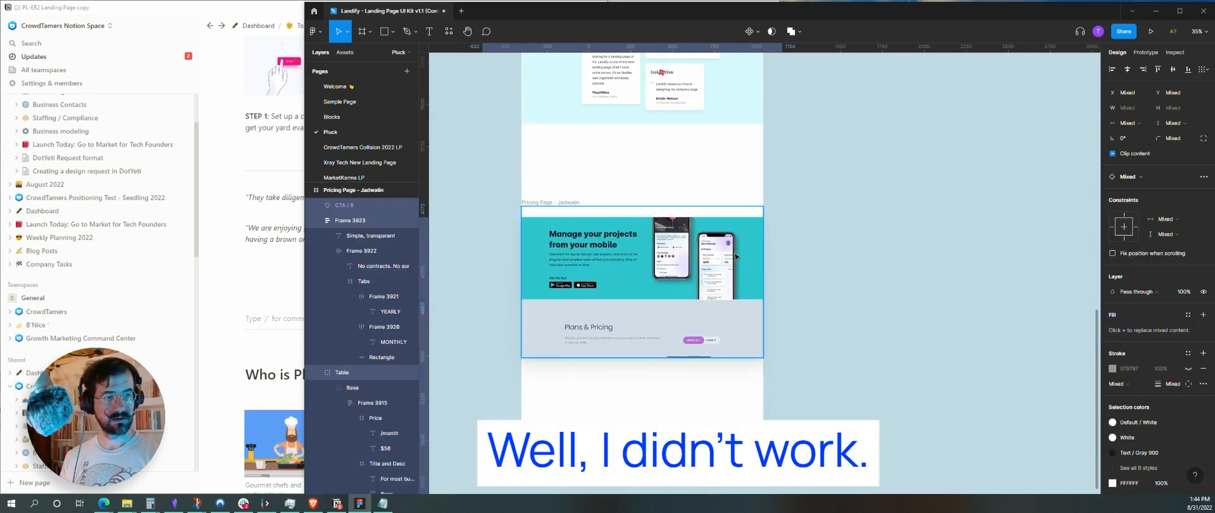
{"action": "key", "text": "ctrl+z"}
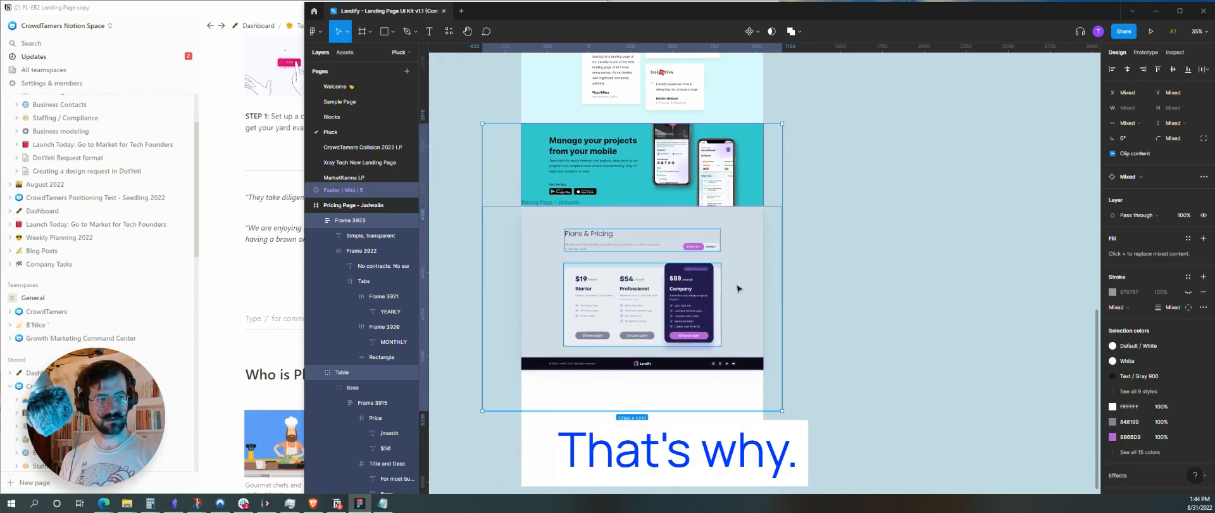
{"action": "left_click_drag", "start_coordinate": [739, 288], "coordinate": [847, 275]}
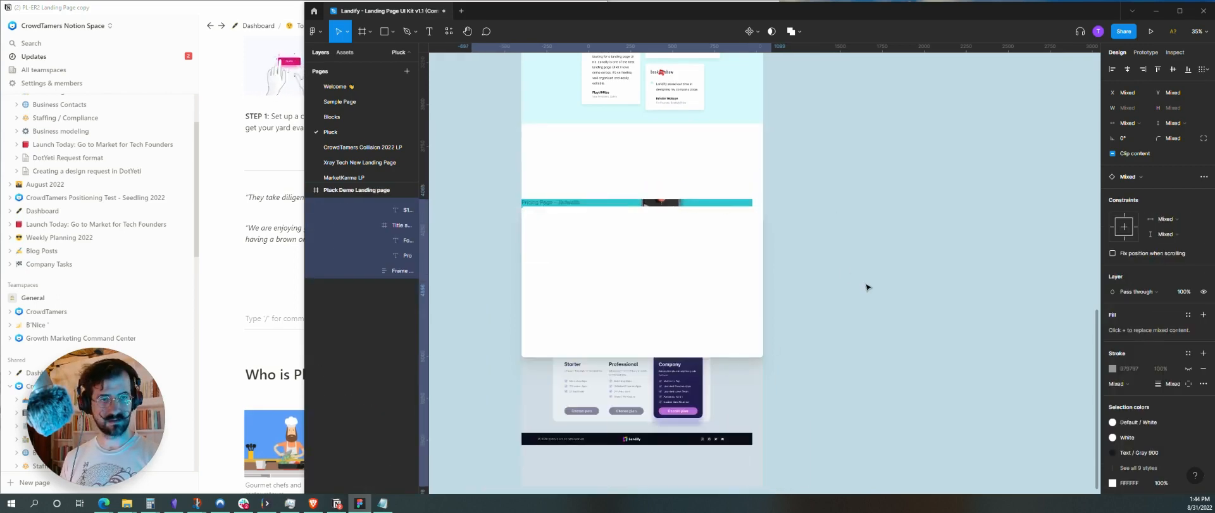
{"action": "key", "text": "ctrl+z"}
- Move the CTA section, the Pricing Page - Jadwalin frame and the footer down together, leaving a gap beneath the testimonials
{"action": "left_click", "coordinate": [806, 263]}
{"action": "left_click", "coordinate": [570, 174]}
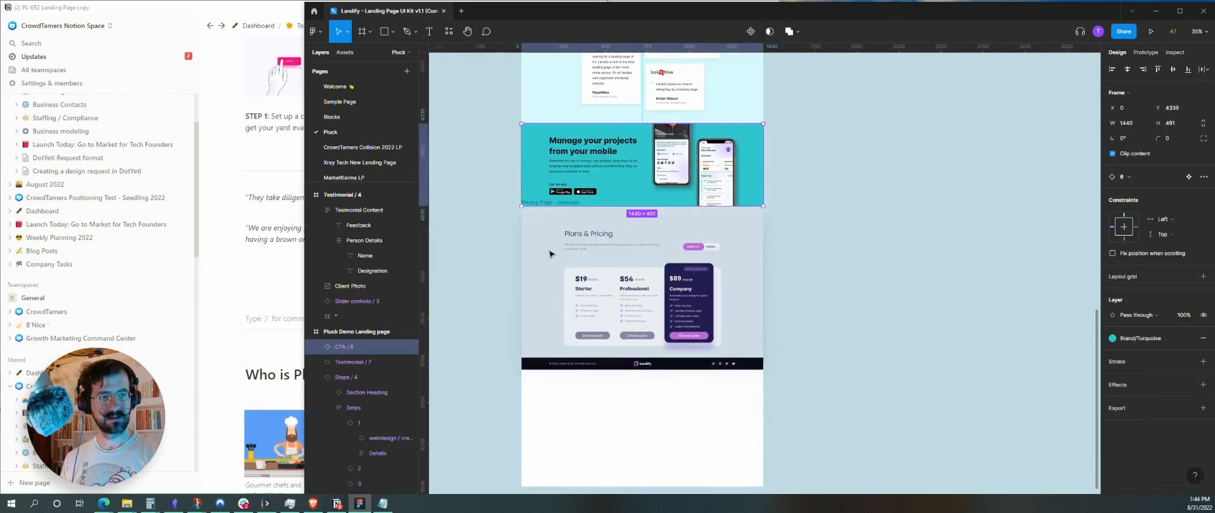
{"action": "left_click", "coordinate": [551, 253], "text": "shift"}
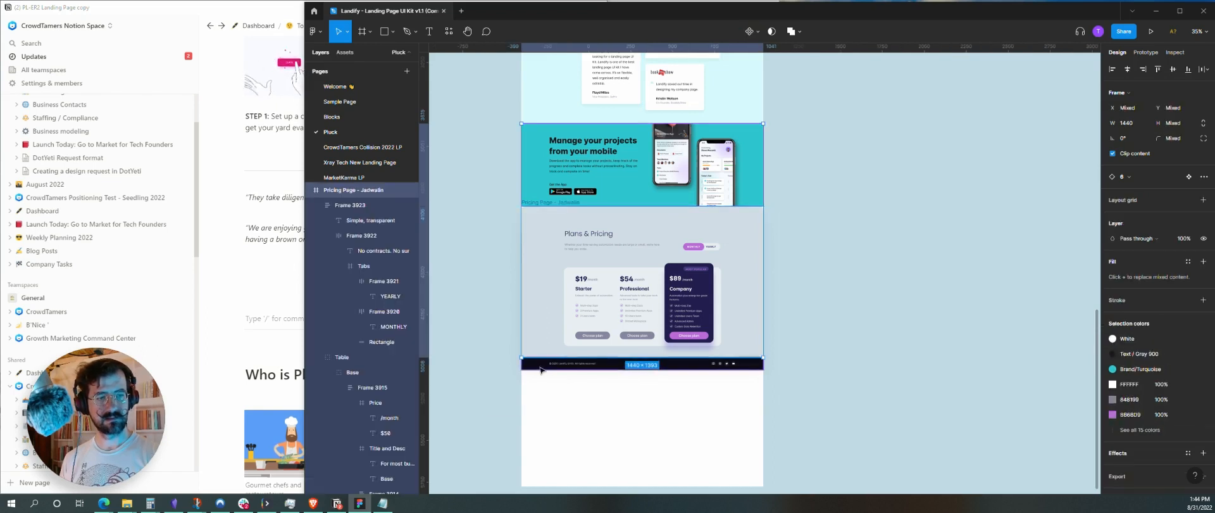
{"action": "left_click_drag", "start_coordinate": [554, 303], "coordinate": [554, 407]}
{"action": "left_click", "coordinate": [809, 283]}
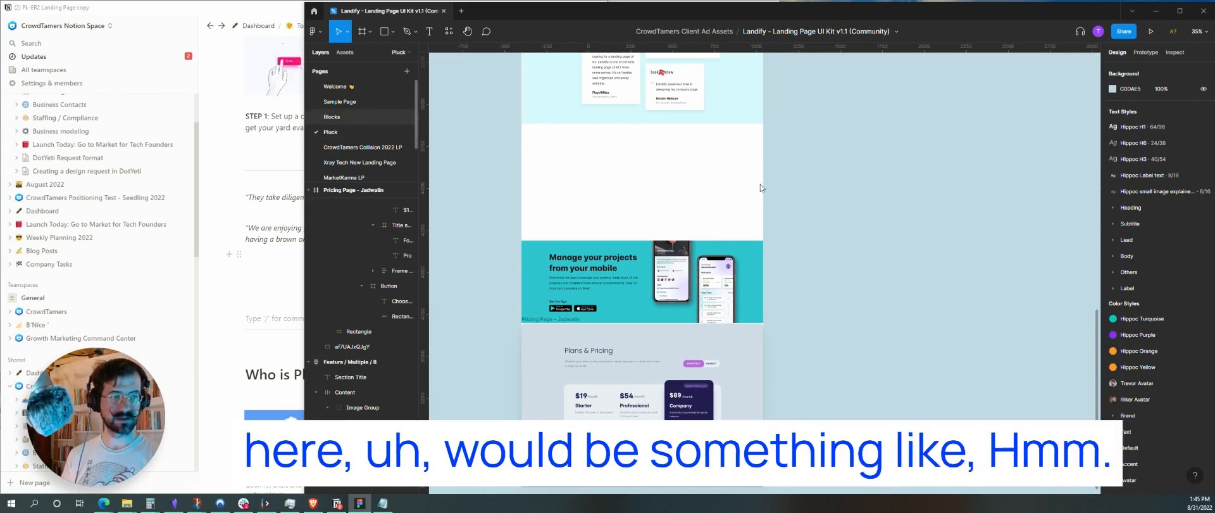
- Look through the UI kit blocks on the Blocks page for a layout to fill the gap beneath the testimonials
{"action": "scroll", "coordinate": [773, 365], "scroll_direction": "left", "scroll_amount": 3}
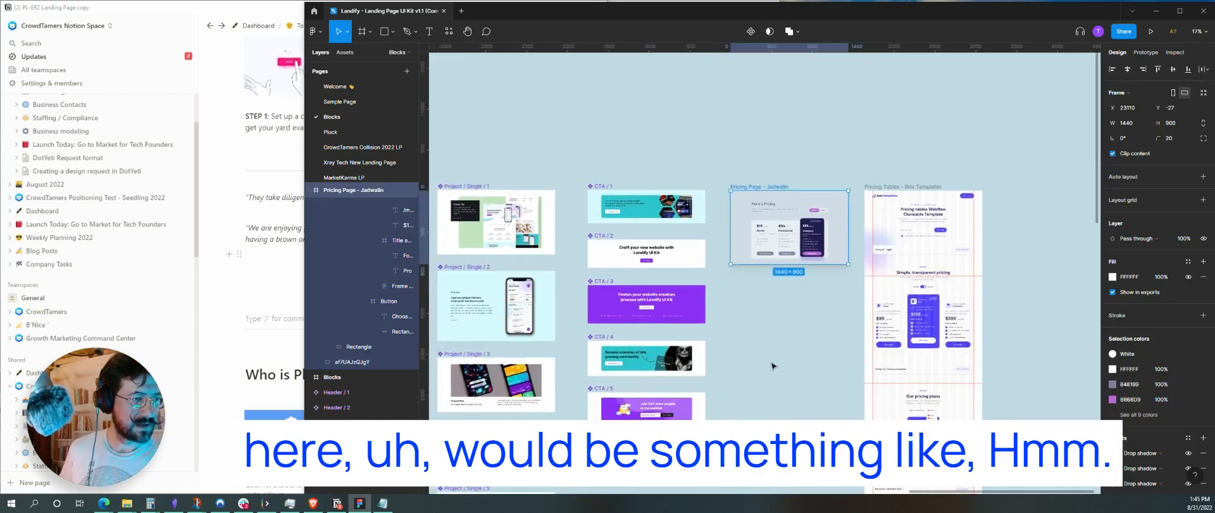
{"action": "scroll", "coordinate": [772, 365], "scroll_direction": "left", "scroll_amount": 3}
{"action": "scroll", "coordinate": [773, 366], "scroll_direction": "down", "scroll_amount": 4}
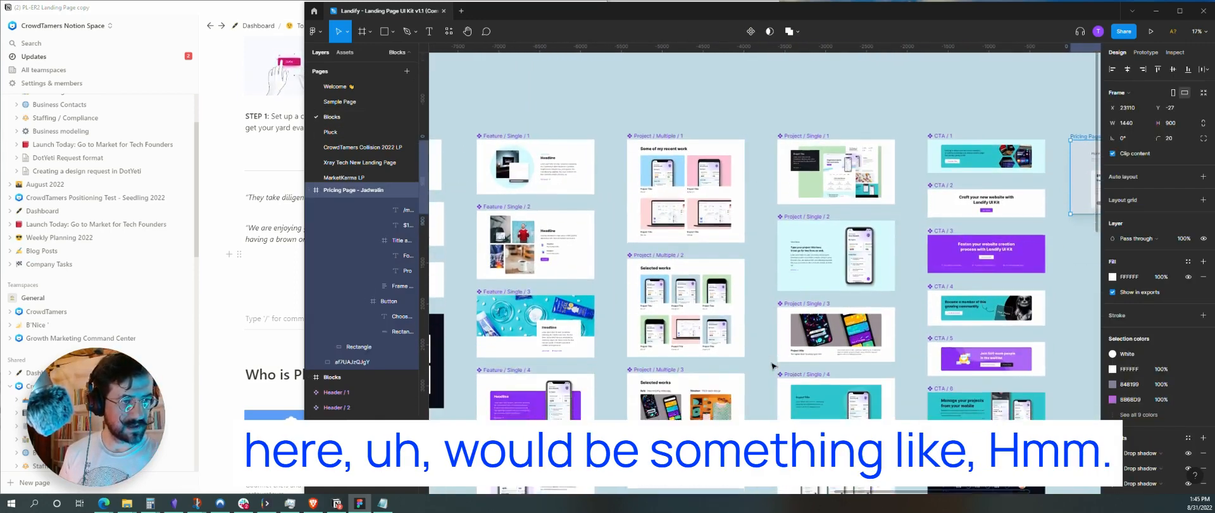
{"action": "scroll", "coordinate": [773, 365], "scroll_direction": "down", "scroll_amount": 3}
{"action": "scroll", "coordinate": [772, 365], "scroll_direction": "left", "scroll_amount": 3}
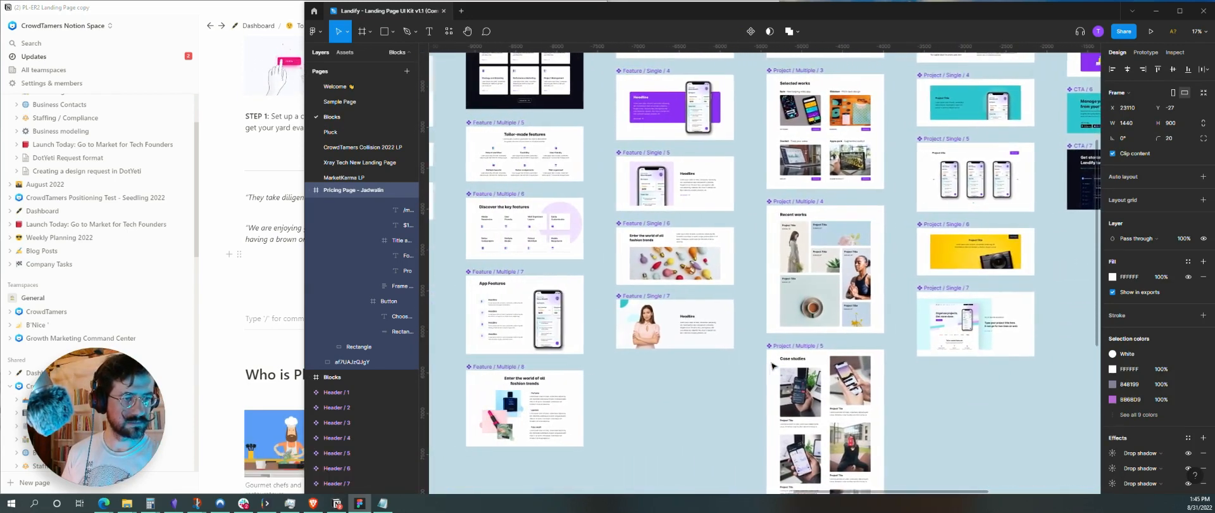
{"action": "scroll", "coordinate": [772, 365], "scroll_direction": "up", "scroll_amount": 1}
{"action": "scroll", "coordinate": [772, 365], "scroll_direction": "left", "scroll_amount": 4}
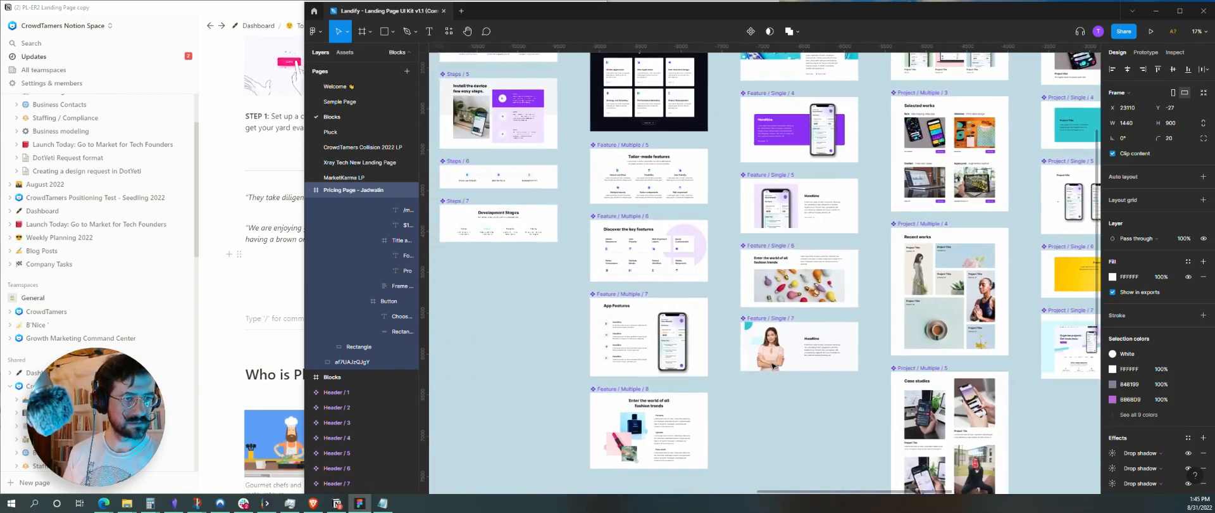
{"action": "scroll", "coordinate": [773, 365], "scroll_direction": "up", "scroll_amount": 8}
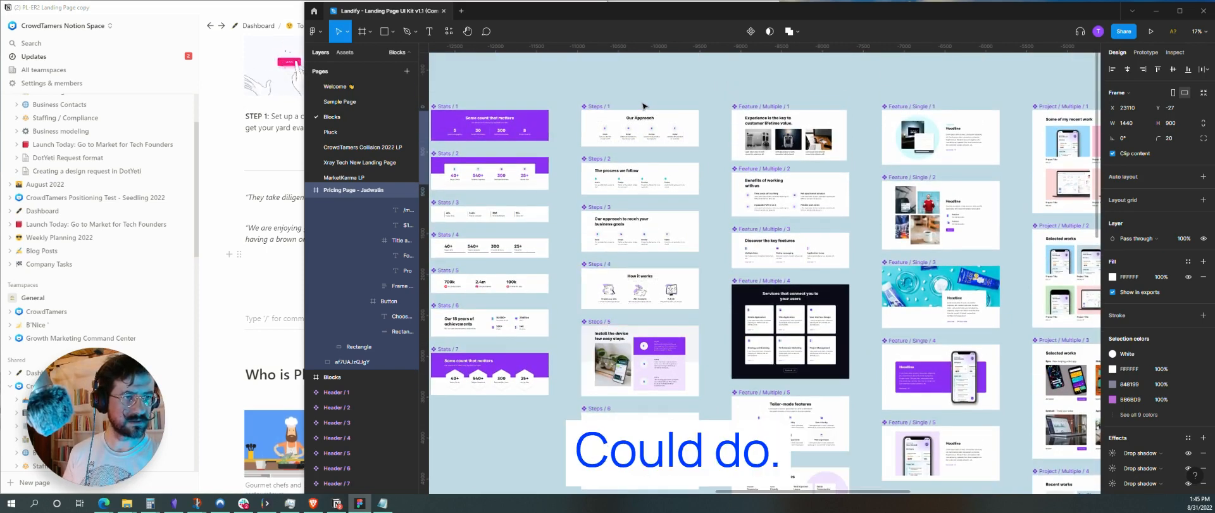
{"action": "scroll", "coordinate": [631, 247], "scroll_direction": "left", "scroll_amount": 5}
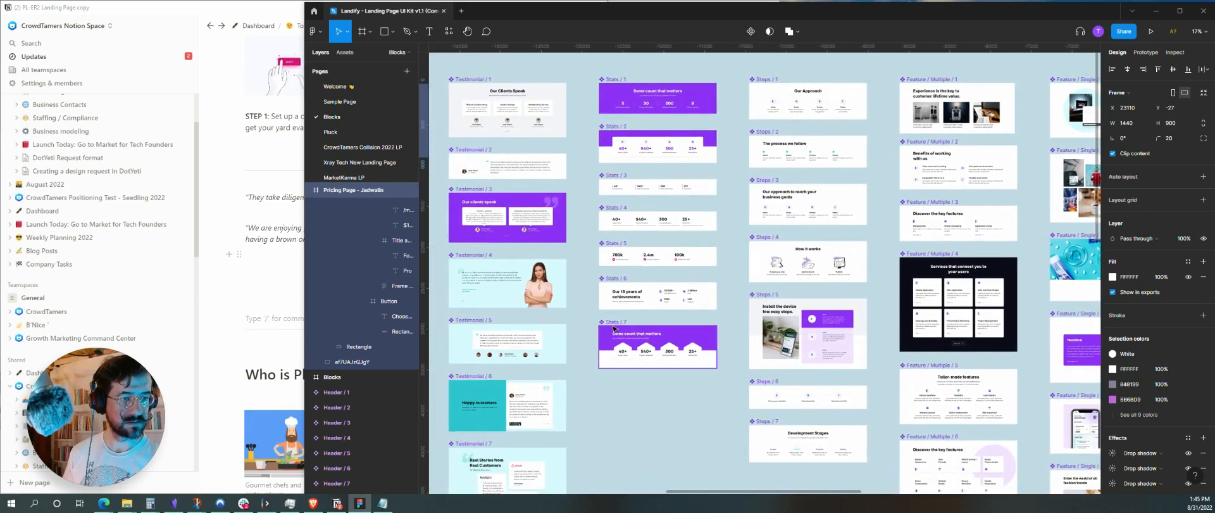
{"action": "scroll", "coordinate": [644, 259], "scroll_direction": "left", "scroll_amount": 9}
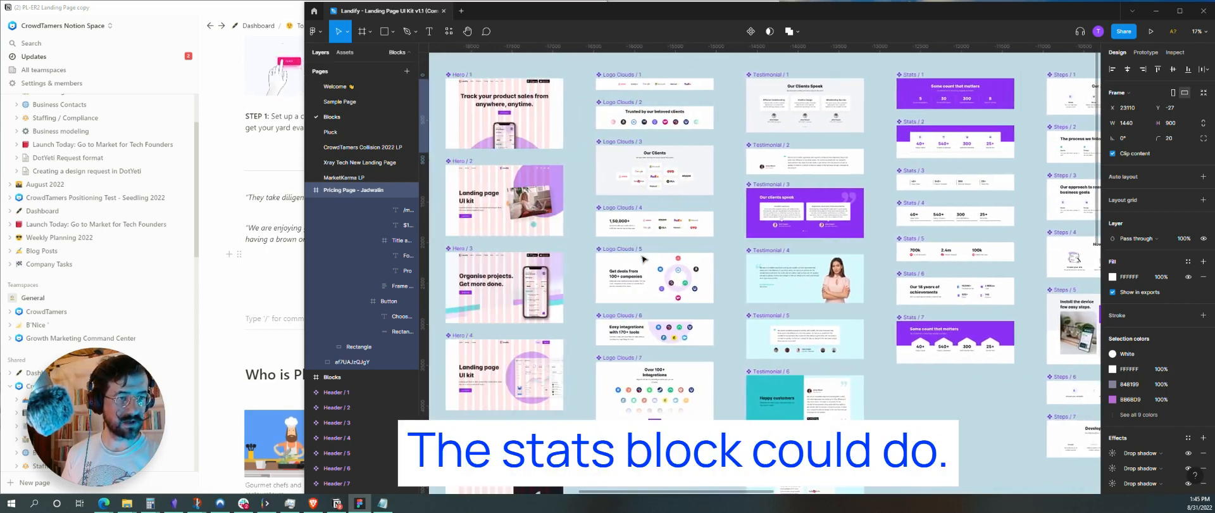
{"action": "scroll", "coordinate": [644, 258], "scroll_direction": "left", "scroll_amount": 8}
{"action": "scroll", "coordinate": [644, 258], "scroll_direction": "right", "scroll_amount": 12}
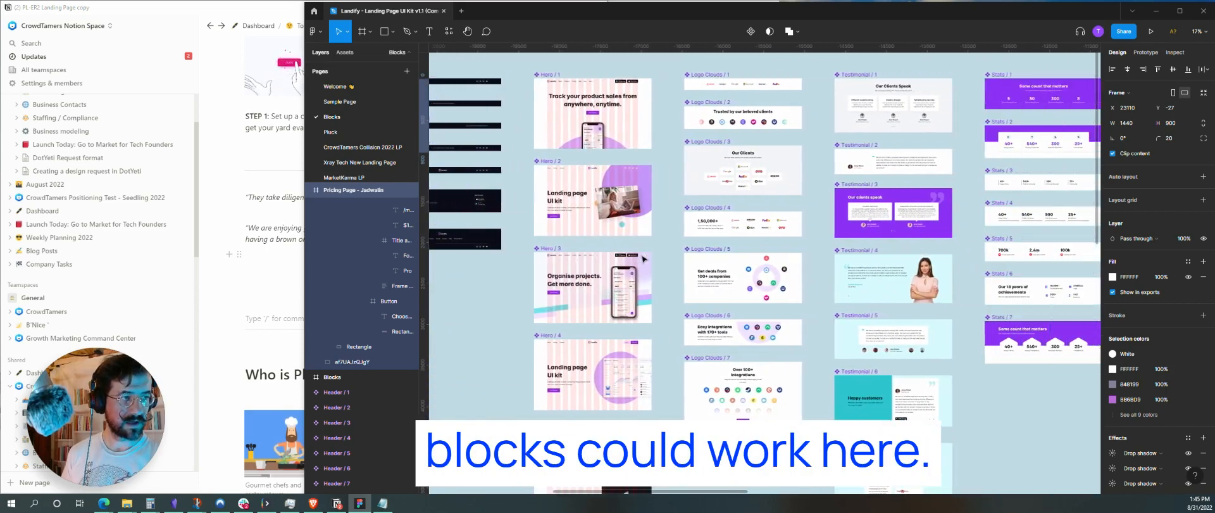
{"action": "scroll", "coordinate": [644, 258], "scroll_direction": "right", "scroll_amount": 12}
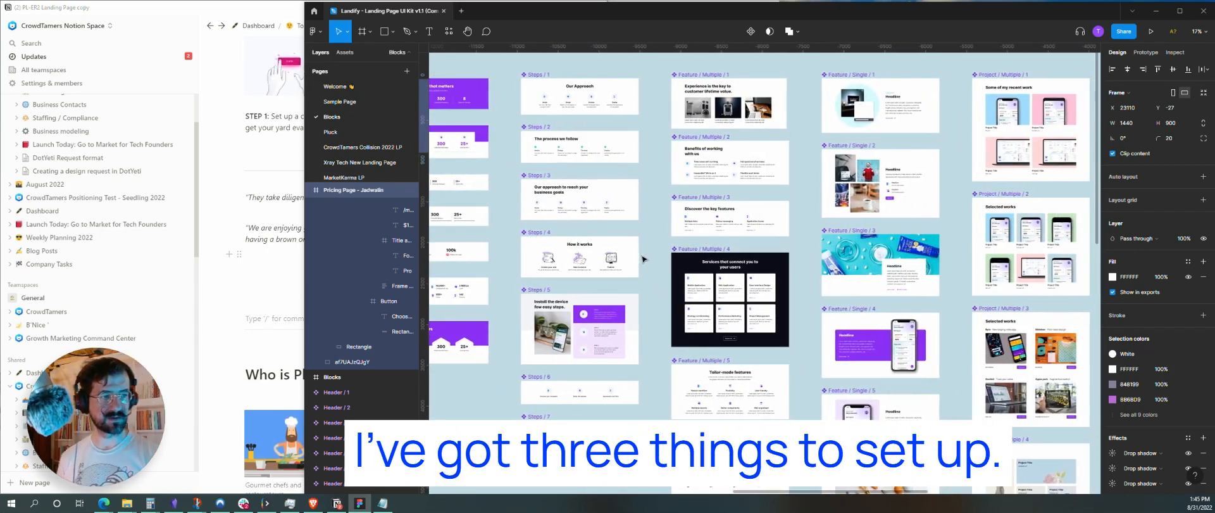
{"action": "scroll", "coordinate": [643, 258], "scroll_direction": "right", "scroll_amount": 5}
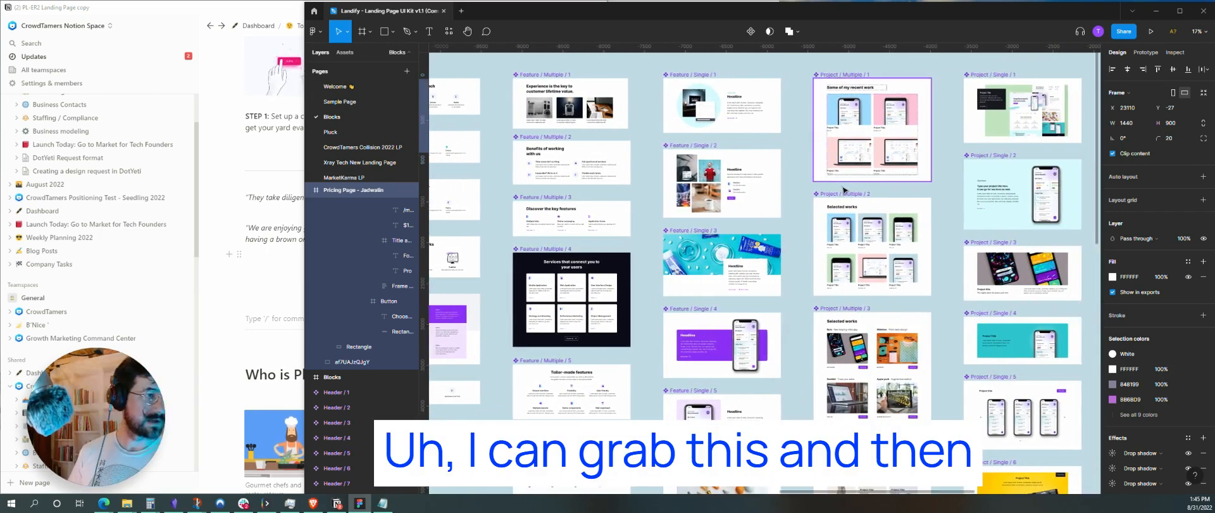
- Copy the Project / Multiple / 2 block onto the Pluck page directly beneath the testimonials and remove its second row of projects
{"action": "left_click", "coordinate": [847, 195]}
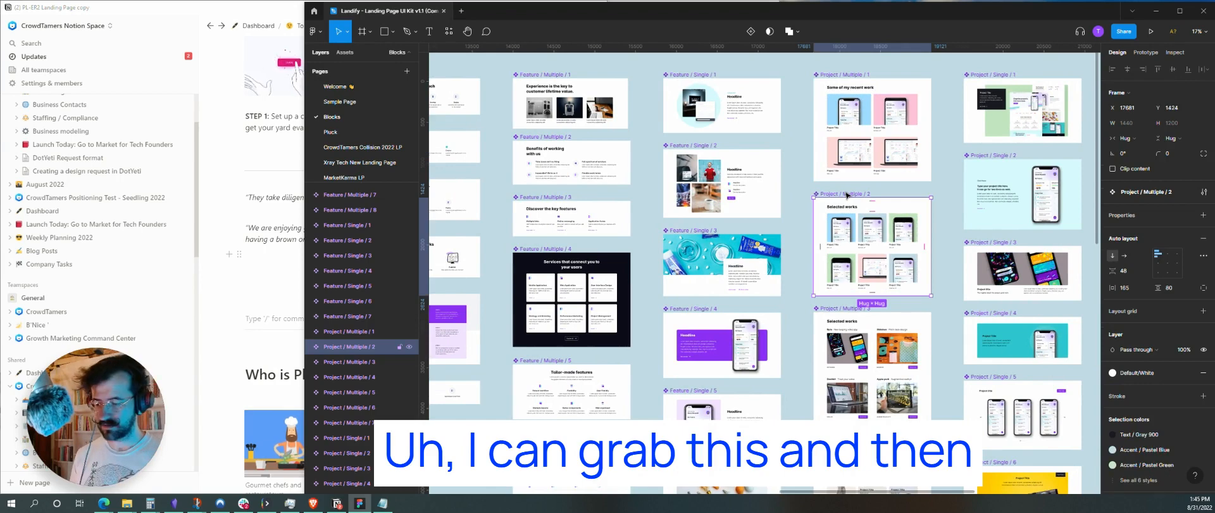
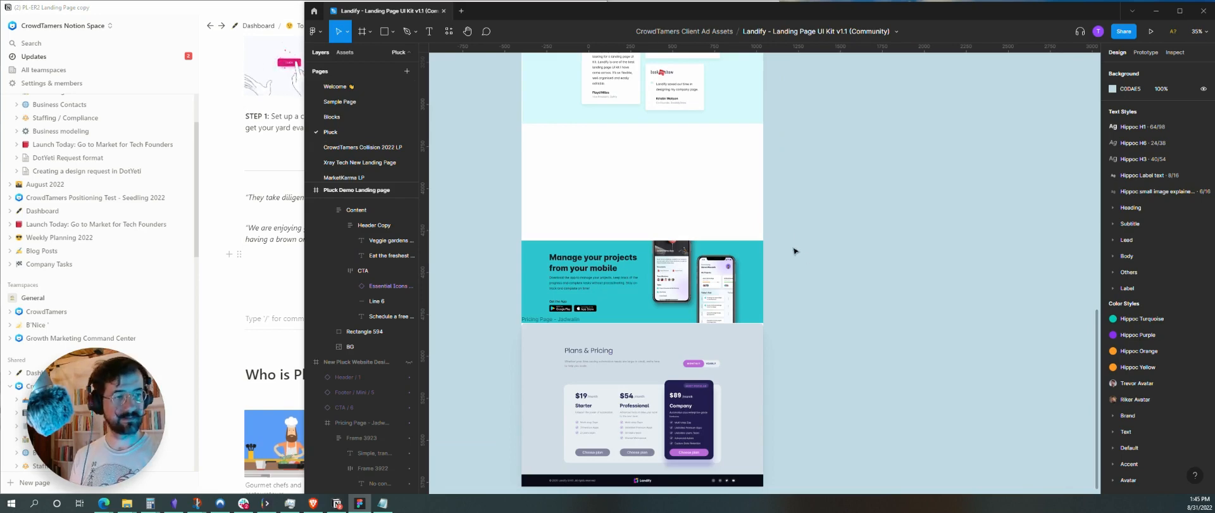
{"action": "key", "text": "ctrl+v"}
{"action": "left_click_drag", "start_coordinate": [802, 236], "coordinate": [693, 233]}
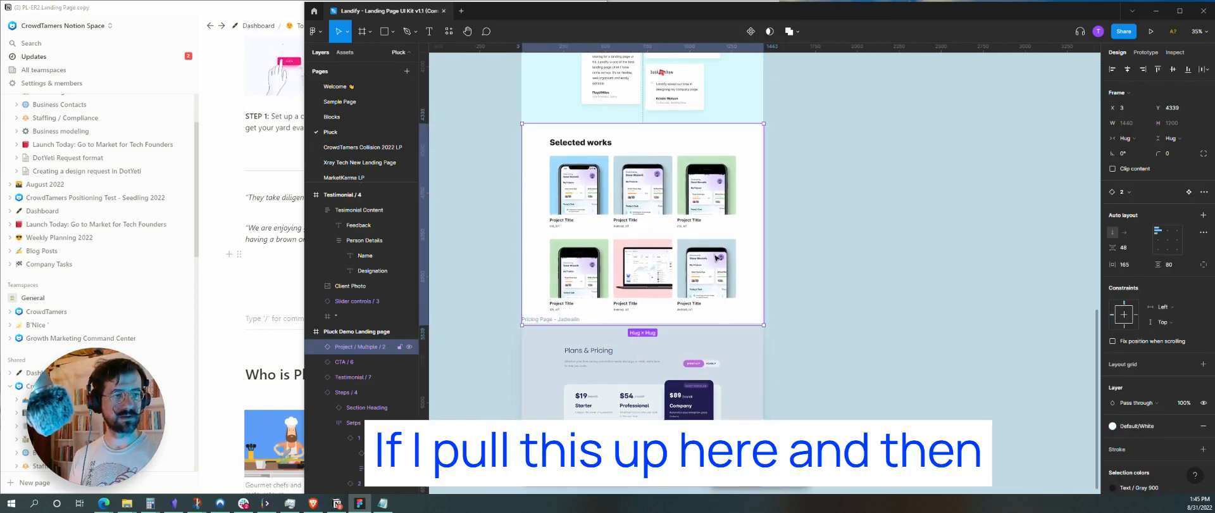
{"action": "double_click", "coordinate": [718, 258]}
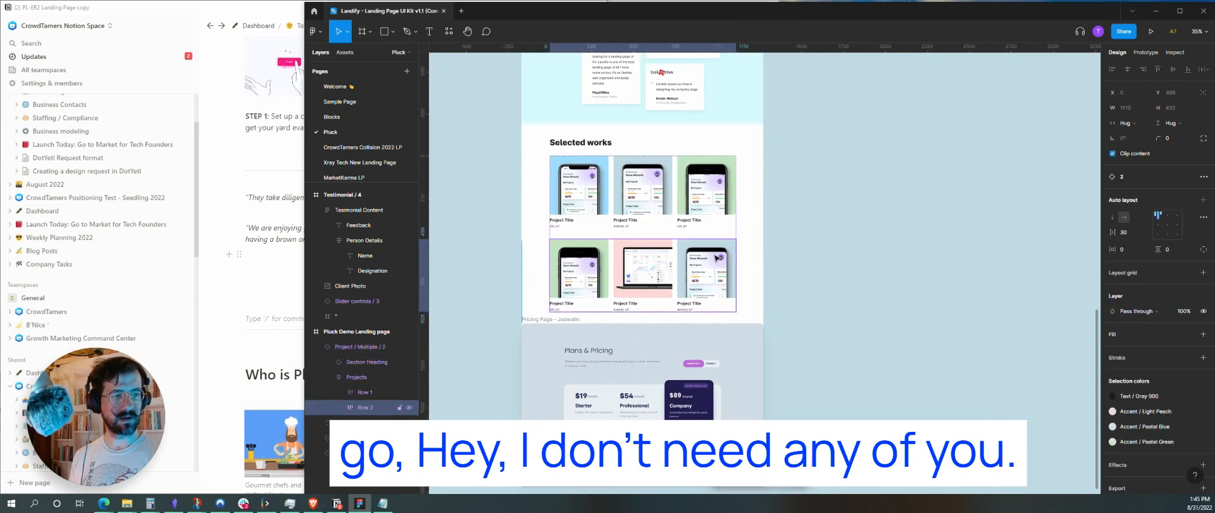
{"action": "key", "text": "Delete"}
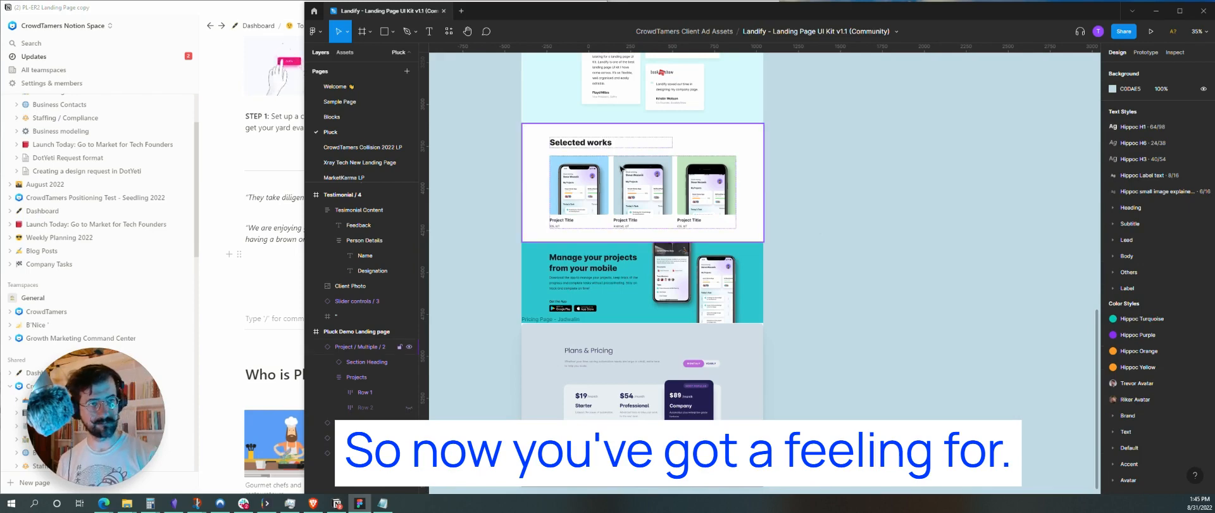
{"action": "scroll", "coordinate": [743, 200], "scroll_direction": "up", "scroll_amount": 5}
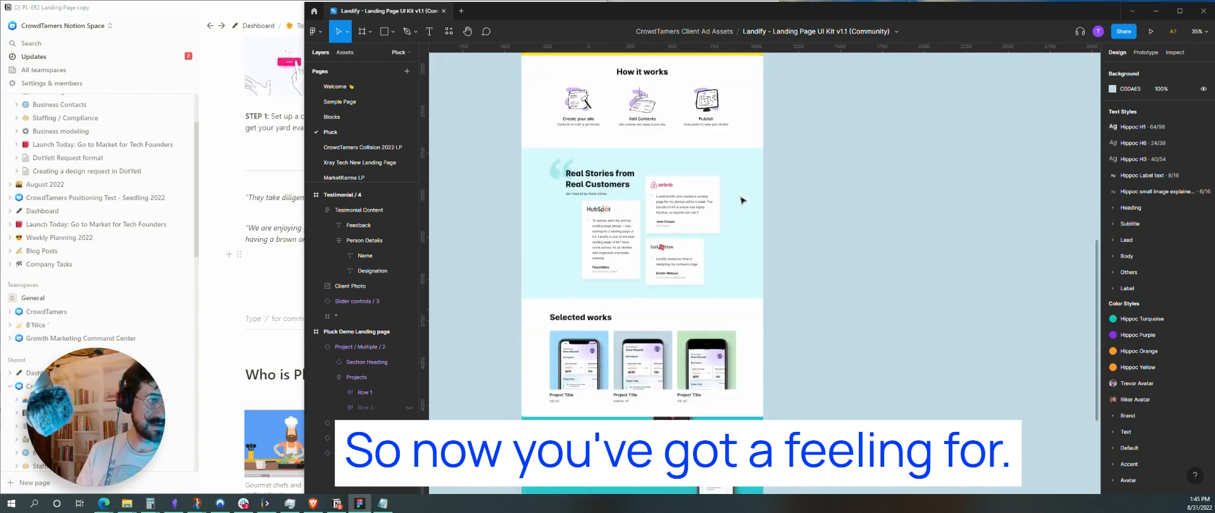
{"action": "scroll", "coordinate": [741, 200], "scroll_direction": "down", "scroll_amount": 4}
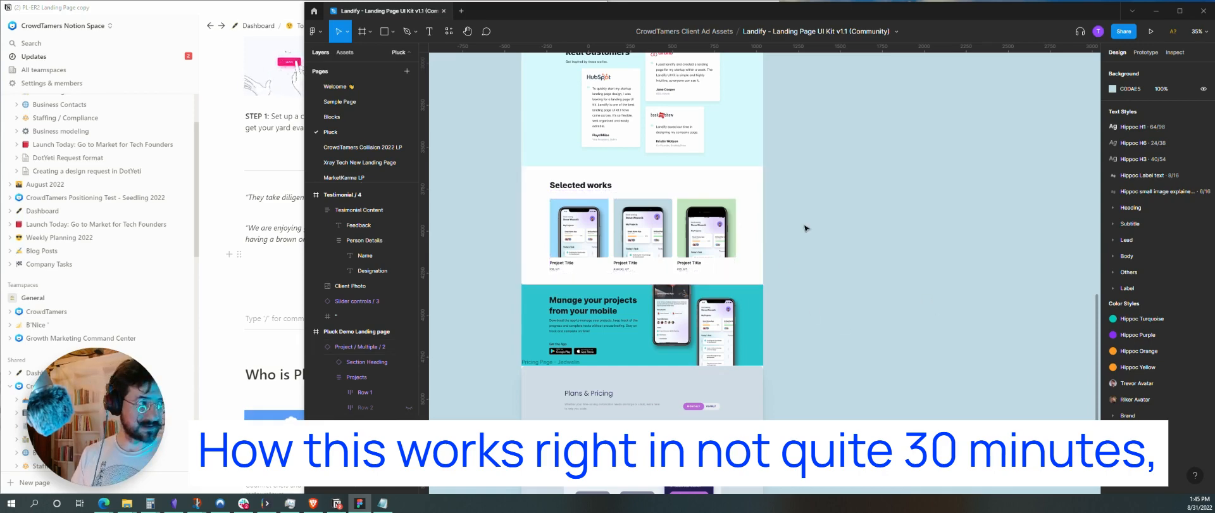
{"action": "scroll", "coordinate": [724, 226], "scroll_direction": "up", "scroll_amount": 7}
{"action": "scroll", "coordinate": [725, 226], "scroll_direction": "up", "scroll_amount": 10}
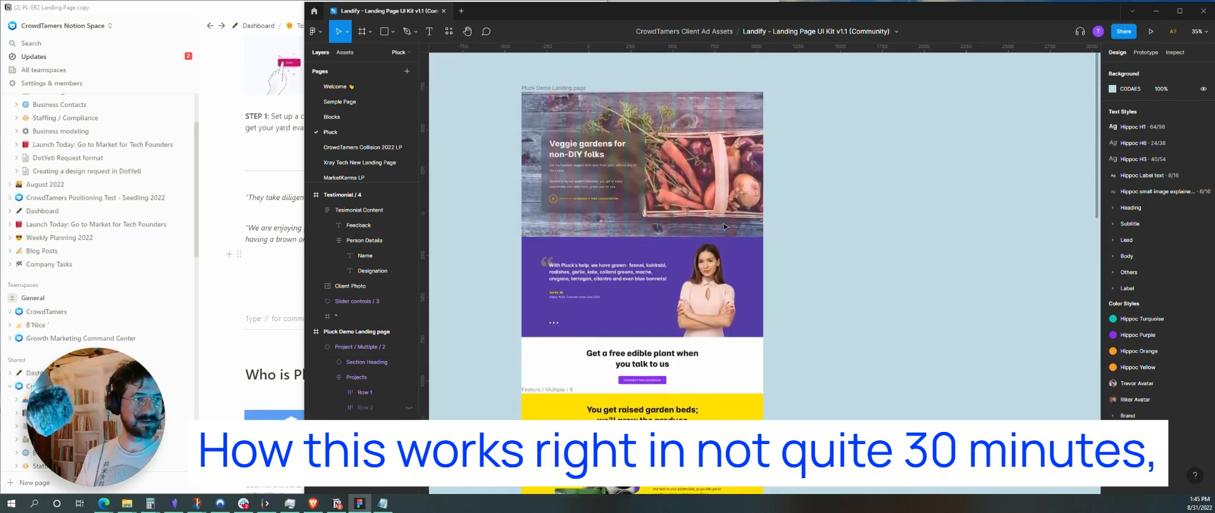
- Review the assembled Pluck page sections and compare the How it works block with the three Get growing with Pluck steps in Notion
{"action": "scroll", "coordinate": [725, 226], "scroll_direction": "down", "scroll_amount": 5}
{"action": "scroll", "coordinate": [725, 226], "scroll_direction": "down", "scroll_amount": 7}
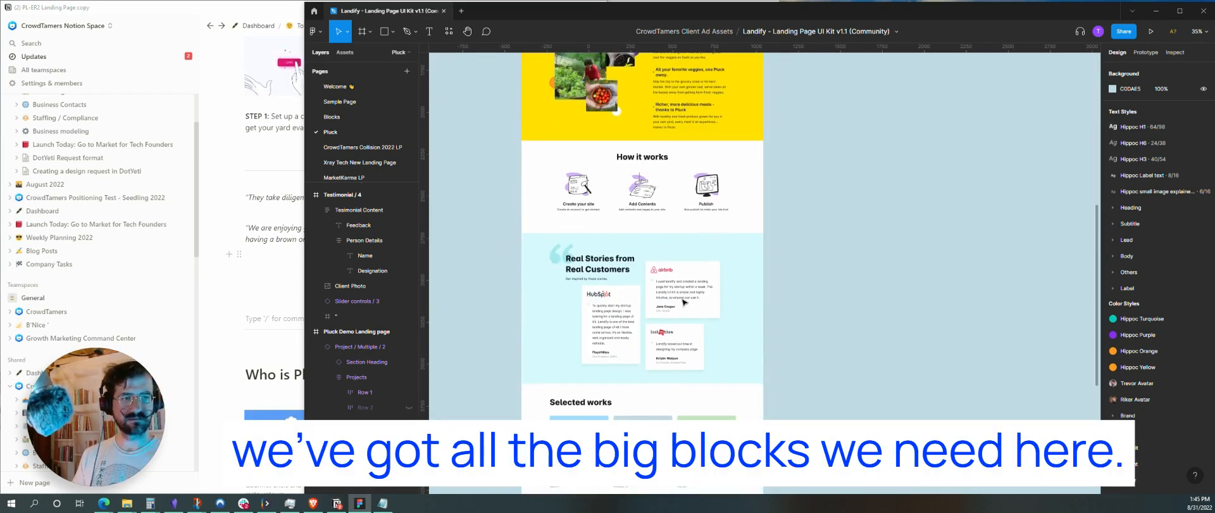
{"action": "scroll", "coordinate": [684, 302], "scroll_direction": "down", "scroll_amount": 6}
{"action": "scroll", "coordinate": [586, 312], "scroll_direction": "up", "scroll_amount": 1}
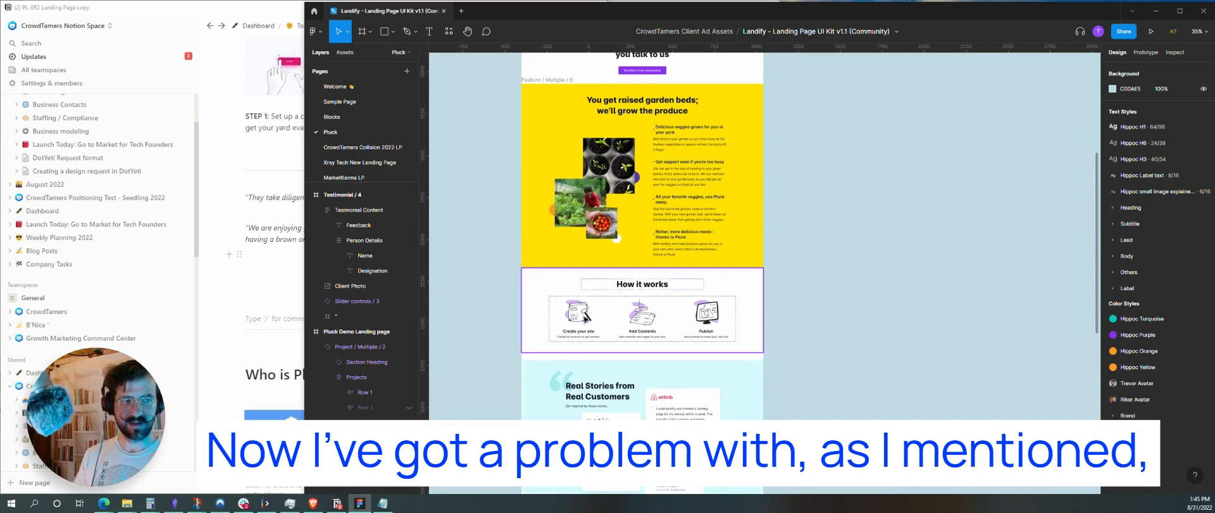
{"action": "scroll", "coordinate": [728, 292], "scroll_direction": "down", "scroll_amount": 10}
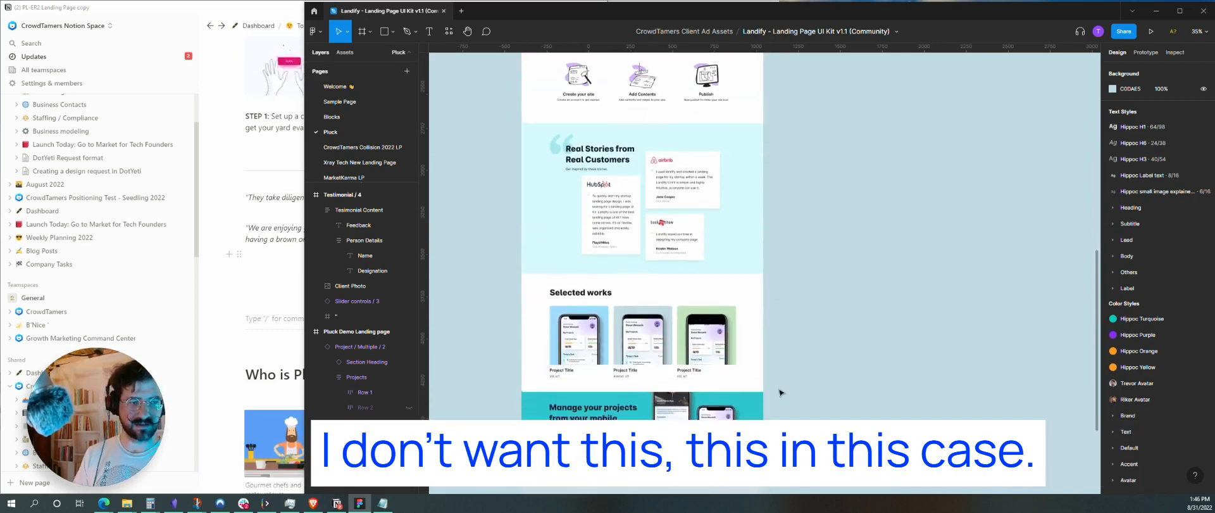
{"action": "scroll", "coordinate": [732, 258], "scroll_direction": "up", "scroll_amount": 8}
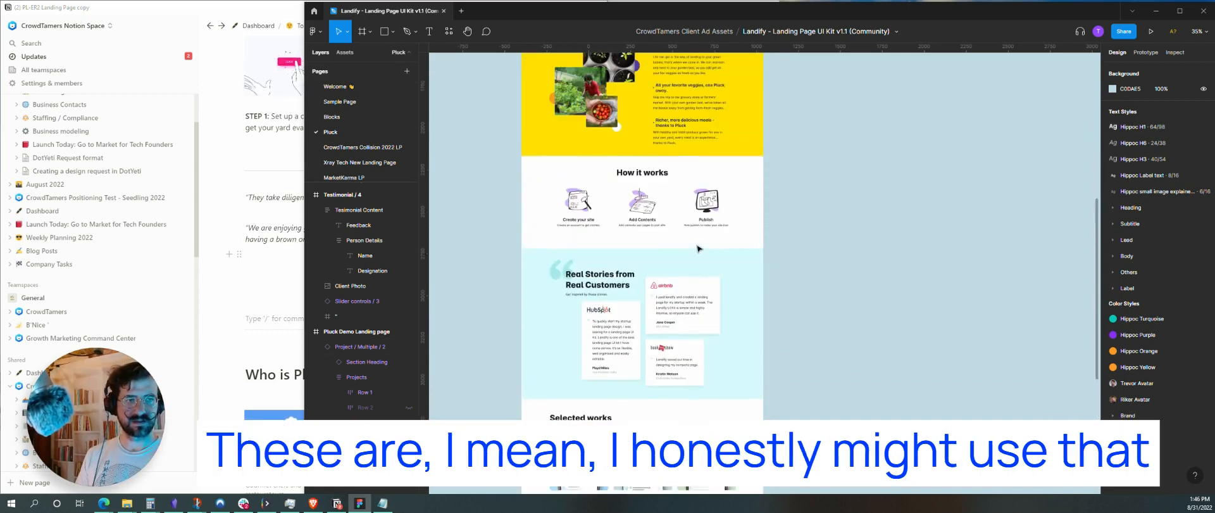
{"action": "right_click", "coordinate": [712, 247]}
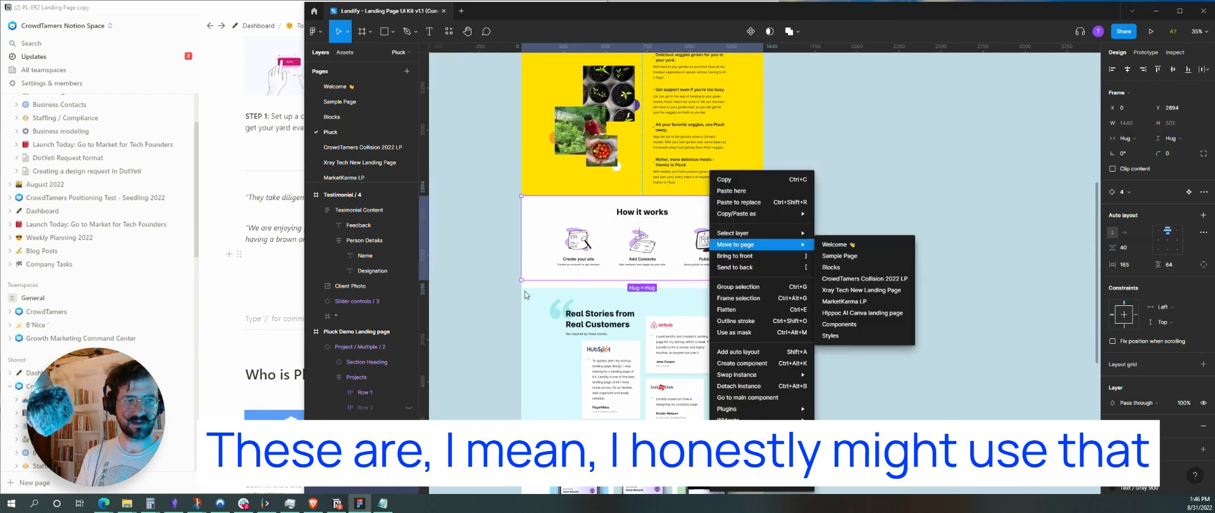
{"action": "left_click", "coordinate": [275, 299]}
{"action": "scroll", "coordinate": [405, 298], "scroll_direction": "up", "scroll_amount": 5}
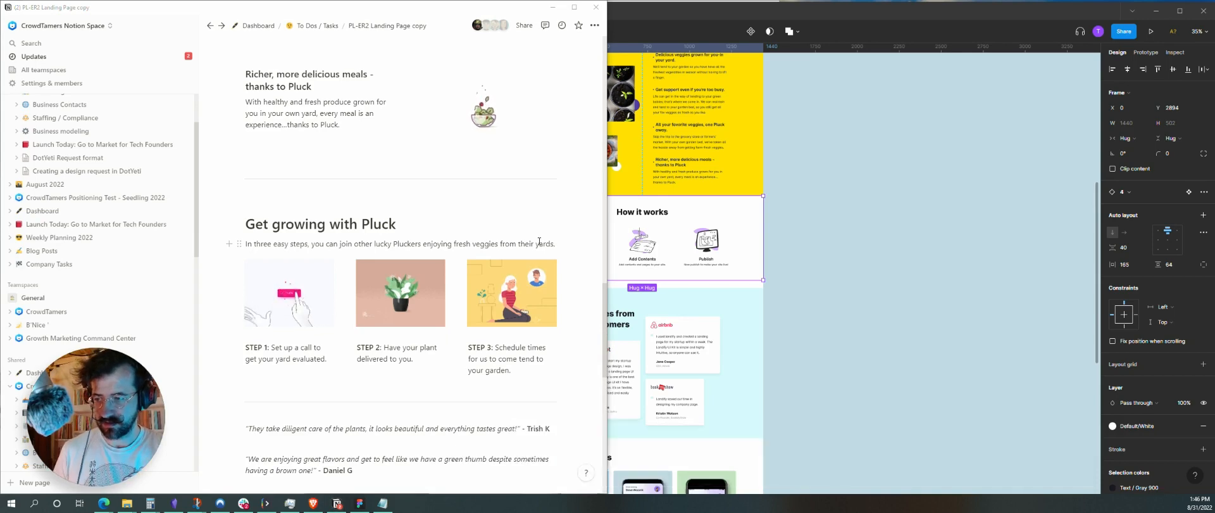
- Open getillustrations.com in a new browser tab and search its library for gardening
{"action": "key", "text": "alt+Tab"}
{"action": "key", "text": "ctrl+t"}
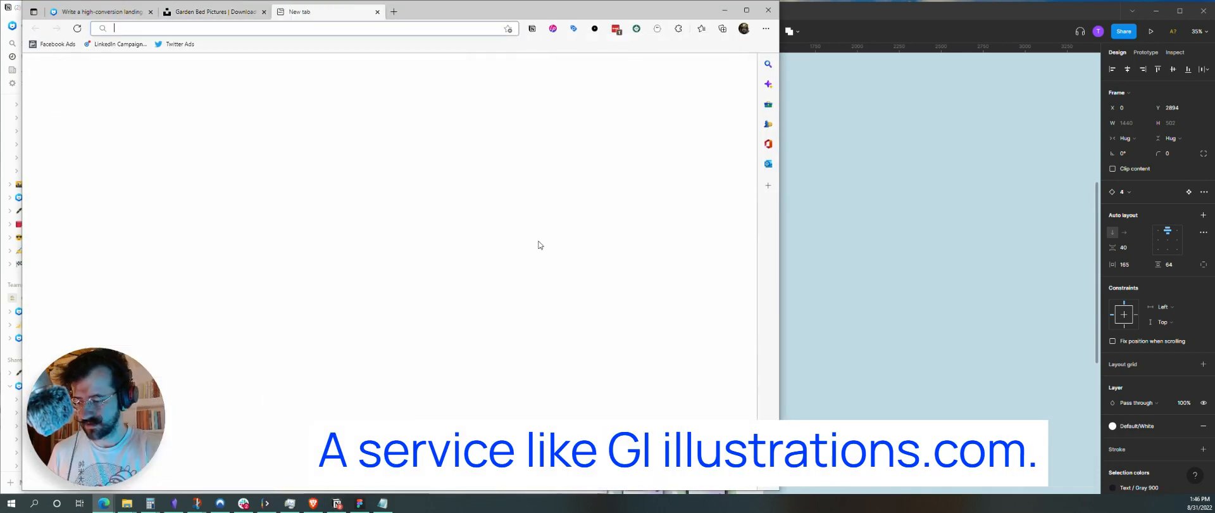
{"action": "type", "text": "getillustrations.com"}
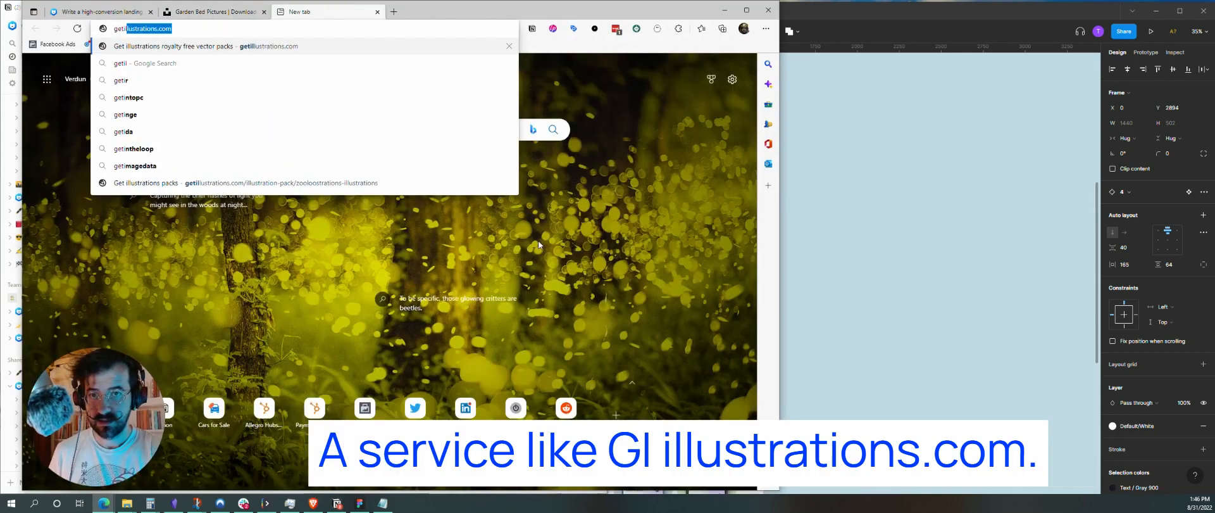
{"action": "key", "text": "Return"}
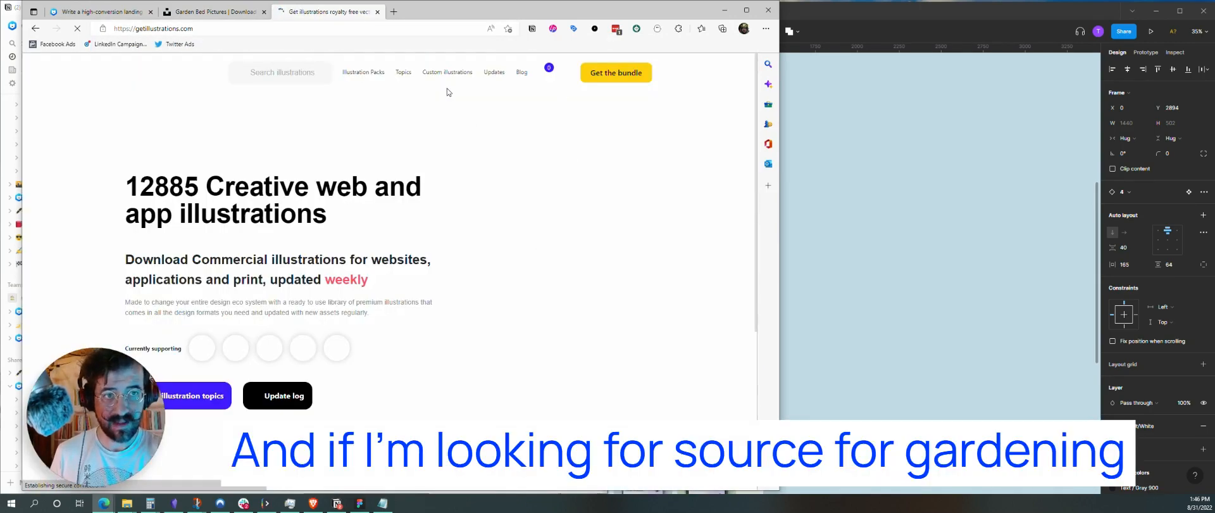
{"action": "left_click", "coordinate": [282, 73]}
{"action": "type", "text": "gardeni"}
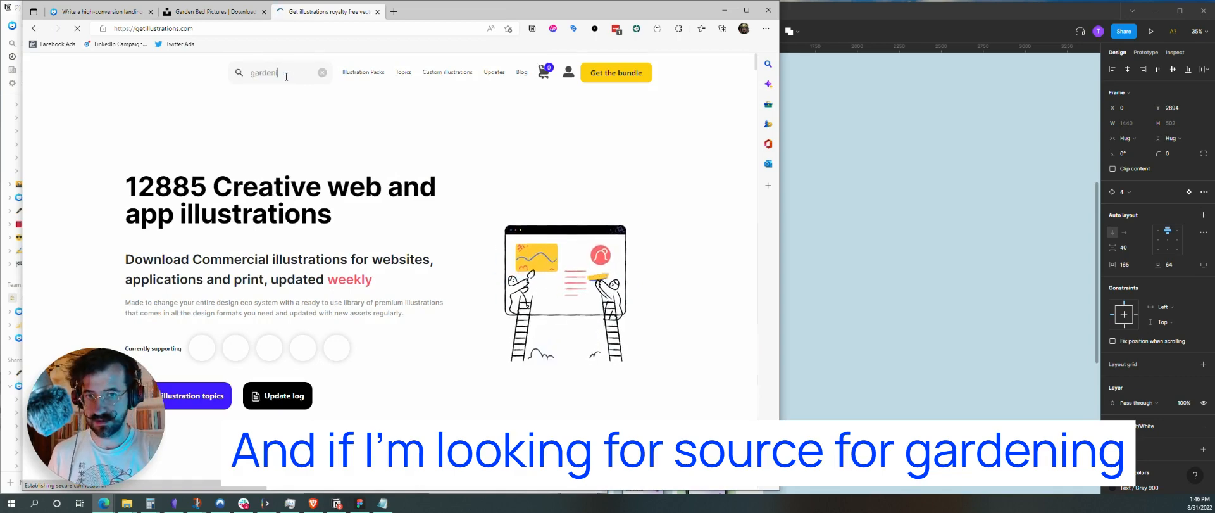
{"action": "type", "text": "ng"}
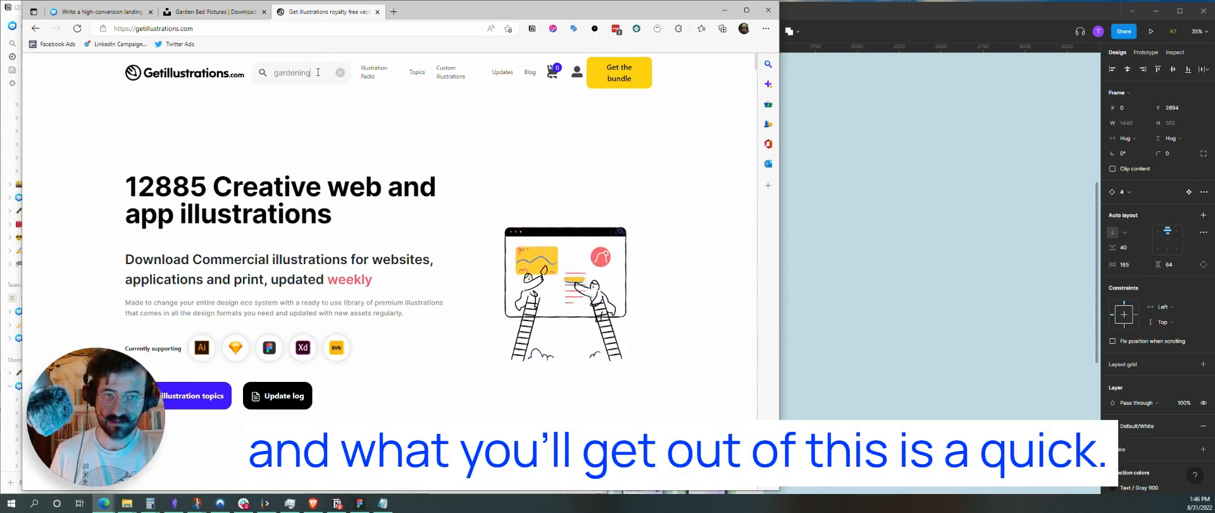
{"action": "key", "text": "Return"}
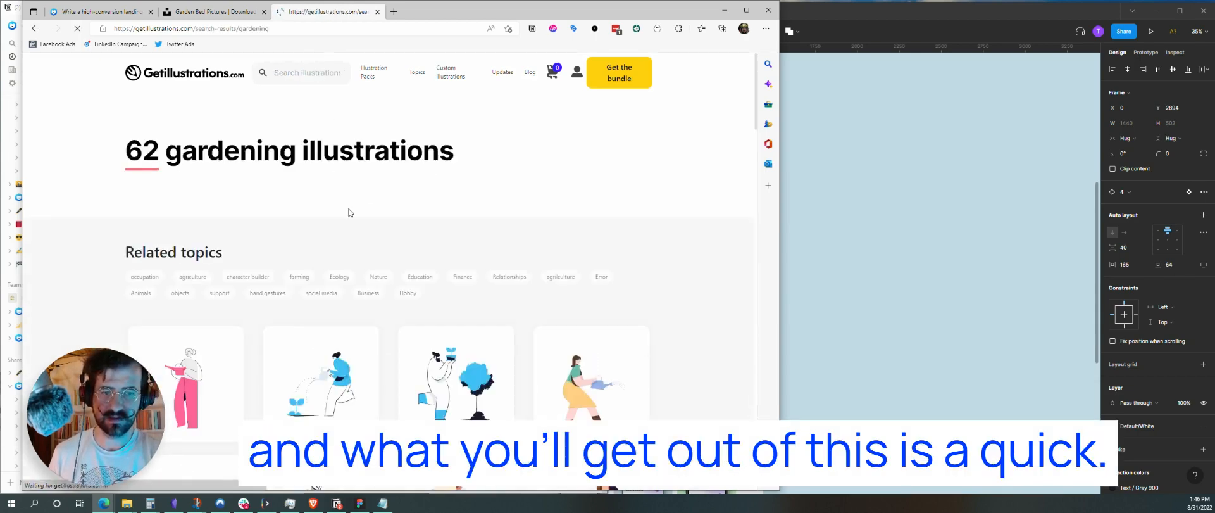
- Browse the gardening illustrations for a simple style that suits small images in the How it works section
{"action": "scroll", "coordinate": [577, 255], "scroll_direction": "down", "scroll_amount": 3}
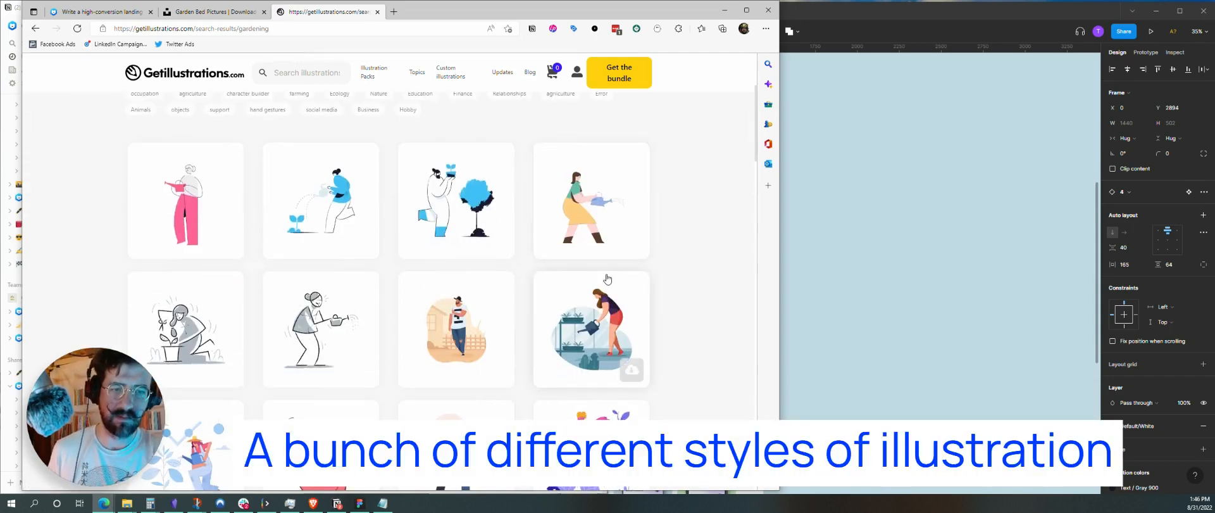
{"action": "scroll", "coordinate": [606, 278], "scroll_direction": "down", "scroll_amount": 2}
{"action": "scroll", "coordinate": [607, 278], "scroll_direction": "down", "scroll_amount": 3}
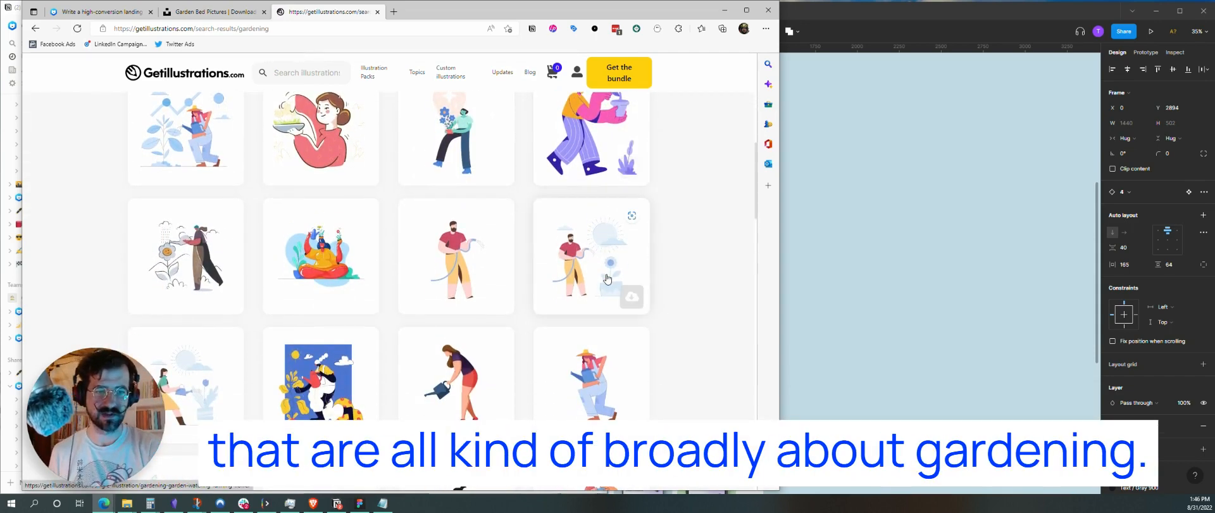
{"action": "scroll", "coordinate": [606, 278], "scroll_direction": "down", "scroll_amount": 1}
{"action": "scroll", "coordinate": [606, 278], "scroll_direction": "down", "scroll_amount": 8}
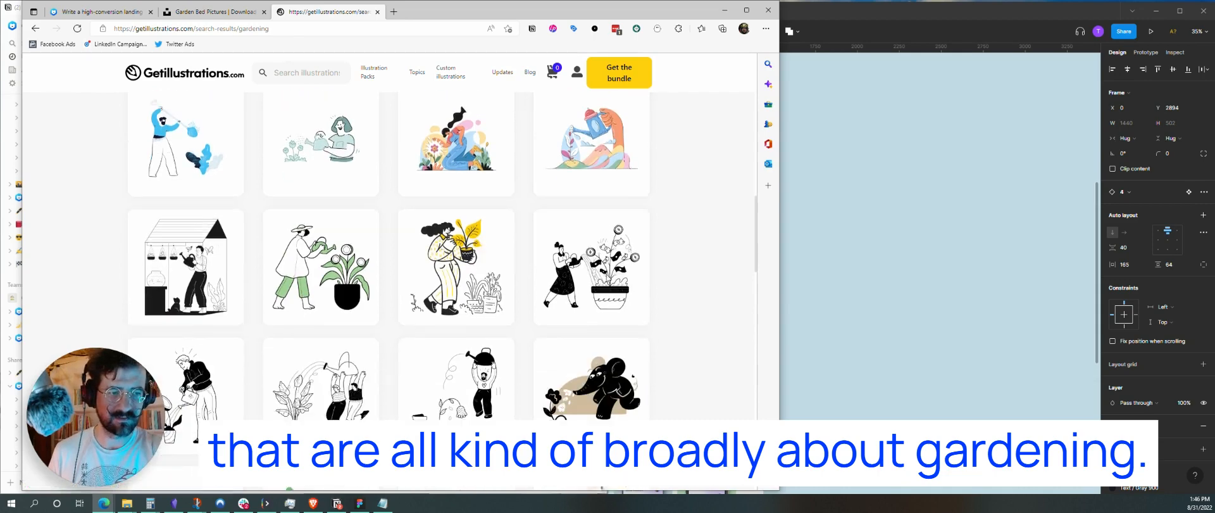
{"action": "scroll", "coordinate": [606, 278], "scroll_direction": "down", "scroll_amount": 3}
{"action": "scroll", "coordinate": [590, 307], "scroll_direction": "up", "scroll_amount": 3}
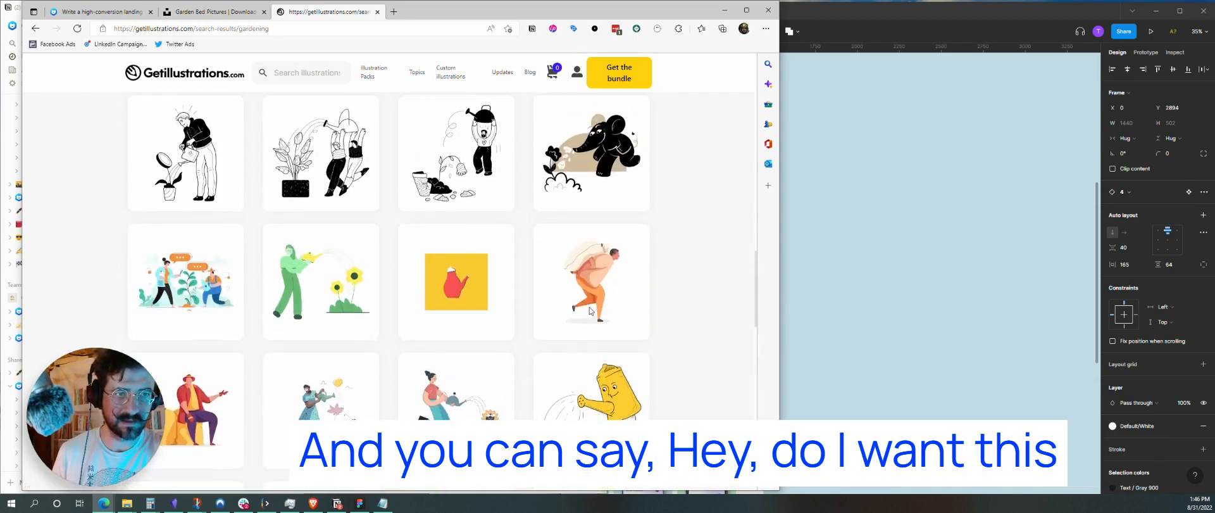
{"action": "scroll", "coordinate": [493, 324], "scroll_direction": "down", "scroll_amount": 2}
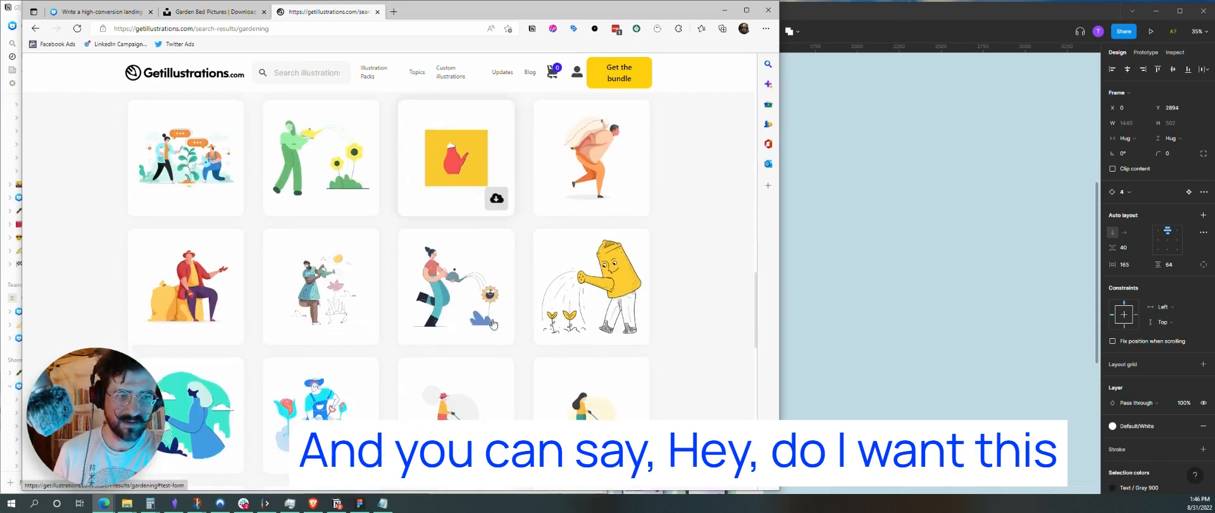
{"action": "scroll", "coordinate": [569, 290], "scroll_direction": "down", "scroll_amount": 4}
{"action": "scroll", "coordinate": [570, 290], "scroll_direction": "down", "scroll_amount": 3}
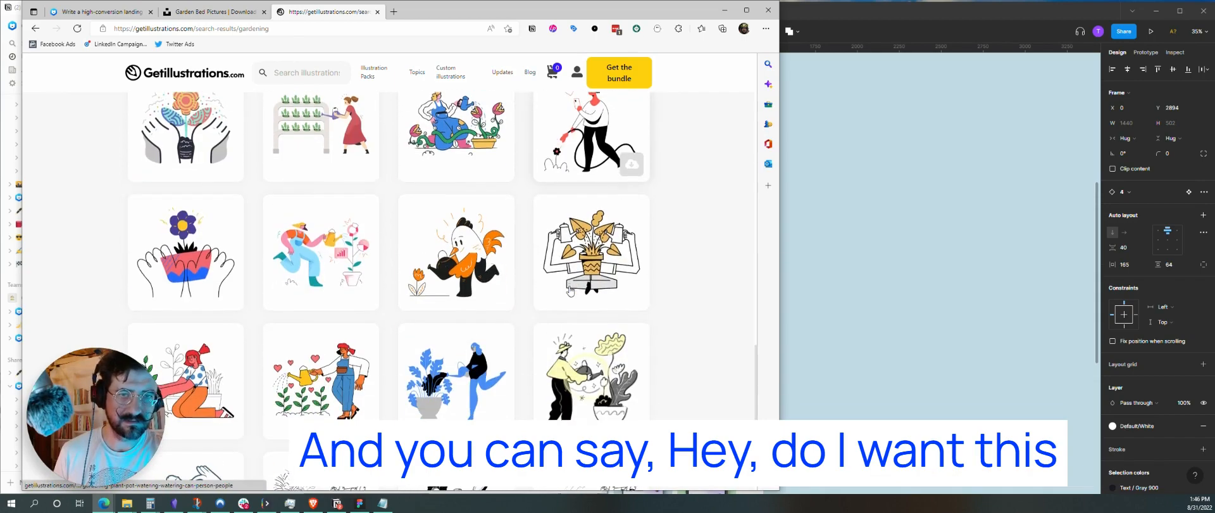
{"action": "scroll", "coordinate": [157, 249], "scroll_direction": "up", "scroll_amount": 2}
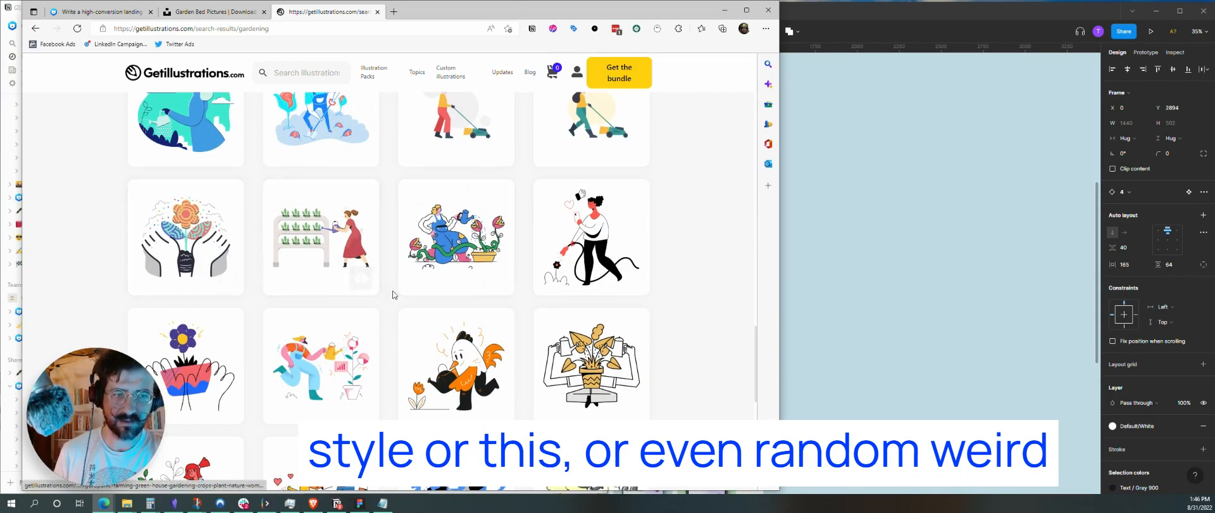
{"action": "scroll", "coordinate": [393, 294], "scroll_direction": "down", "scroll_amount": 5}
{"action": "scroll", "coordinate": [474, 190], "scroll_direction": "up", "scroll_amount": 2}
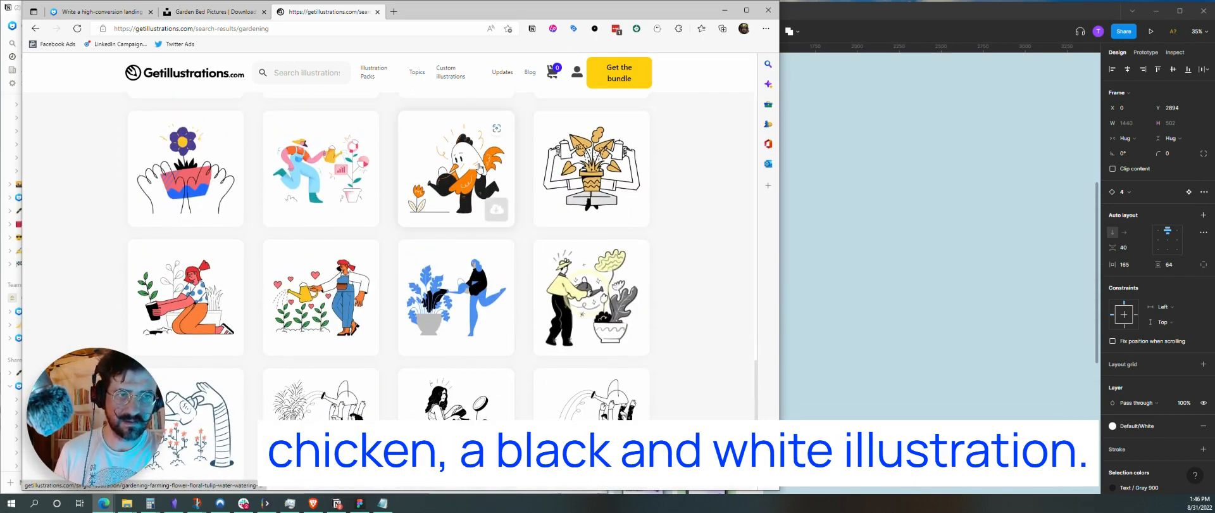
{"action": "scroll", "coordinate": [445, 323], "scroll_direction": "down", "scroll_amount": 2}
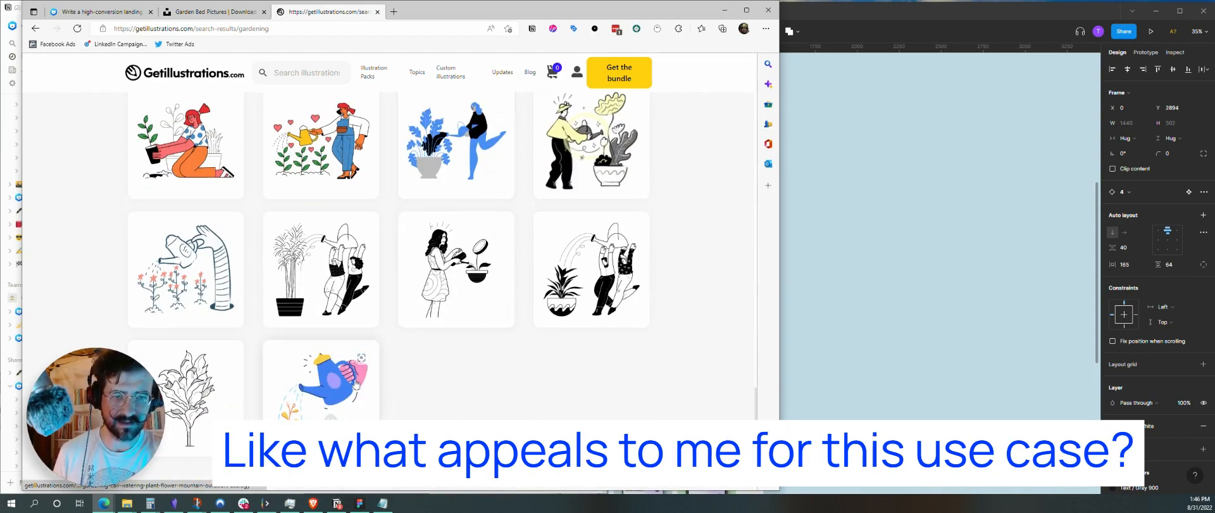
{"action": "scroll", "coordinate": [390, 363], "scroll_direction": "up", "scroll_amount": 14}
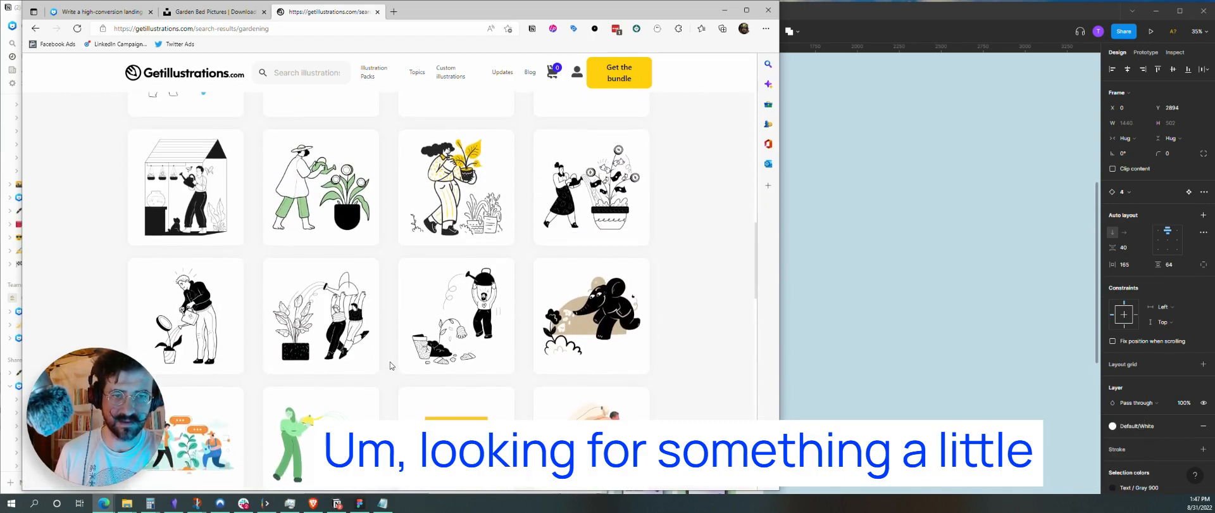
{"action": "scroll", "coordinate": [507, 256], "scroll_direction": "up", "scroll_amount": 2}
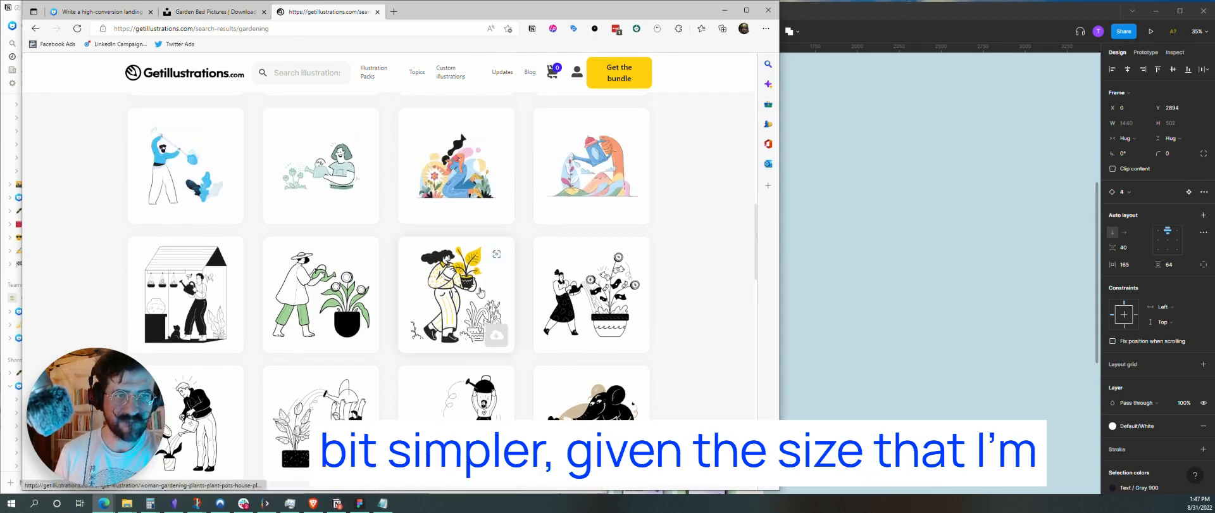
{"action": "scroll", "coordinate": [478, 291], "scroll_direction": "up", "scroll_amount": 5}
{"action": "scroll", "coordinate": [479, 291], "scroll_direction": "up", "scroll_amount": 5}
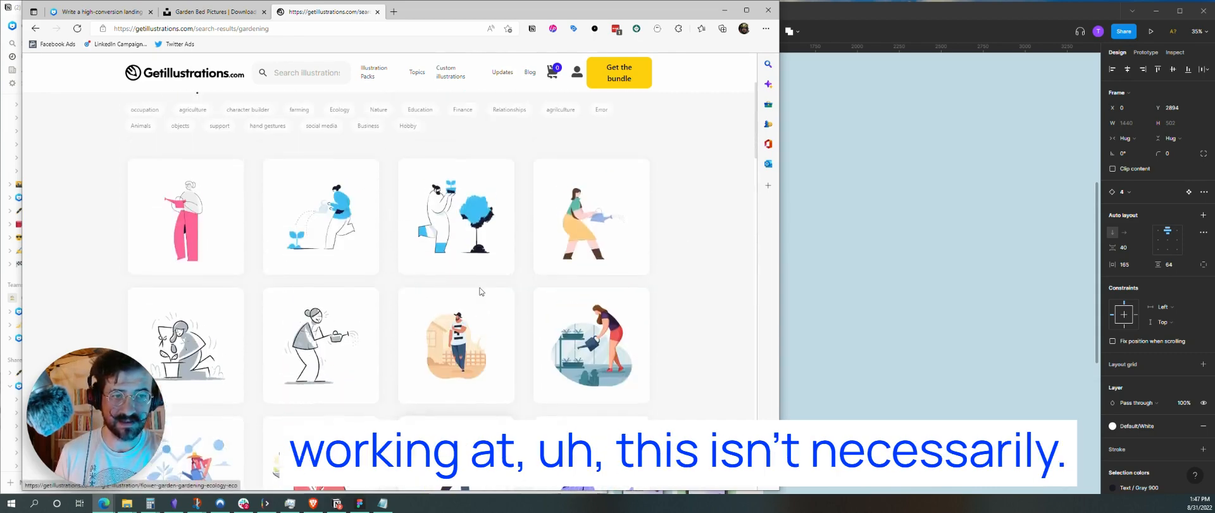
{"action": "scroll", "coordinate": [469, 318], "scroll_direction": "down", "scroll_amount": 4}
{"action": "scroll", "coordinate": [469, 318], "scroll_direction": "up", "scroll_amount": 3}
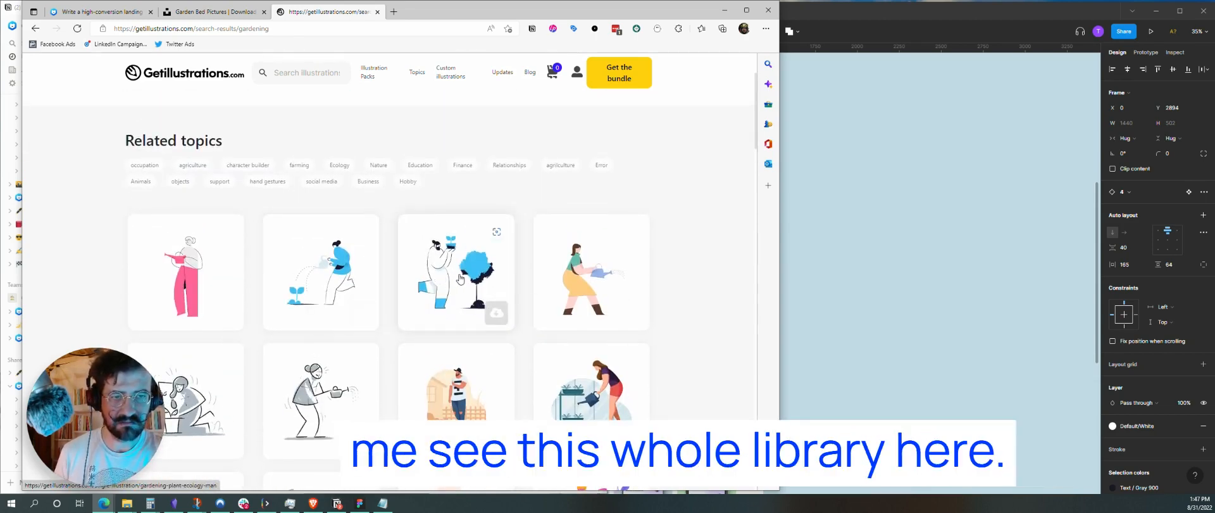
- Open the Zima Blue illustration pack from the man-with-plant agriculture illustration and look through its scenes for calling, scheduling and gardening images
{"action": "left_click", "coordinate": [456, 288]}
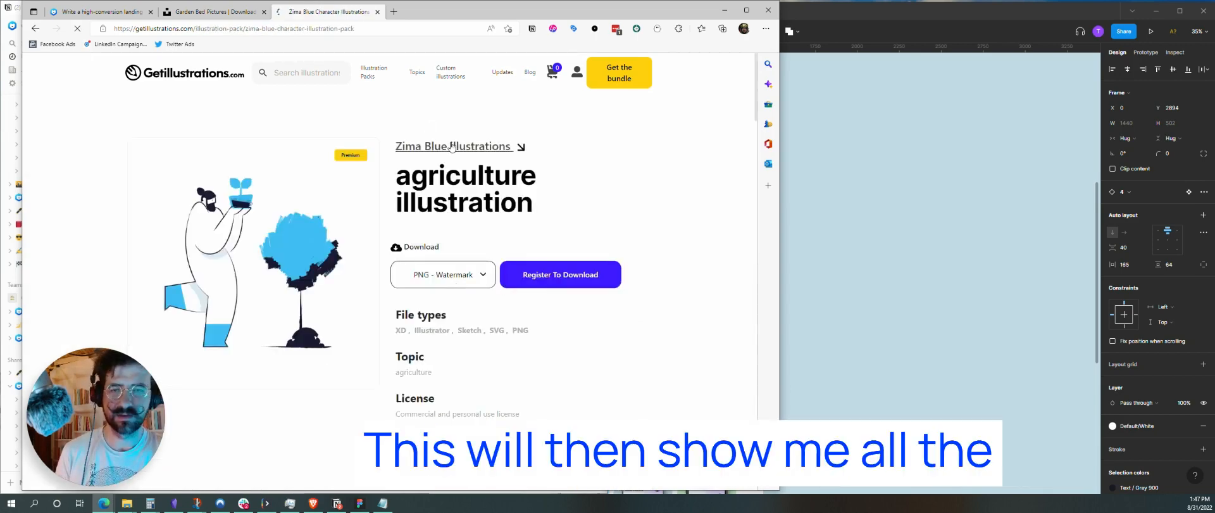
{"action": "scroll", "coordinate": [434, 306], "scroll_direction": "down", "scroll_amount": 10}
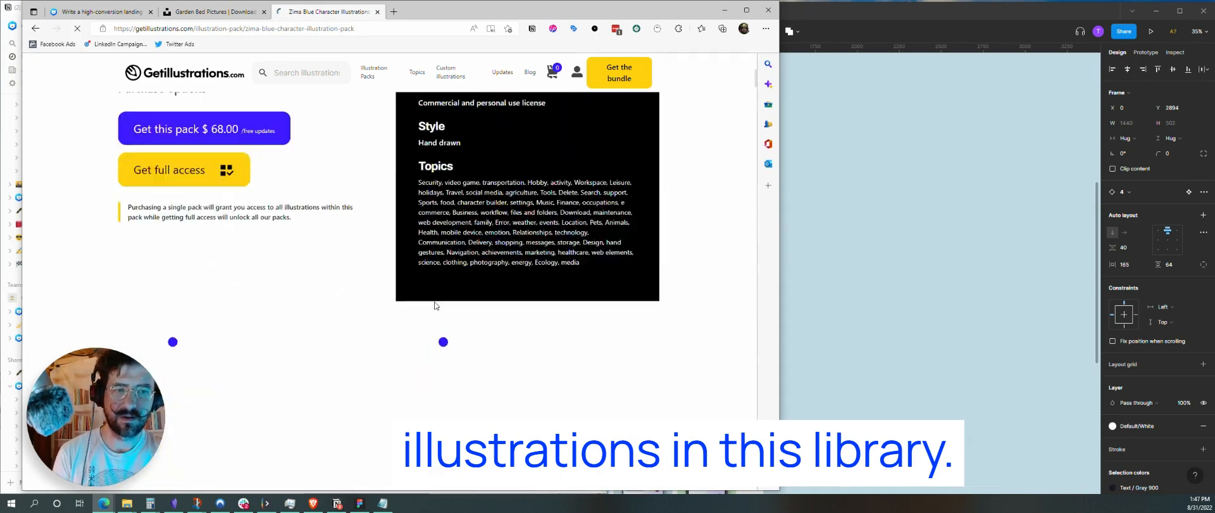
{"action": "scroll", "coordinate": [435, 397], "scroll_direction": "down", "scroll_amount": 4}
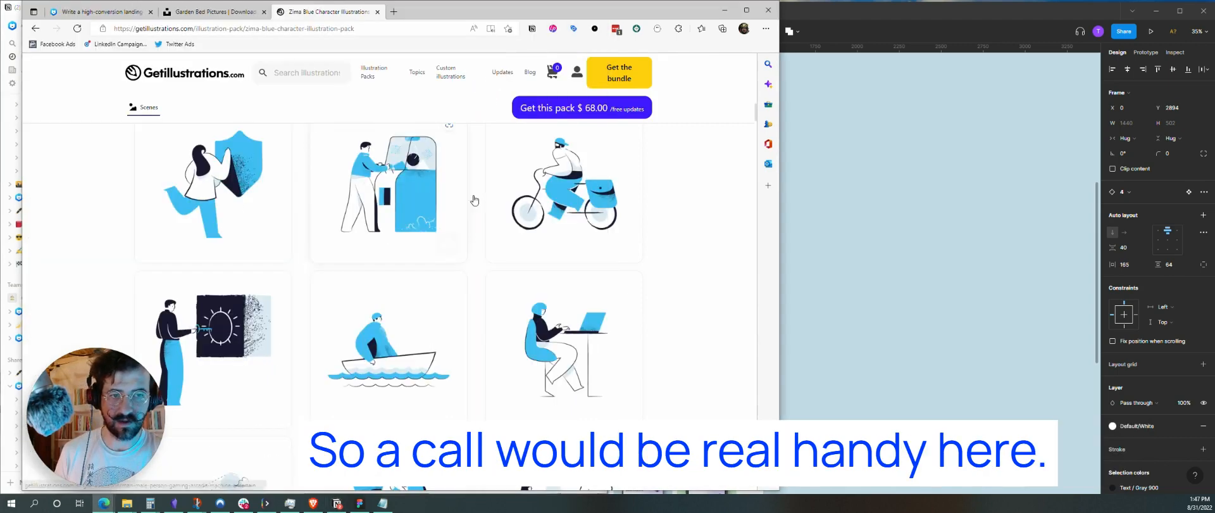
{"action": "scroll", "coordinate": [416, 256], "scroll_direction": "down", "scroll_amount": 8}
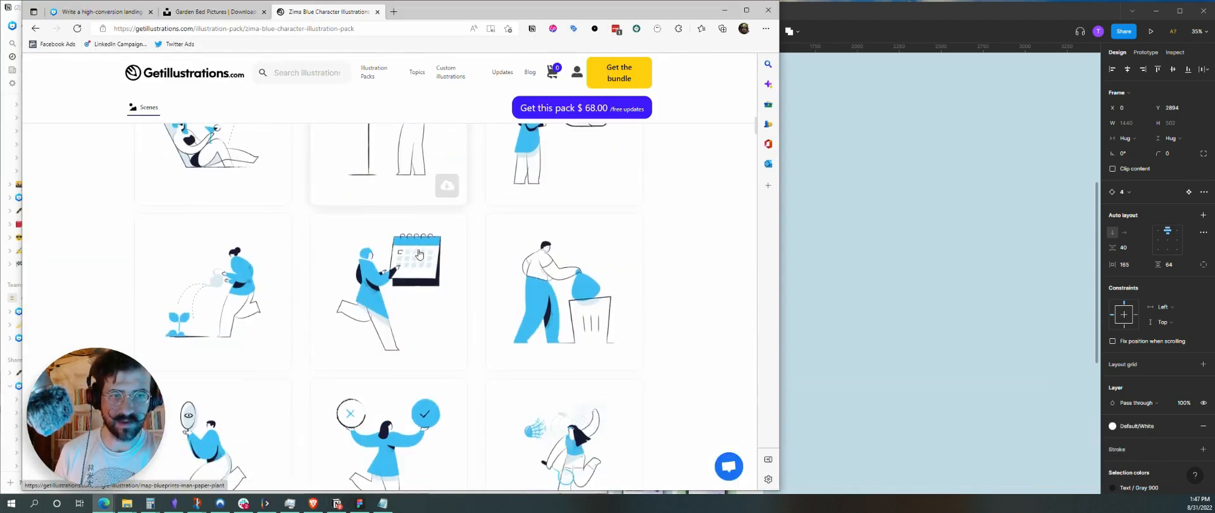
{"action": "scroll", "coordinate": [439, 261], "scroll_direction": "down", "scroll_amount": 6}
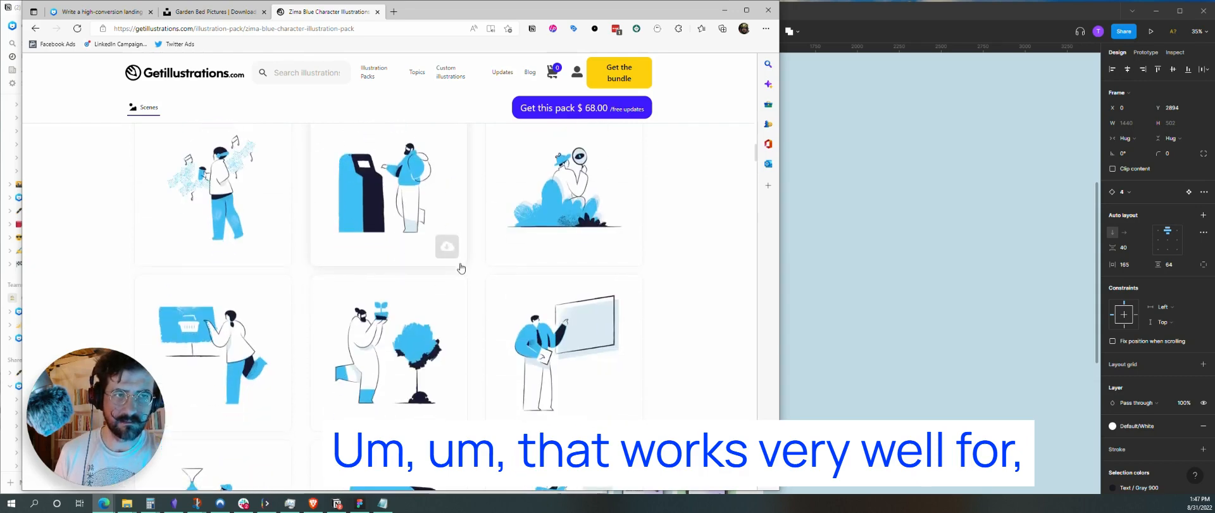
- Compare the Zima Blue scenes with the three steps in the Notion copy, looking for images of plant delivery and garden tending
{"action": "key", "text": "alt+Tab"}
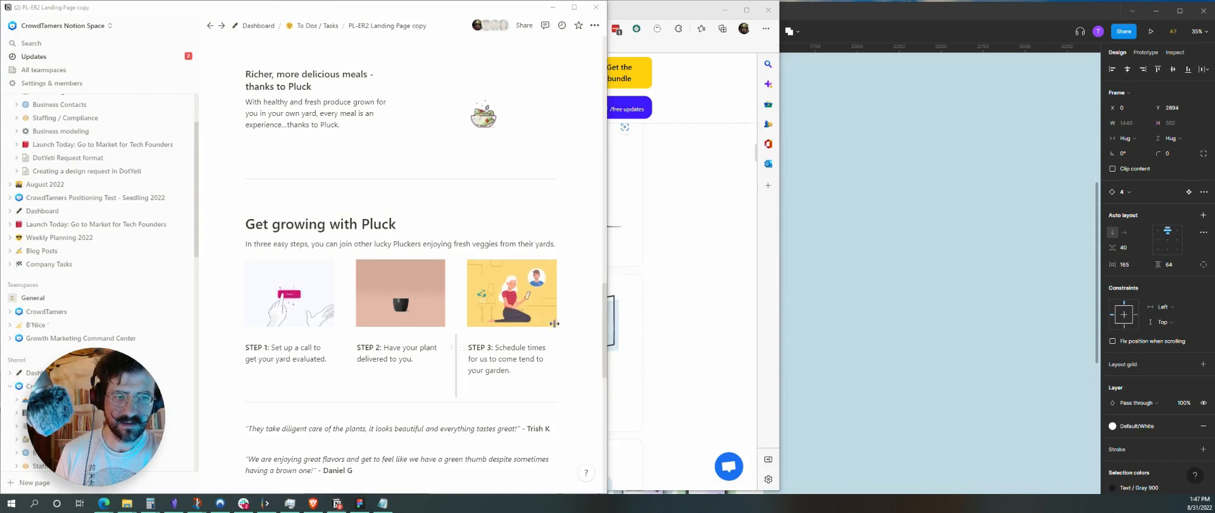
{"action": "key", "text": "alt+Tab"}
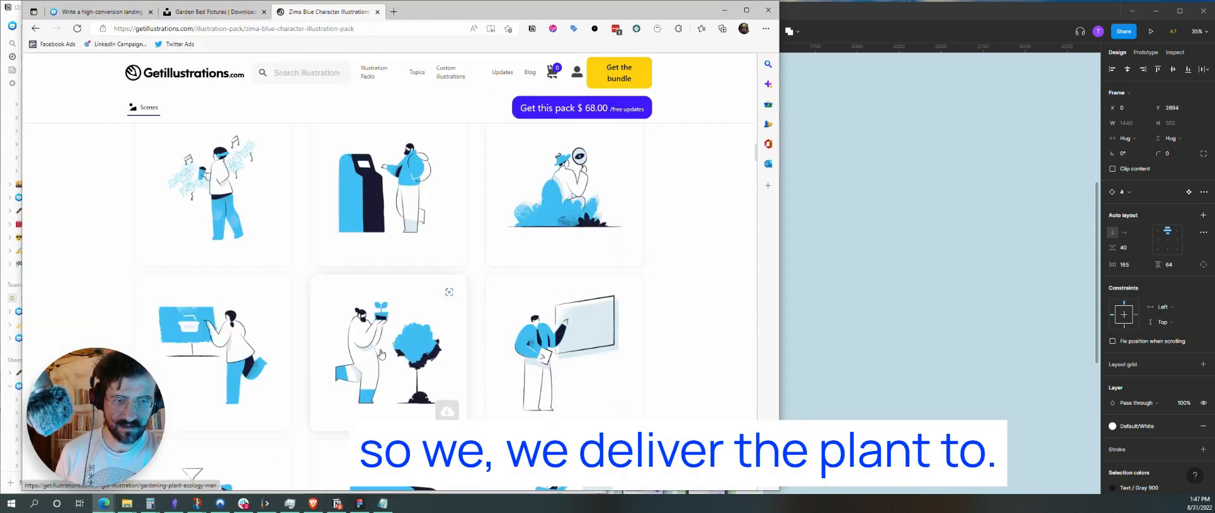
{"action": "key", "text": "alt+Tab"}
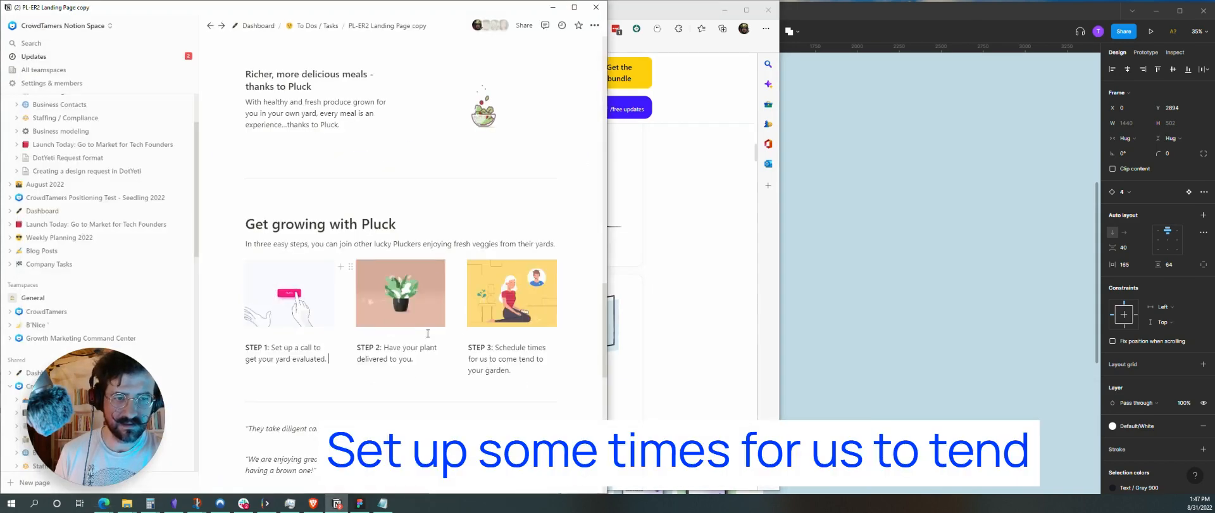
{"action": "left_click", "coordinate": [657, 287]}
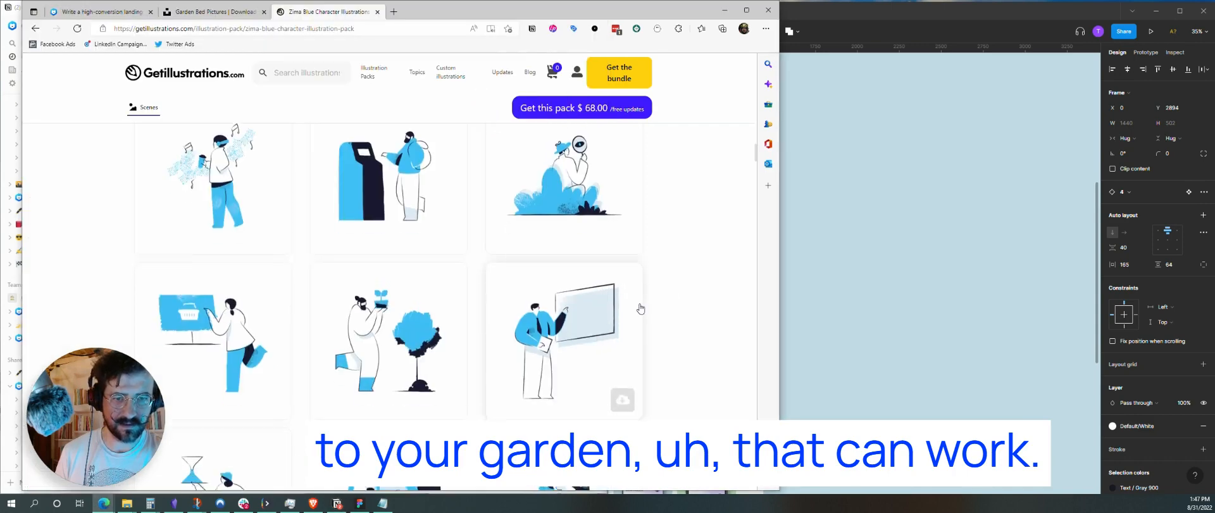
{"action": "scroll", "coordinate": [641, 308], "scroll_direction": "down", "scroll_amount": 3}
{"action": "scroll", "coordinate": [379, 309], "scroll_direction": "down", "scroll_amount": 1}
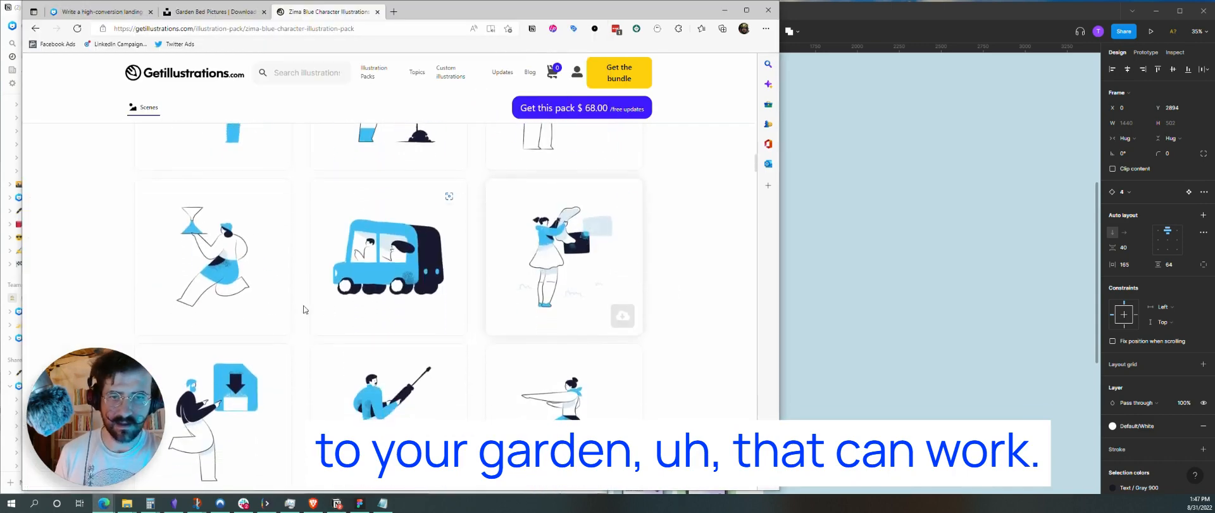
- Look through the remaining Zima Blue scenes for images that suit the steps of the How it works section
{"action": "scroll", "coordinate": [483, 266], "scroll_direction": "down", "scroll_amount": 4}
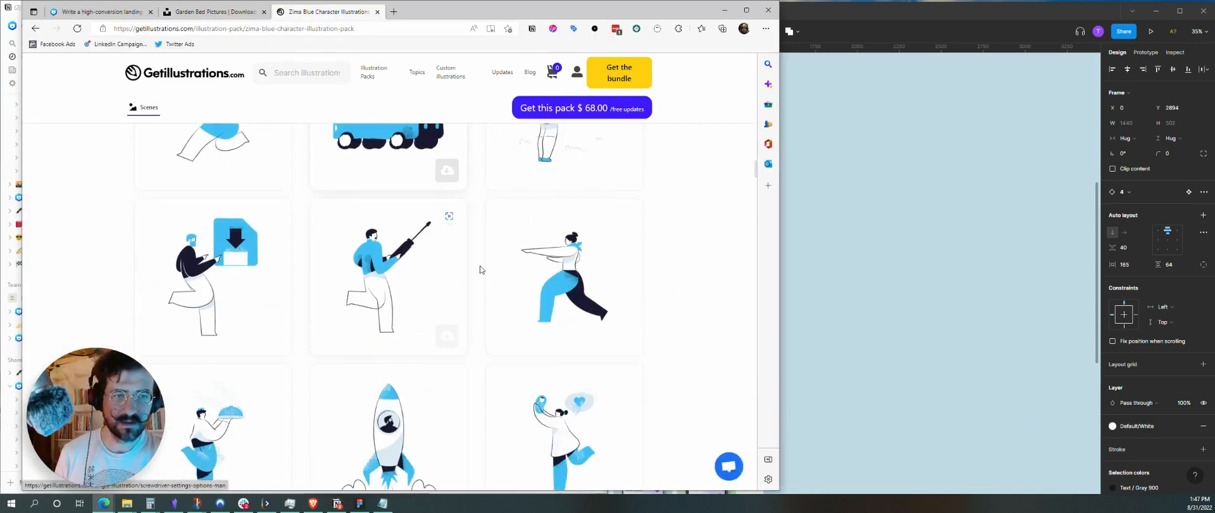
{"action": "scroll", "coordinate": [469, 259], "scroll_direction": "down", "scroll_amount": 4}
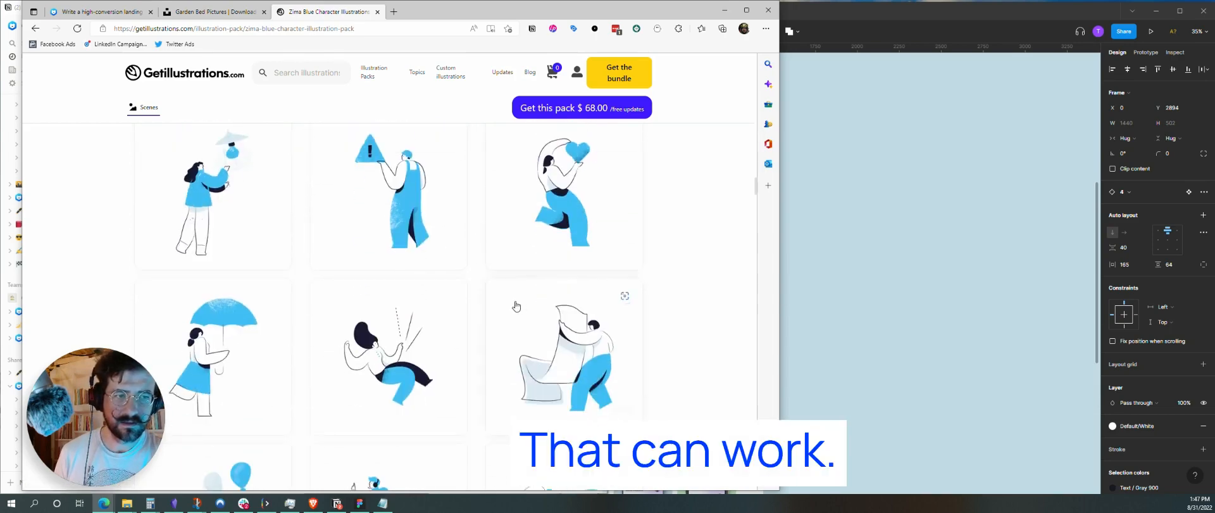
{"action": "scroll", "coordinate": [544, 247], "scroll_direction": "down", "scroll_amount": 10}
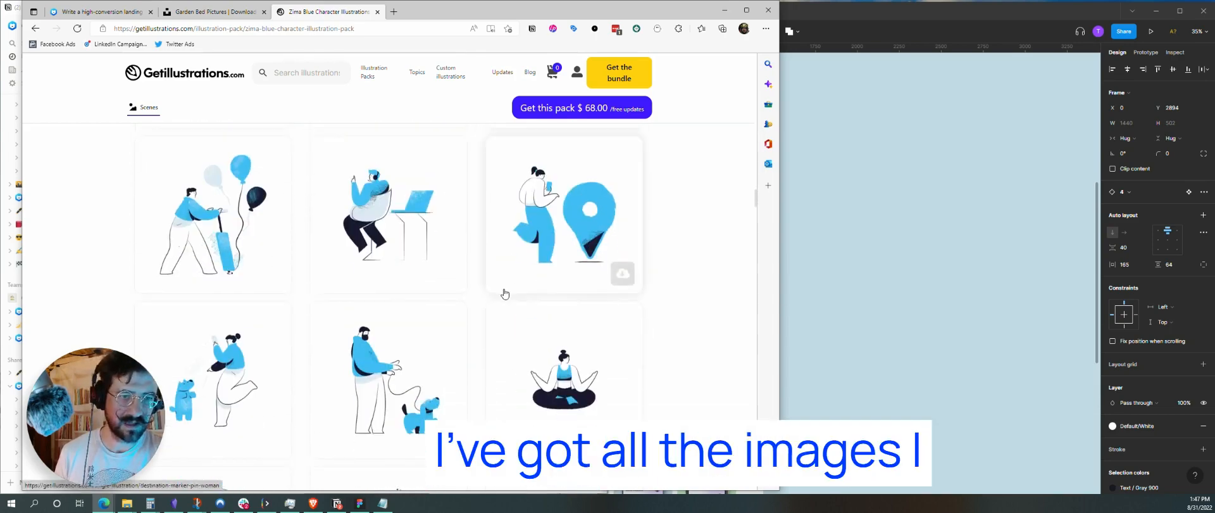
{"action": "scroll", "coordinate": [505, 293], "scroll_direction": "down", "scroll_amount": 5}
{"action": "scroll", "coordinate": [523, 335], "scroll_direction": "up", "scroll_amount": 7}
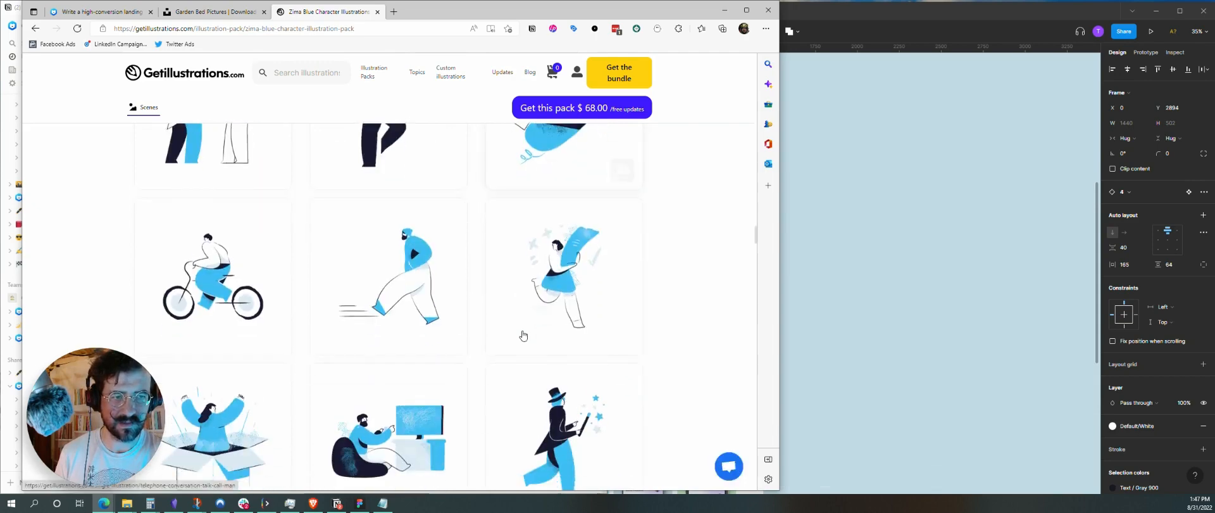
{"action": "scroll", "coordinate": [523, 336], "scroll_direction": "up", "scroll_amount": 10}
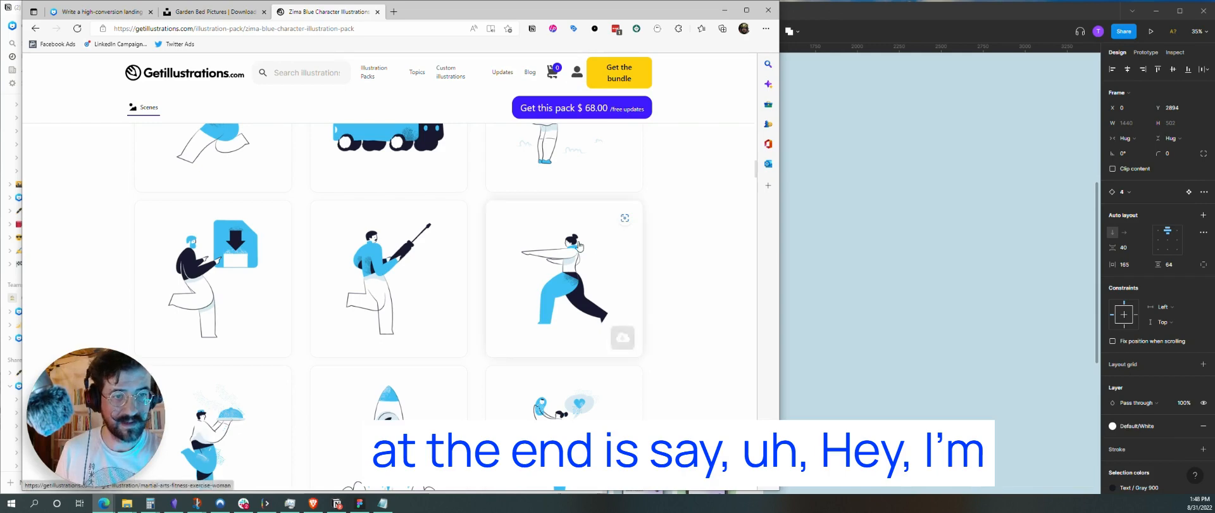
{"action": "scroll", "coordinate": [588, 168], "scroll_direction": "up", "scroll_amount": 2}
- Log in to the Getillustrations account with the saved registered email and account password
{"action": "left_click", "coordinate": [577, 71]}
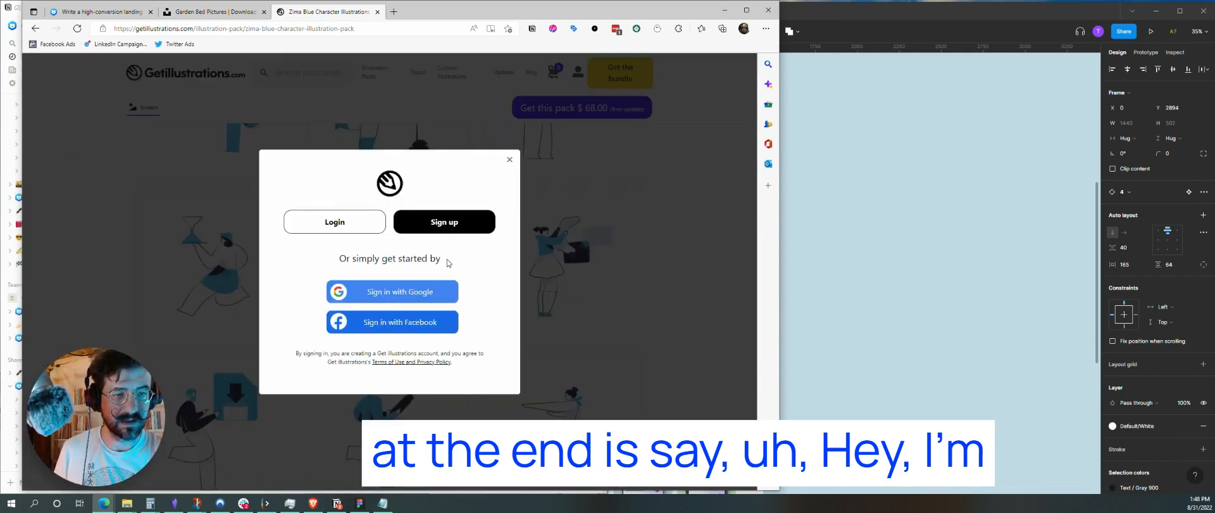
{"action": "left_click", "coordinate": [343, 220]}
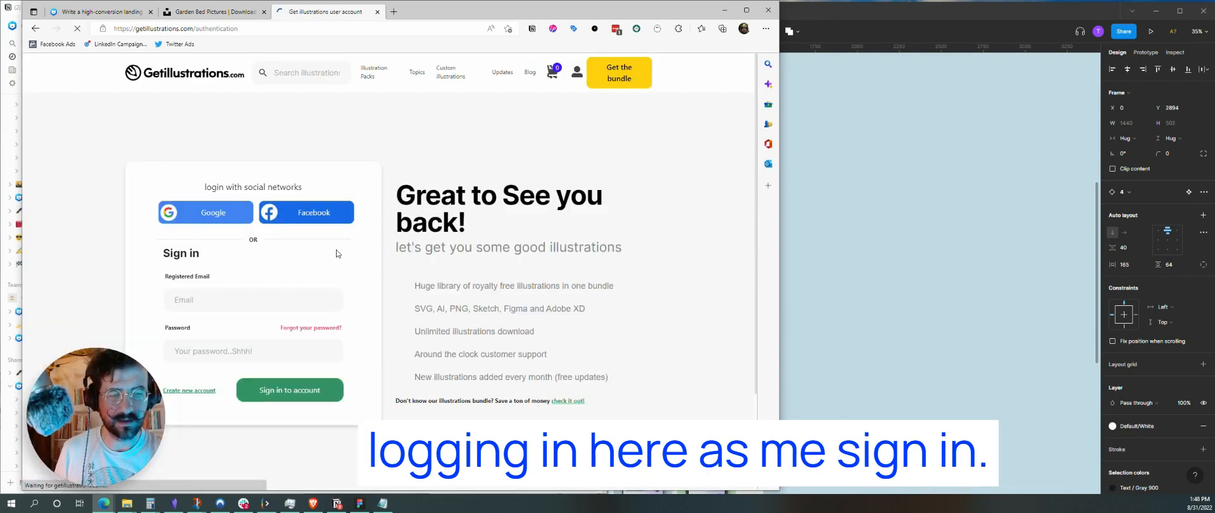
{"action": "left_click", "coordinate": [316, 301]}
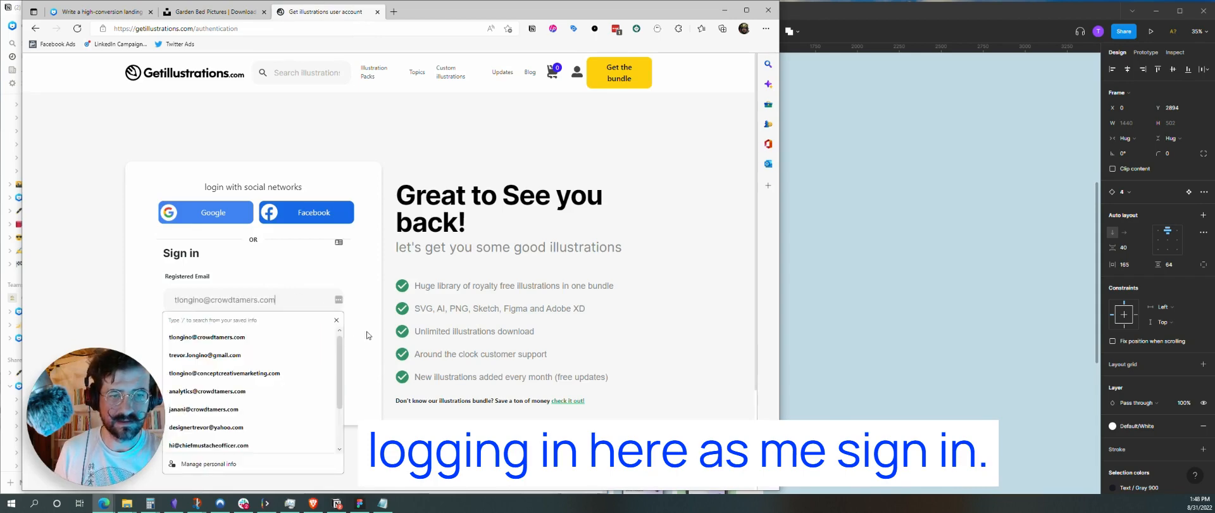
{"action": "right_click", "coordinate": [363, 362]}
{"action": "left_click", "coordinate": [311, 392]}
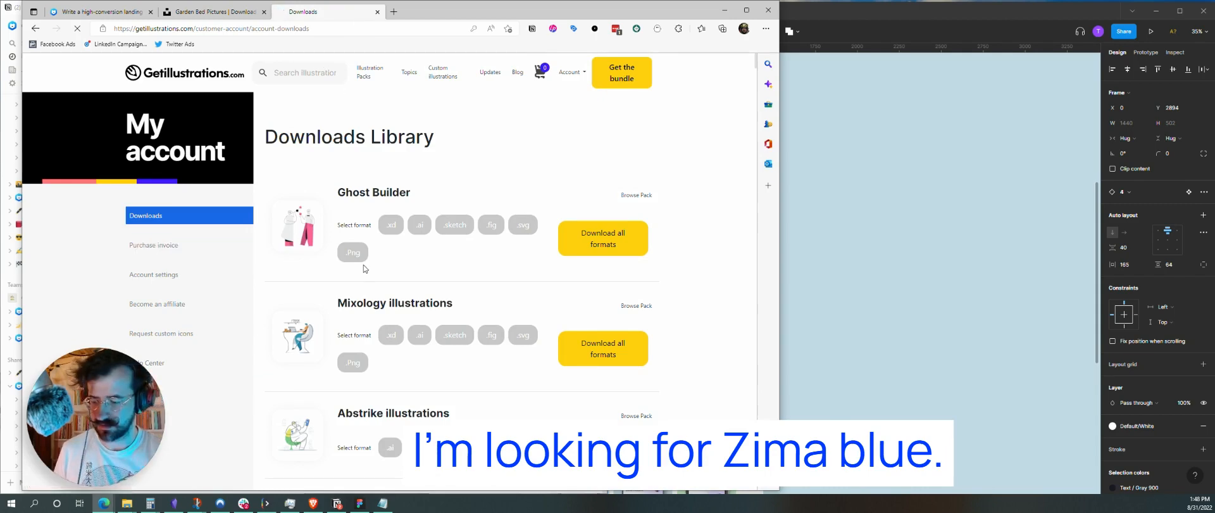
- Find the Zima Blue illustrations by searching the downloads library for "zima" and download the pack in .svg format
{"action": "key", "text": "ctrl+f"}
{"action": "type", "text": "zima"}
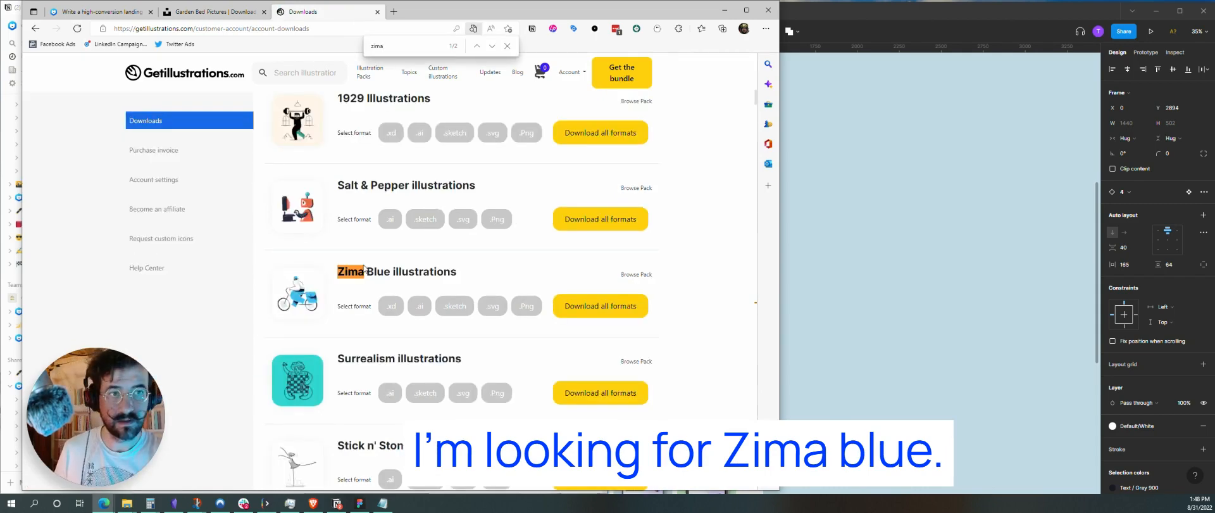
{"action": "key", "text": "Return"}
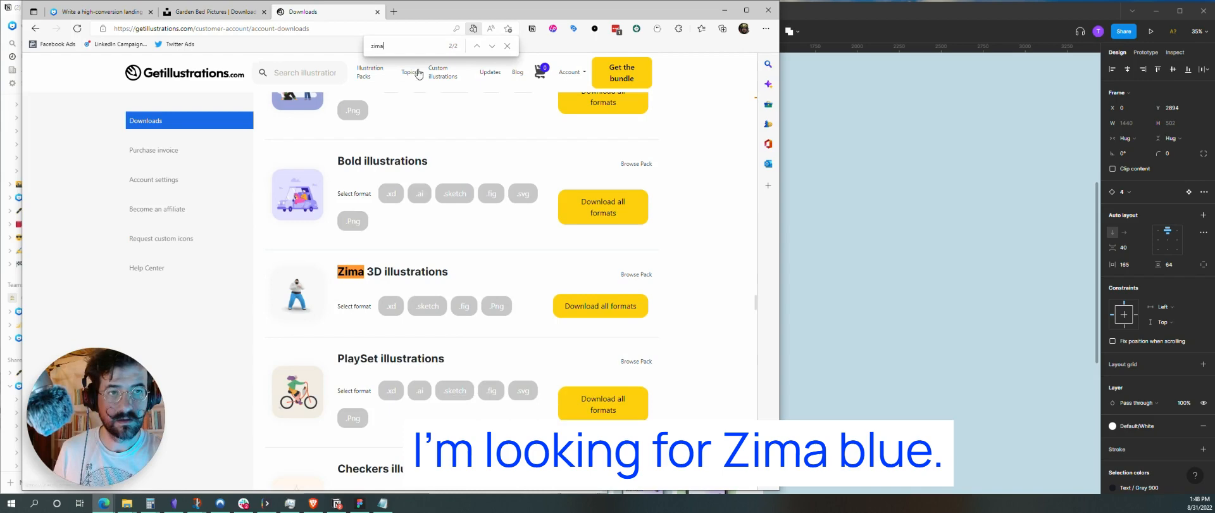
{"action": "left_click", "coordinate": [477, 46]}
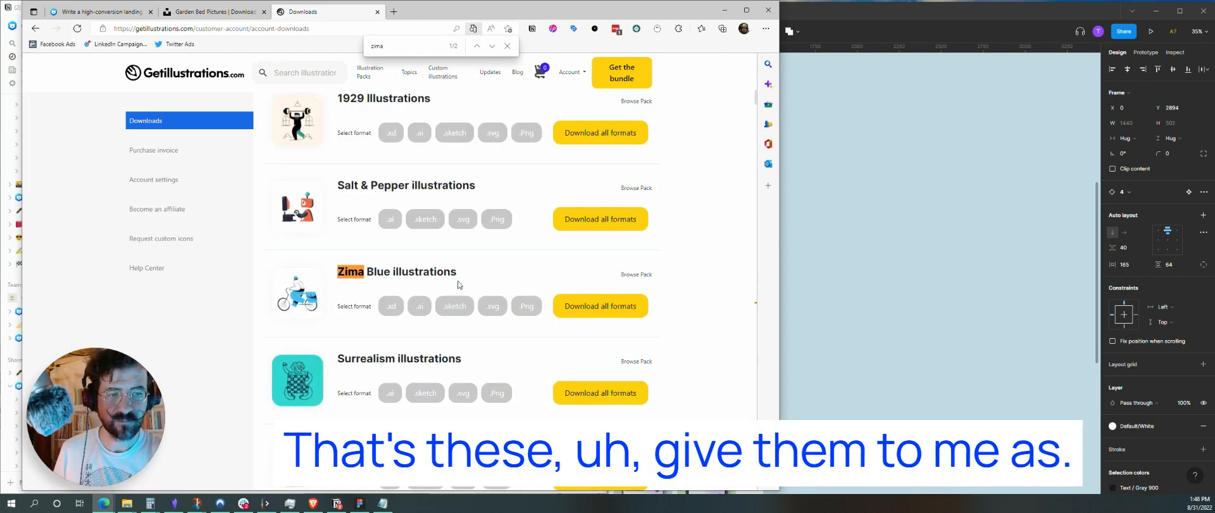
{"action": "left_click", "coordinate": [499, 310]}
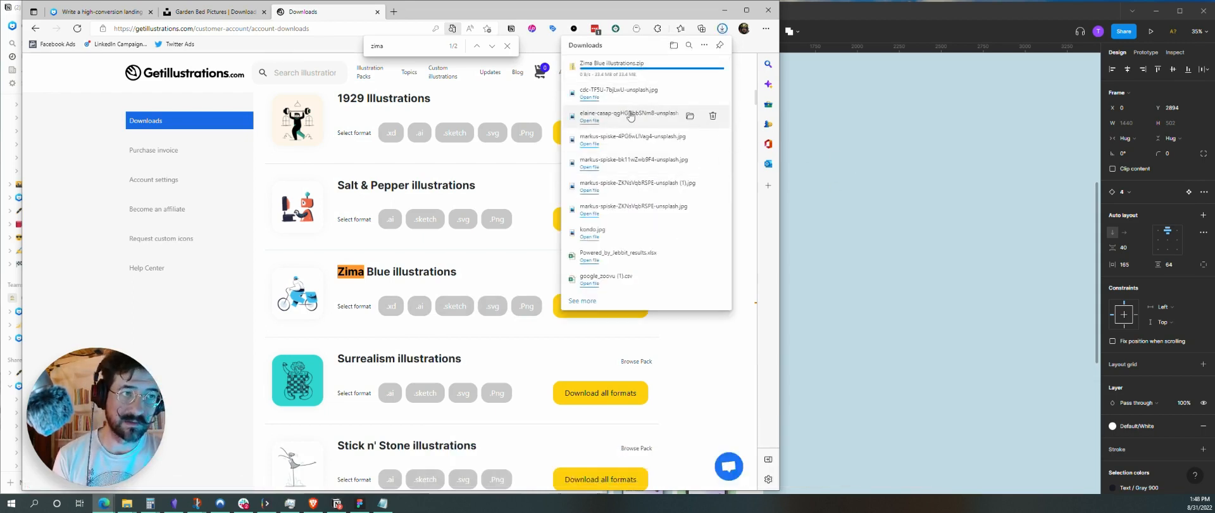
- Show the downloaded Zima Blue Illustrations zip in its folder and extract all its files
{"action": "left_click", "coordinate": [660, 67]}
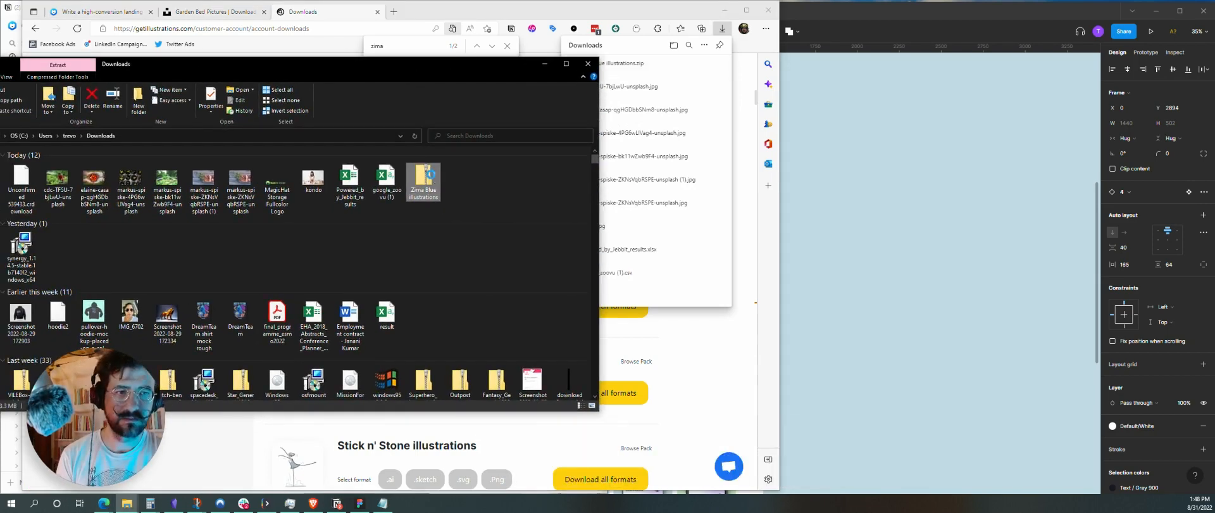
{"action": "right_click", "coordinate": [432, 174]}
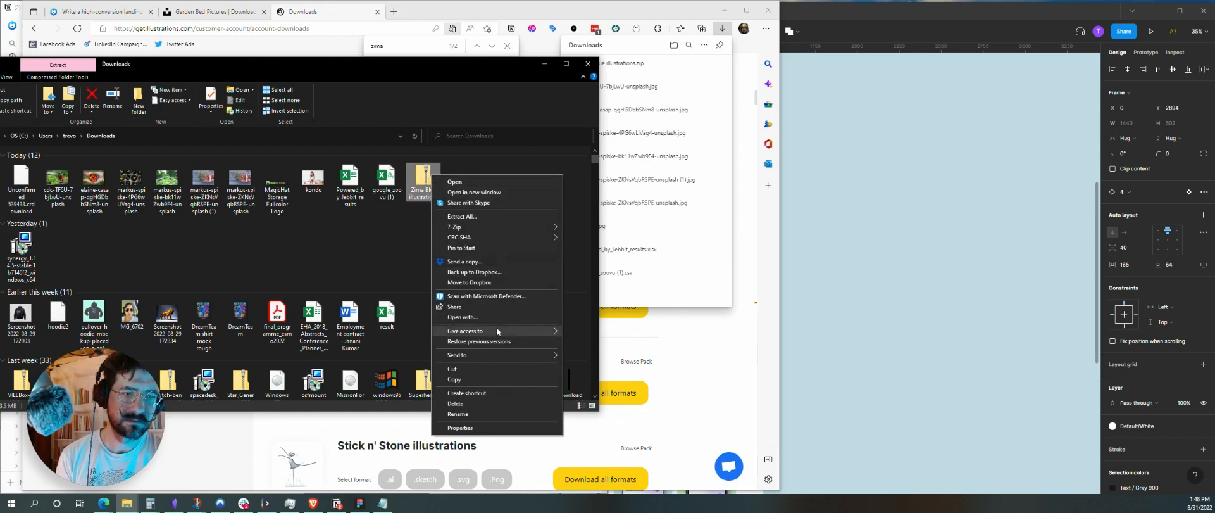
{"action": "left_click", "coordinate": [498, 218]}
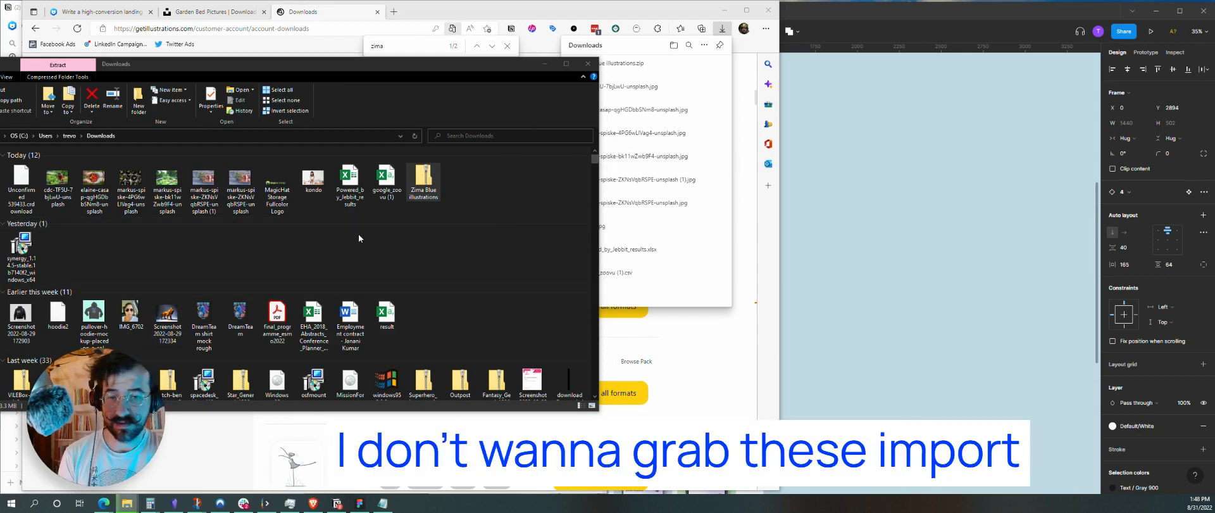
- Switch to Figma and change the "Real Stories from Real Customers" testimonial heading to "People can't get Plucking enough"
{"action": "left_click", "coordinate": [824, 198]}
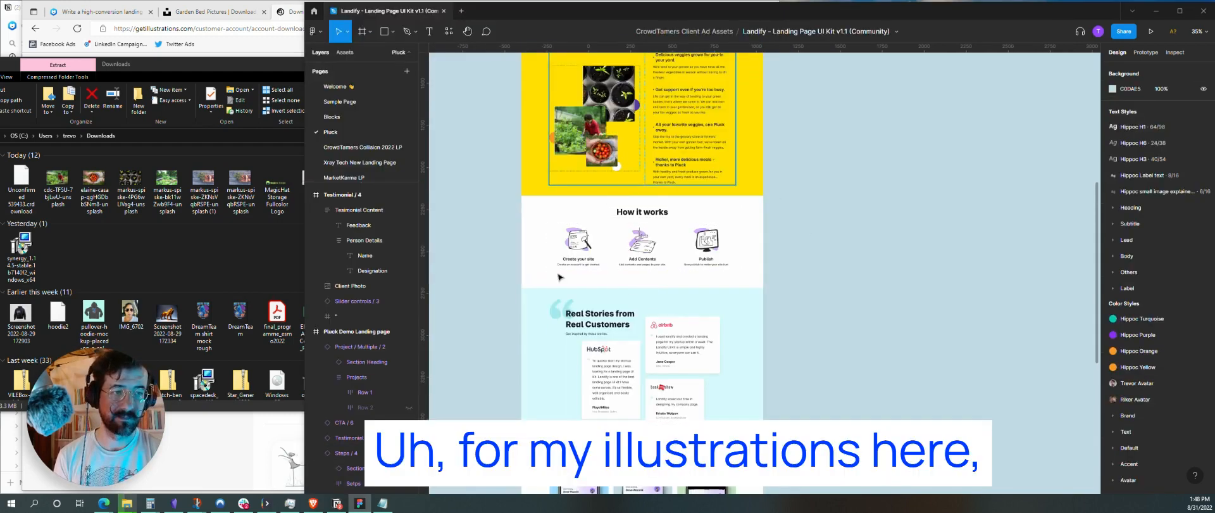
{"action": "scroll", "coordinate": [566, 239], "scroll_direction": "up", "scroll_amount": 3, "text": "ctrl"}
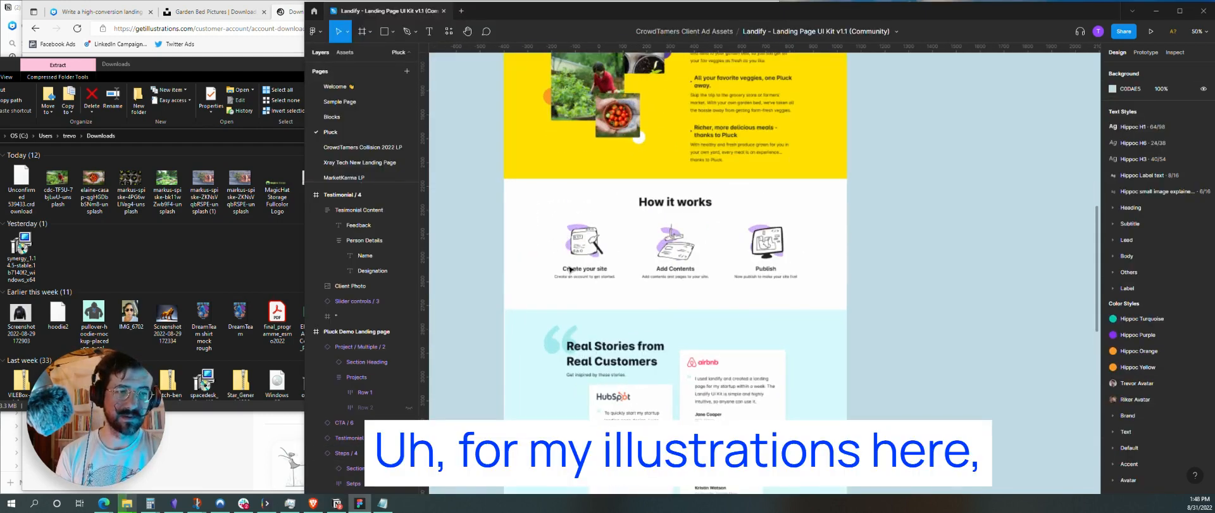
{"action": "scroll", "coordinate": [598, 405], "scroll_direction": "down", "scroll_amount": 5}
{"action": "scroll", "coordinate": [599, 405], "scroll_direction": "down", "scroll_amount": 3}
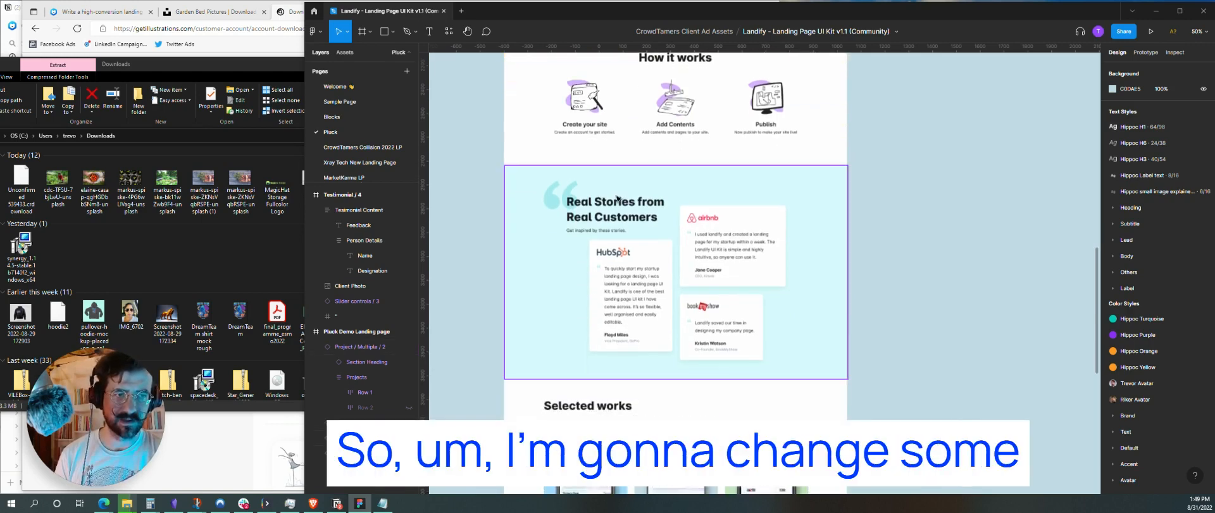
{"action": "left_click", "coordinate": [623, 218]}
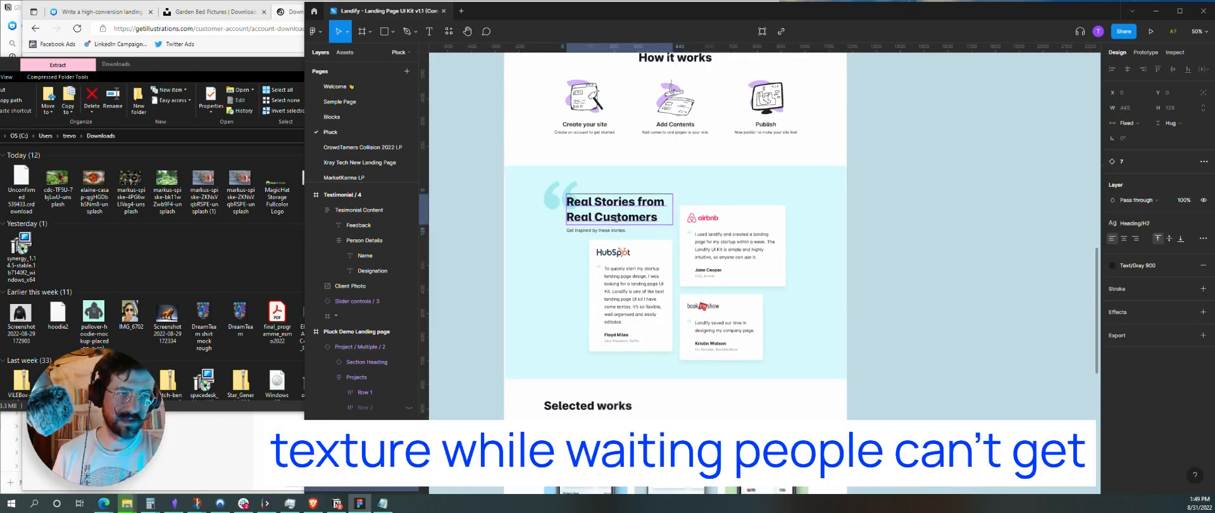
{"action": "double_click", "coordinate": [614, 219]}
{"action": "type", "text": "People can"}
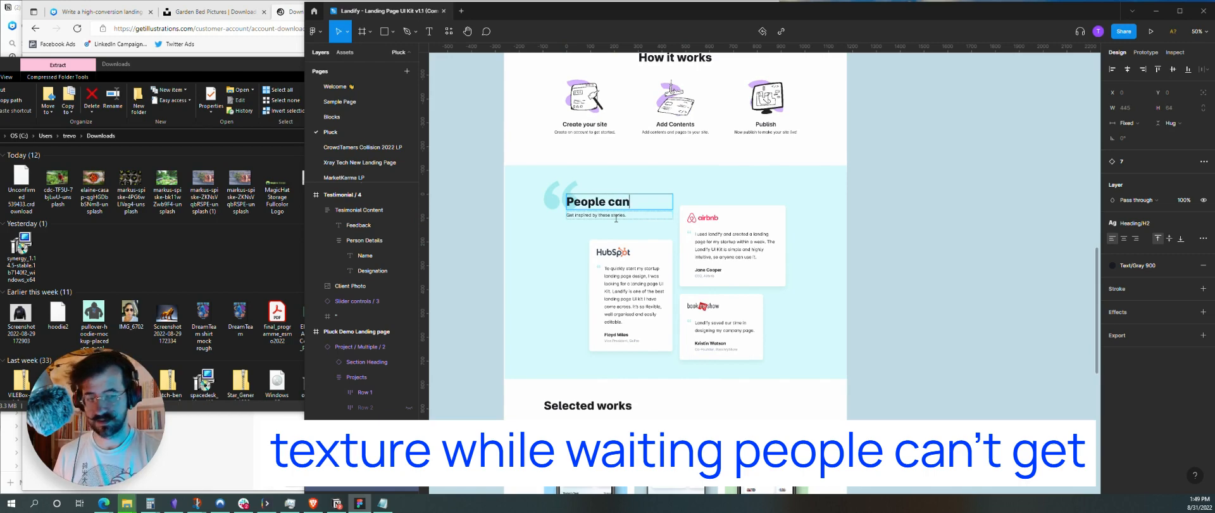
{"action": "type", "text": "'t e"}
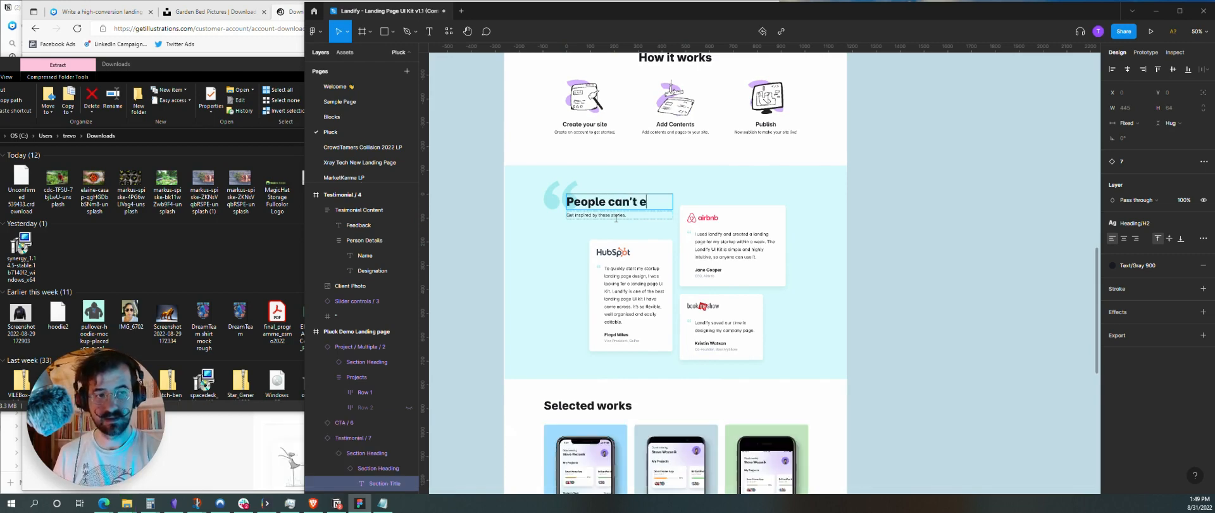
{"action": "key", "text": "BackSpace"}
{"action": "type", "text": "g"}
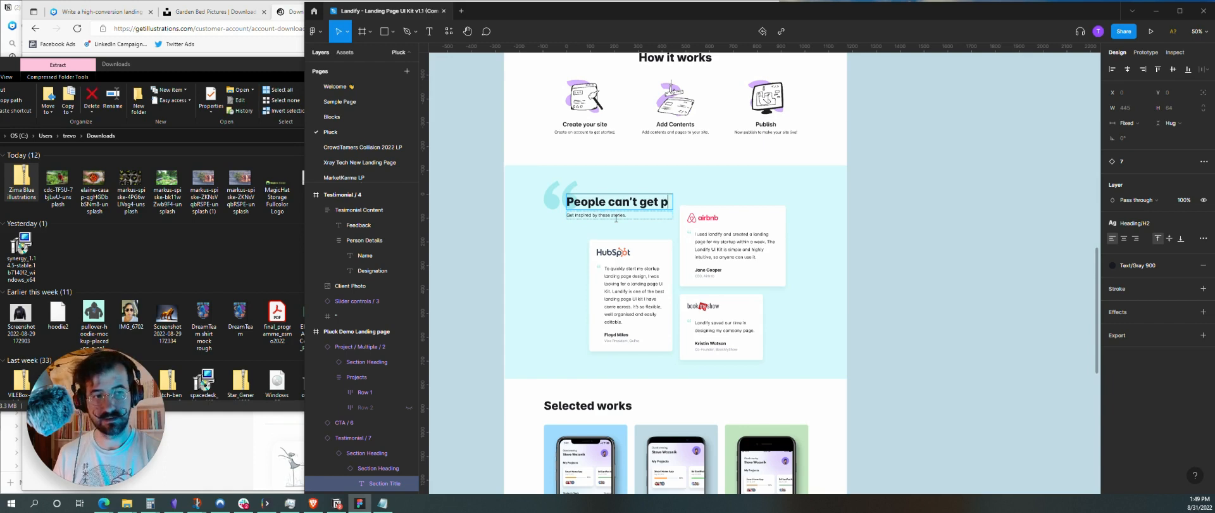
{"action": "type", "text": "et Plu"}
{"action": "type", "text": "c"}
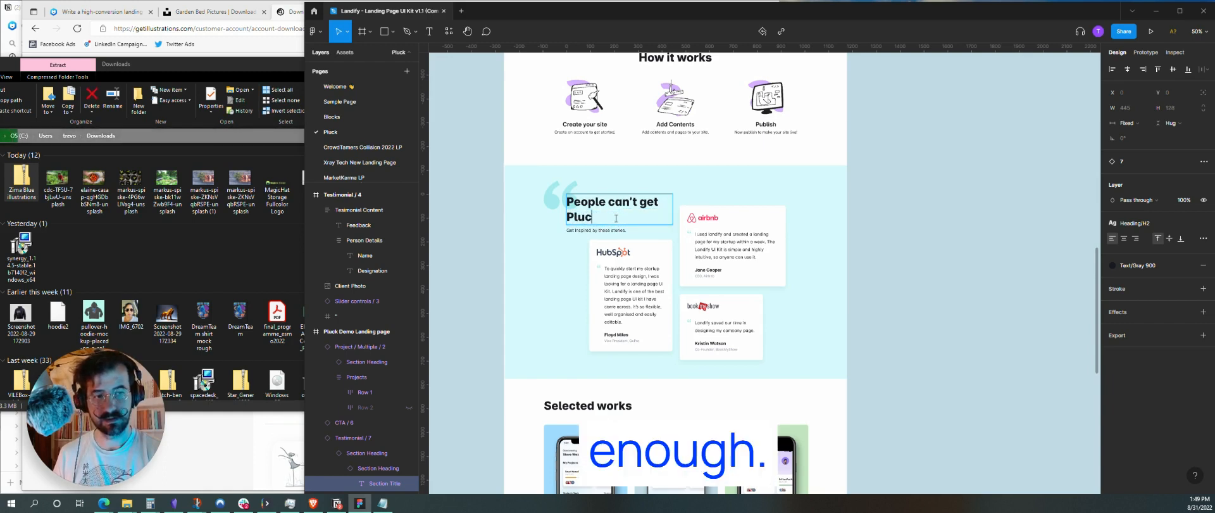
{"action": "type", "text": "king enough"}
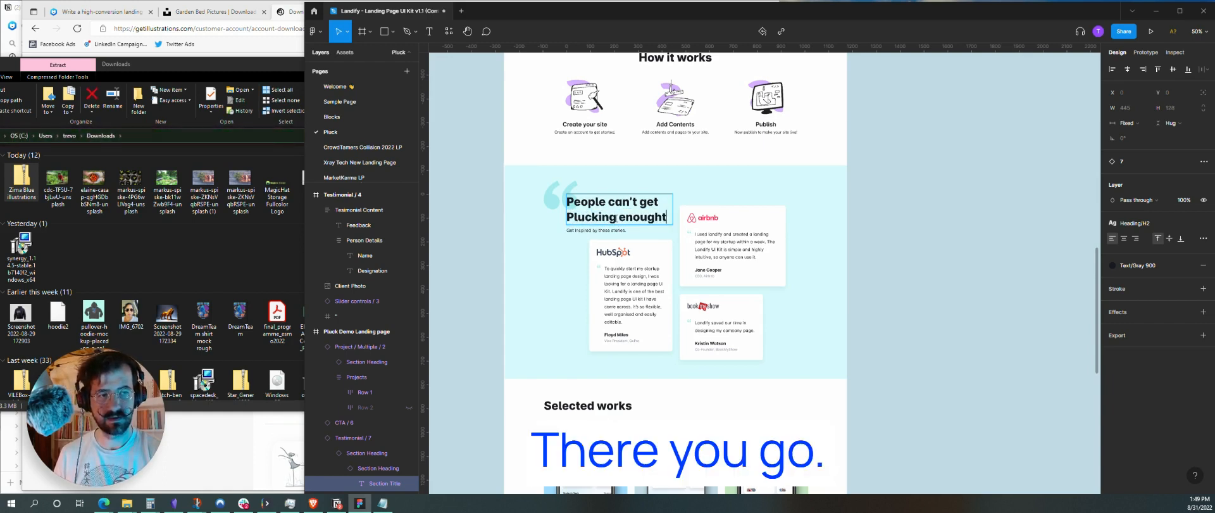
- Replace the description under the testimonial heading with "Our customers love us. You will, too!"
{"action": "double_click", "coordinate": [591, 232]}
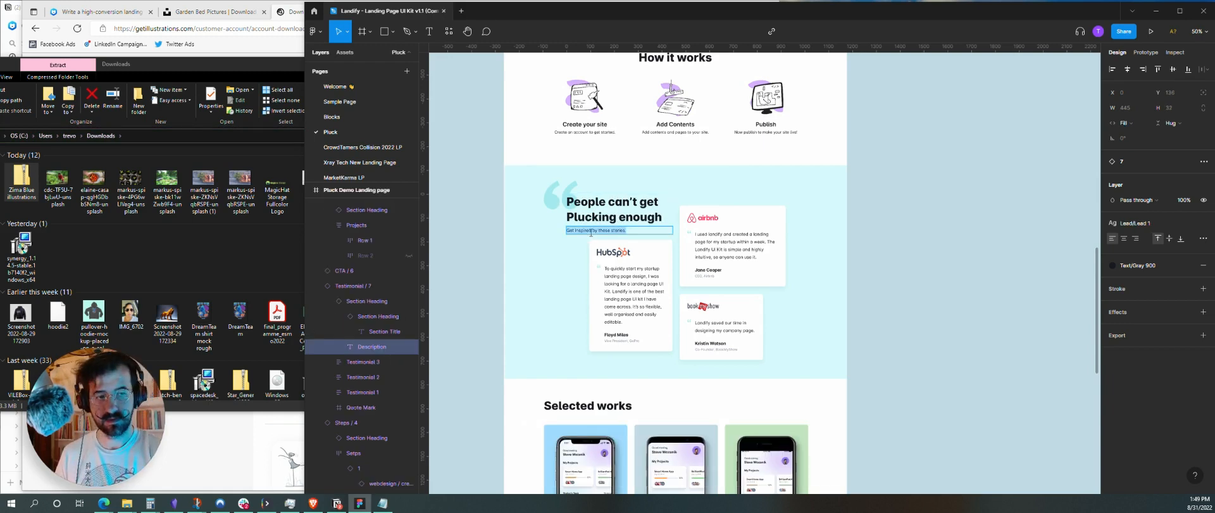
{"action": "type", "text": "Our"}
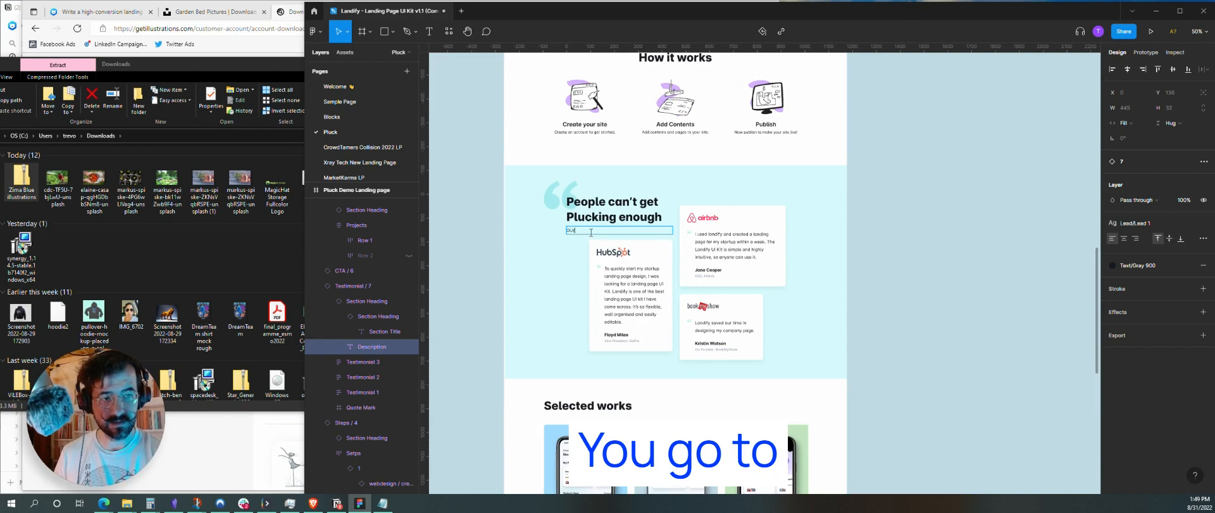
{"action": "key", "text": "BackSpace"}
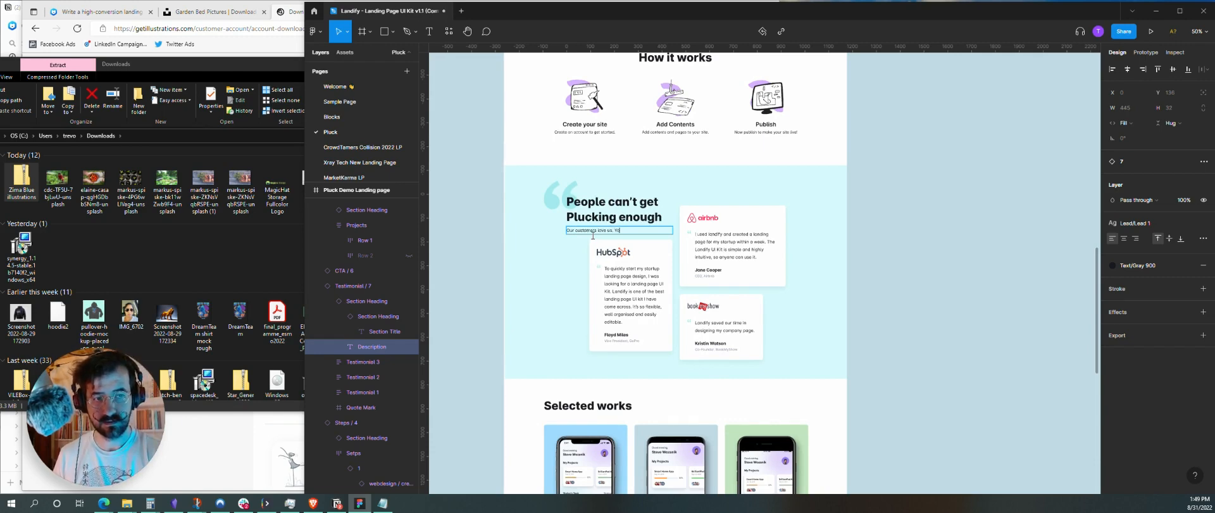
{"action": "type", "text": "too!"}
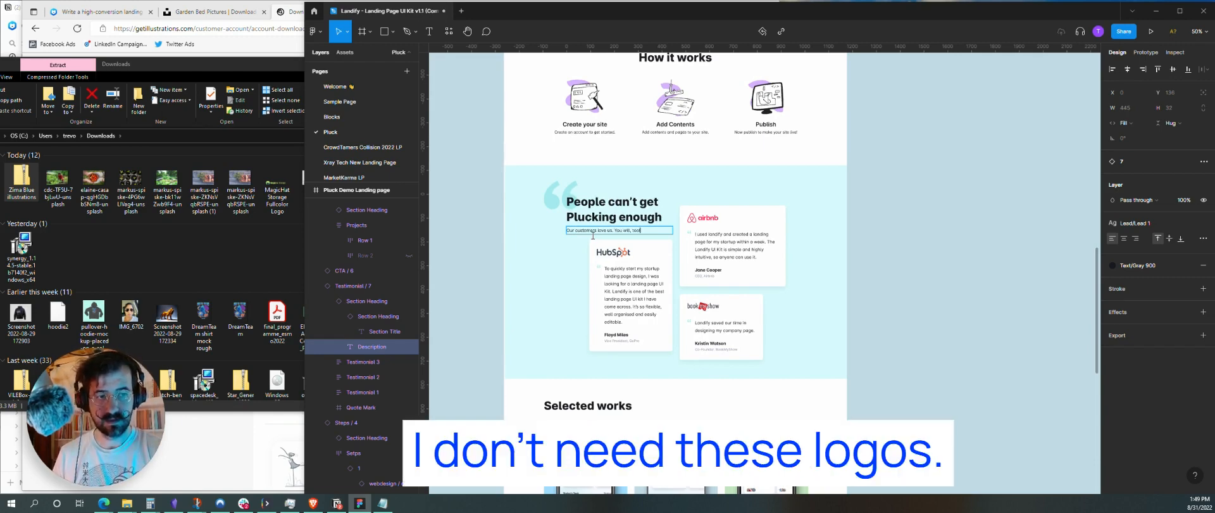
- Hide the HubSpot and Airbnb logos in their testimonial cards
{"action": "left_click", "coordinate": [616, 260]}
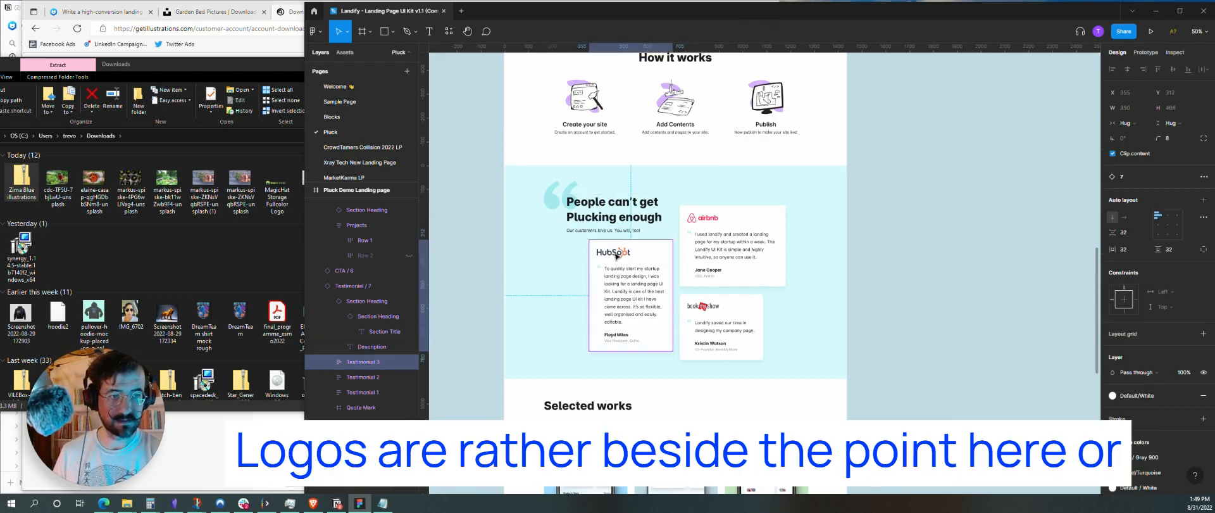
{"action": "left_click", "coordinate": [616, 256]}
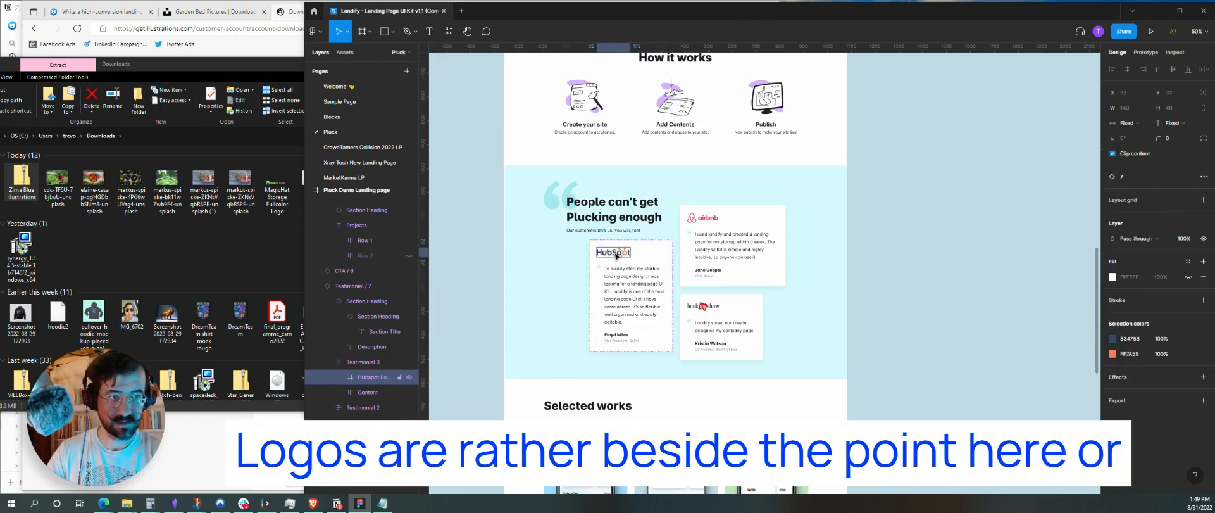
{"action": "key", "text": "ctrl+shift+h"}
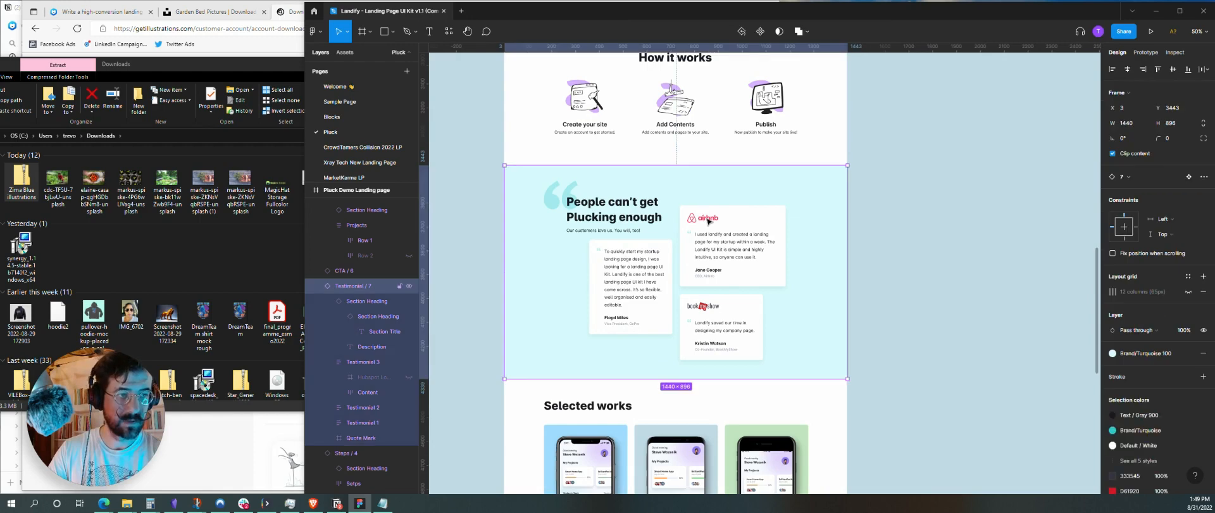
{"action": "left_click", "coordinate": [706, 219]}
{"action": "left_click", "coordinate": [708, 219]}
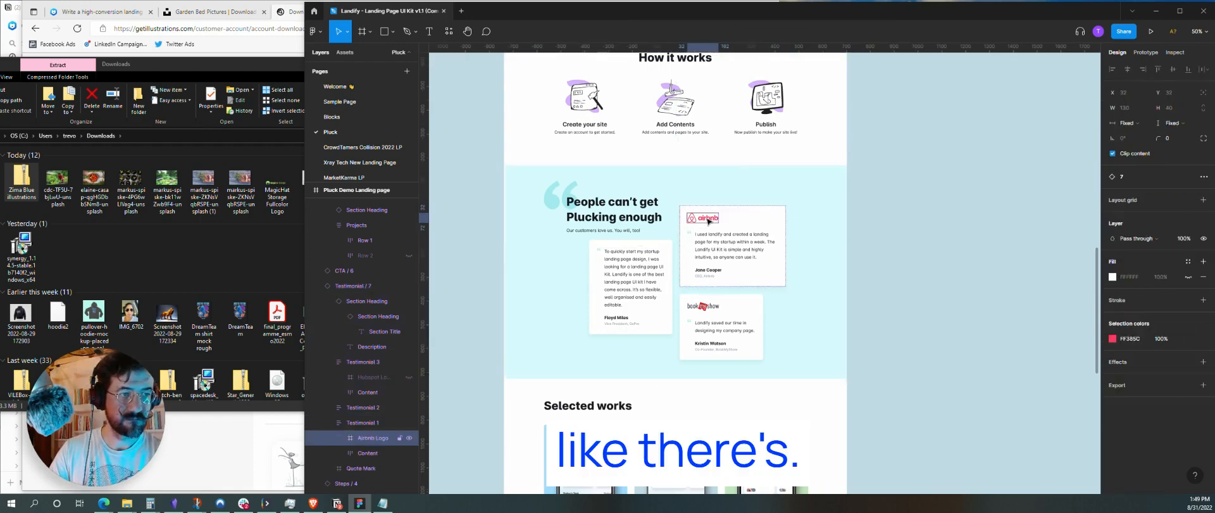
{"action": "key", "text": "ctrl+shift+h"}
- Try to hide the artwork group inside the BookMyShow logo, and undo it
{"action": "left_click", "coordinate": [702, 307]}
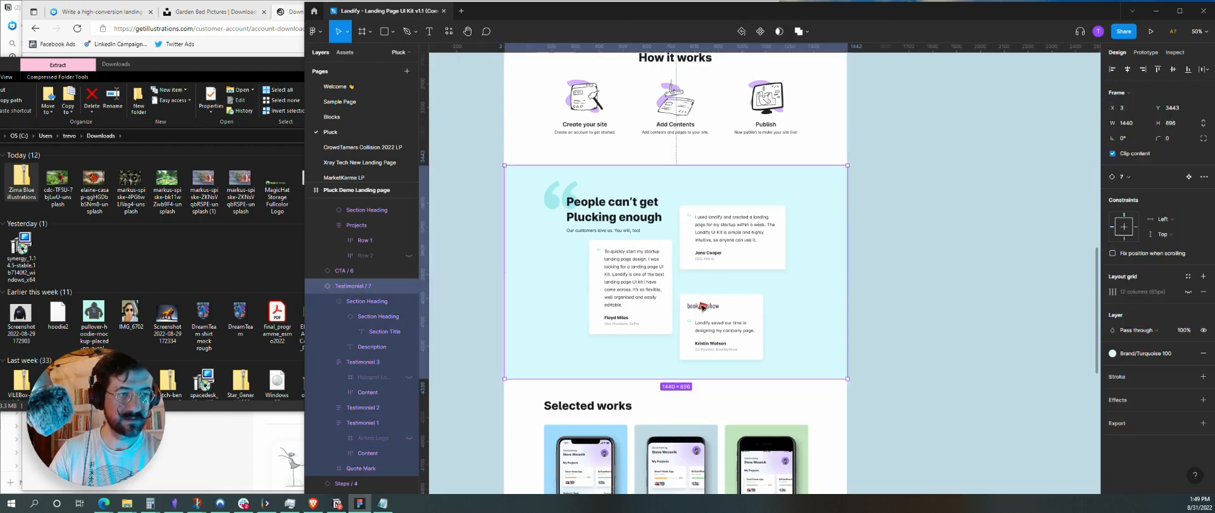
{"action": "left_click", "coordinate": [704, 307]}
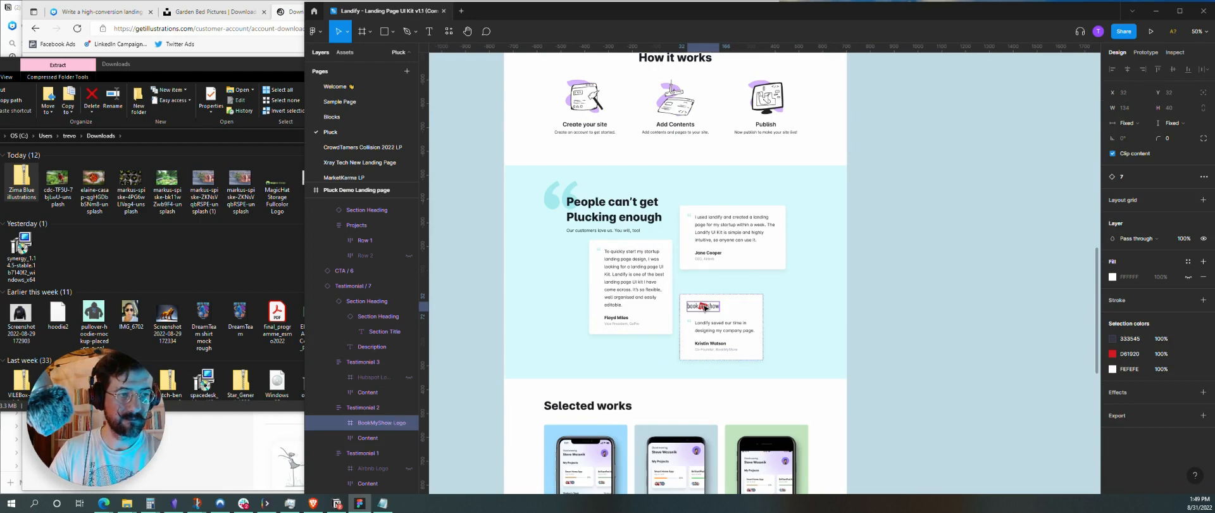
{"action": "left_click", "coordinate": [704, 307]}
{"action": "key", "text": "ctrl+shift+h"}
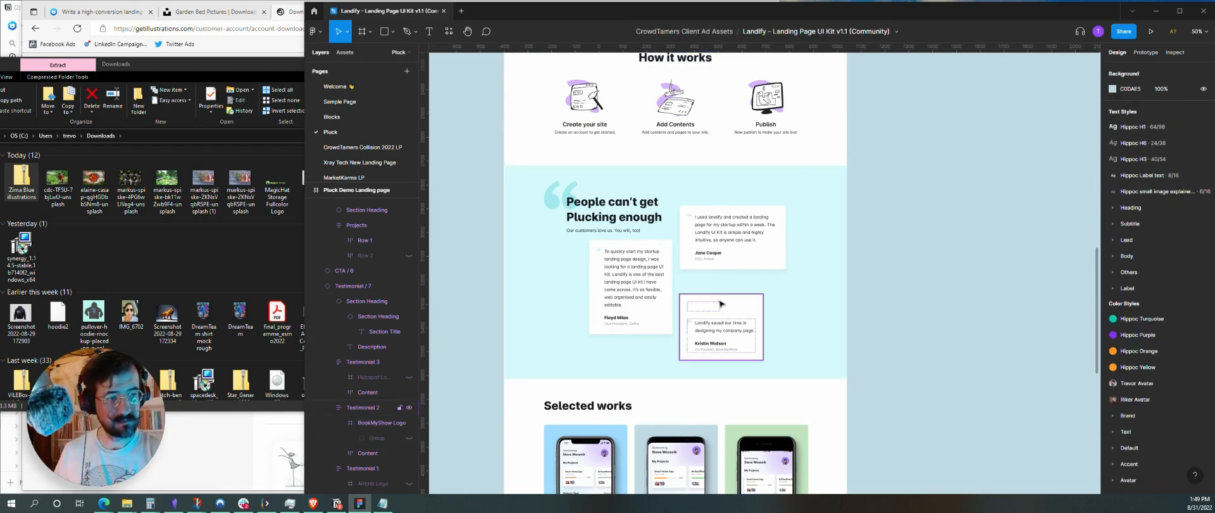
{"action": "key", "text": "ctrl+z"}
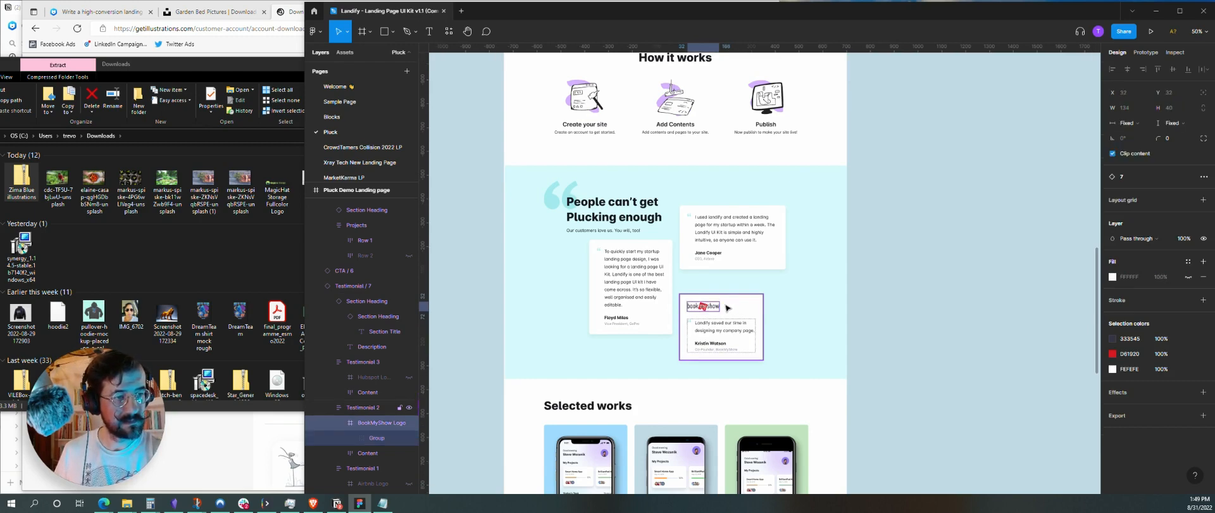
- Hide the whole BookMyShow logo frame in the Testimonial 2 card
{"action": "left_click", "coordinate": [748, 263]}
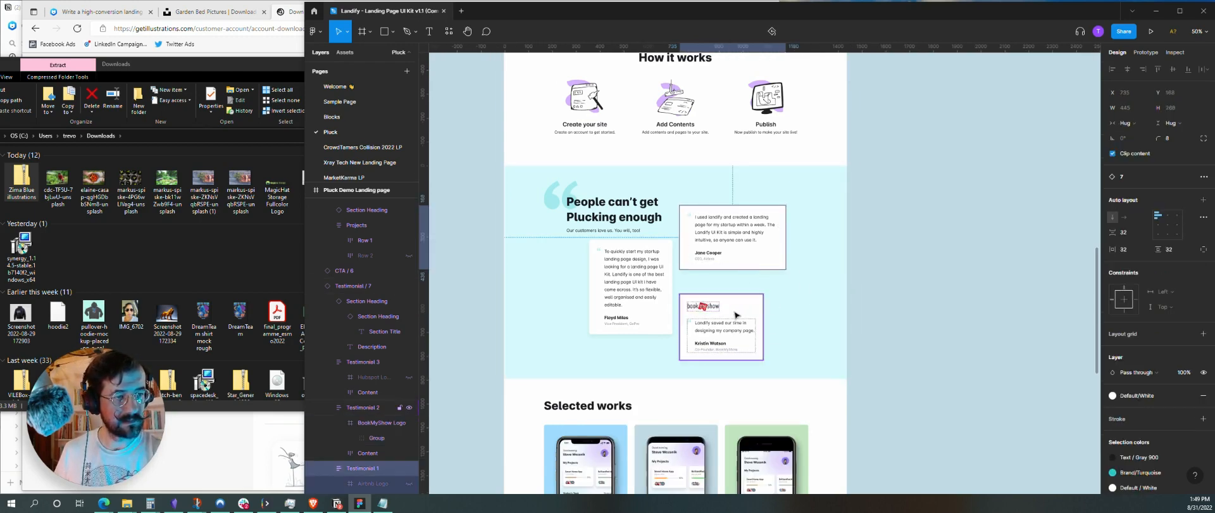
{"action": "left_click", "coordinate": [735, 315]}
{"action": "double_click", "coordinate": [710, 310]}
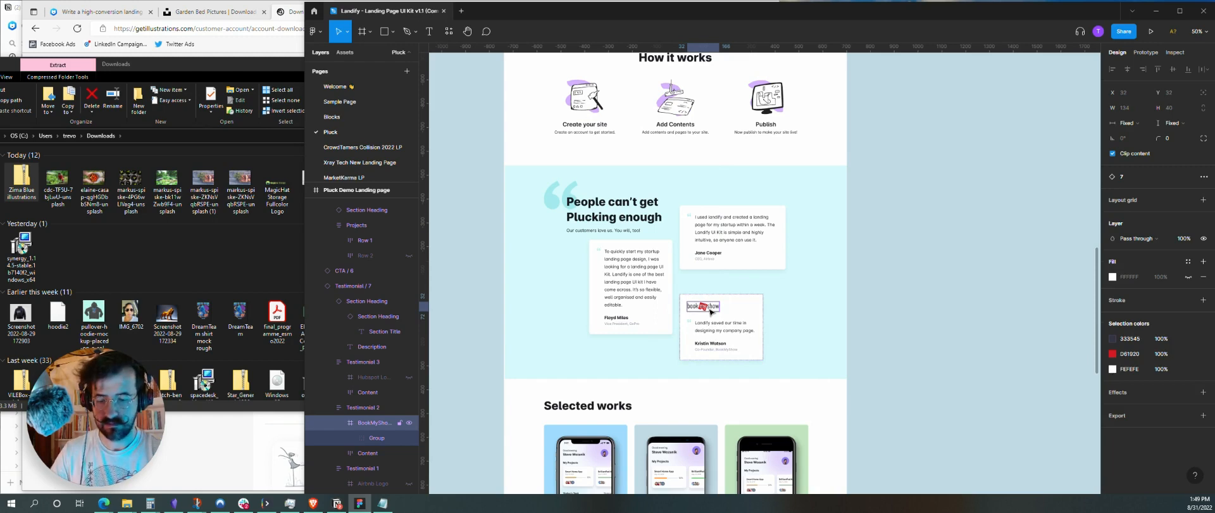
{"action": "key", "text": "Delete"}
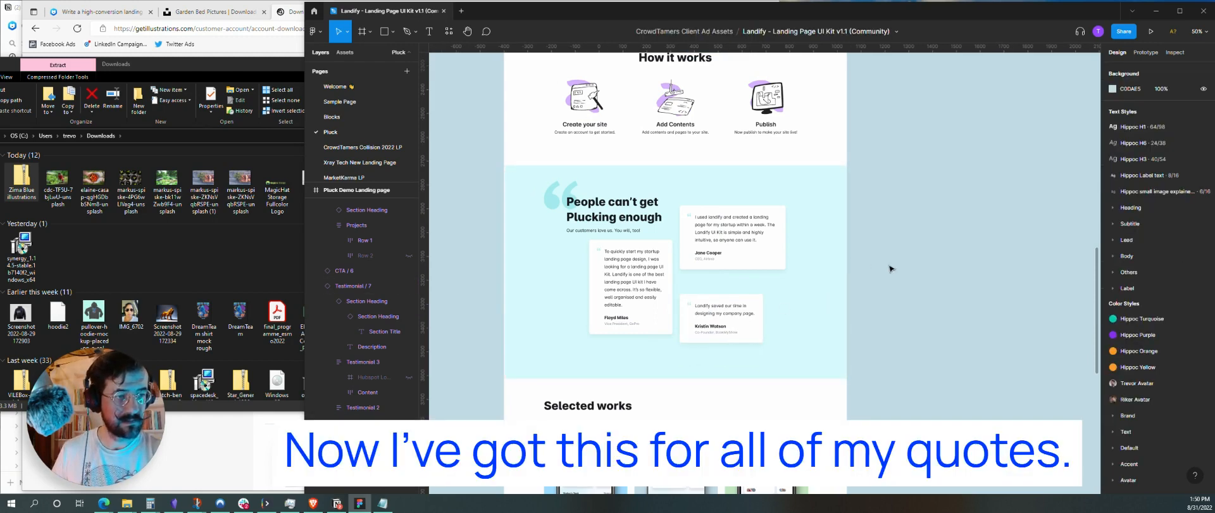
- Switch to the landing page copy in Notion and copy the "They take diligent care of the plants" quote without the customer's name
{"action": "left_click", "coordinate": [204, 466]}
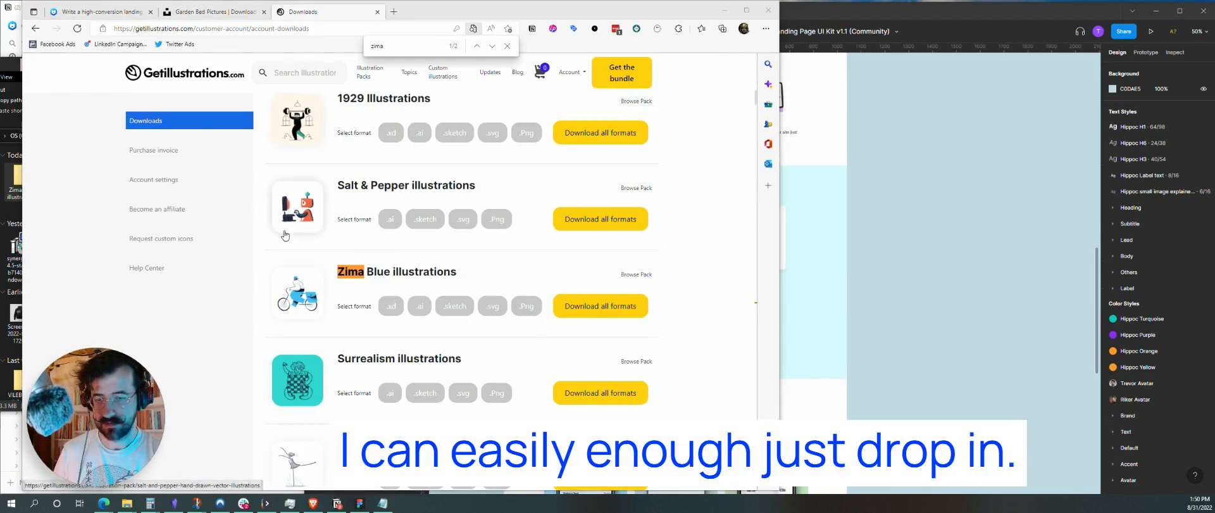
{"action": "left_click", "coordinate": [337, 503]}
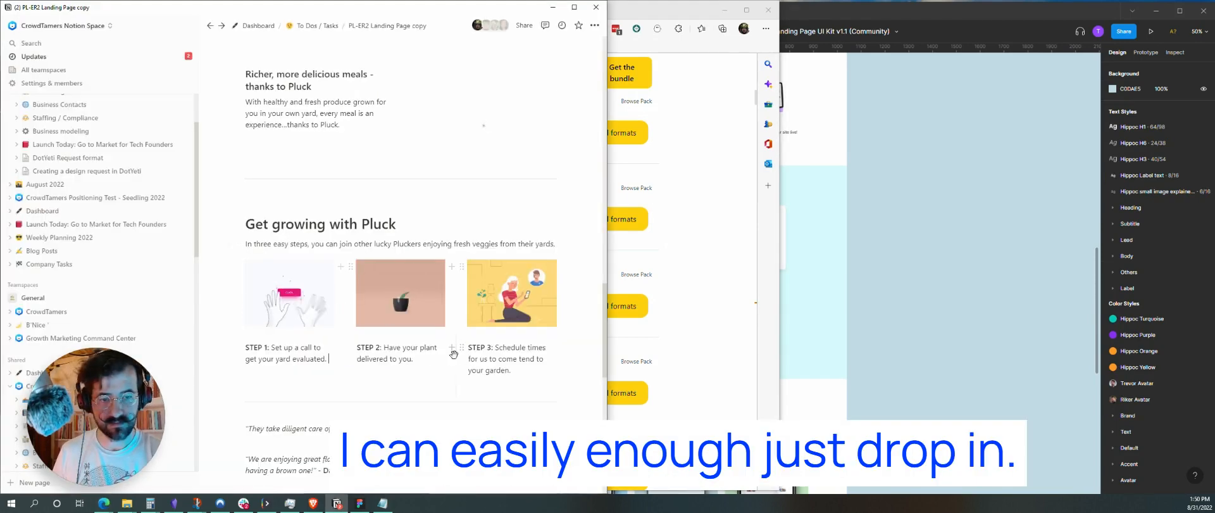
{"action": "triple_click", "coordinate": [364, 428]}
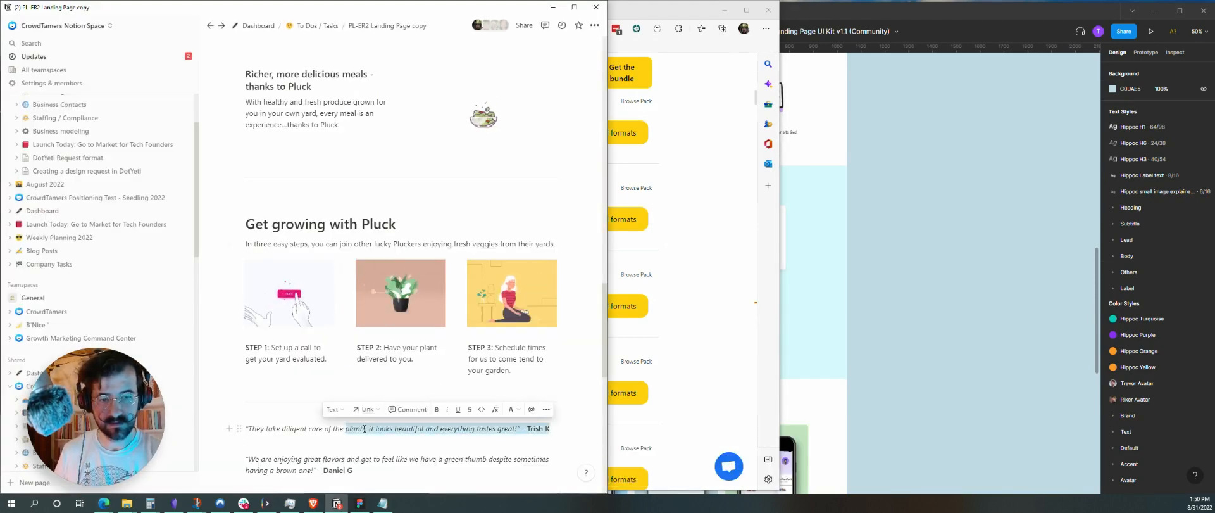
{"action": "triple_click", "coordinate": [326, 429]}
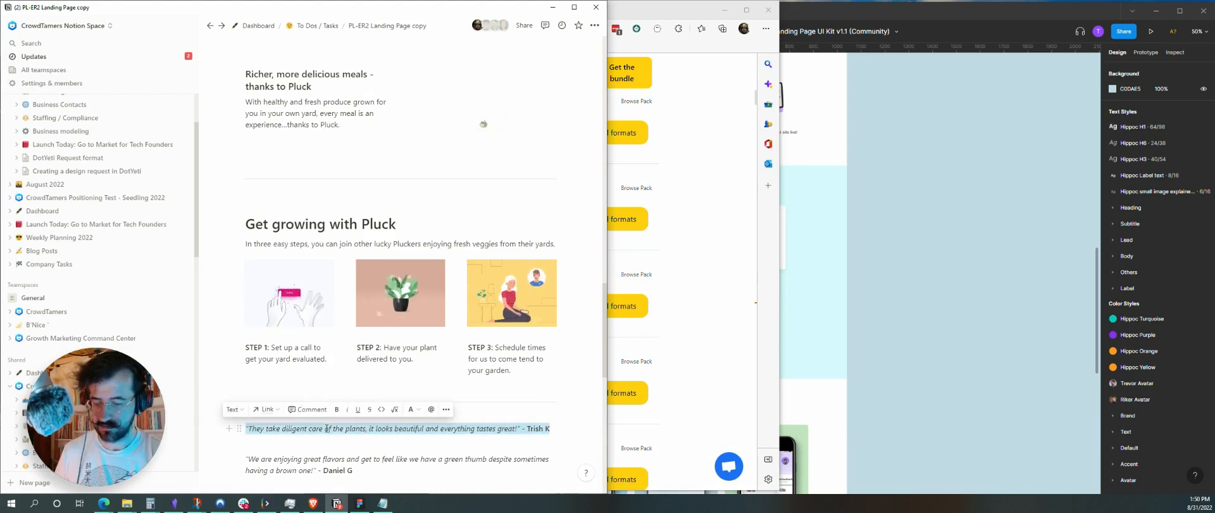
{"action": "key", "text": "ctrl+shift+Left"}
{"action": "key", "text": "ctrl+shift+Left"}
{"action": "key", "text": "shift+Left"}
{"action": "key", "text": "shift+Left"}
{"action": "key", "text": "shift+Left"}
{"action": "key", "text": "ctrl+c"}
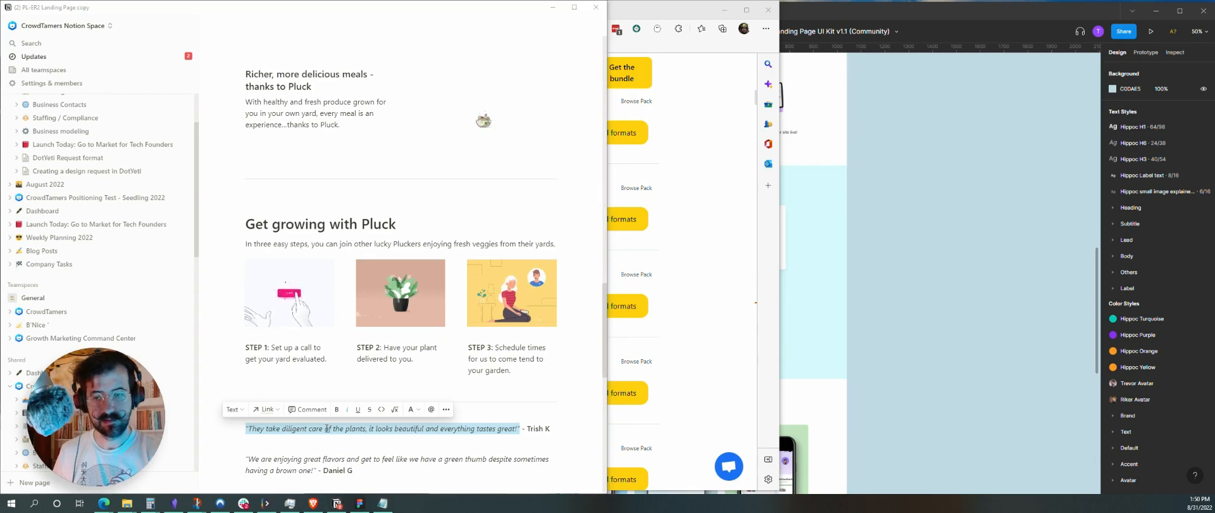
- Switch to Figma and replace the feedback text in the Testimonial 1 card with the copied plant care quote
{"action": "key", "text": "alt+Tab"}
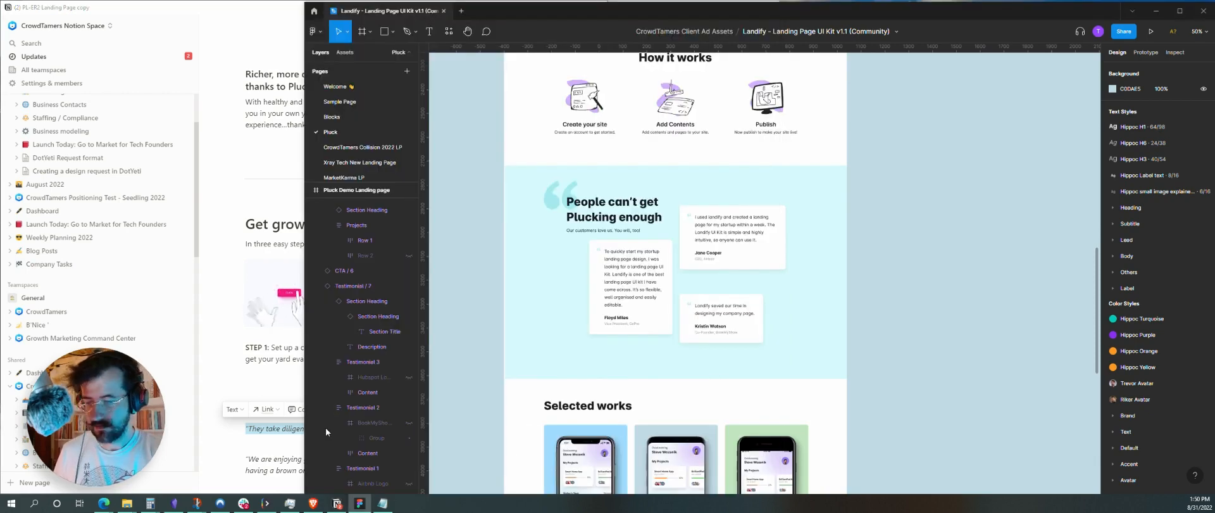
{"action": "left_click", "coordinate": [733, 220]}
{"action": "double_click", "coordinate": [733, 220]}
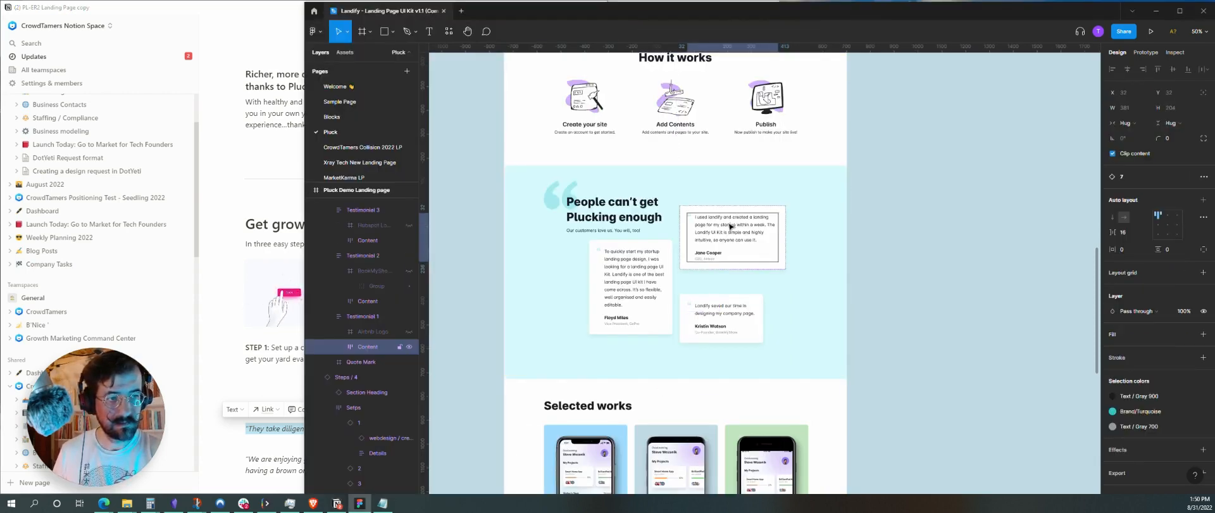
{"action": "double_click", "coordinate": [731, 226]}
{"action": "double_click", "coordinate": [731, 225]}
{"action": "double_click", "coordinate": [729, 224]}
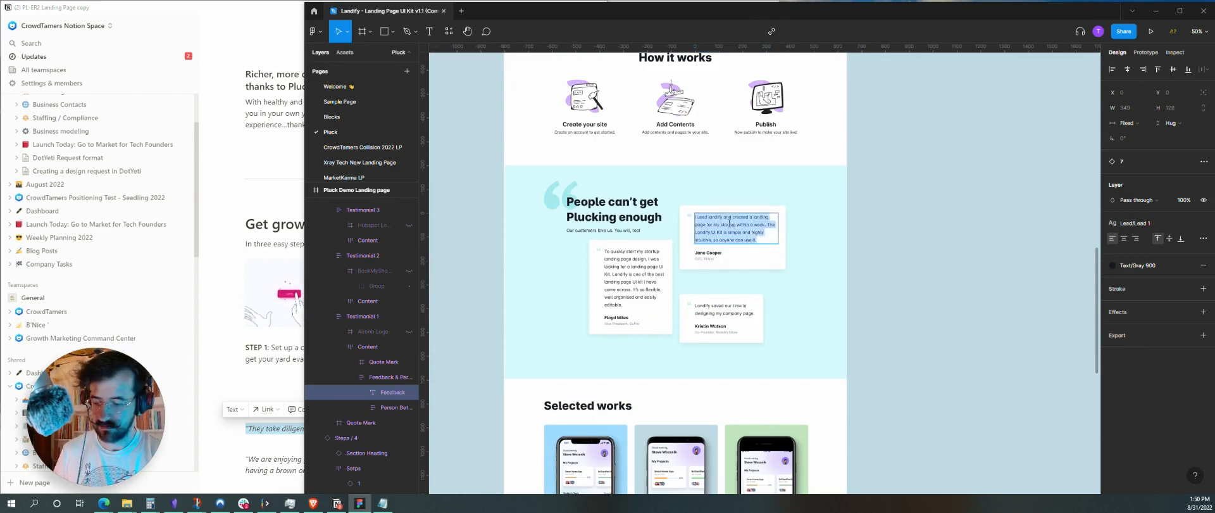
{"action": "key", "text": "ctrl+v"}
- Return to Notion and copy the full "We are enjoying great flavors" testimonial line
{"action": "key", "text": "alt+Tab"}
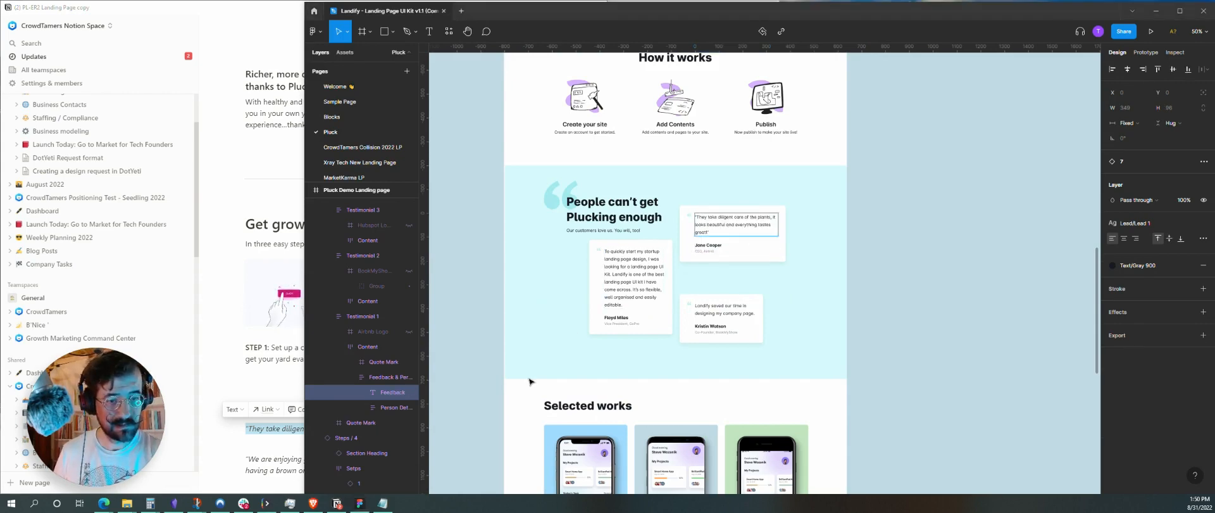
{"action": "double_click", "coordinate": [369, 457]}
{"action": "triple_click", "coordinate": [369, 457]}
{"action": "key", "text": "ctrl+c"}
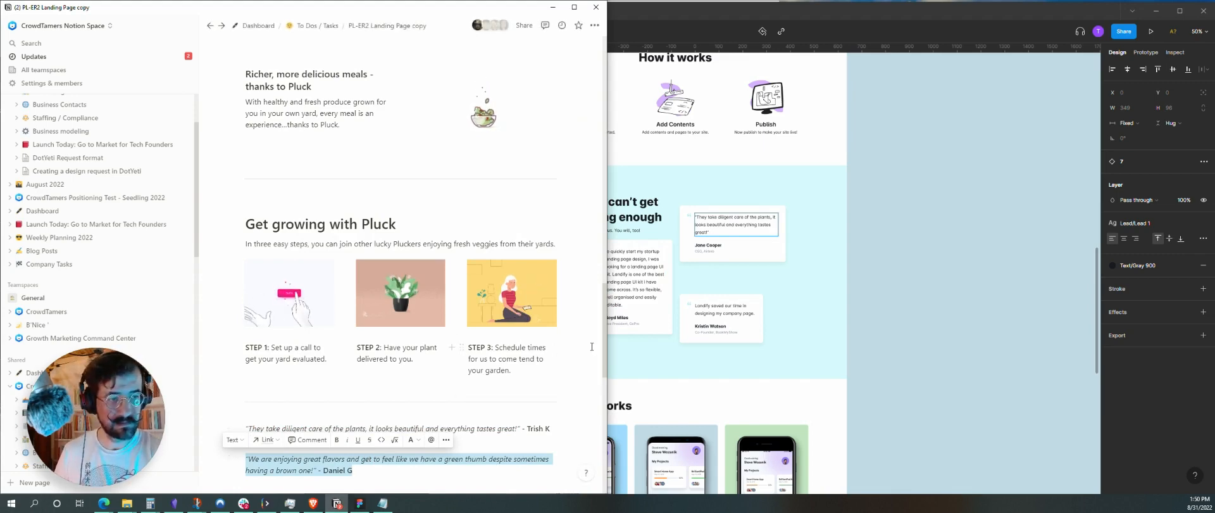
- In Figma, replace the Testimonial 3 feedback with the copied flavors quote and remove the customer's name from its end
{"action": "key", "text": "alt+Tab"}
{"action": "left_click", "coordinate": [625, 292]}
{"action": "key", "text": "Return"}
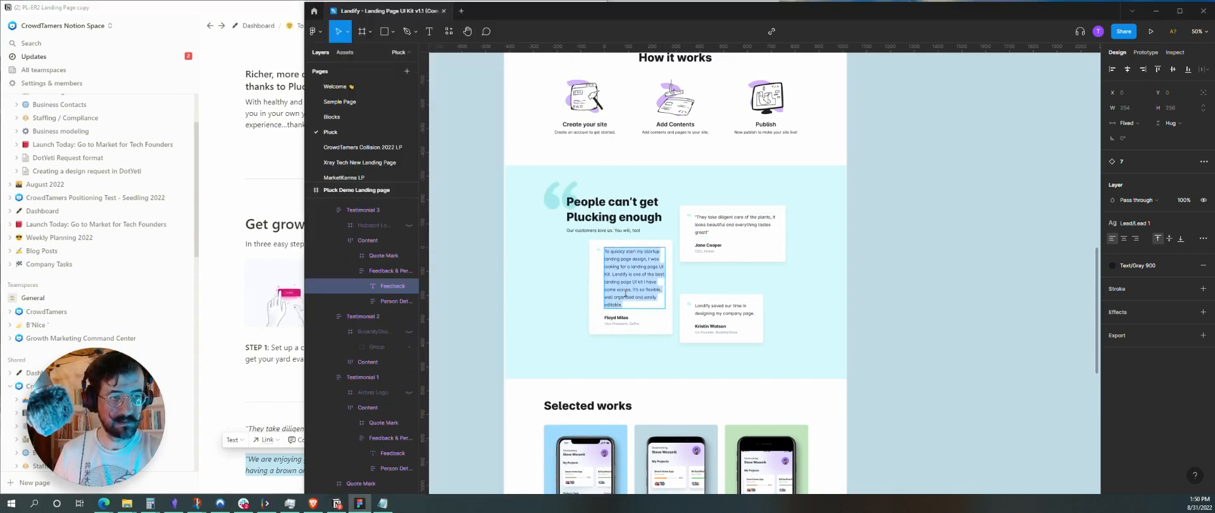
{"action": "key", "text": "ctrl+v"}
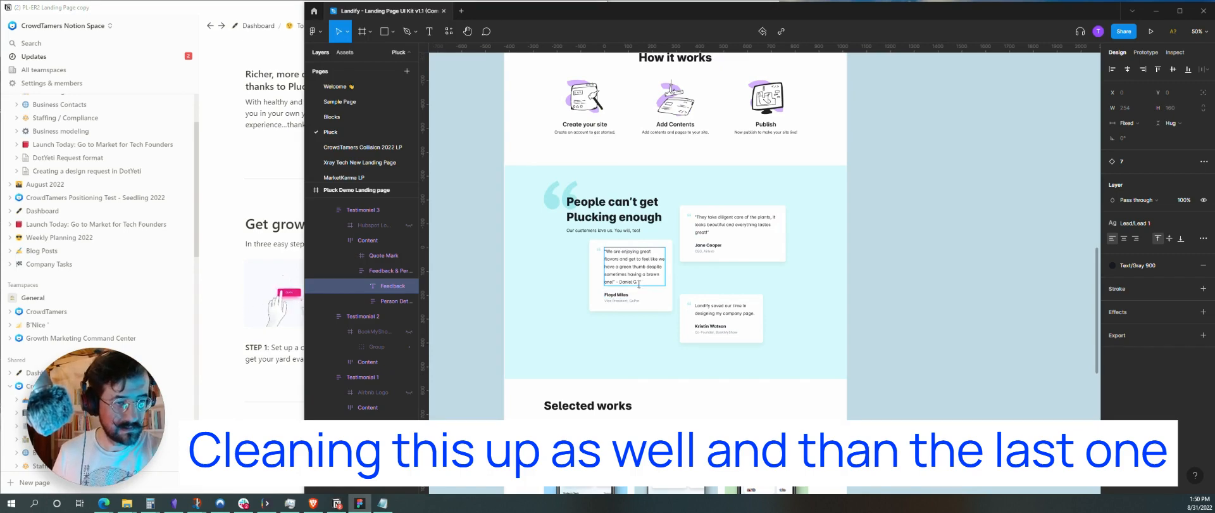
{"action": "triple_click", "coordinate": [641, 283]}
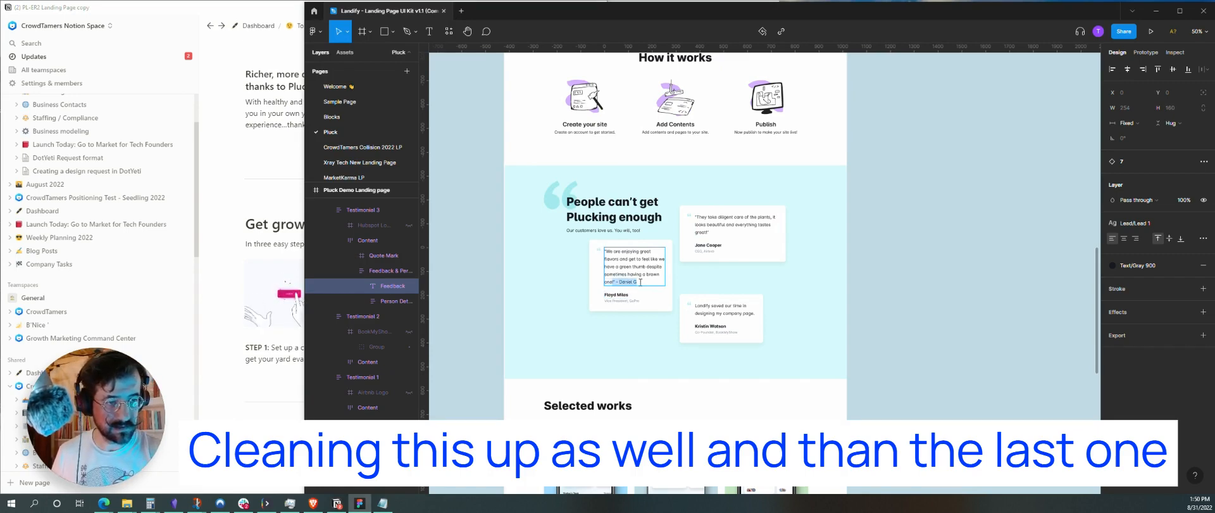
{"action": "key", "text": "BackSpace"}
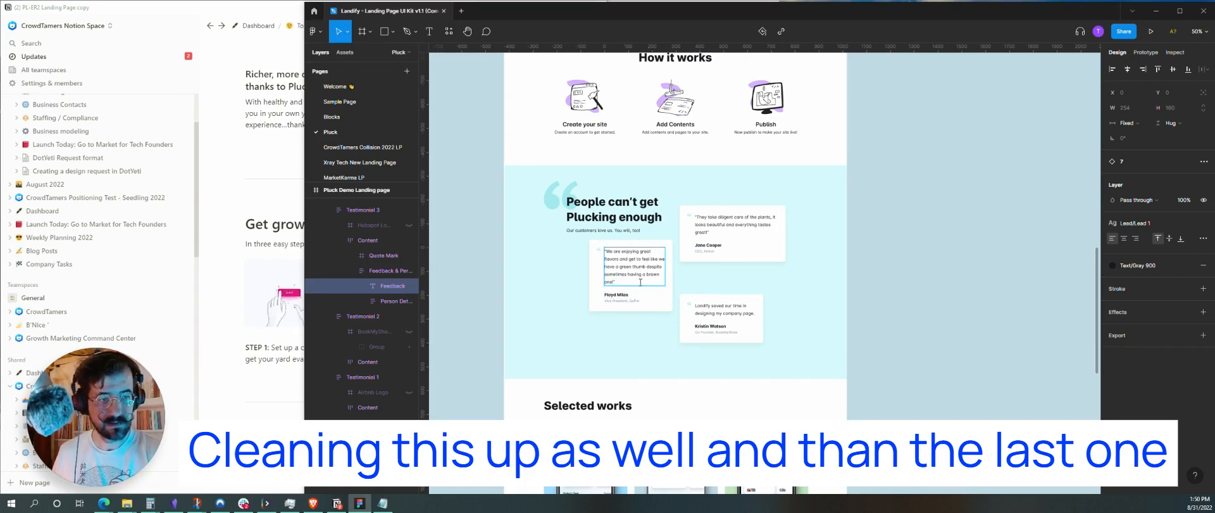
- Switch to Notion and copy the "Stellar service and effortless fresh produce" testimonial from near the start of the page
{"action": "left_click", "coordinate": [257, 395]}
{"action": "scroll", "coordinate": [257, 395], "scroll_direction": "up", "scroll_amount": 6}
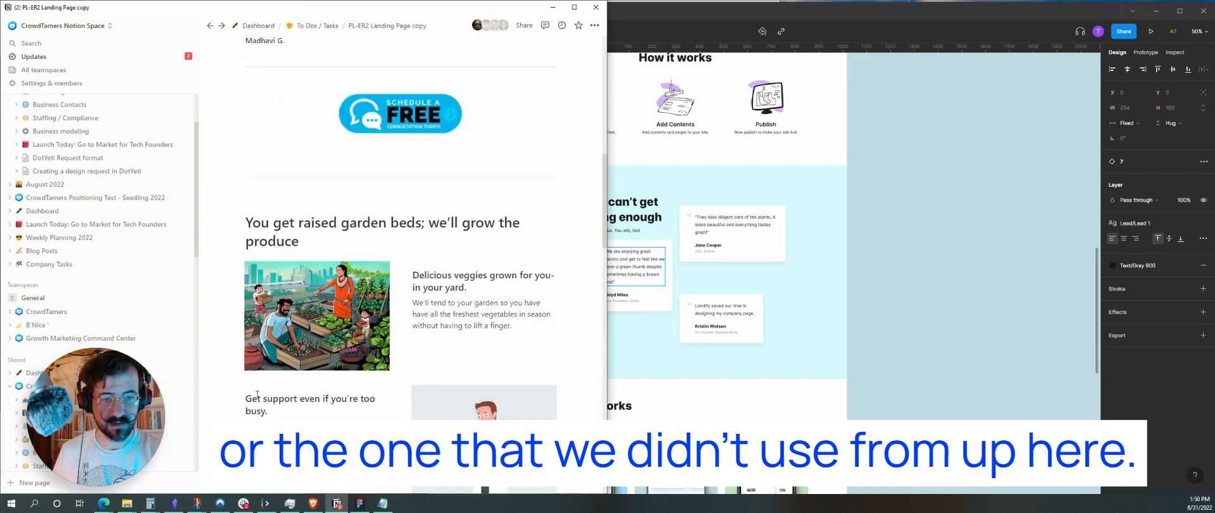
{"action": "scroll", "coordinate": [257, 395], "scroll_direction": "up", "scroll_amount": 5}
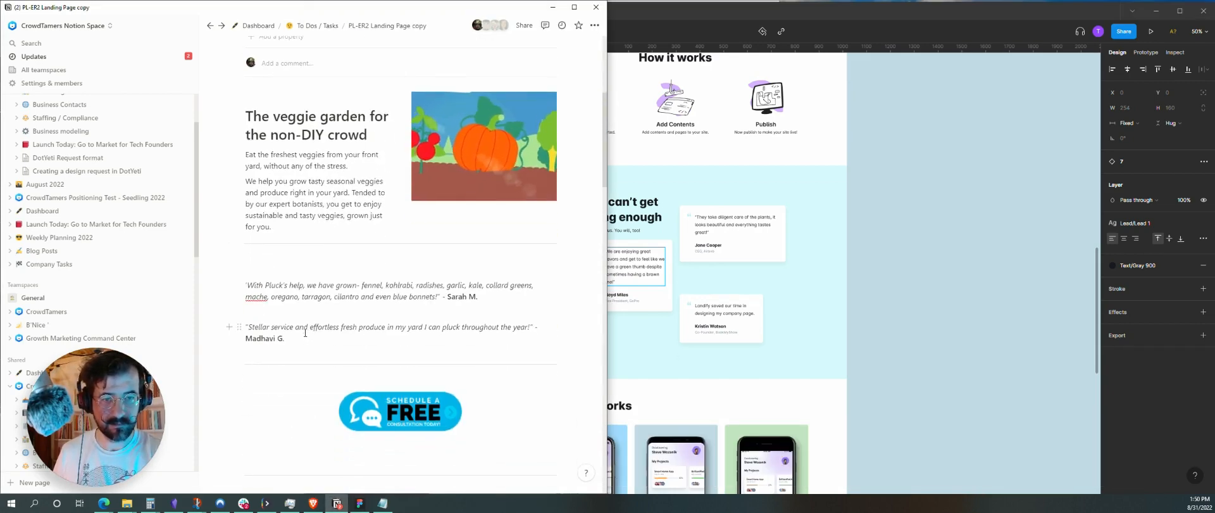
{"action": "triple_click", "coordinate": [305, 328]}
{"action": "key", "text": "ctrl+c"}
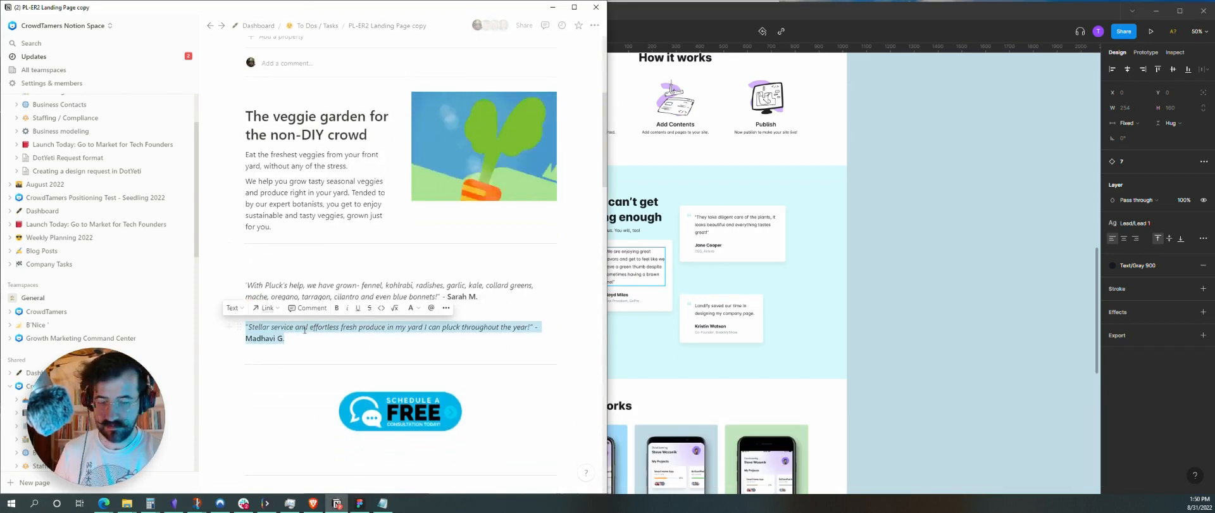
- In Figma, replace the Testimonial 2 feedback with the copied "Stellar service" quote and remove the customer's name from its end
{"action": "left_click", "coordinate": [711, 304]}
{"action": "double_click", "coordinate": [711, 305]}
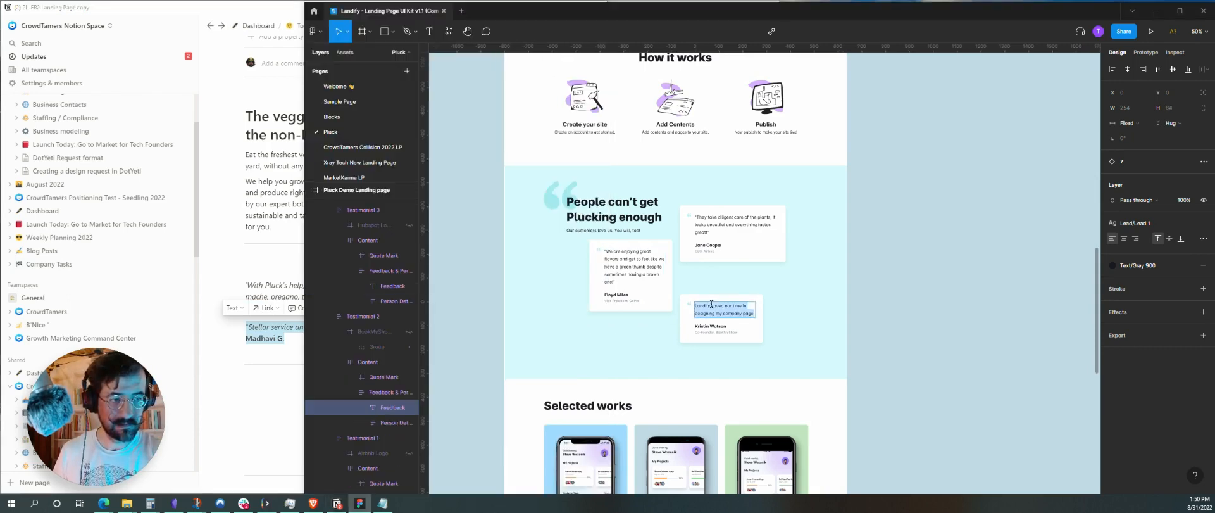
{"action": "key", "text": "ctrl+v"}
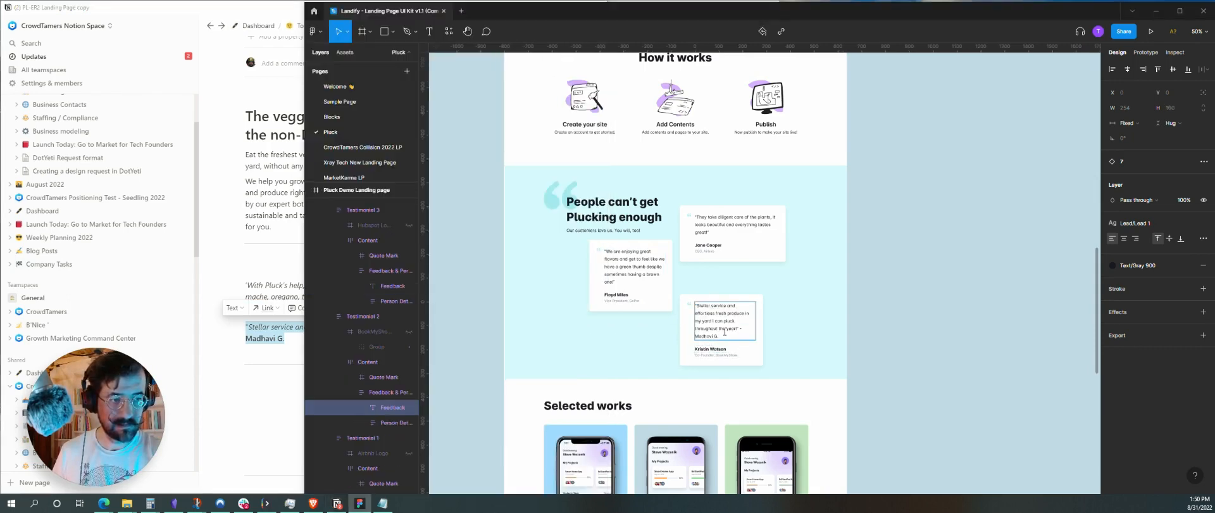
{"action": "key", "text": "ctrl+shift+Left"}
{"action": "key", "text": "ctrl+shift+Left"}
{"action": "key", "text": "ctrl+shift+Left"}
{"action": "key", "text": "ctrl+shift+Left"}
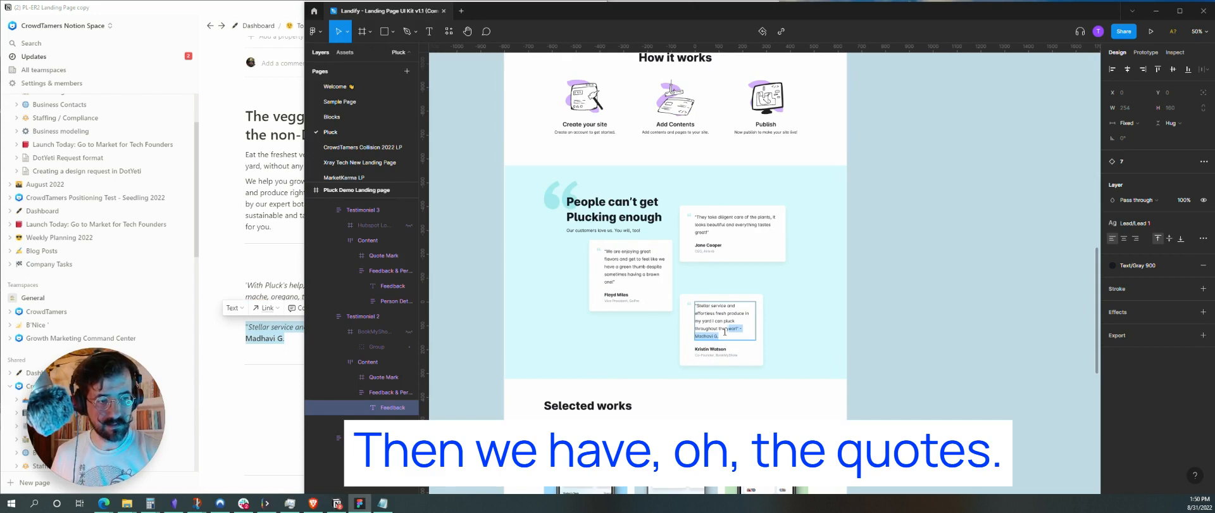
{"action": "key", "text": "BackSpace"}
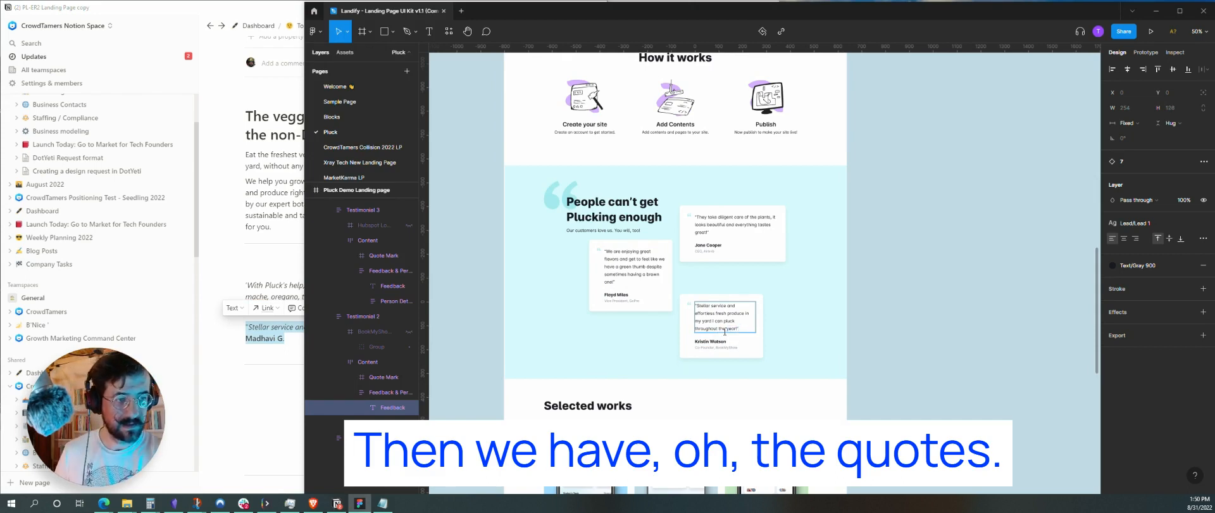
{"action": "key", "text": "Escape"}
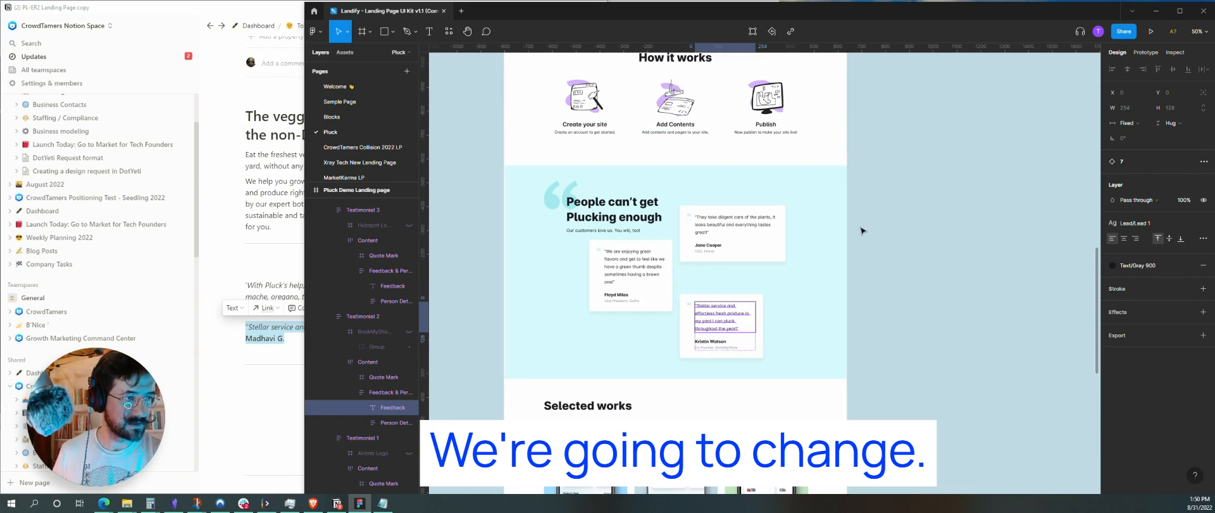
- Change the fill of the "People can't get Plucking enough" testimonial section to the Pluck Purple color style
{"action": "left_click", "coordinate": [823, 204]}
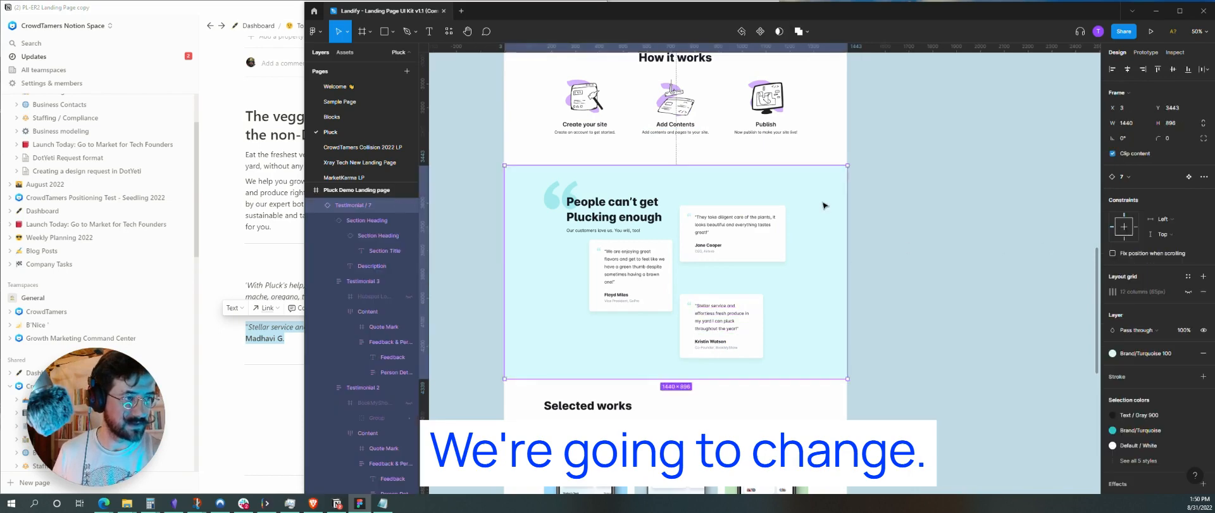
{"action": "left_click", "coordinate": [1114, 356]}
{"action": "scroll", "coordinate": [1125, 427], "scroll_direction": "down", "scroll_amount": 3}
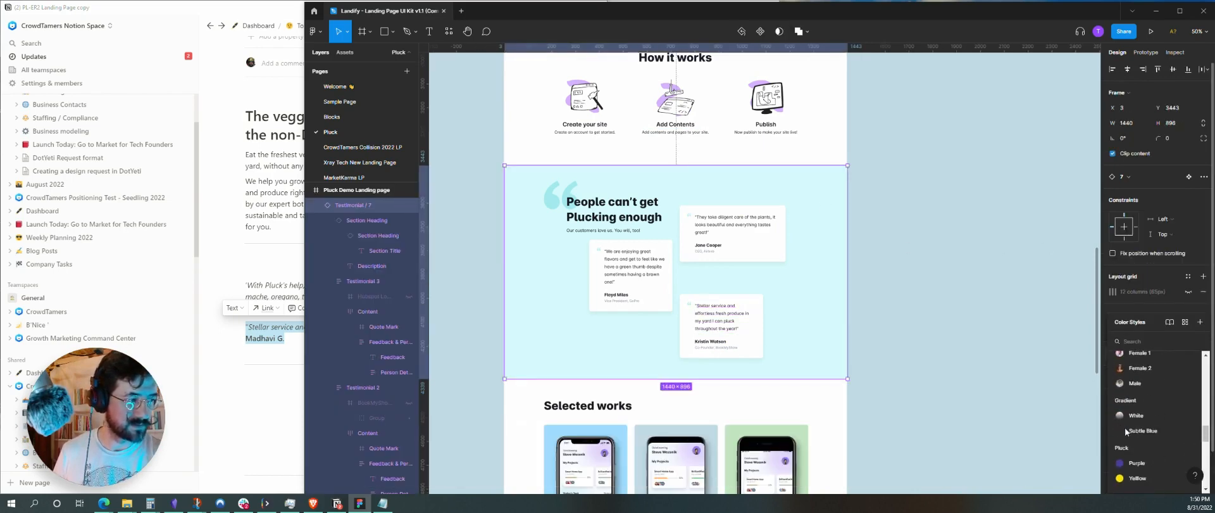
{"action": "left_click", "coordinate": [1142, 461]}
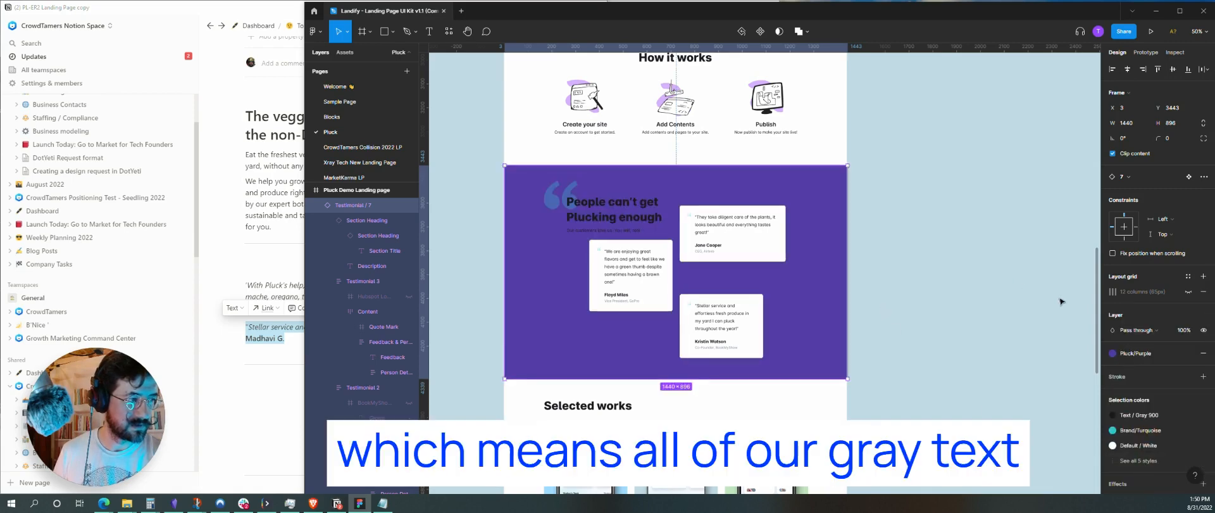
- Try recoloring all Gray 900 text in the testimonial section to Gray 100, and undo the change
{"action": "left_click", "coordinate": [1143, 416]}
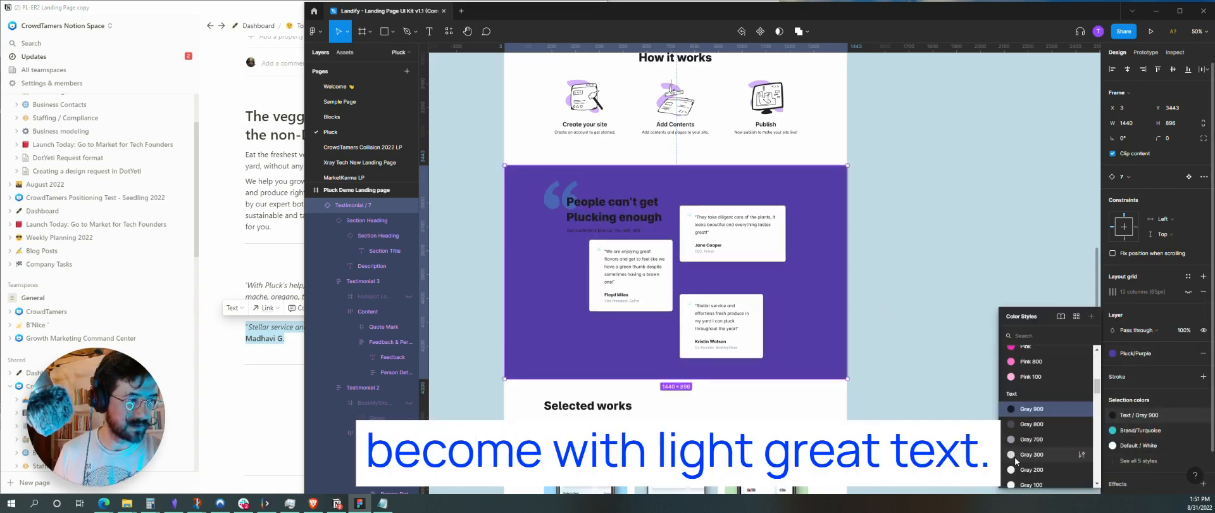
{"action": "scroll", "coordinate": [1016, 460], "scroll_direction": "down", "scroll_amount": 2}
{"action": "left_click", "coordinate": [1021, 381]}
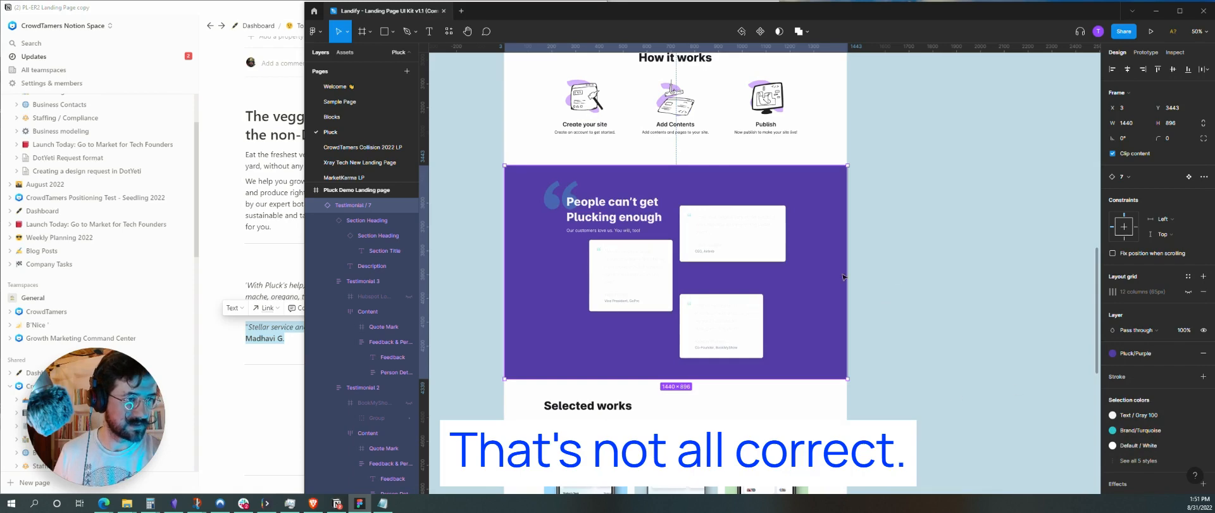
{"action": "key", "text": "ctrl+z"}
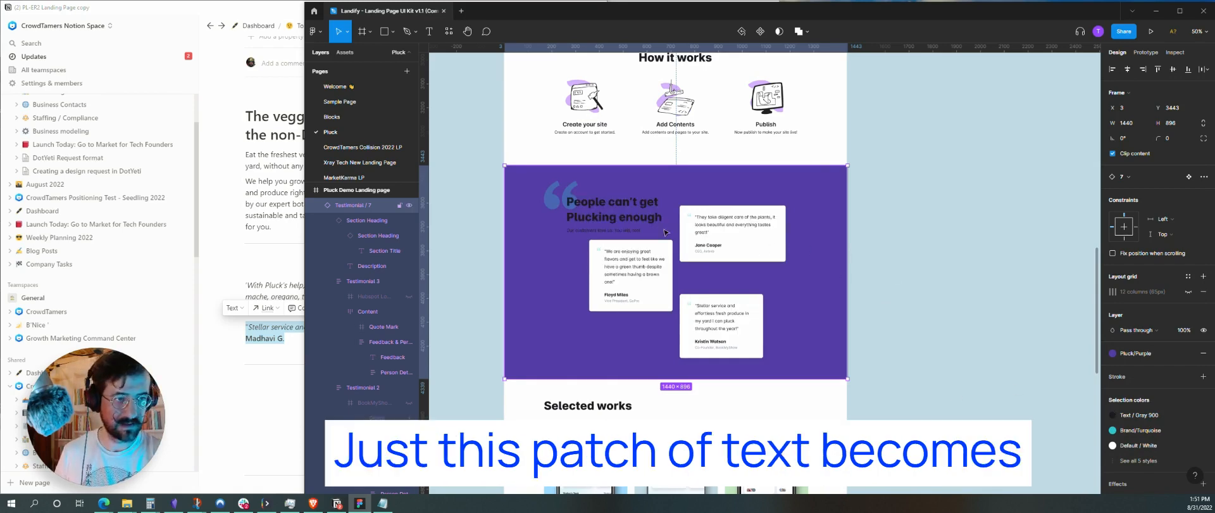
- Recolor only the testimonial section's title and description text from Gray 900 to Gray 100
{"action": "double_click", "coordinate": [625, 220]}
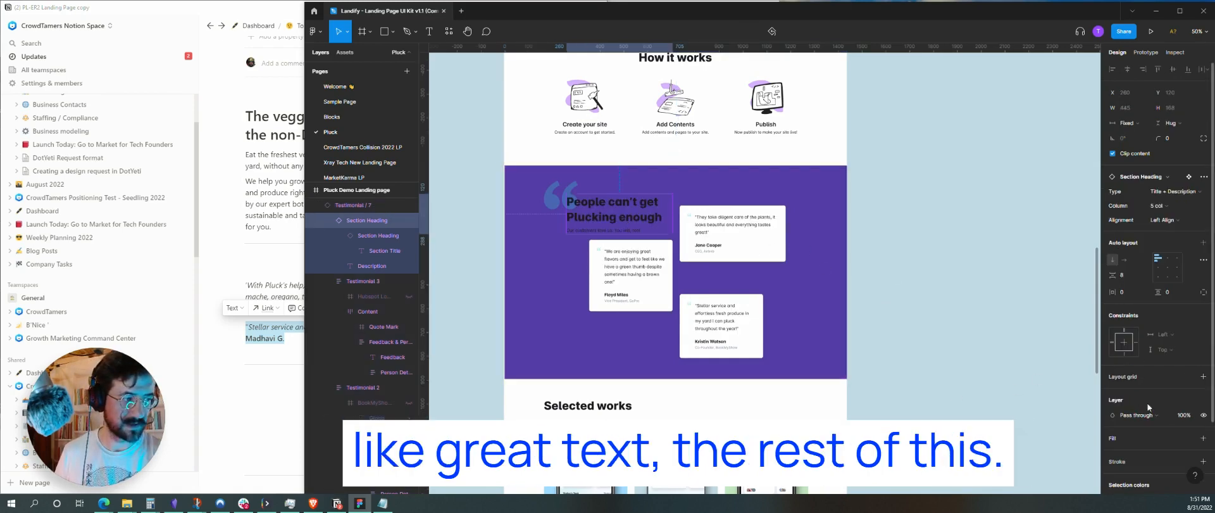
{"action": "double_click", "coordinate": [634, 217]}
{"action": "left_click", "coordinate": [628, 224], "text": "shift"}
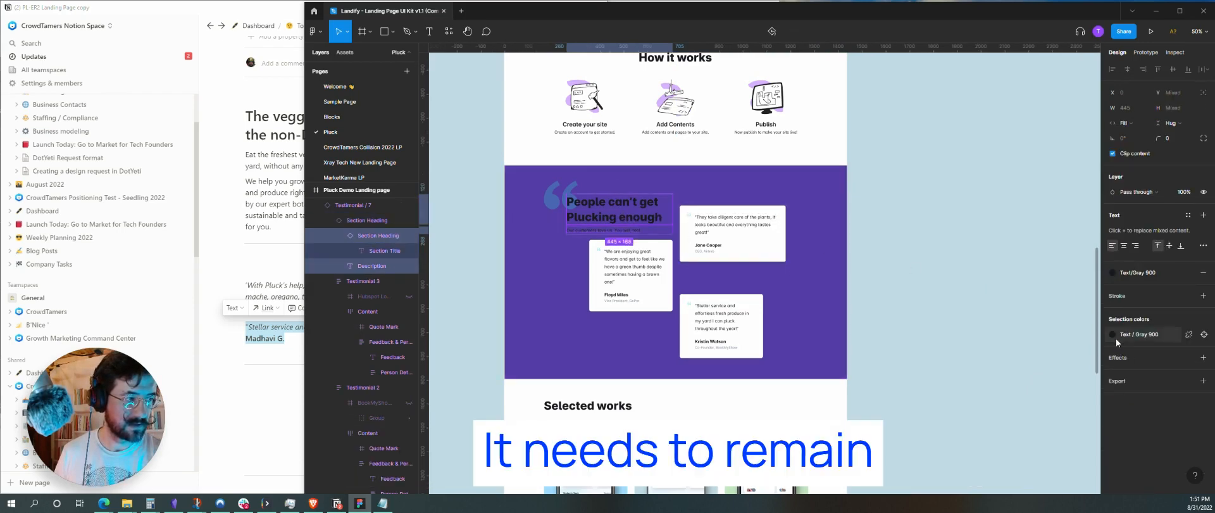
{"action": "left_click", "coordinate": [1116, 336]}
{"action": "scroll", "coordinate": [1053, 450], "scroll_direction": "down", "scroll_amount": 3}
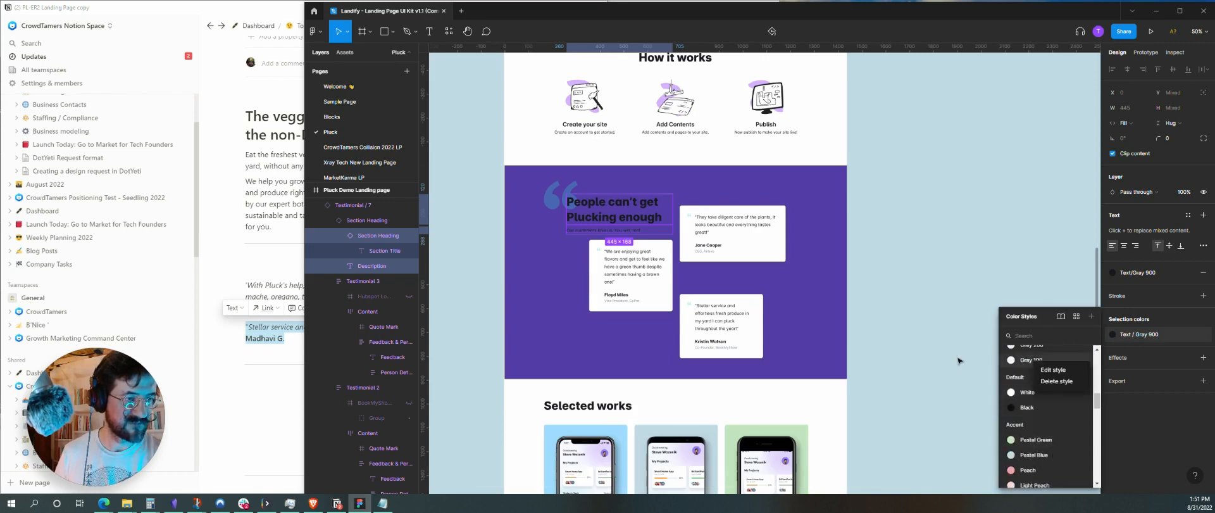
{"action": "right_click", "coordinate": [1034, 363]}
{"action": "key", "text": "Escape"}
{"action": "left_click", "coordinate": [884, 345]}
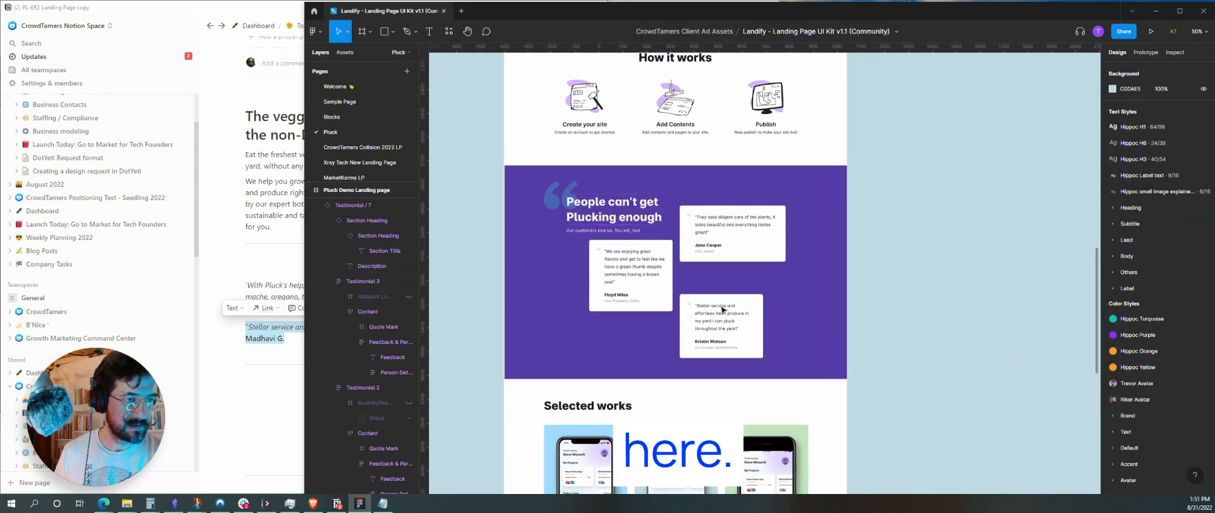
- Try to apply the Pluck Yellow color style to the large quote mark beside the testimonial title
{"action": "left_click", "coordinate": [553, 207]}
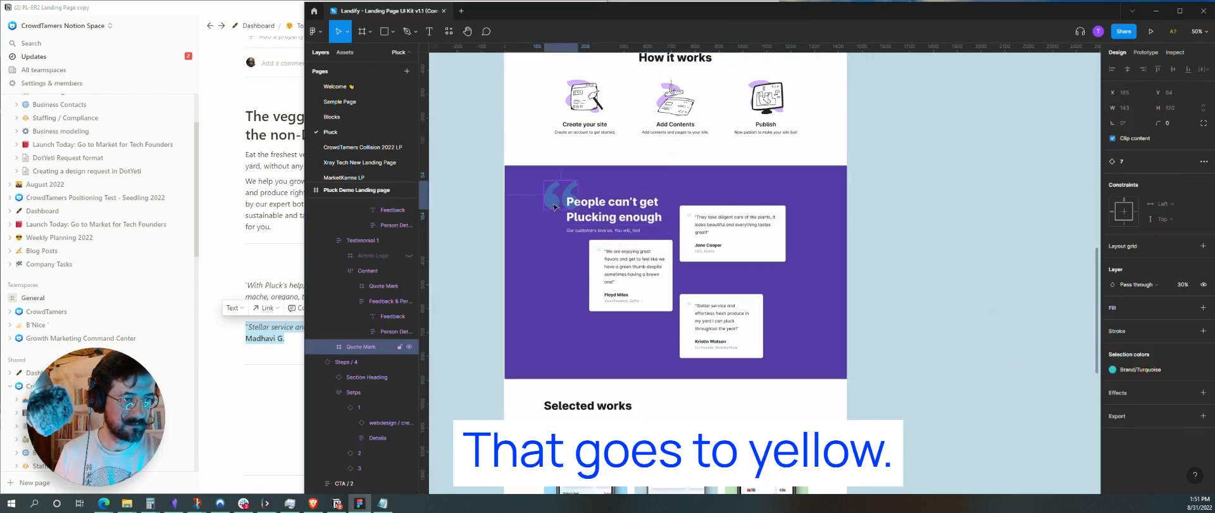
{"action": "left_click", "coordinate": [1112, 369]}
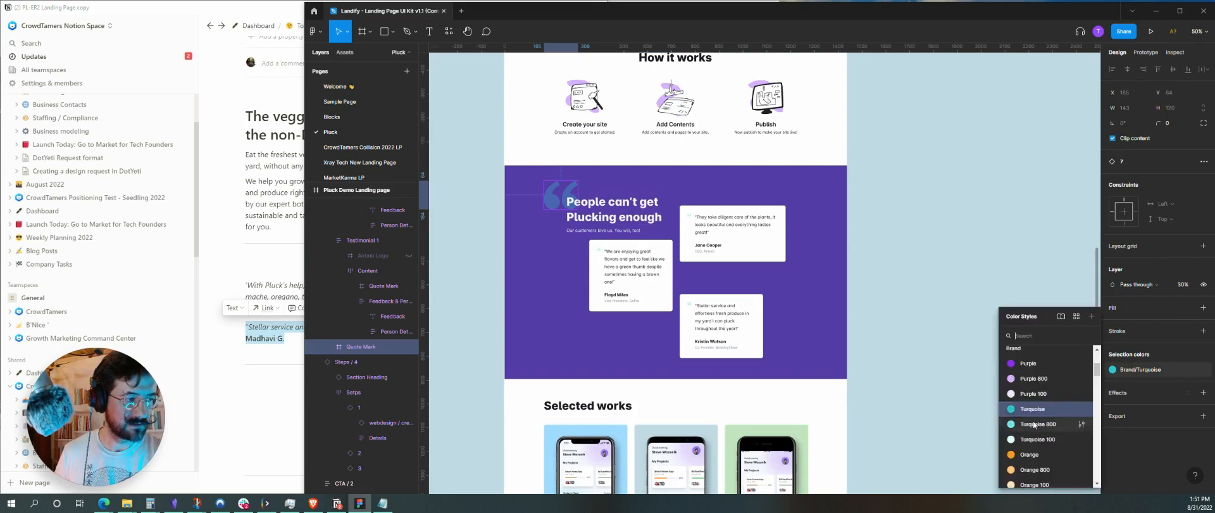
{"action": "scroll", "coordinate": [1035, 424], "scroll_direction": "down", "scroll_amount": 6}
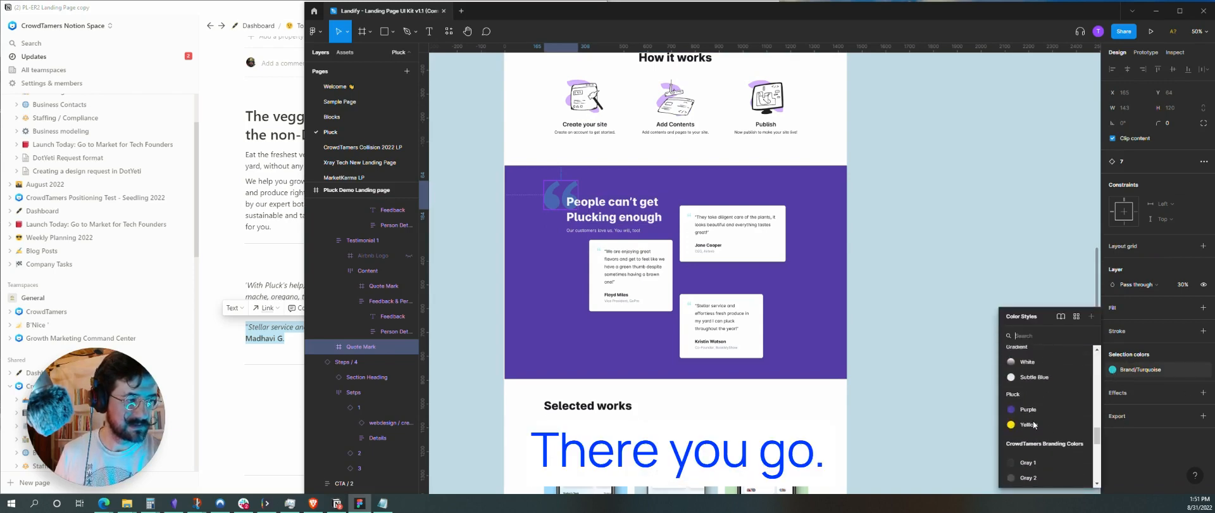
{"action": "left_click", "coordinate": [918, 398]}
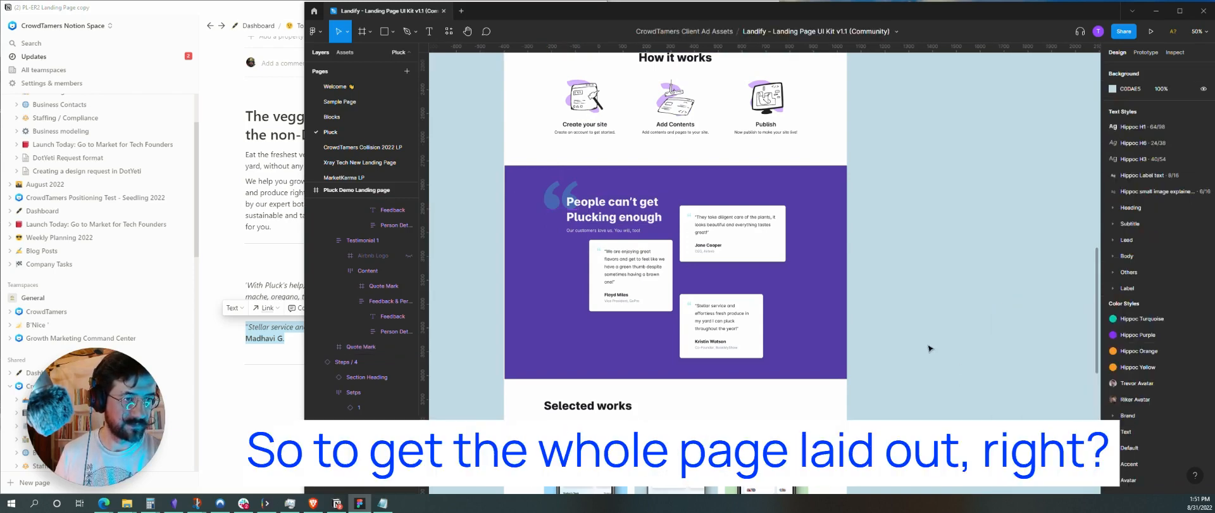
- Recolor the large quote mark beside the testimonial title with the Pluck Yellow color style
{"action": "left_click", "coordinate": [555, 201]}
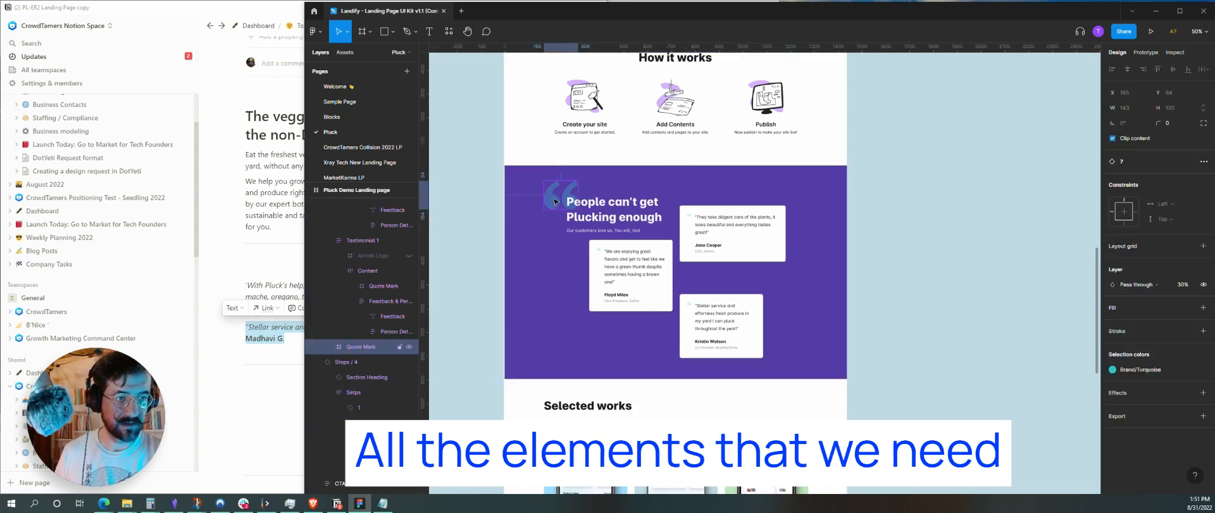
{"action": "left_click", "coordinate": [1114, 369]}
{"action": "scroll", "coordinate": [1025, 405], "scroll_direction": "down", "scroll_amount": 5}
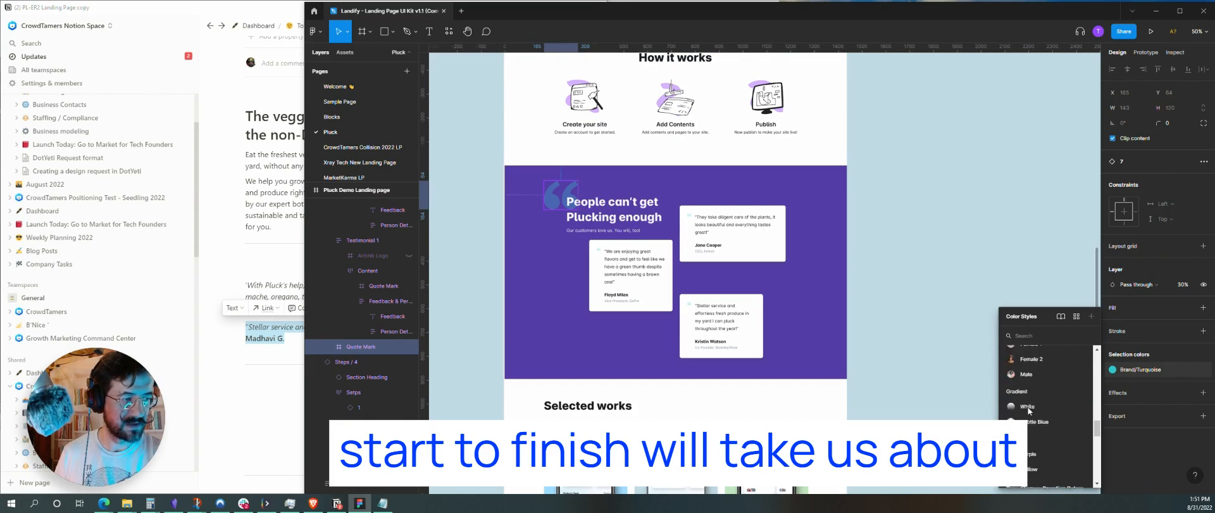
{"action": "left_click", "coordinate": [1016, 398]}
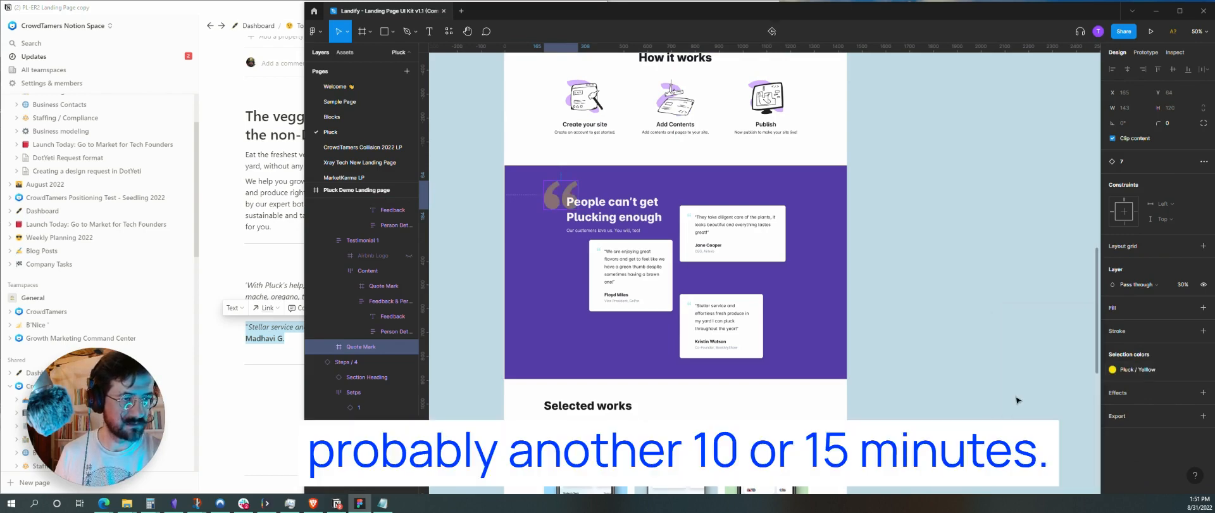
{"action": "left_click", "coordinate": [953, 380]}
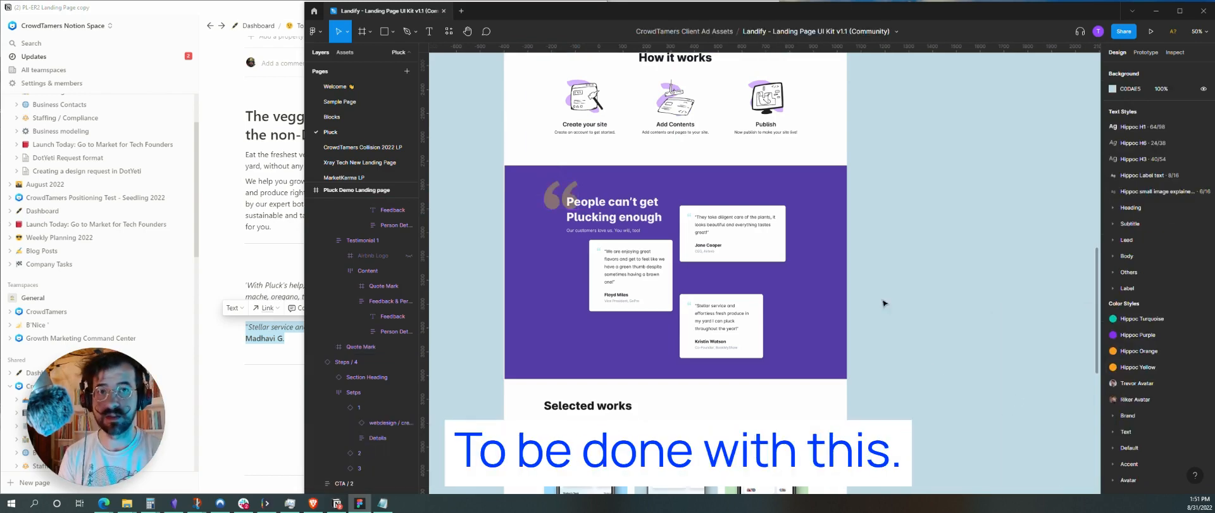
- Review the whole landing page layout, from the hero section through the testimonials to the pricing block
{"action": "scroll", "coordinate": [884, 304], "scroll_direction": "down", "scroll_amount": 6}
{"action": "scroll", "coordinate": [884, 303], "scroll_direction": "up", "scroll_amount": 4}
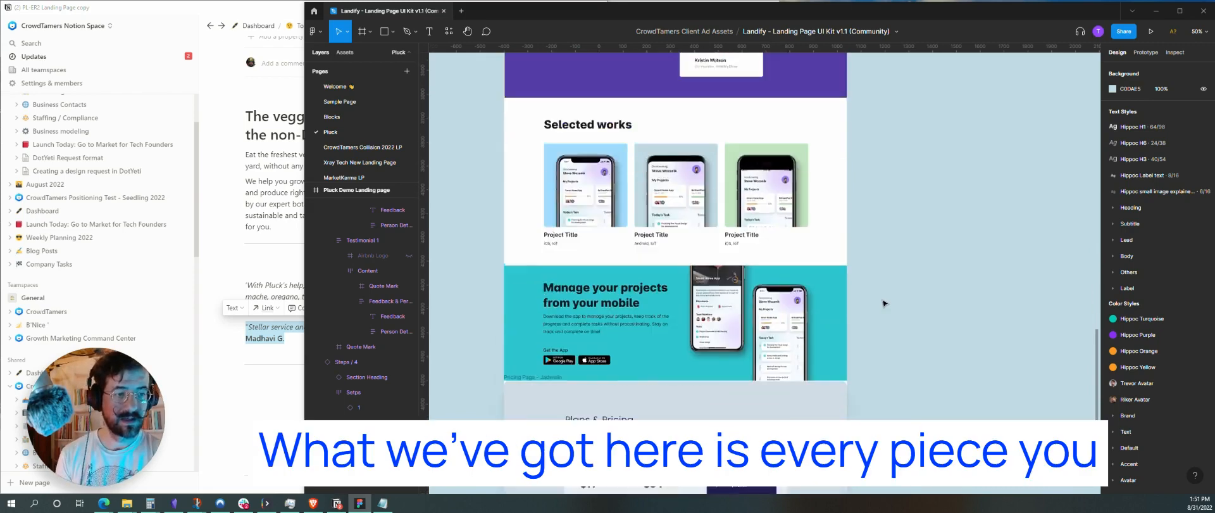
{"action": "scroll", "coordinate": [884, 303], "scroll_direction": "down", "scroll_amount": 6}
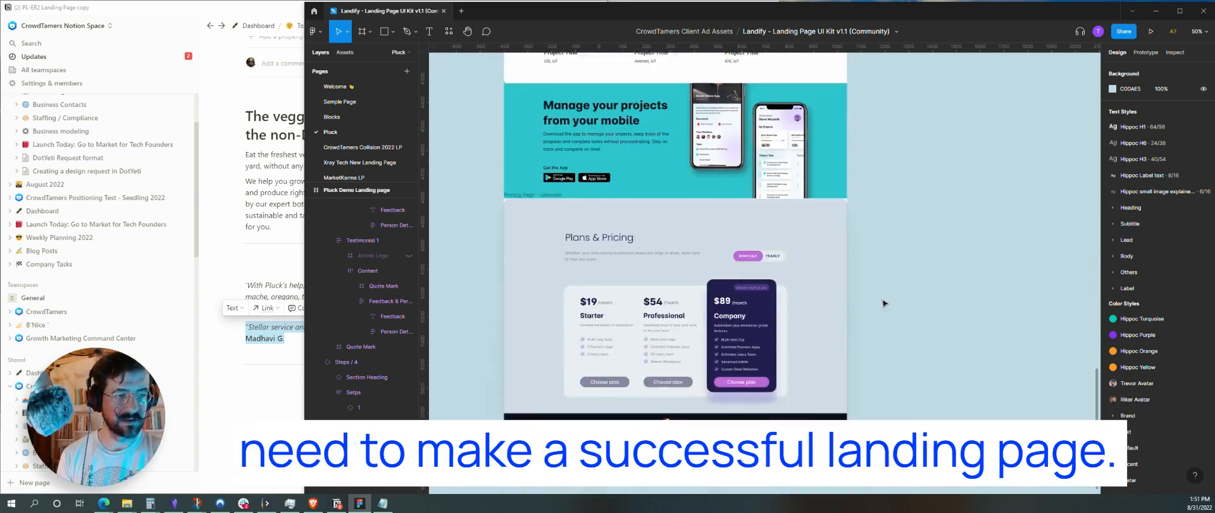
{"action": "scroll", "coordinate": [885, 303], "scroll_direction": "up", "scroll_amount": 12}
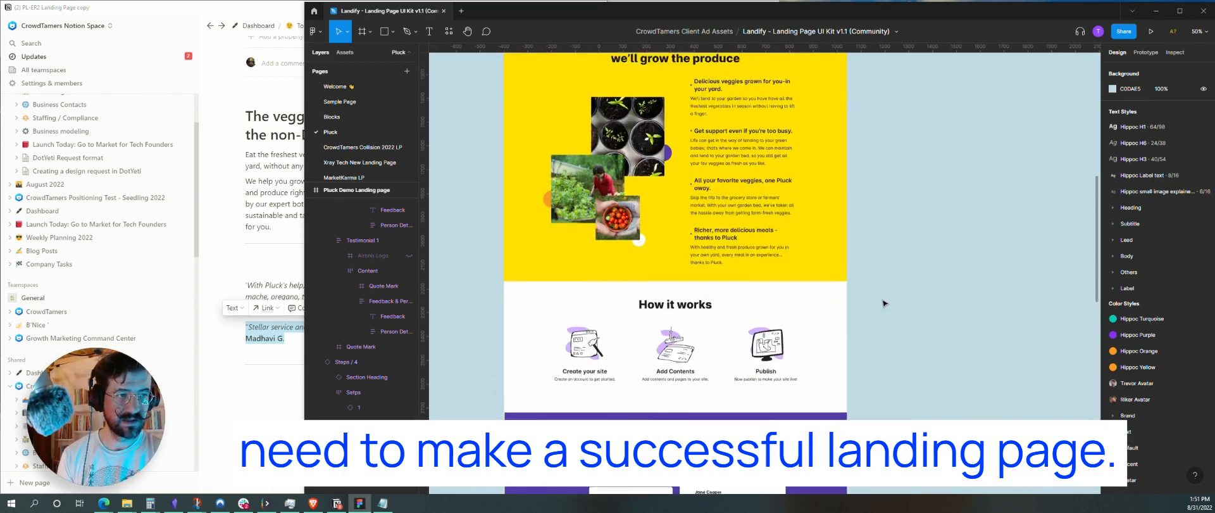
{"action": "scroll", "coordinate": [884, 303], "scroll_direction": "up", "scroll_amount": 10}
{"action": "scroll", "coordinate": [885, 303], "scroll_direction": "down", "scroll_amount": 4}
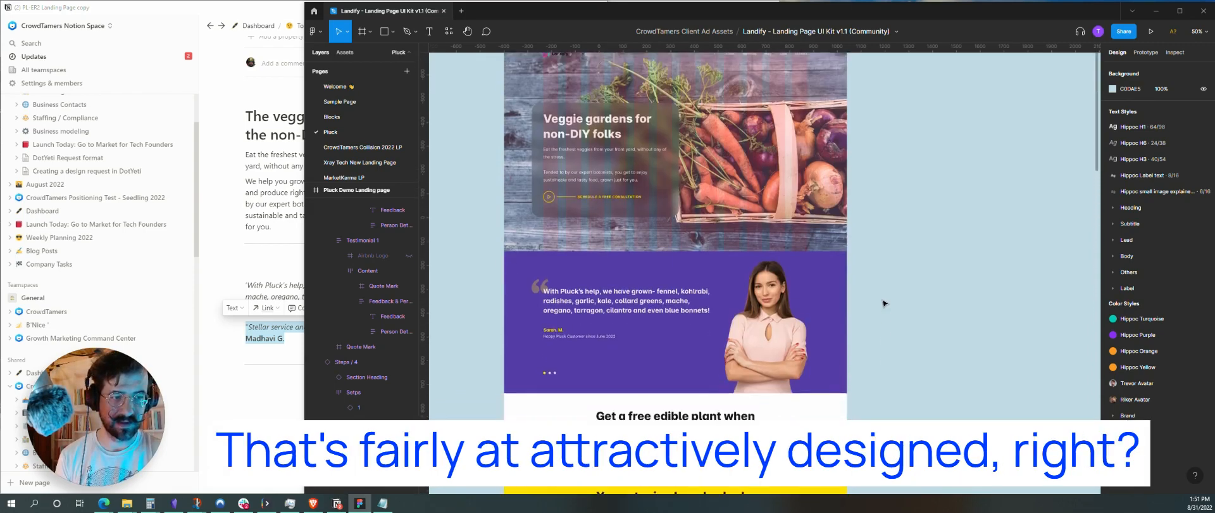
{"action": "scroll", "coordinate": [885, 303], "scroll_direction": "up", "scroll_amount": 2}
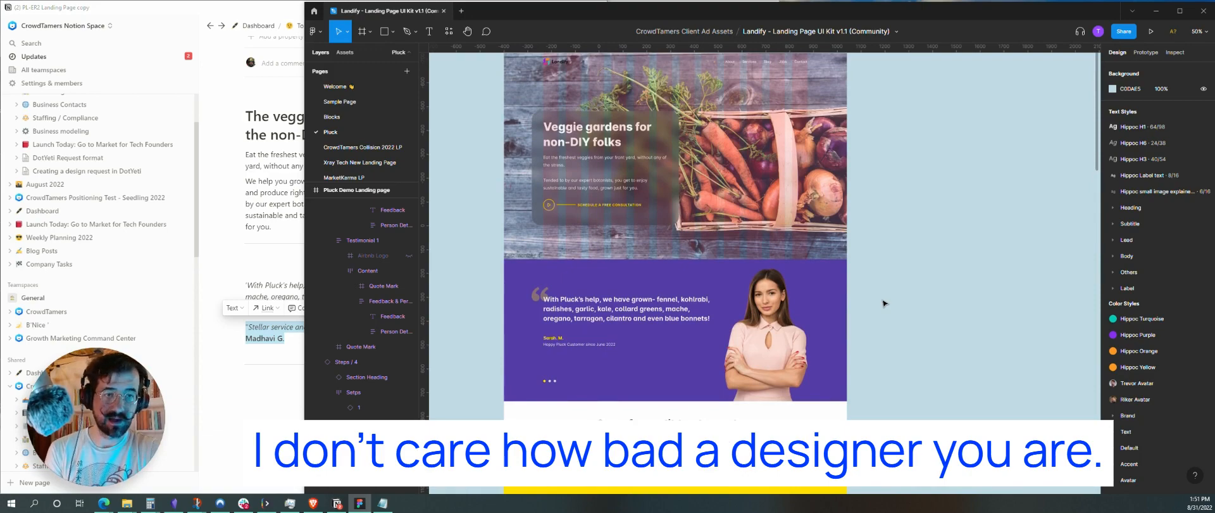
{"action": "scroll", "coordinate": [885, 303], "scroll_direction": "down", "scroll_amount": 2}
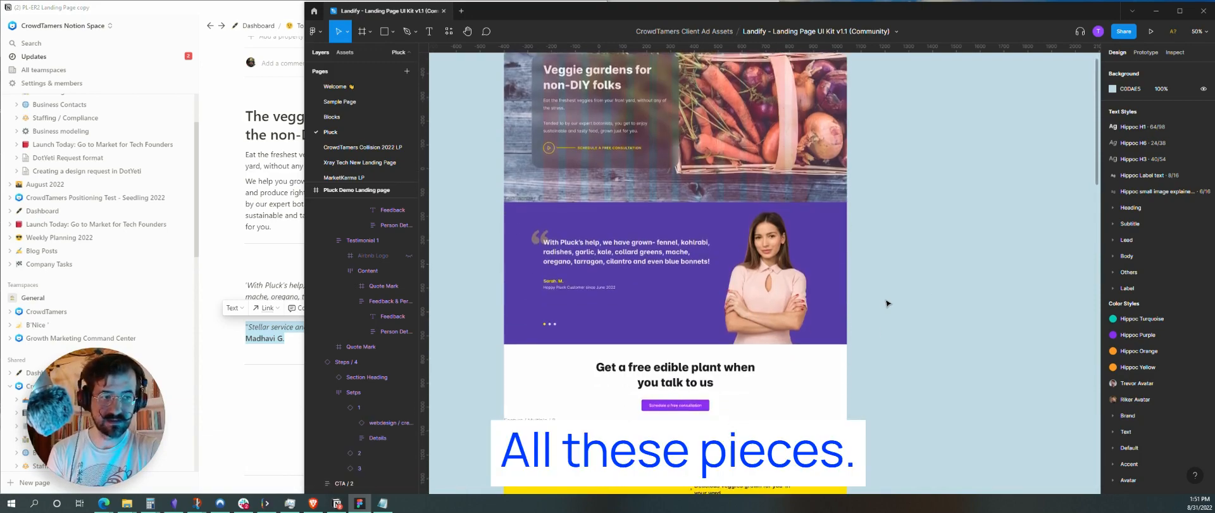
{"action": "scroll", "coordinate": [862, 323], "scroll_direction": "down", "scroll_amount": 5}
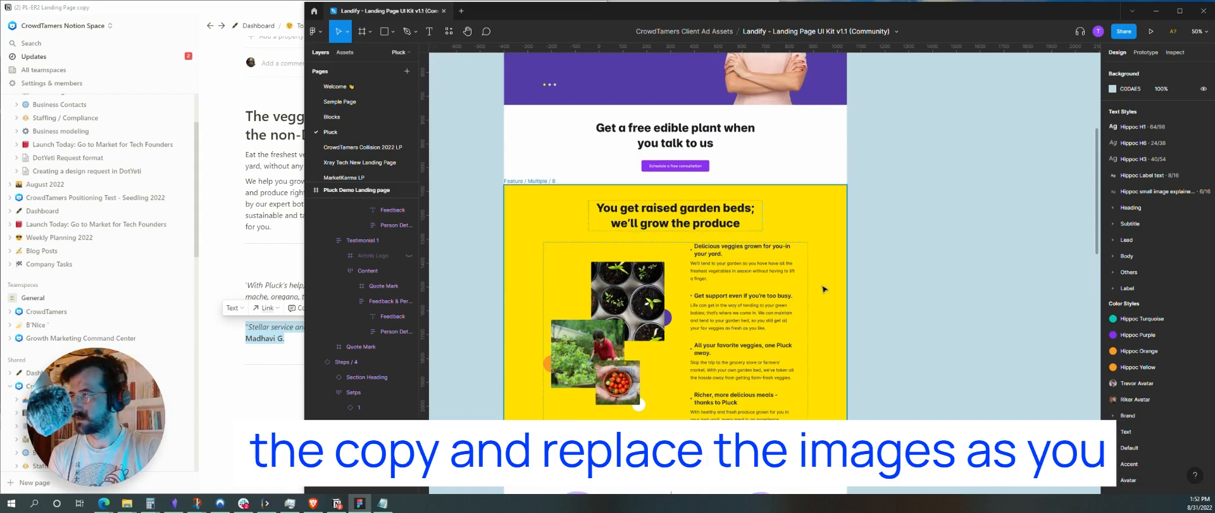
{"action": "scroll", "coordinate": [823, 288], "scroll_direction": "down", "scroll_amount": 6}
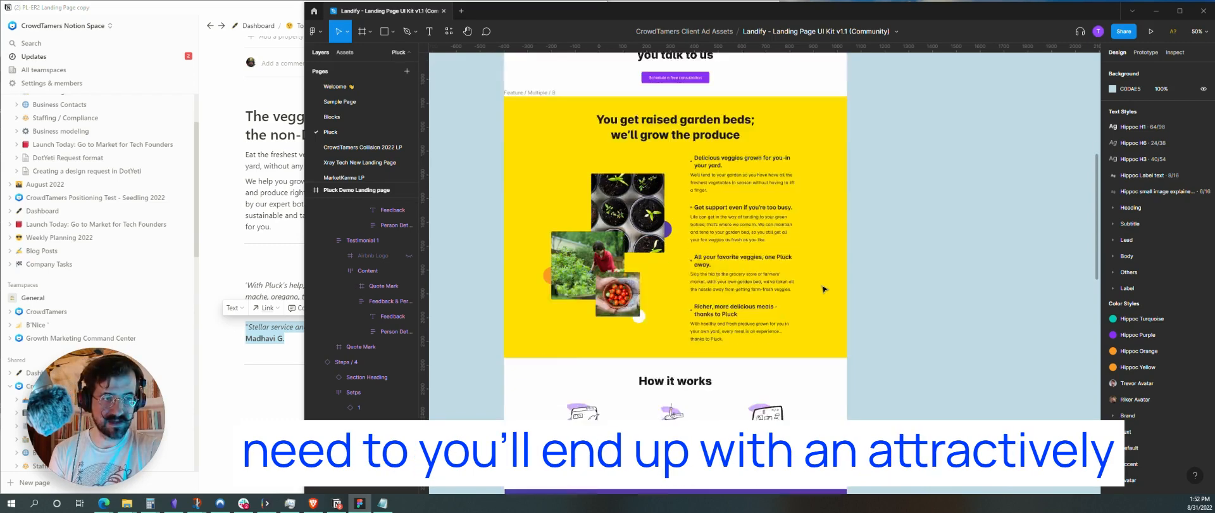
{"action": "scroll", "coordinate": [713, 360], "scroll_direction": "down", "scroll_amount": 2}
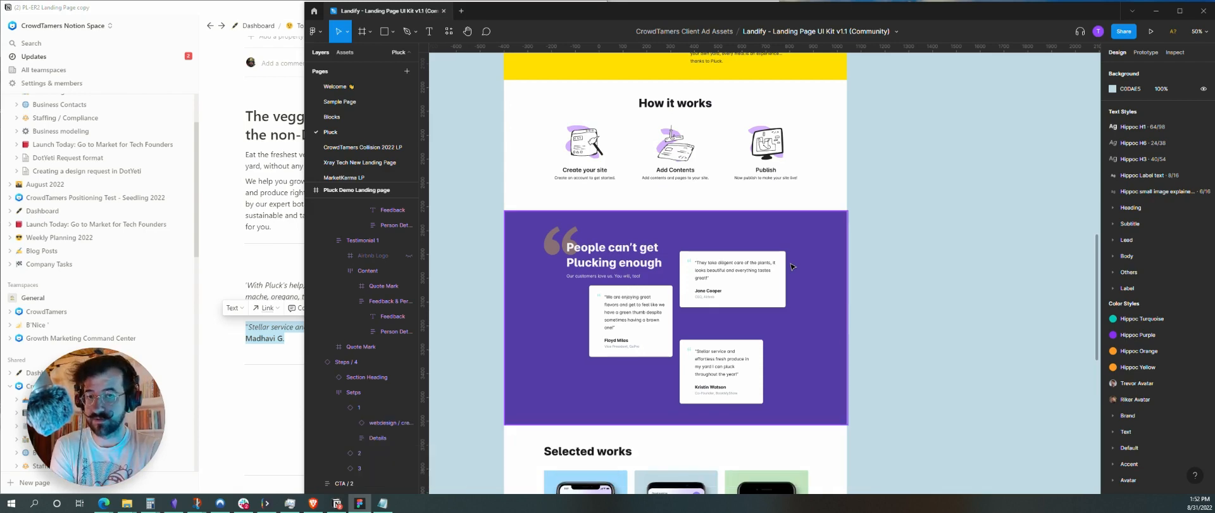
- Switch to Notion and look over the landing page copy document from its properties down through the feature sections
{"action": "left_click", "coordinate": [273, 181]}
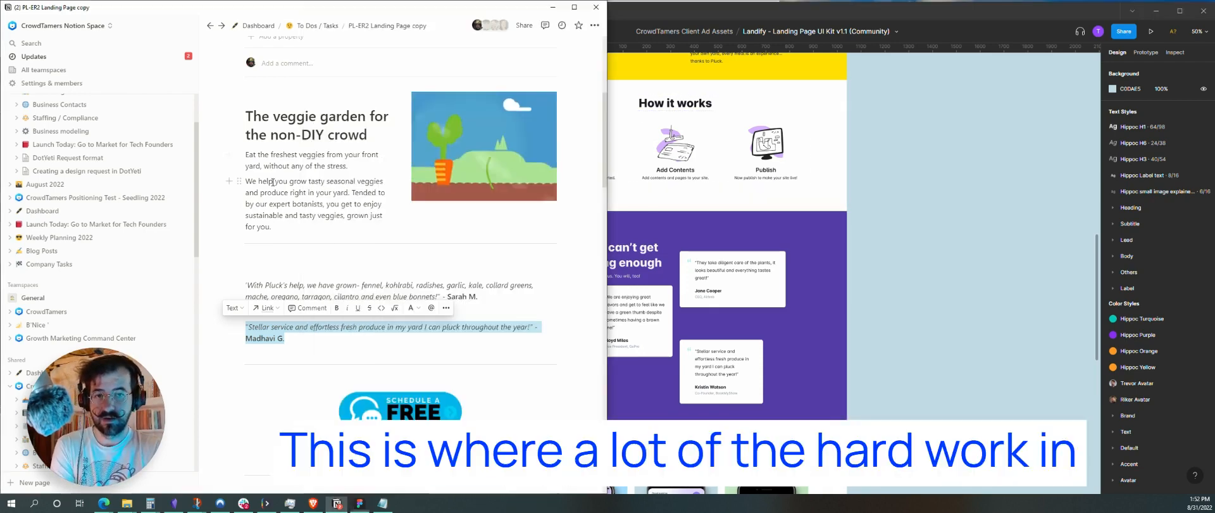
{"action": "scroll", "coordinate": [294, 206], "scroll_direction": "up", "scroll_amount": 5}
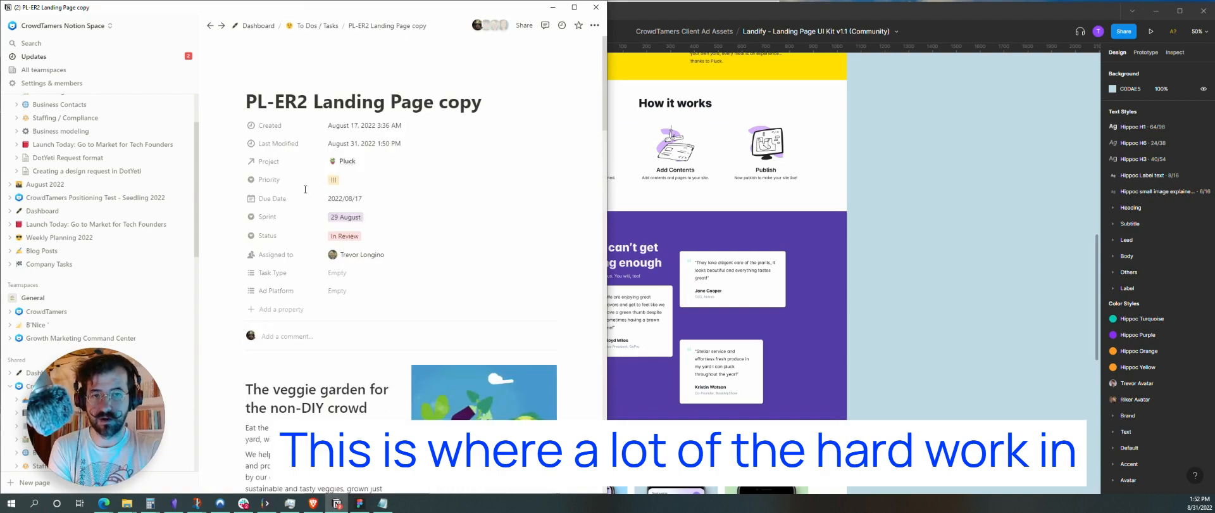
{"action": "scroll", "coordinate": [305, 189], "scroll_direction": "down", "scroll_amount": 8}
{"action": "scroll", "coordinate": [305, 189], "scroll_direction": "down", "scroll_amount": 10}
{"action": "scroll", "coordinate": [306, 189], "scroll_direction": "up", "scroll_amount": 11}
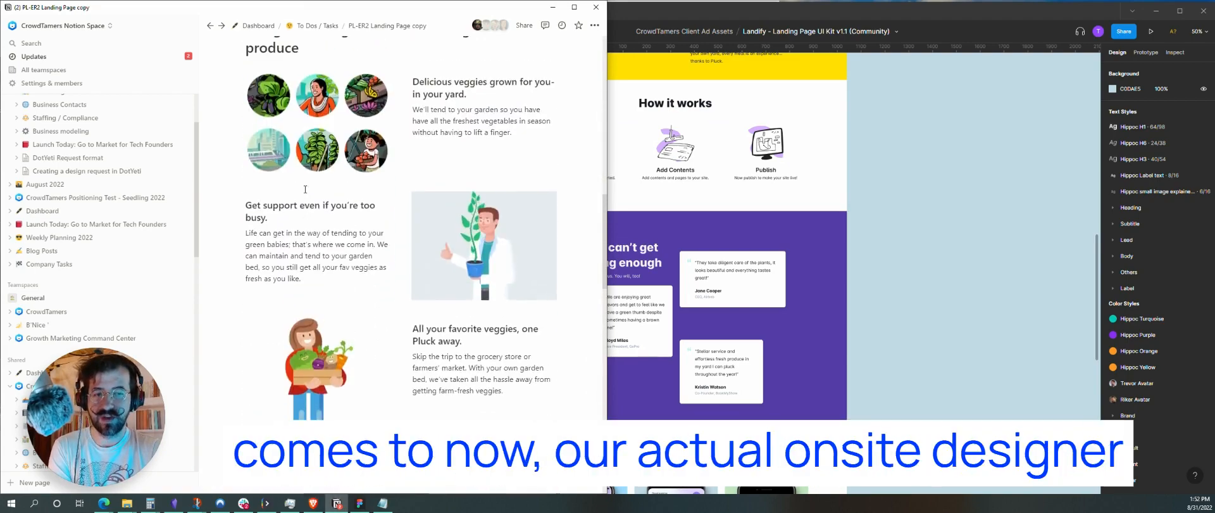
{"action": "scroll", "coordinate": [305, 189], "scroll_direction": "up", "scroll_amount": 4}
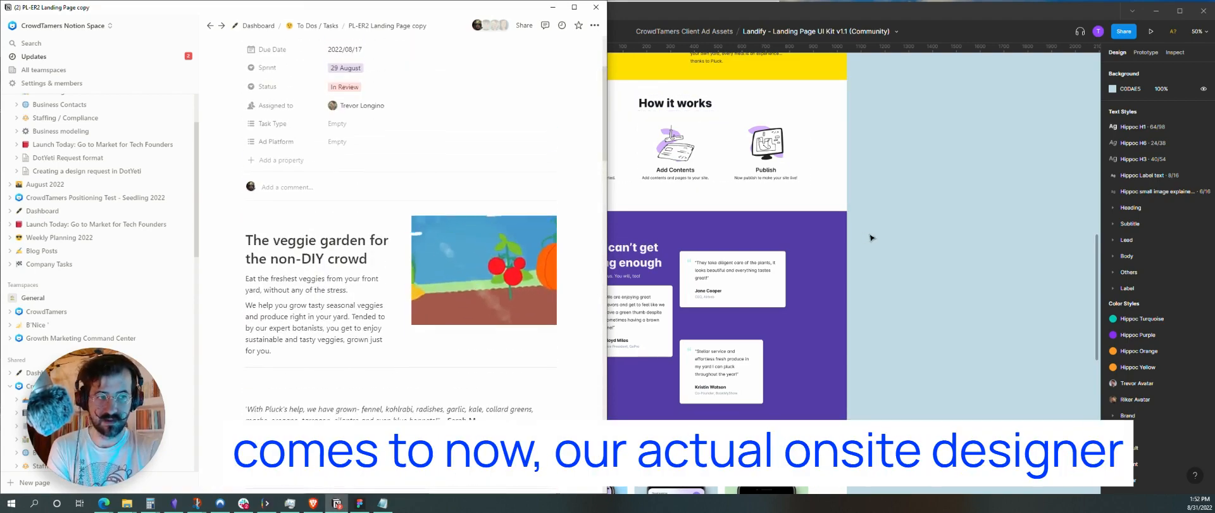
- Return to Figma and review the page's upper sections, from How it works up to the hero
{"action": "left_click", "coordinate": [883, 240]}
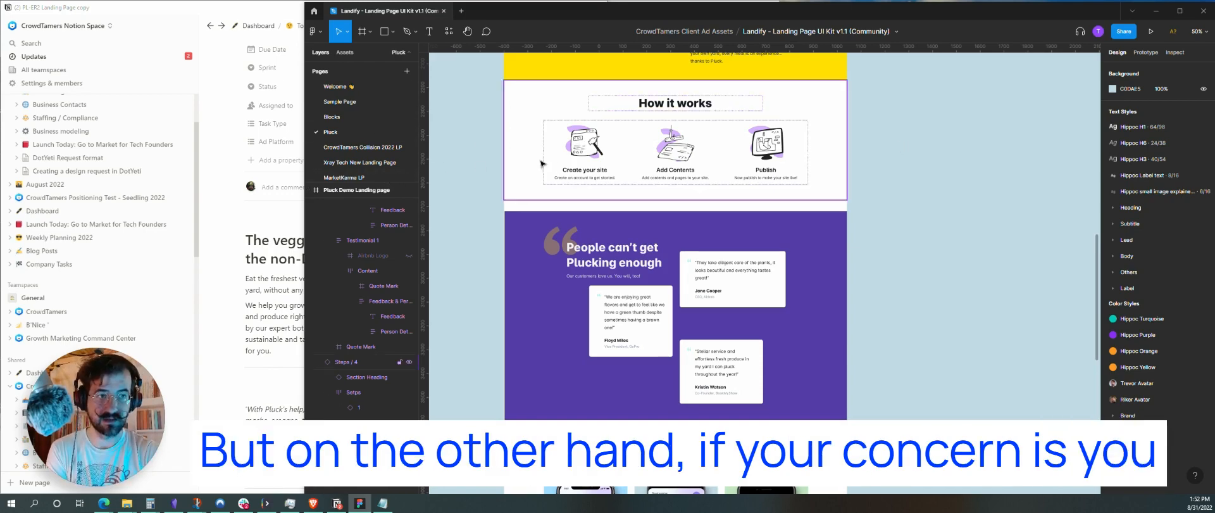
{"action": "scroll", "coordinate": [610, 175], "scroll_direction": "up", "scroll_amount": 2}
{"action": "scroll", "coordinate": [610, 175], "scroll_direction": "up", "scroll_amount": 10}
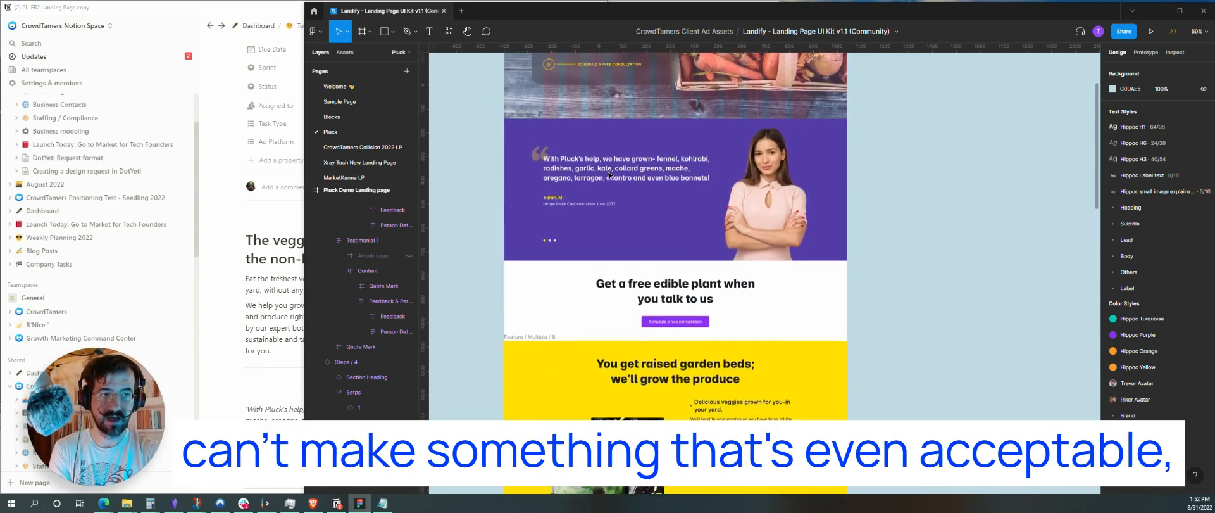
{"action": "scroll", "coordinate": [610, 175], "scroll_direction": "down", "scroll_amount": 6}
{"action": "scroll", "coordinate": [609, 176], "scroll_direction": "up", "scroll_amount": 5}
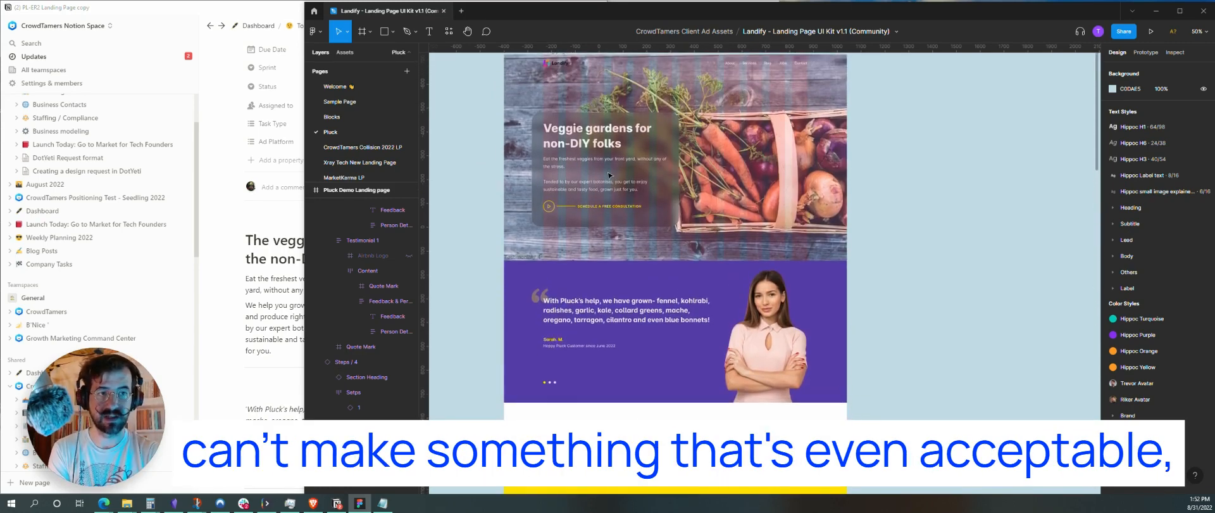
{"action": "left_click", "coordinate": [316, 31]}
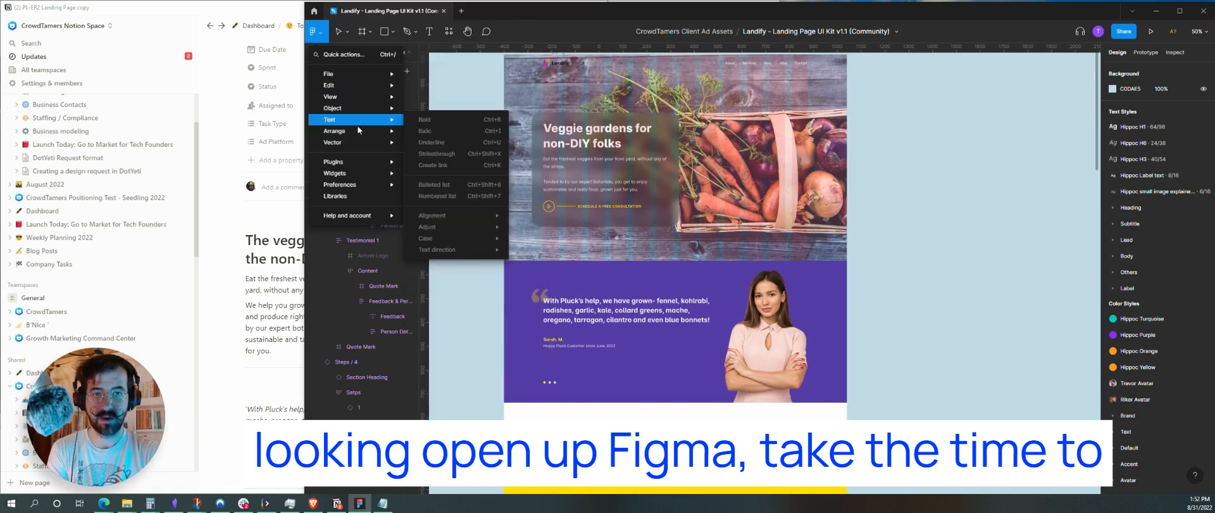
{"action": "mouse_move", "coordinate": [354, 97]}
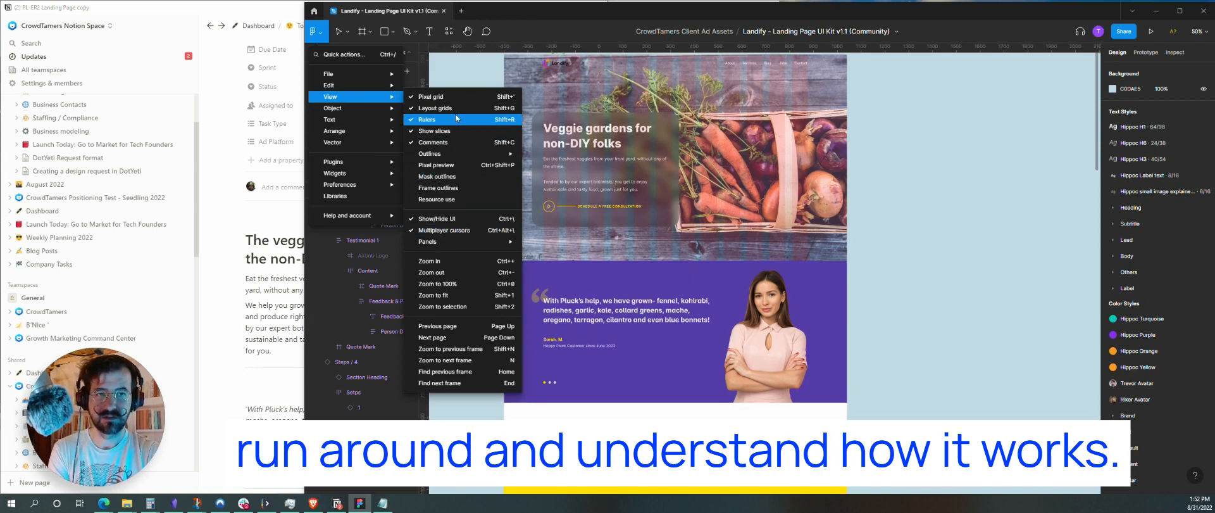
{"action": "key", "text": "Escape"}
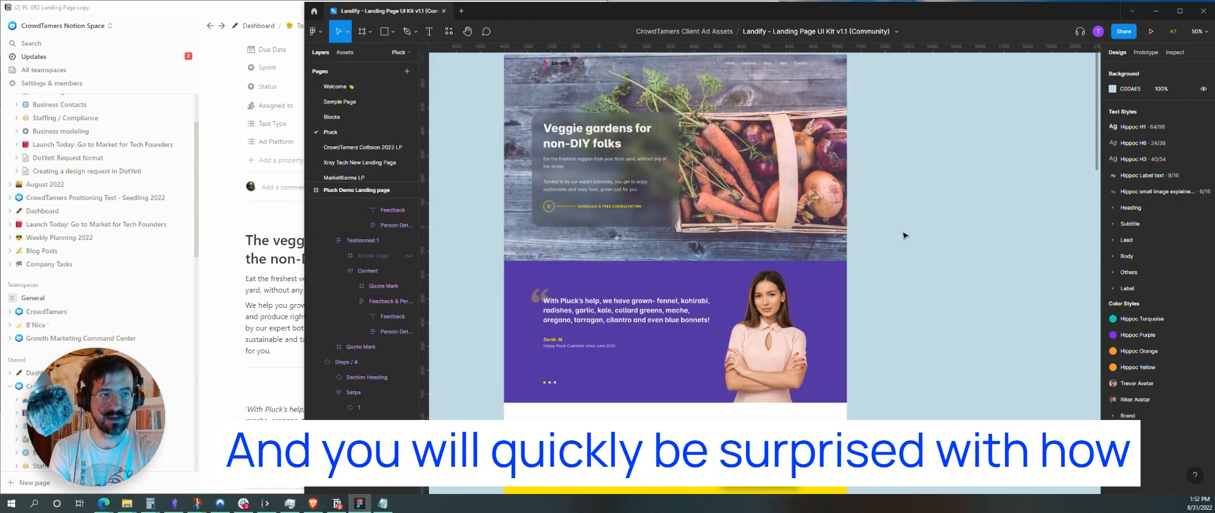
- Review the landing page from the hero through the feature, How it works and testimonial sections to the Selected works block
{"action": "scroll", "coordinate": [904, 234], "scroll_direction": "down", "scroll_amount": 3}
{"action": "scroll", "coordinate": [904, 236], "scroll_direction": "down", "scroll_amount": 15}
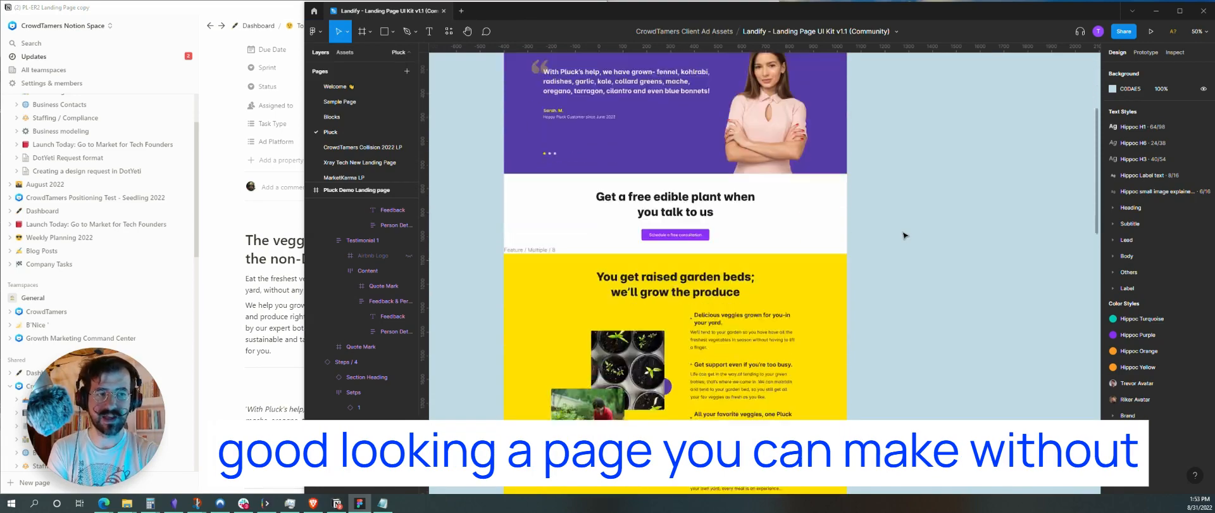
{"action": "scroll", "coordinate": [904, 235], "scroll_direction": "up", "scroll_amount": 5}
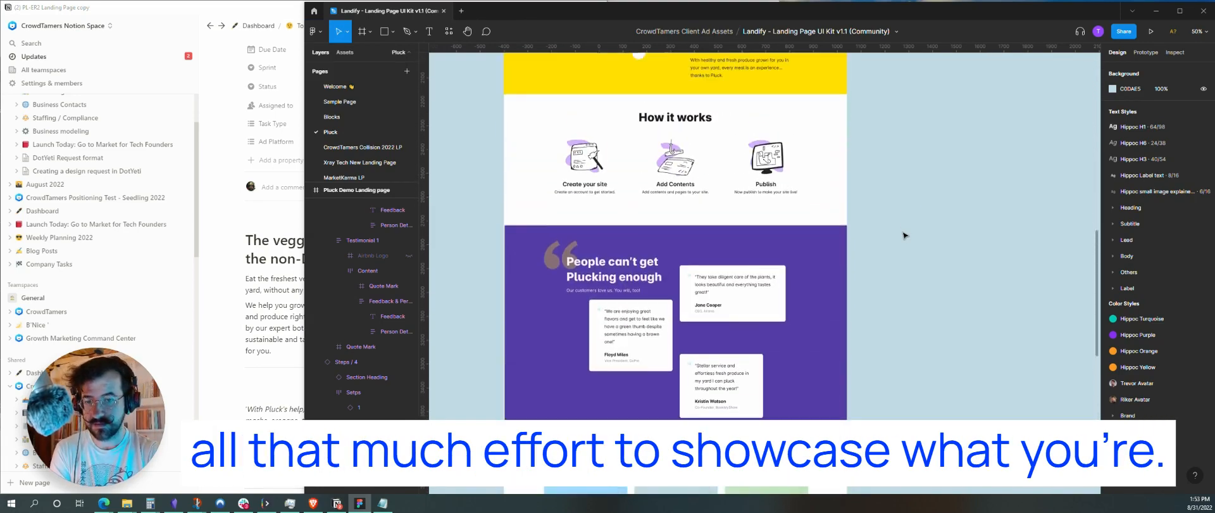
{"action": "scroll", "coordinate": [904, 235], "scroll_direction": "up", "scroll_amount": 3}
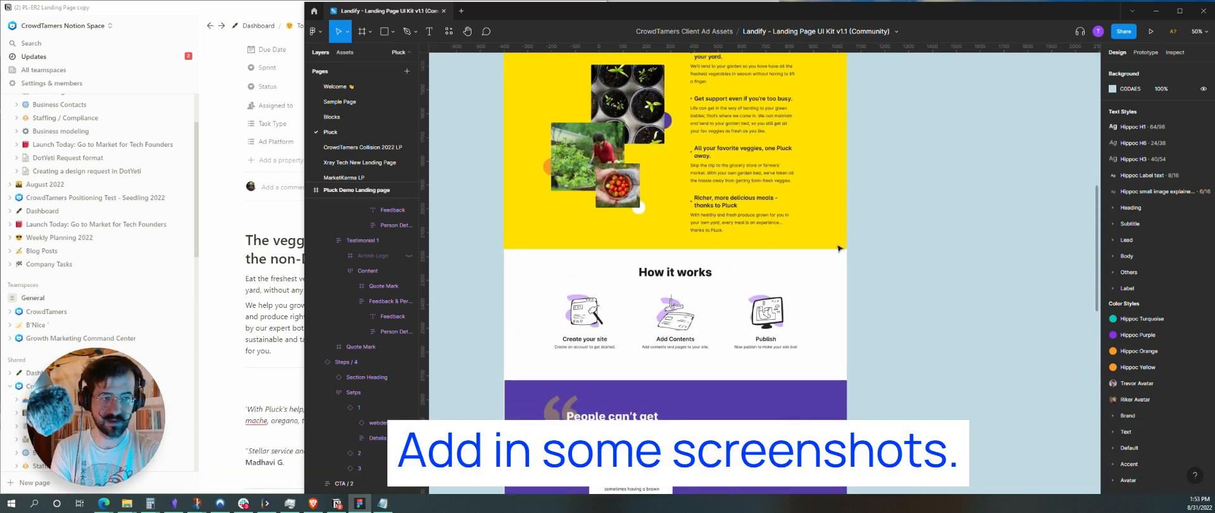
{"action": "scroll", "coordinate": [522, 285], "scroll_direction": "down", "scroll_amount": 4}
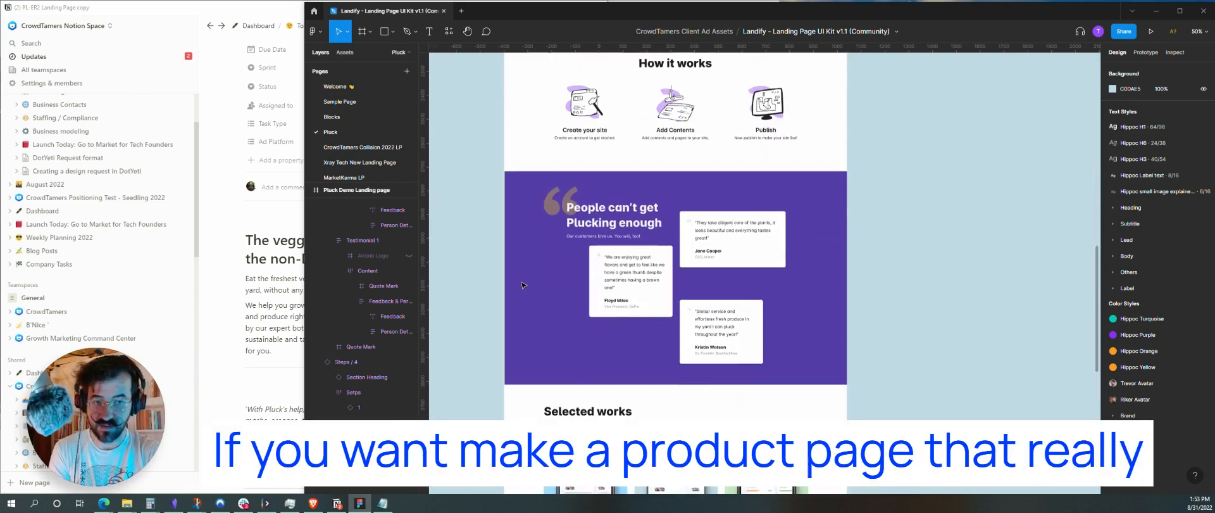
{"action": "scroll", "coordinate": [522, 285], "scroll_direction": "down", "scroll_amount": 2}
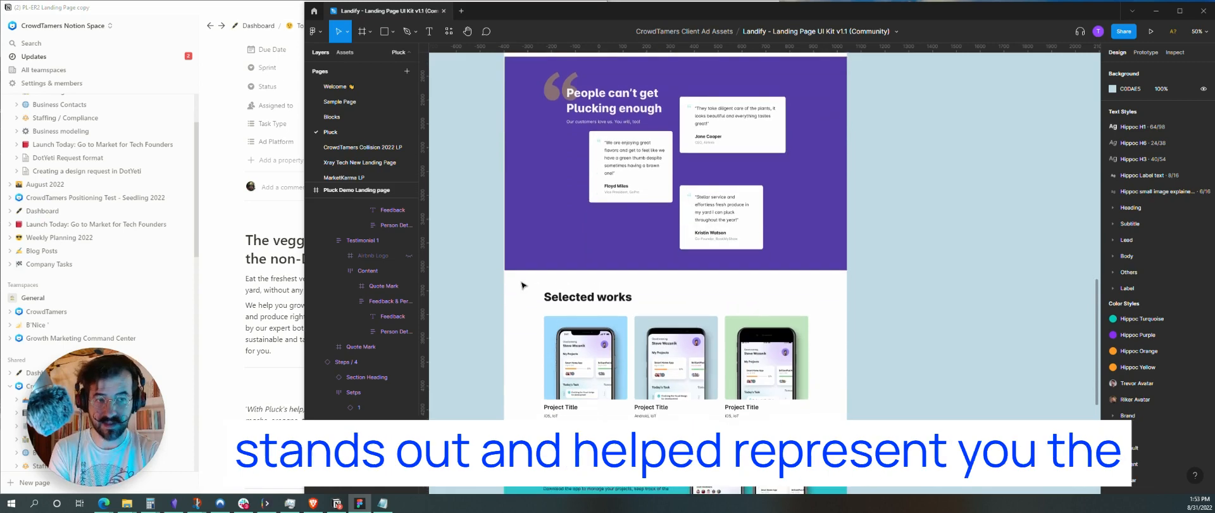
{"action": "scroll", "coordinate": [522, 284], "scroll_direction": "down", "scroll_amount": 2}
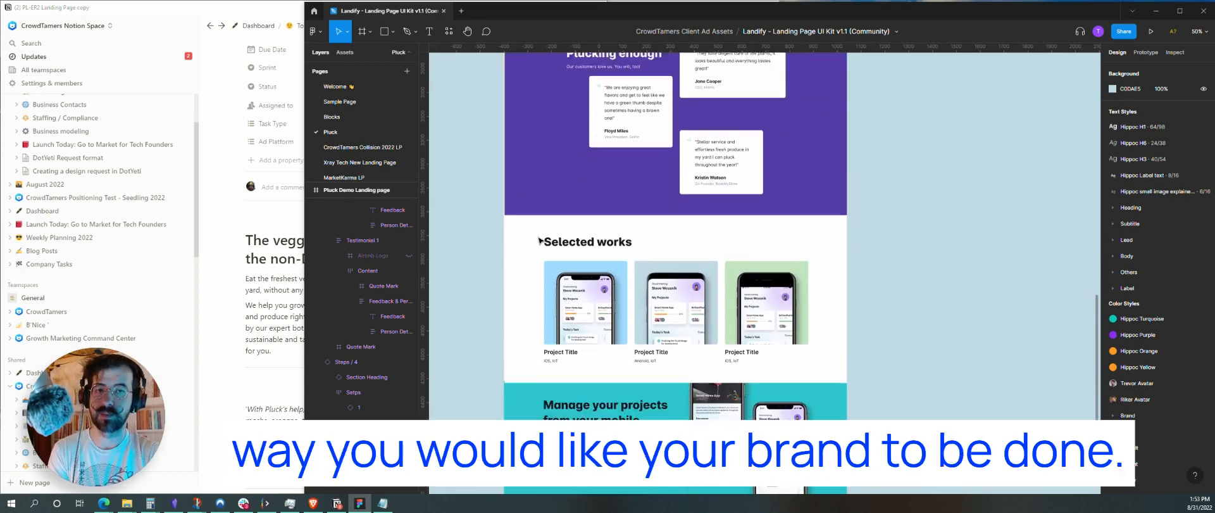